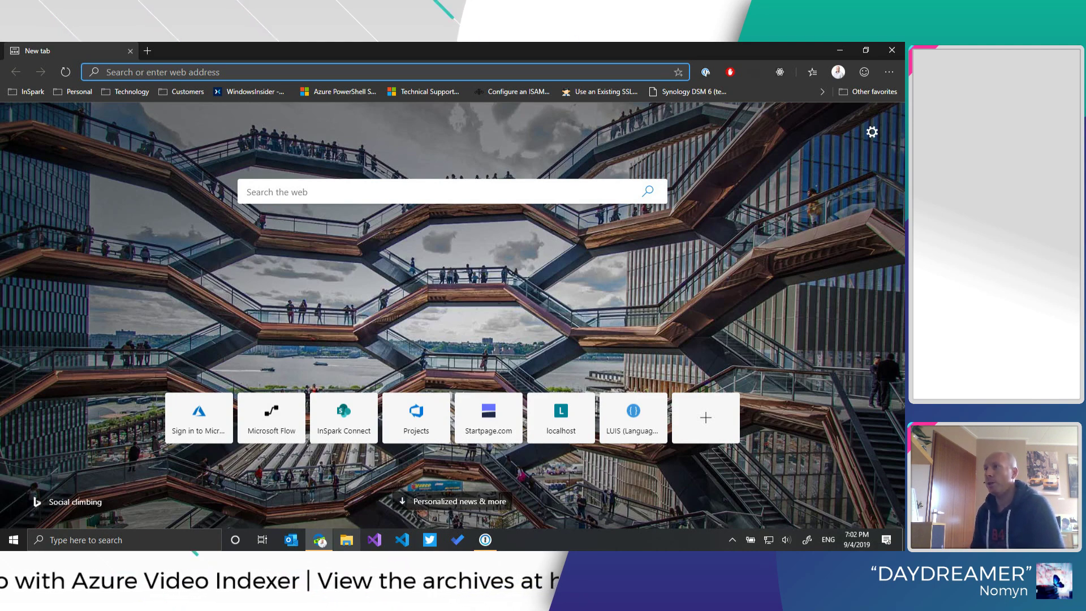
Search Bing for 'azure video mixer' and open the Azure Video Indexer product page result
{"action": "type", "text": "azure video mixer"}
{"action": "key", "text": "Return"}
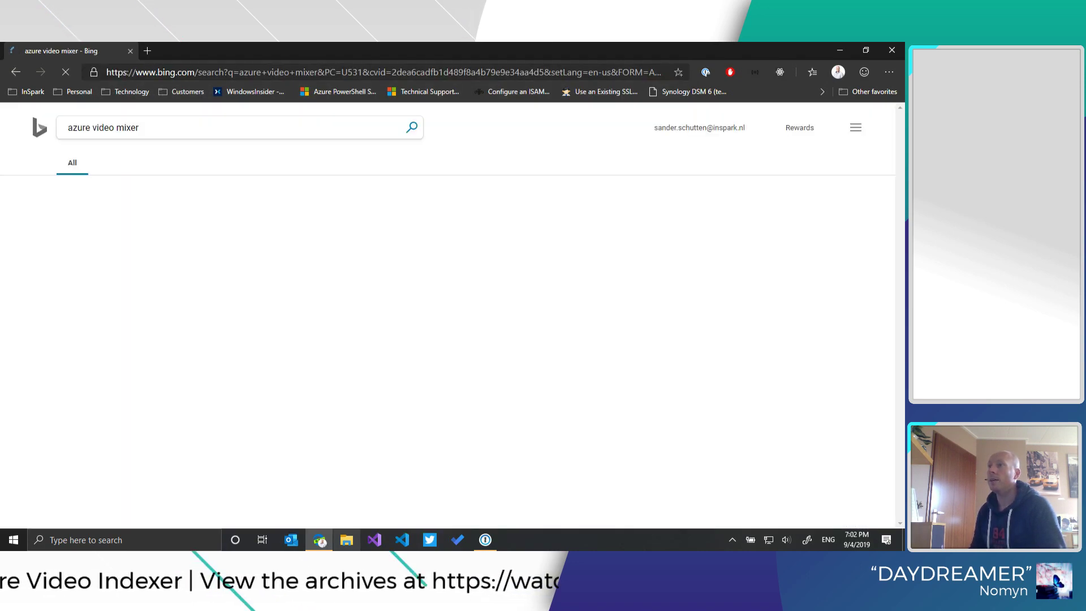
{"action": "left_click", "coordinate": [136, 243]}
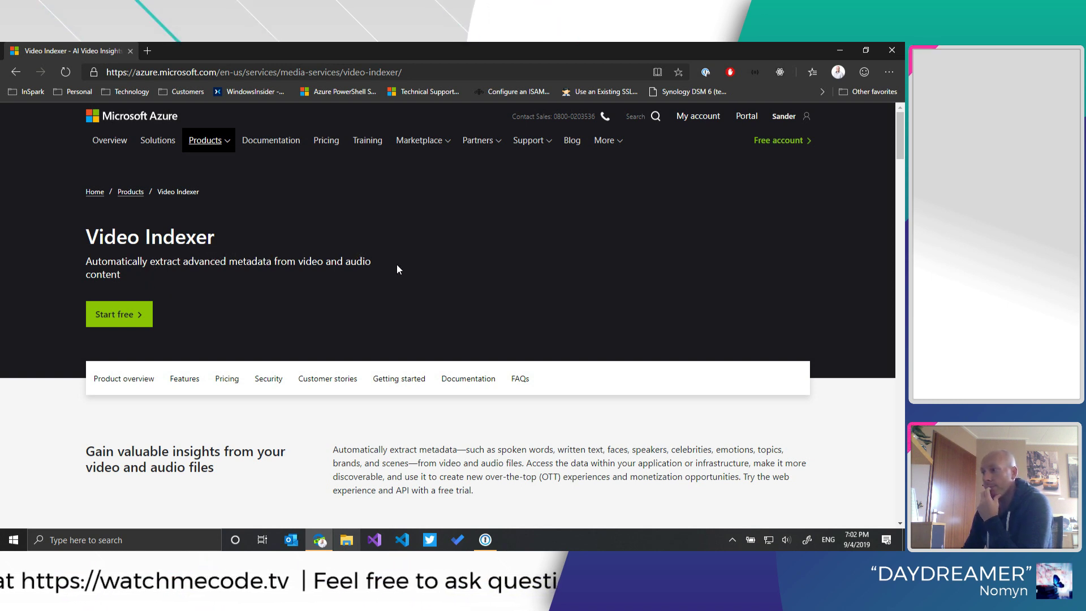
{"action": "scroll", "coordinate": [397, 269], "scroll_direction": "down", "scroll_amount": 4}
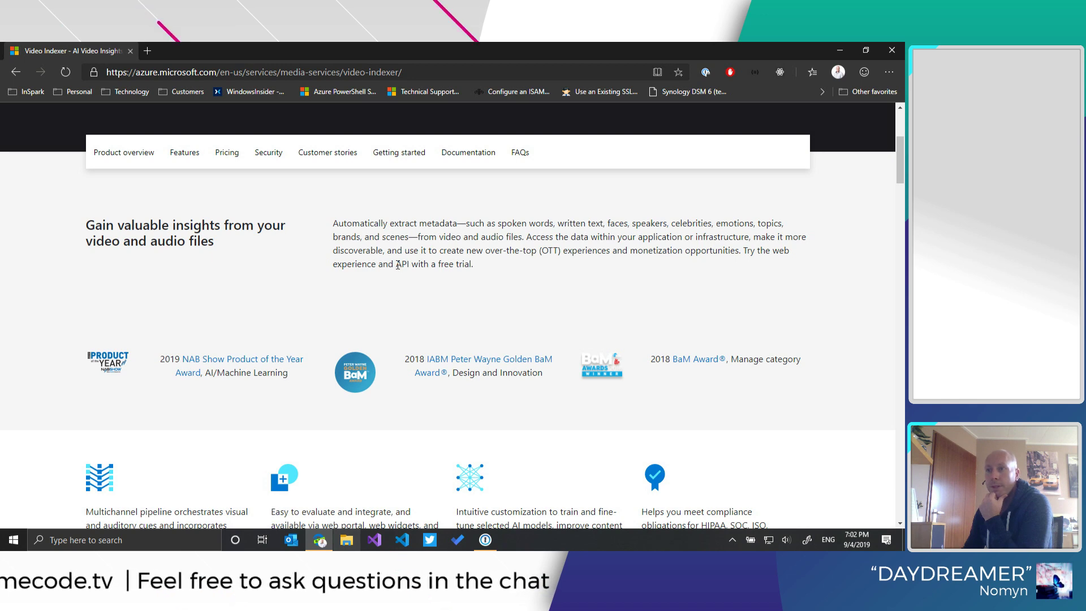
{"action": "scroll", "coordinate": [398, 264], "scroll_direction": "down", "scroll_amount": 3}
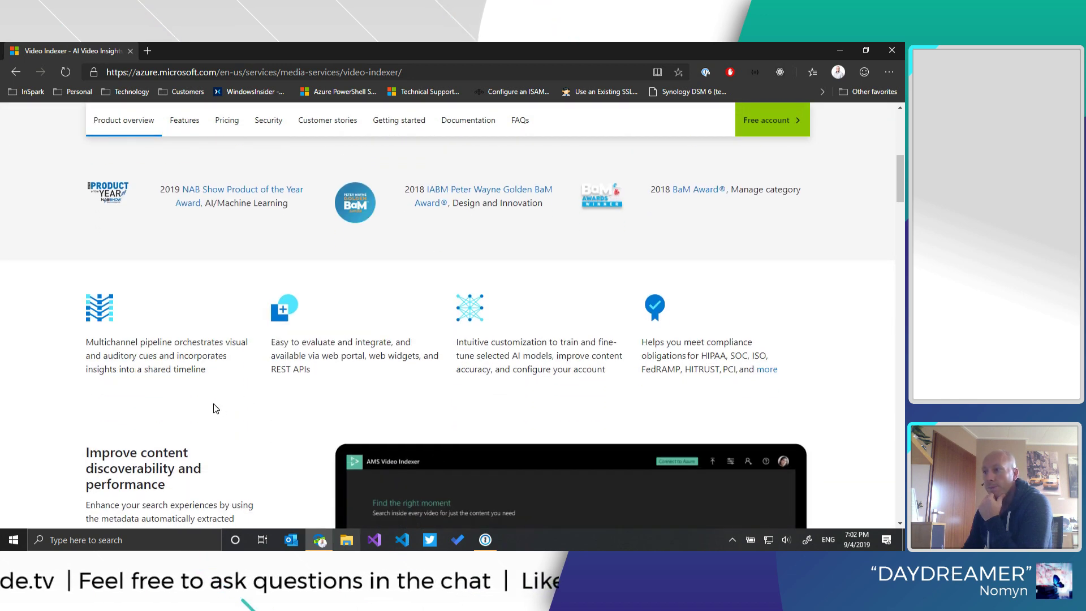
{"action": "scroll", "coordinate": [215, 409], "scroll_direction": "down", "scroll_amount": 2}
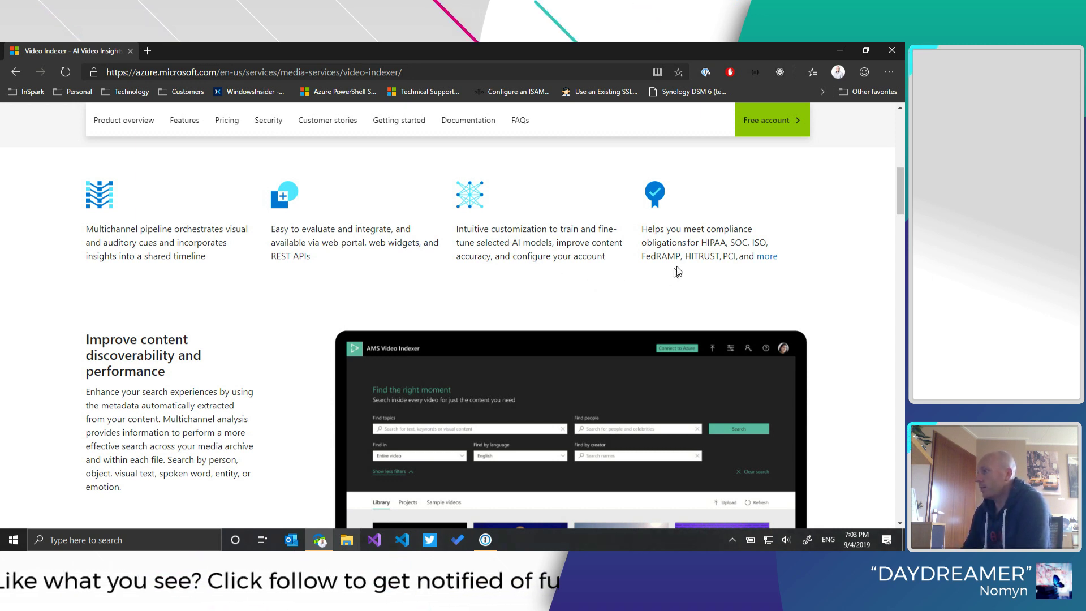
{"action": "scroll", "coordinate": [211, 334], "scroll_direction": "down", "scroll_amount": 3}
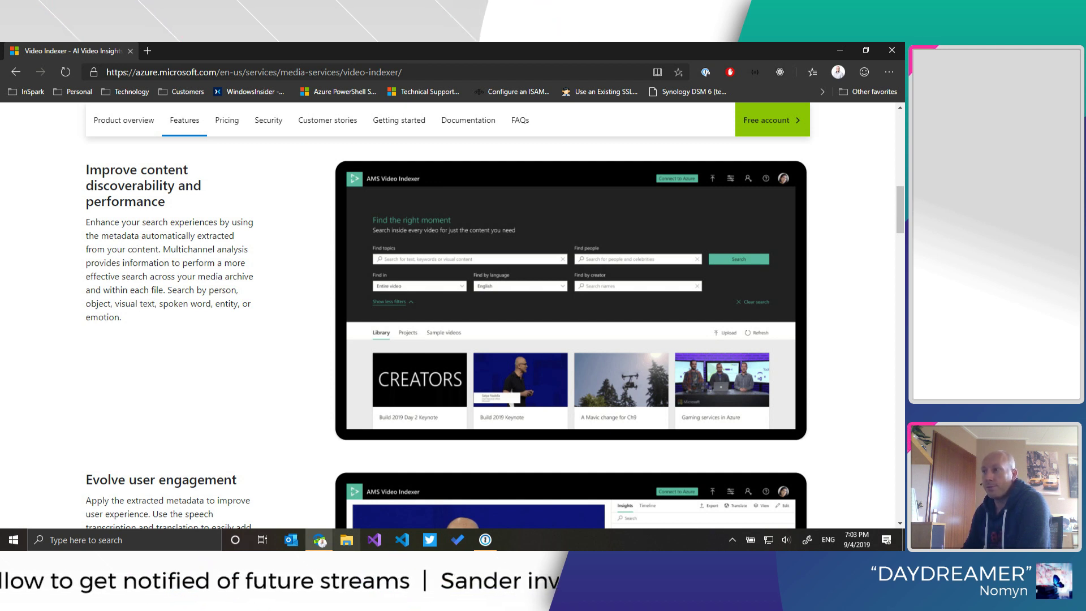
{"action": "scroll", "coordinate": [206, 318], "scroll_direction": "down", "scroll_amount": 5}
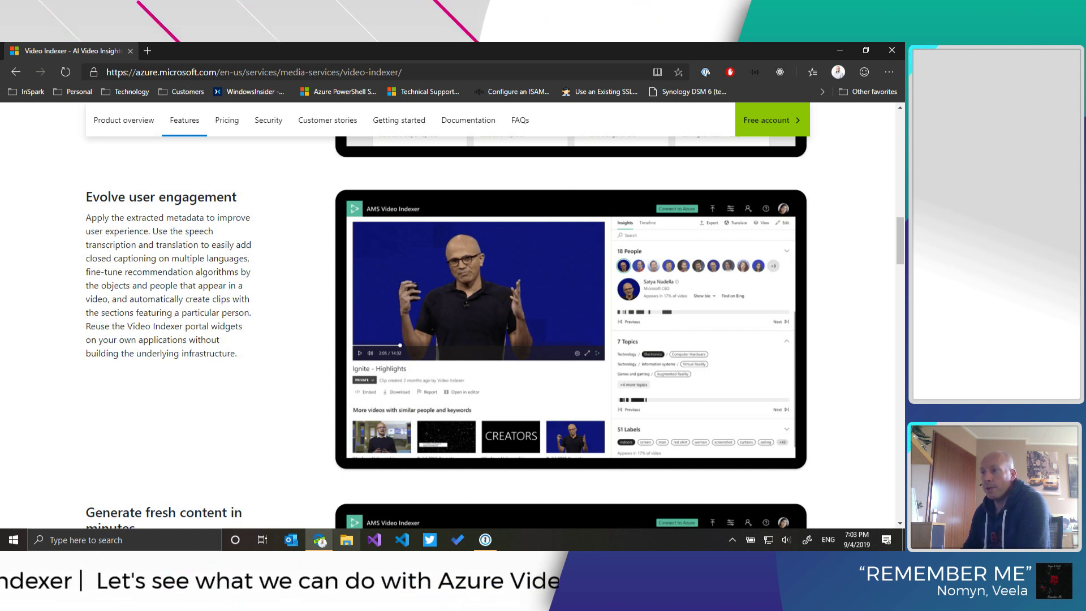
Browse the Video Indexer page, glance at the Start free offer, then show the Pricing section
{"action": "scroll", "coordinate": [492, 317], "scroll_direction": "down", "scroll_amount": 5}
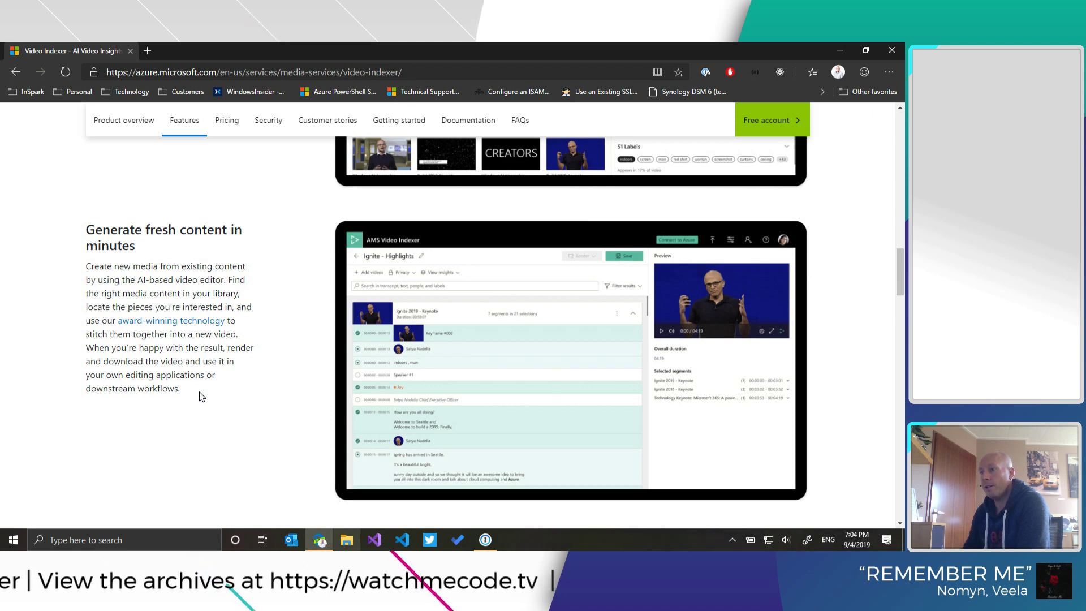
{"action": "scroll", "coordinate": [202, 396], "scroll_direction": "down", "scroll_amount": 2}
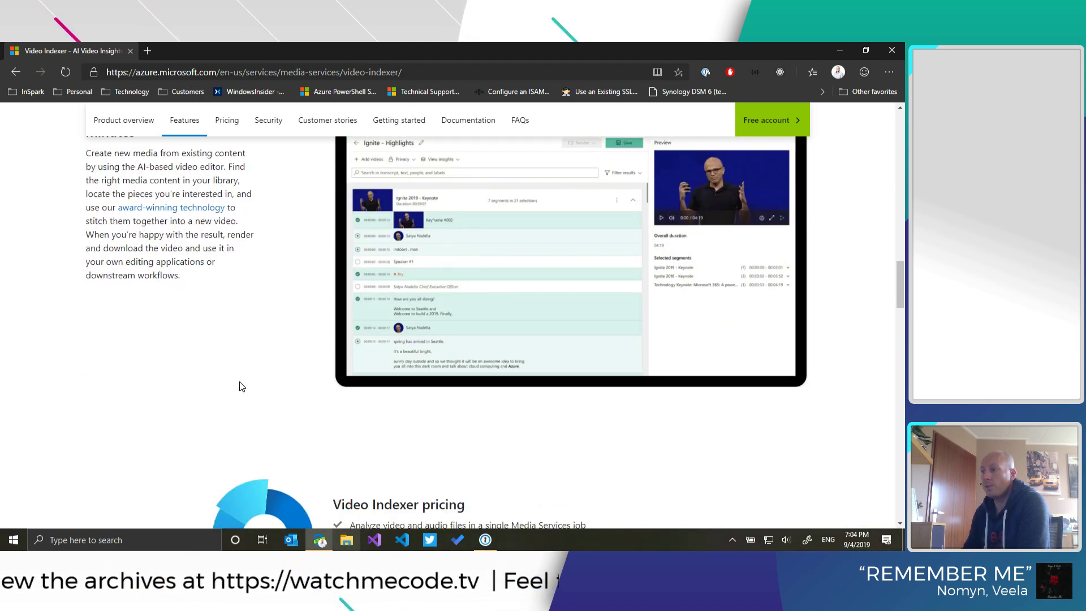
{"action": "scroll", "coordinate": [241, 387], "scroll_direction": "down", "scroll_amount": 4}
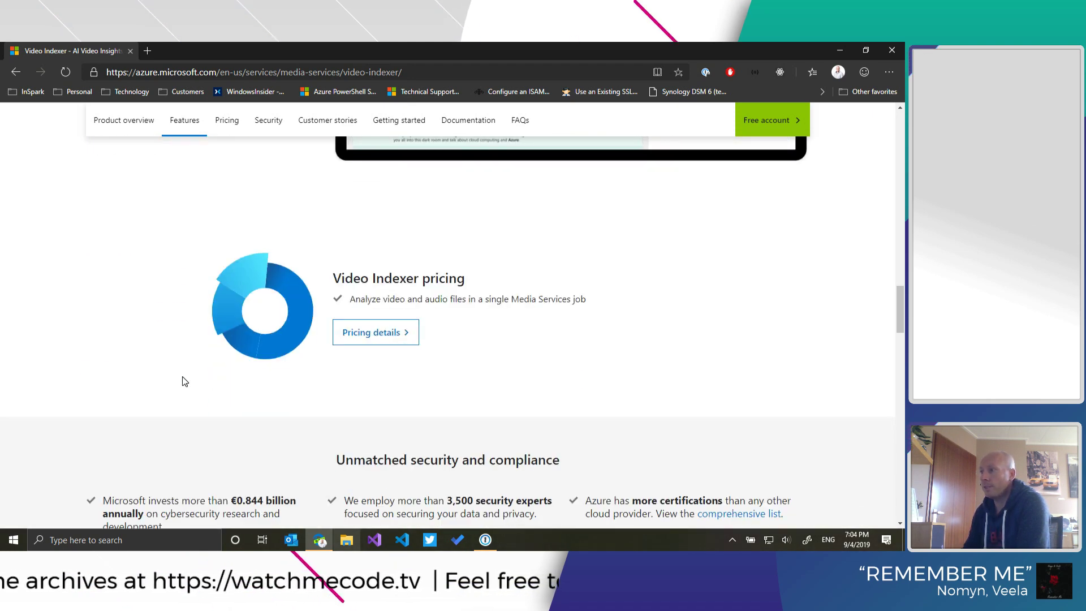
{"action": "scroll", "coordinate": [461, 377], "scroll_direction": "up", "scroll_amount": 10}
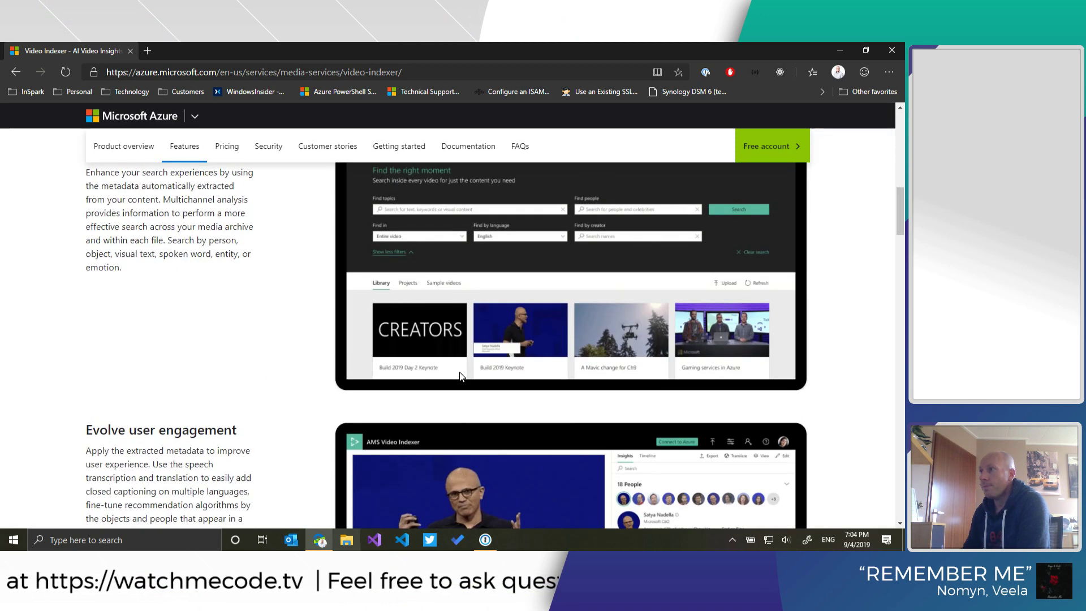
{"action": "scroll", "coordinate": [461, 376], "scroll_direction": "up", "scroll_amount": 15}
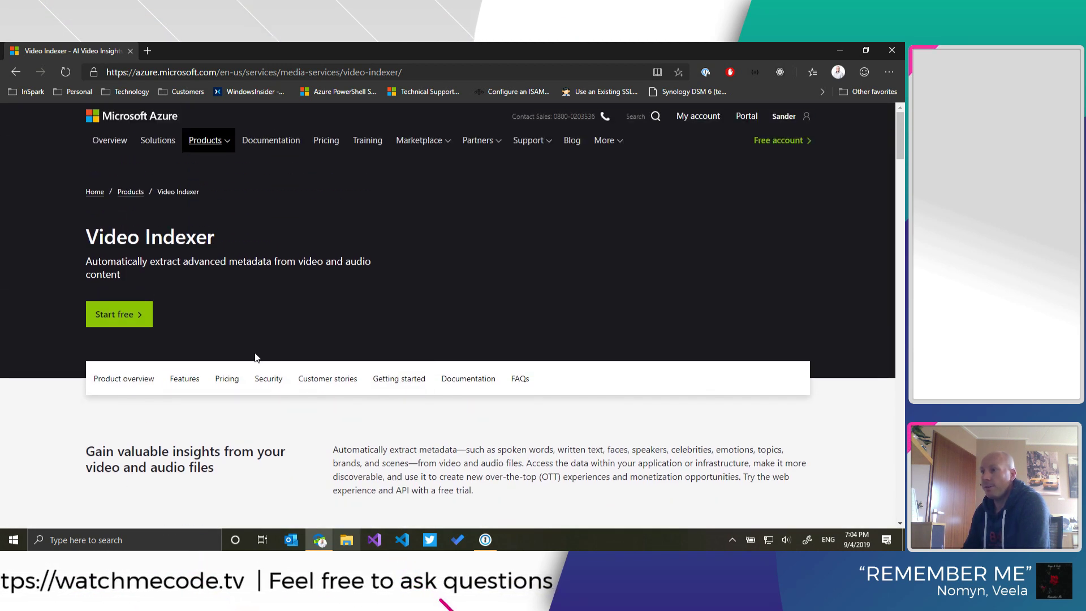
{"action": "left_click", "coordinate": [125, 320]}
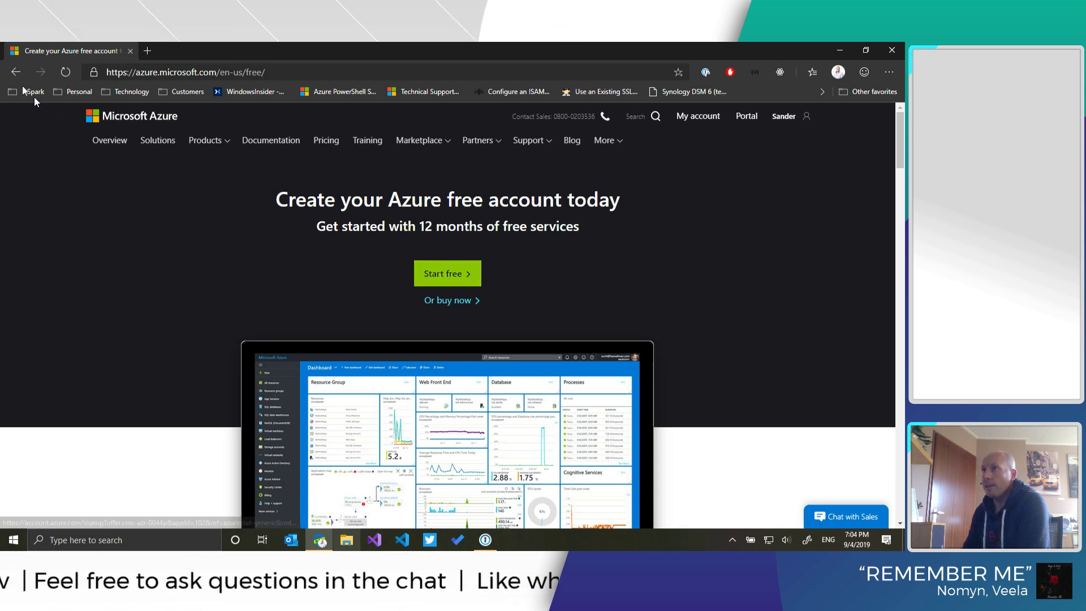
{"action": "left_click", "coordinate": [14, 73]}
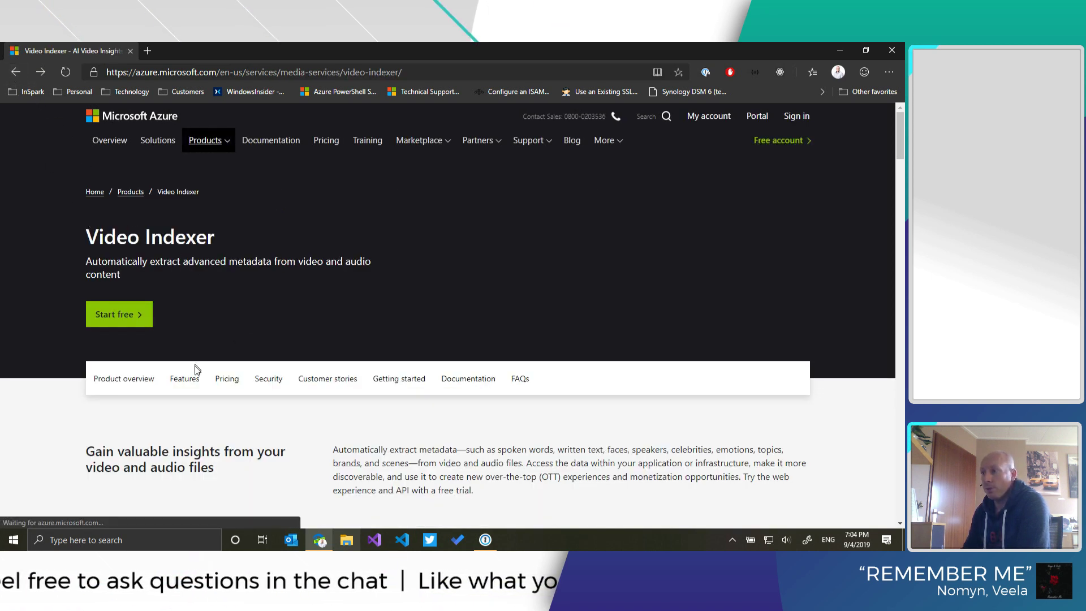
{"action": "left_click", "coordinate": [223, 378]}
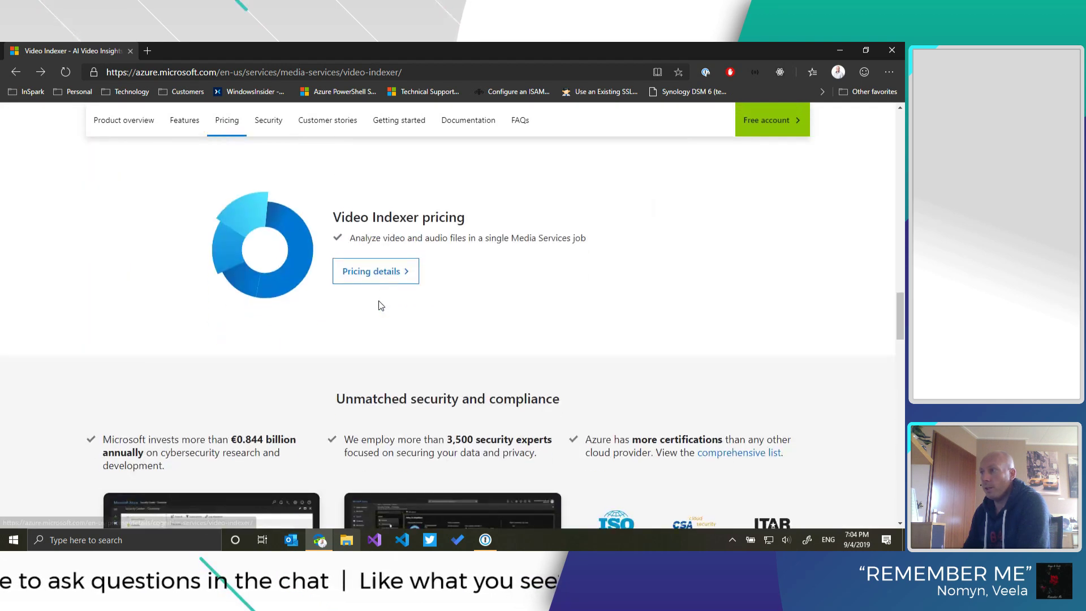
Read through the Video Indexer pricing details page and launch the Azure pricing calculator
{"action": "left_click", "coordinate": [380, 282]}
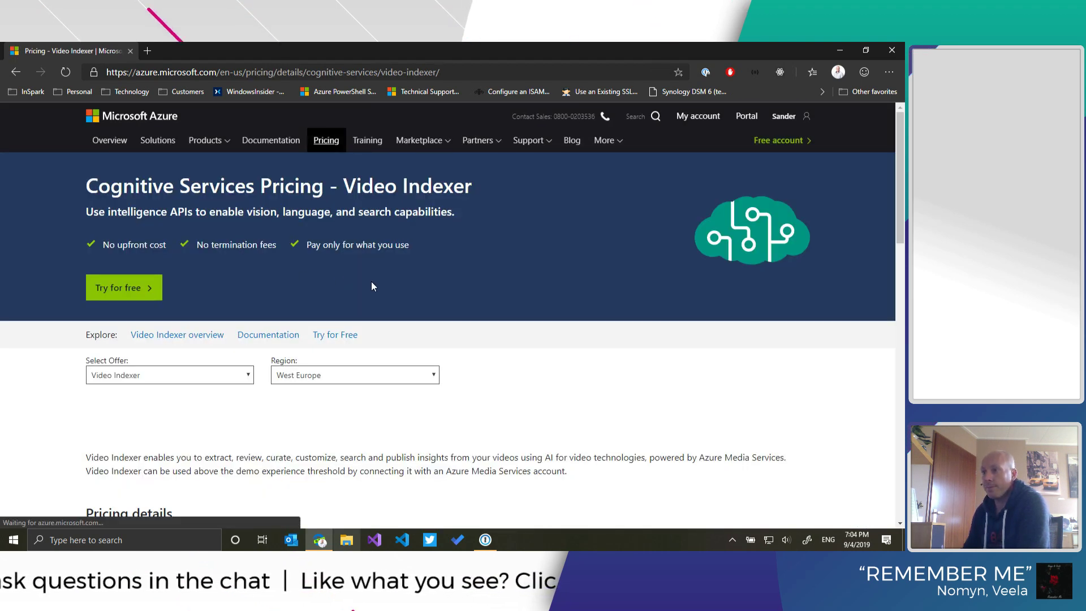
{"action": "scroll", "coordinate": [373, 287], "scroll_direction": "down", "scroll_amount": 2}
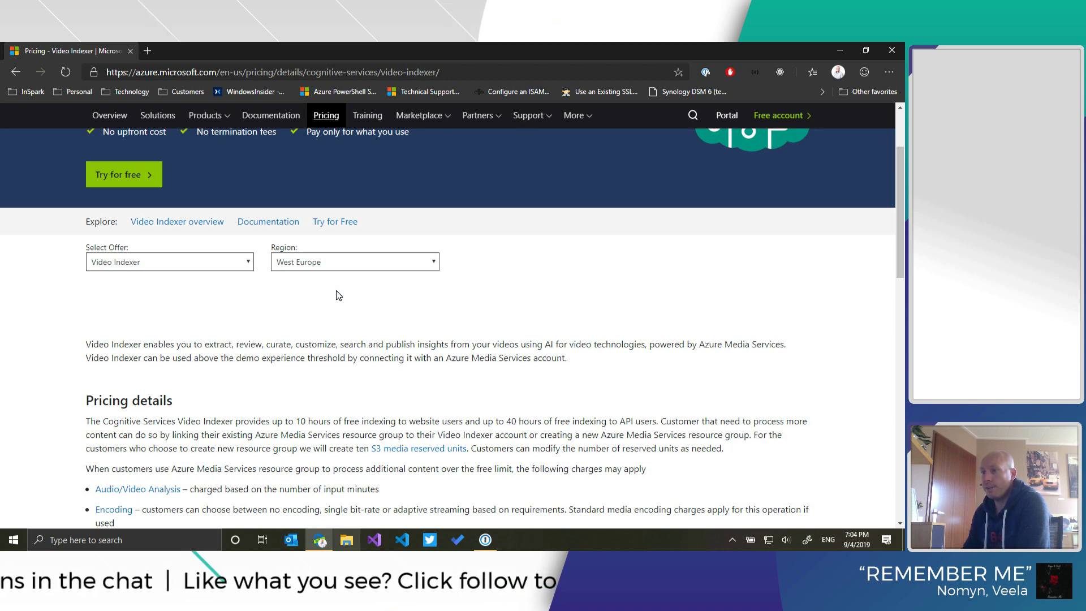
{"action": "scroll", "coordinate": [338, 294], "scroll_direction": "down", "scroll_amount": 5}
{"action": "scroll", "coordinate": [338, 295], "scroll_direction": "up", "scroll_amount": 2}
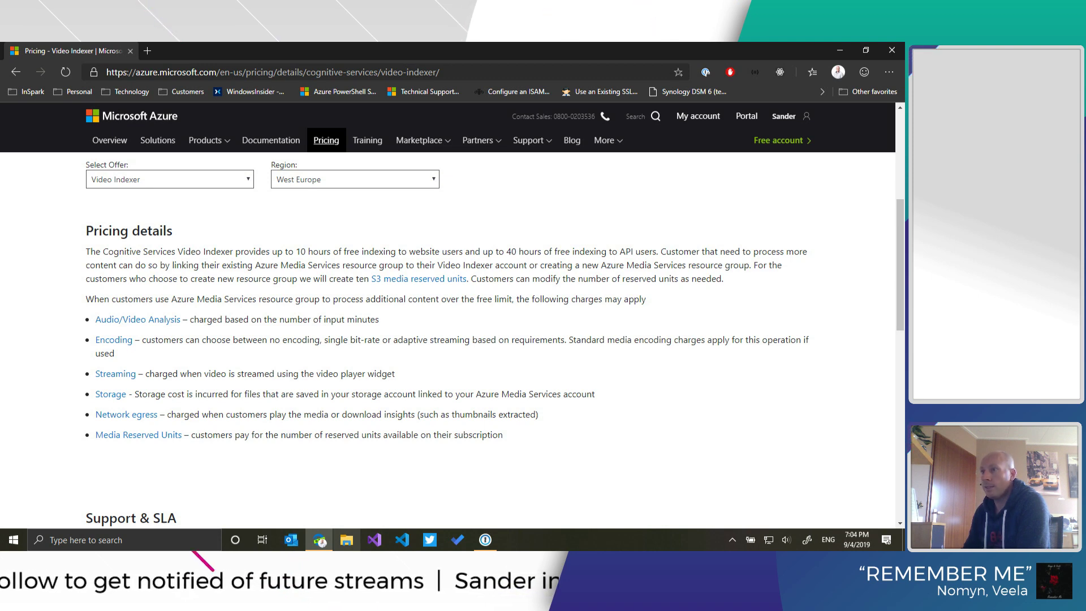
{"action": "scroll", "coordinate": [310, 310], "scroll_direction": "down", "scroll_amount": 4}
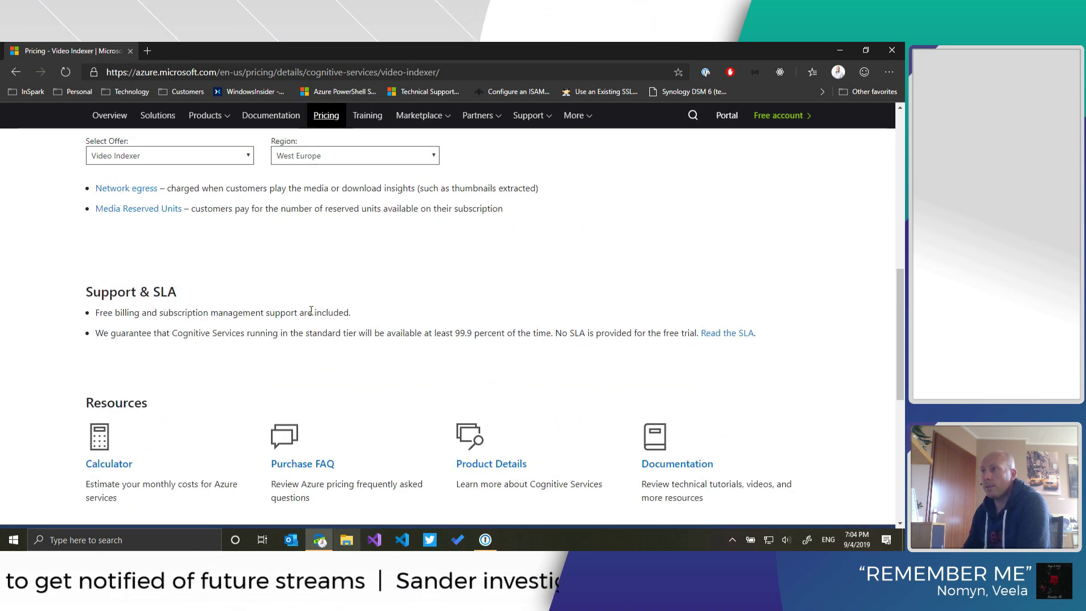
{"action": "scroll", "coordinate": [310, 311], "scroll_direction": "down", "scroll_amount": 2}
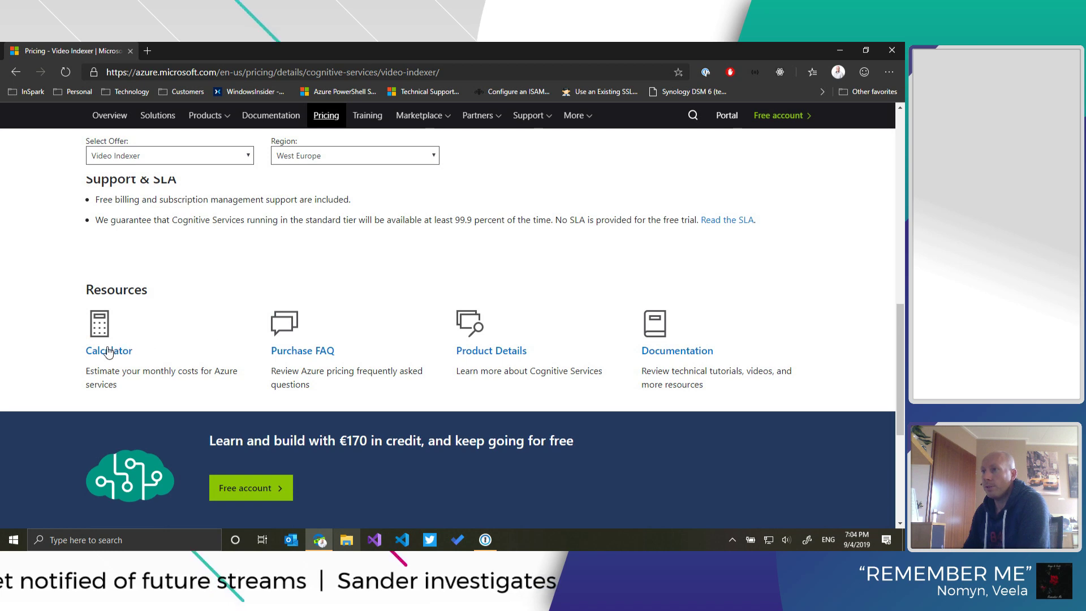
{"action": "left_click", "coordinate": [109, 352]}
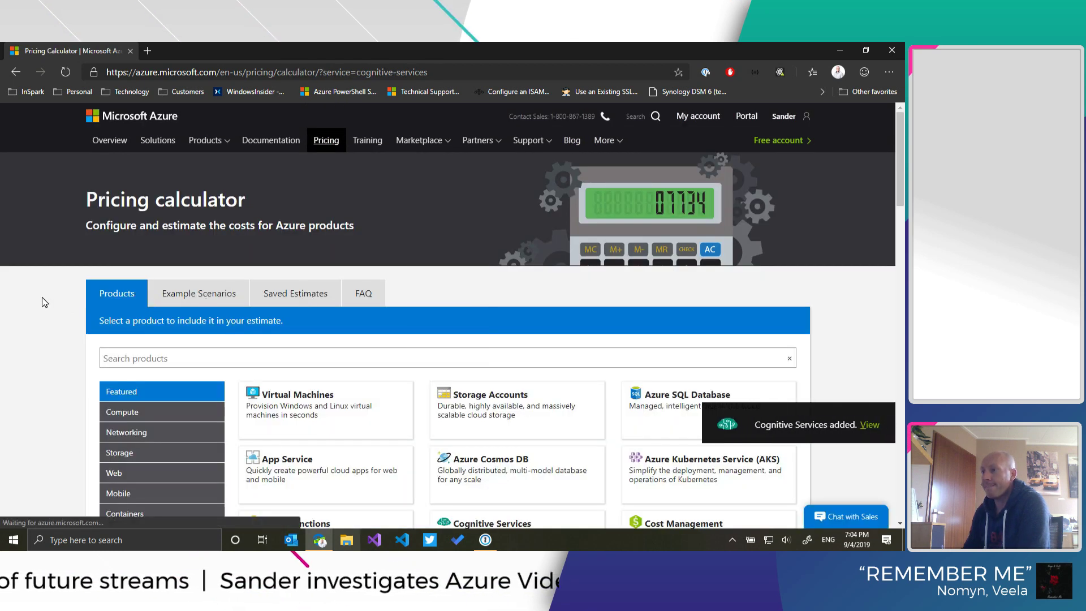
Search the calculator for 'video', add Media Services, and remove Cognitive Services from the estimate
{"action": "scroll", "coordinate": [41, 302], "scroll_direction": "down", "scroll_amount": 2}
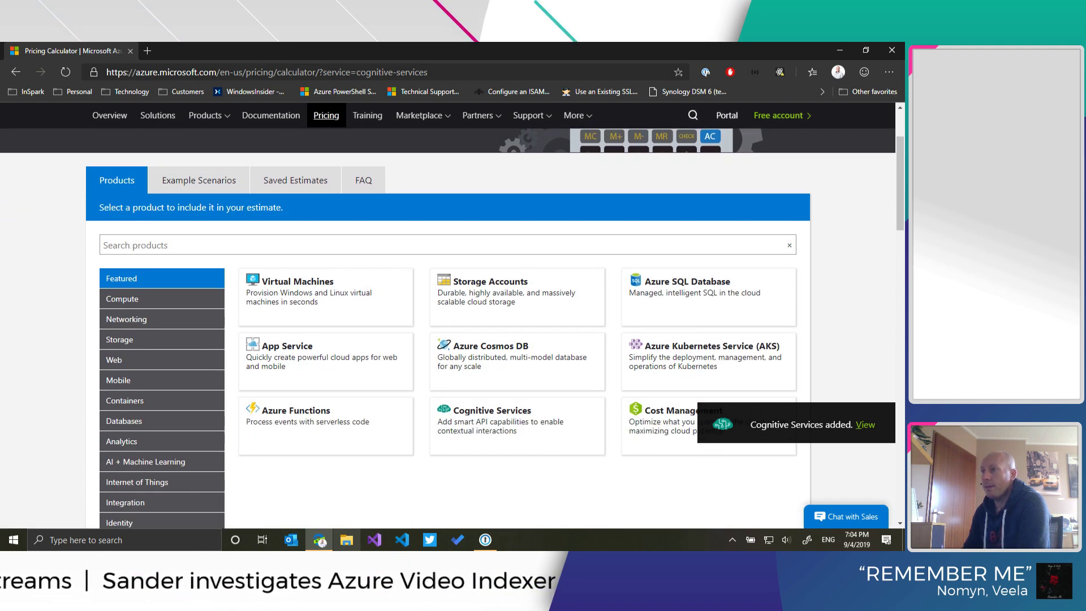
{"action": "left_click", "coordinate": [116, 251]}
{"action": "type", "text": "video"}
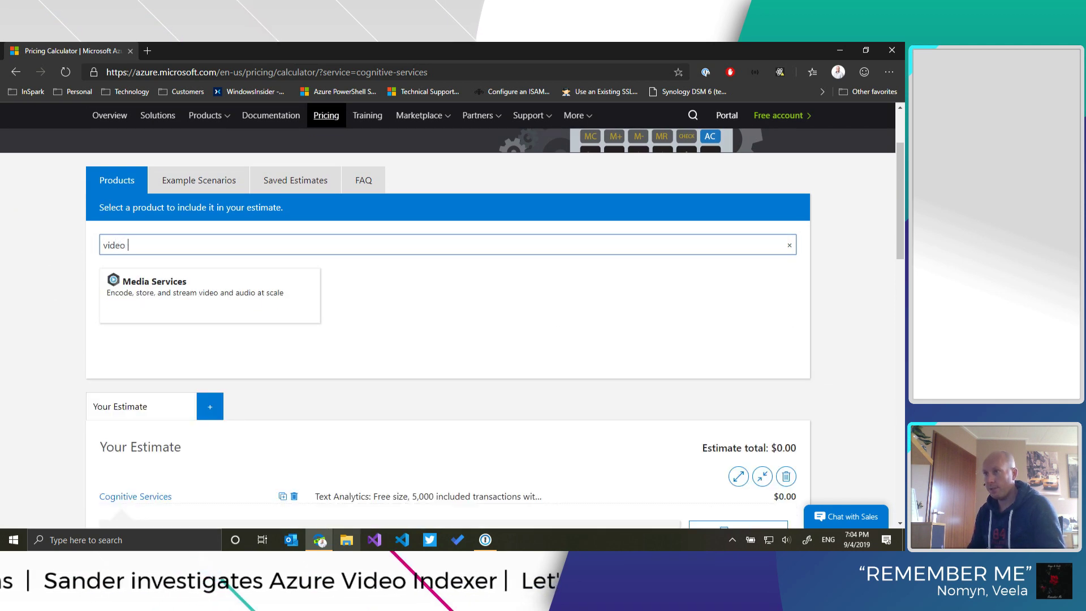
{"action": "left_click", "coordinate": [165, 289]}
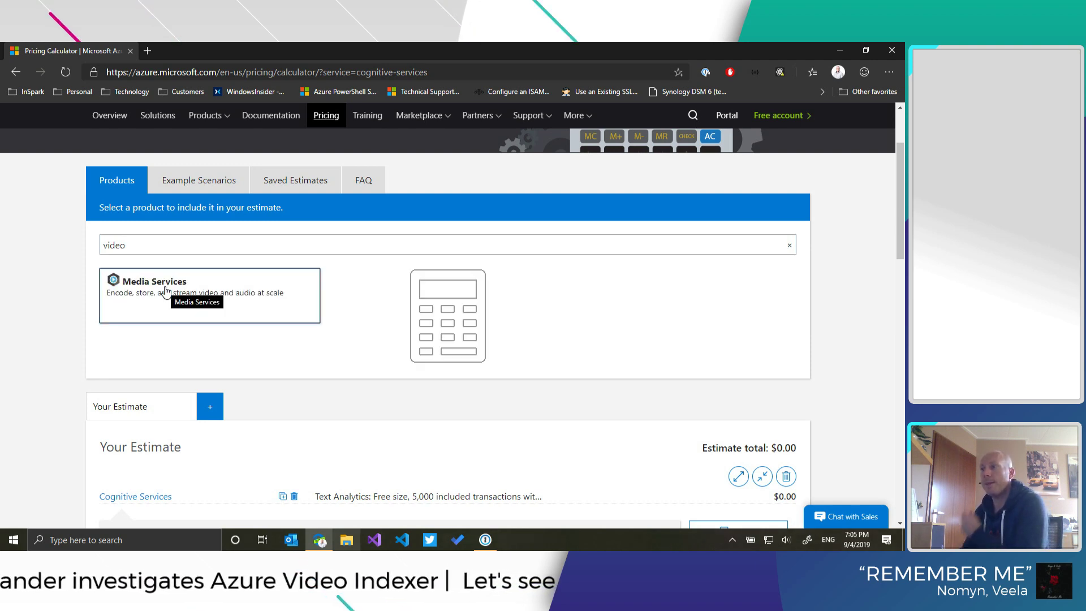
{"action": "scroll", "coordinate": [52, 314], "scroll_direction": "down", "scroll_amount": 5}
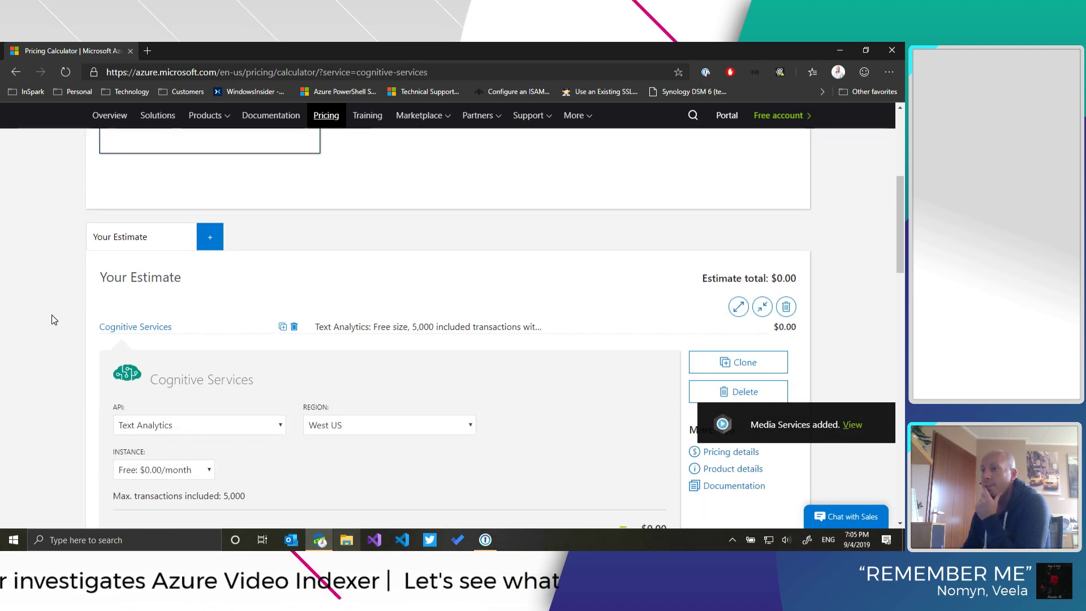
{"action": "scroll", "coordinate": [52, 315], "scroll_direction": "down", "scroll_amount": 2}
{"action": "scroll", "coordinate": [72, 311], "scroll_direction": "up", "scroll_amount": 2}
{"action": "left_click", "coordinate": [740, 278]}
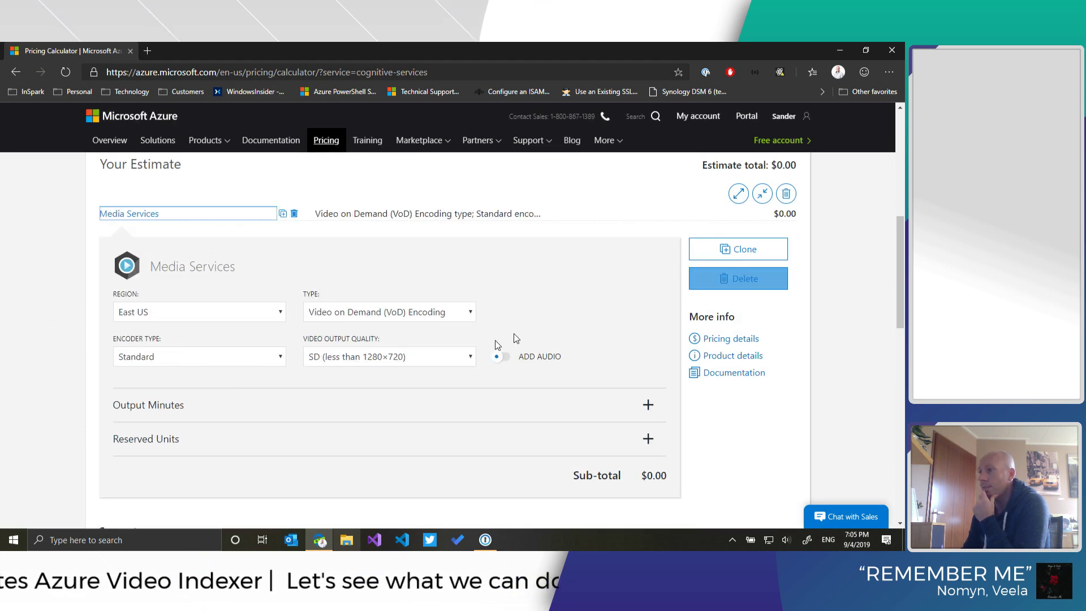
Set the Media Services region to West Europe
{"action": "left_click", "coordinate": [192, 315]}
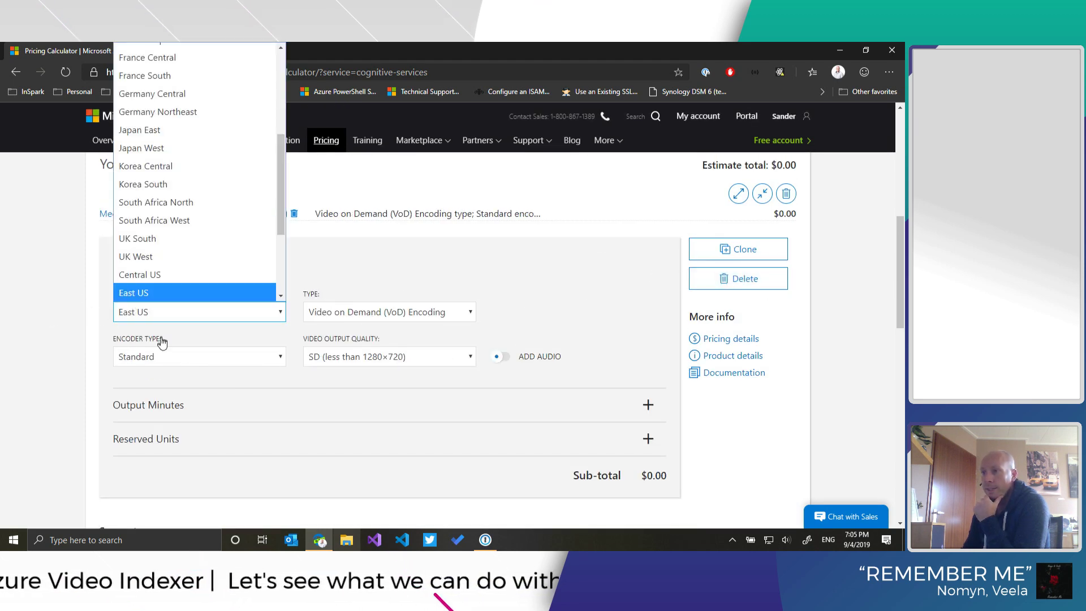
{"action": "key", "text": "Down"}
{"action": "key", "text": "Down"}
{"action": "key", "text": "Down"}
{"action": "key", "text": "Down"}
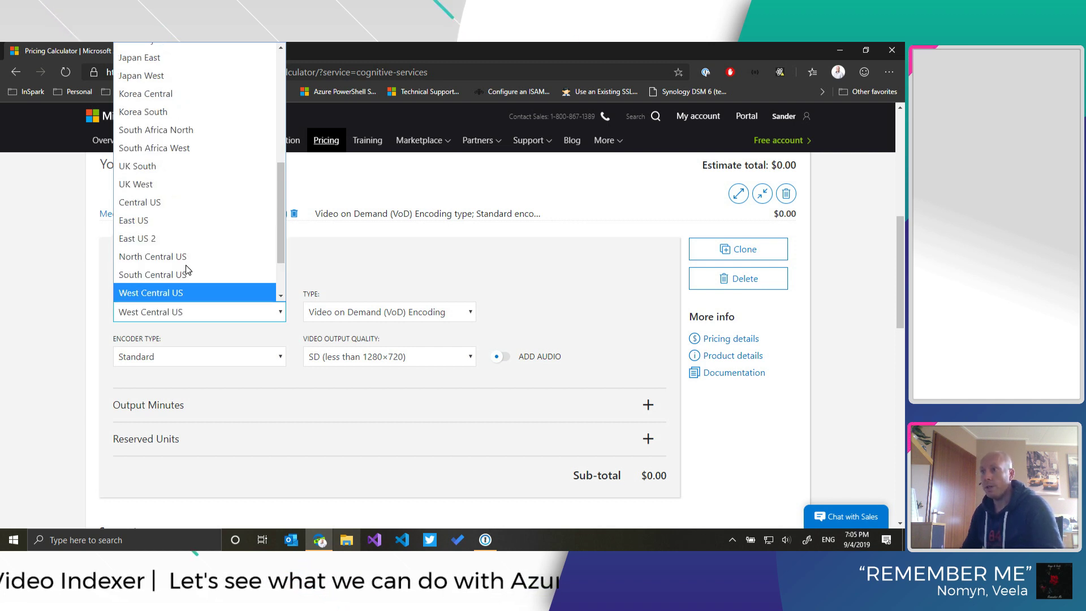
{"action": "scroll", "coordinate": [165, 290], "scroll_direction": "down", "scroll_amount": 2}
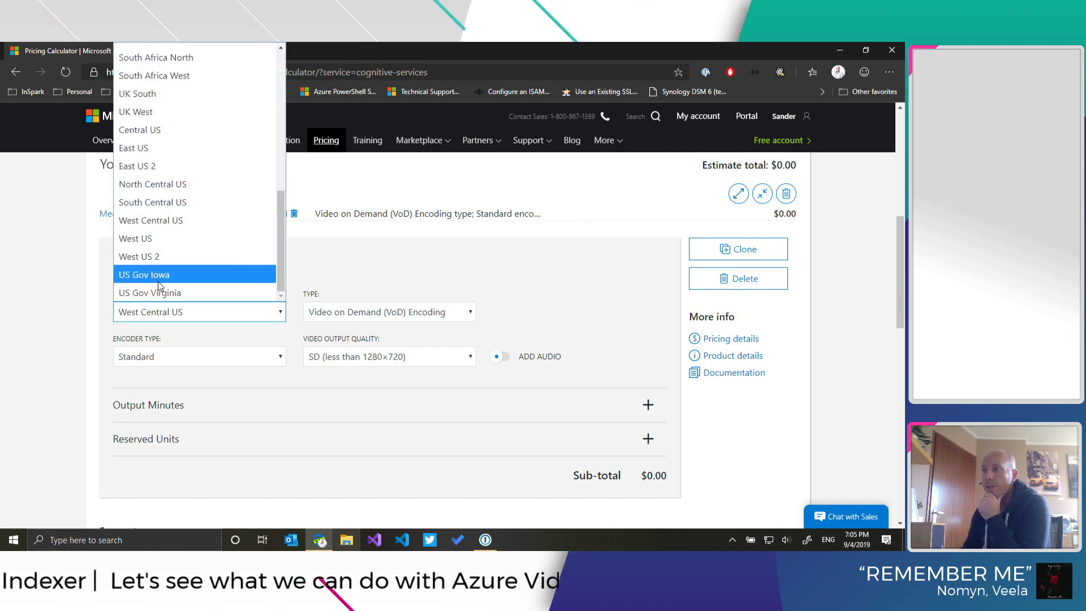
{"action": "scroll", "coordinate": [238, 237], "scroll_direction": "up", "scroll_amount": 7}
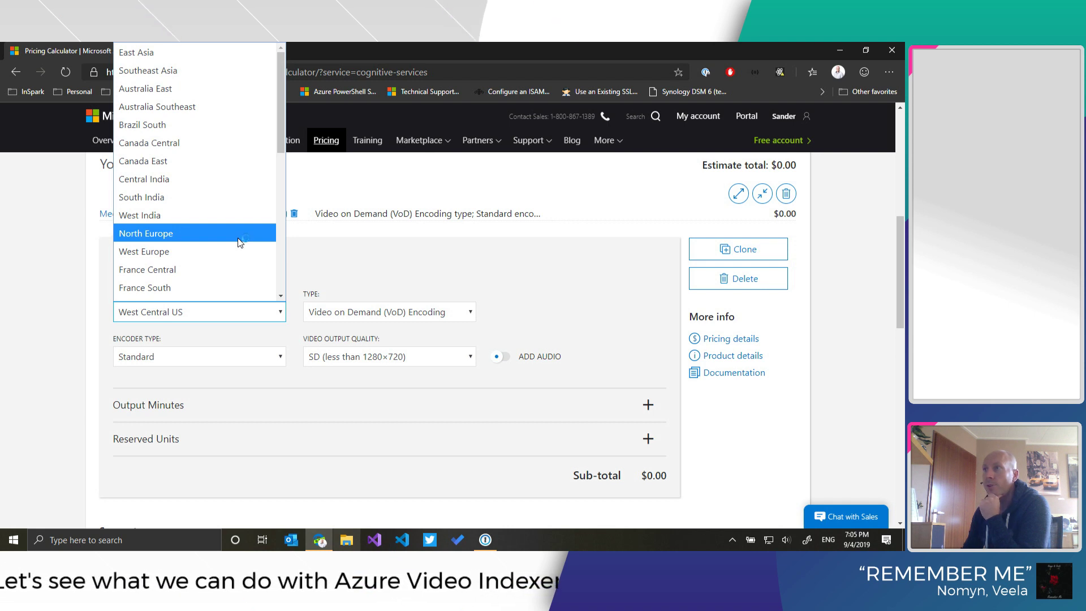
{"action": "left_click", "coordinate": [159, 252]}
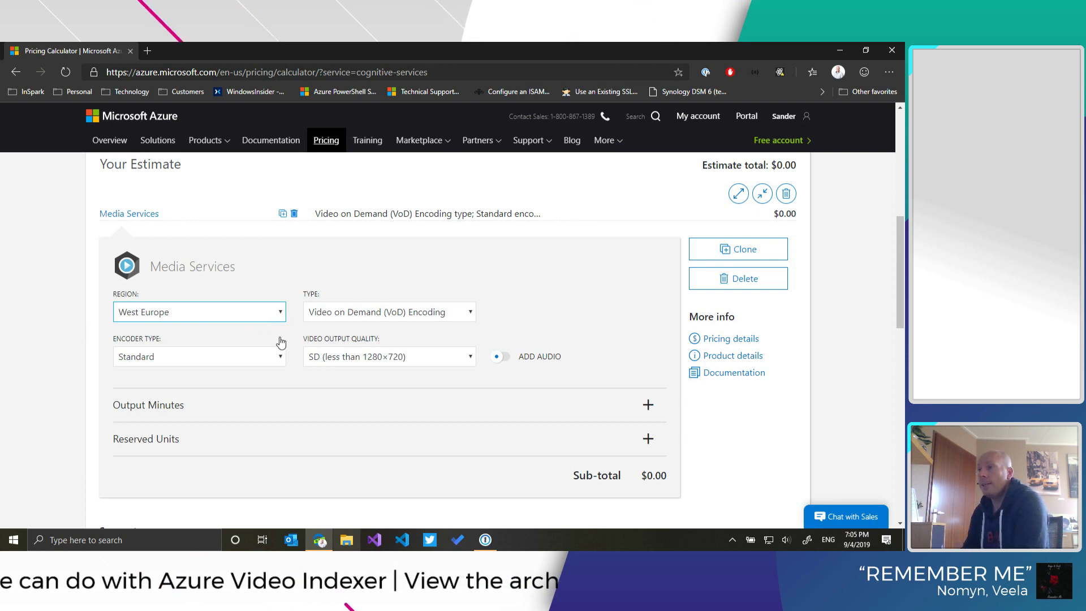
Check the Type and Encoder Type options, keeping Standard, and return to the product search
{"action": "left_click", "coordinate": [350, 313]}
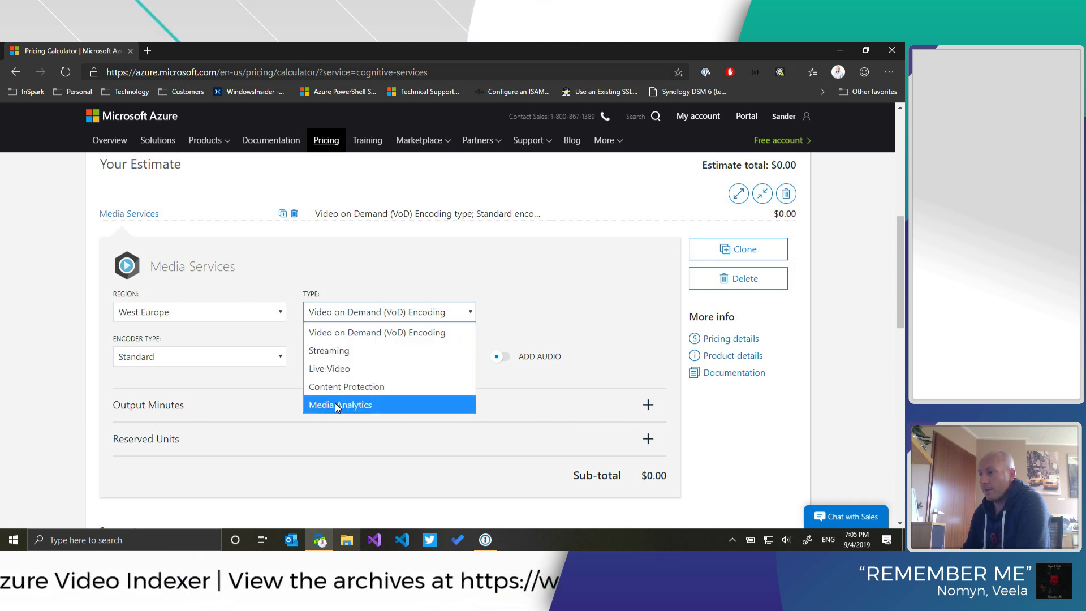
{"action": "left_click", "coordinate": [28, 359]}
{"action": "left_click", "coordinate": [151, 355]}
{"action": "left_click", "coordinate": [151, 395]}
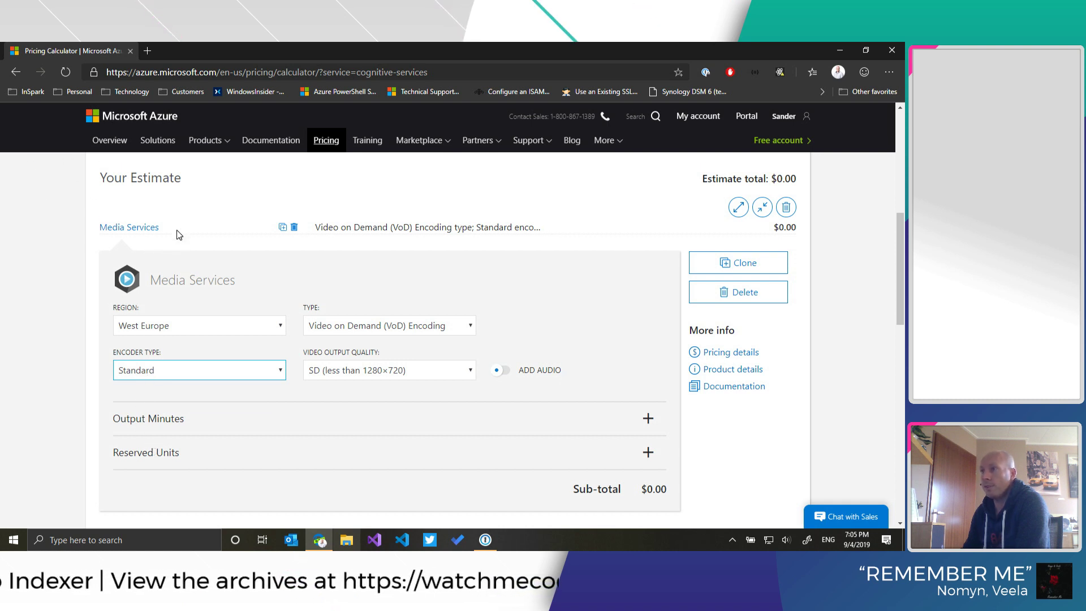
{"action": "scroll", "coordinate": [141, 283], "scroll_direction": "up", "scroll_amount": 3}
{"action": "scroll", "coordinate": [175, 247], "scroll_direction": "up", "scroll_amount": 3}
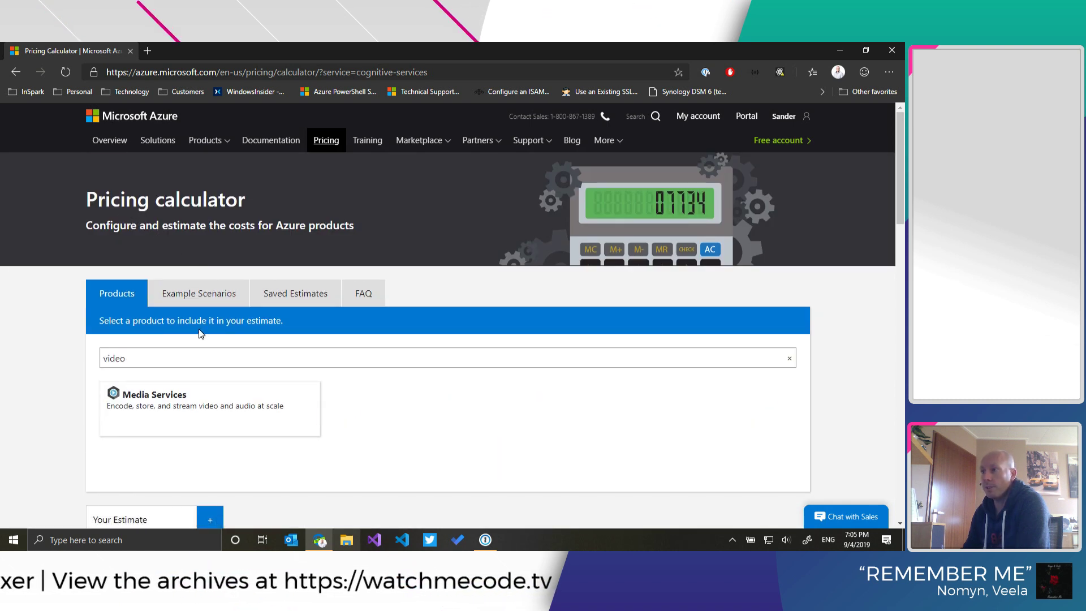
{"action": "left_click", "coordinate": [175, 358]}
Search 'indexer' in the calculator, review Video Indexer pricing again, and reopen the calculator
{"action": "key", "text": "BackSpace"}
{"action": "key", "text": "BackSpace"}
{"action": "key", "text": "BackSpace"}
{"action": "key", "text": "BackSpace"}
{"action": "key", "text": "BackSpace"}
{"action": "type", "text": "indexer"}
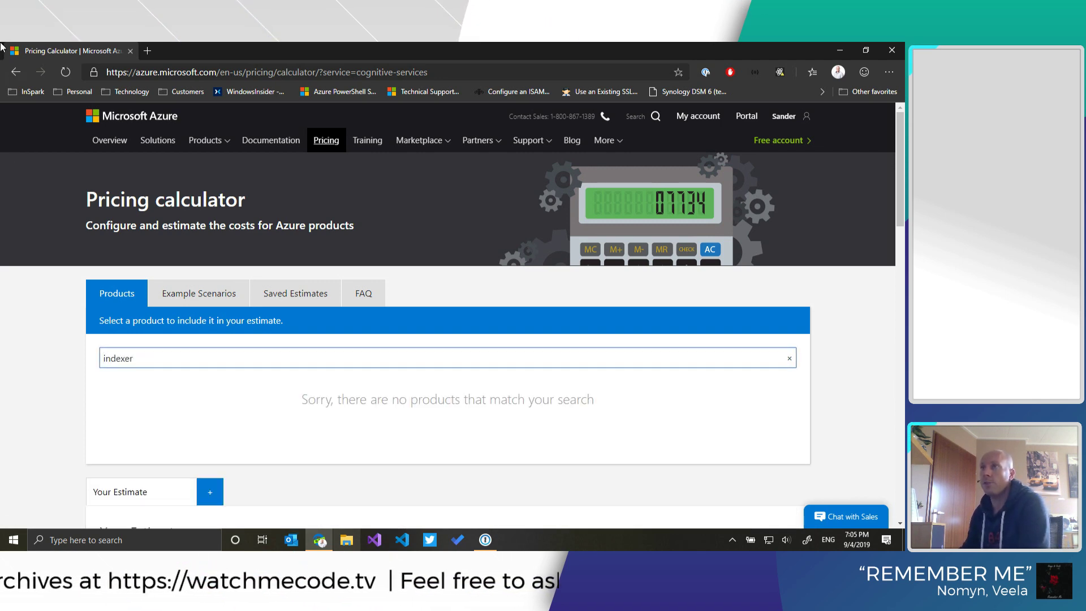
{"action": "left_click", "coordinate": [17, 70]}
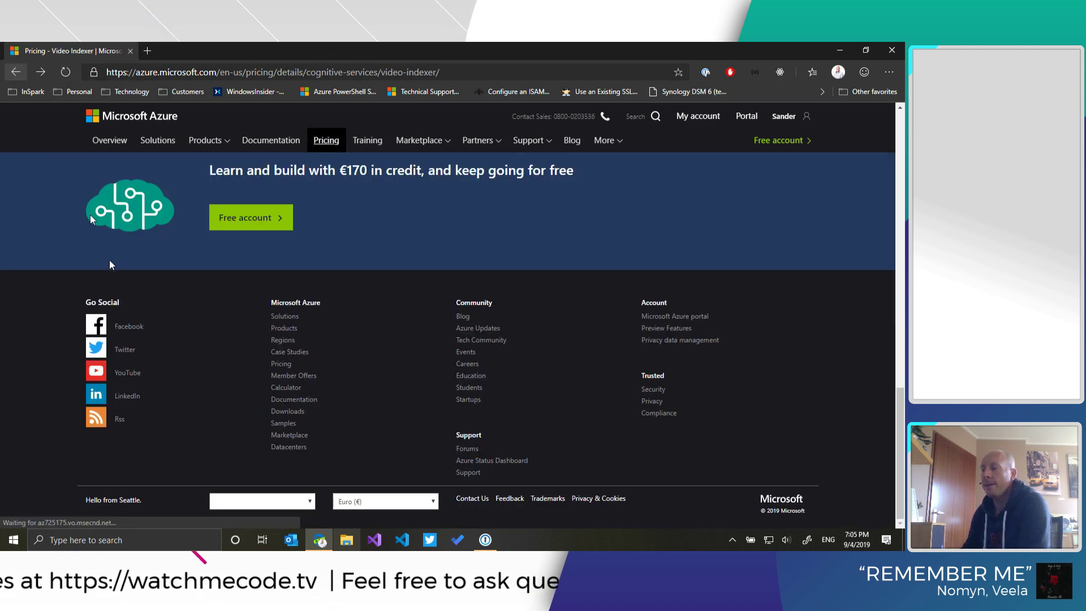
{"action": "scroll", "coordinate": [192, 303], "scroll_direction": "up", "scroll_amount": 8}
{"action": "scroll", "coordinate": [45, 316], "scroll_direction": "up", "scroll_amount": 7}
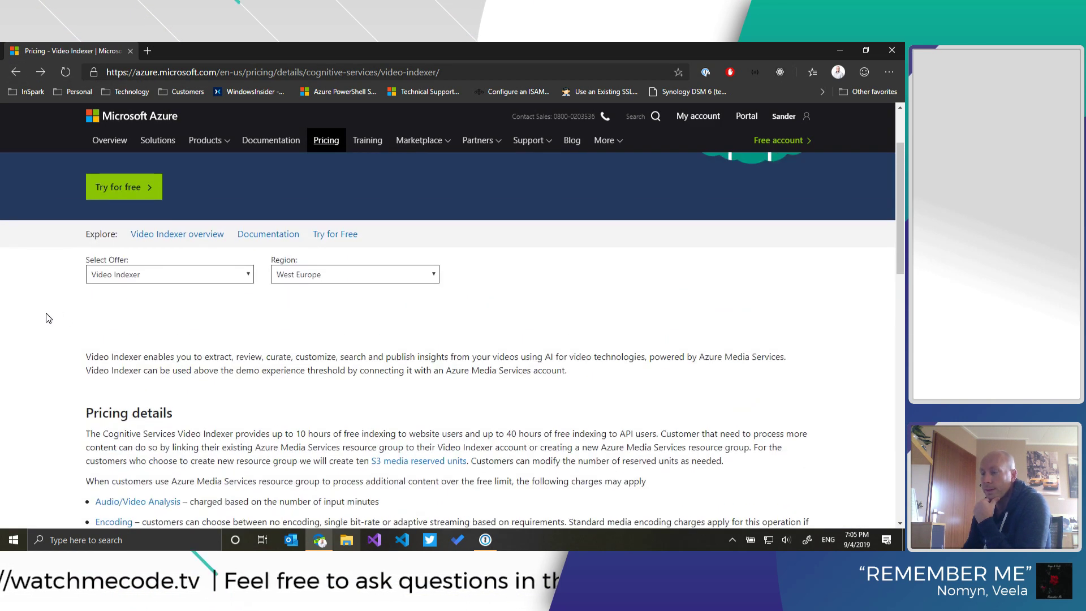
{"action": "scroll", "coordinate": [48, 318], "scroll_direction": "down", "scroll_amount": 1}
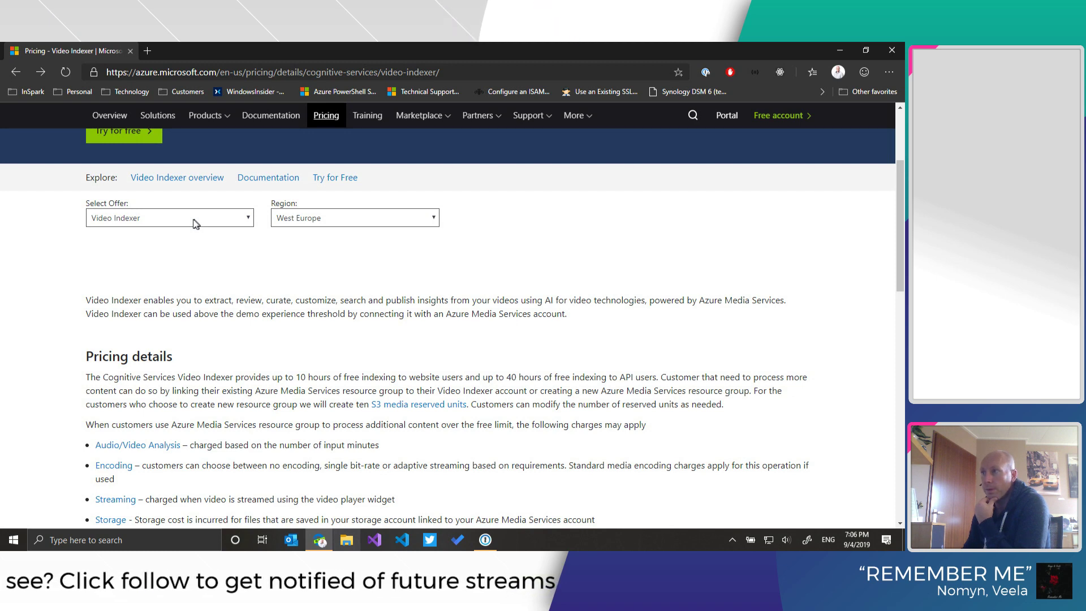
{"action": "scroll", "coordinate": [254, 336], "scroll_direction": "down", "scroll_amount": 8}
{"action": "left_click", "coordinate": [128, 424]}
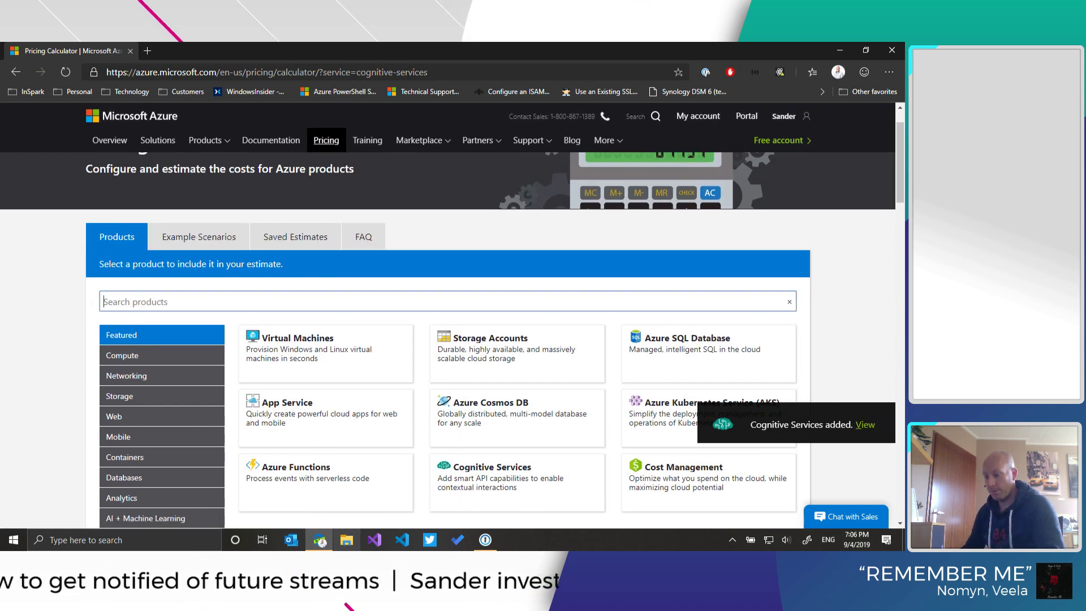
Add Media Services via a 'media' search and set its type to Video on Demand Encoding
{"action": "type", "text": "media"}
{"action": "left_click", "coordinate": [203, 344]}
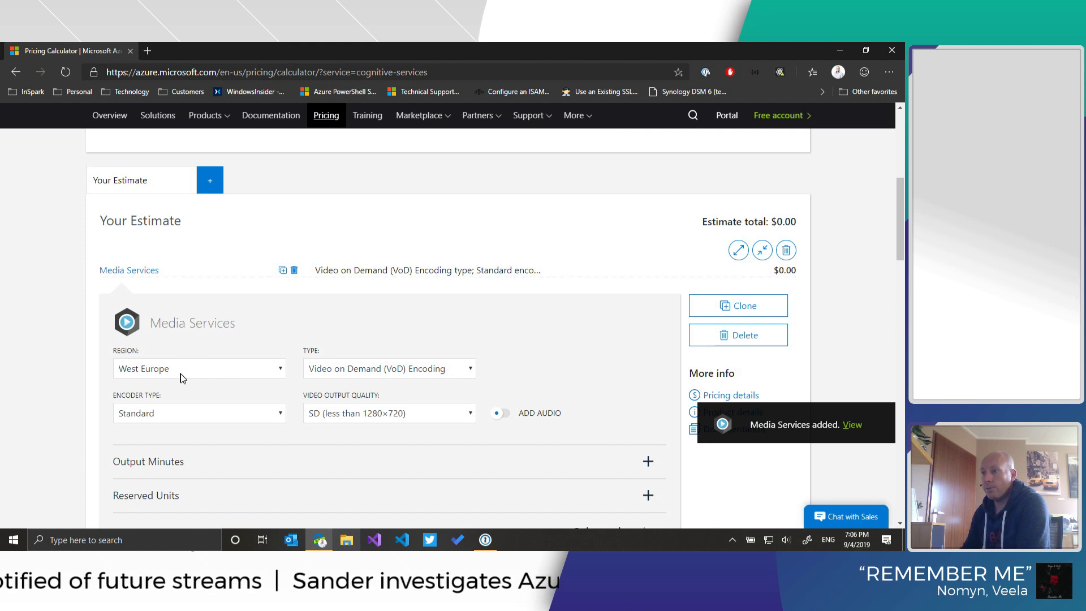
{"action": "left_click", "coordinate": [355, 373]}
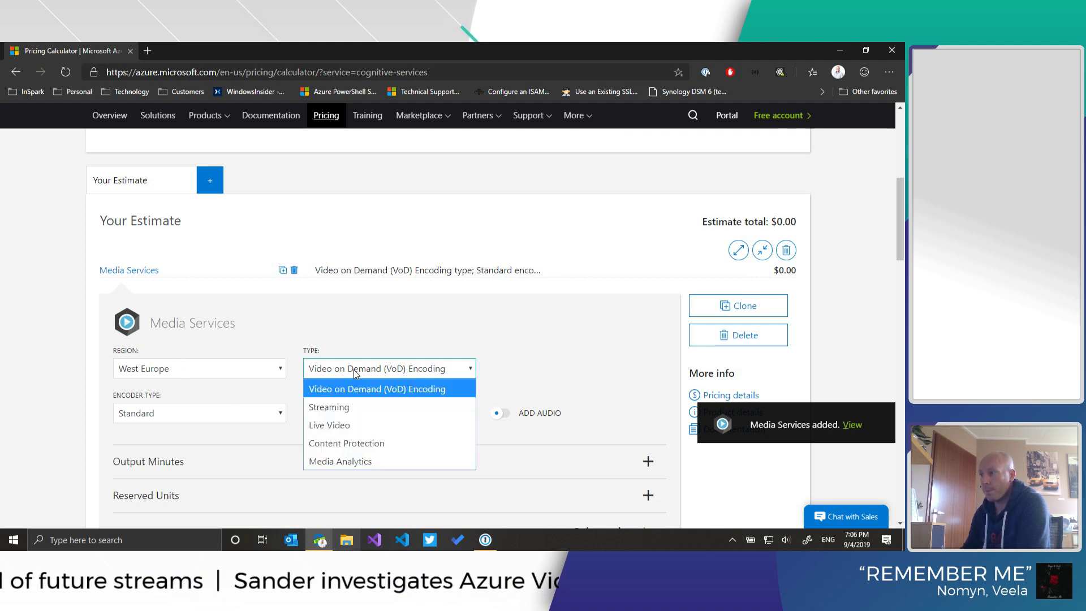
{"action": "left_click", "coordinate": [350, 408]}
{"action": "scroll", "coordinate": [381, 338], "scroll_direction": "down", "scroll_amount": 2}
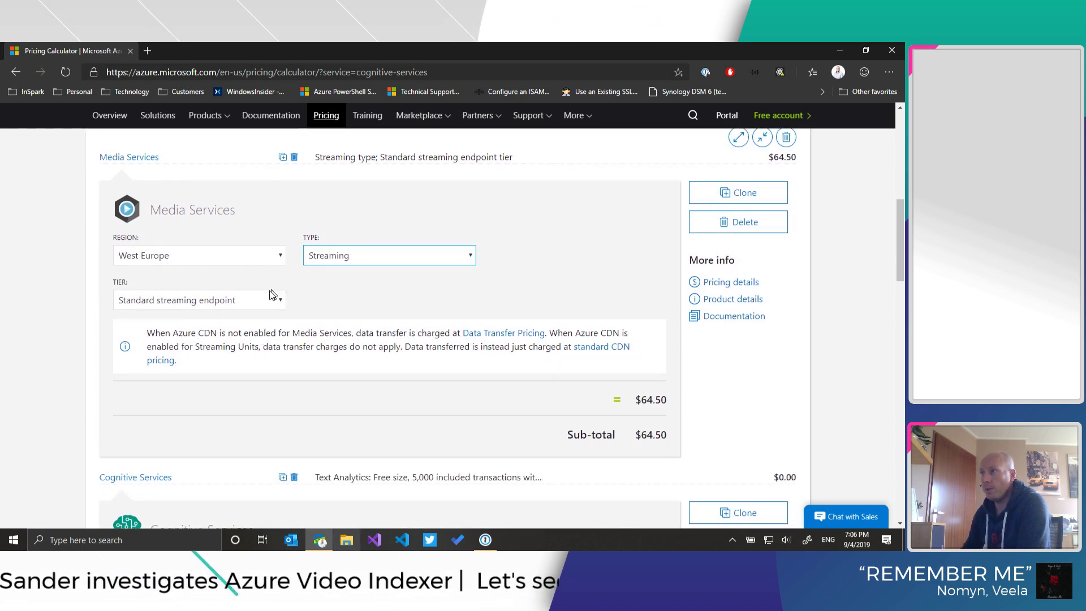
{"action": "left_click", "coordinate": [221, 305]}
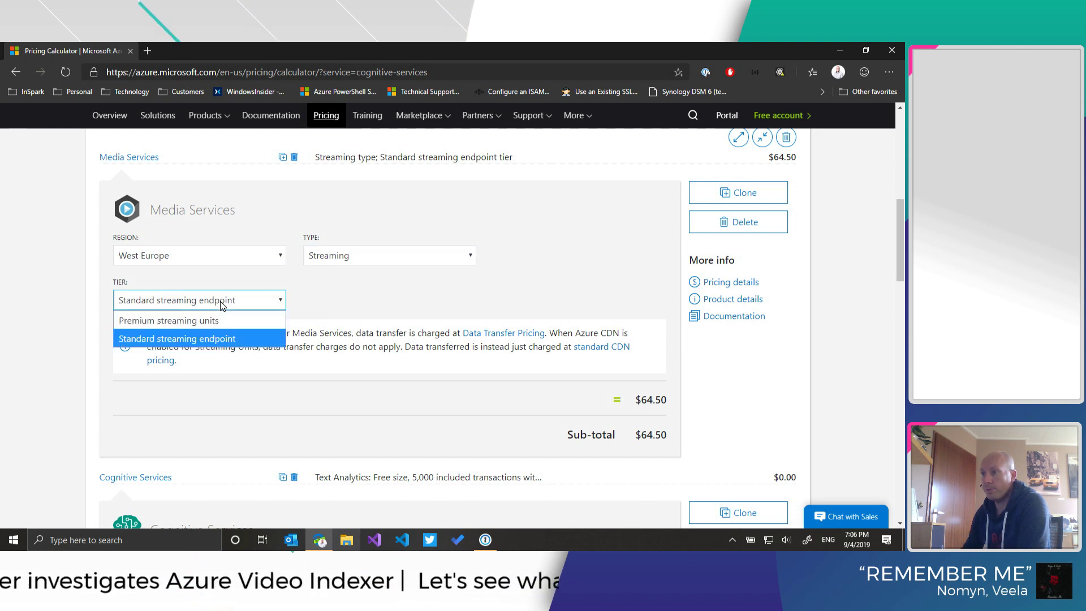
{"action": "left_click", "coordinate": [409, 259]}
{"action": "left_click", "coordinate": [406, 257]}
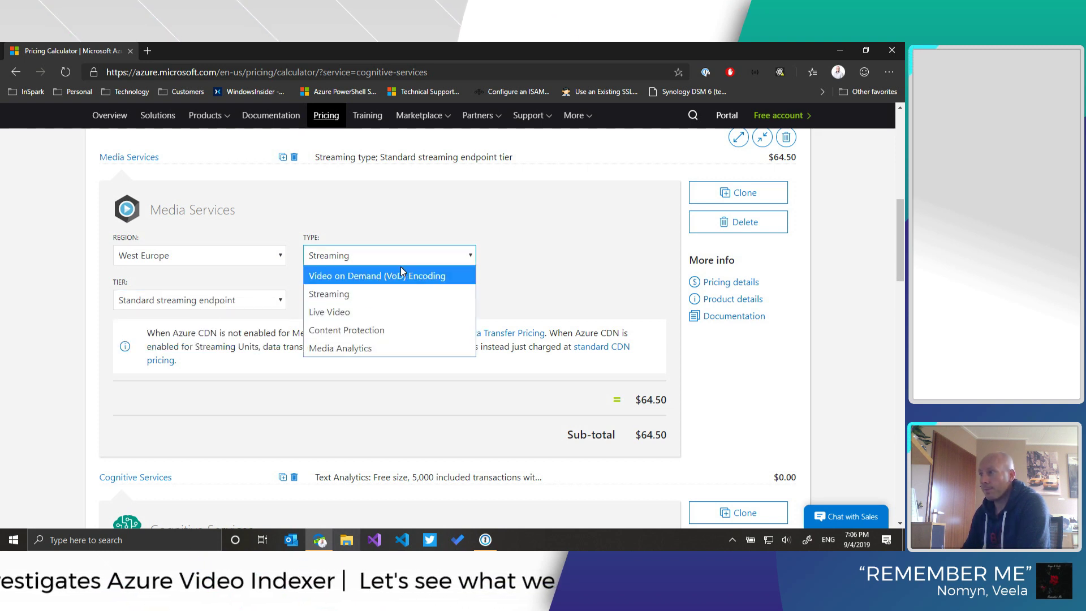
{"action": "left_click", "coordinate": [399, 272]}
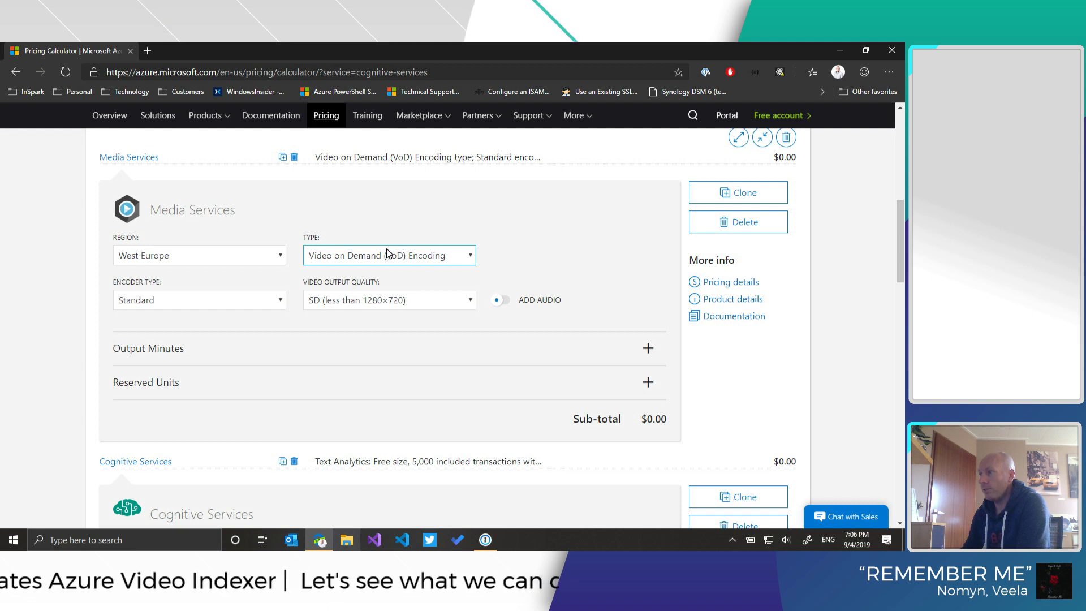
Set video output quality to HD and output minutes to 60, giving $1.80
{"action": "left_click", "coordinate": [365, 300]}
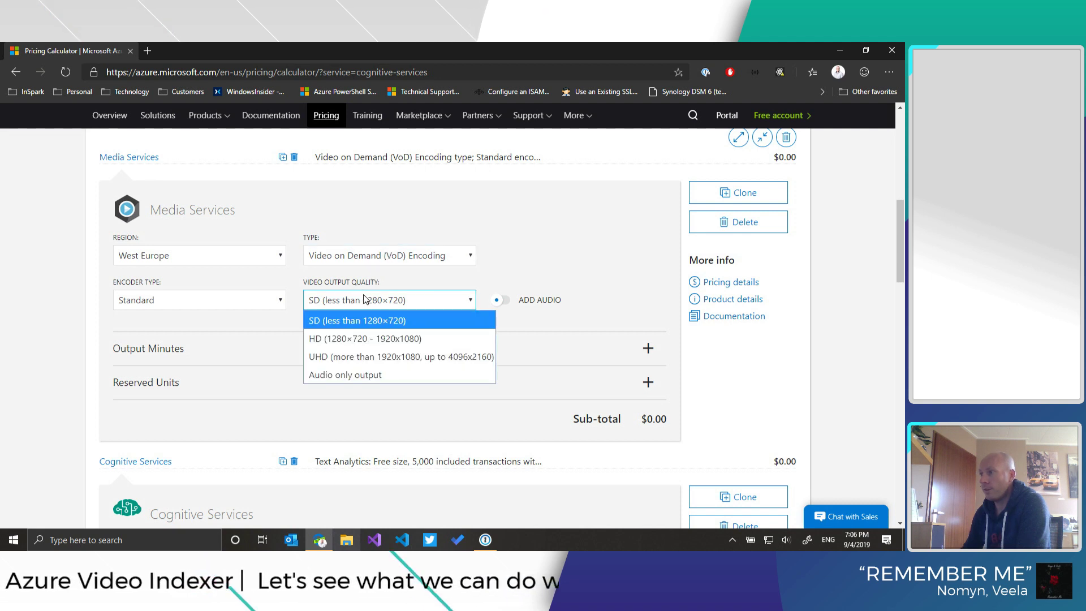
{"action": "left_click", "coordinate": [356, 339]}
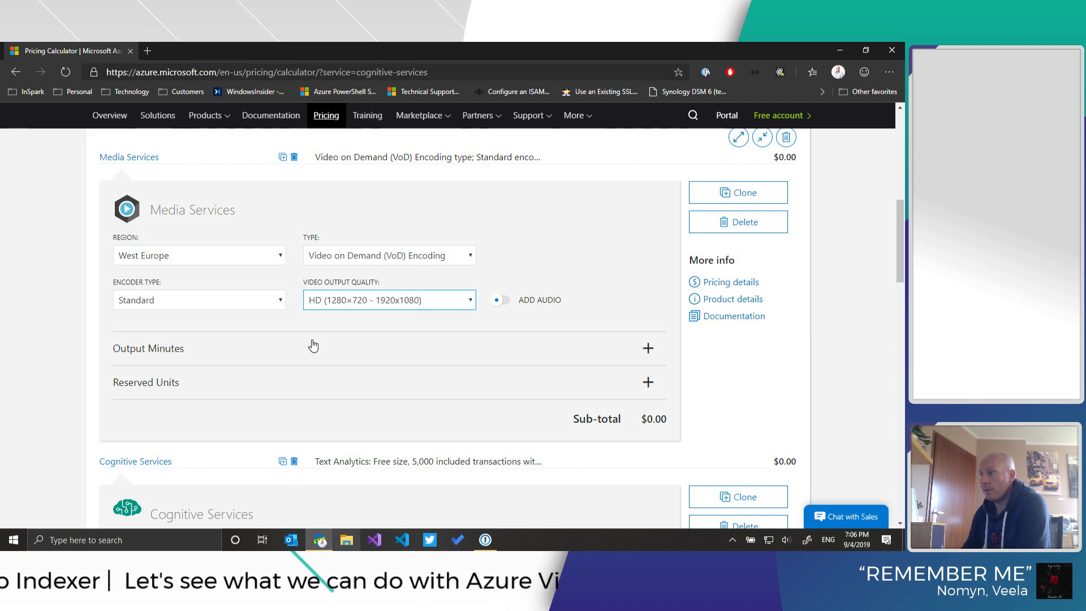
{"action": "left_click", "coordinate": [646, 349]}
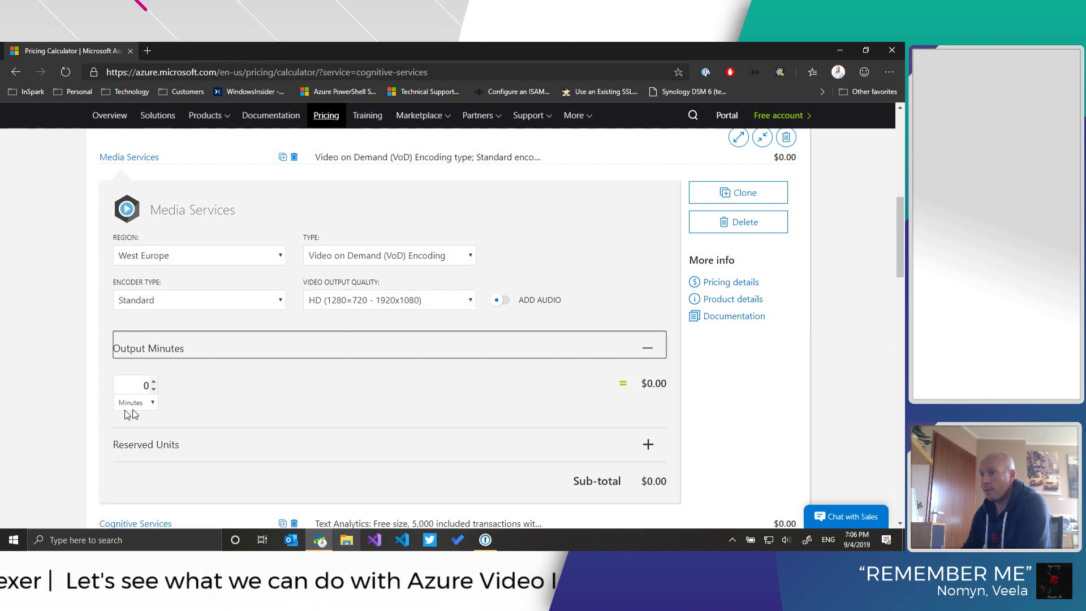
{"action": "double_click", "coordinate": [145, 385]}
{"action": "type", "text": "60"}
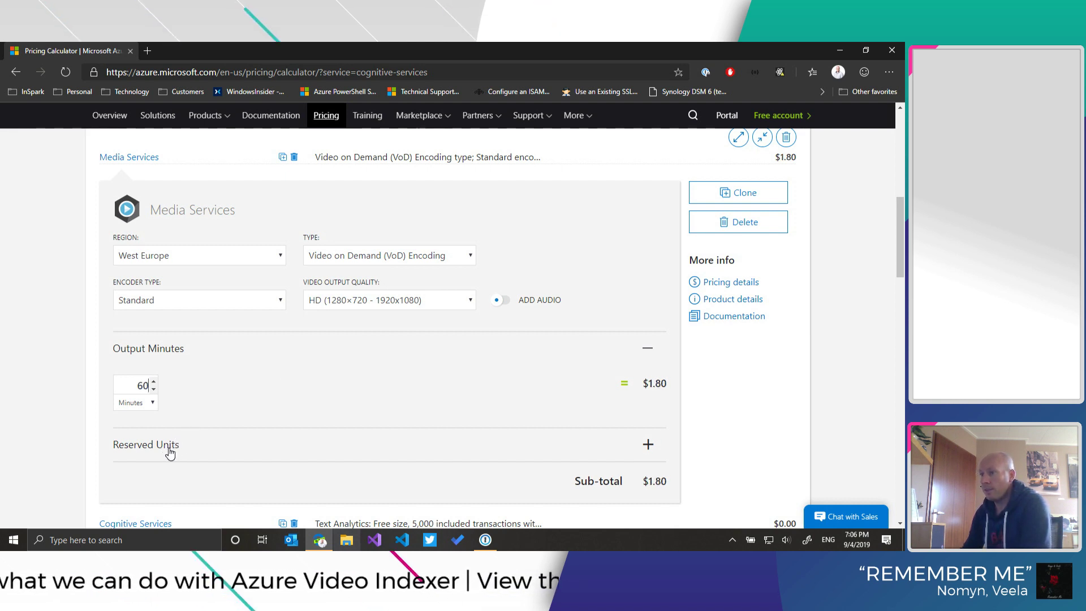
{"action": "left_click", "coordinate": [370, 254]}
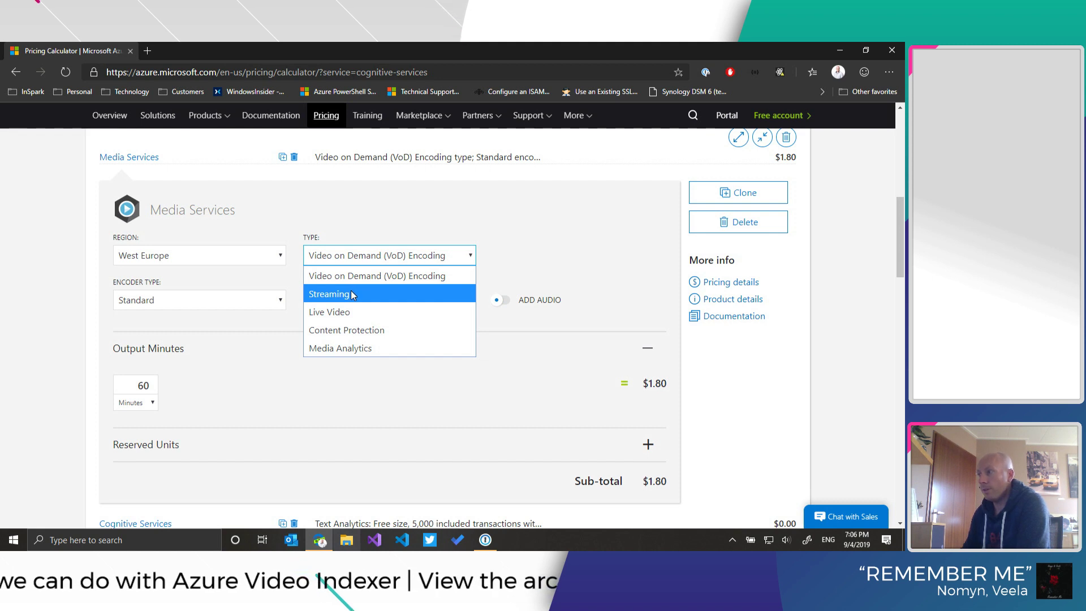
Switch Media Services to Live Video with 10 hours of live encoding, costing $23.80
{"action": "left_click", "coordinate": [352, 294]}
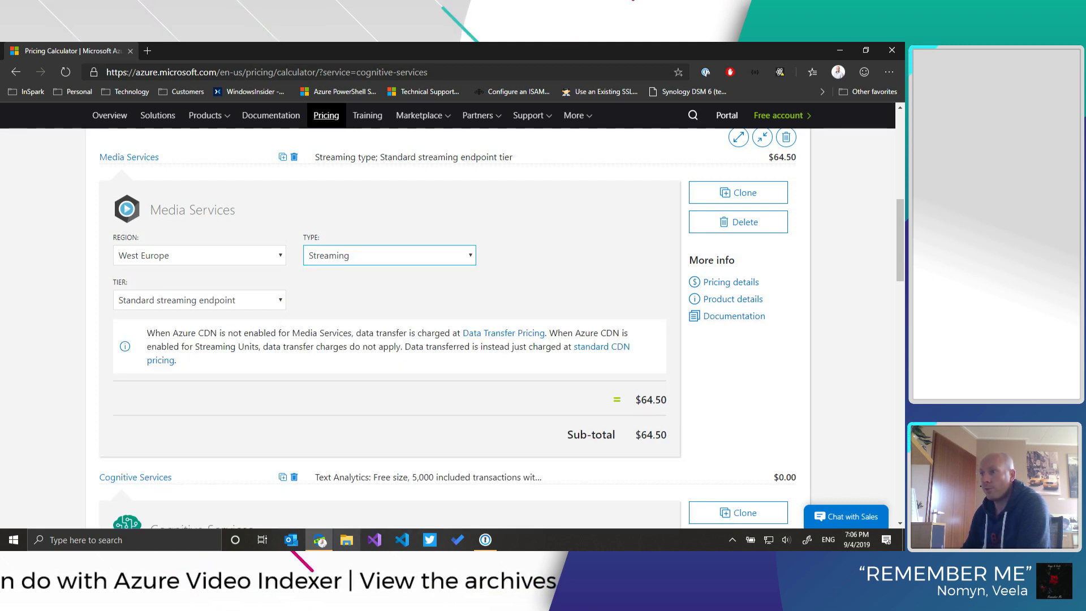
{"action": "left_click", "coordinate": [378, 256]}
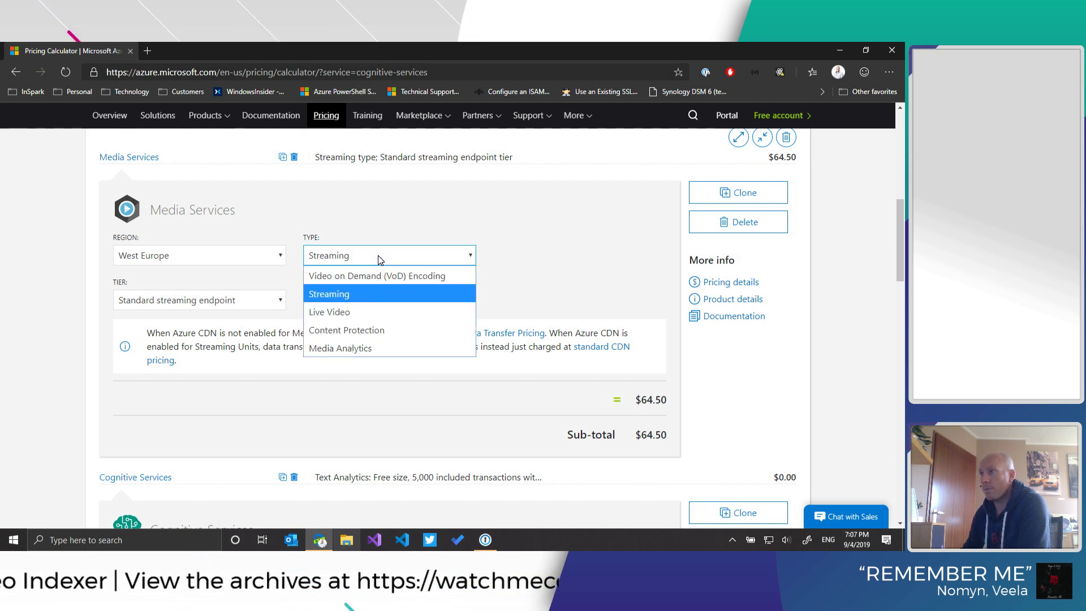
{"action": "left_click", "coordinate": [340, 312]}
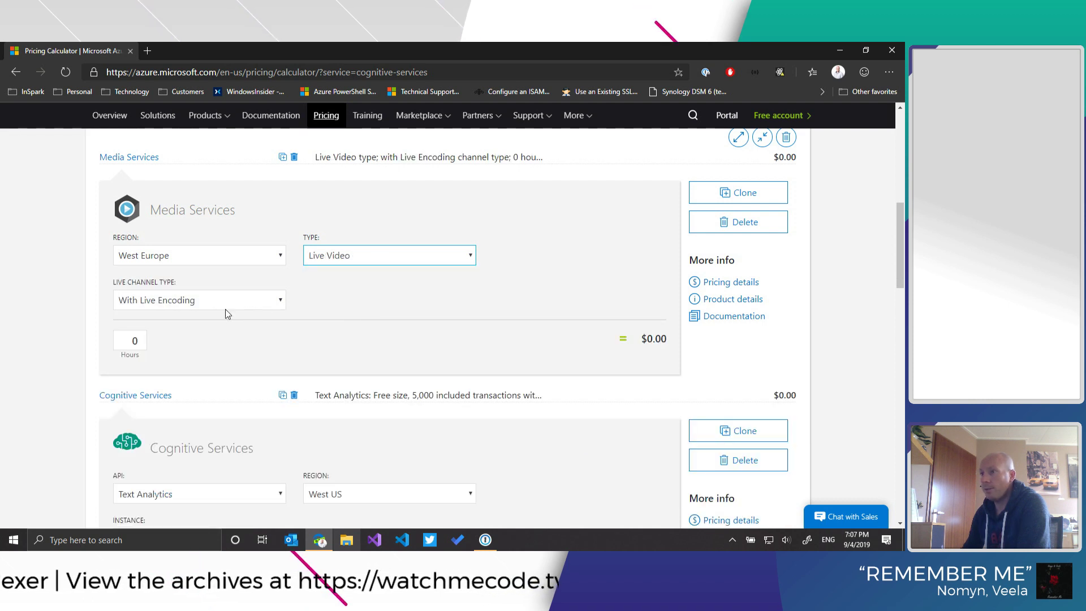
{"action": "left_click", "coordinate": [135, 340]}
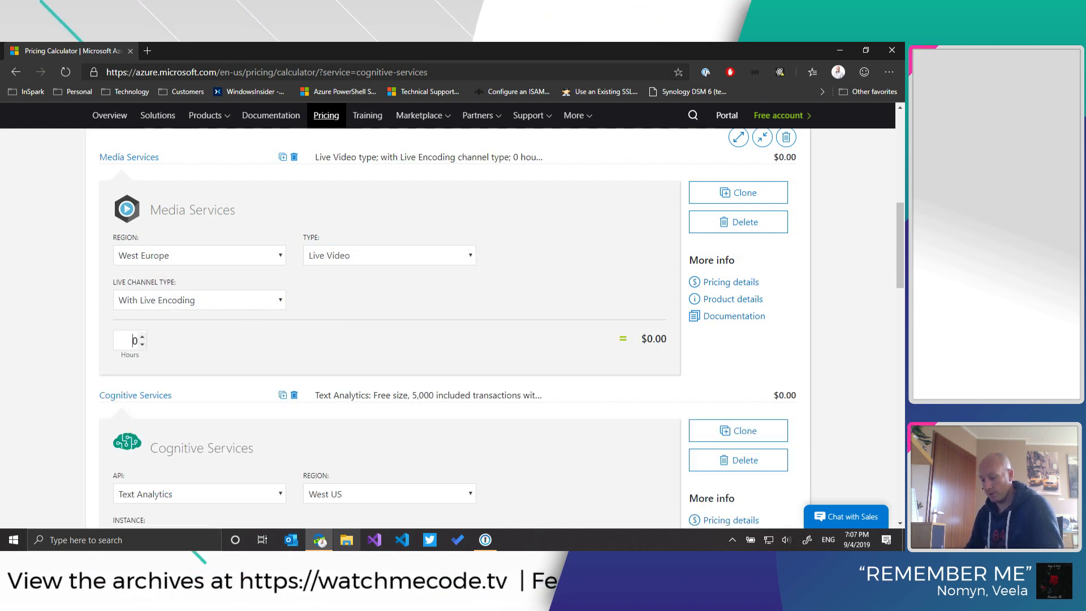
{"action": "key", "text": "Delete"}
{"action": "type", "text": "10"}
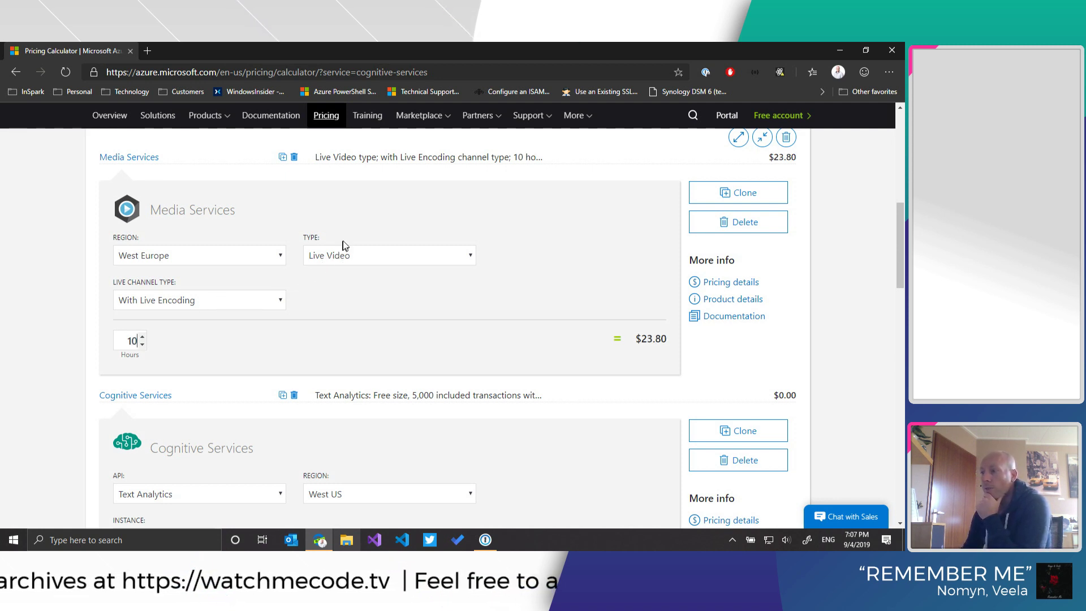
Change the Media Services type to Media Analytics and fill in the Indexing content minutes
{"action": "left_click", "coordinate": [363, 255]}
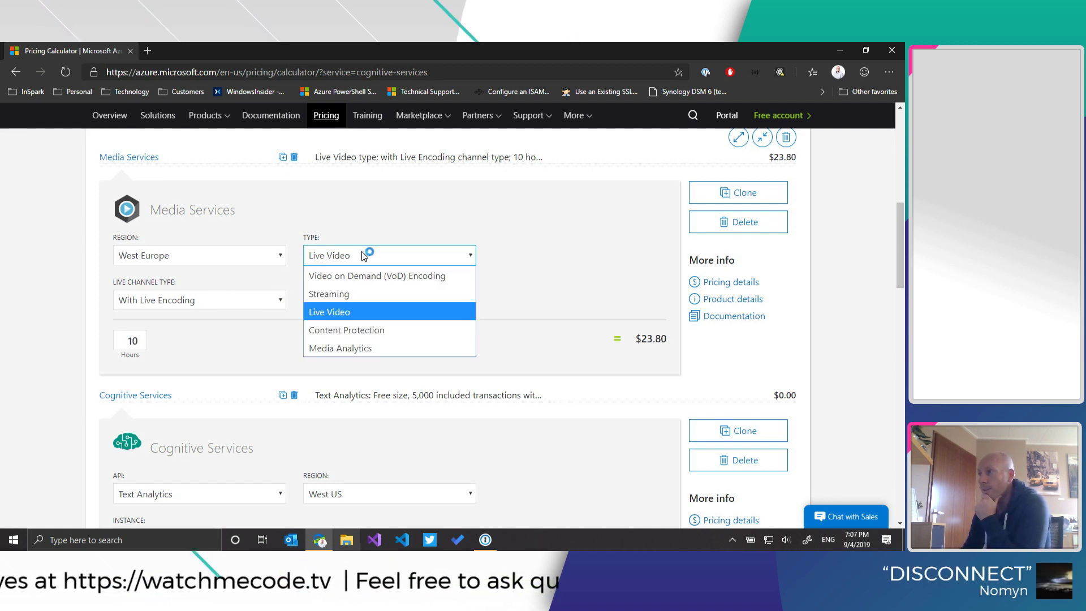
{"action": "left_click", "coordinate": [349, 333]}
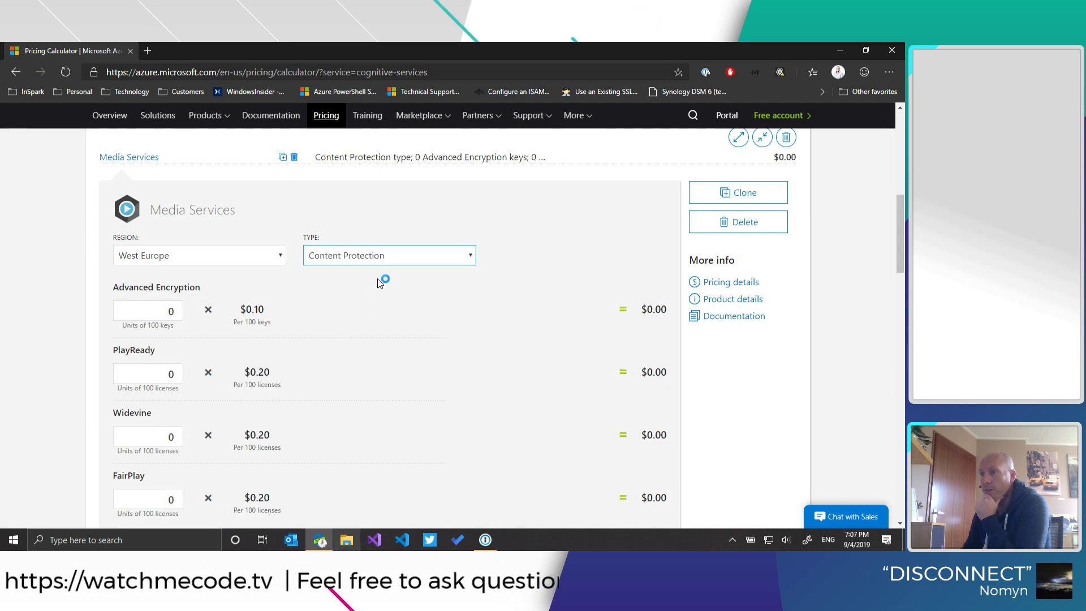
{"action": "left_click", "coordinate": [377, 255]}
{"action": "left_click", "coordinate": [343, 347]}
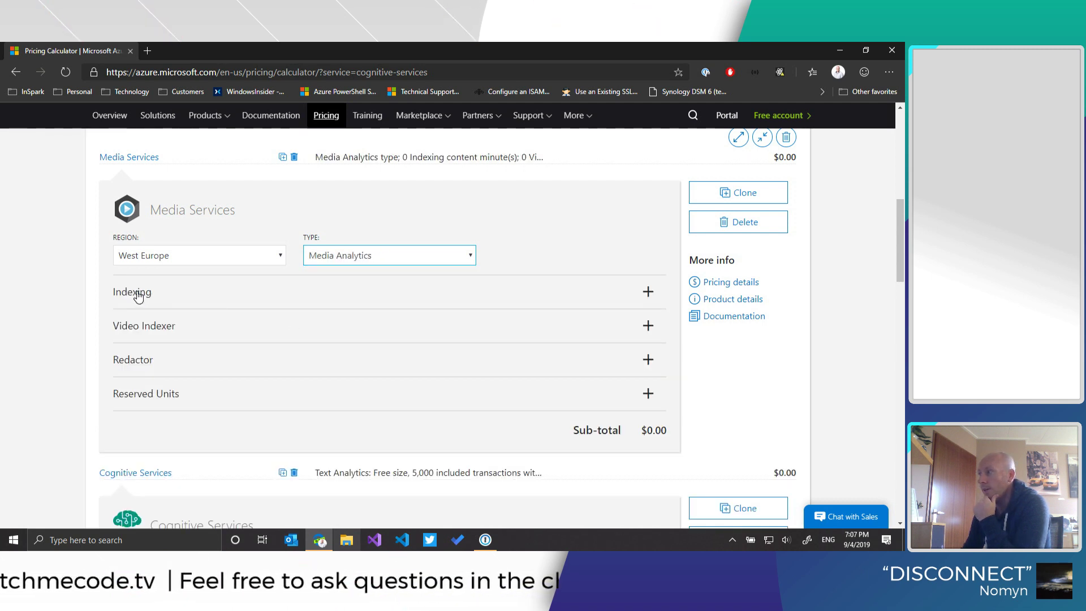
{"action": "left_click", "coordinate": [139, 295]}
{"action": "left_click", "coordinate": [171, 329]}
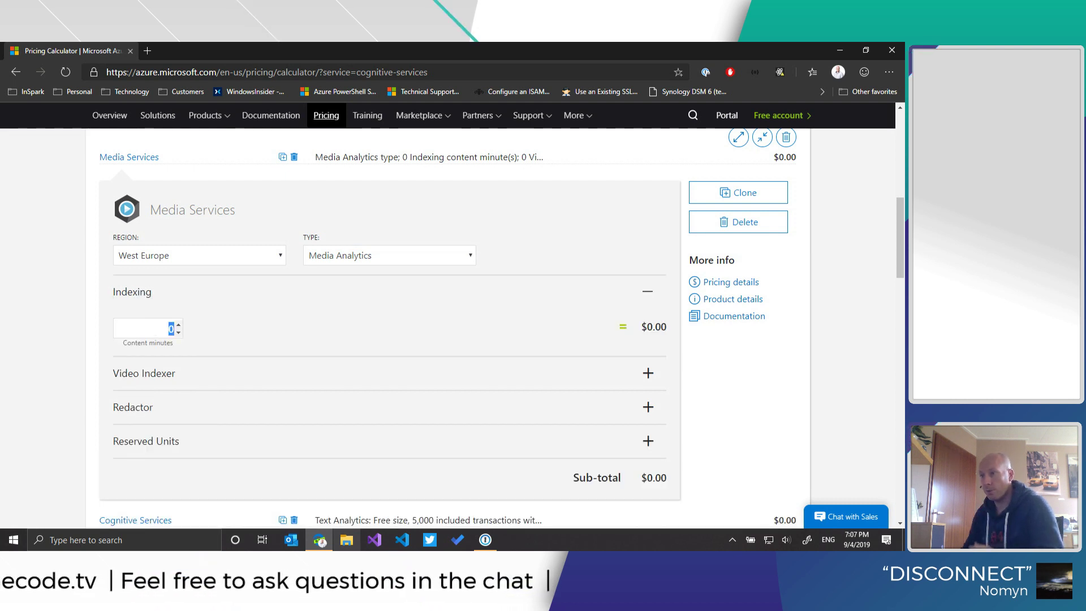
{"action": "type", "text": "60"}
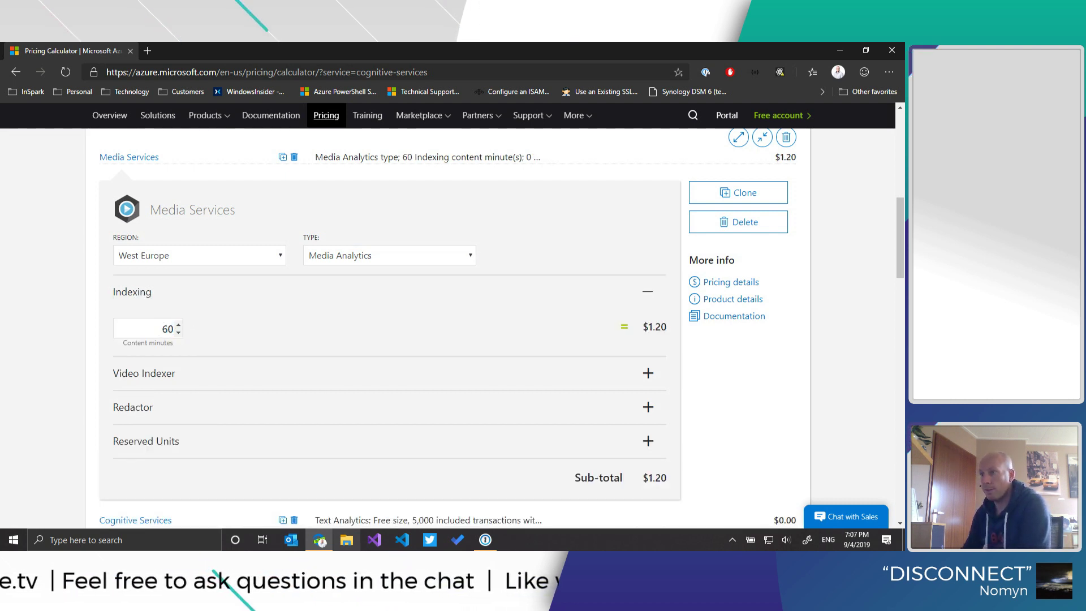
Enter 600 minutes each for video and audio analysis, totalling $126.00
{"action": "left_click", "coordinate": [146, 373]}
{"action": "scroll", "coordinate": [186, 389], "scroll_direction": "down", "scroll_amount": 1}
{"action": "left_click", "coordinate": [169, 372]}
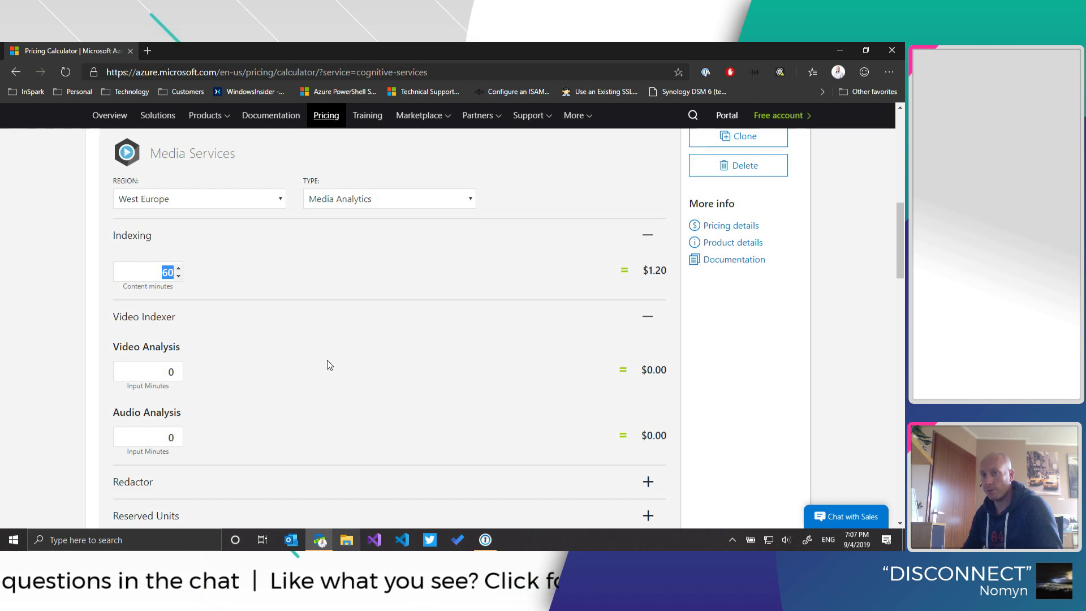
{"action": "type", "text": "600"}
{"action": "key", "text": "Tab"}
{"action": "key", "text": "Tab"}
{"action": "type", "text": "600"}
{"action": "key", "text": "Tab"}
{"action": "scroll", "coordinate": [327, 364], "scroll_direction": "down", "scroll_amount": 2}
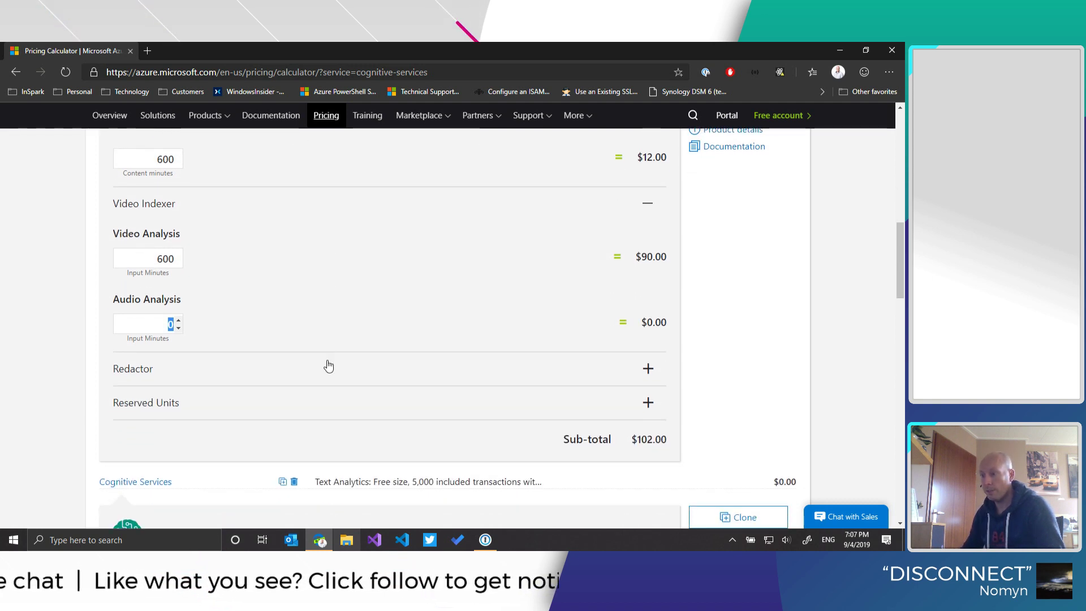
{"action": "type", "text": "600"}
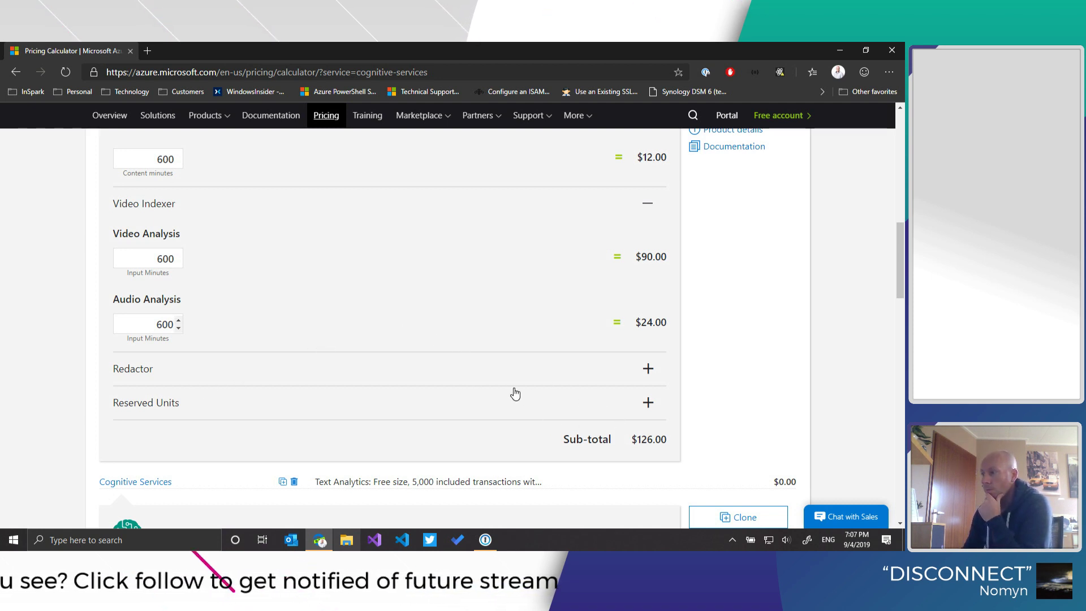
{"action": "scroll", "coordinate": [514, 393], "scroll_direction": "up", "scroll_amount": 4}
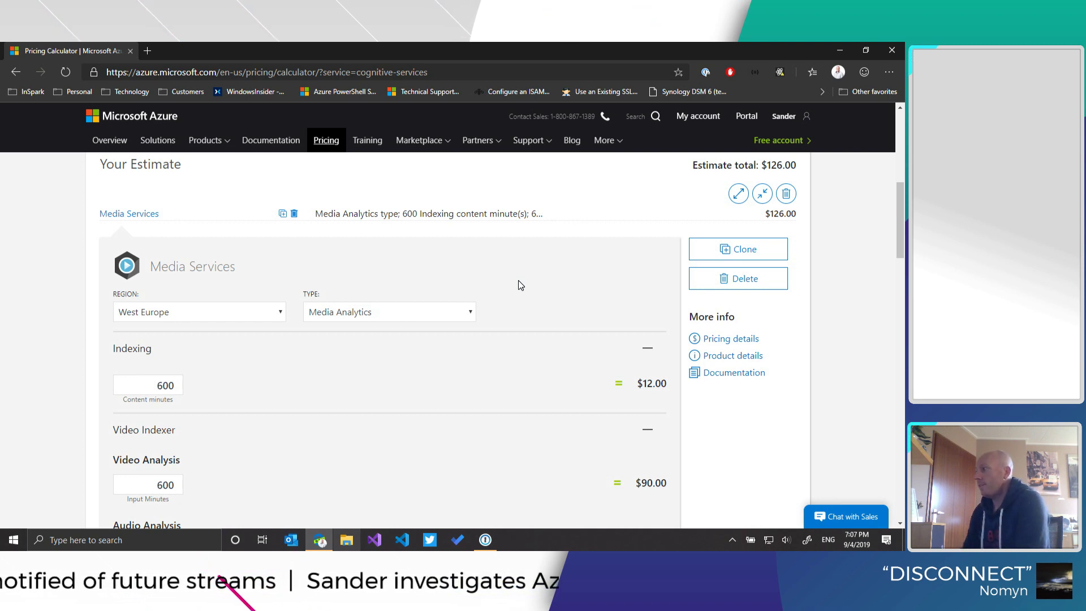
Go back twice from the calculator to the top of the Video Indexer product page
{"action": "scroll", "coordinate": [436, 280], "scroll_direction": "up", "scroll_amount": 5}
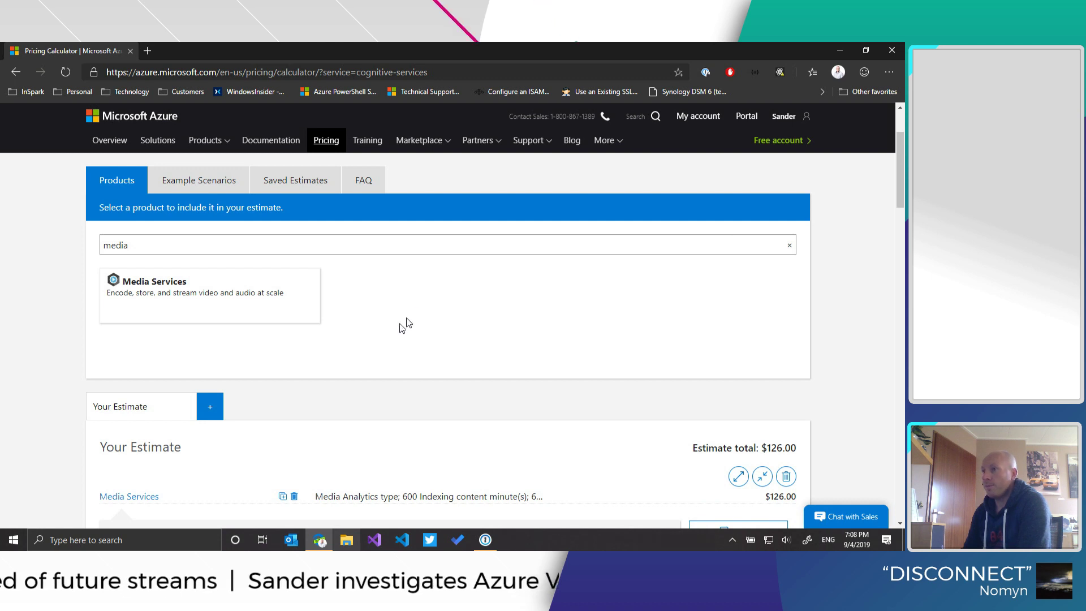
{"action": "scroll", "coordinate": [359, 320], "scroll_direction": "up", "scroll_amount": 2}
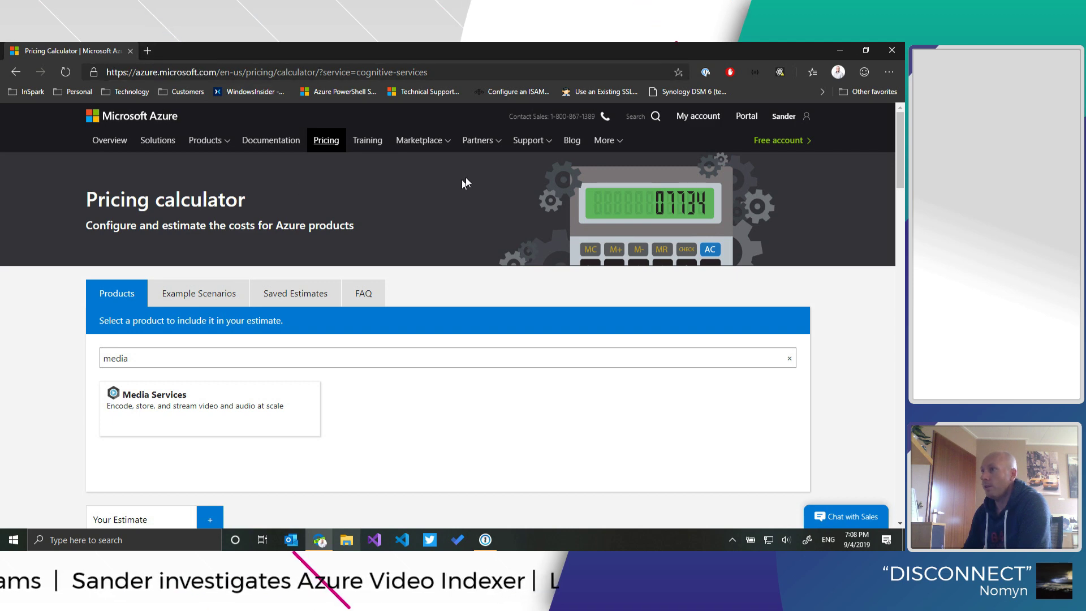
{"action": "left_click", "coordinate": [23, 73]}
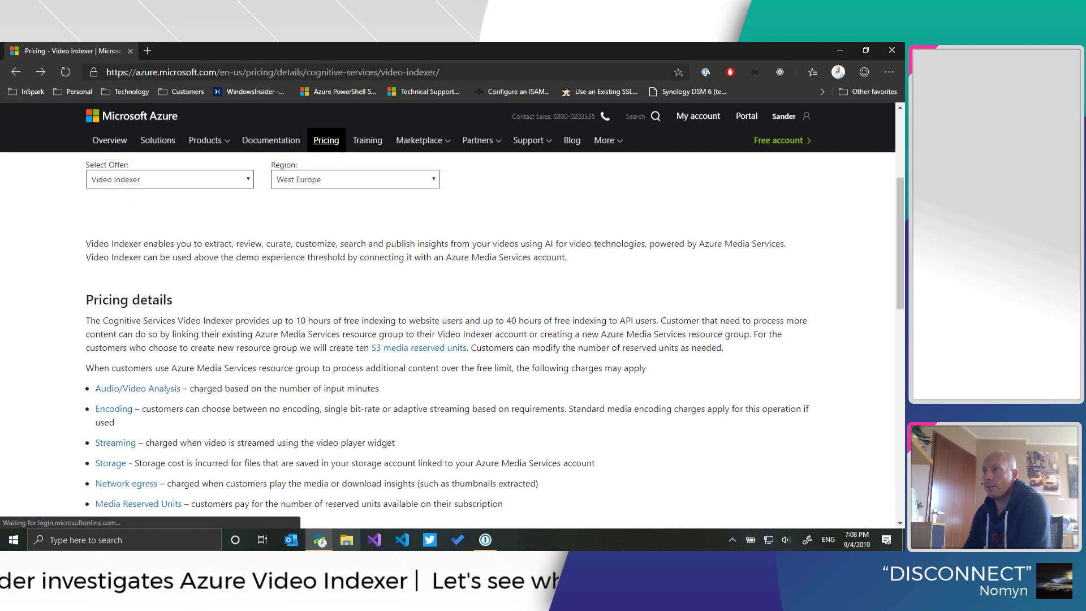
{"action": "left_click", "coordinate": [15, 73]}
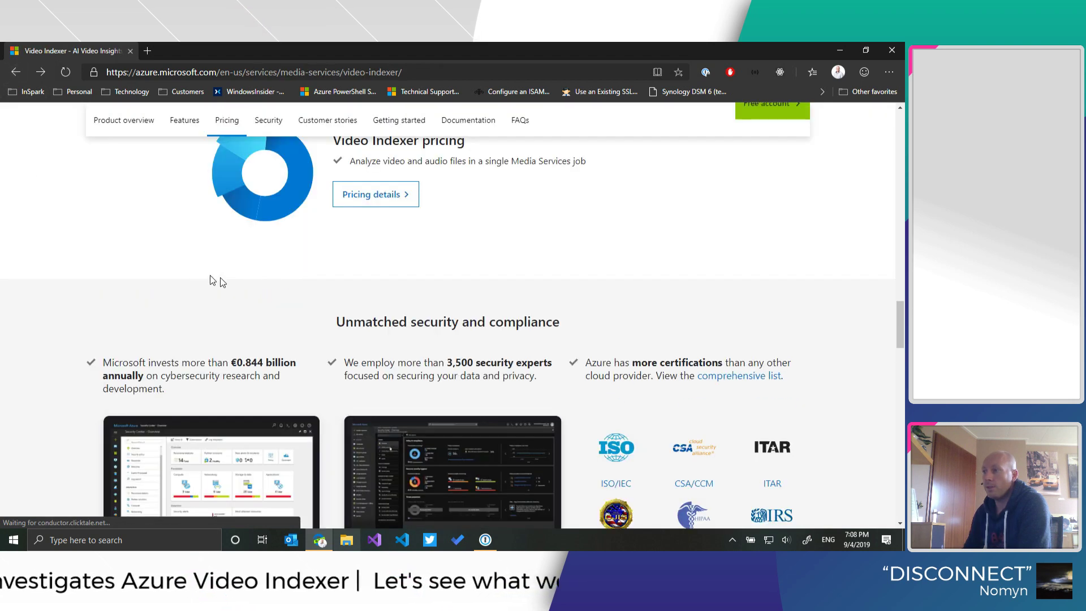
{"action": "scroll", "coordinate": [477, 287], "scroll_direction": "up", "scroll_amount": 15}
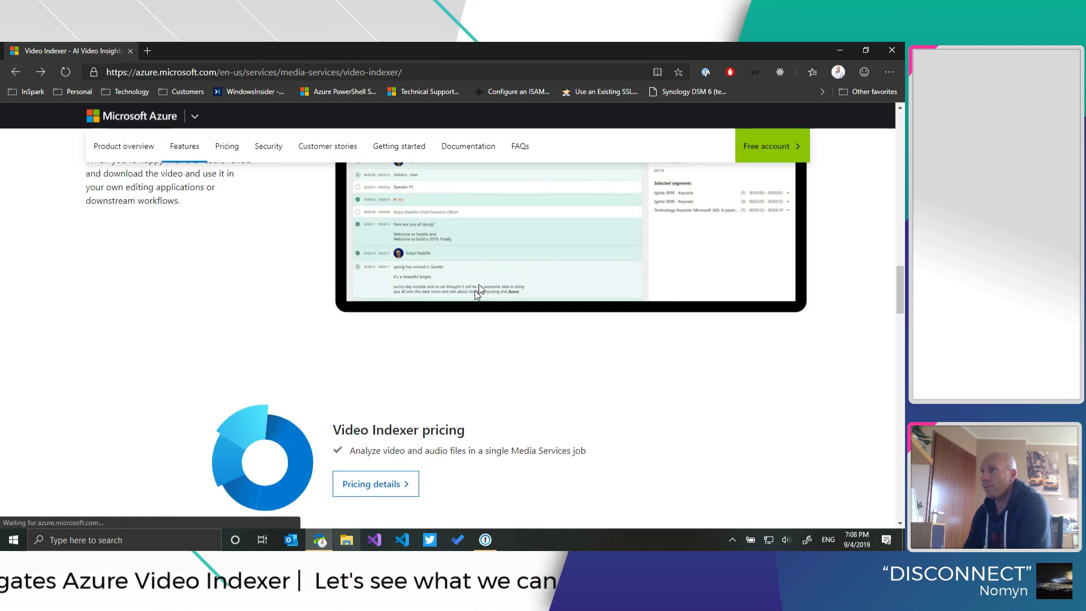
{"action": "scroll", "coordinate": [467, 308], "scroll_direction": "up", "scroll_amount": 5}
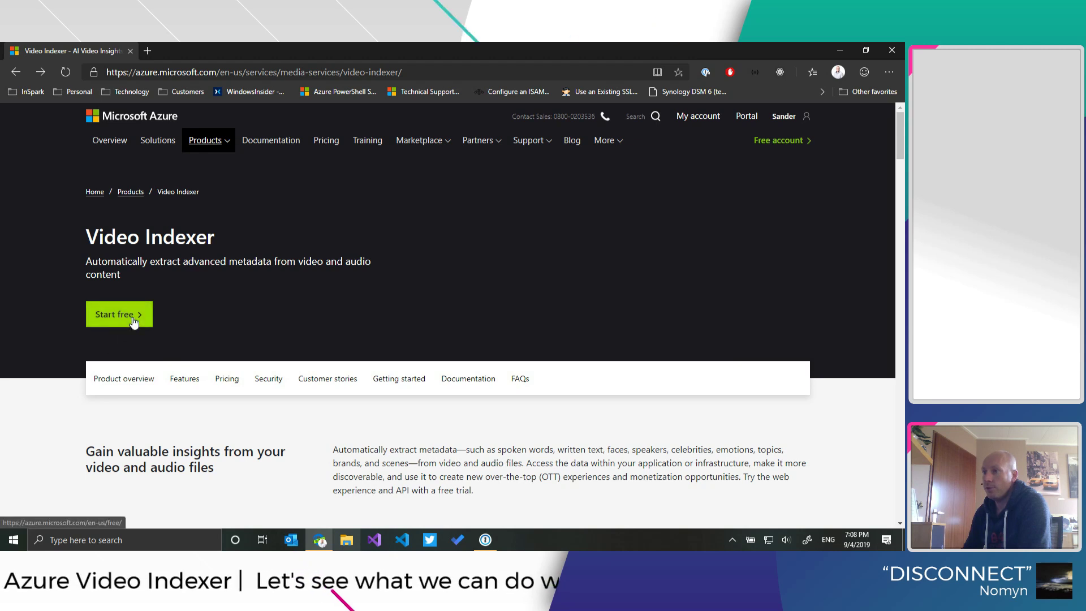
Start the free-account sign-up, load portal.azure.com in a new tab, and return to sign-up
{"action": "left_click", "coordinate": [139, 314]}
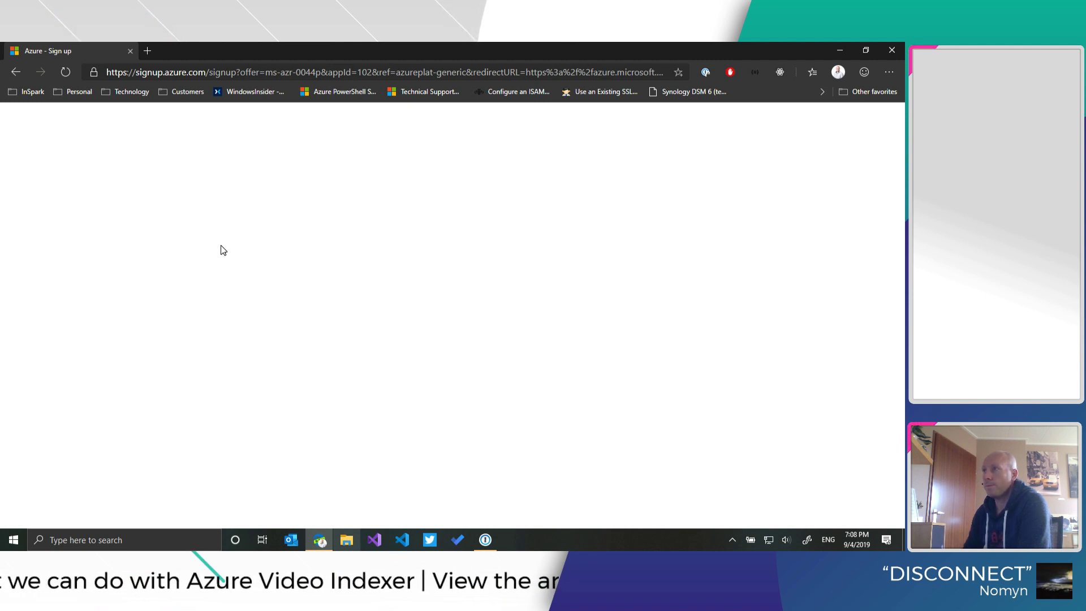
{"action": "left_click", "coordinate": [147, 50]}
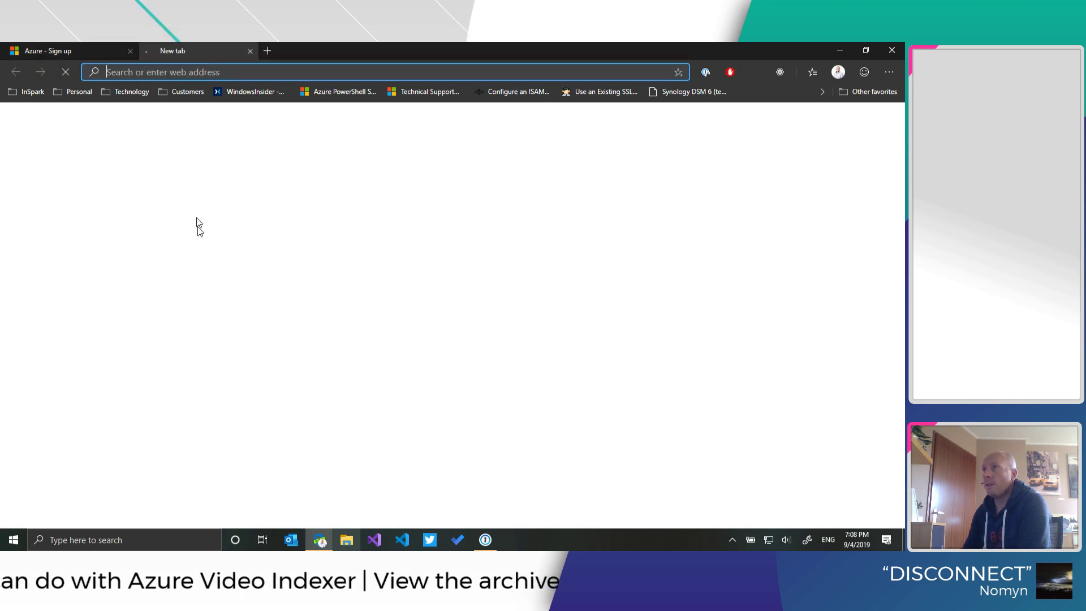
{"action": "type", "text": "portal.azure.com"}
{"action": "key", "text": "Return"}
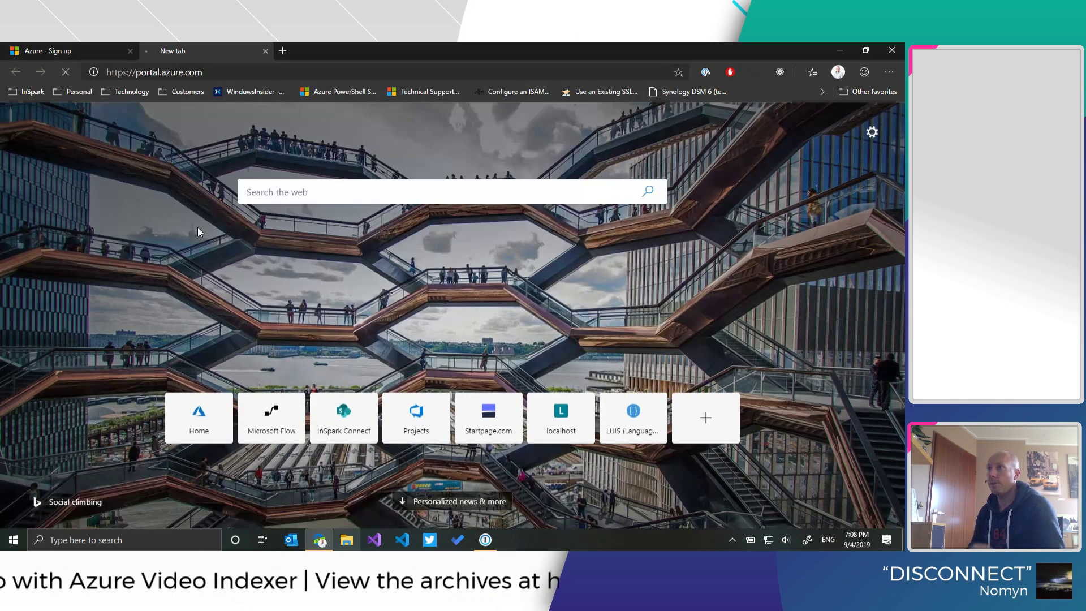
{"action": "left_click", "coordinate": [41, 49]}
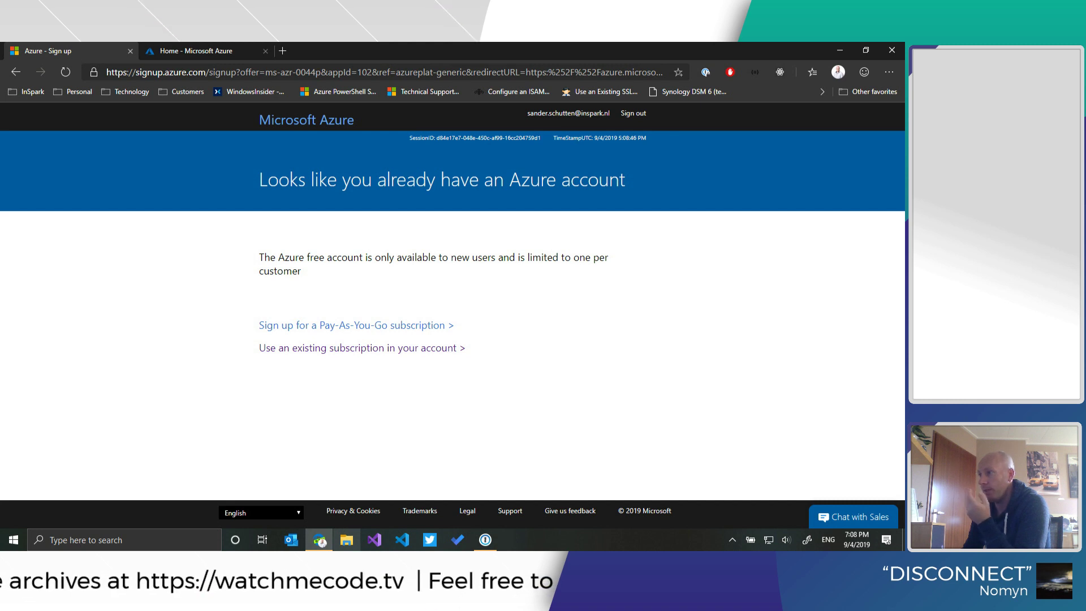
From the Azure Portal home tab, open Resource groups and start a new resource group
{"action": "left_click", "coordinate": [212, 48]}
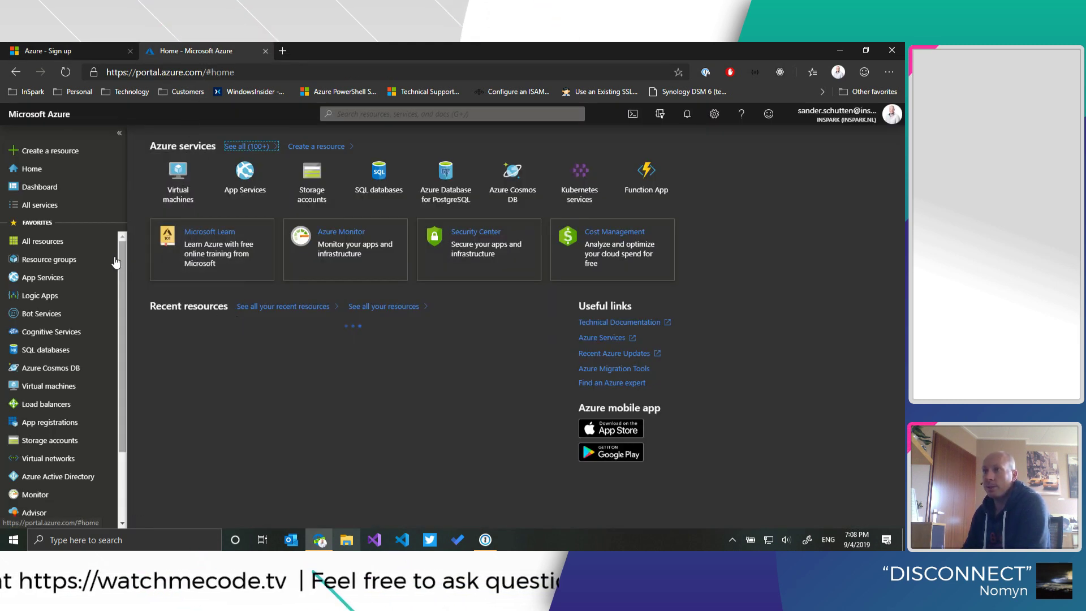
{"action": "left_click", "coordinate": [44, 261]}
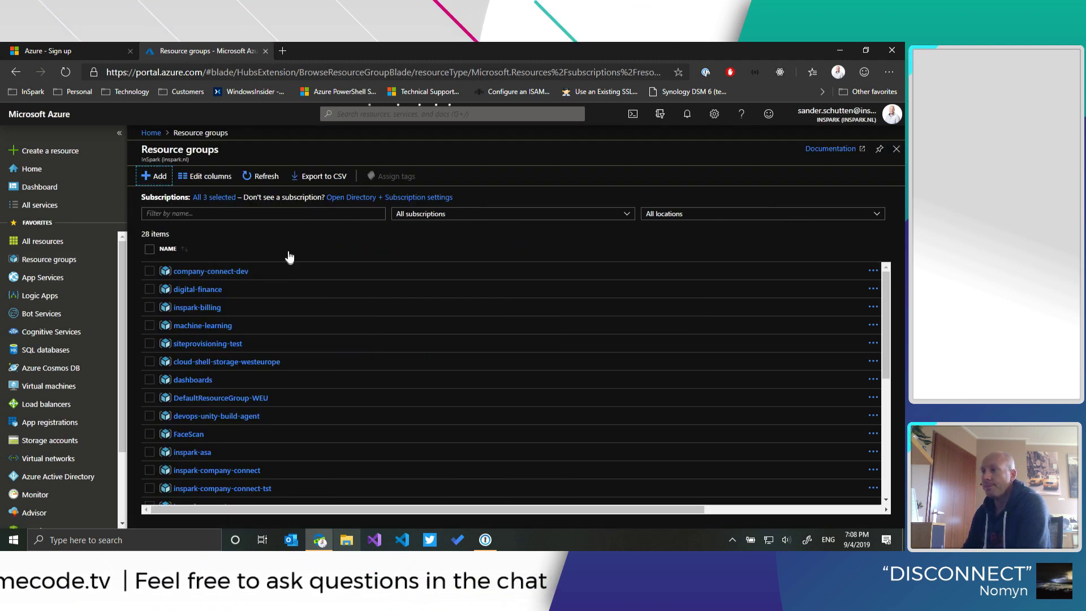
{"action": "key", "text": "Return"}
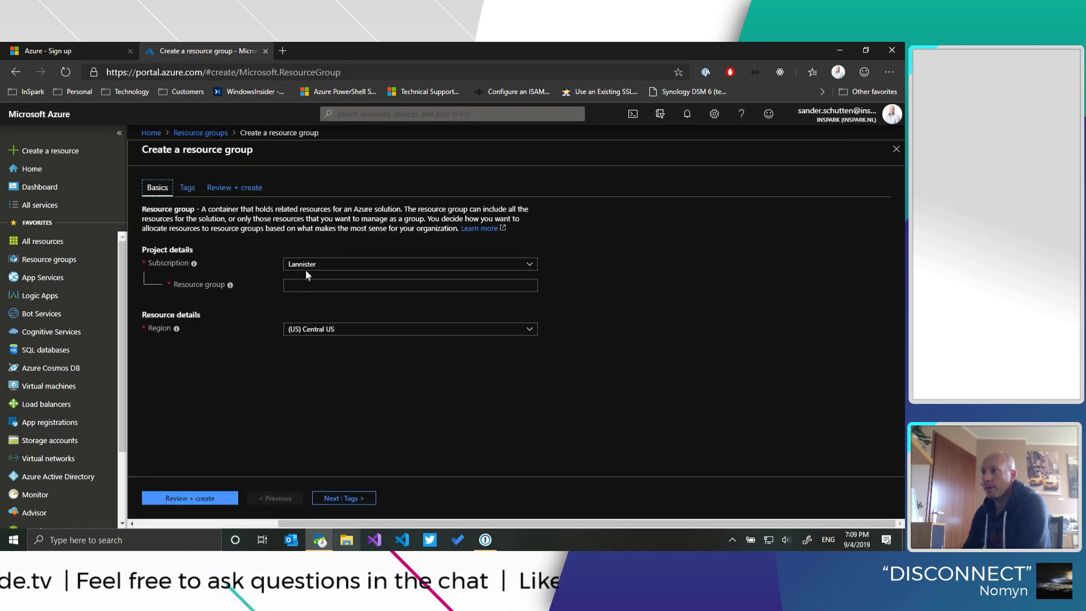
Name the resource group video-indexer and set its region to (Europe) West Europe
{"action": "left_click", "coordinate": [308, 283]}
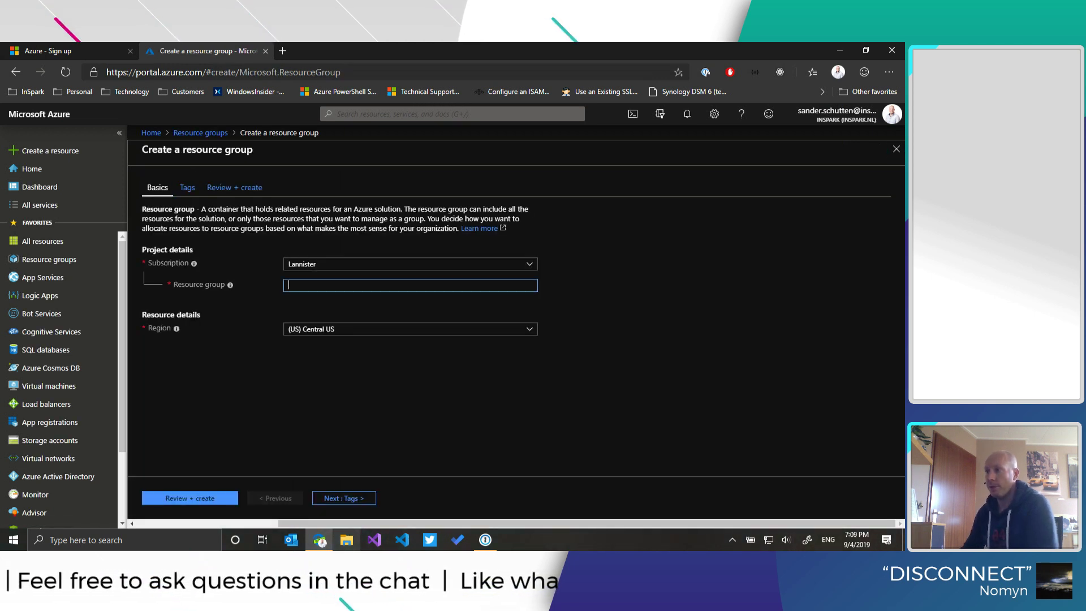
{"action": "type", "text": "vi"}
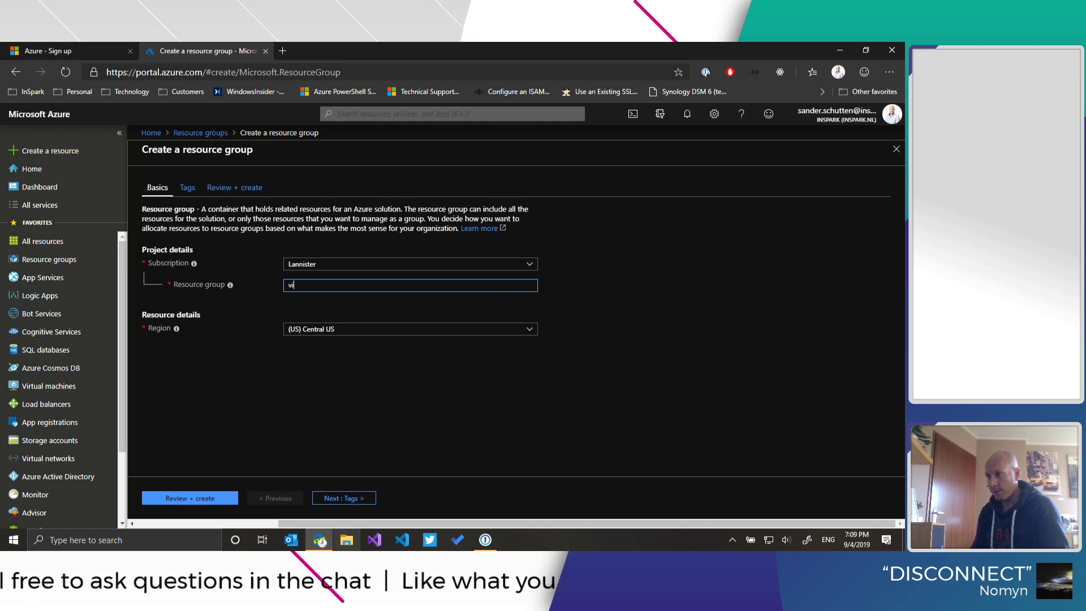
{"action": "type", "text": "deo-indexer"}
{"action": "key", "text": "Tab"}
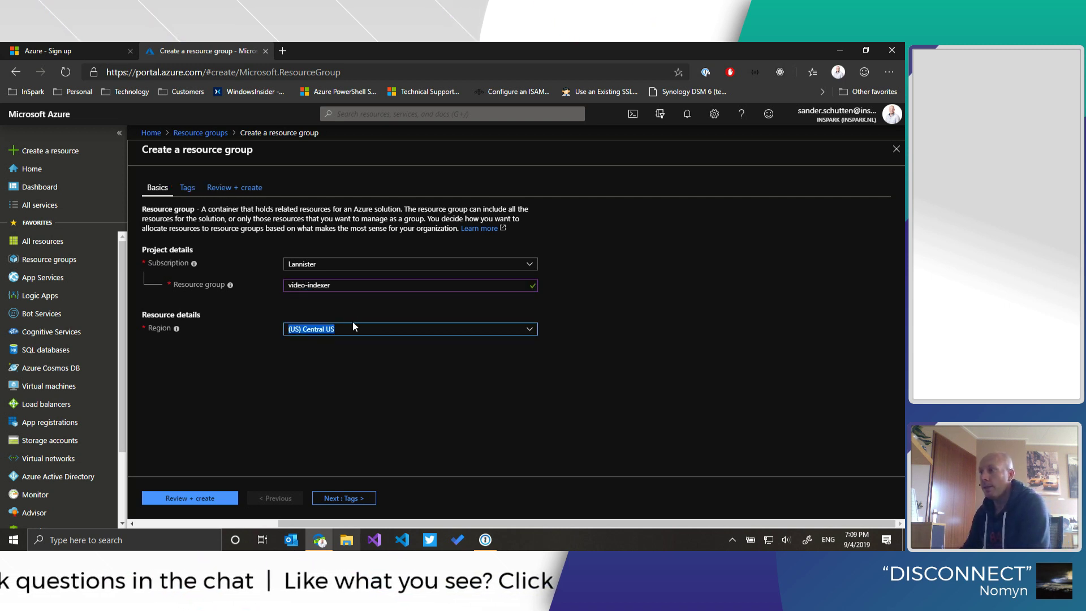
{"action": "type", "text": "wes"}
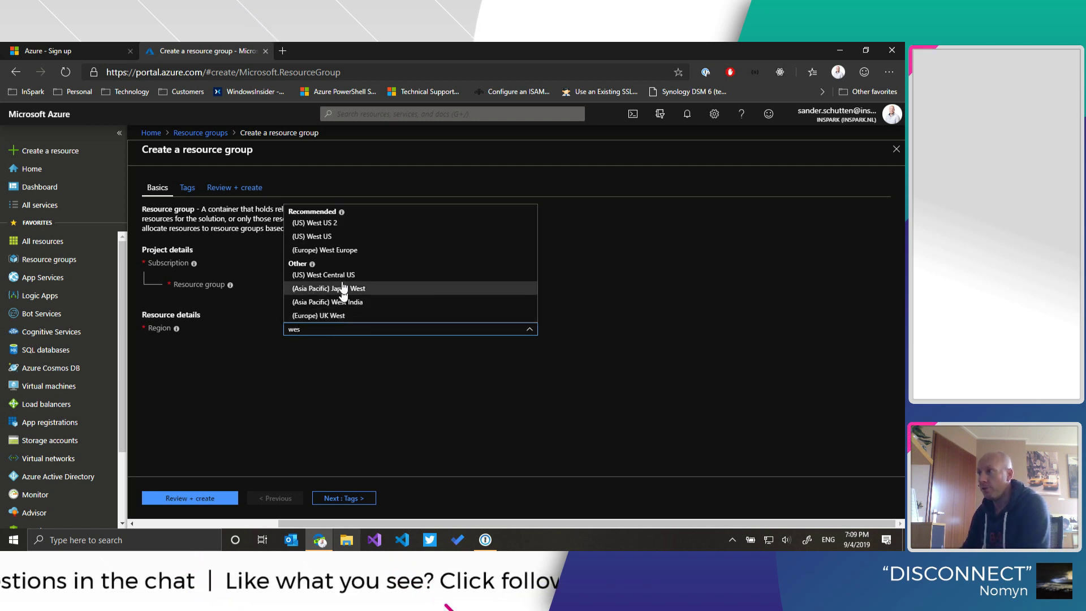
{"action": "left_click", "coordinate": [320, 250]}
Review and create the video-indexer group, then refresh the Resource groups list
{"action": "left_click", "coordinate": [182, 500]}
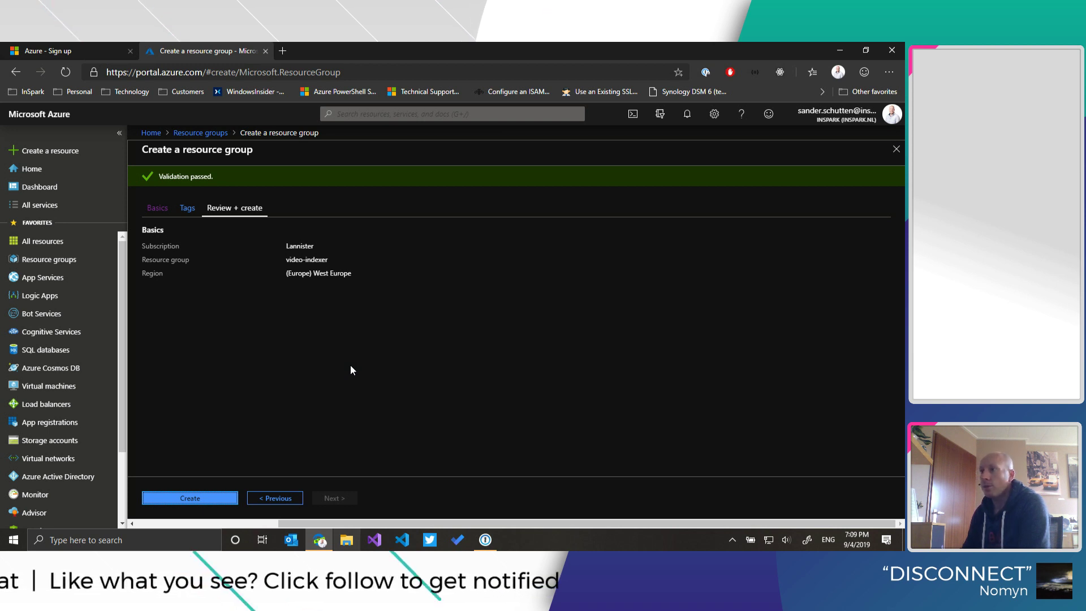
{"action": "left_click", "coordinate": [195, 495]}
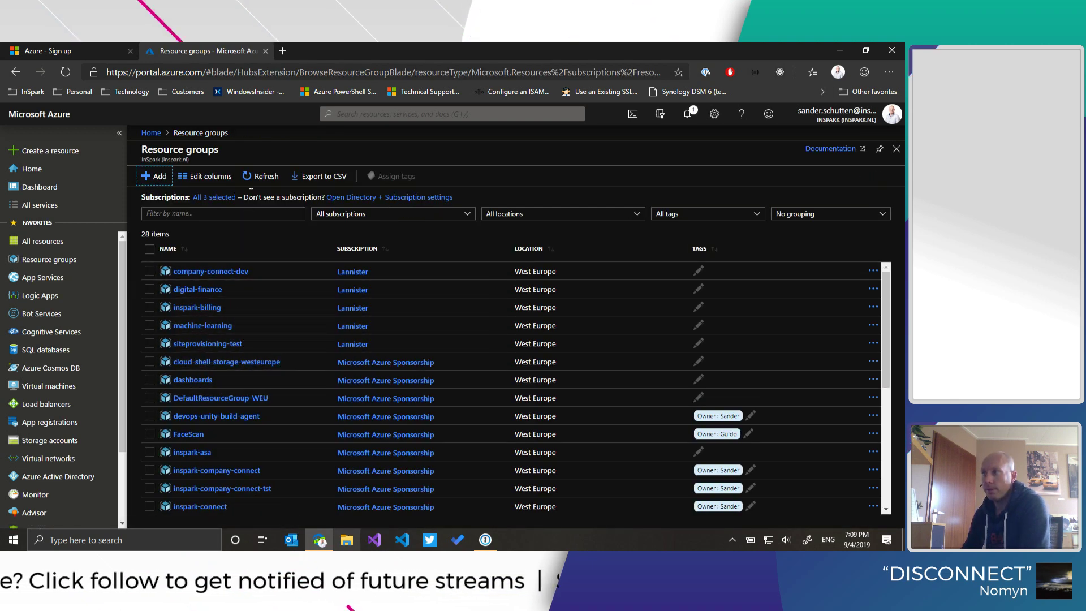
{"action": "left_click", "coordinate": [259, 176]}
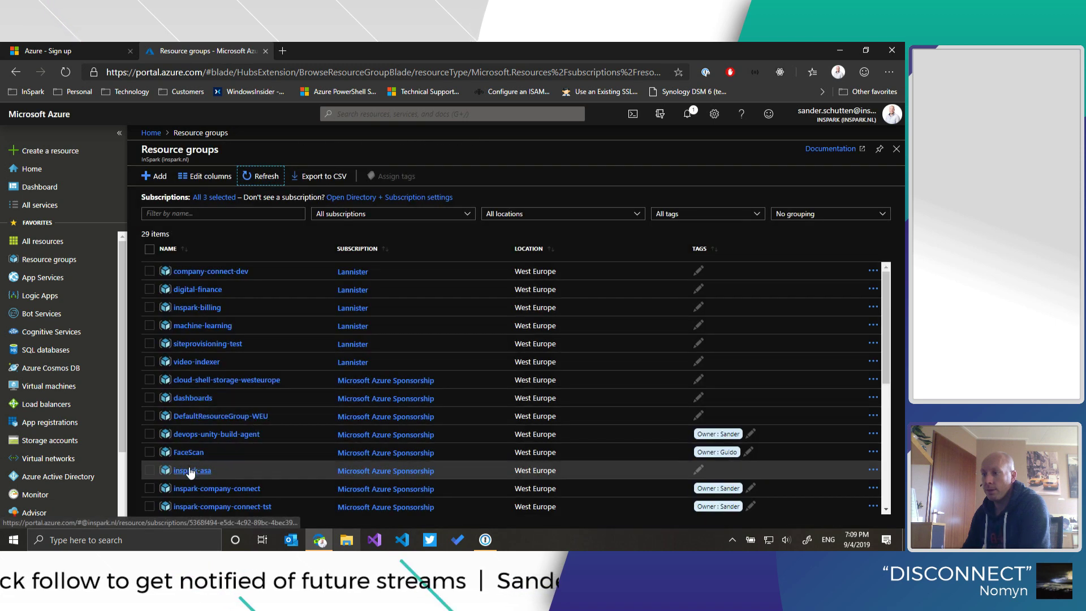
Filter resource groups to Lannister only, open video-indexer, and choose to add a resource
{"action": "scroll", "coordinate": [190, 473], "scroll_direction": "down", "scroll_amount": 5}
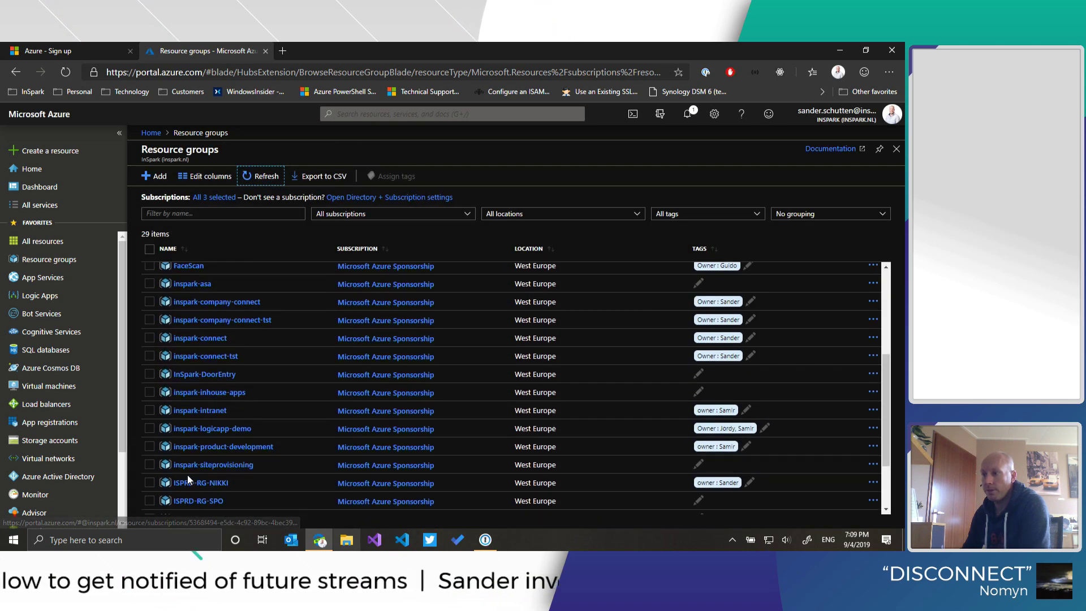
{"action": "scroll", "coordinate": [188, 480], "scroll_direction": "down", "scroll_amount": 3}
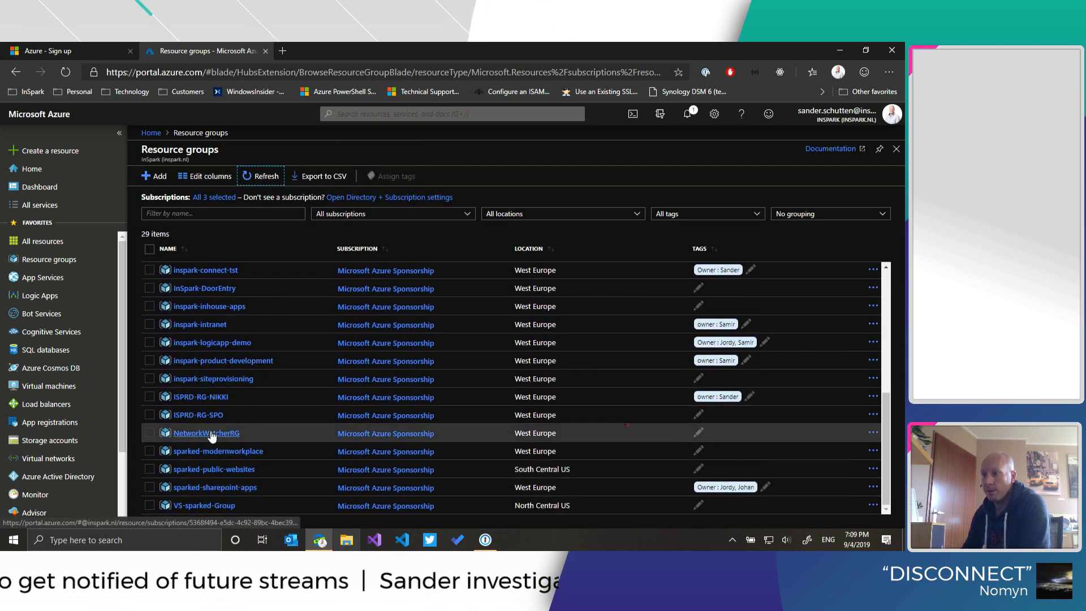
{"action": "scroll", "coordinate": [211, 436], "scroll_direction": "up", "scroll_amount": 8}
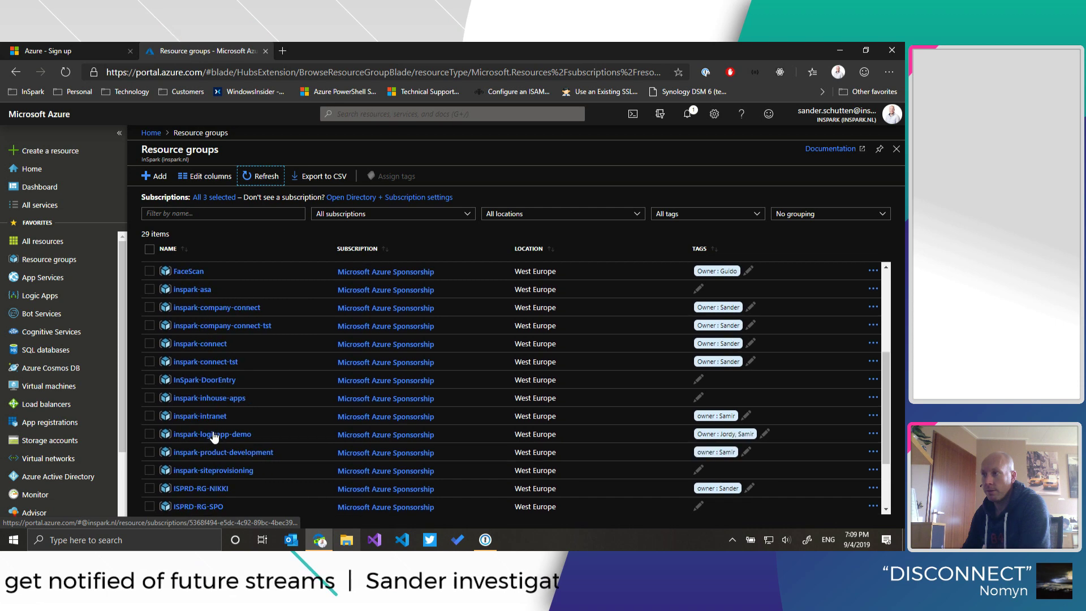
{"action": "left_click", "coordinate": [224, 201]}
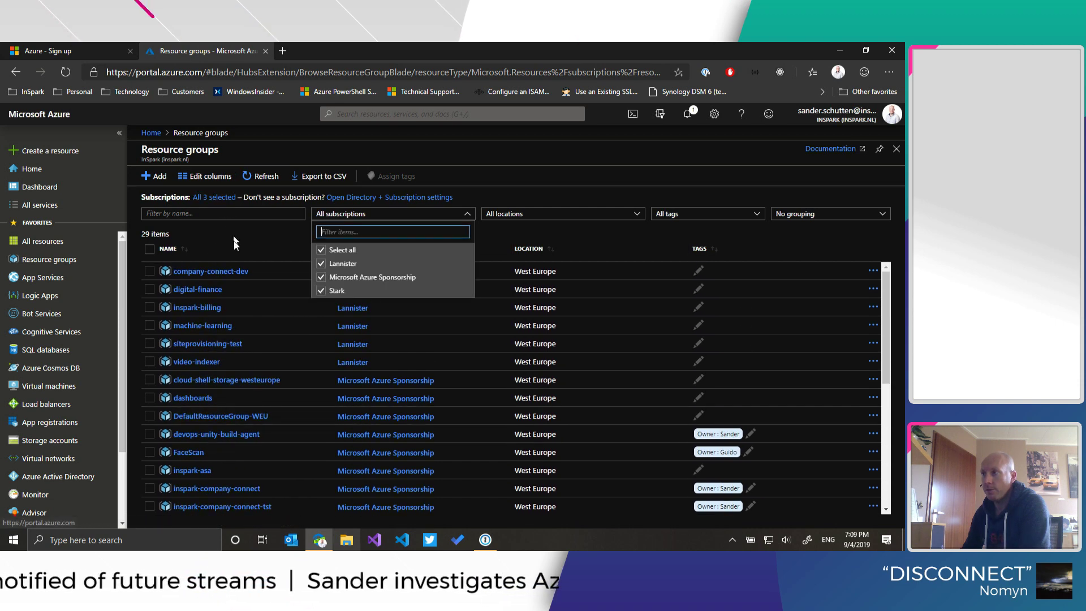
{"action": "left_click", "coordinate": [321, 277]}
{"action": "left_click", "coordinate": [321, 290]}
{"action": "left_click", "coordinate": [277, 233]}
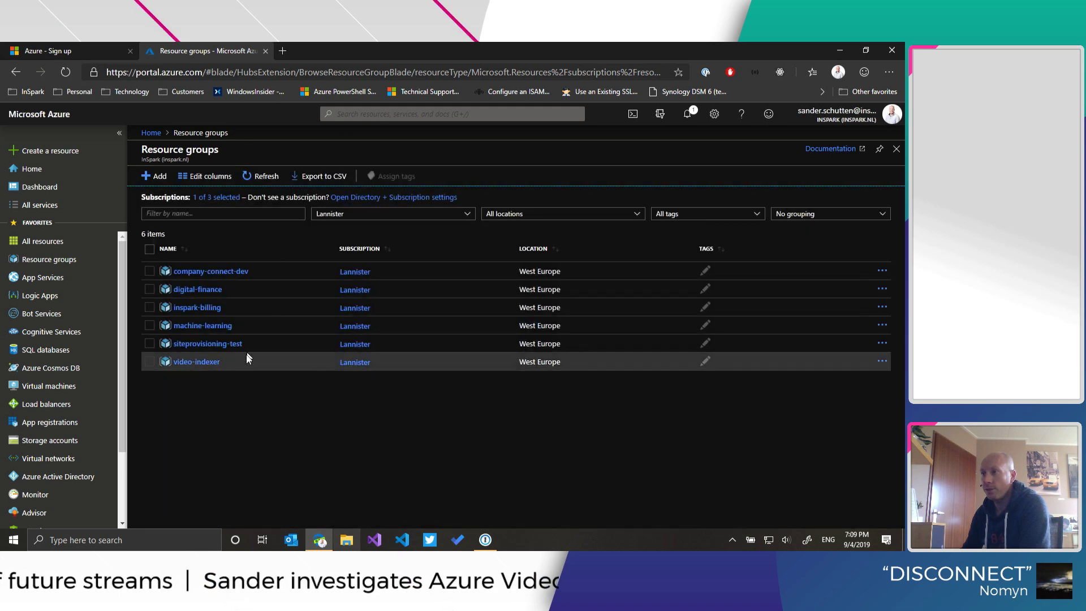
{"action": "left_click", "coordinate": [198, 362]}
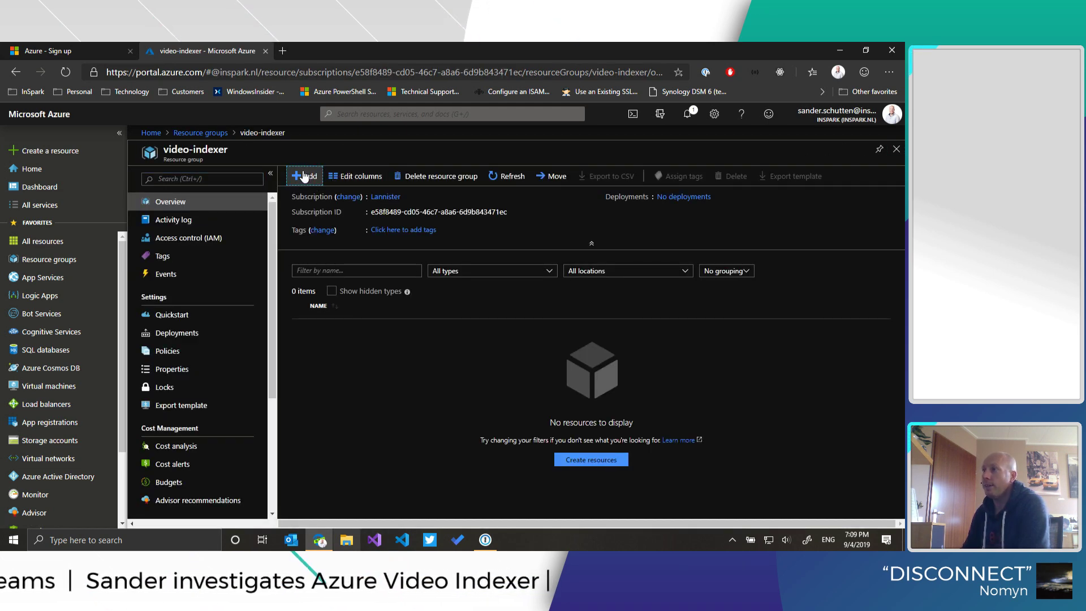
{"action": "left_click", "coordinate": [304, 177]}
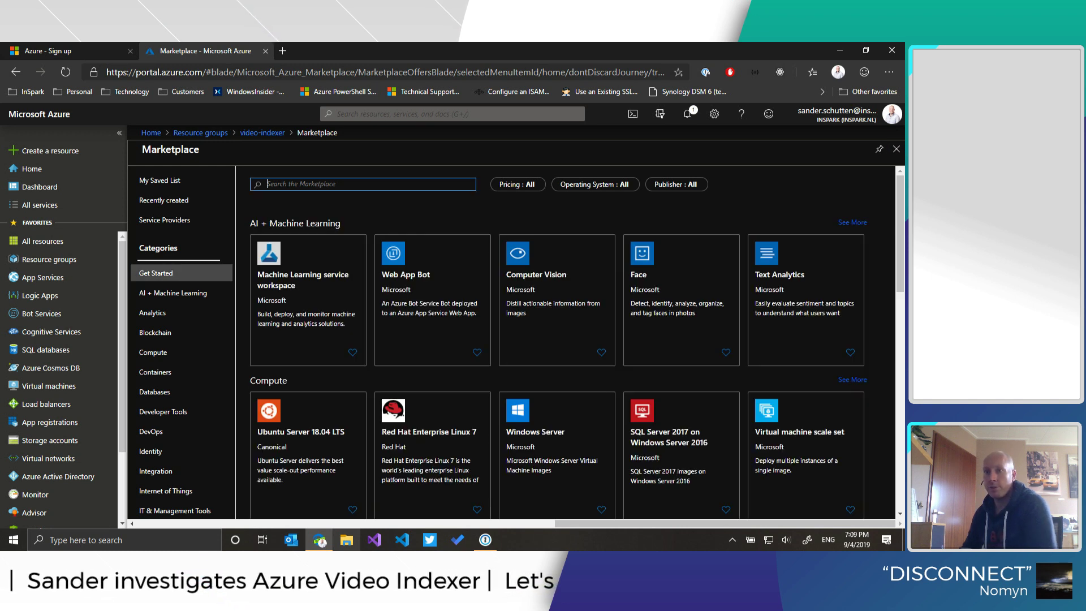
Search the Marketplace for indexer, correcting the misspelled query to 'inde'
{"action": "type", "text": "idexer"}
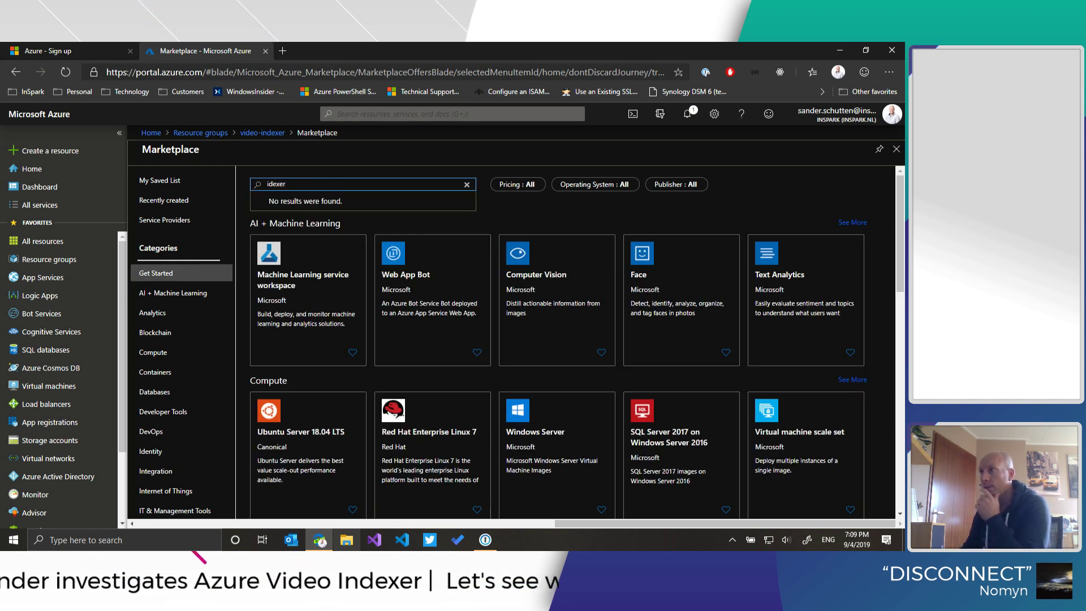
{"action": "key", "text": "BackSpace"}
{"action": "key", "text": "BackSpace"}
{"action": "key", "text": "BackSpace"}
{"action": "key", "text": "BackSpace"}
{"action": "key", "text": "BackSpace"}
{"action": "key", "text": "BackSpace"}
{"action": "type", "text": "inde"}
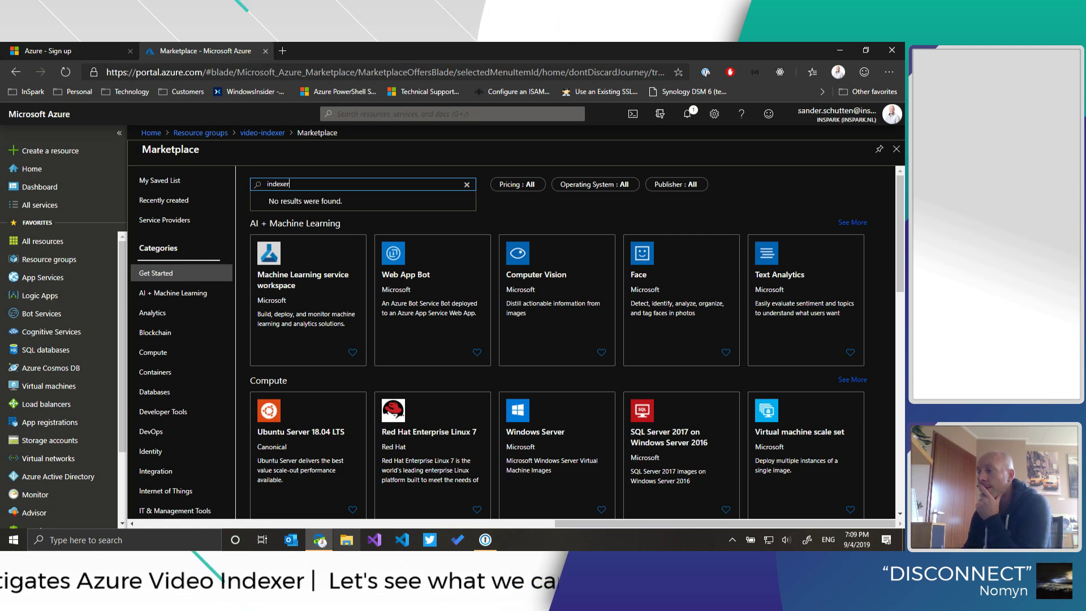
{"action": "key", "text": "Return"}
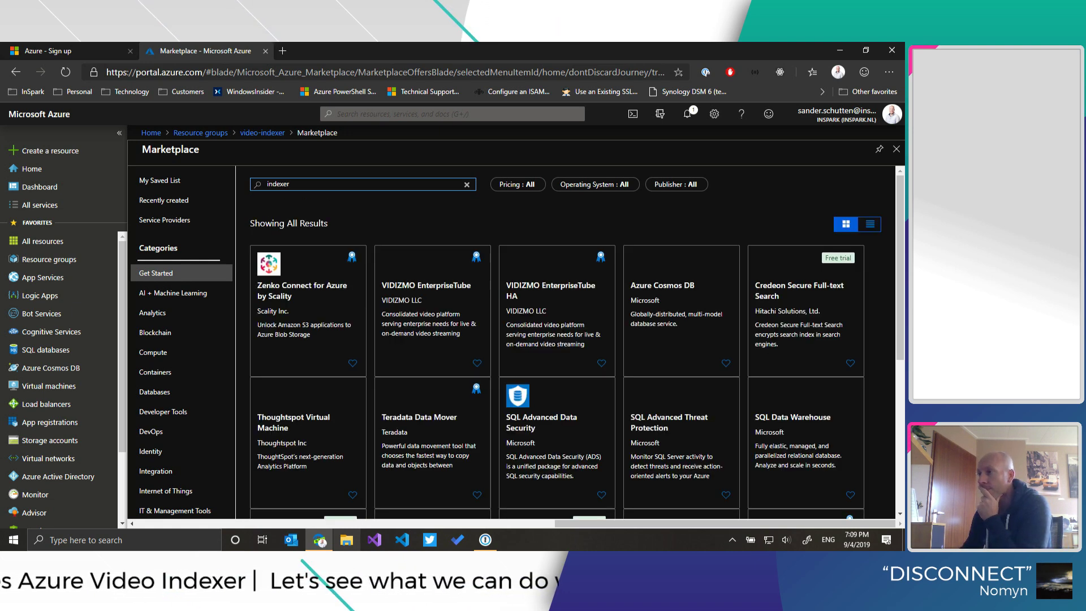
Search for Media Services, open its offer, then return to the Azure sign-up tab
{"action": "key", "text": "ctrl+a"}
{"action": "type", "text": "m"}
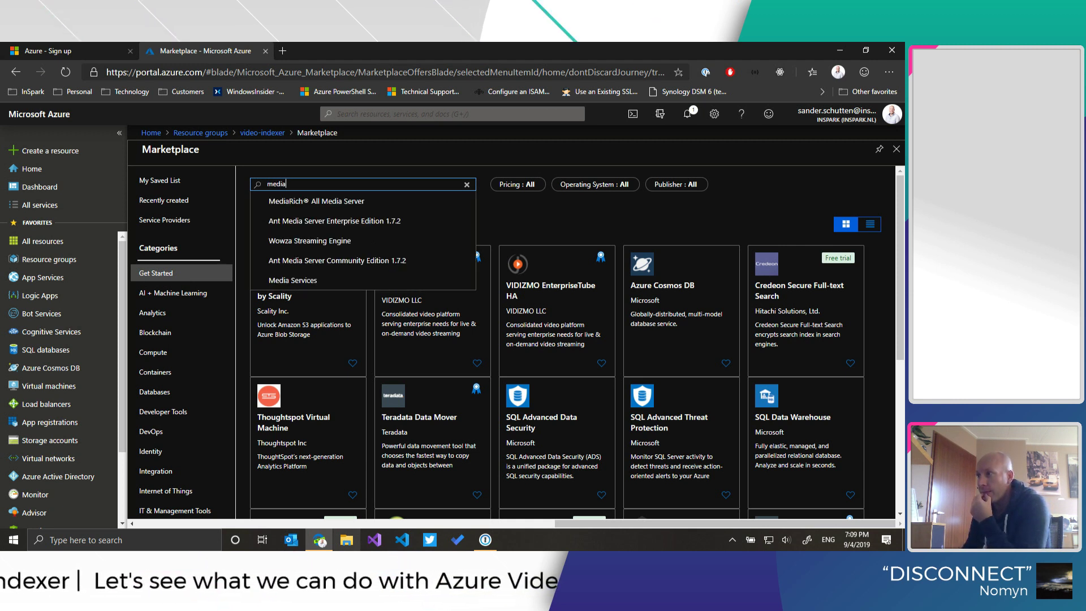
{"action": "left_click", "coordinate": [293, 280]}
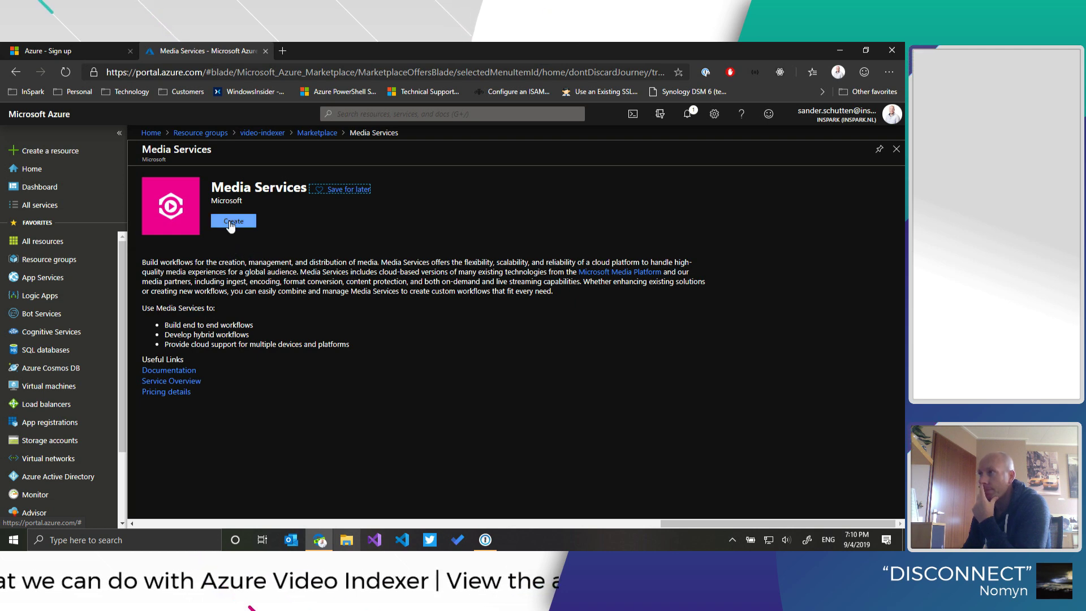
{"action": "left_click", "coordinate": [69, 47]}
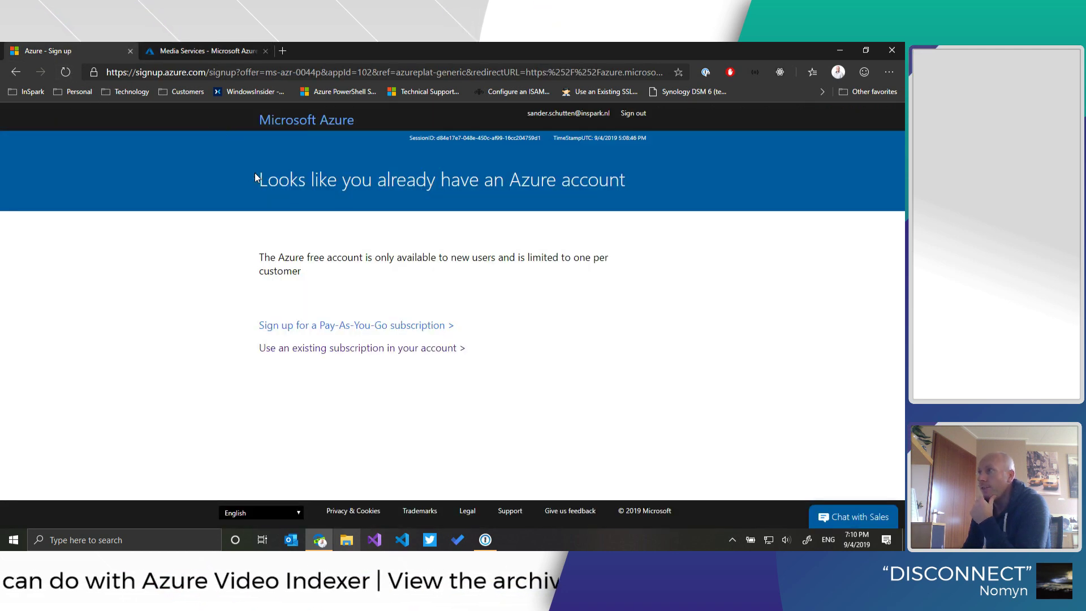
Go back through the tab history to the 'Video Indexer - AI Video Insights' page
{"action": "left_click", "coordinate": [16, 72]}
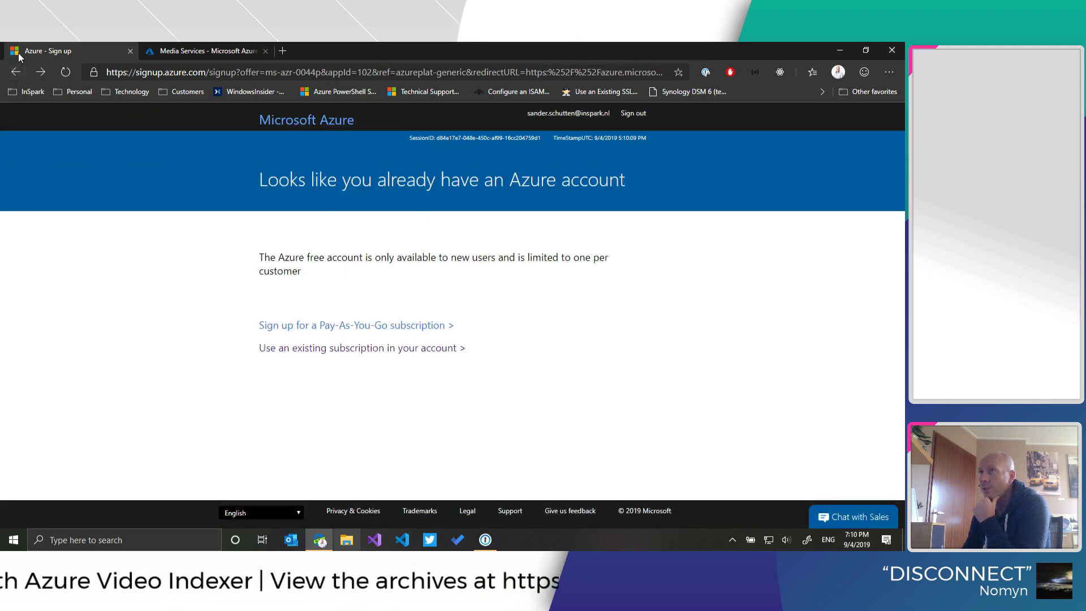
{"action": "right_click", "coordinate": [16, 71]}
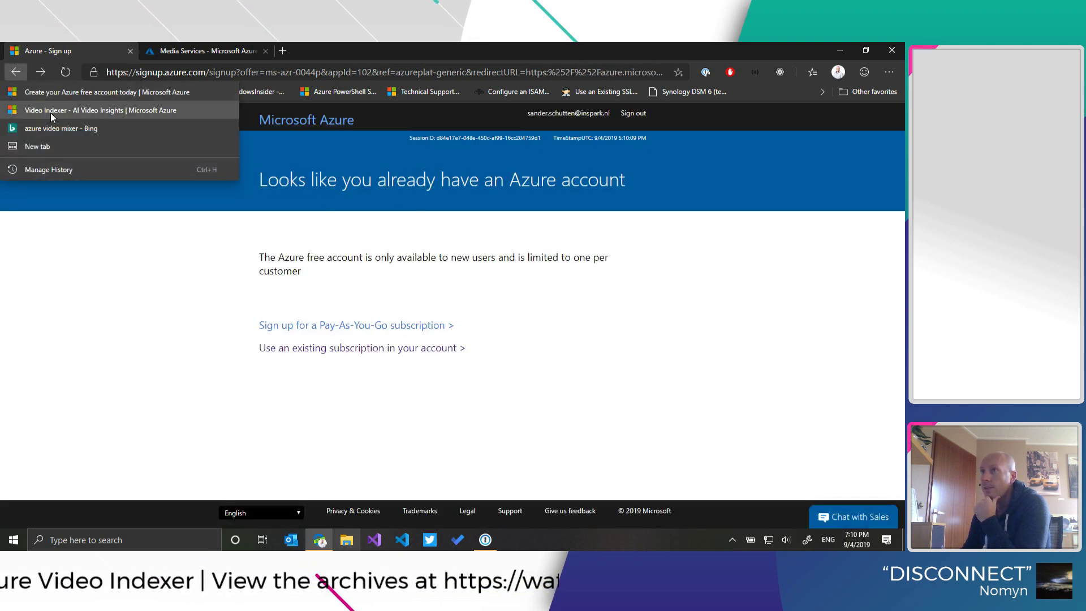
{"action": "left_click", "coordinate": [51, 113]}
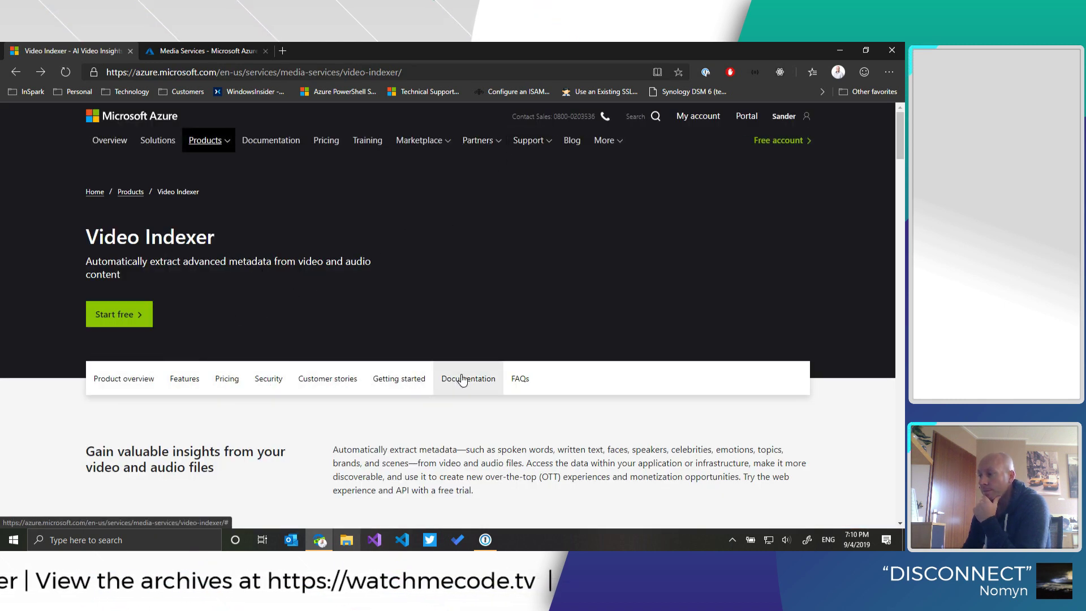
Open the Video Indexer docs, scroll to Connect to Azure, and launch videoindexer.ai in a new tab
{"action": "left_click", "coordinate": [398, 379]}
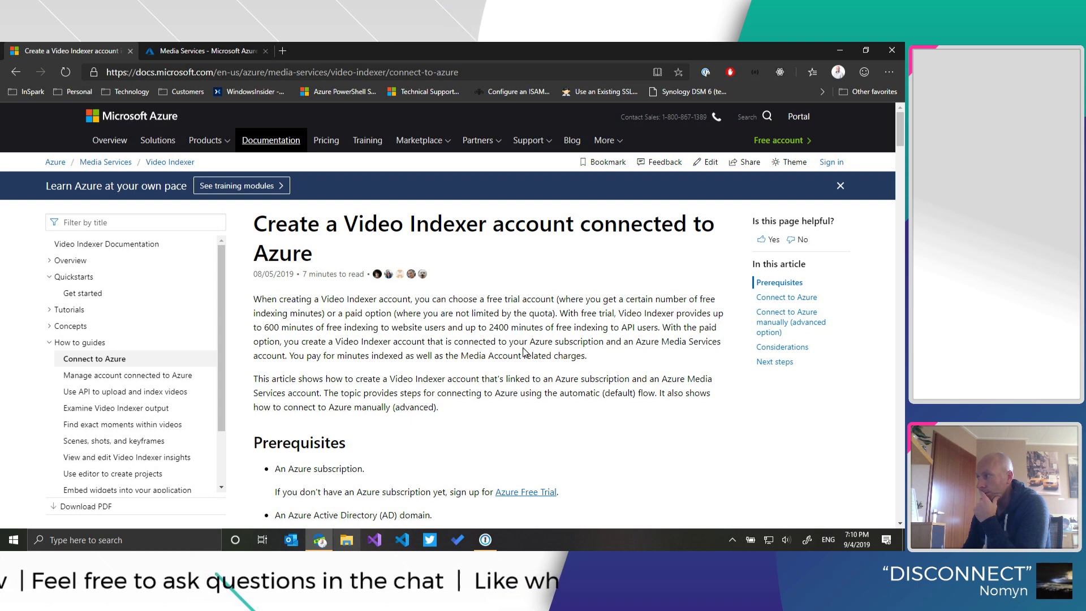
{"action": "scroll", "coordinate": [524, 352], "scroll_direction": "down", "scroll_amount": 3}
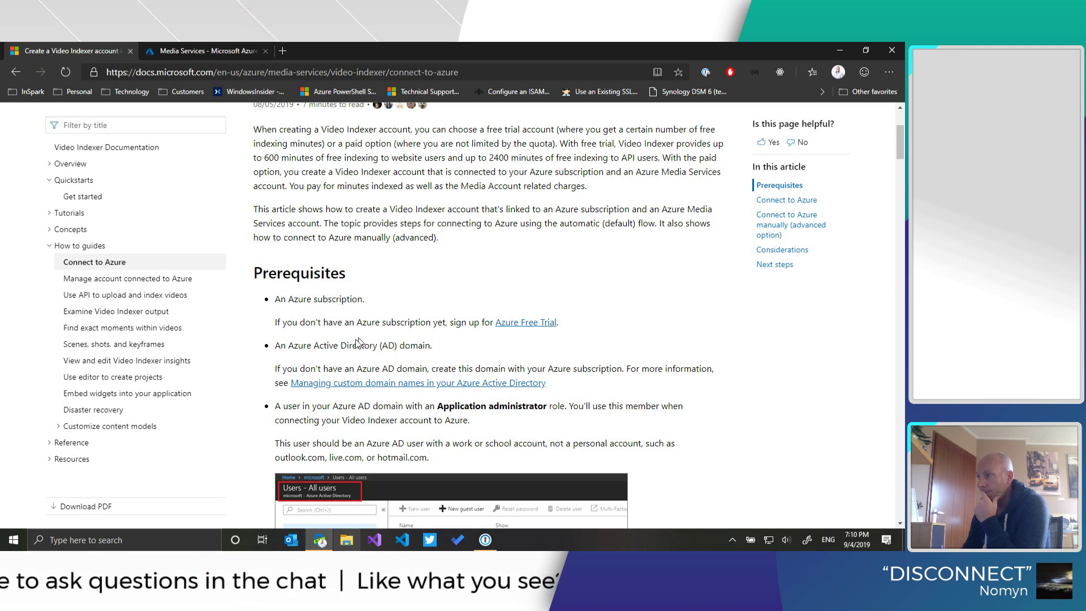
{"action": "scroll", "coordinate": [396, 374], "scroll_direction": "down", "scroll_amount": 1}
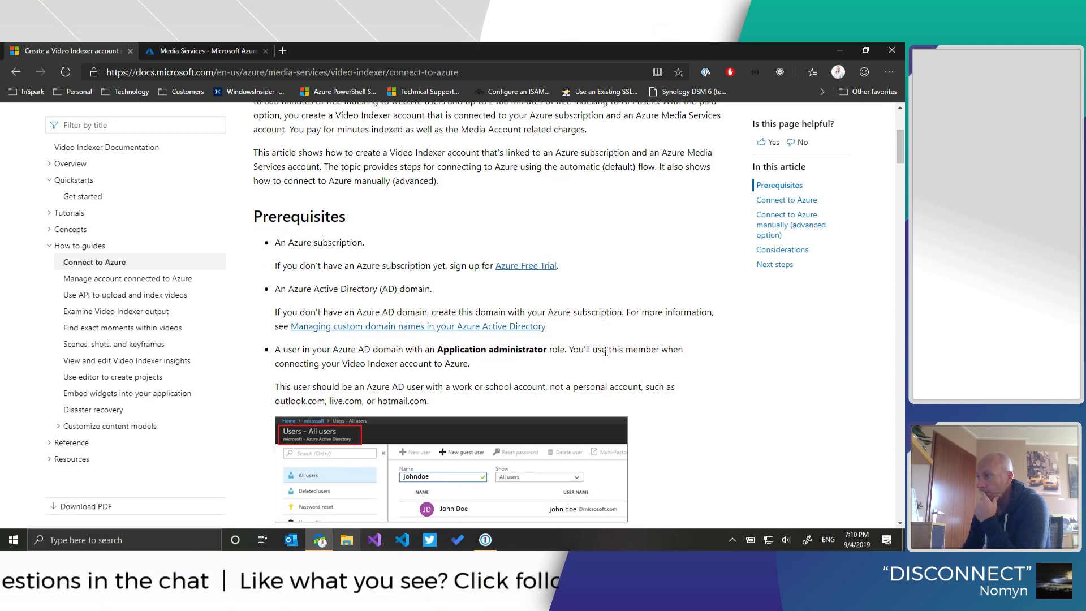
{"action": "scroll", "coordinate": [440, 361], "scroll_direction": "down", "scroll_amount": 5}
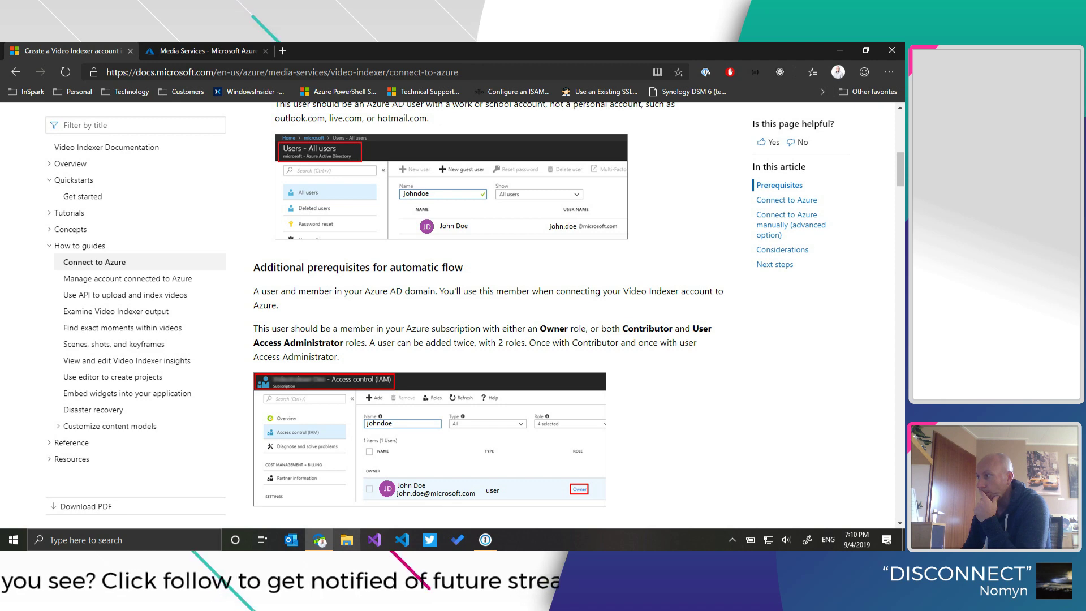
{"action": "scroll", "coordinate": [693, 303], "scroll_direction": "down", "scroll_amount": 4}
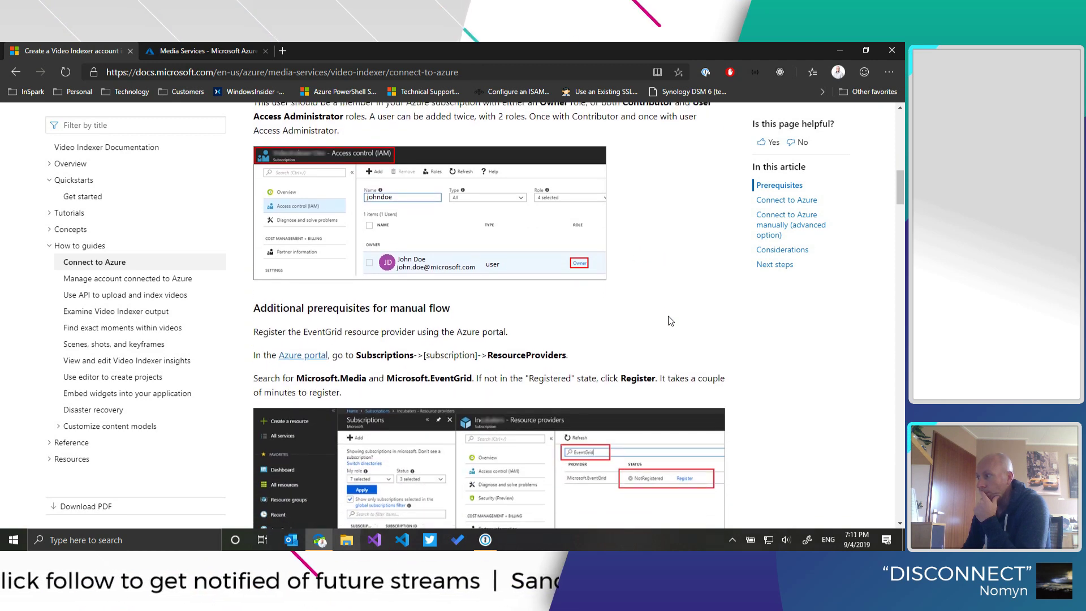
{"action": "scroll", "coordinate": [670, 321], "scroll_direction": "down", "scroll_amount": 4}
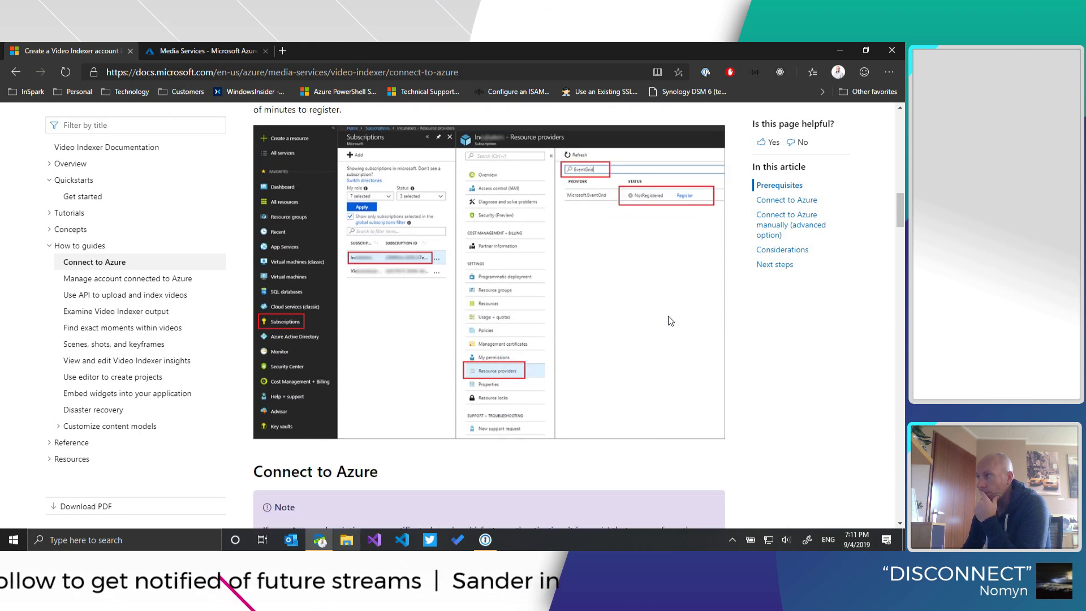
{"action": "scroll", "coordinate": [671, 320], "scroll_direction": "down", "scroll_amount": 4}
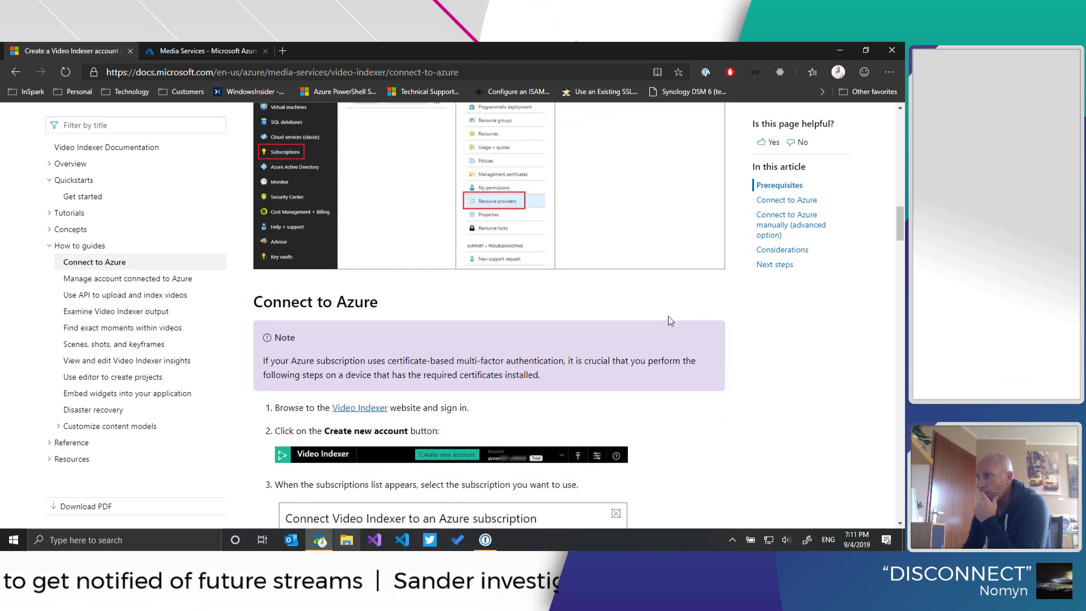
{"action": "scroll", "coordinate": [670, 320], "scroll_direction": "down", "scroll_amount": 2}
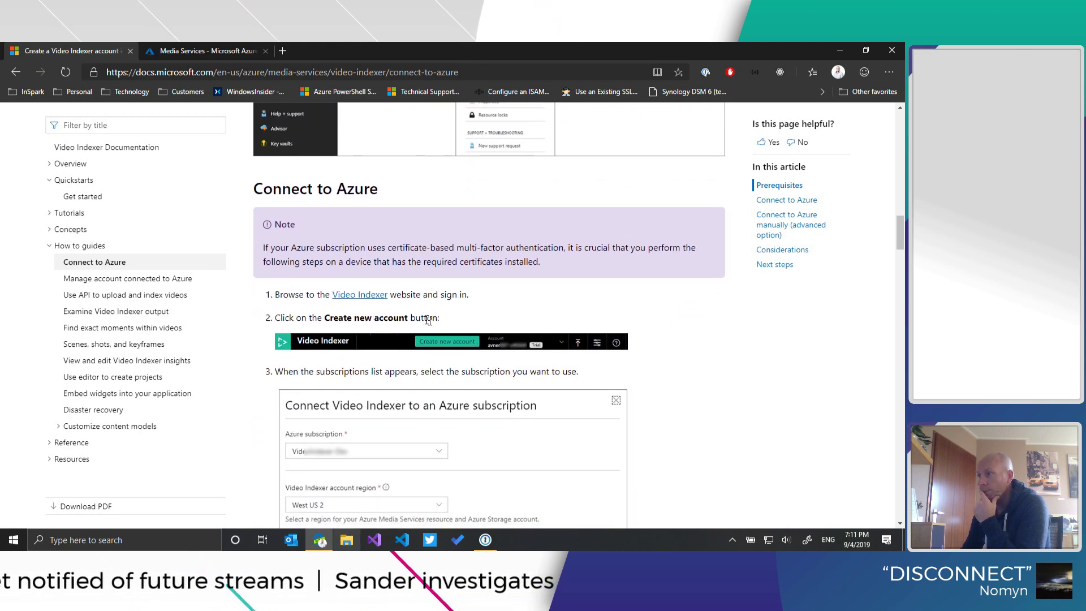
{"action": "left_click", "coordinate": [362, 295], "text": "ctrl"}
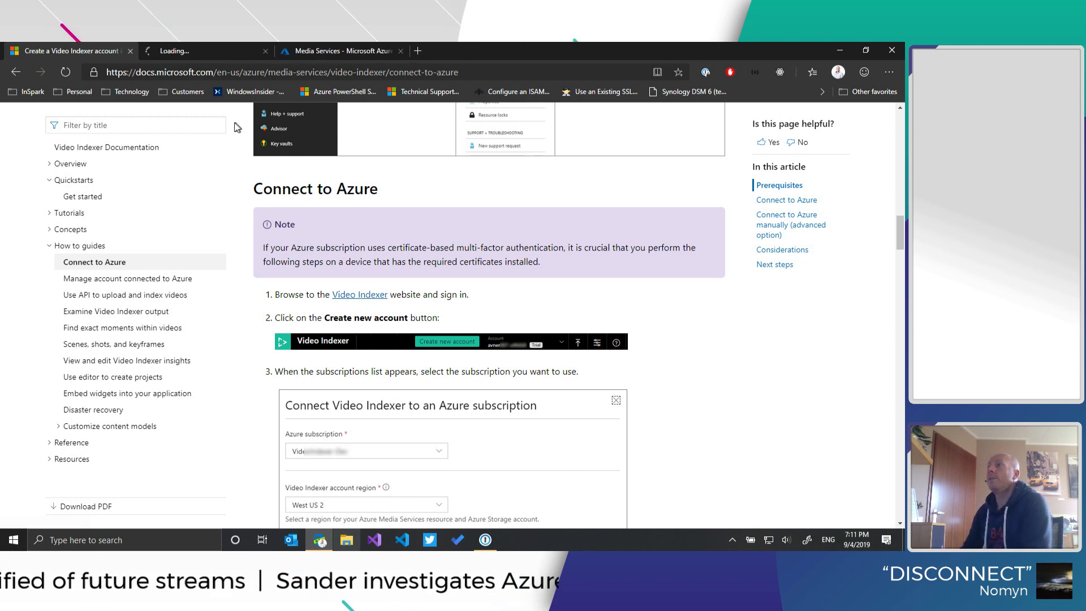
Sign in to videoindexer.ai with the work account (AAD) and check the account dropdown
{"action": "left_click", "coordinate": [212, 52]}
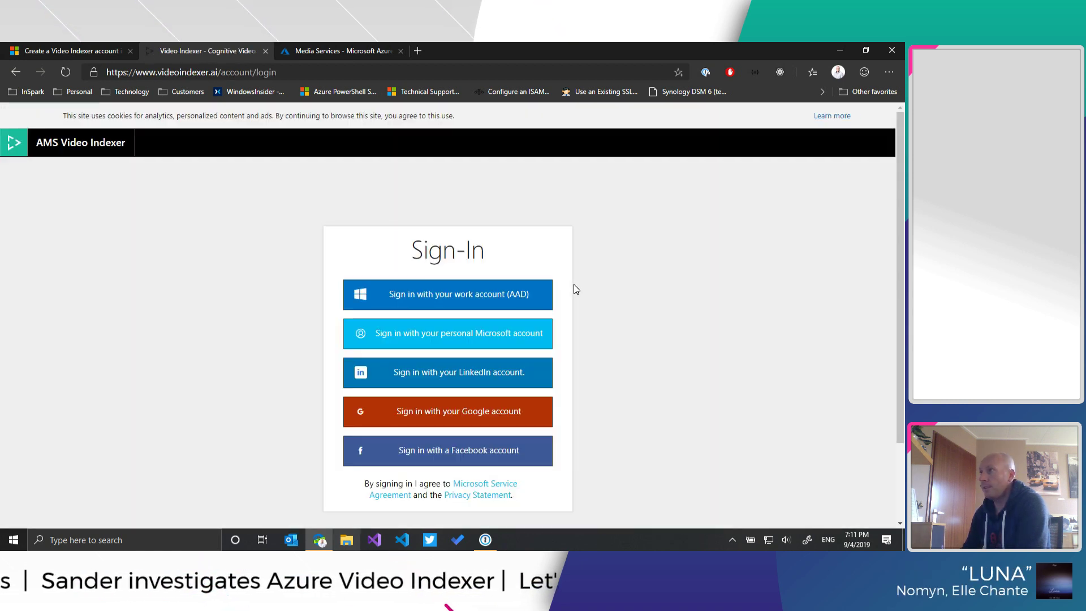
{"action": "left_click", "coordinate": [415, 297]}
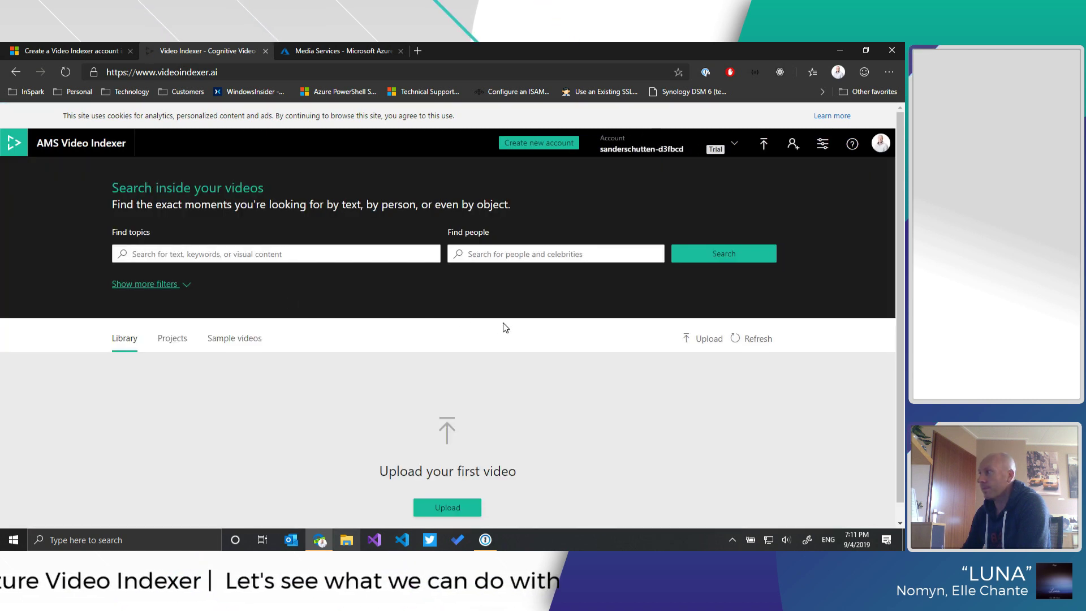
{"action": "left_click", "coordinate": [721, 143]}
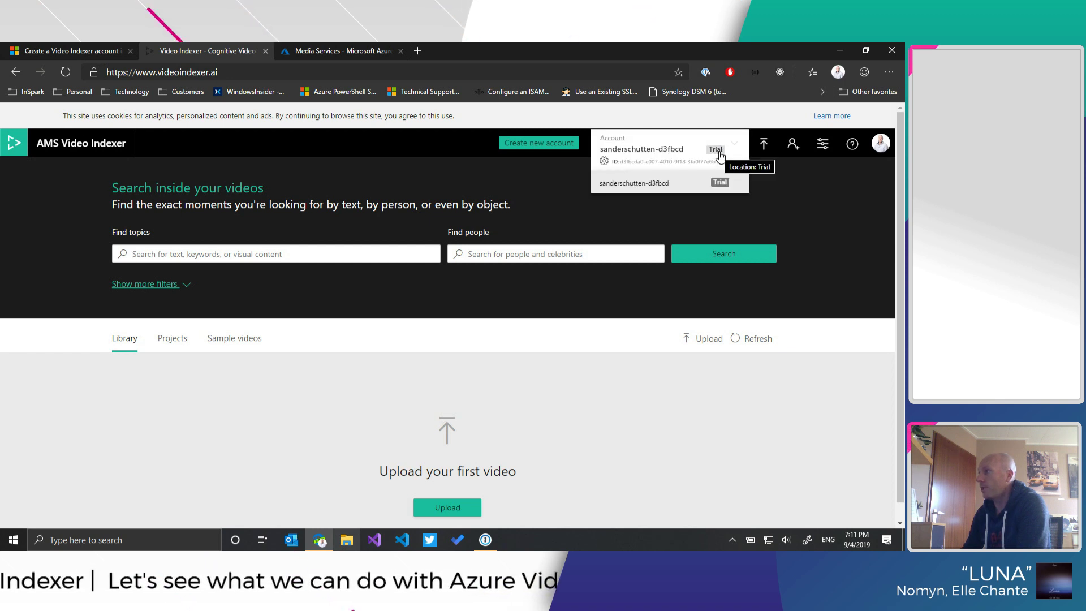
{"action": "left_click", "coordinate": [795, 192]}
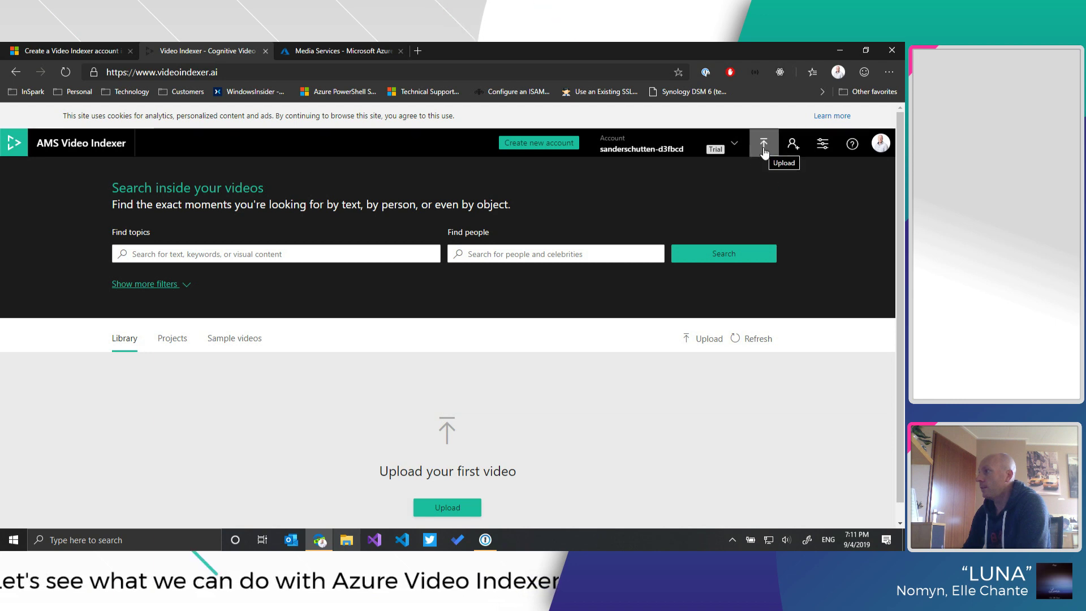
{"action": "left_click", "coordinate": [74, 50]}
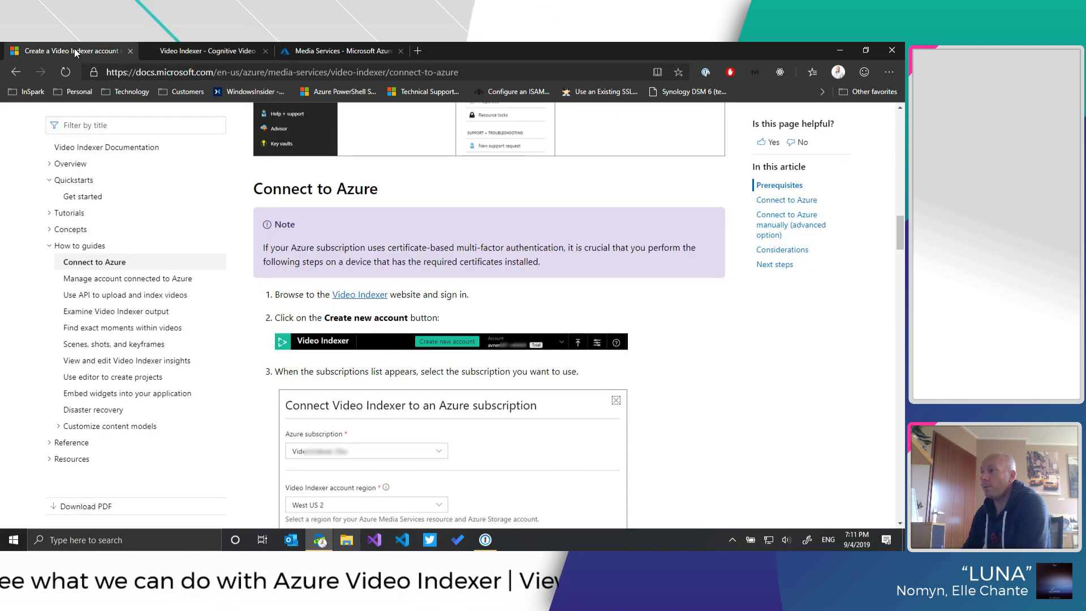
{"action": "scroll", "coordinate": [591, 375], "scroll_direction": "down", "scroll_amount": 4}
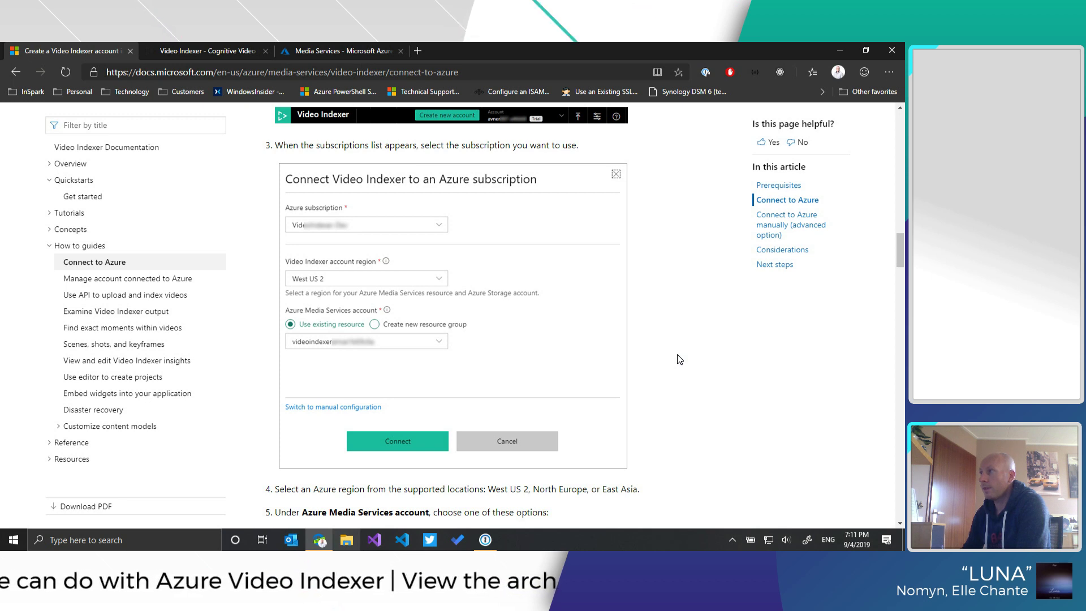
{"action": "scroll", "coordinate": [679, 360], "scroll_direction": "up", "scroll_amount": 1}
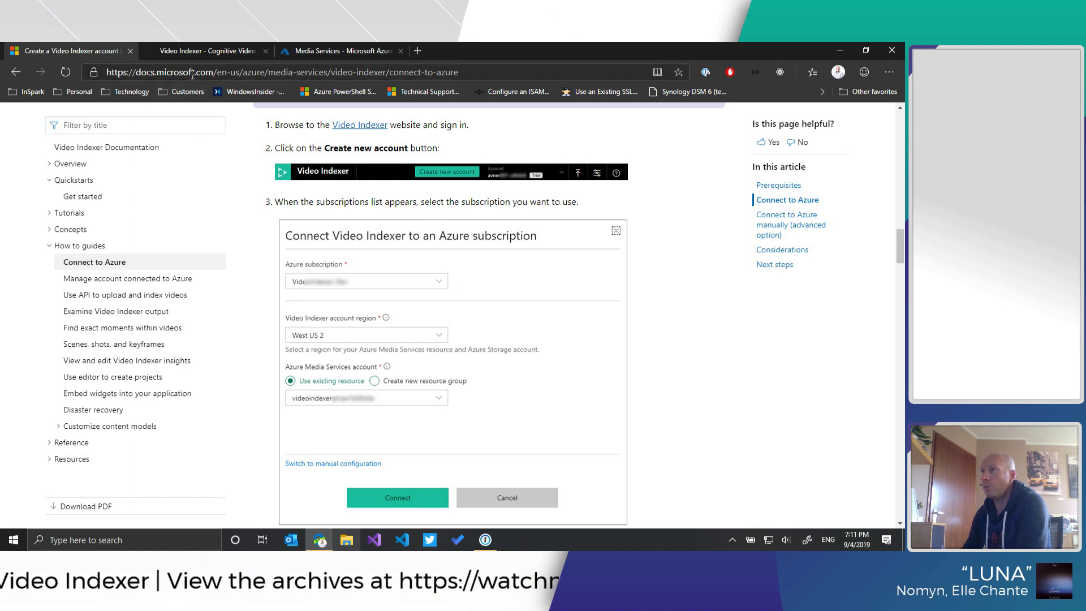
{"action": "left_click", "coordinate": [205, 51]}
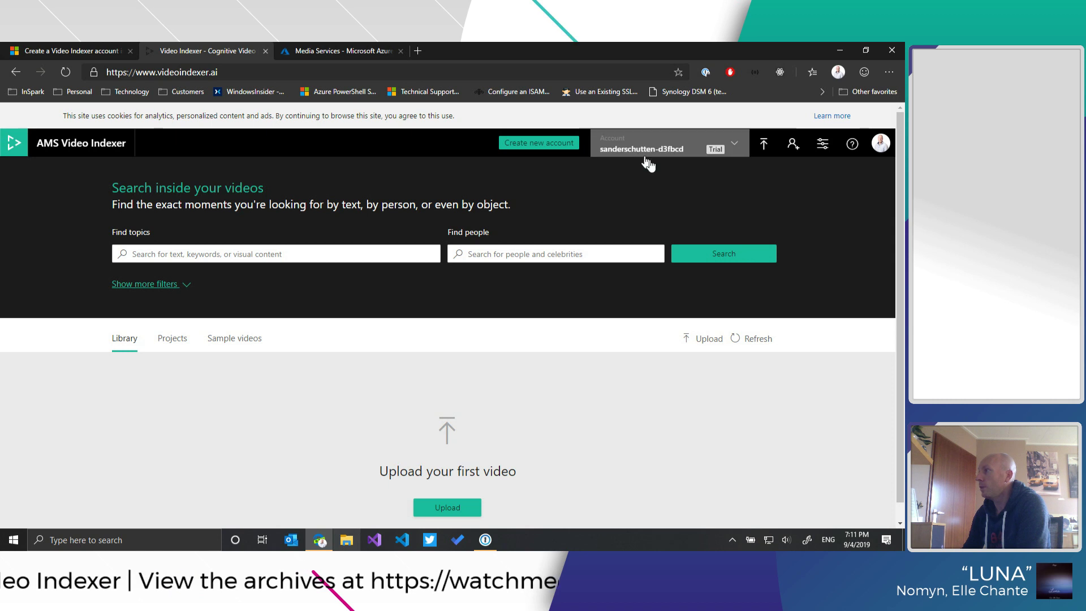
Select the trial account and view its Settings Account tab with the 0/600min upload limit
{"action": "left_click", "coordinate": [679, 143]}
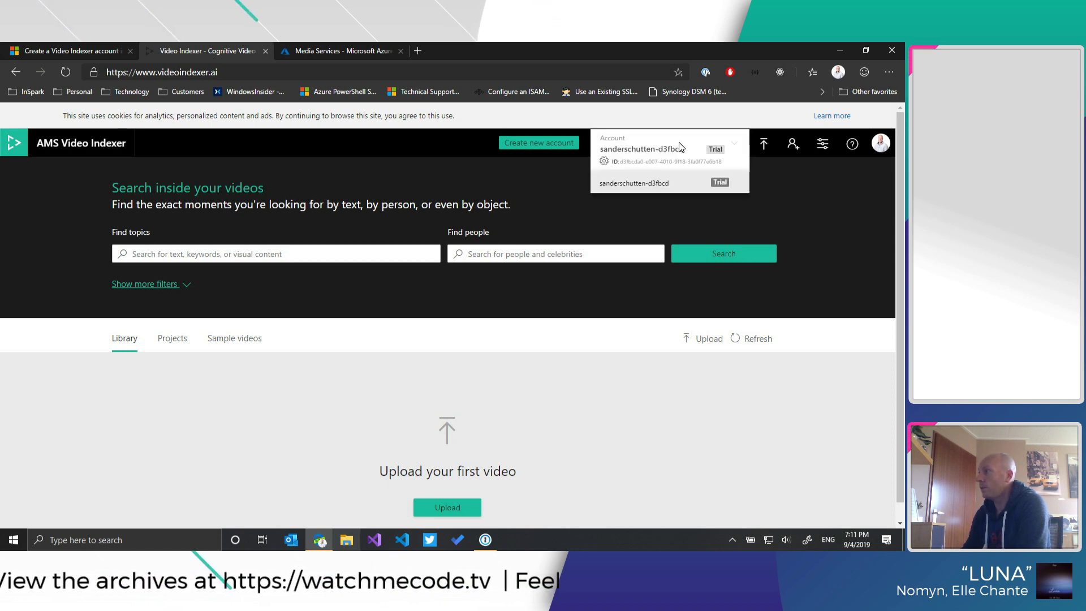
{"action": "left_click", "coordinate": [646, 183]}
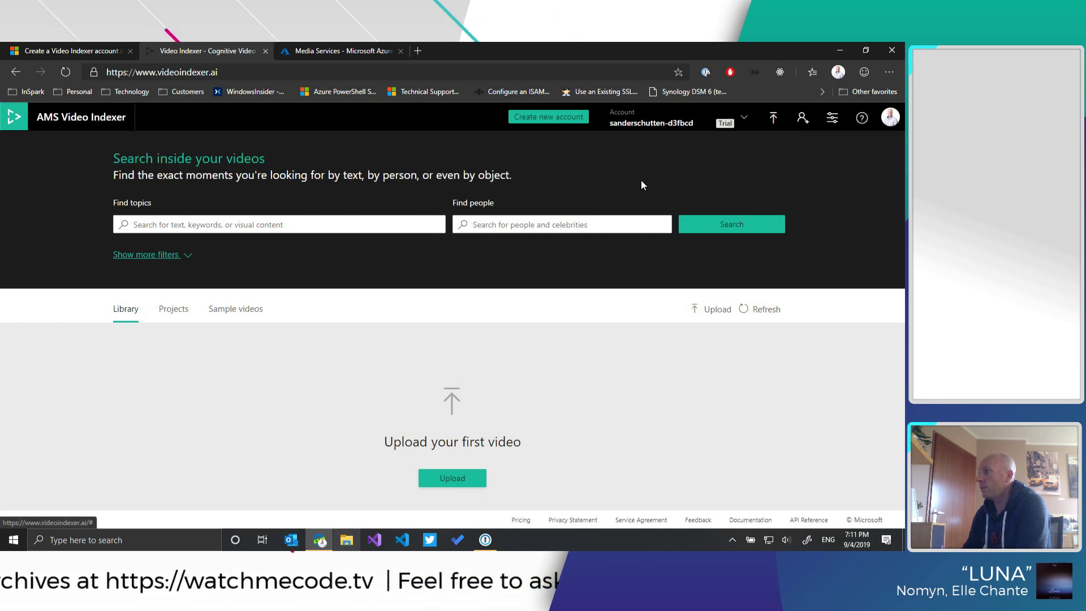
{"action": "left_click", "coordinate": [650, 128]}
{"action": "left_click", "coordinate": [614, 135]}
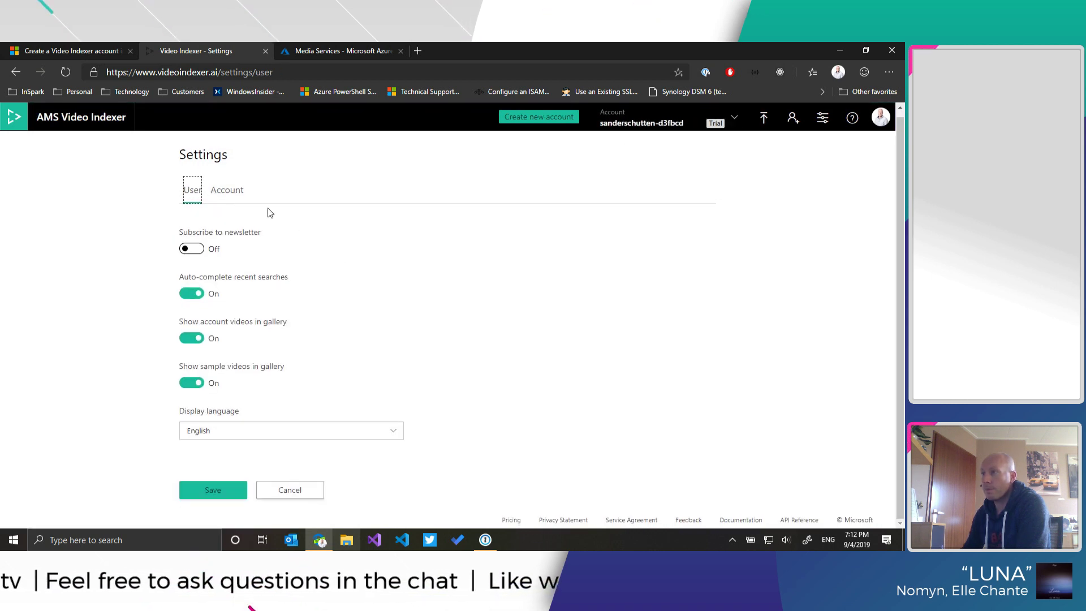
{"action": "left_click", "coordinate": [233, 190]}
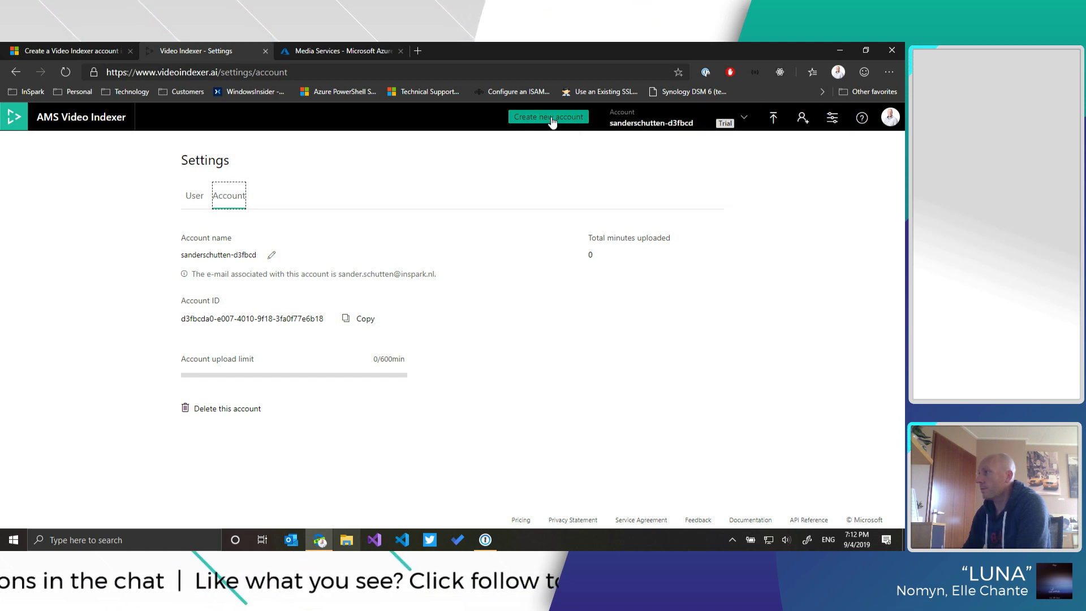
Check the Media Services page and Connect to Azure guide, then return to Video Indexer settings
{"action": "left_click", "coordinate": [345, 48]}
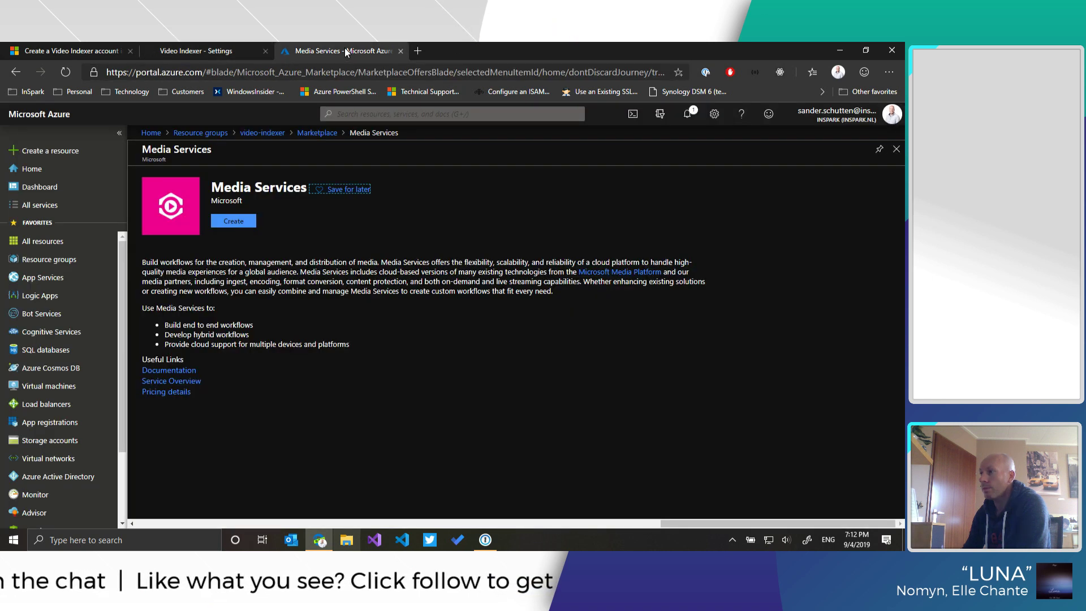
{"action": "left_click", "coordinate": [70, 48]}
{"action": "scroll", "coordinate": [538, 262], "scroll_direction": "up", "scroll_amount": 6}
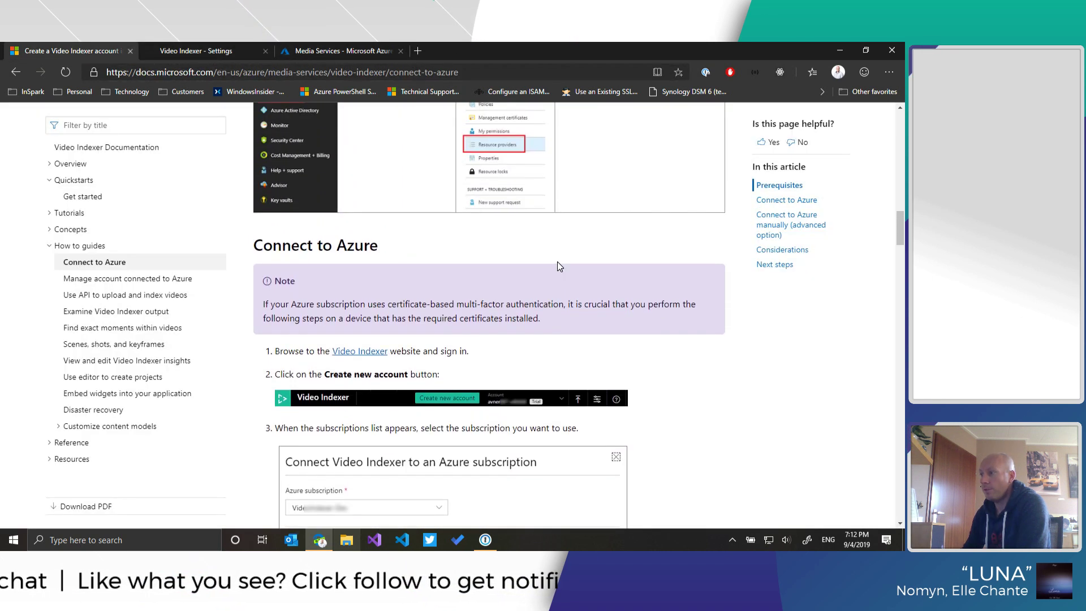
{"action": "scroll", "coordinate": [558, 261], "scroll_direction": "down", "scroll_amount": 2}
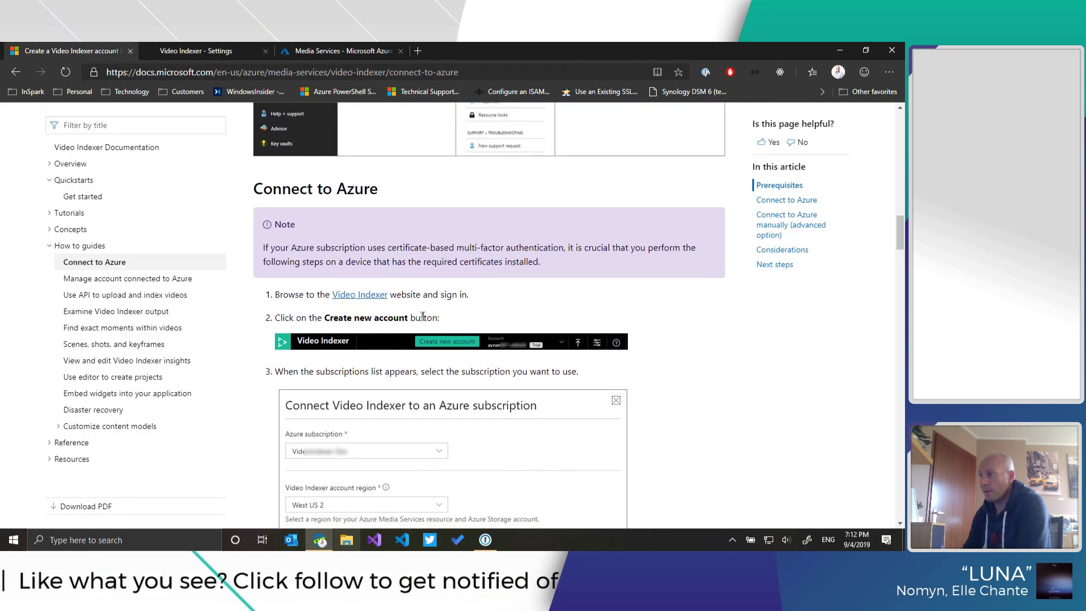
{"action": "left_click", "coordinate": [207, 52]}
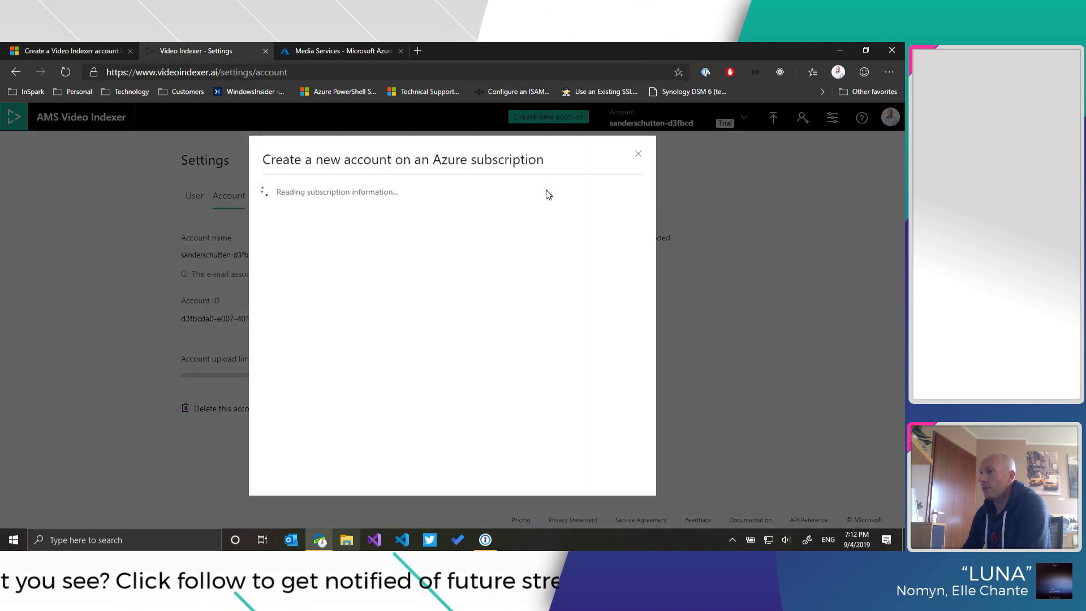
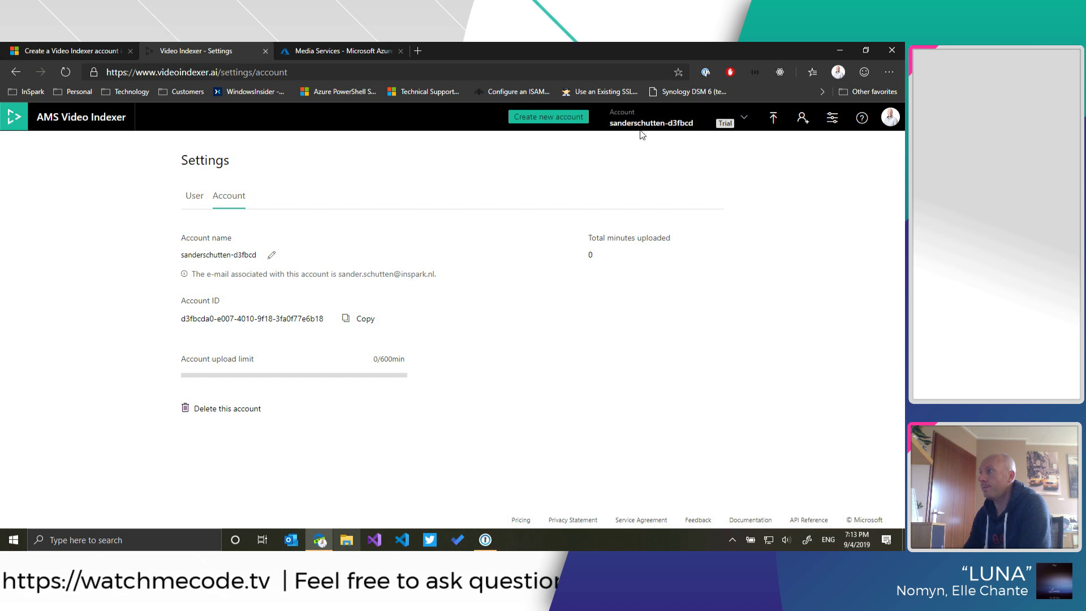
Reselect the trial account from the account list, then go back to the Video Indexer home page
{"action": "left_click", "coordinate": [641, 156]}
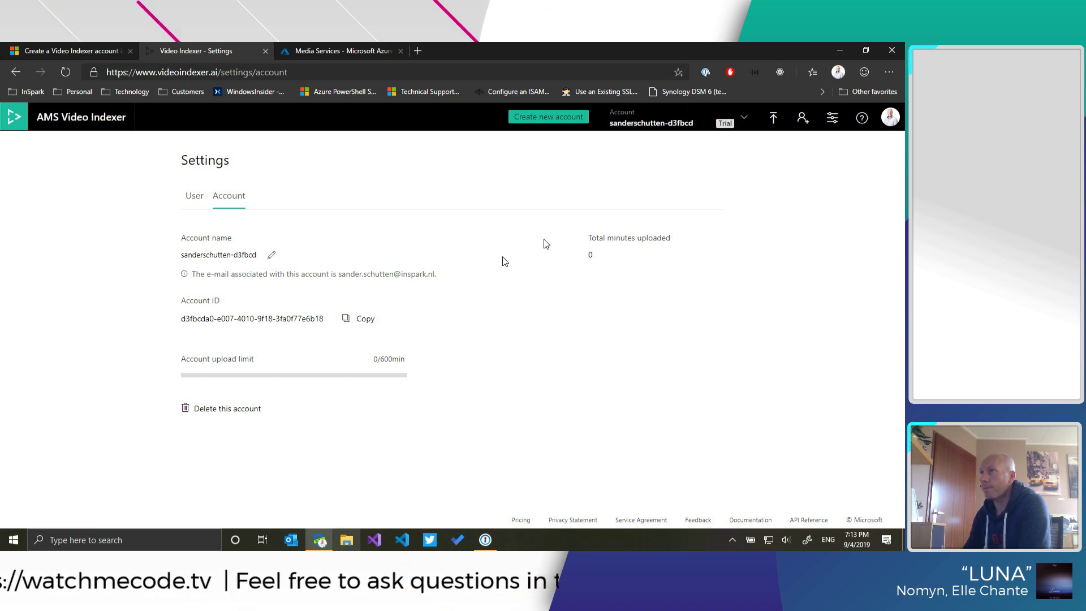
{"action": "left_click", "coordinate": [643, 126]}
{"action": "left_click", "coordinate": [628, 161]}
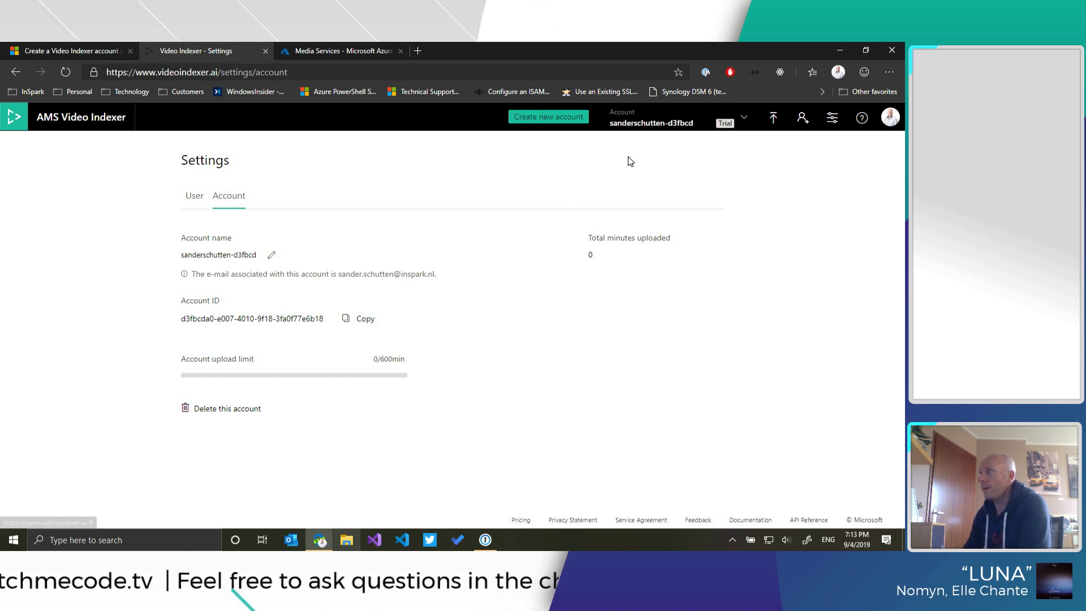
{"action": "left_click", "coordinate": [80, 116]}
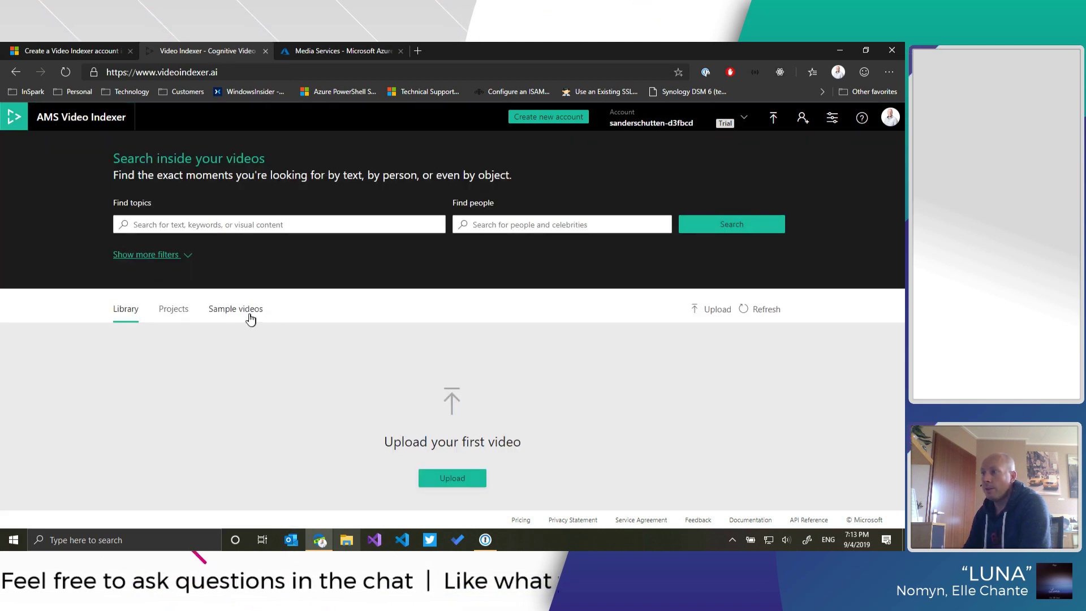
Go to youtube.com in a new tab and search for 'inspark'
{"action": "left_click", "coordinate": [419, 50]}
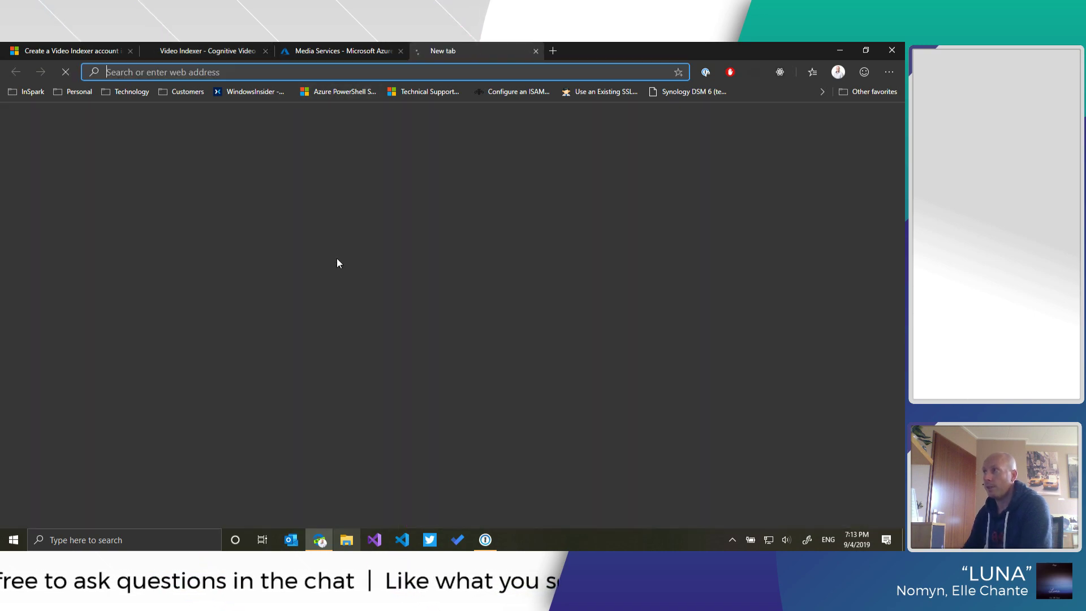
{"action": "type", "text": "youtube.com"}
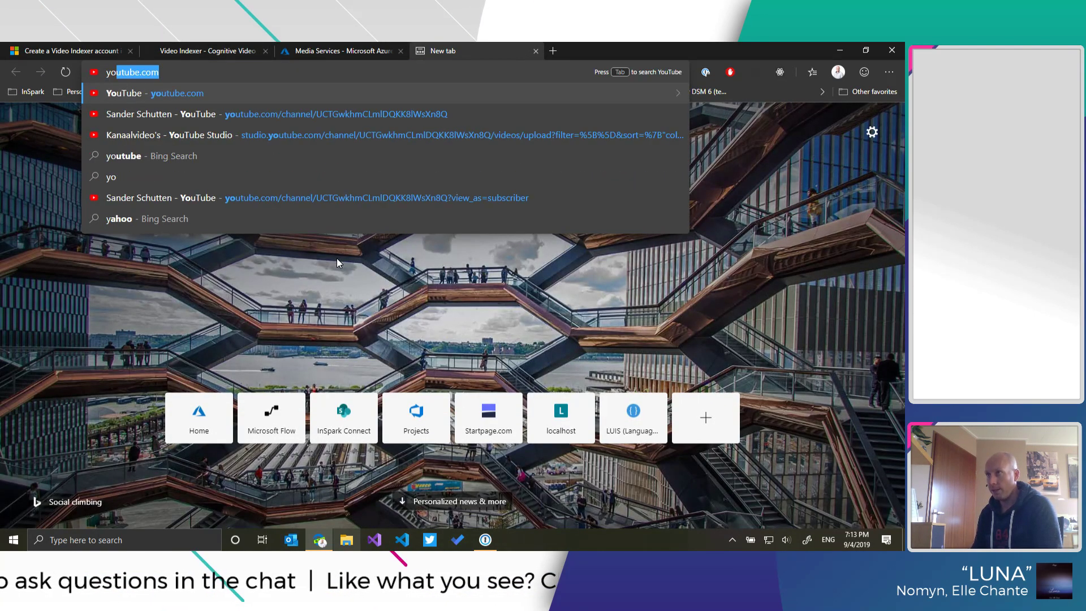
{"action": "key", "text": "Return"}
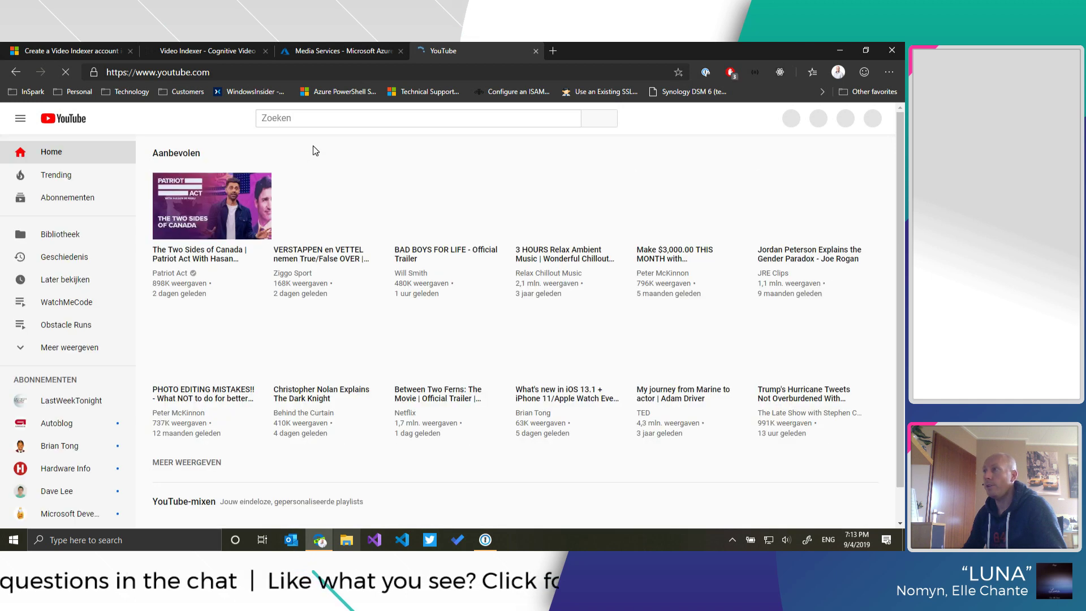
{"action": "left_click", "coordinate": [316, 118]}
{"action": "type", "text": "inspark"}
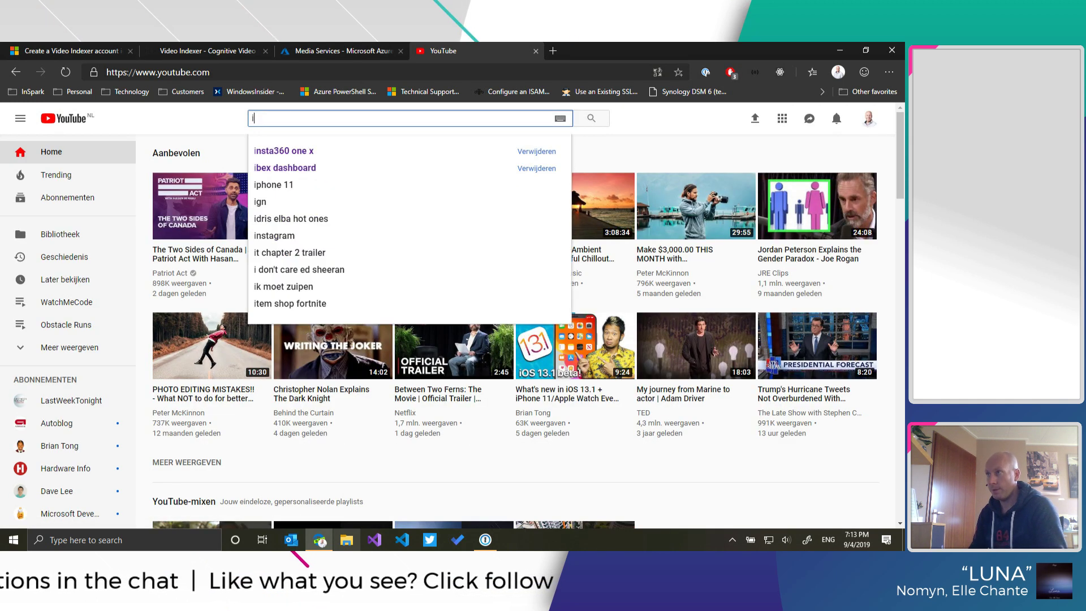
{"action": "key", "text": "Return"}
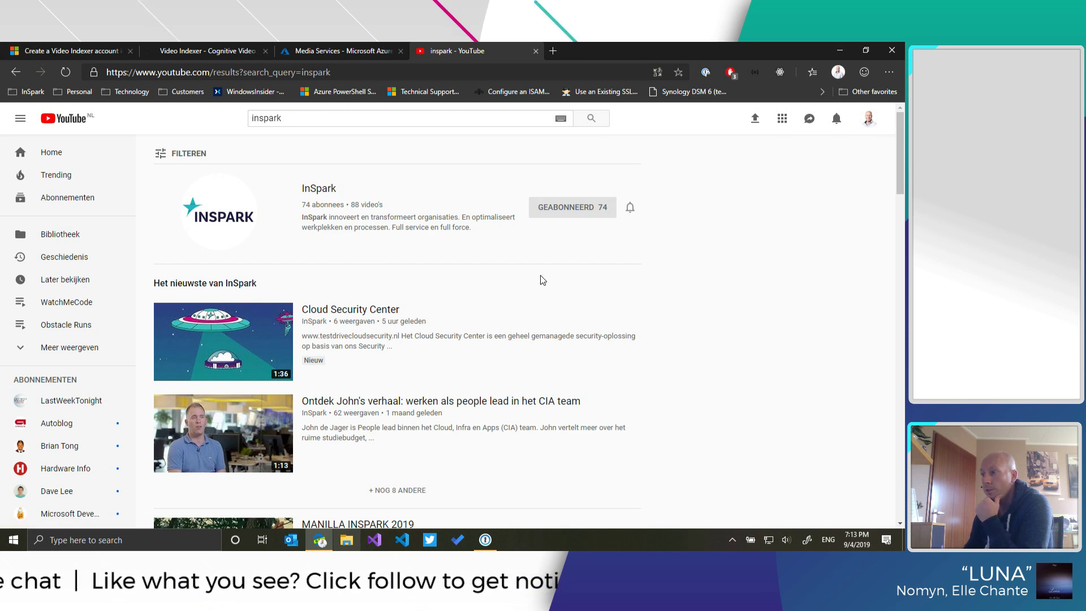
{"action": "scroll", "coordinate": [543, 280], "scroll_direction": "down", "scroll_amount": 2}
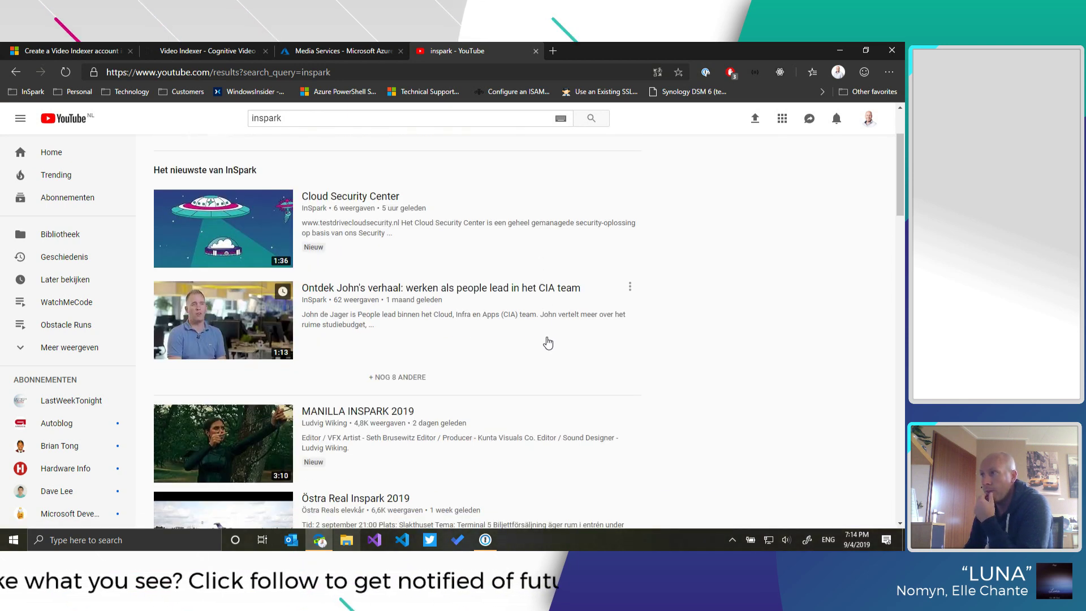
{"action": "scroll", "coordinate": [548, 342], "scroll_direction": "up", "scroll_amount": 1}
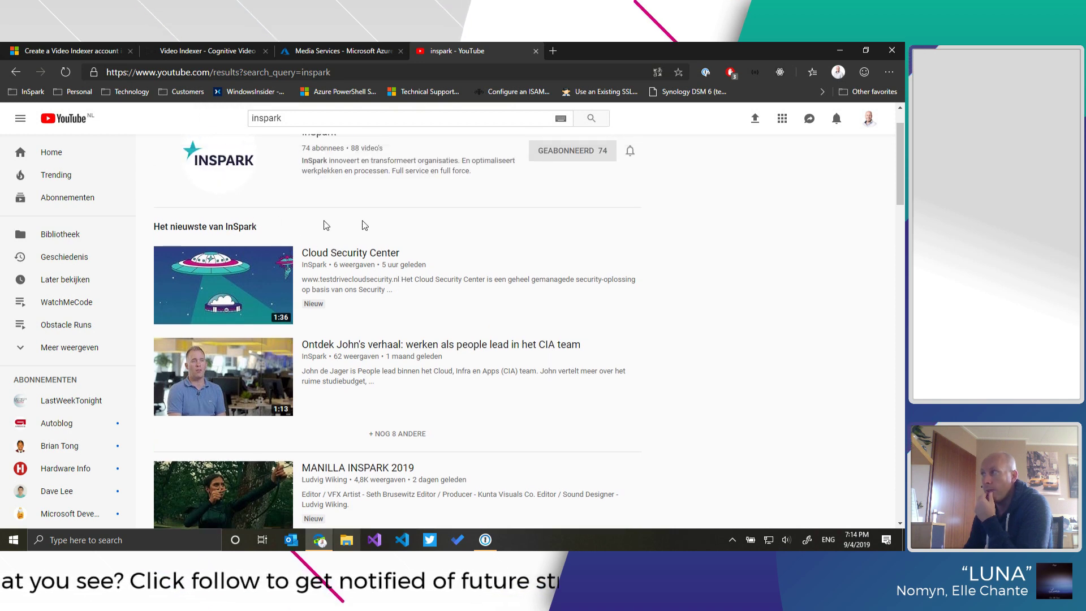
{"action": "scroll", "coordinate": [326, 226], "scroll_direction": "up", "scroll_amount": 1}
Open the InSpark channel, play and pause John's people-lead video, and select its URL
{"action": "left_click", "coordinate": [323, 191]}
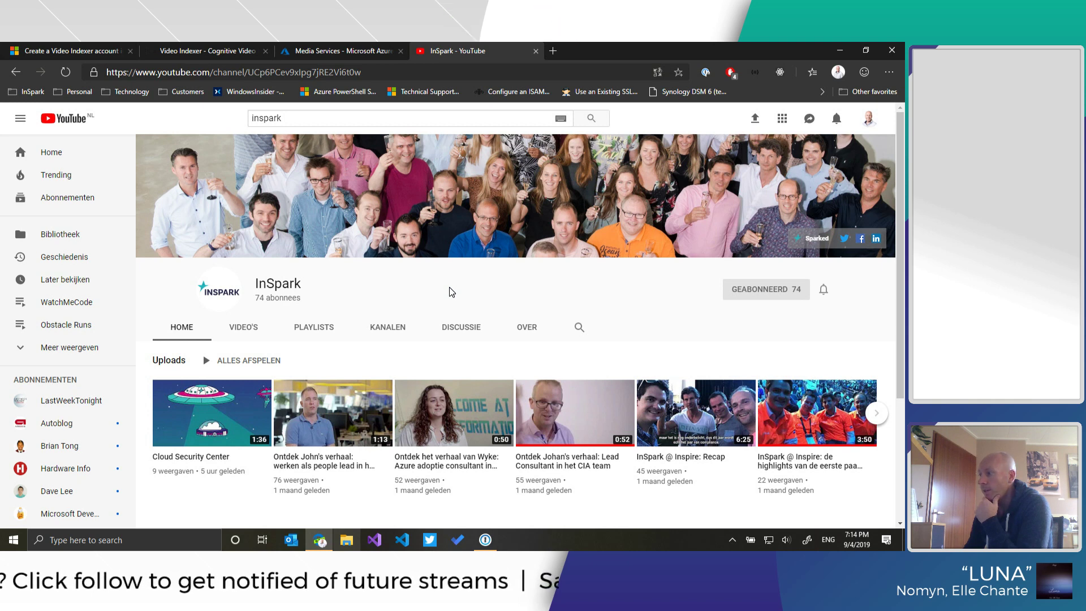
{"action": "scroll", "coordinate": [451, 292], "scroll_direction": "down", "scroll_amount": 2}
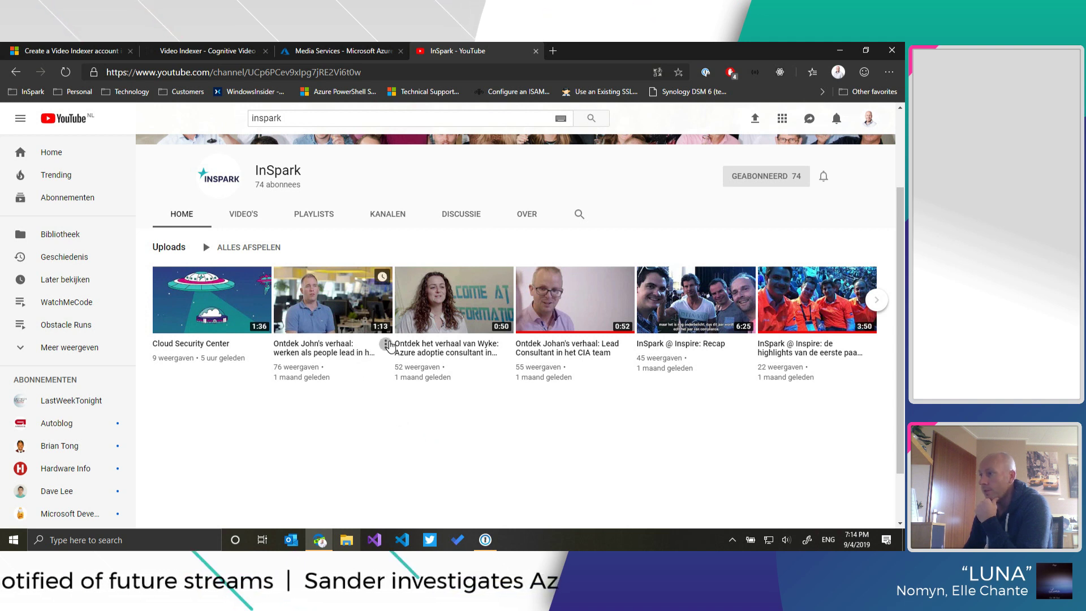
{"action": "left_click", "coordinate": [385, 344]}
{"action": "left_click", "coordinate": [335, 408]}
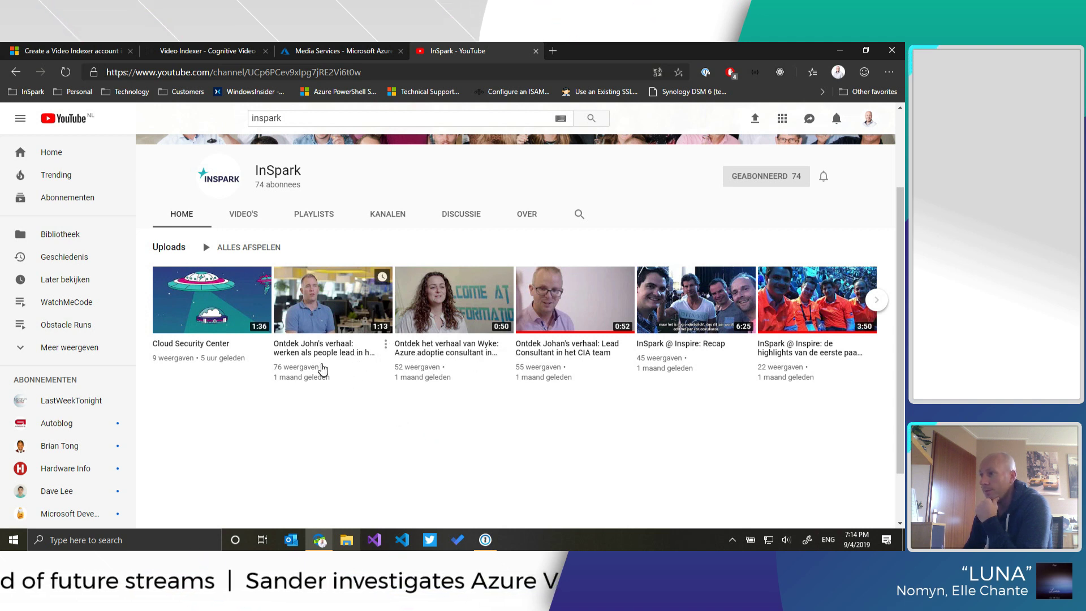
{"action": "left_click", "coordinate": [331, 352]}
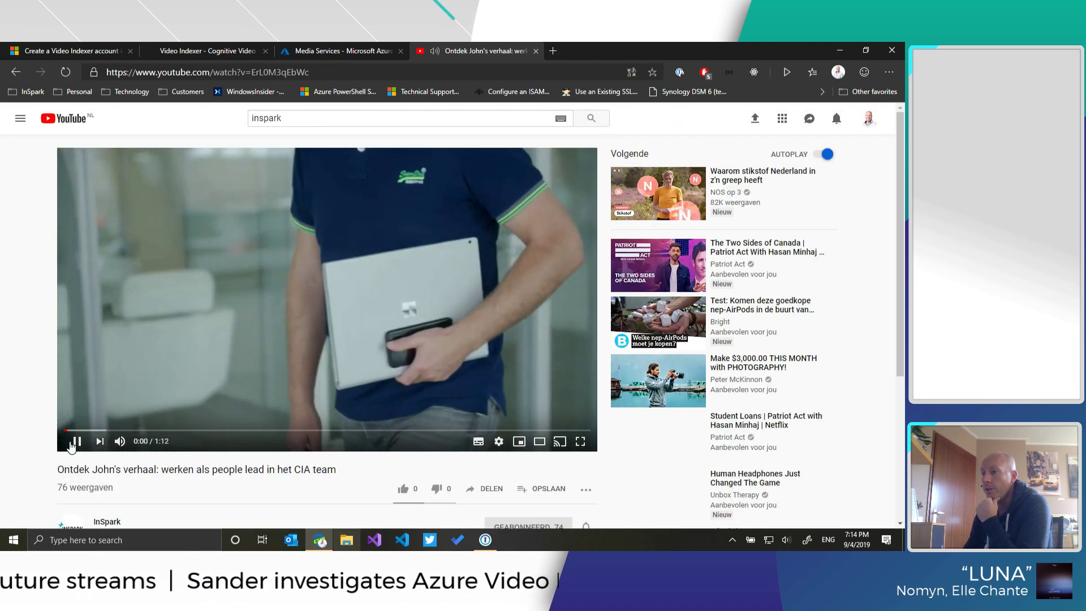
{"action": "left_click", "coordinate": [77, 441]}
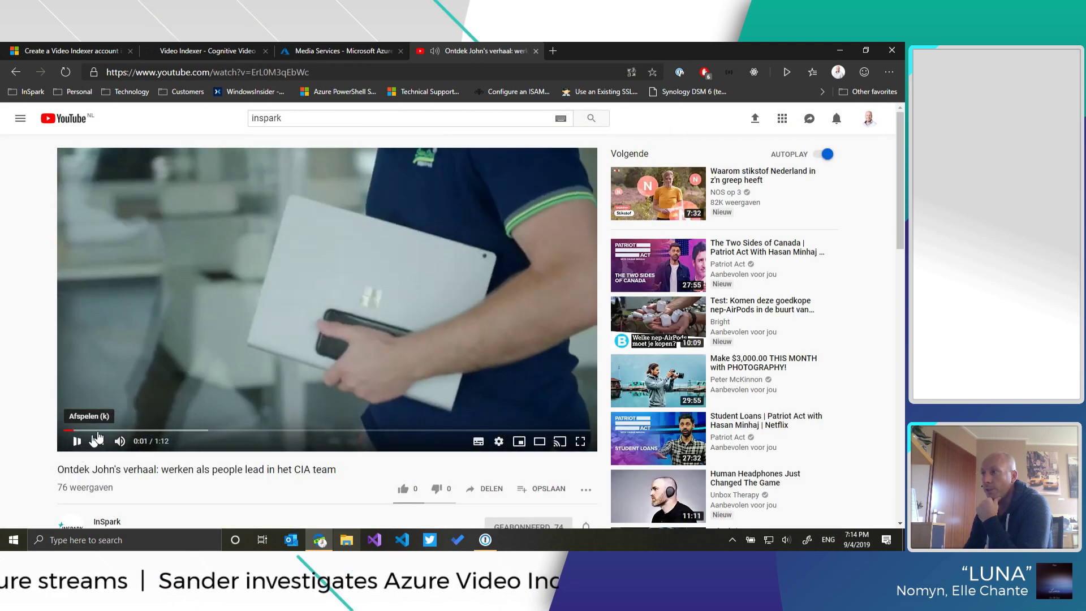
{"action": "left_click", "coordinate": [469, 79]}
{"action": "key", "text": "ctrl+c"}
{"action": "left_click", "coordinate": [553, 51]}
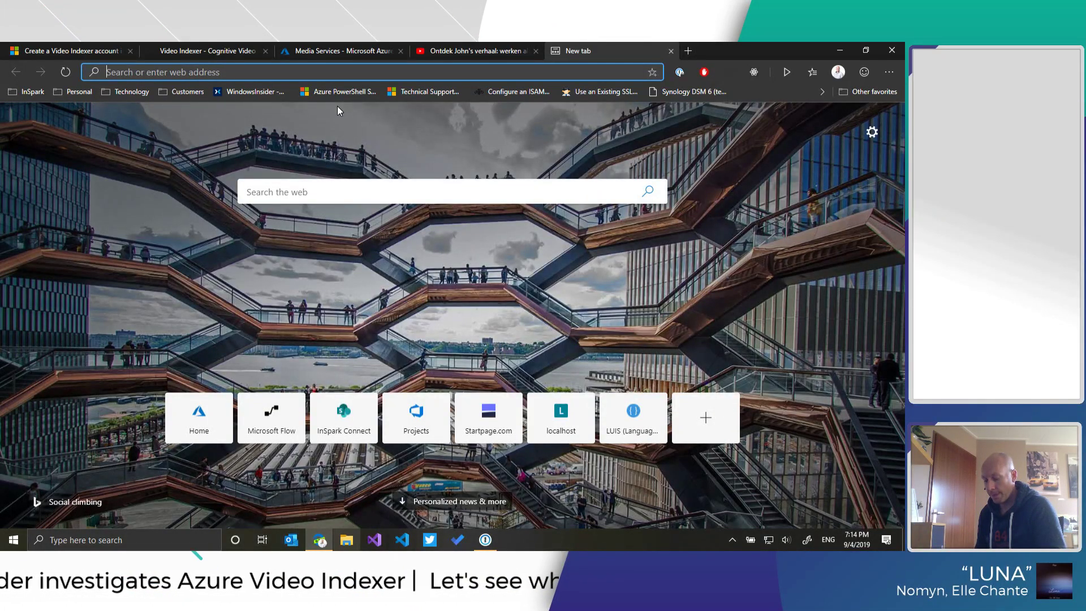
Search Bing for 'download youtube'
{"action": "type", "text": "downlo"}
{"action": "type", "text": "ad your"}
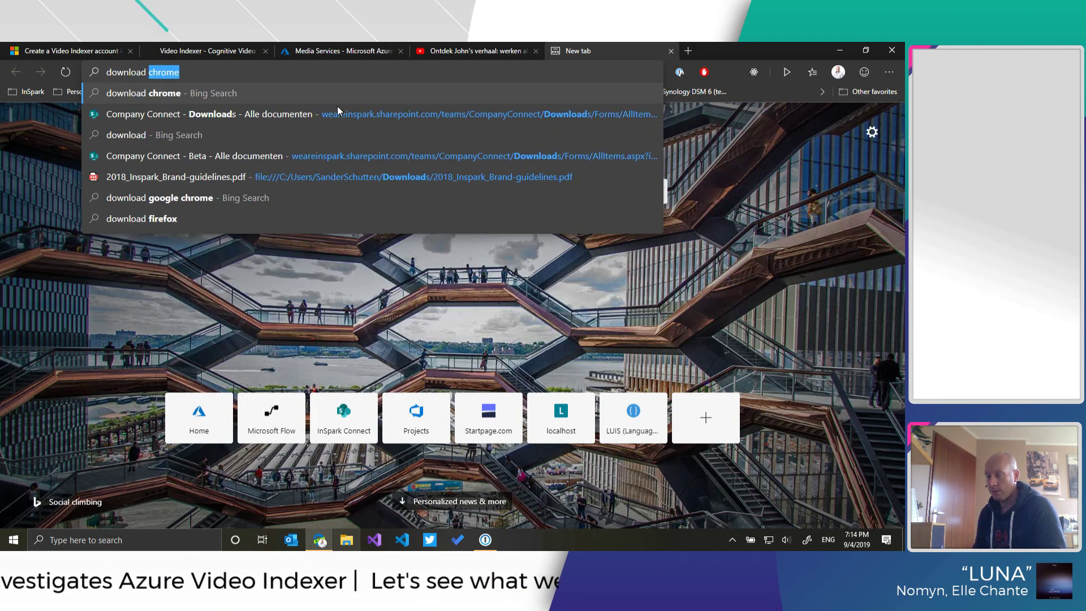
{"action": "key", "text": "BackSpace"}
{"action": "type", "text": "tub"}
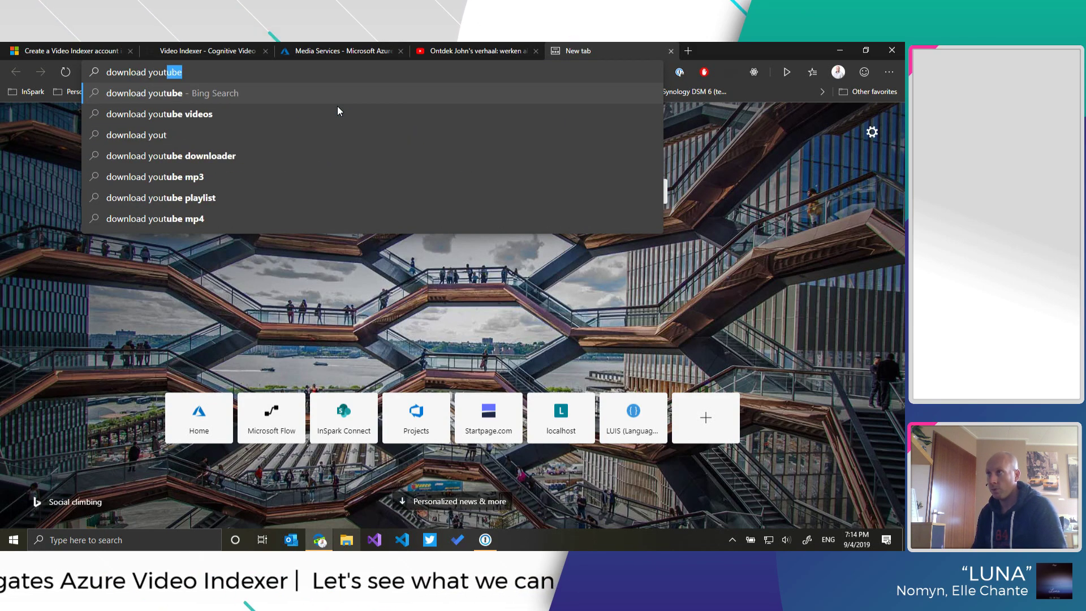
{"action": "key", "text": "Return"}
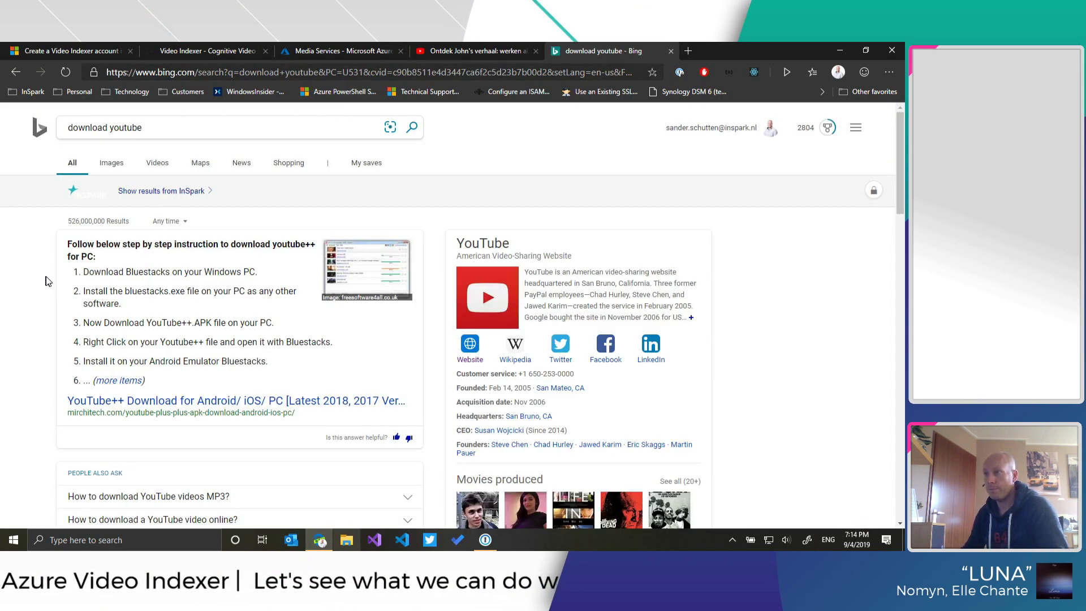
{"action": "scroll", "coordinate": [49, 284], "scroll_direction": "down", "scroll_amount": 6}
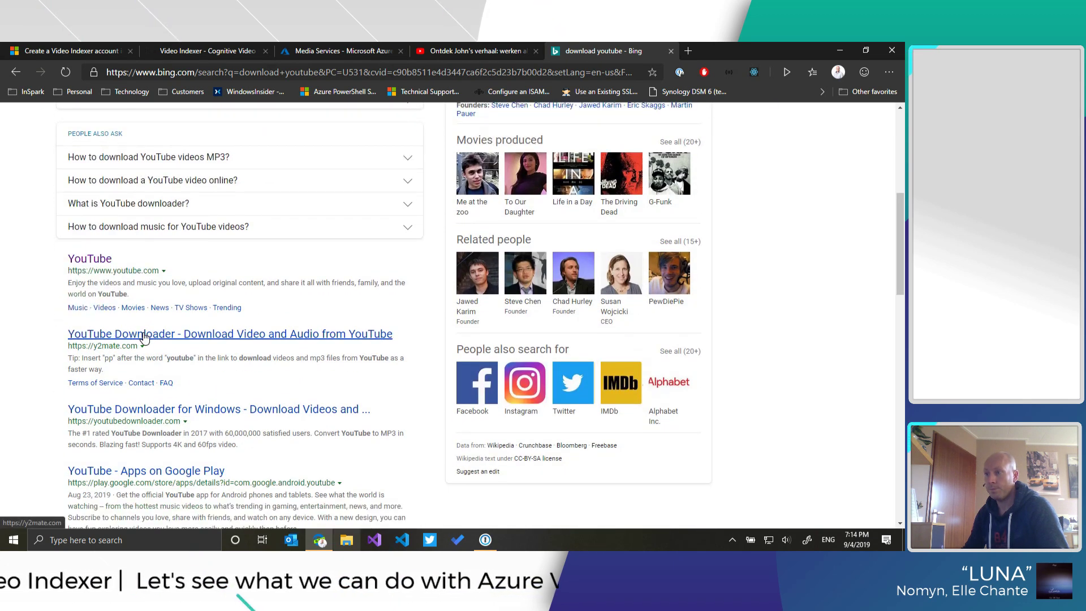
Open y2mate from the results and paste the YouTube link to list download formats
{"action": "left_click", "coordinate": [152, 413]}
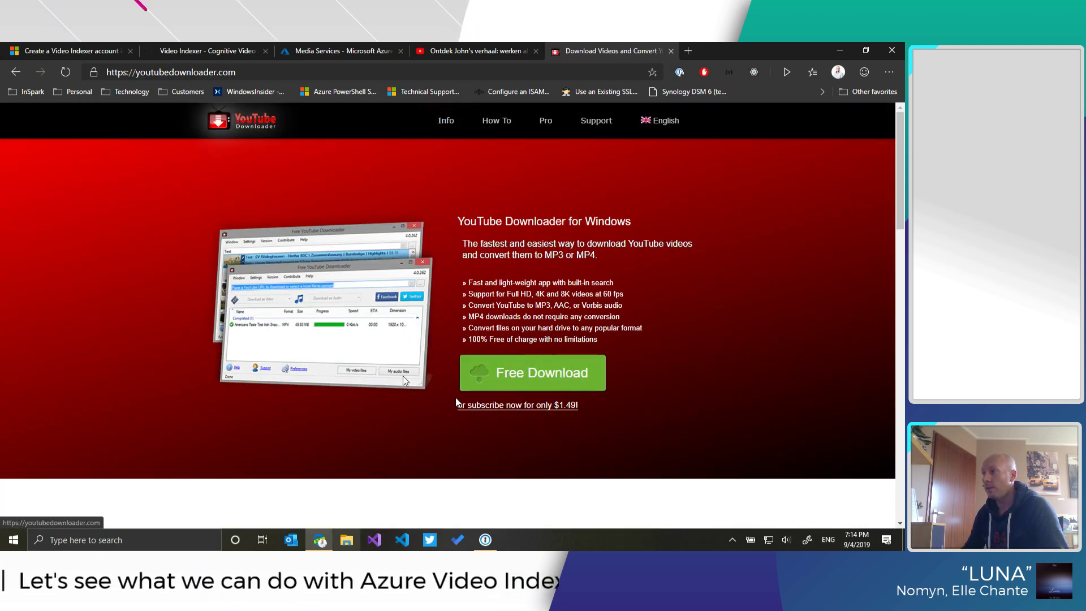
{"action": "left_click", "coordinate": [16, 71]}
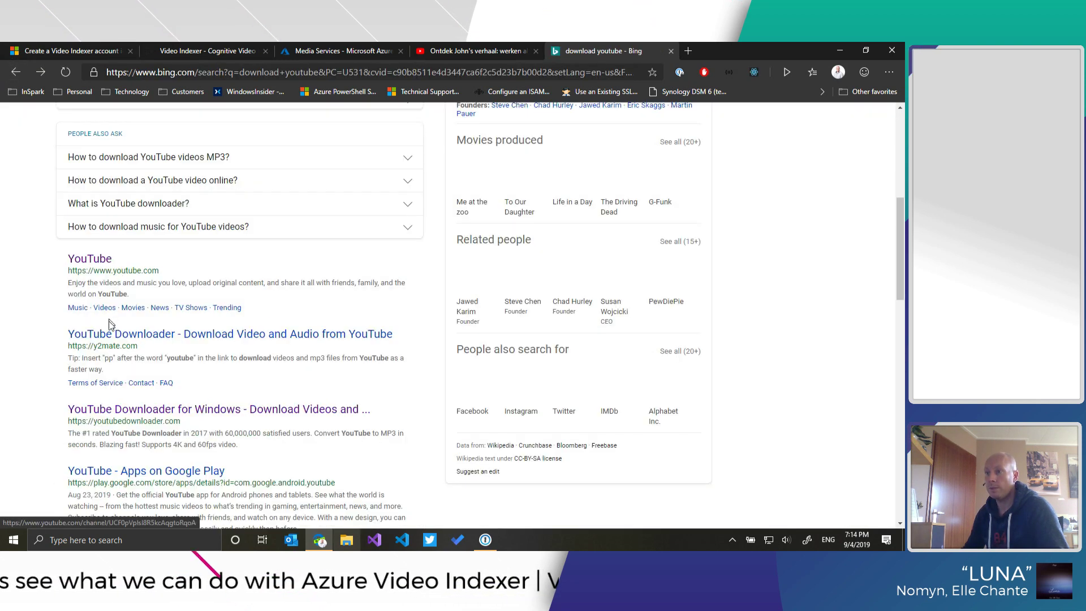
{"action": "left_click", "coordinate": [128, 334]}
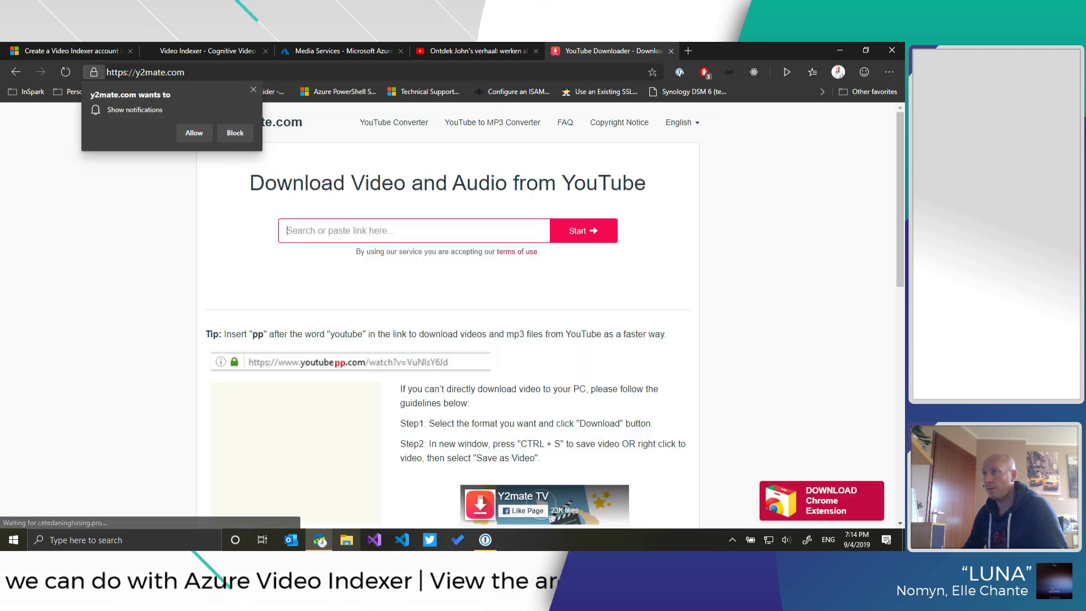
{"action": "key", "text": "ctrl+v"}
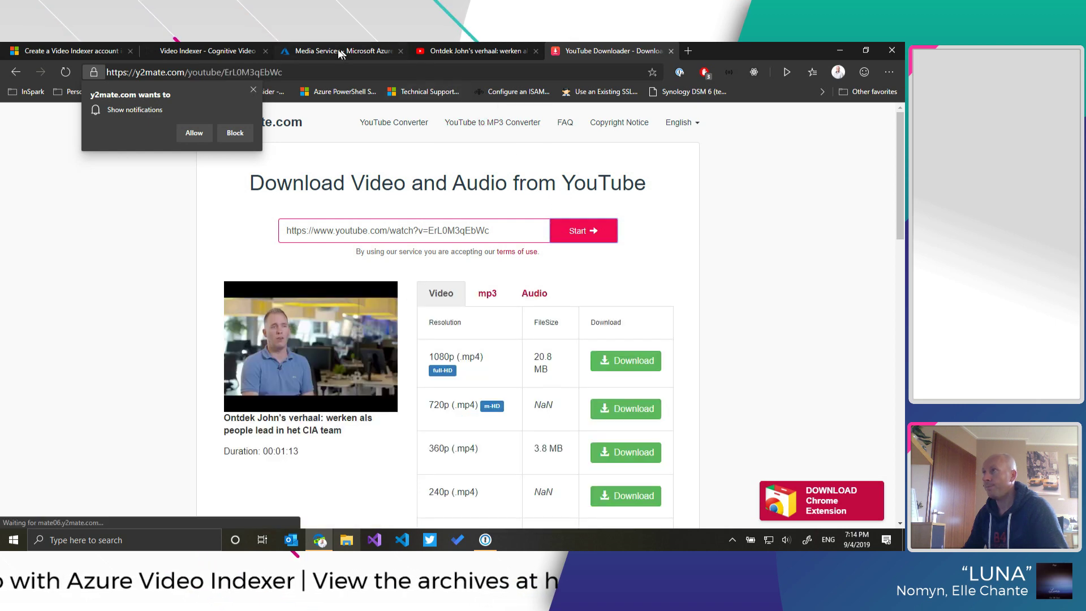
{"action": "left_click", "coordinate": [332, 49]}
Start a Video Indexer upload from a file URL using the pasted YouTube link
{"action": "left_click", "coordinate": [198, 50]}
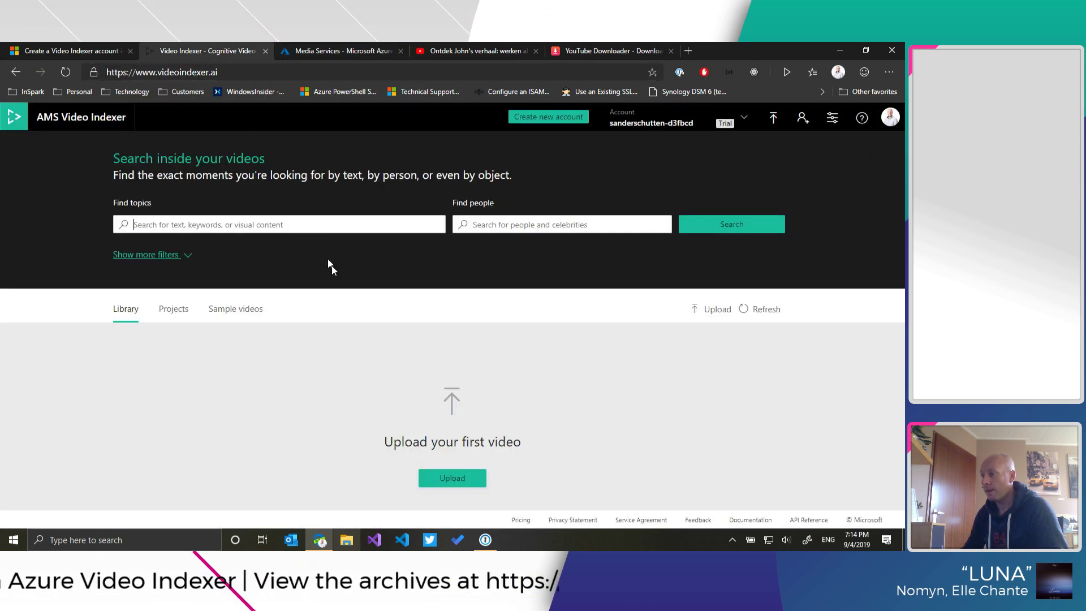
{"action": "left_click", "coordinate": [452, 479]}
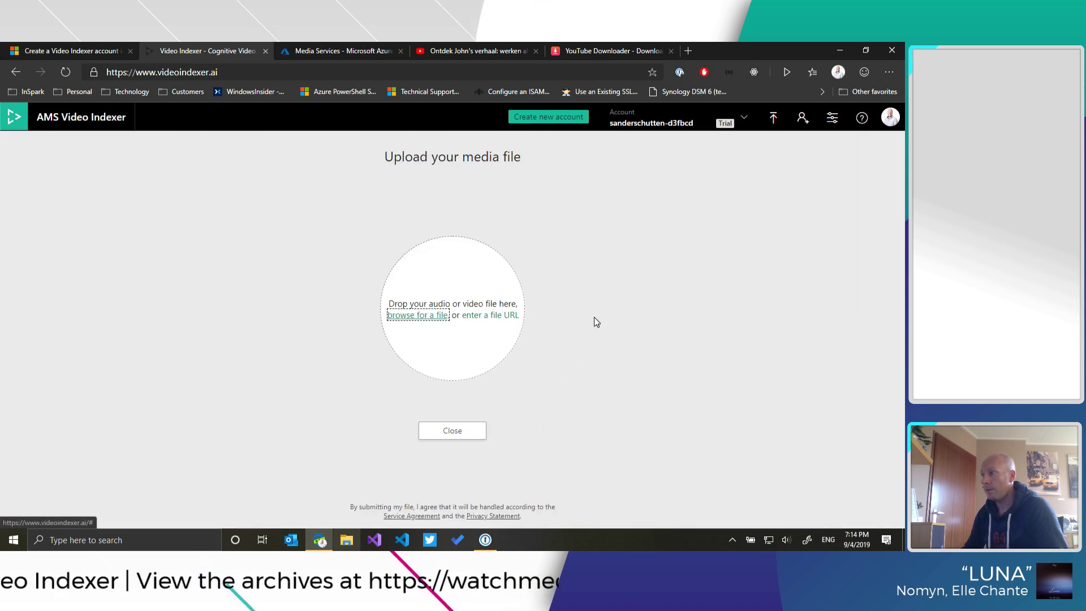
{"action": "left_click", "coordinate": [478, 316]}
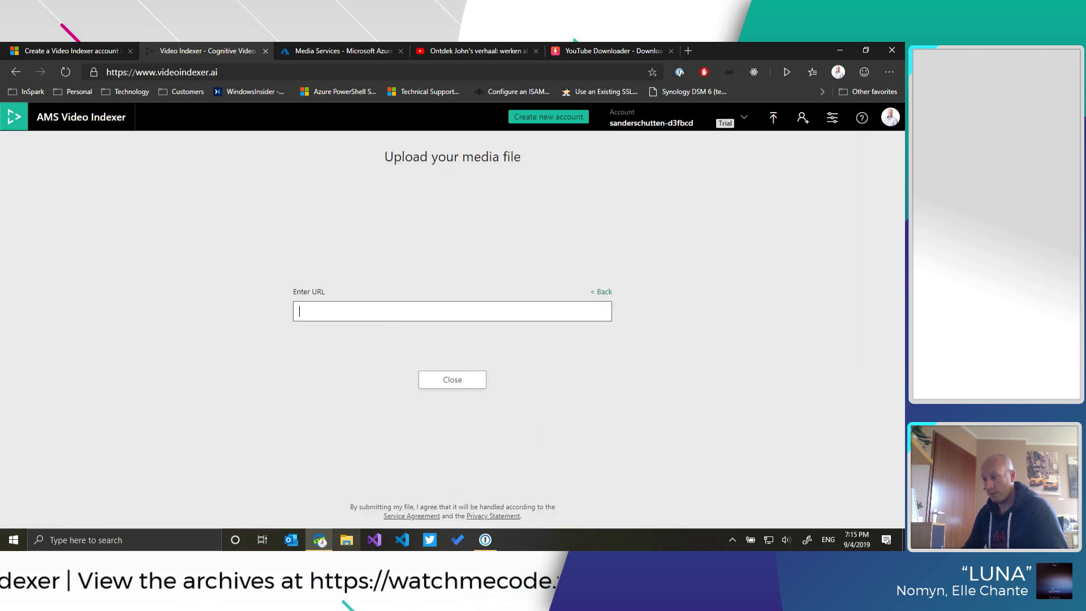
{"action": "key", "text": "ctrl+v"}
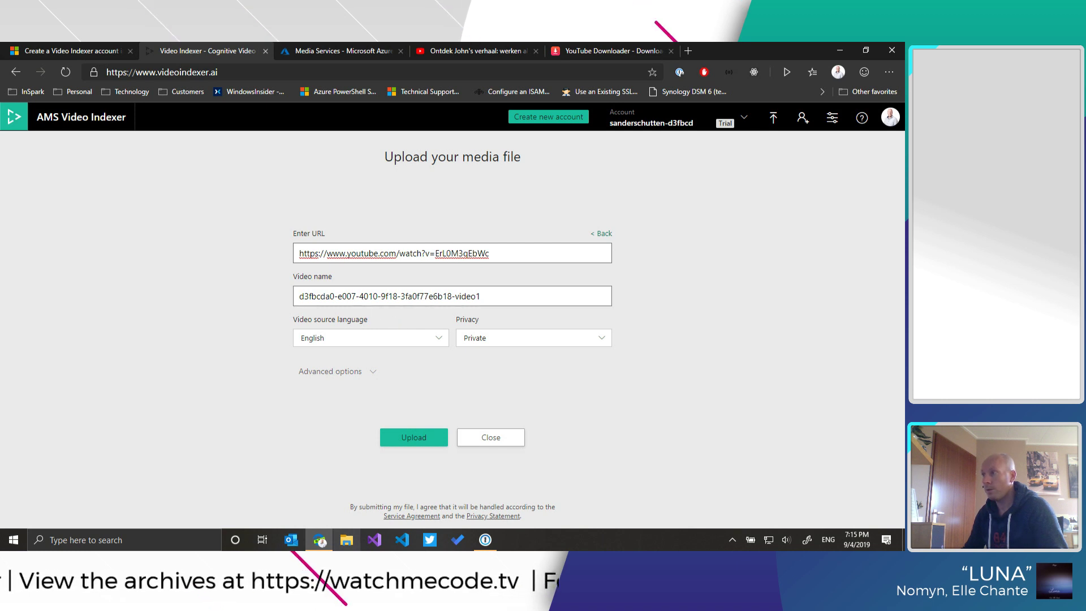
Rename the video to 'John' and keep English as the source language
{"action": "left_click", "coordinate": [359, 296]}
{"action": "key", "text": "ctrl+a"}
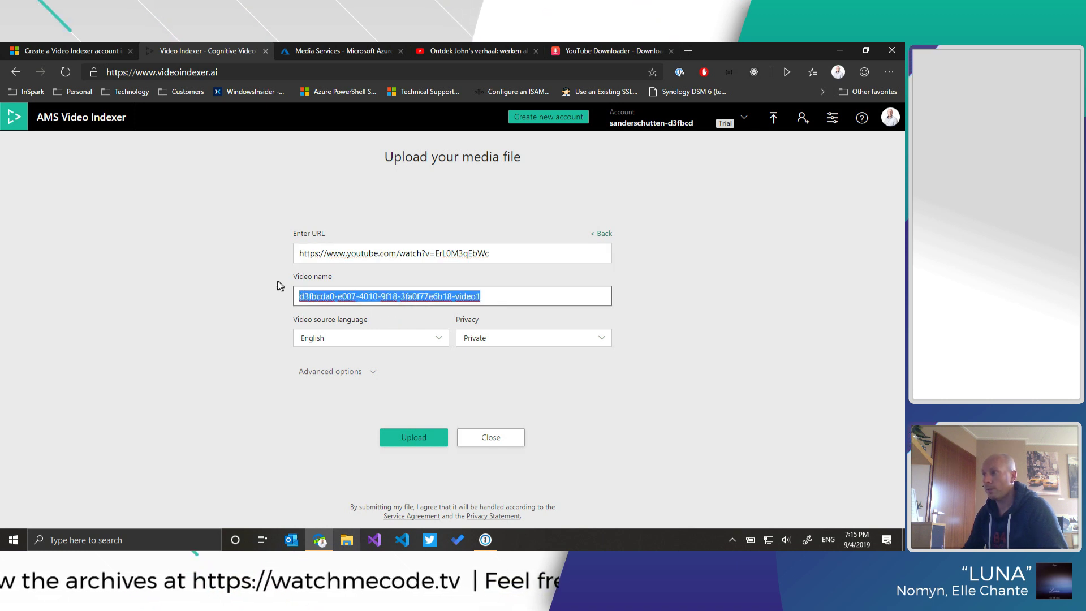
{"action": "type", "text": "Jo"}
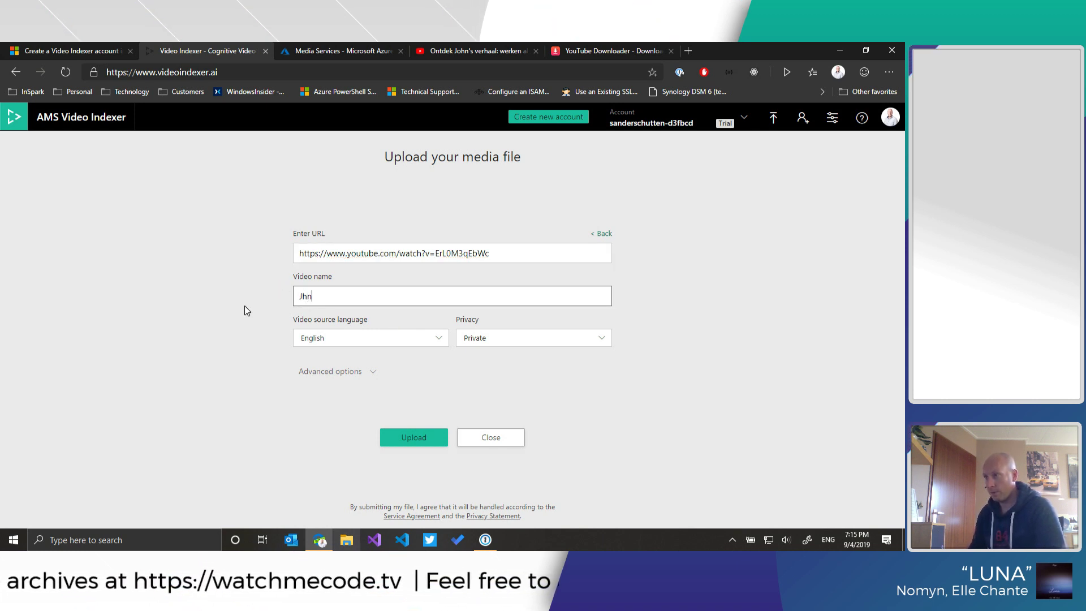
{"action": "type", "text": "hn"}
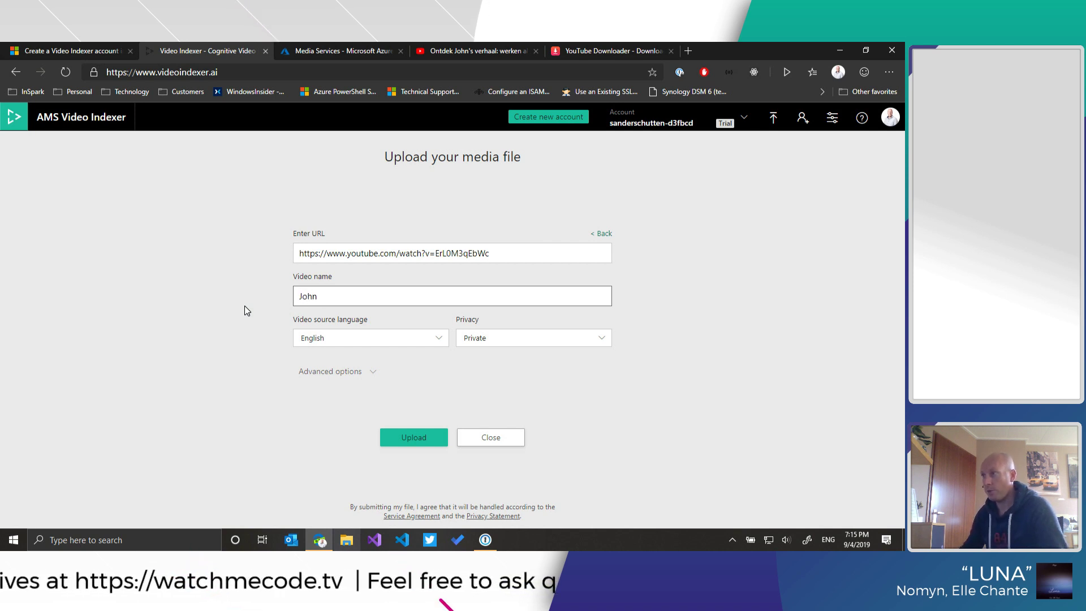
{"action": "key", "text": "Tab"}
{"action": "left_click", "coordinate": [364, 346]}
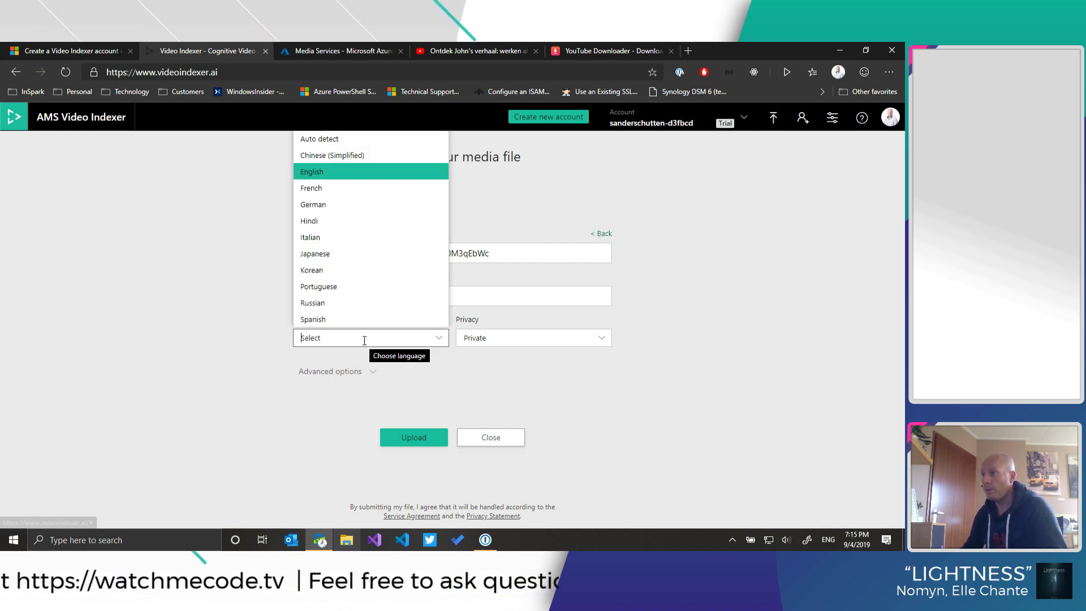
{"action": "type", "text": "dutch"}
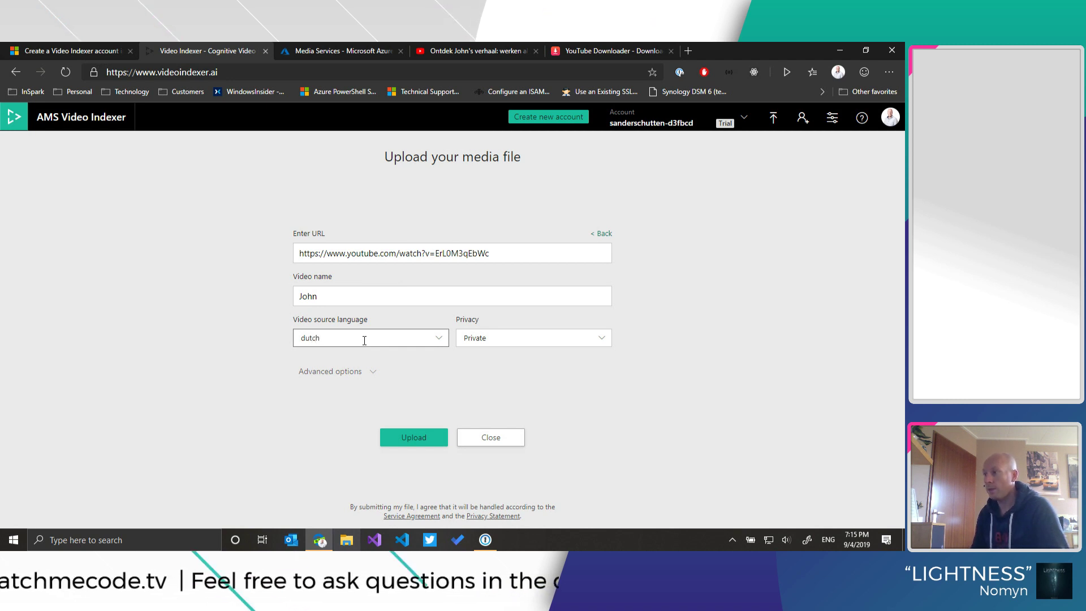
{"action": "left_click", "coordinate": [365, 342]}
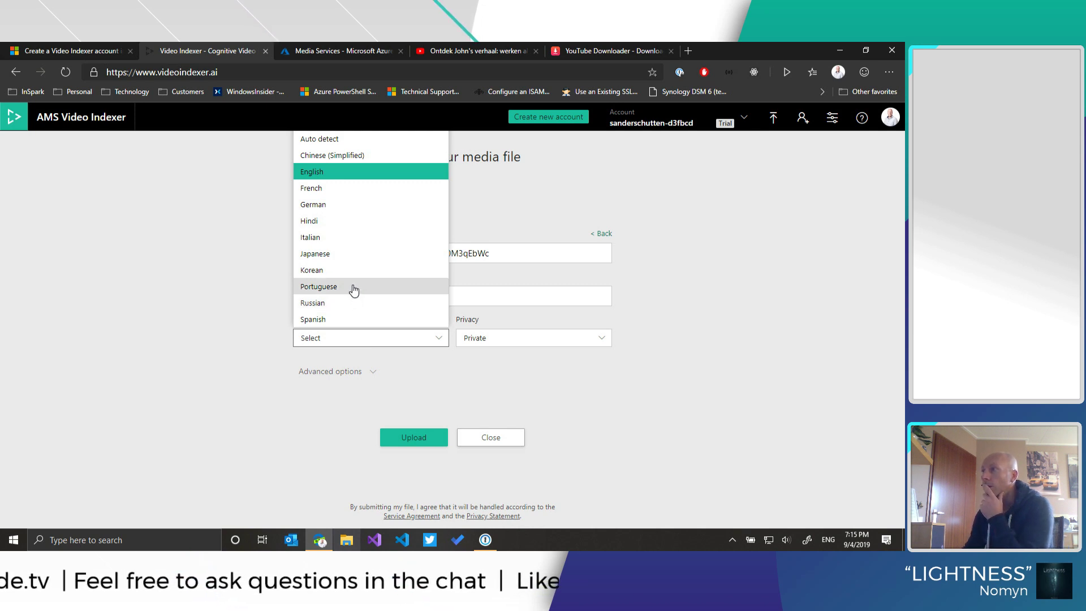
{"action": "key", "text": "Return"}
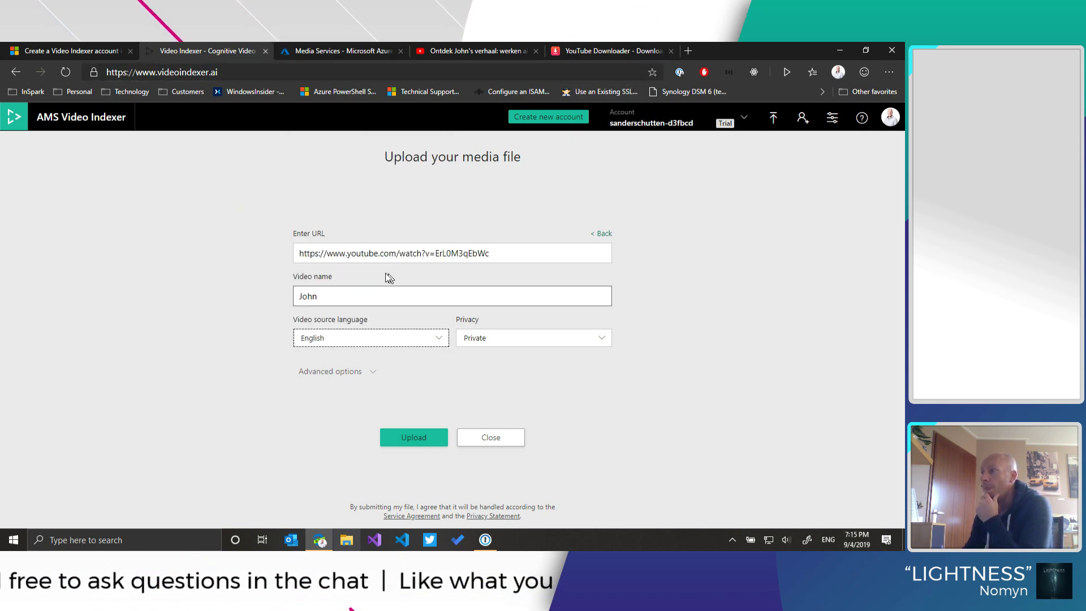
{"action": "left_click", "coordinate": [474, 51]}
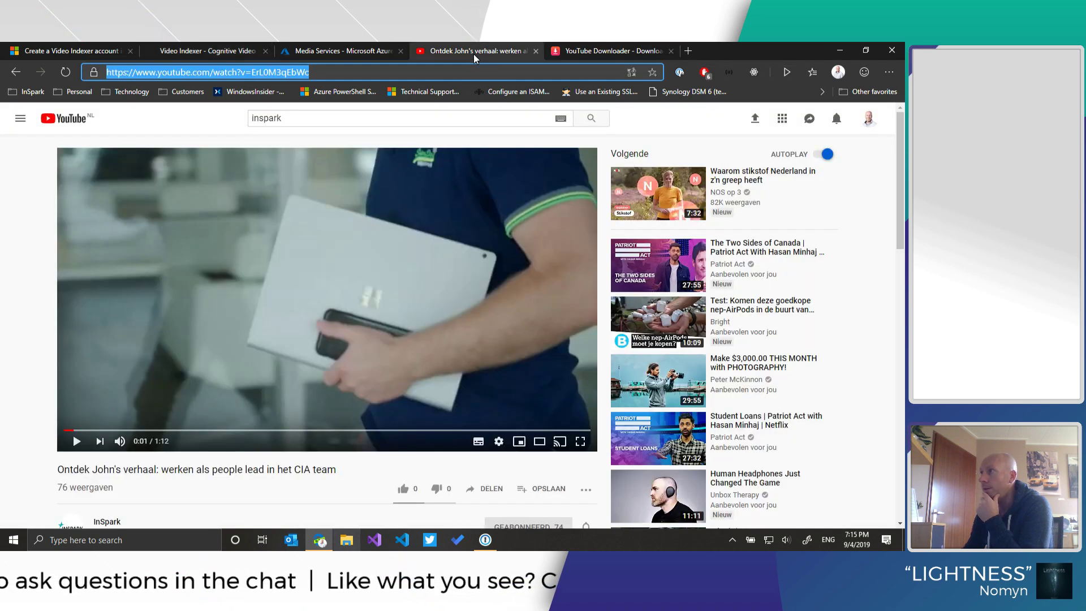
Browse the InSpark channel's YouTube uploads, then return to the Video Indexer upload form
{"action": "left_click", "coordinate": [16, 71]}
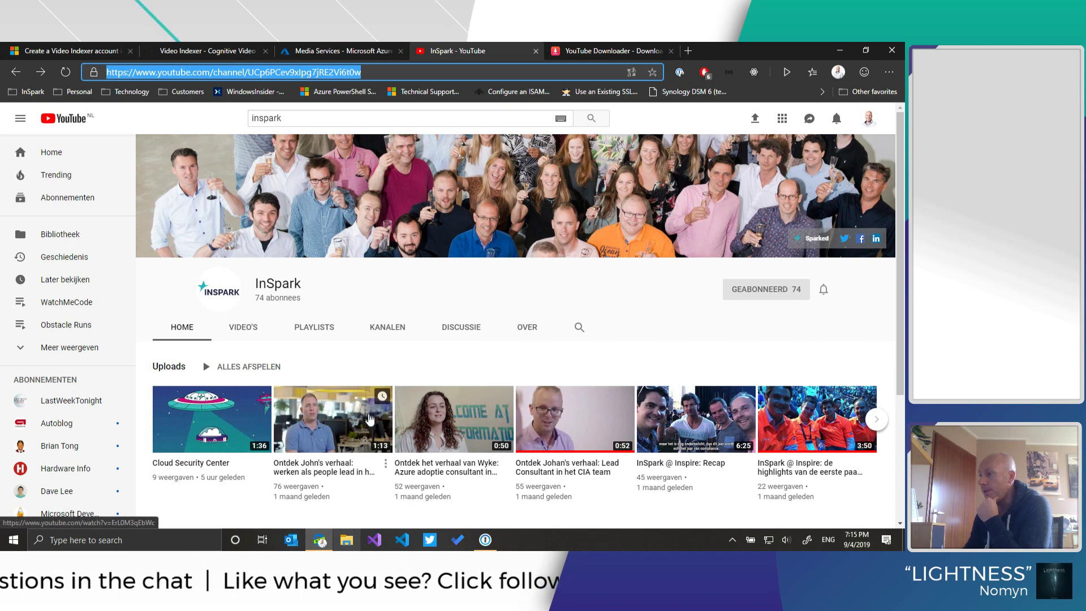
{"action": "scroll", "coordinate": [664, 400], "scroll_direction": "down", "scroll_amount": 4}
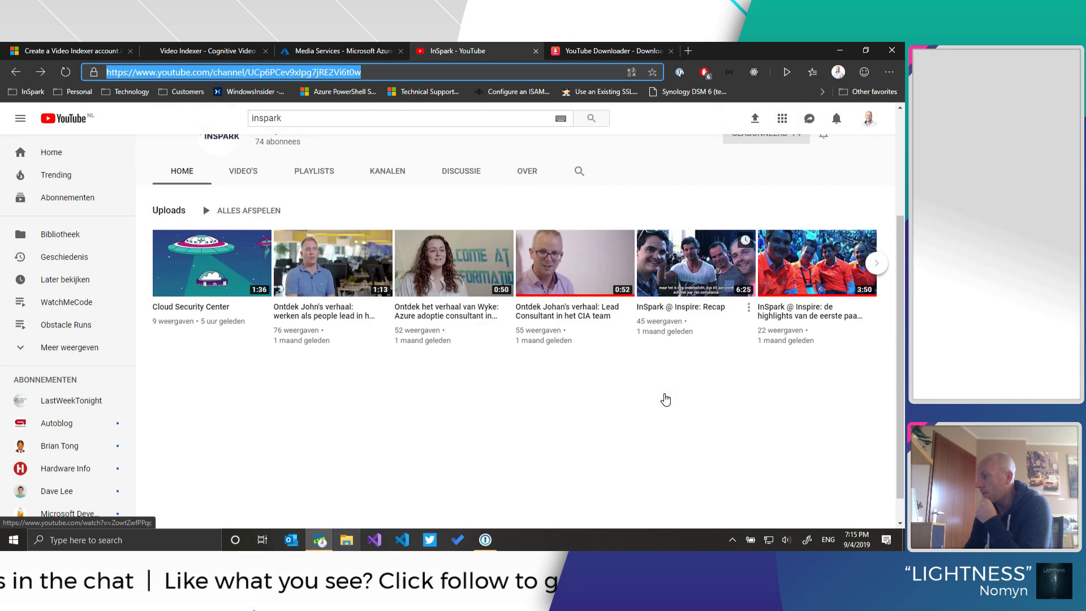
{"action": "scroll", "coordinate": [587, 391], "scroll_direction": "up", "scroll_amount": 4}
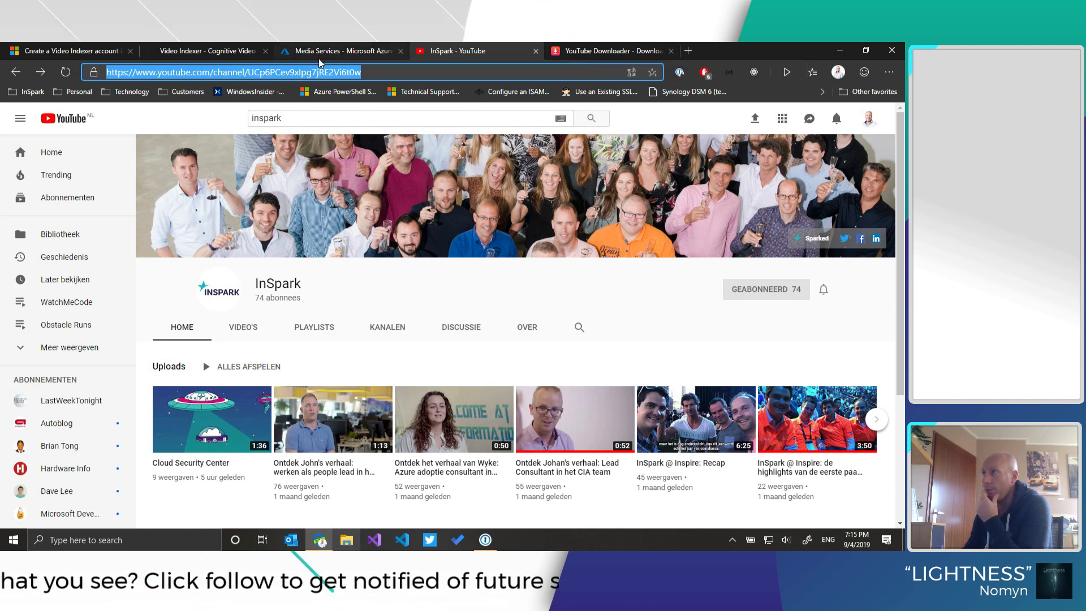
{"action": "left_click", "coordinate": [356, 50]}
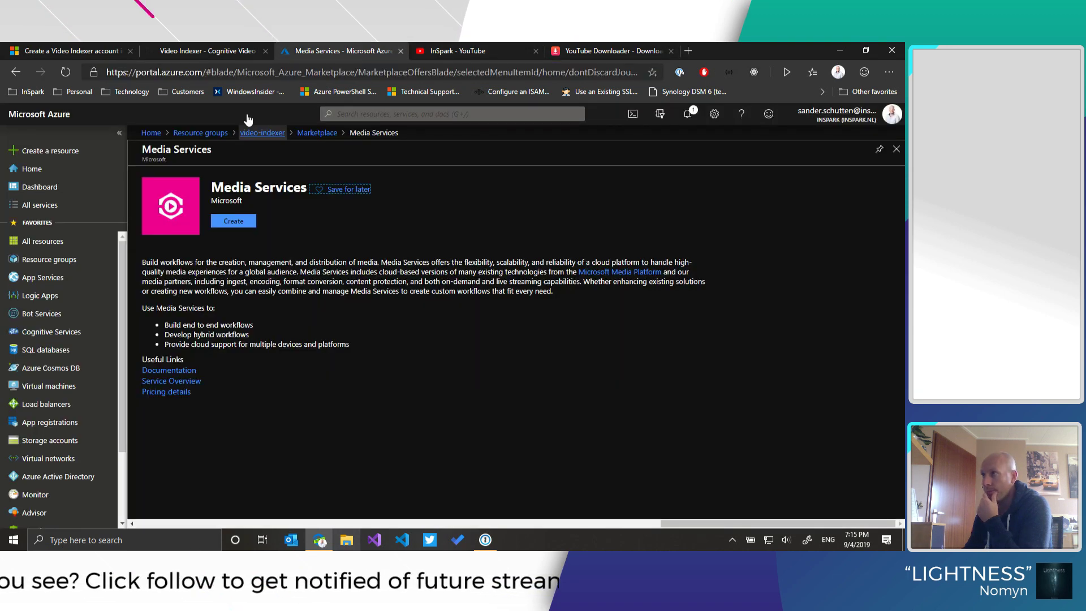
{"action": "left_click", "coordinate": [199, 49]}
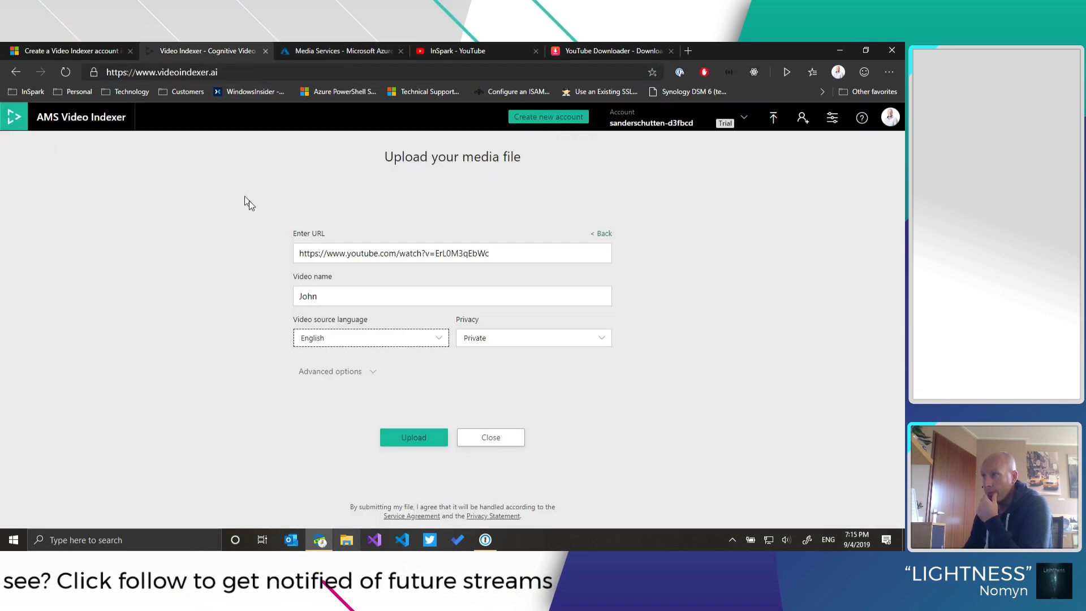
Set the source language to Auto detect and expand the advanced upload options
{"action": "left_click", "coordinate": [315, 339]}
{"action": "left_click", "coordinate": [322, 142]}
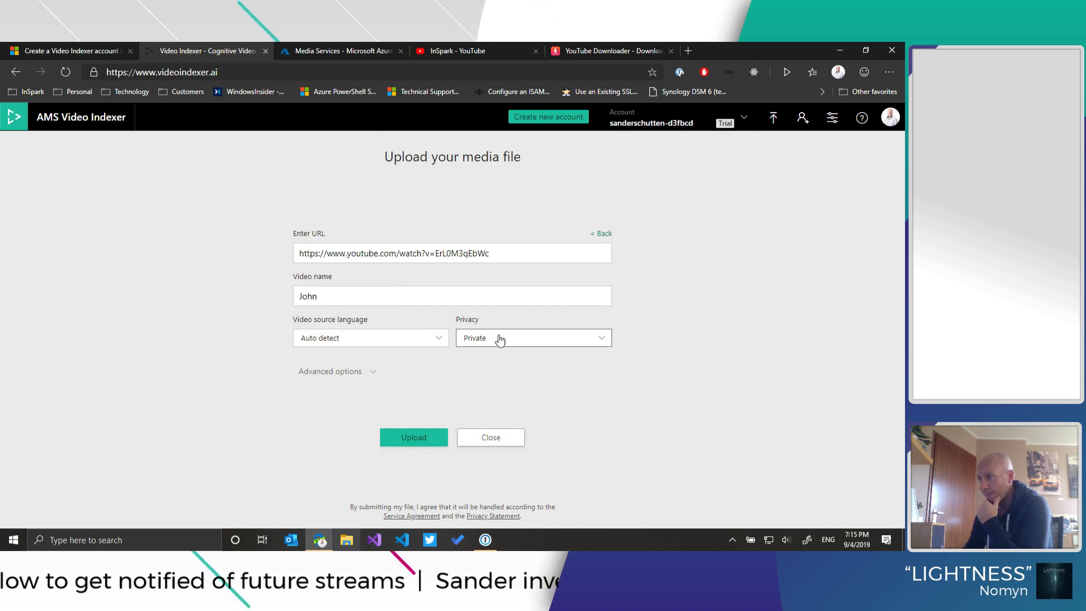
{"action": "left_click", "coordinate": [330, 371]}
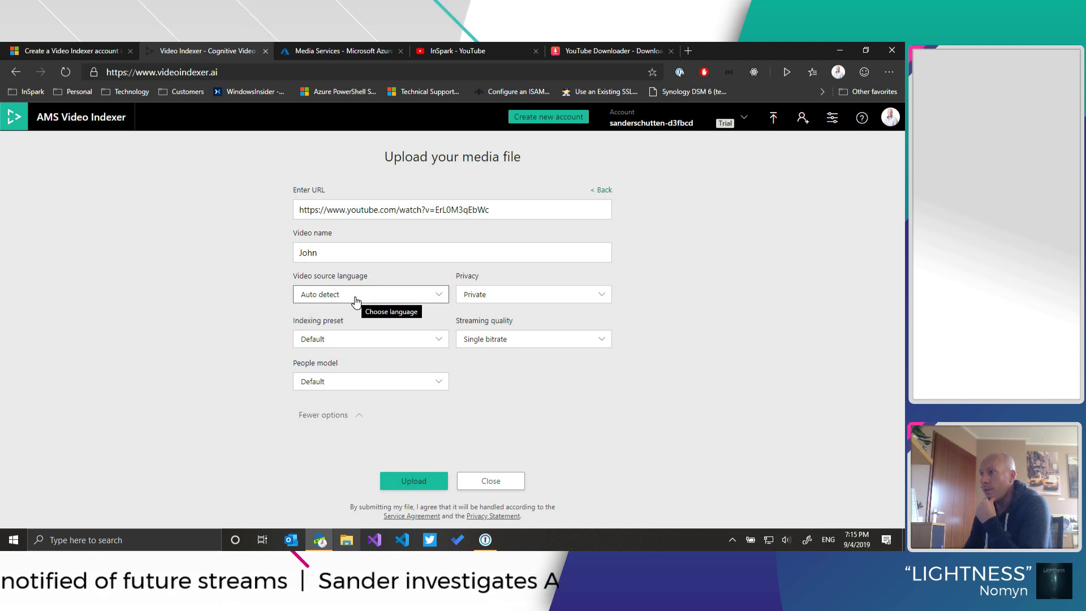
Keep Default for both the indexing preset and the people model
{"action": "left_click", "coordinate": [355, 342]}
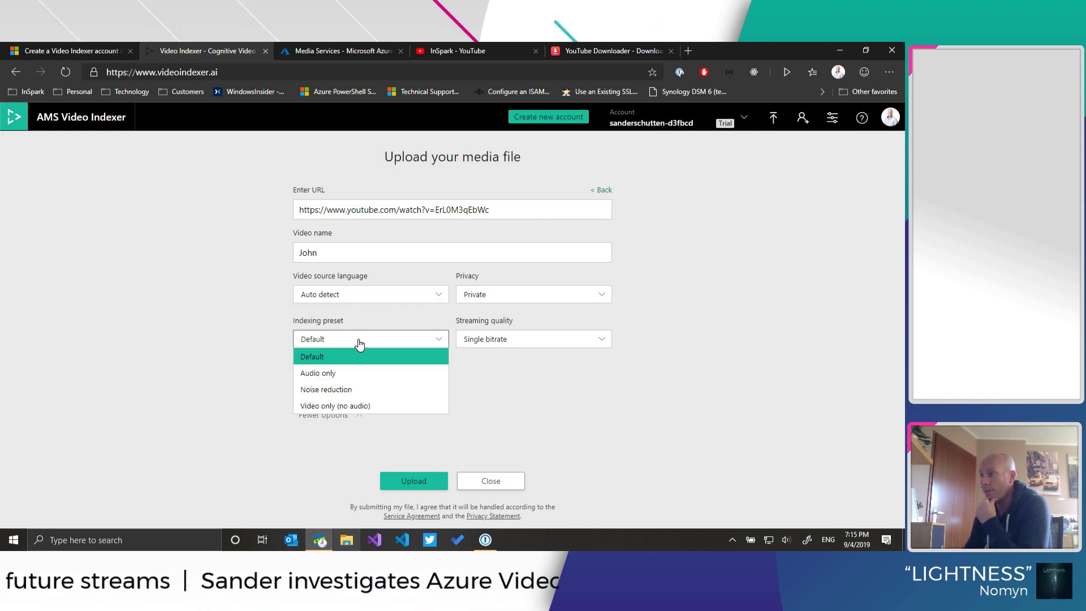
{"action": "left_click", "coordinate": [362, 343]}
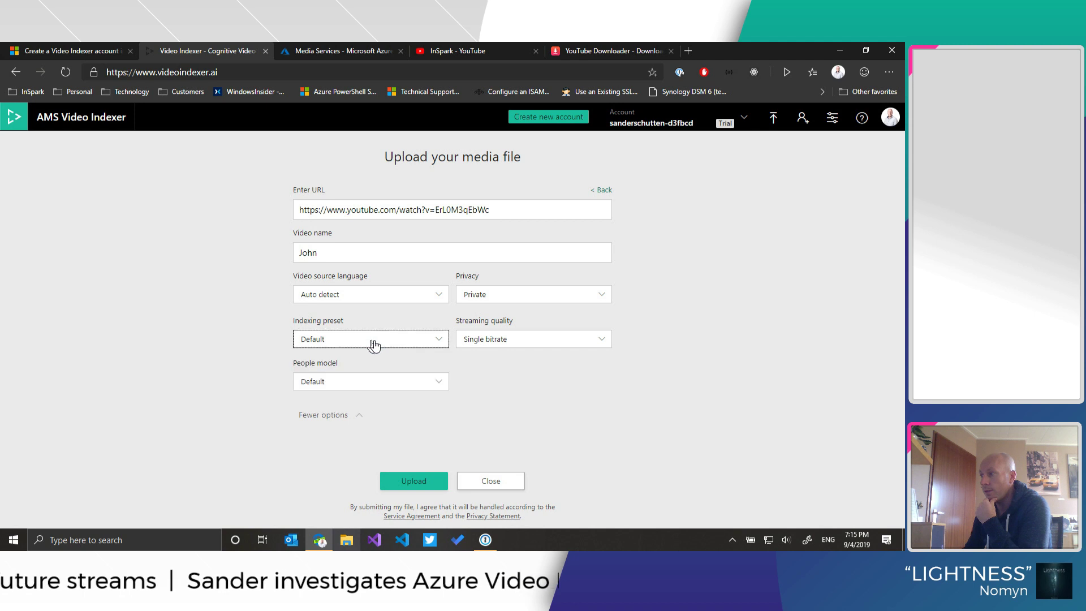
{"action": "left_click", "coordinate": [318, 388]}
{"action": "left_click", "coordinate": [320, 391]}
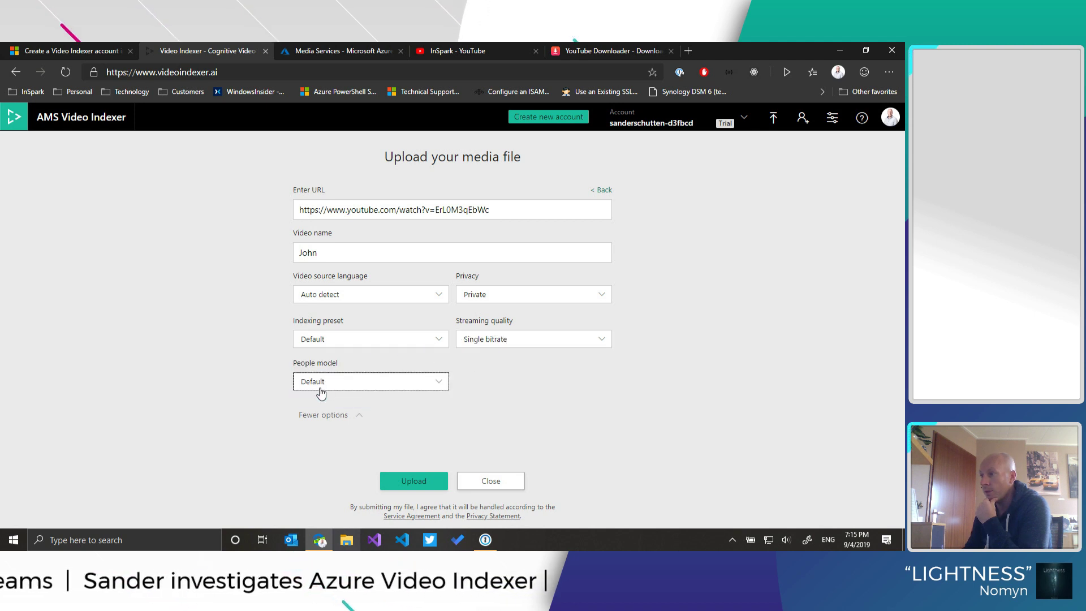
{"action": "double_click", "coordinate": [318, 363]}
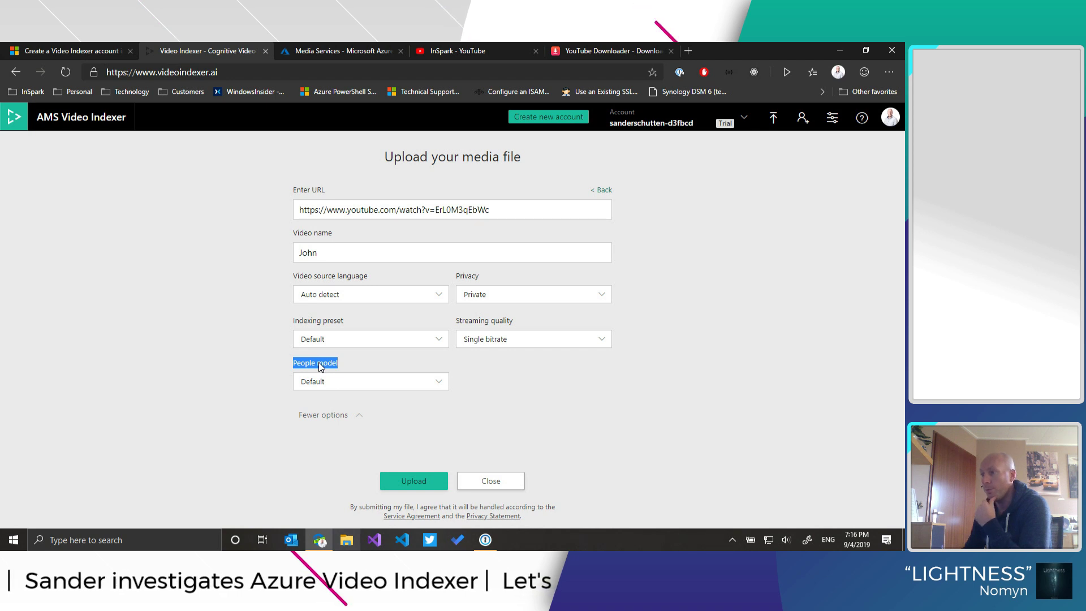
In the y2mate tab, replace the address with the search 'video indexer People model'
{"action": "left_click", "coordinate": [588, 48]}
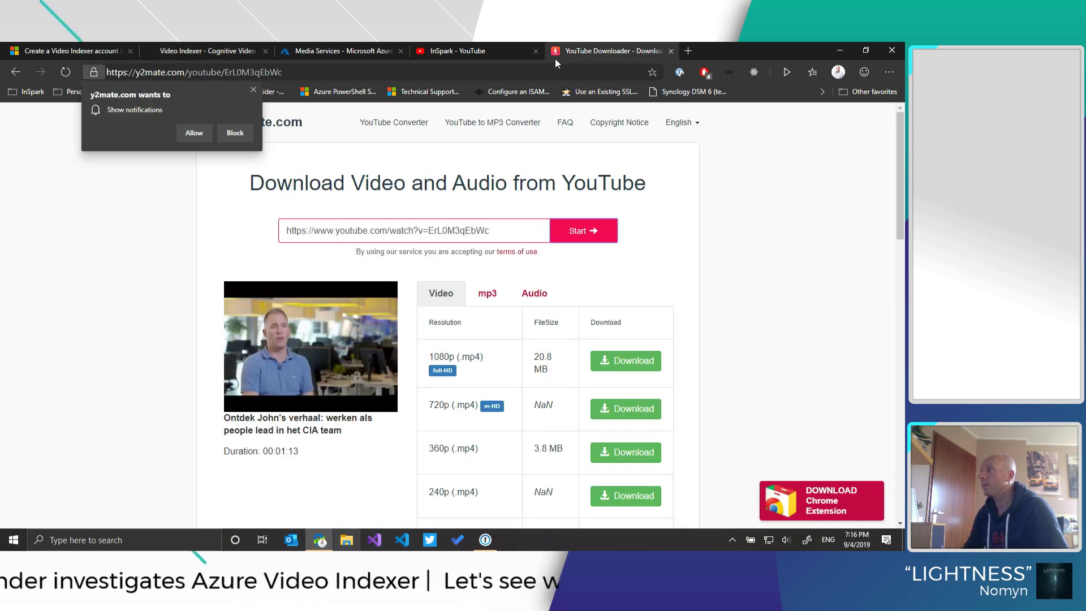
{"action": "left_click", "coordinate": [553, 72]}
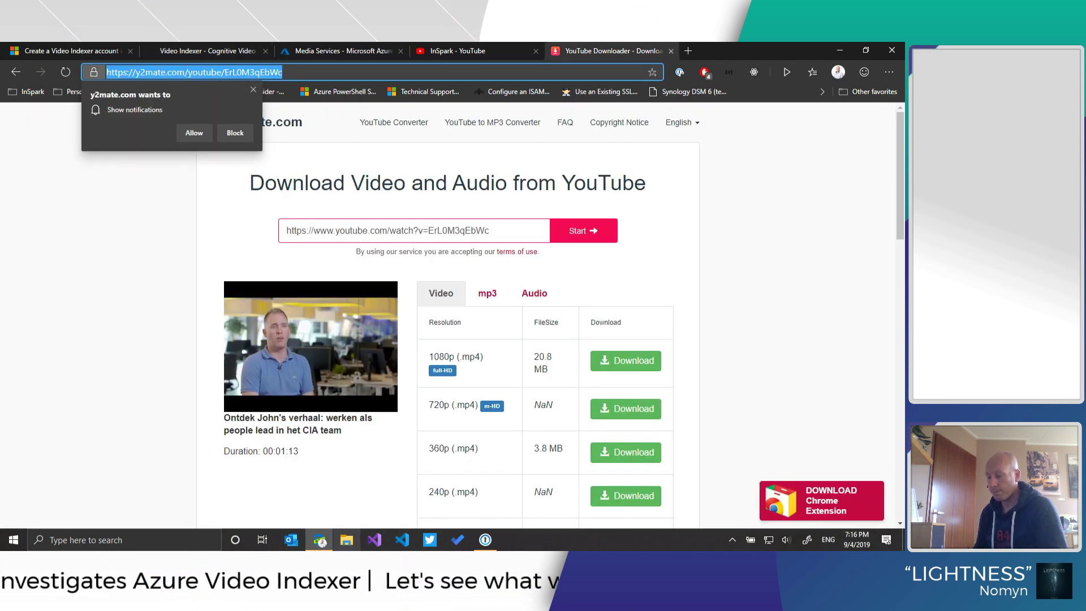
{"action": "key", "text": "BackSpace"}
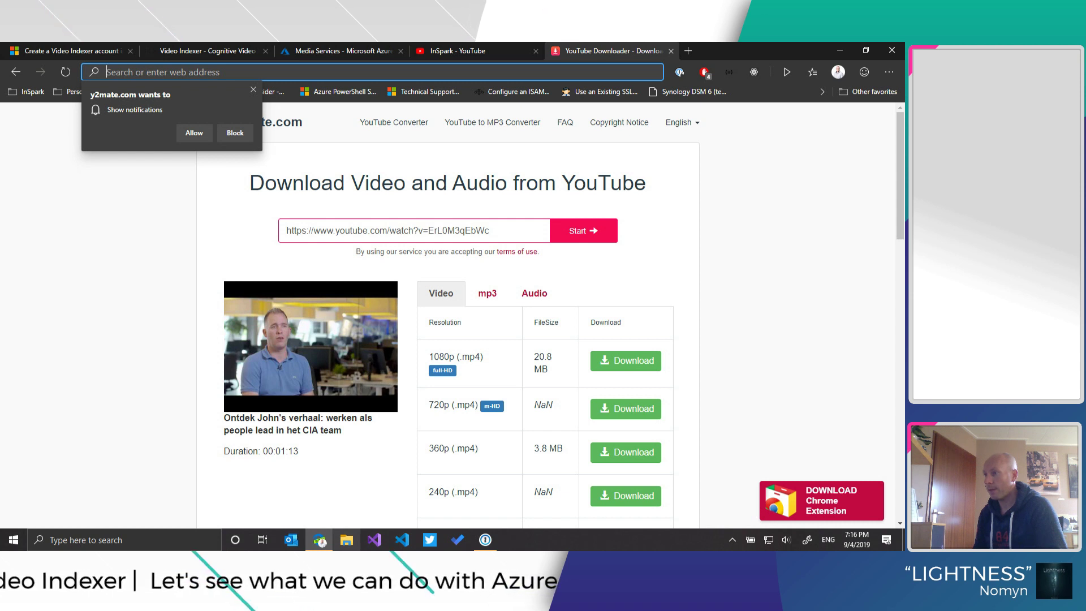
{"action": "type", "text": "video indexer People model"}
Run the Bing search and open the Docs article 'Customize a Person model with the Video Indexer website'
{"action": "key", "text": "Return"}
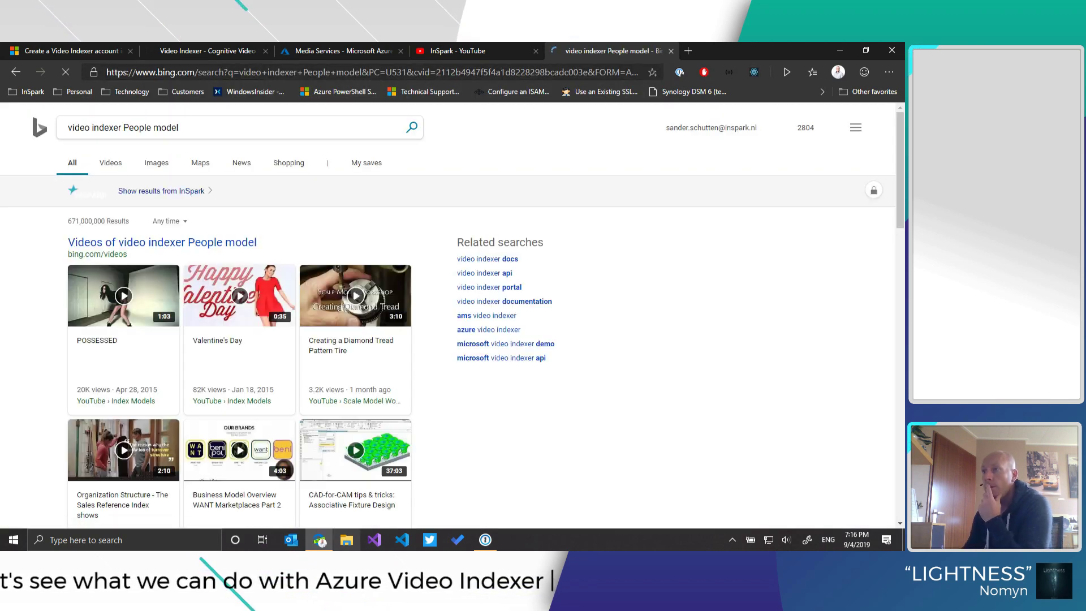
{"action": "scroll", "coordinate": [40, 315], "scroll_direction": "down", "scroll_amount": 5}
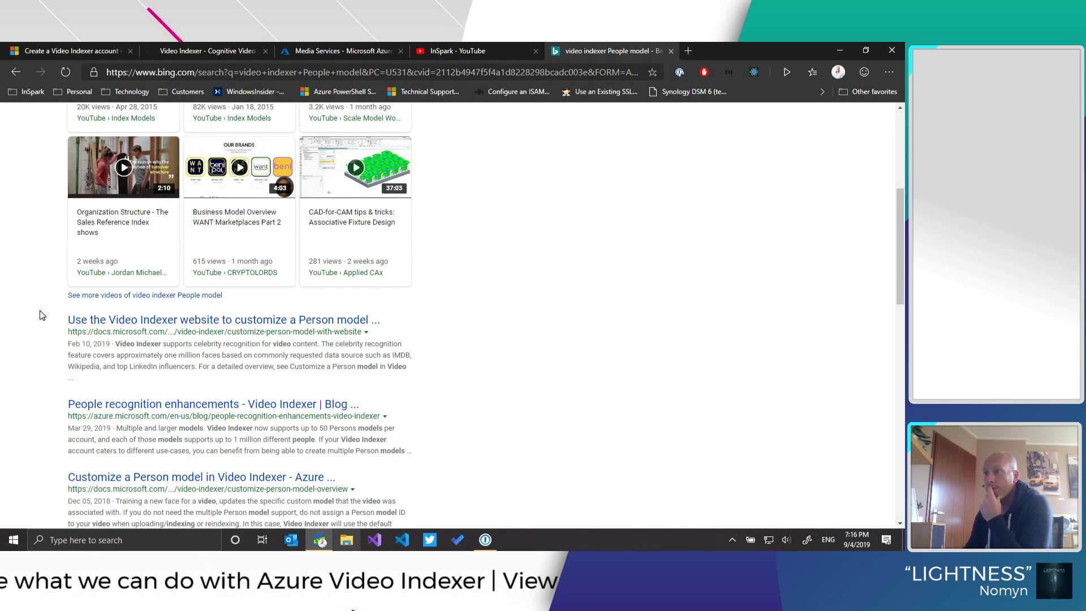
{"action": "scroll", "coordinate": [39, 315], "scroll_direction": "down", "scroll_amount": 1}
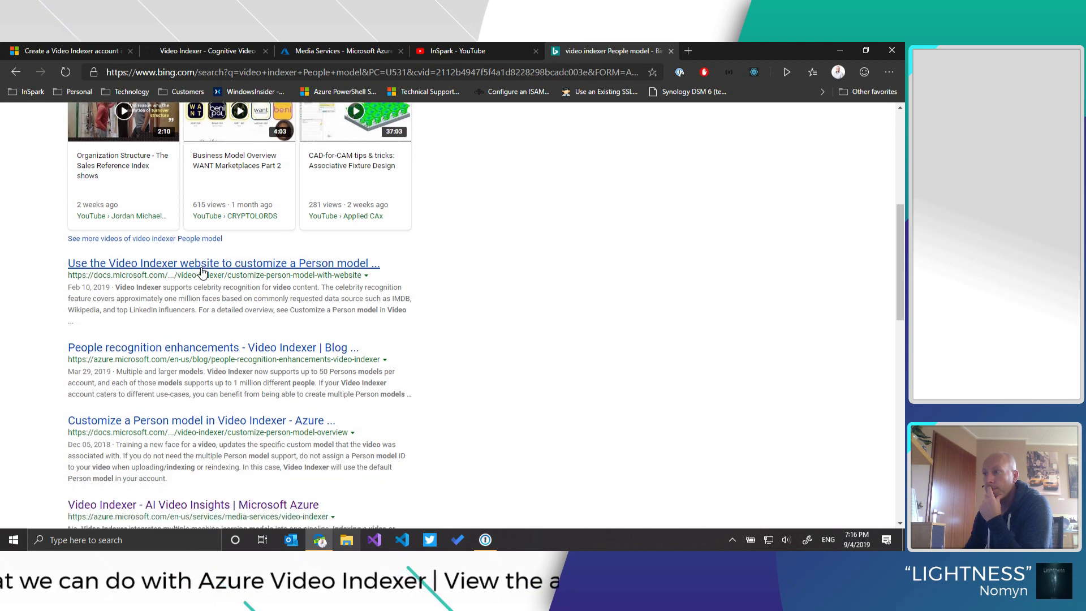
{"action": "left_click", "coordinate": [213, 266]}
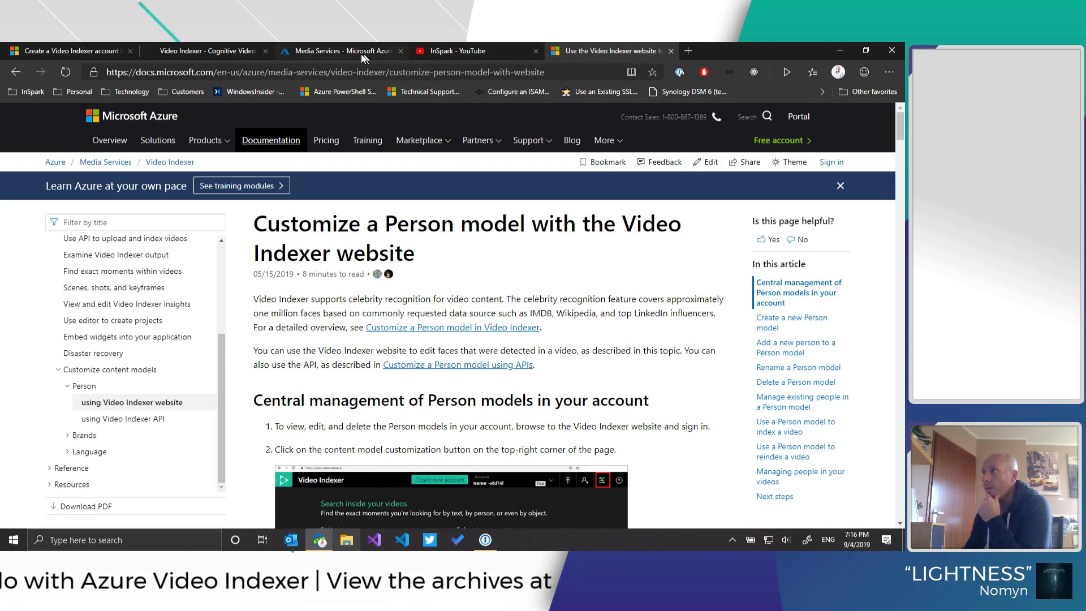
{"action": "left_click", "coordinate": [327, 53]}
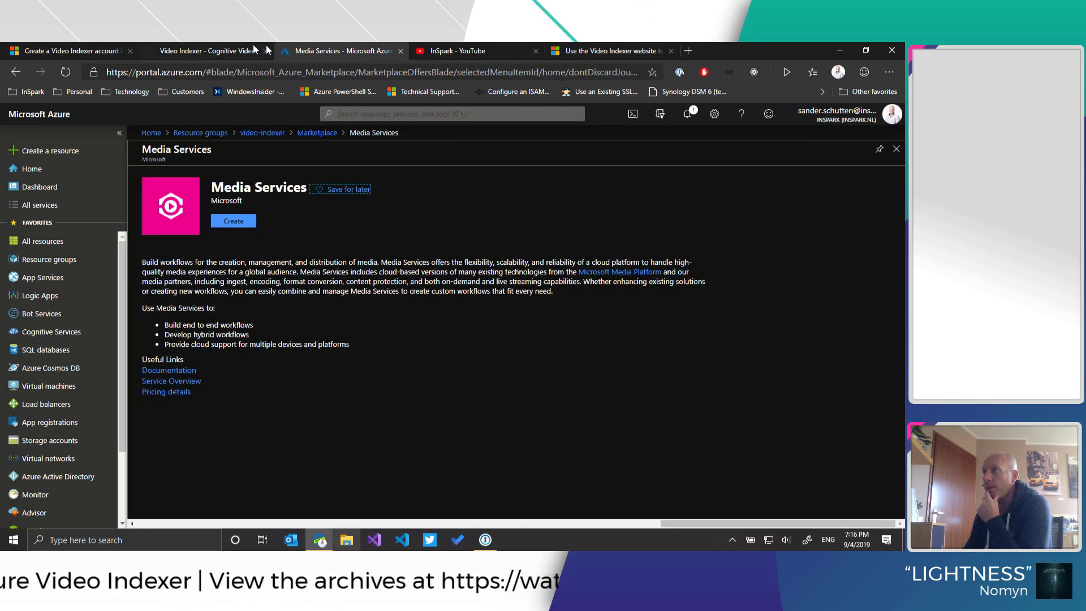
Submit the YouTube link upload from the Video Indexer form
{"action": "left_click", "coordinate": [219, 50]}
{"action": "left_click", "coordinate": [434, 479]}
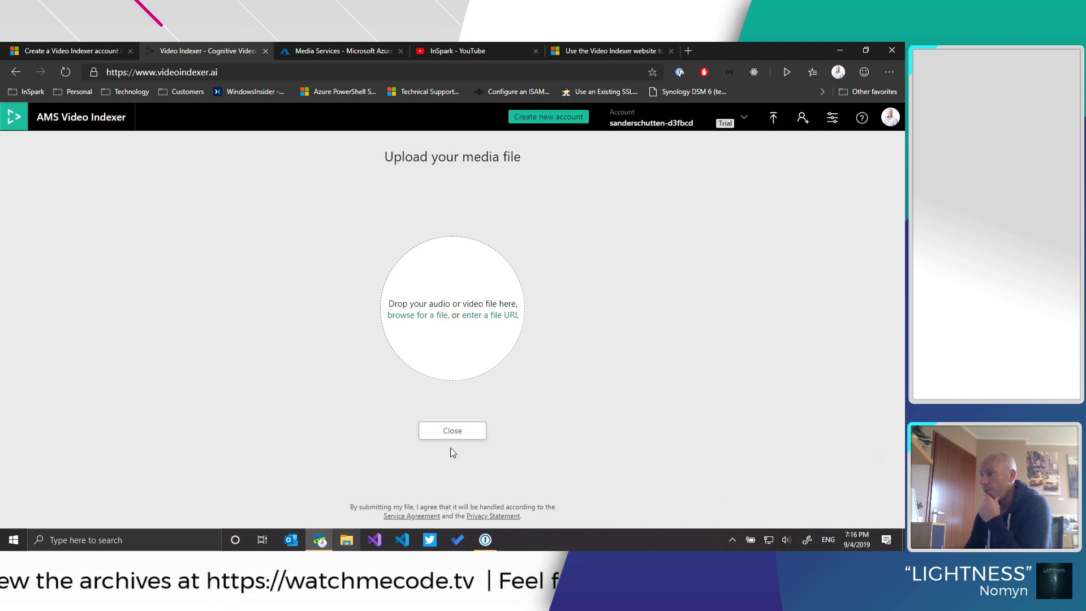
{"action": "left_click", "coordinate": [459, 53]}
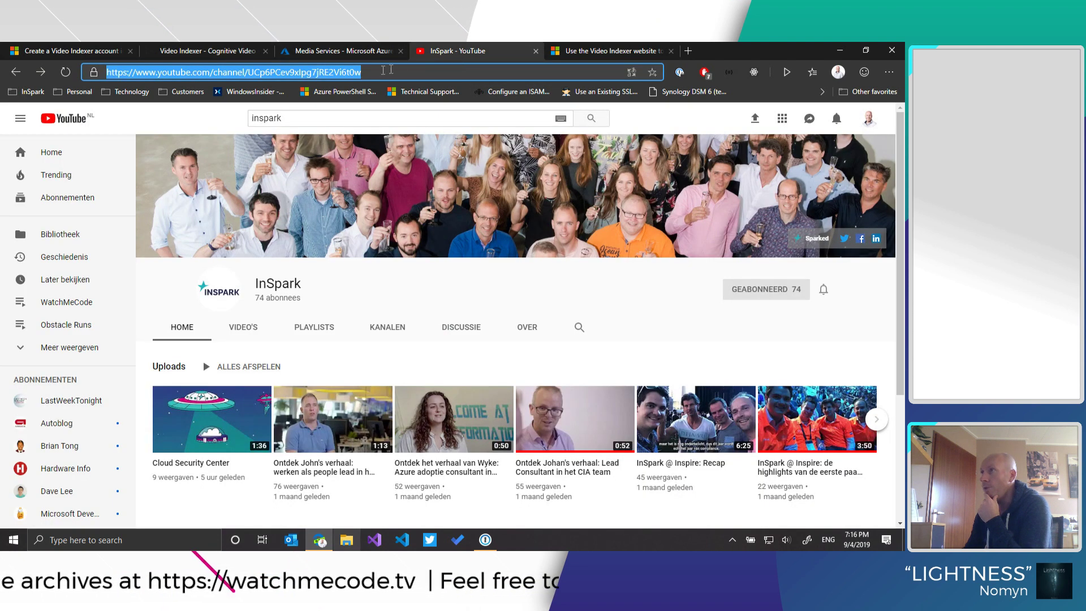
{"action": "left_click", "coordinate": [148, 73]}
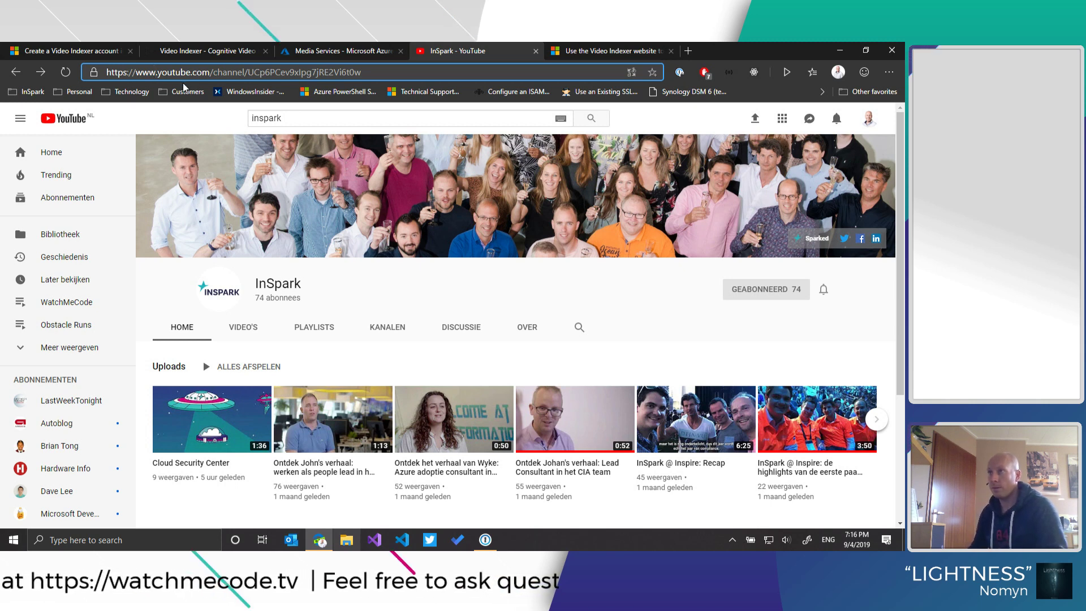
{"action": "type", "text": "pp."}
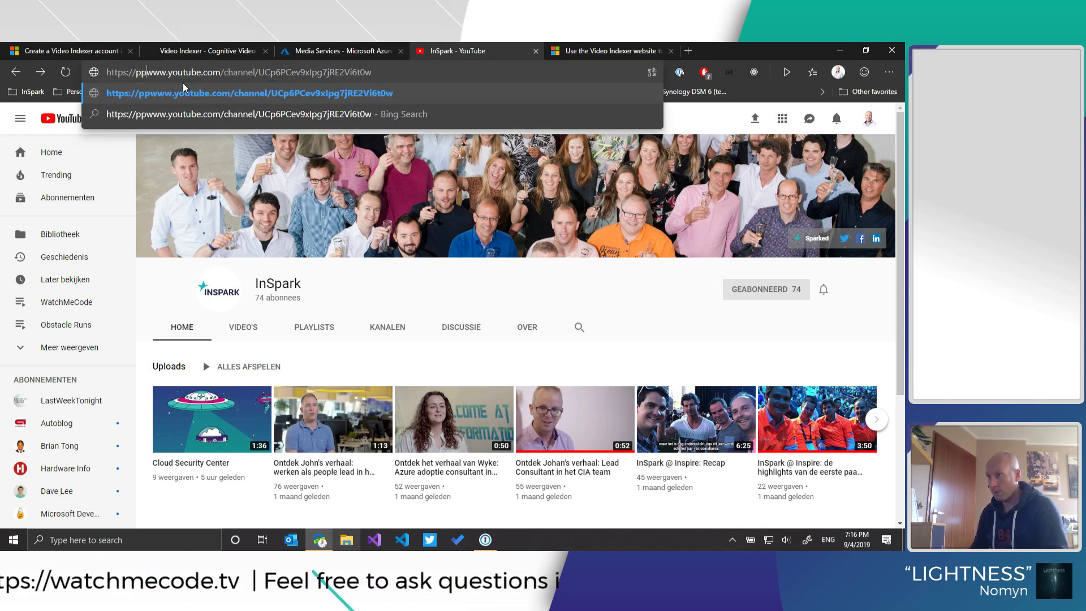
{"action": "key", "text": "Return"}
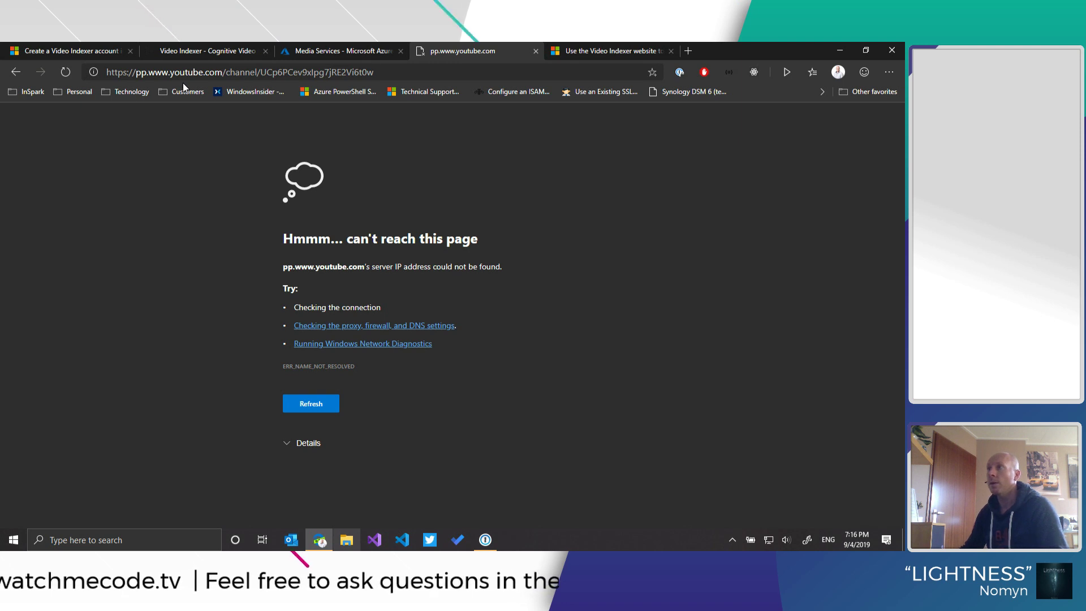
{"action": "left_click", "coordinate": [152, 80]}
{"action": "left_click", "coordinate": [15, 73]}
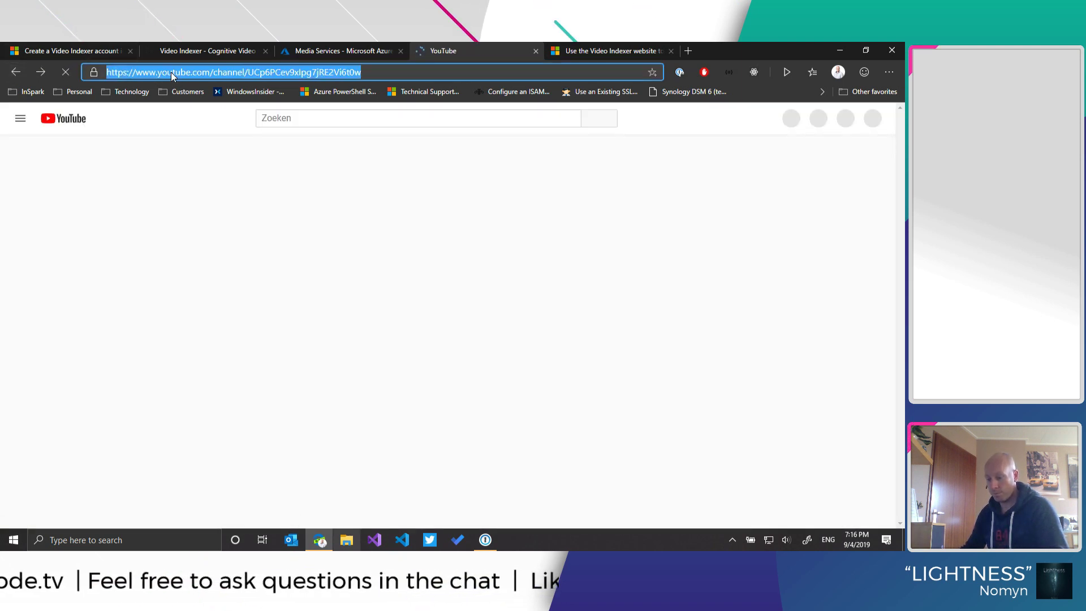
{"action": "left_click", "coordinate": [690, 52]}
Search 'youtube downloader', open y2mate.com, and run it on the pasted InSpark channel link
{"action": "type", "text": "tu"}
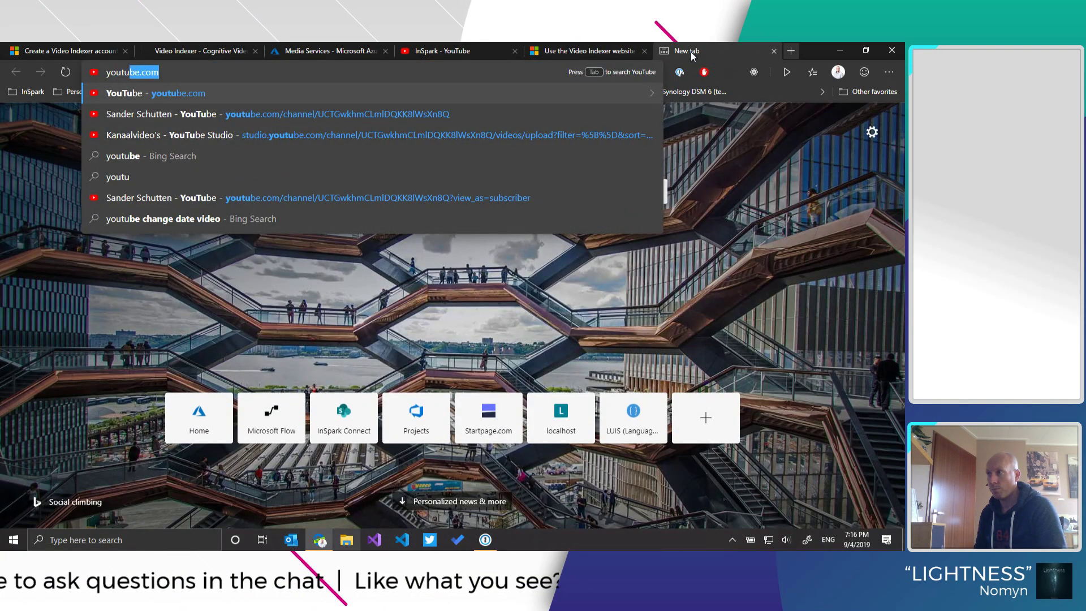
{"action": "type", "text": "be down"}
{"action": "key", "text": "Return"}
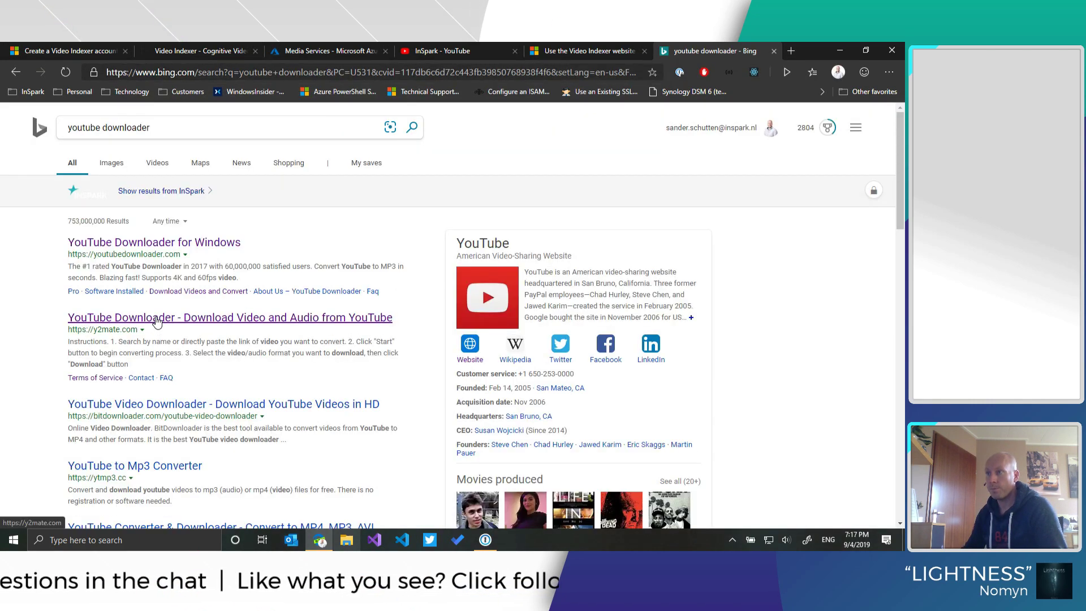
{"action": "left_click", "coordinate": [157, 321]}
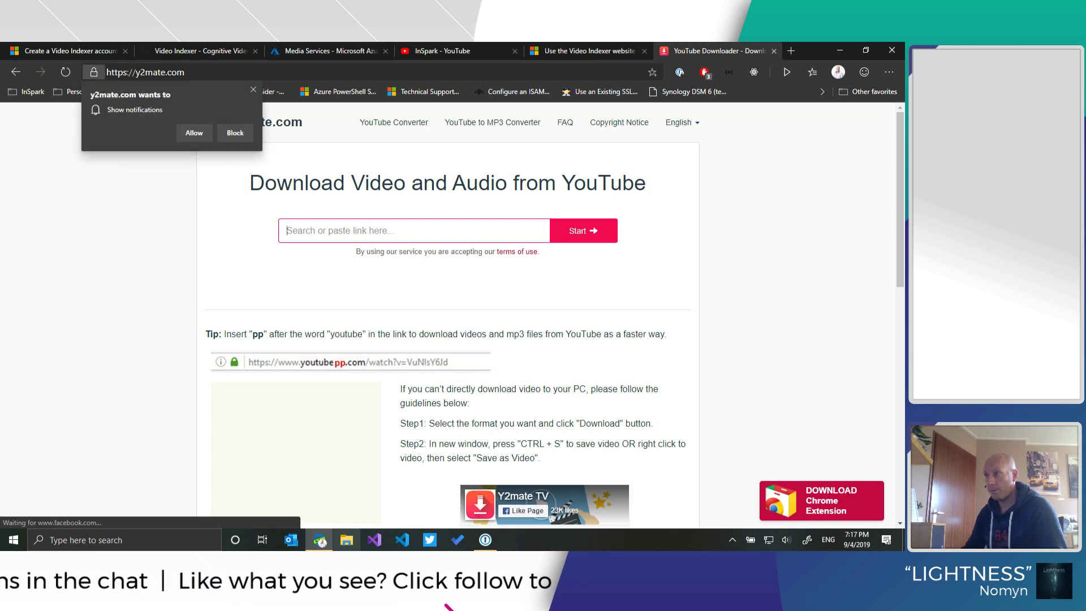
{"action": "type", "text": "https://www.youtube.com/channel/UCp6PCev9xlpg7jRE2Vi6t0w"}
{"action": "left_click", "coordinate": [616, 240]}
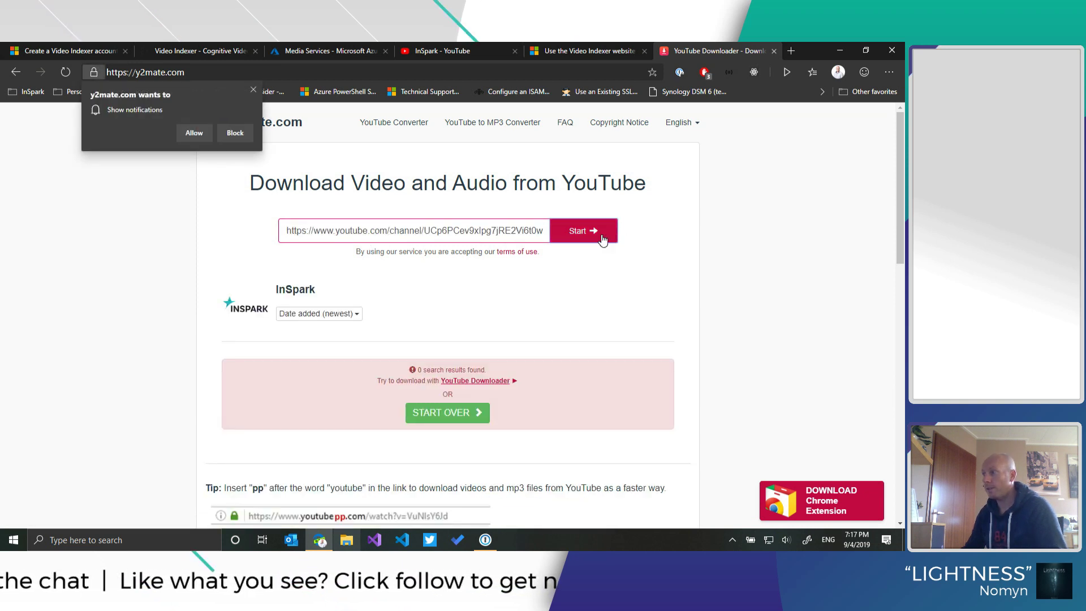
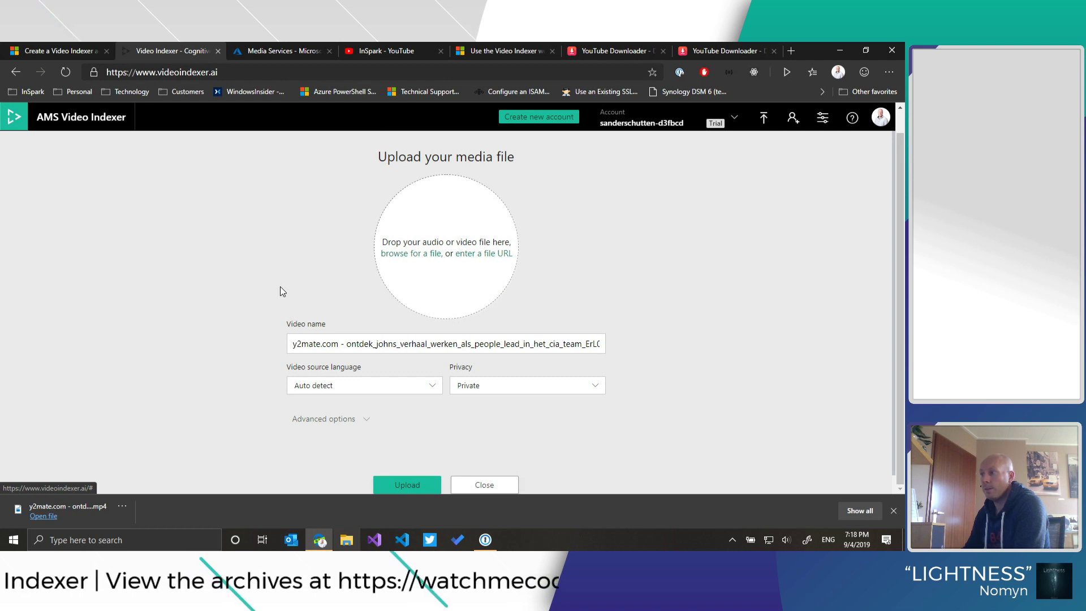
Set the video source language to English and attempt the upload
{"action": "left_click", "coordinate": [311, 365]}
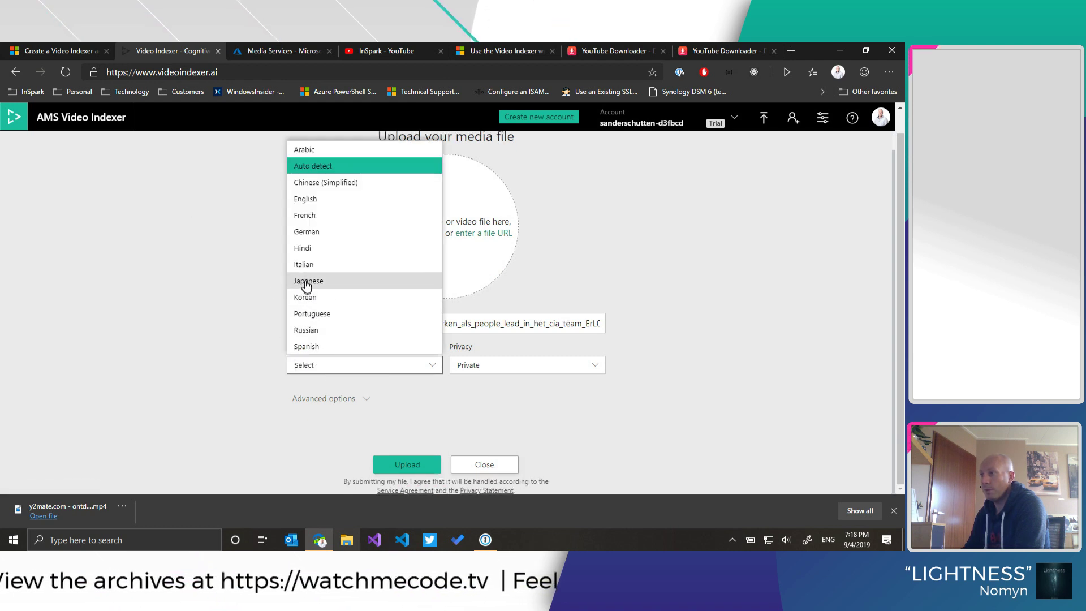
{"action": "left_click", "coordinate": [306, 199]}
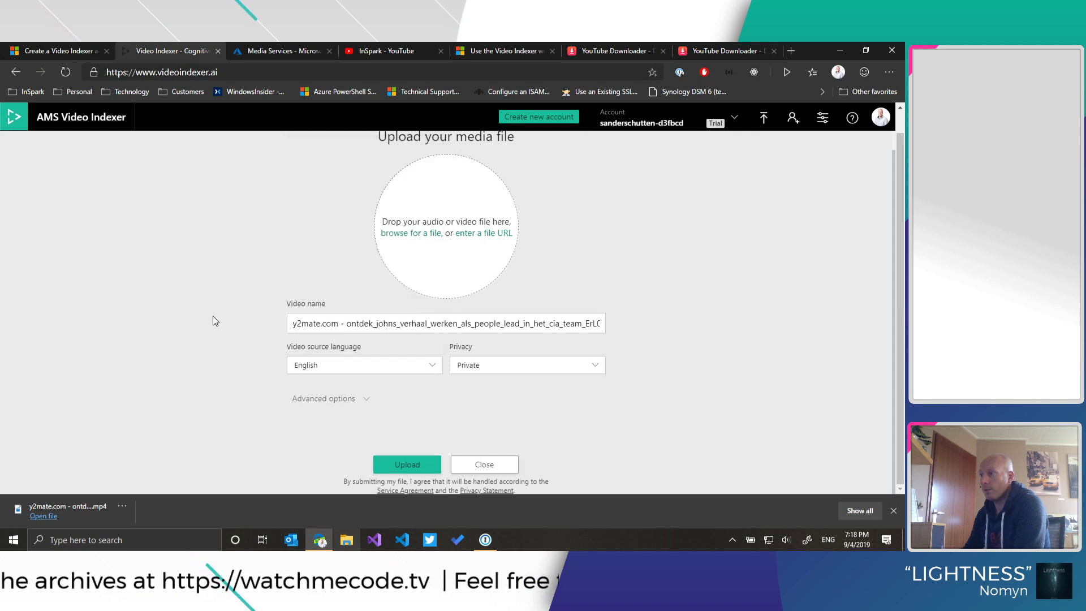
{"action": "left_click", "coordinate": [407, 464]}
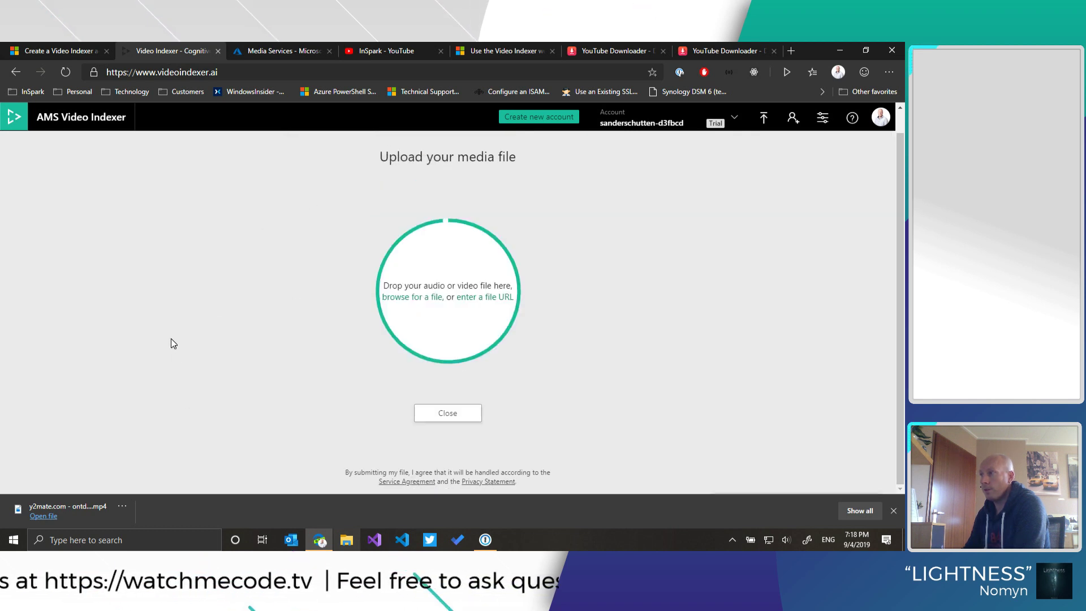
Dismiss the input-values error and the downloads bar, and close the upload form
{"action": "left_click", "coordinate": [746, 444]}
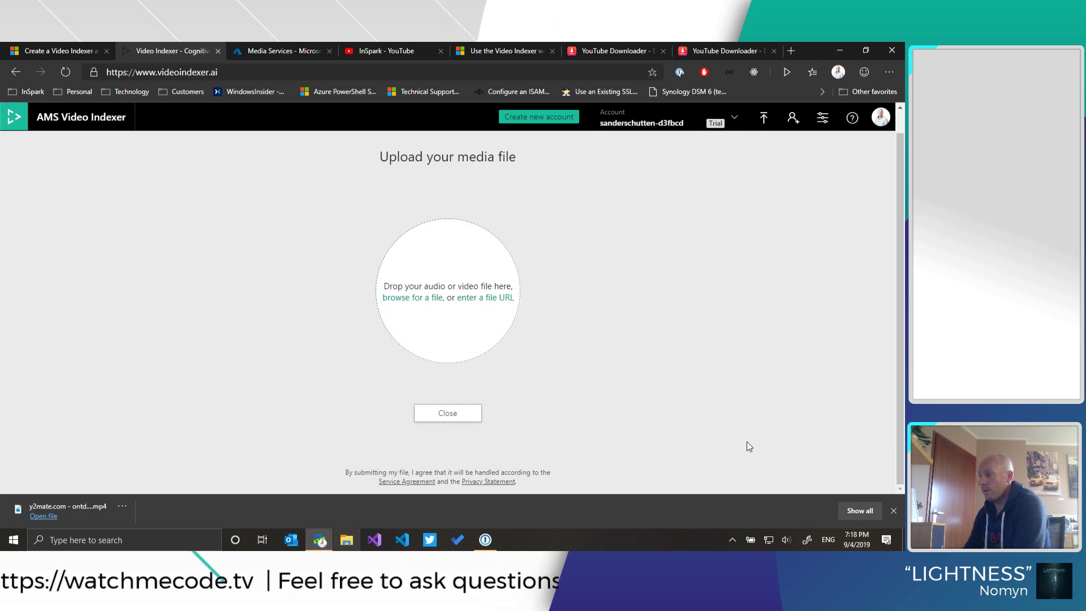
{"action": "left_click", "coordinate": [894, 511]}
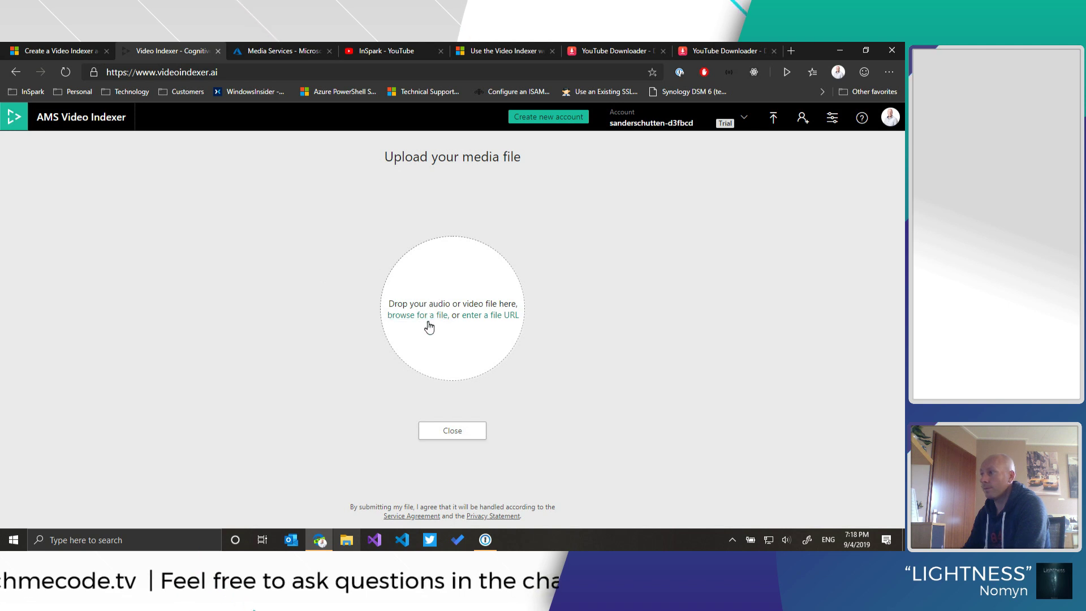
{"action": "left_click", "coordinate": [452, 431]}
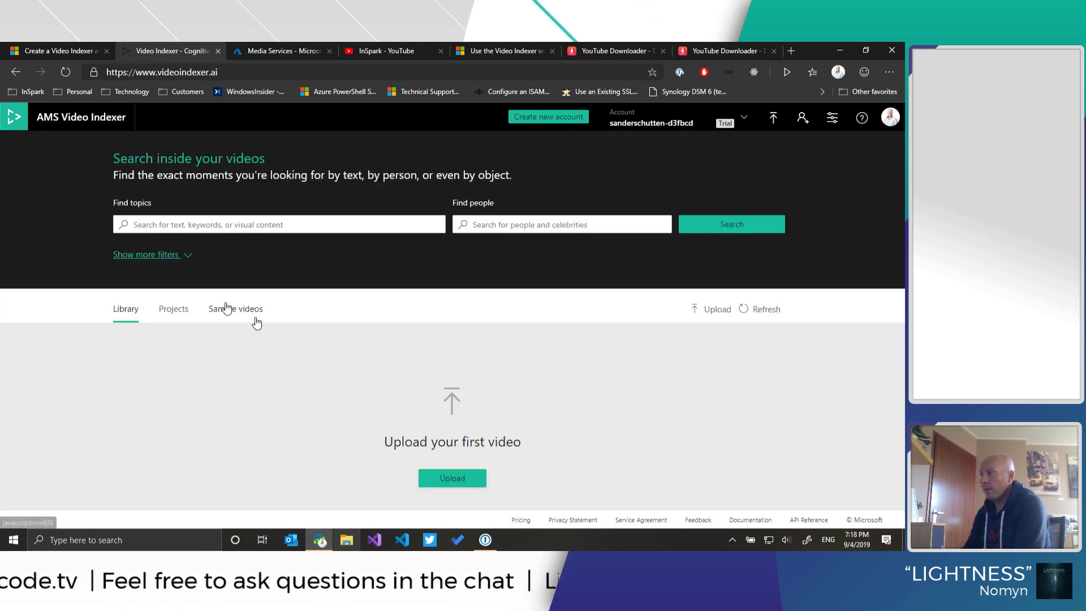
{"action": "left_click", "coordinate": [386, 50]}
Go to the YouTube home page and scroll through the recommended videos
{"action": "left_click", "coordinate": [59, 154]}
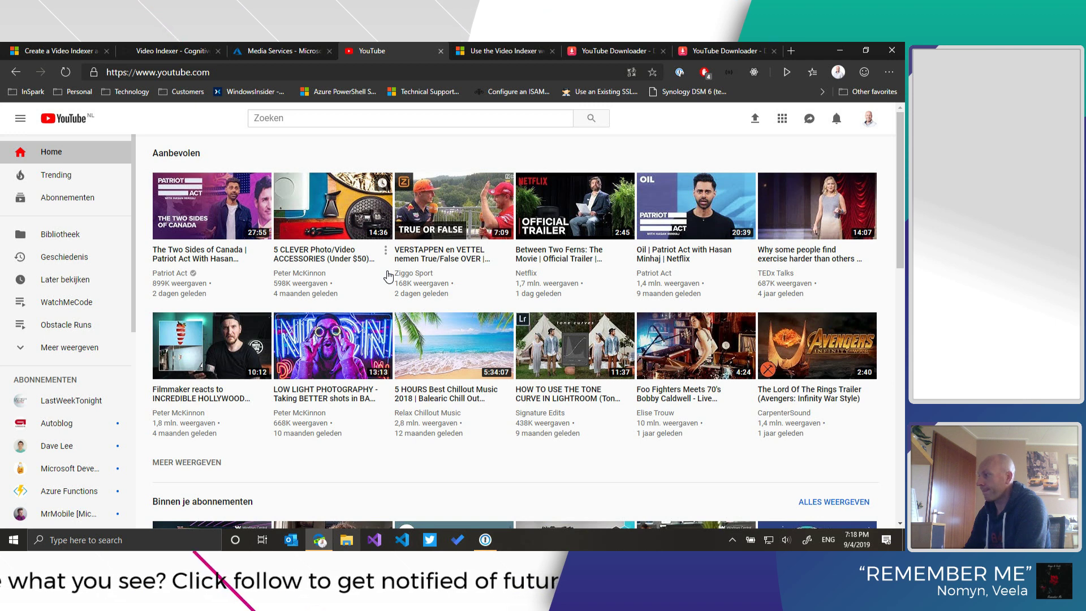
{"action": "scroll", "coordinate": [388, 276], "scroll_direction": "down", "scroll_amount": 4}
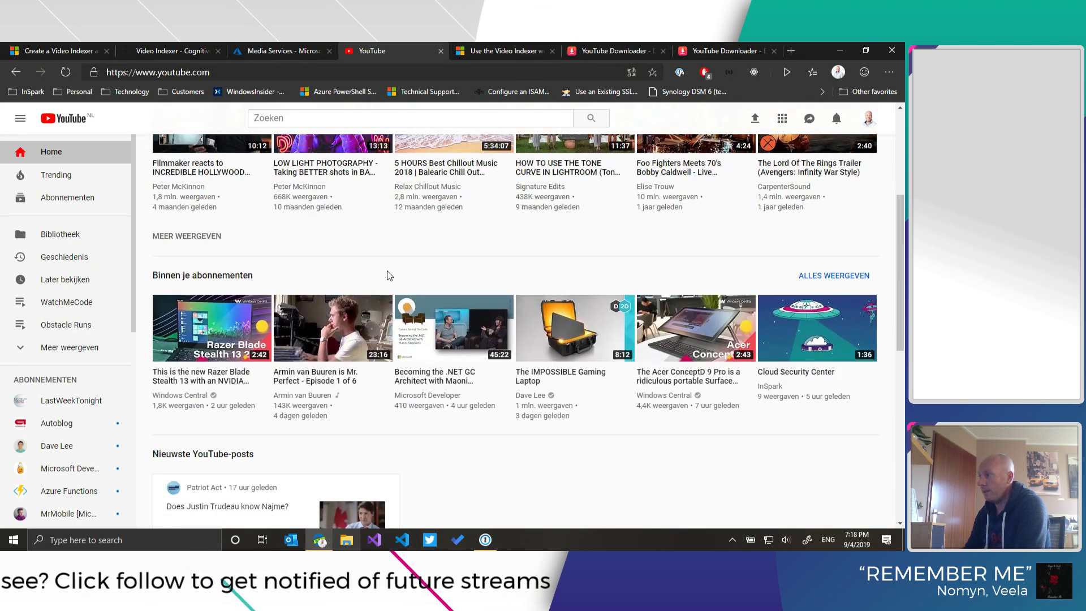
{"action": "scroll", "coordinate": [388, 276], "scroll_direction": "down", "scroll_amount": 5}
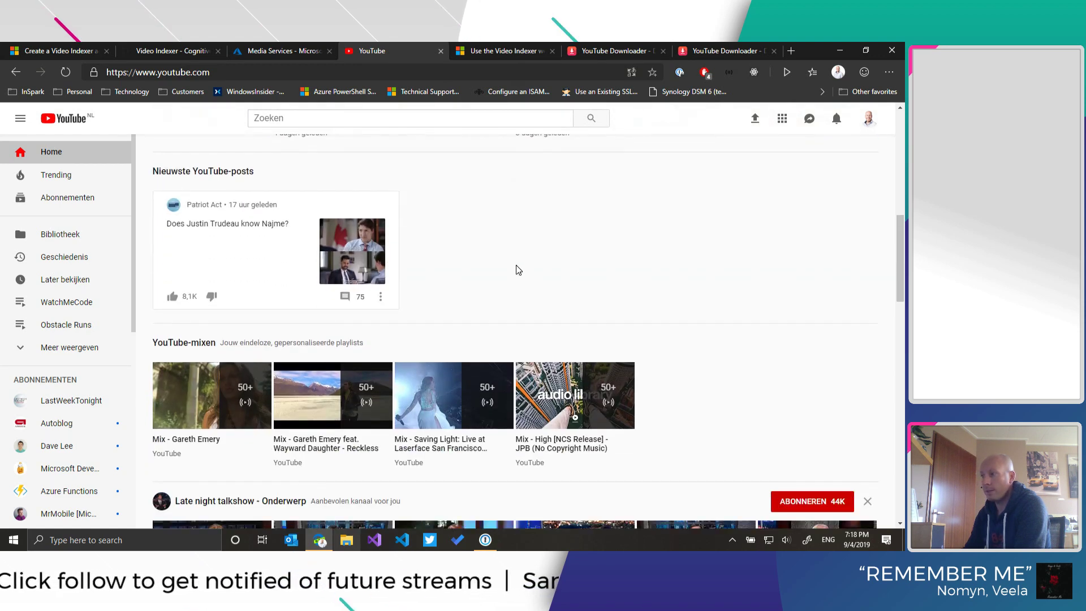
{"action": "scroll", "coordinate": [549, 246], "scroll_direction": "down", "scroll_amount": 4}
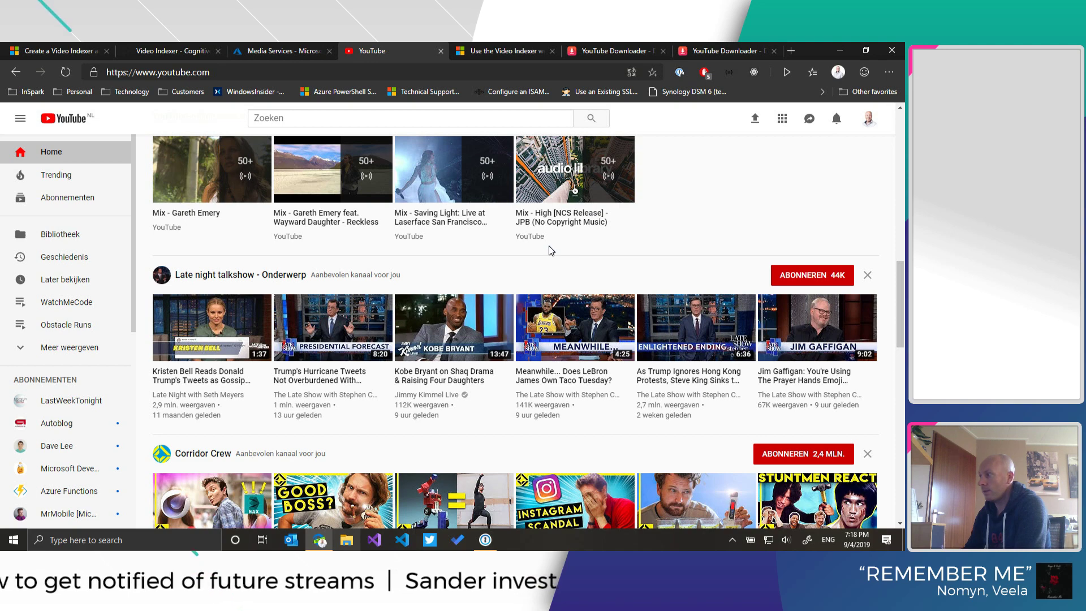
{"action": "scroll", "coordinate": [549, 249], "scroll_direction": "down", "scroll_amount": 5}
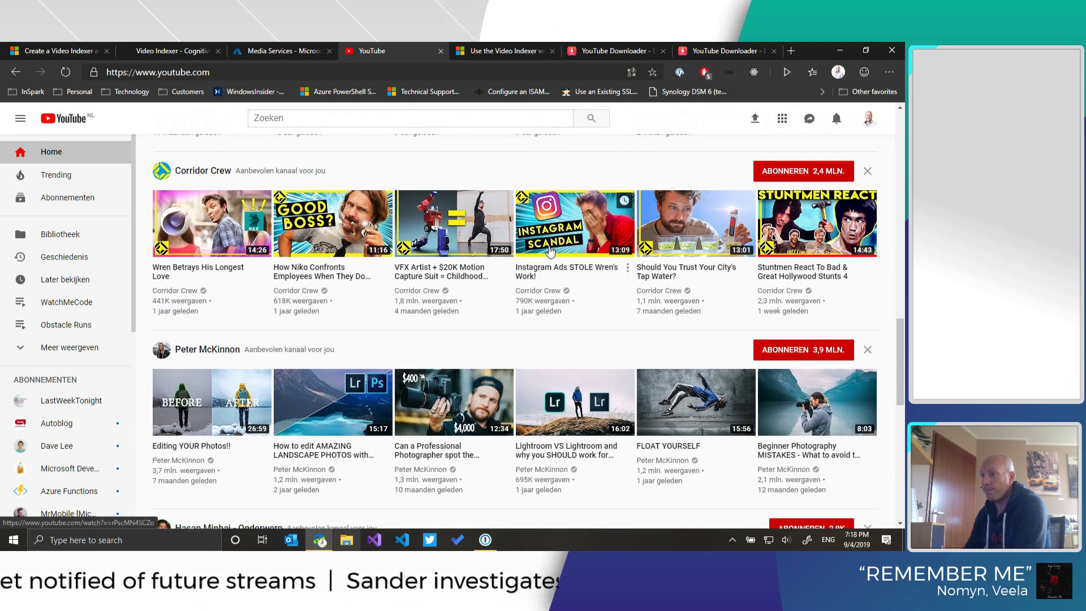
{"action": "scroll", "coordinate": [550, 251], "scroll_direction": "down", "scroll_amount": 3}
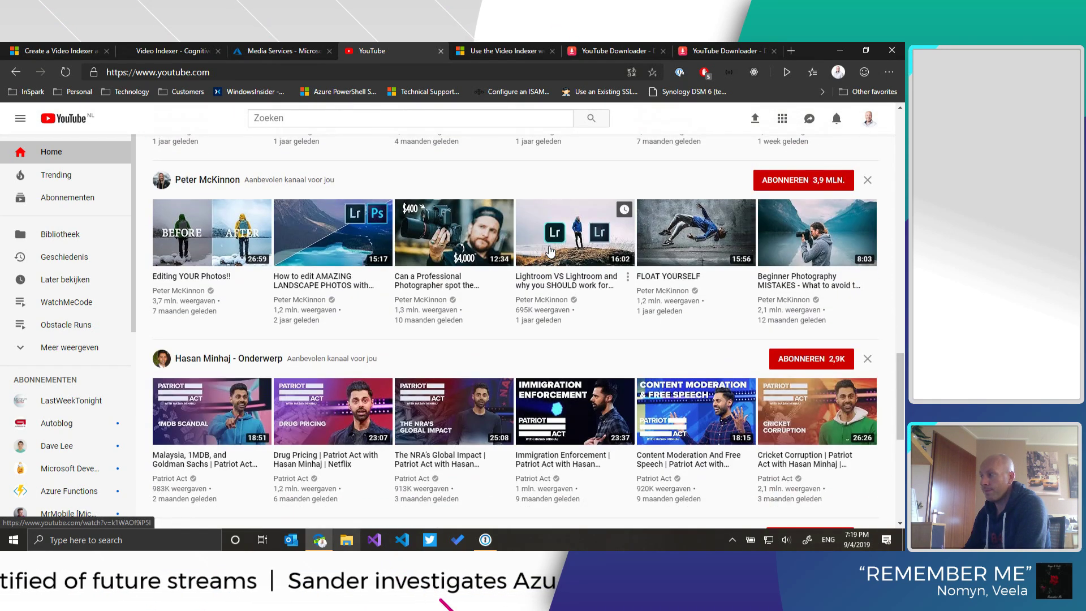
{"action": "scroll", "coordinate": [550, 250], "scroll_direction": "down", "scroll_amount": 3}
{"action": "scroll", "coordinate": [550, 251], "scroll_direction": "down", "scroll_amount": 4}
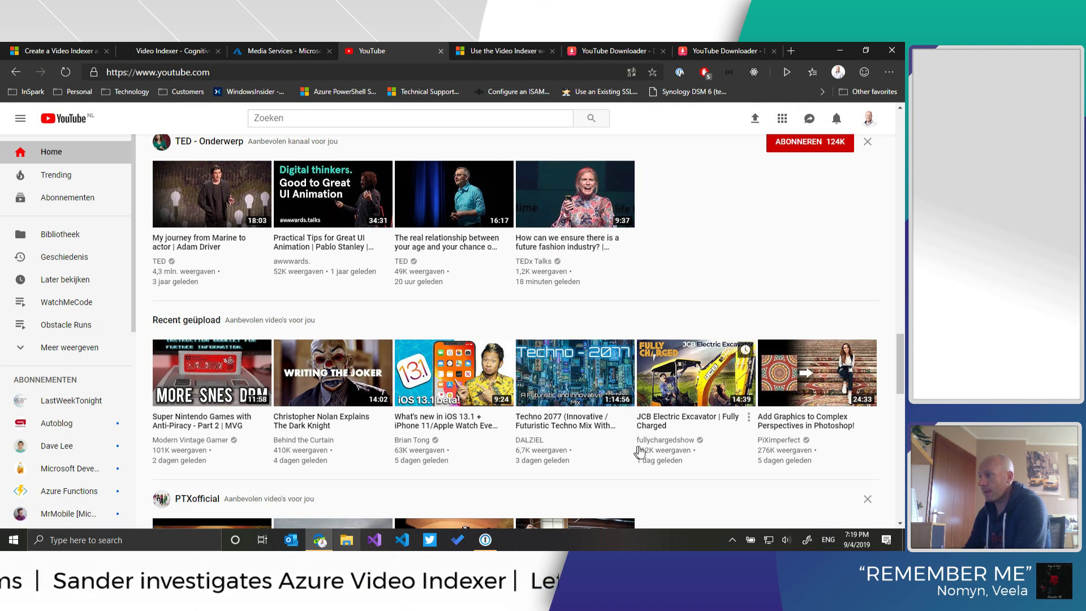
{"action": "scroll", "coordinate": [582, 444], "scroll_direction": "down", "scroll_amount": 2}
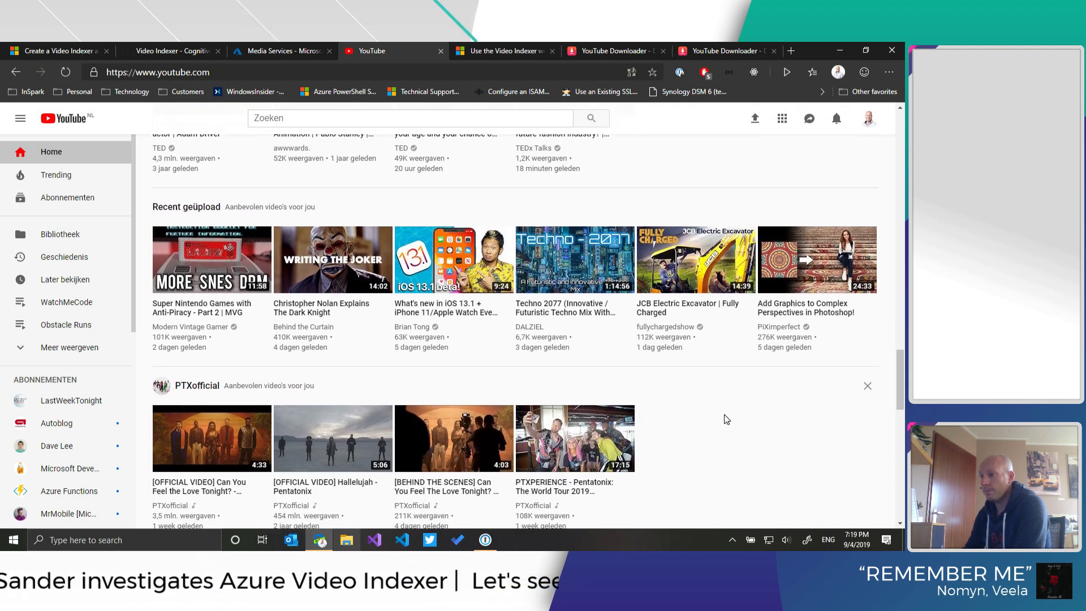
{"action": "scroll", "coordinate": [728, 418], "scroll_direction": "down", "scroll_amount": 15}
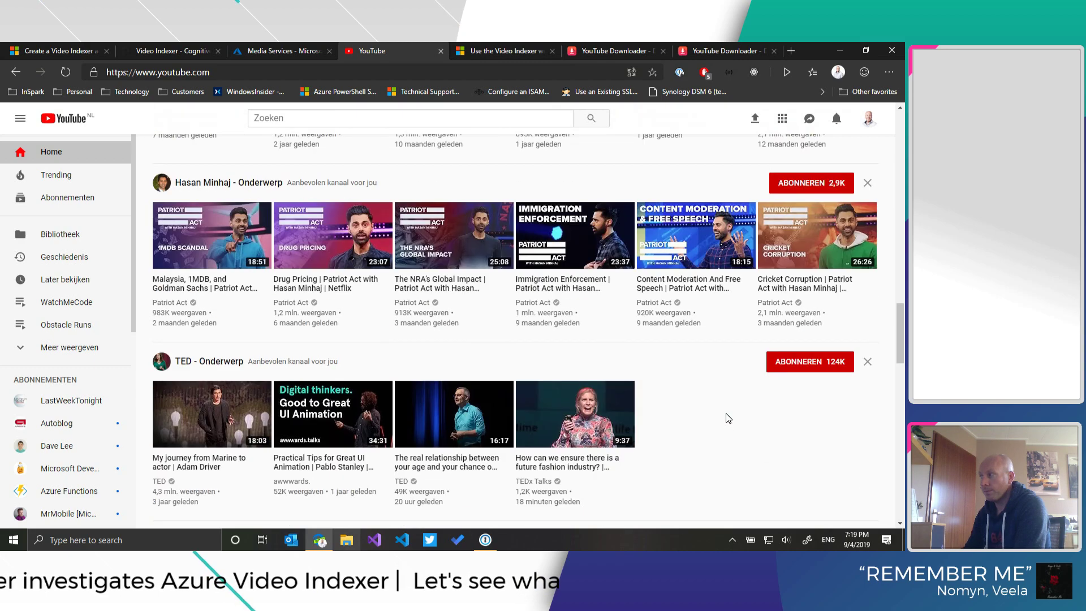
{"action": "scroll", "coordinate": [718, 408], "scroll_direction": "up", "scroll_amount": 3}
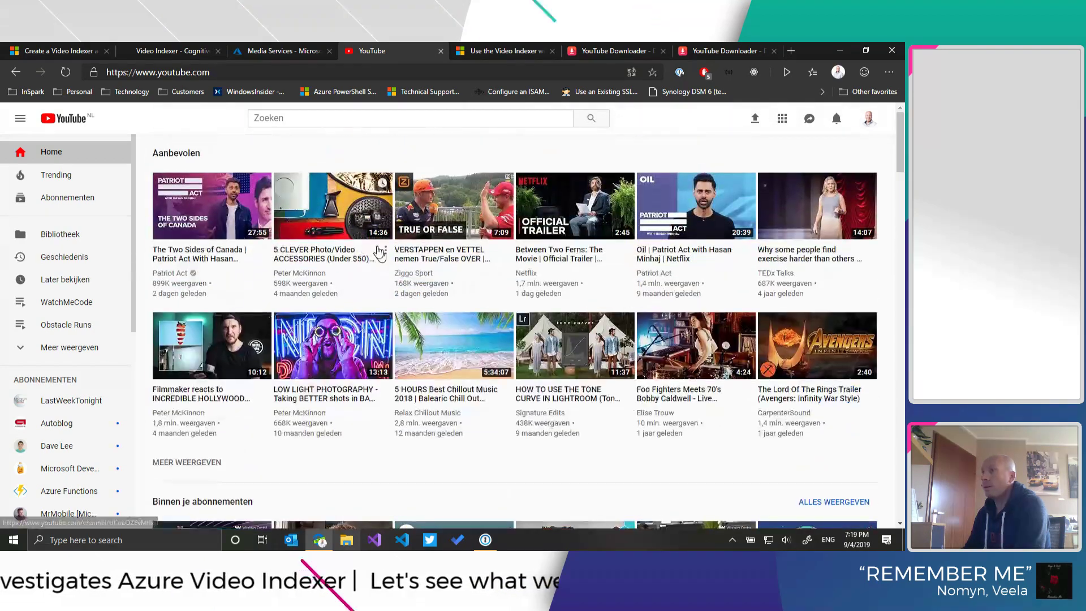
Search 'the joker trailer', open JOKER - Final Trailer, pause it and select its URL
{"action": "left_click", "coordinate": [297, 119]}
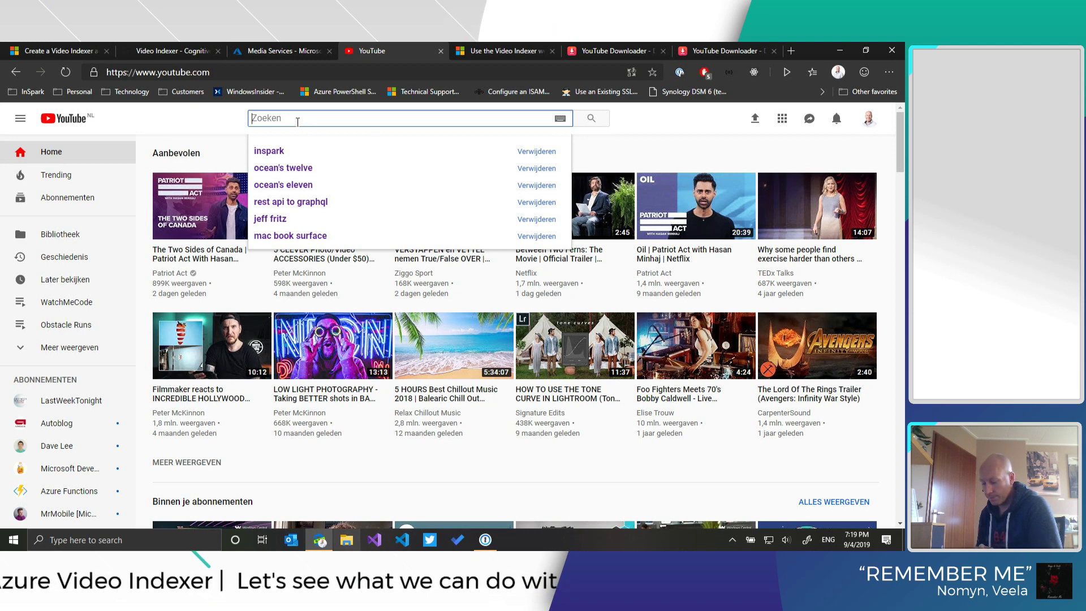
{"action": "type", "text": "the "}
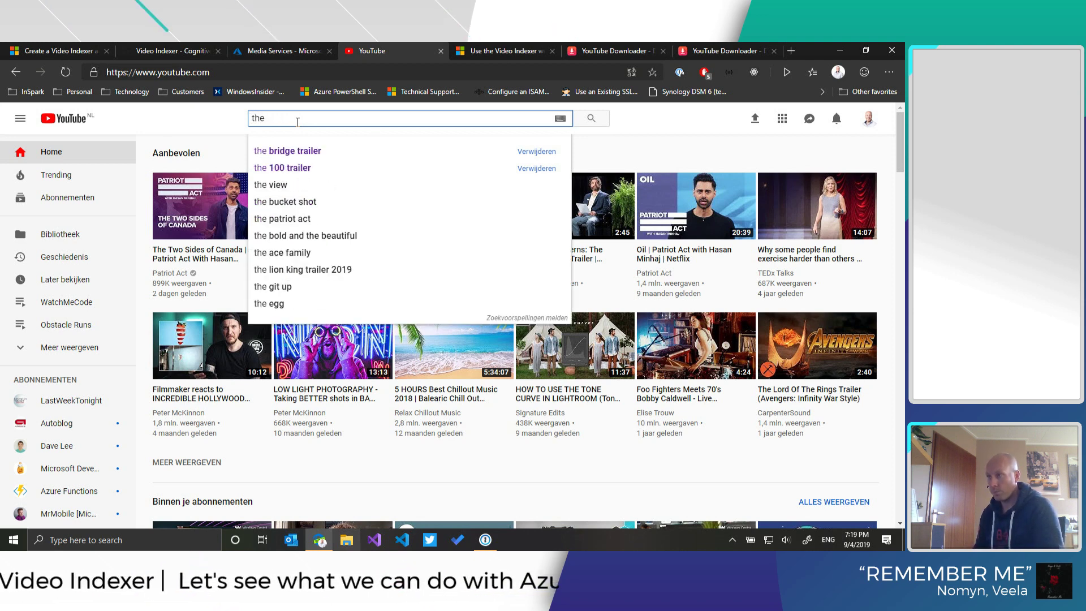
{"action": "type", "text": "joker trailer"}
{"action": "key", "text": "Return"}
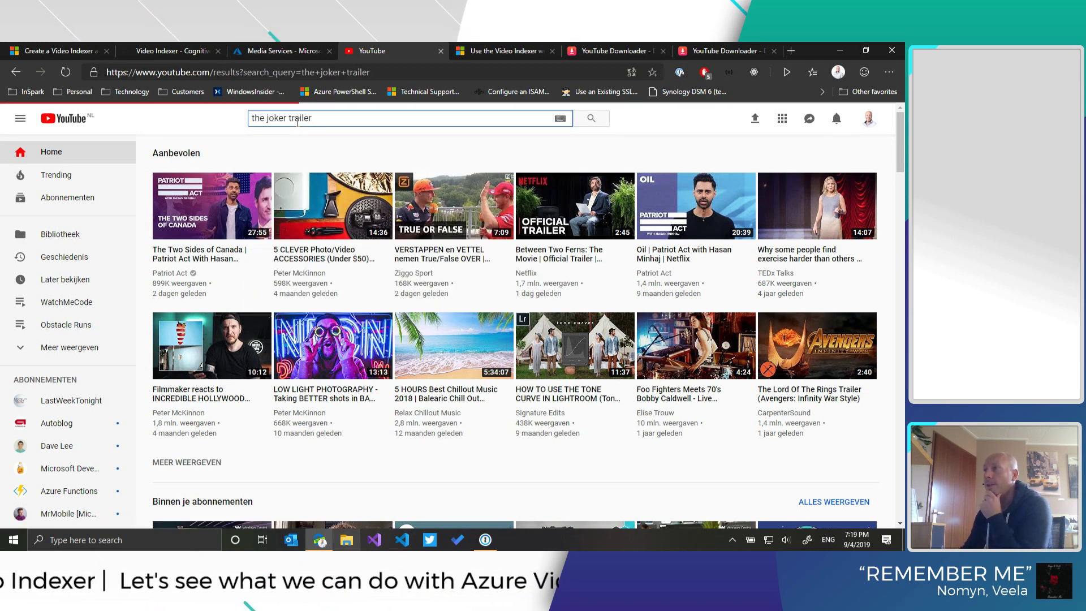
{"action": "left_click", "coordinate": [357, 186]}
{"action": "left_click", "coordinate": [68, 444]}
{"action": "left_click", "coordinate": [335, 72]}
{"action": "key", "text": "ctrl+c"}
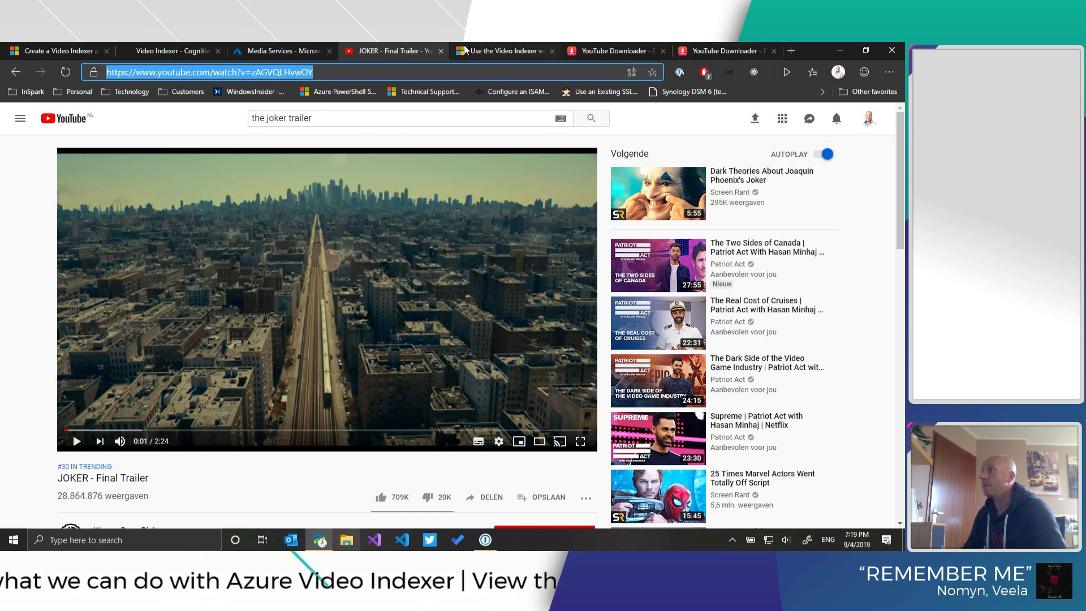
Submit the JOKER trailer's YouTube address as a URL upload and dismiss the resulting error
{"action": "left_click", "coordinate": [124, 52]}
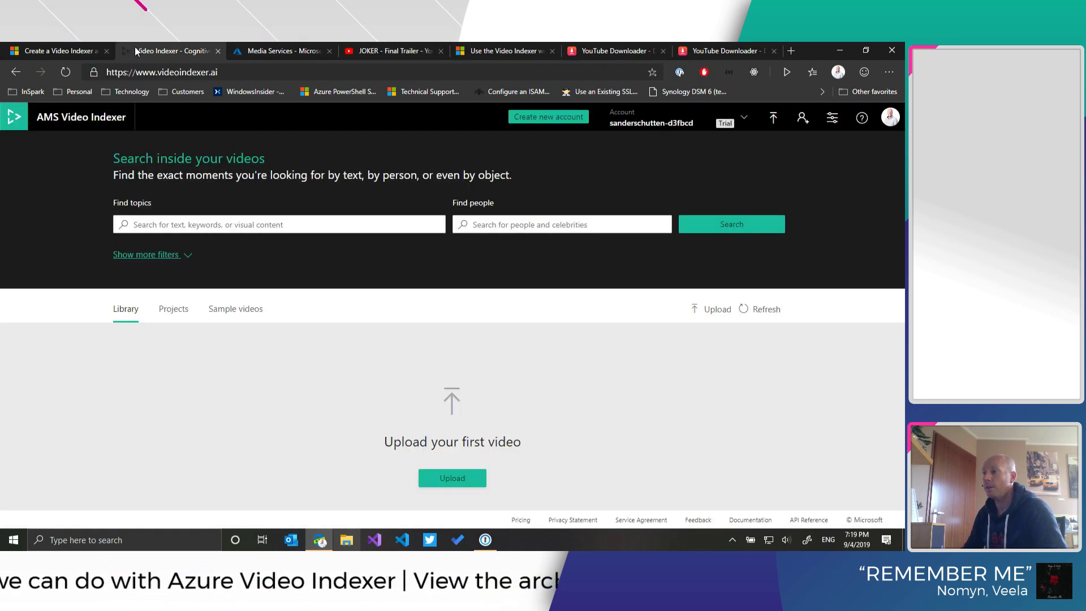
{"action": "left_click", "coordinate": [453, 479]}
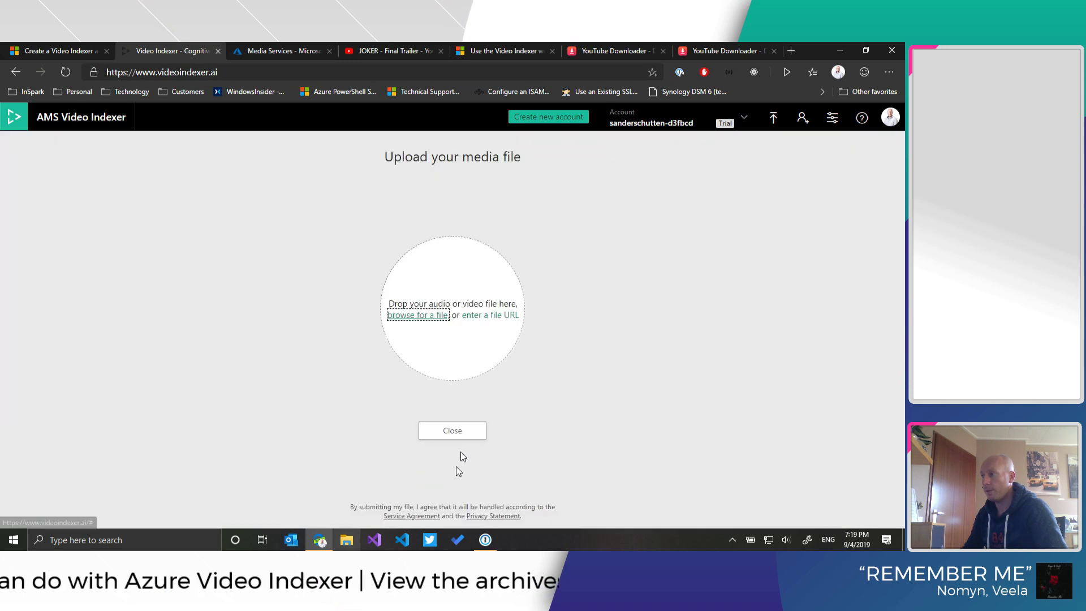
{"action": "left_click", "coordinate": [490, 317]}
{"action": "left_click", "coordinate": [406, 318]}
{"action": "key", "text": "ctrl+v"}
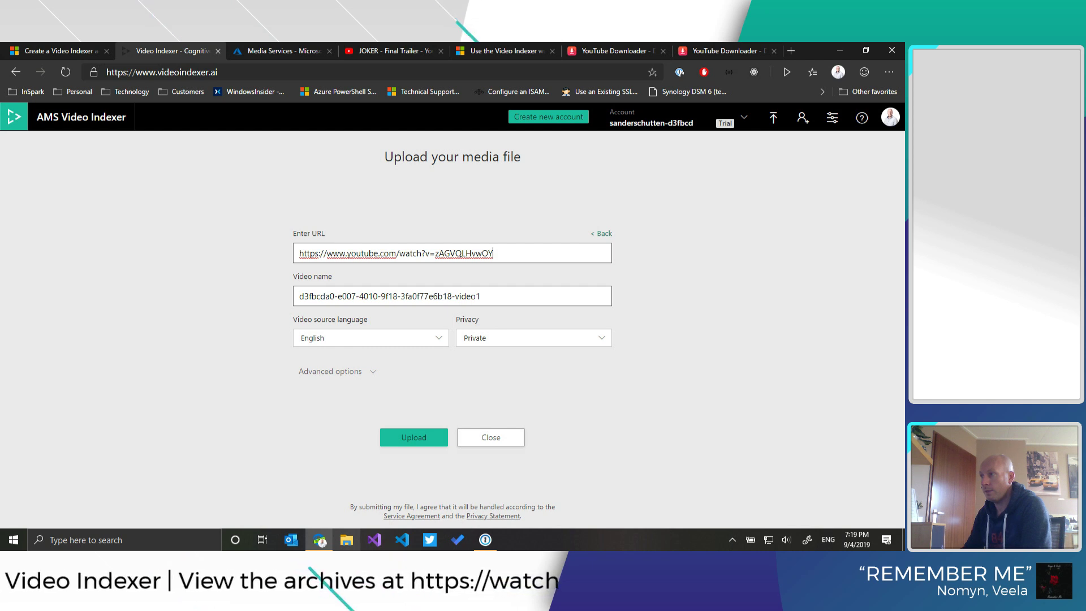
{"action": "left_click", "coordinate": [421, 439]}
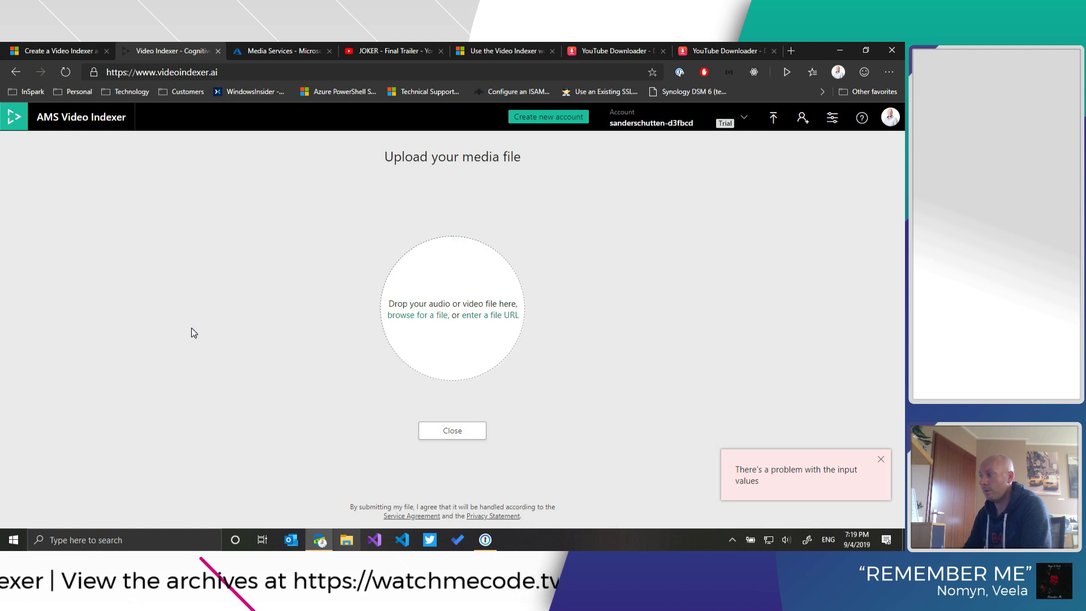
{"action": "left_click", "coordinate": [785, 487]}
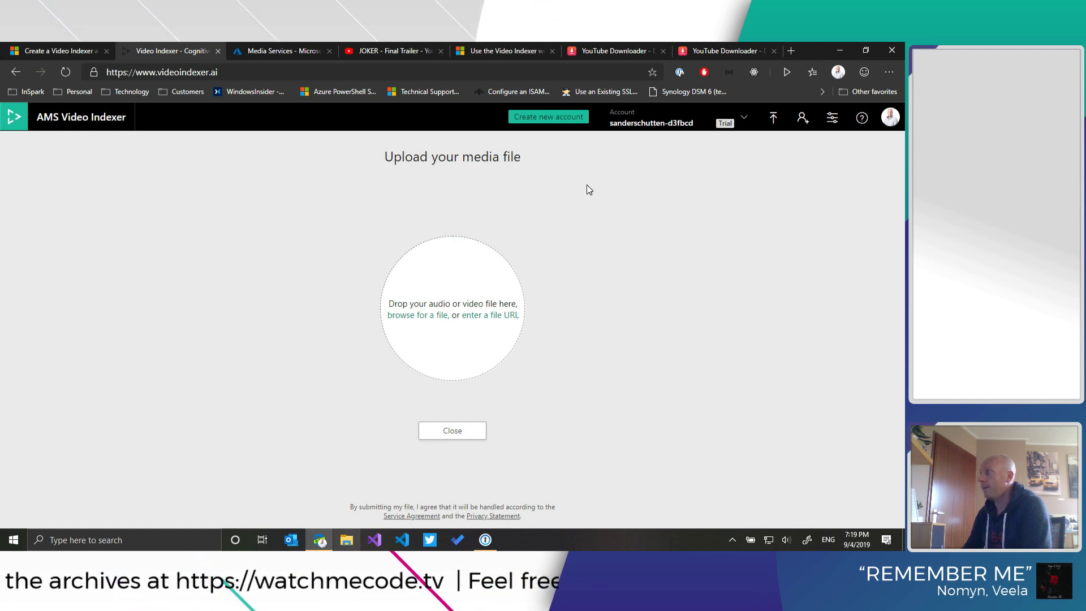
Reload Video Indexer, retry the trailer URL upload, then close the form and reopen Upload
{"action": "key", "text": "F5"}
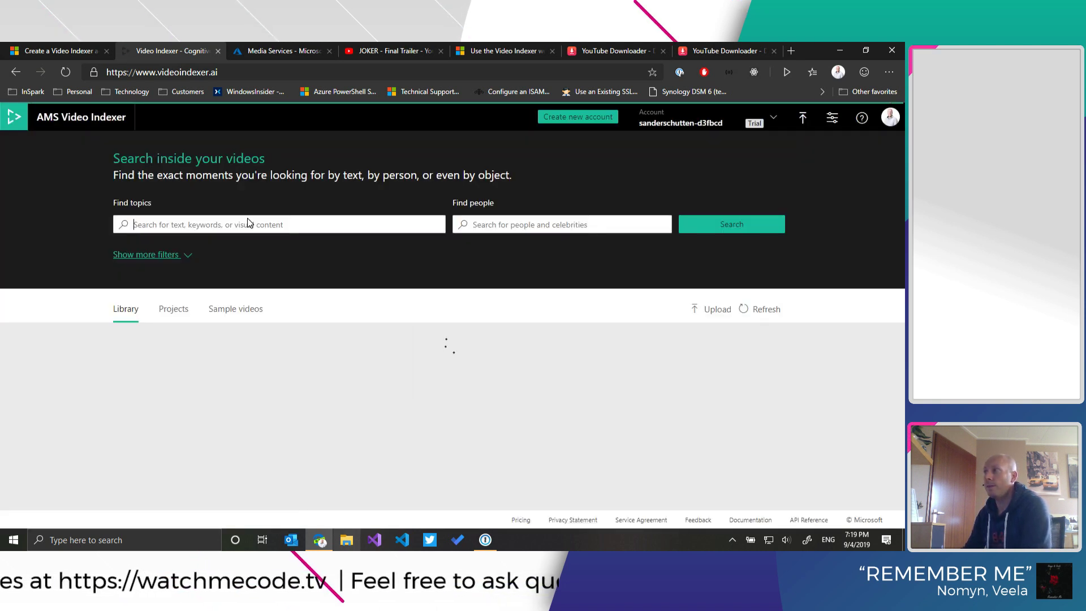
{"action": "left_click", "coordinate": [247, 221]}
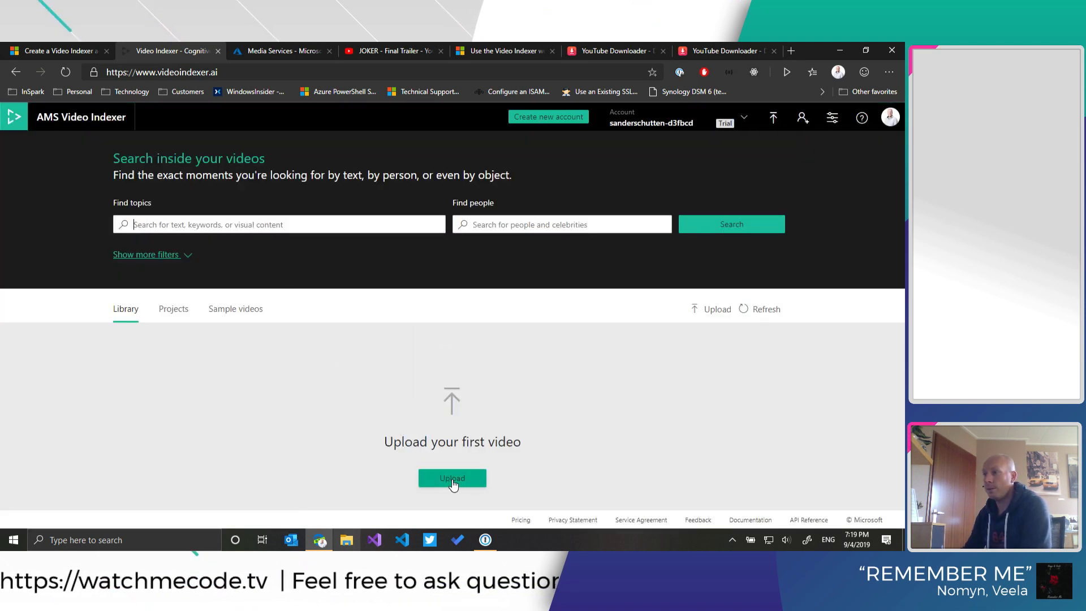
{"action": "left_click", "coordinate": [451, 478]}
{"action": "left_click", "coordinate": [484, 316]}
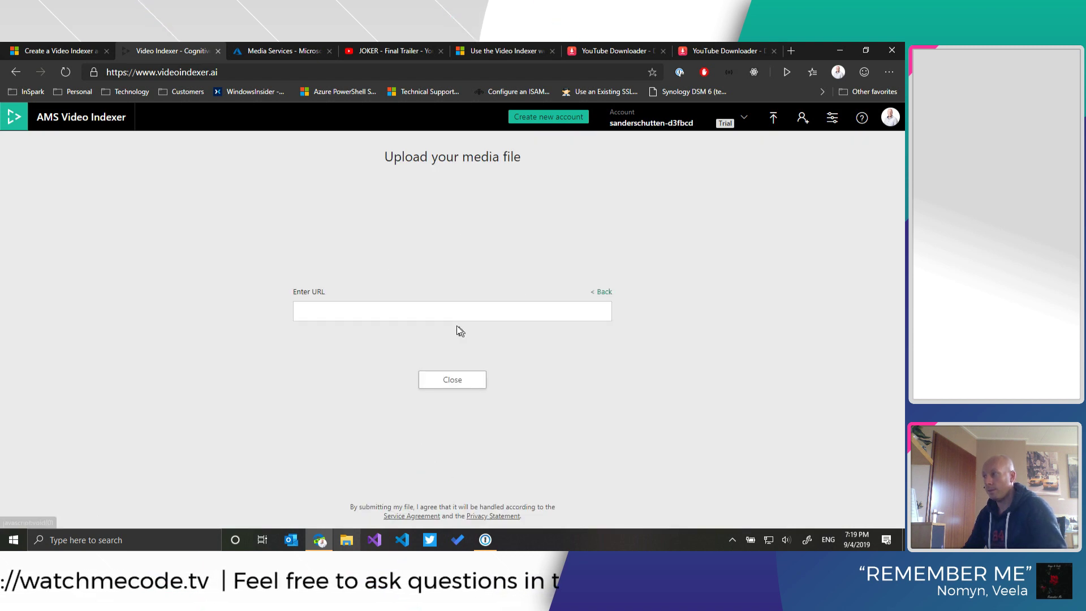
{"action": "key", "text": "ctrl+v"}
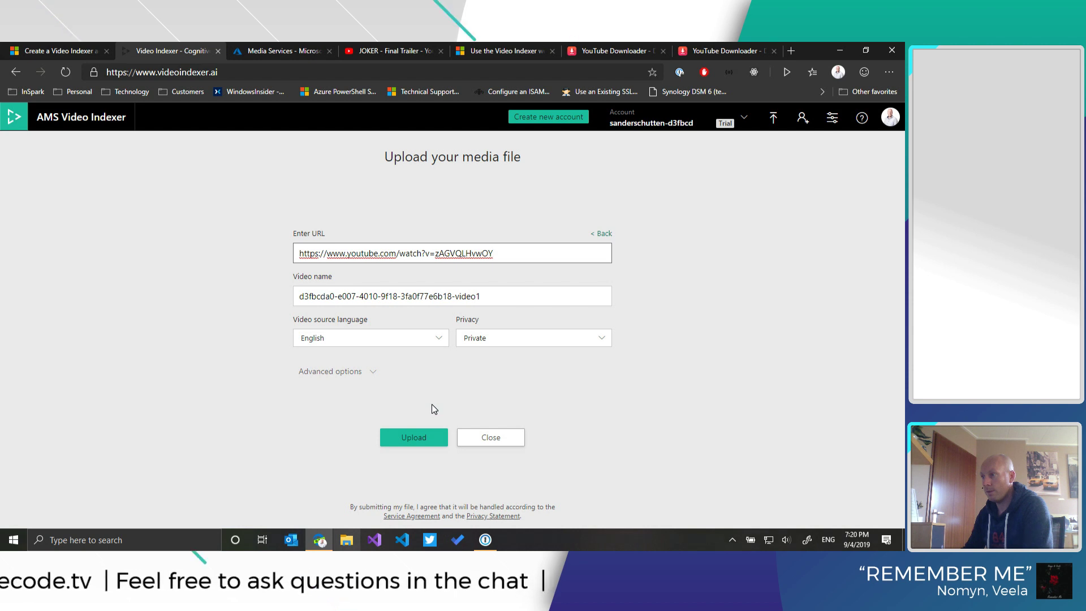
{"action": "left_click", "coordinate": [427, 441]}
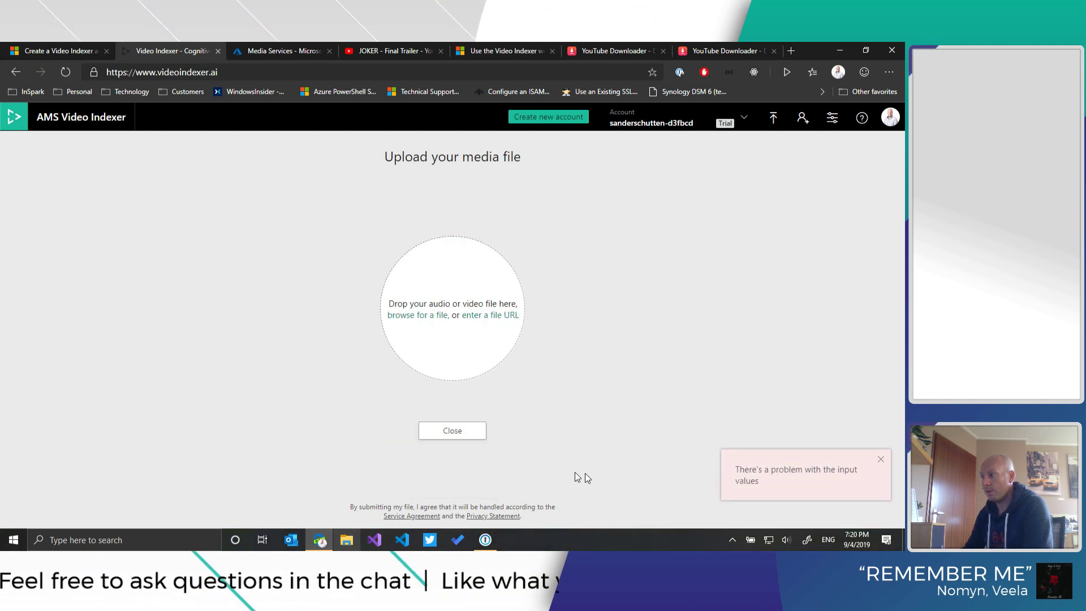
{"action": "left_click", "coordinate": [452, 431]}
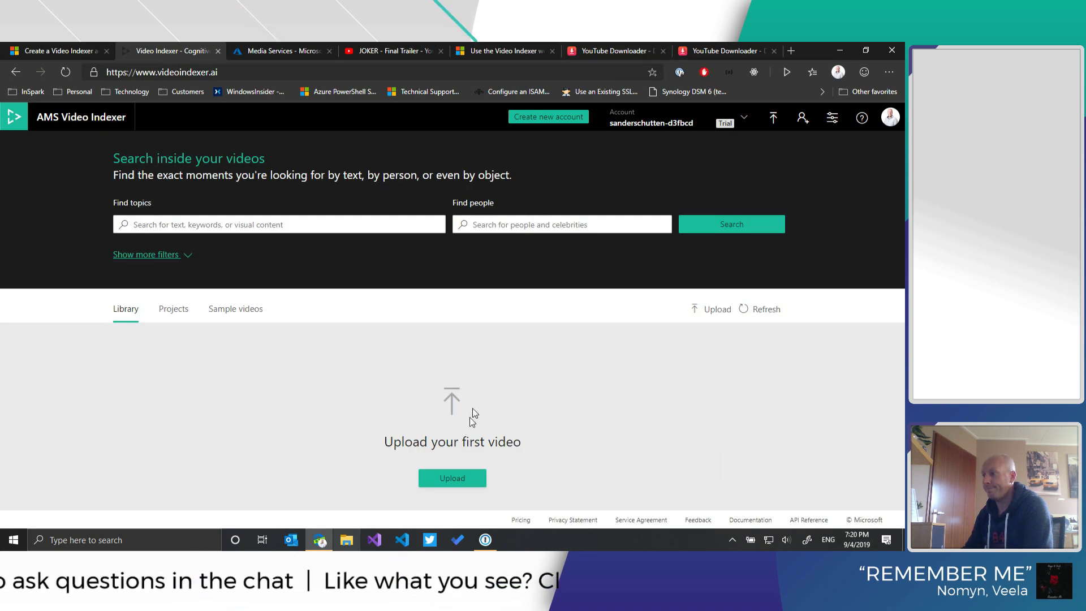
{"action": "left_click", "coordinate": [453, 479]}
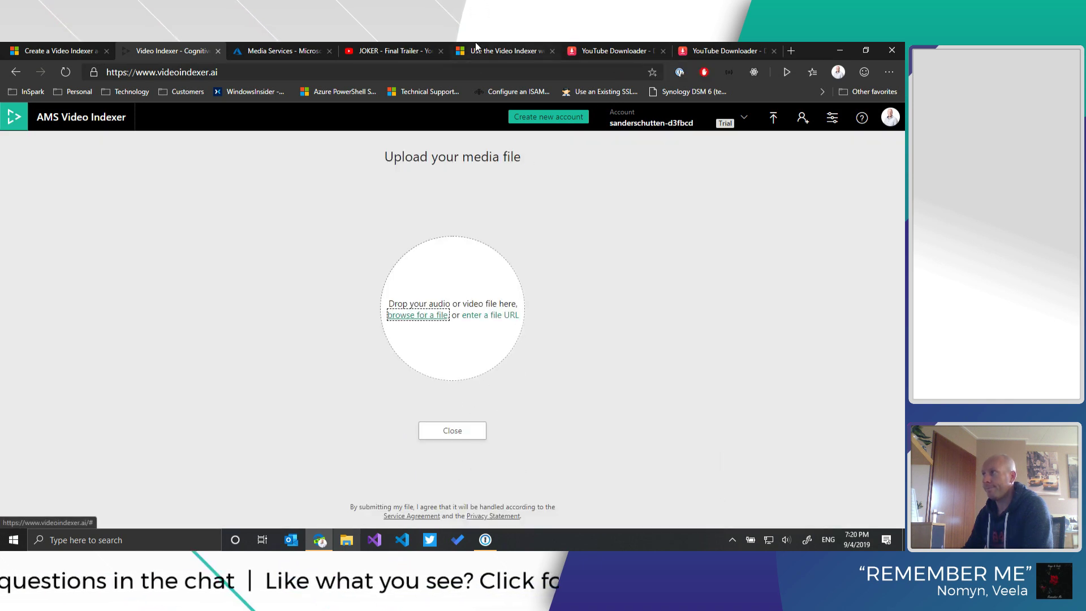
{"action": "left_click", "coordinate": [400, 51]}
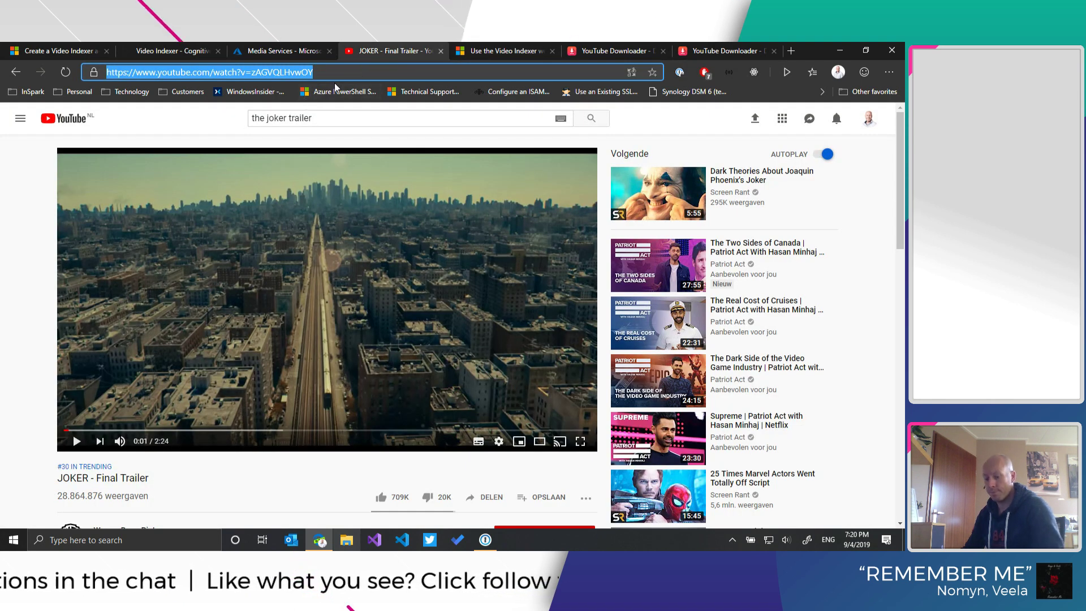
Paste the trailer URL into y2mate and download it as a 1080p mp4
{"action": "left_click", "coordinate": [701, 47]}
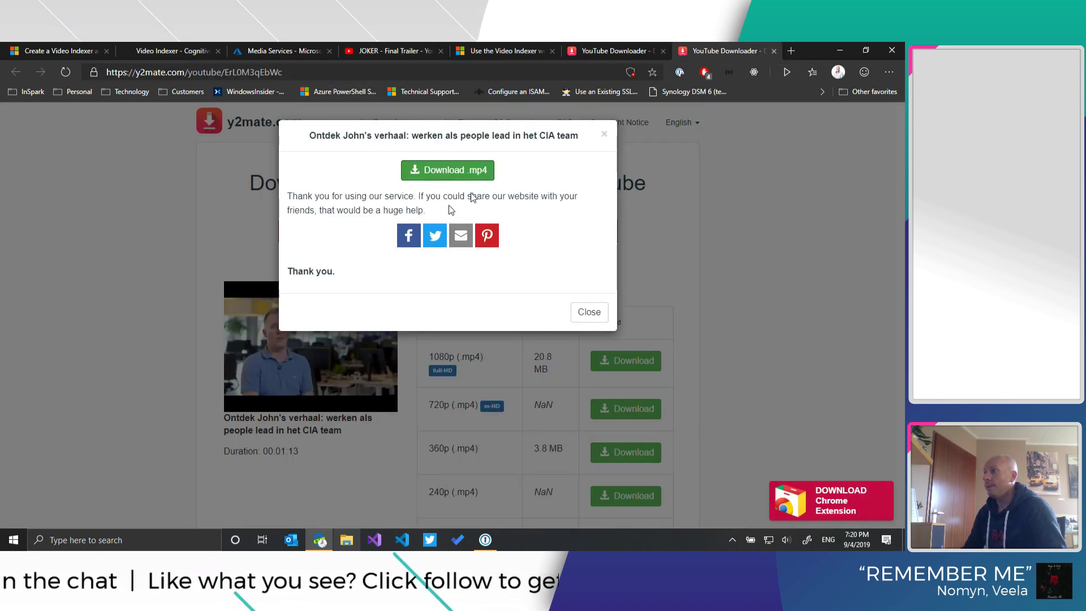
{"action": "left_click", "coordinate": [604, 138]}
{"action": "left_click", "coordinate": [366, 231]}
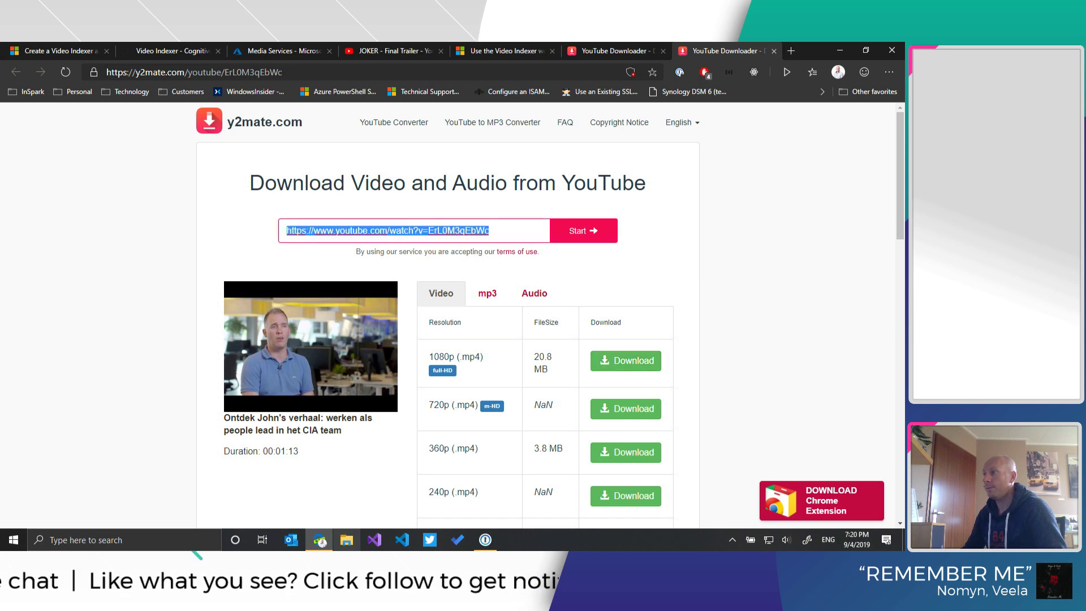
{"action": "key", "text": "ctrl+v"}
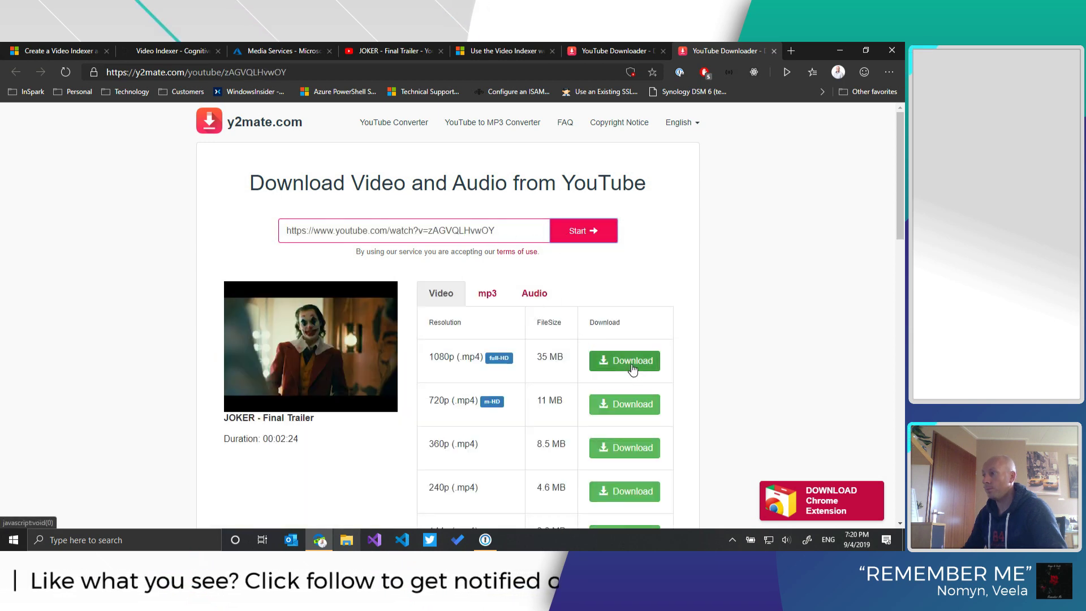
{"action": "left_click", "coordinate": [632, 363]}
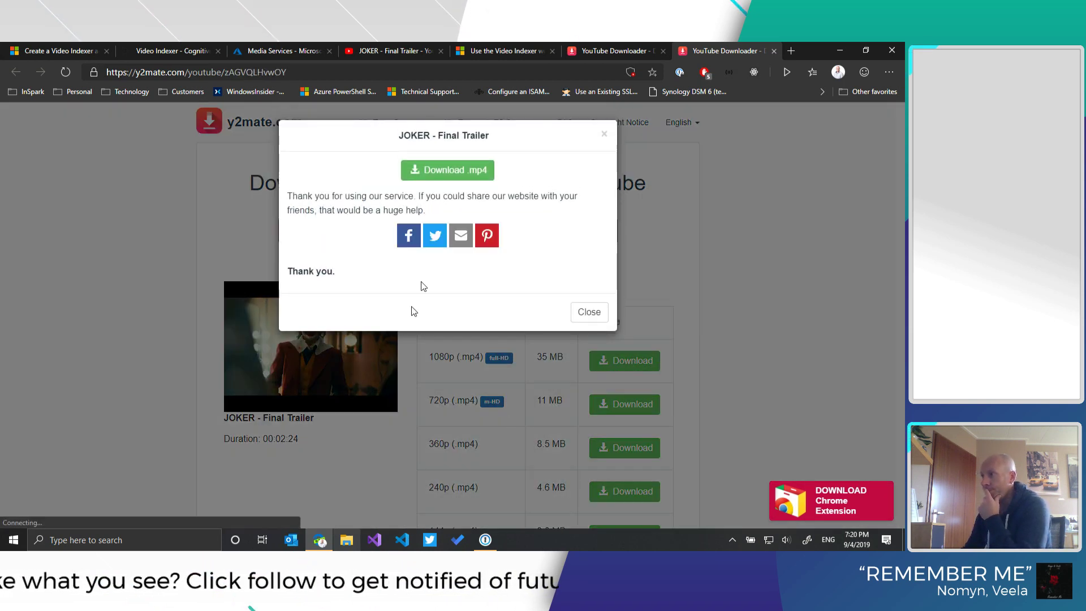
{"action": "left_click", "coordinate": [458, 178]}
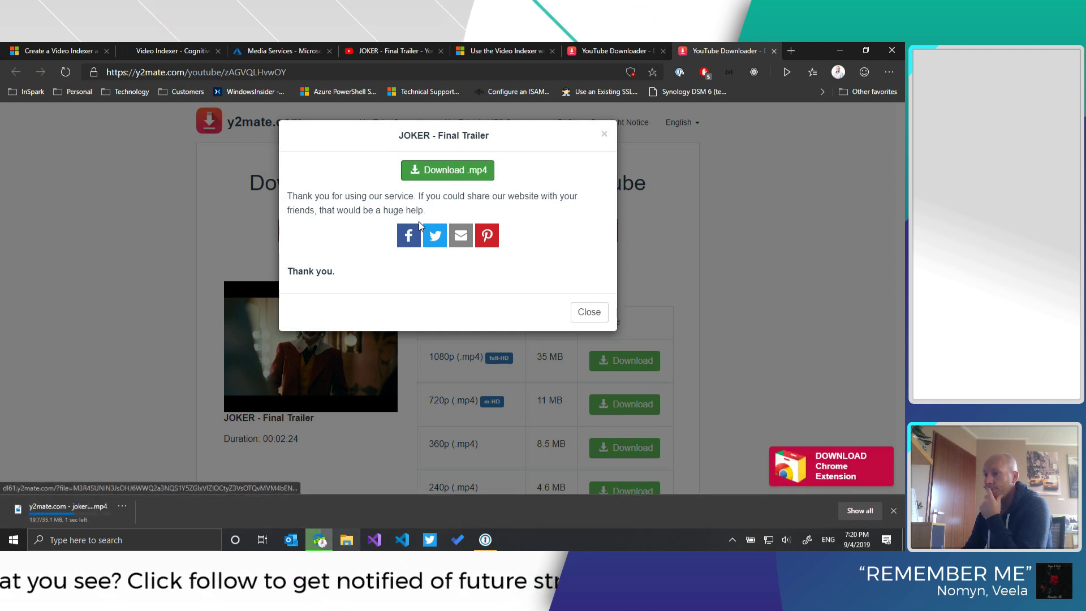
{"action": "left_click", "coordinate": [605, 135]}
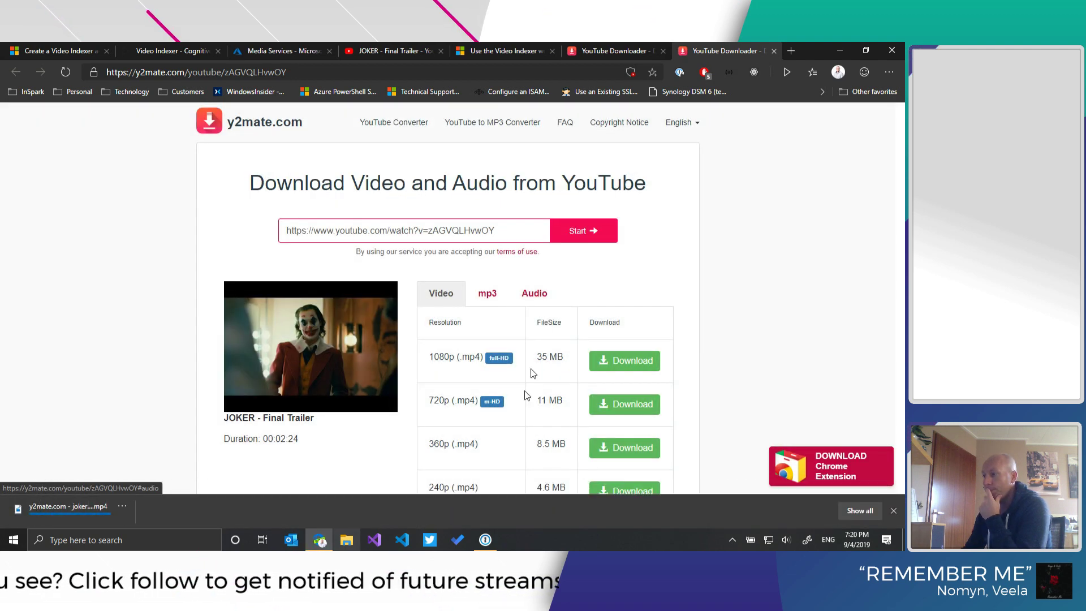
Pick the downloaded JOKER trailer file in Video Indexer and upload it for indexing
{"action": "left_click", "coordinate": [170, 50]}
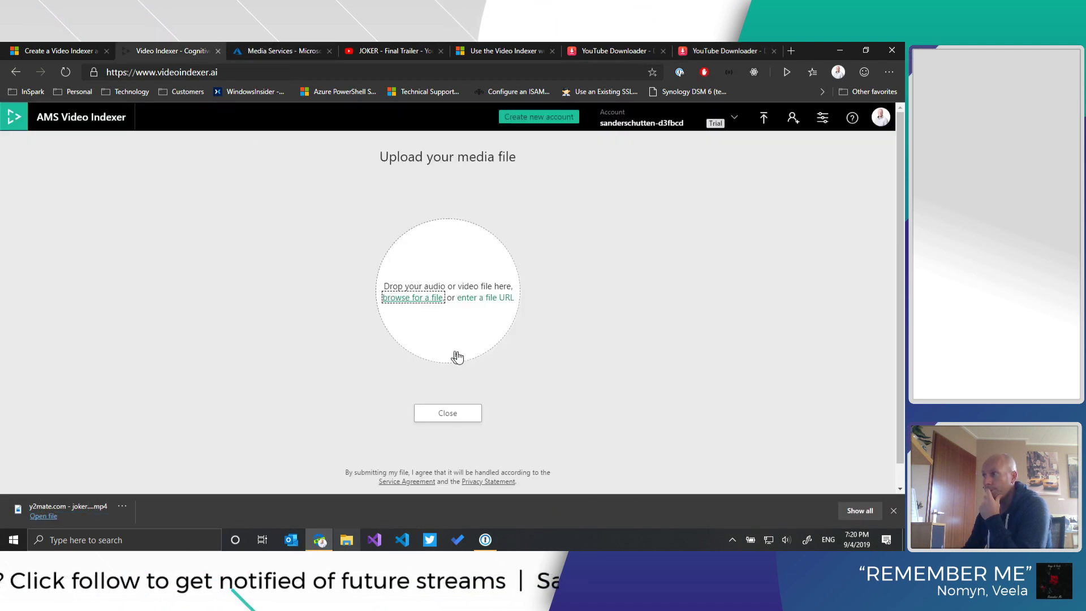
{"action": "left_click", "coordinate": [427, 300]}
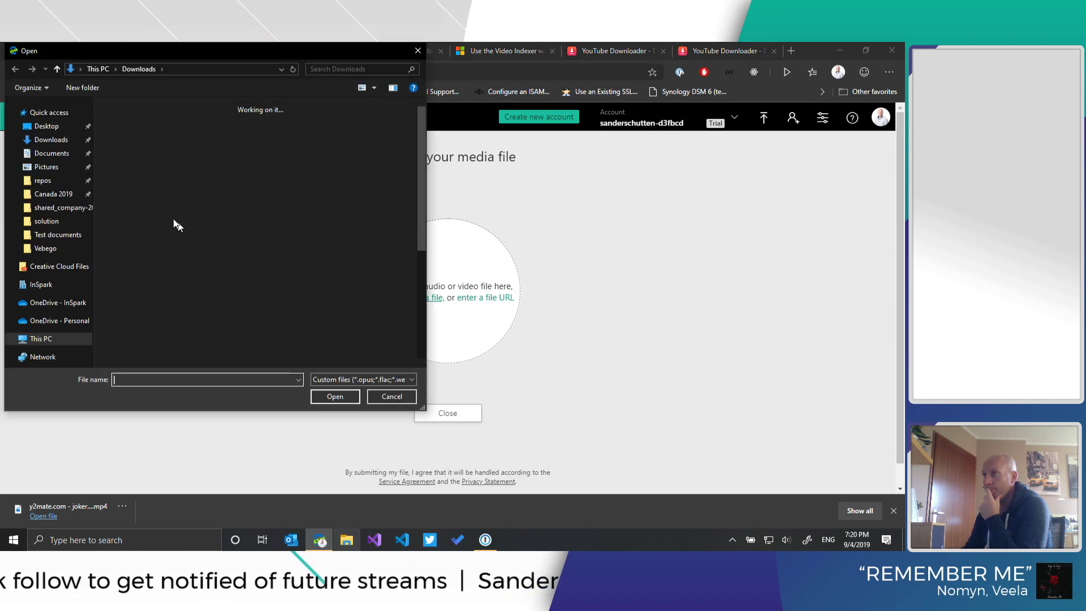
{"action": "double_click", "coordinate": [122, 146]}
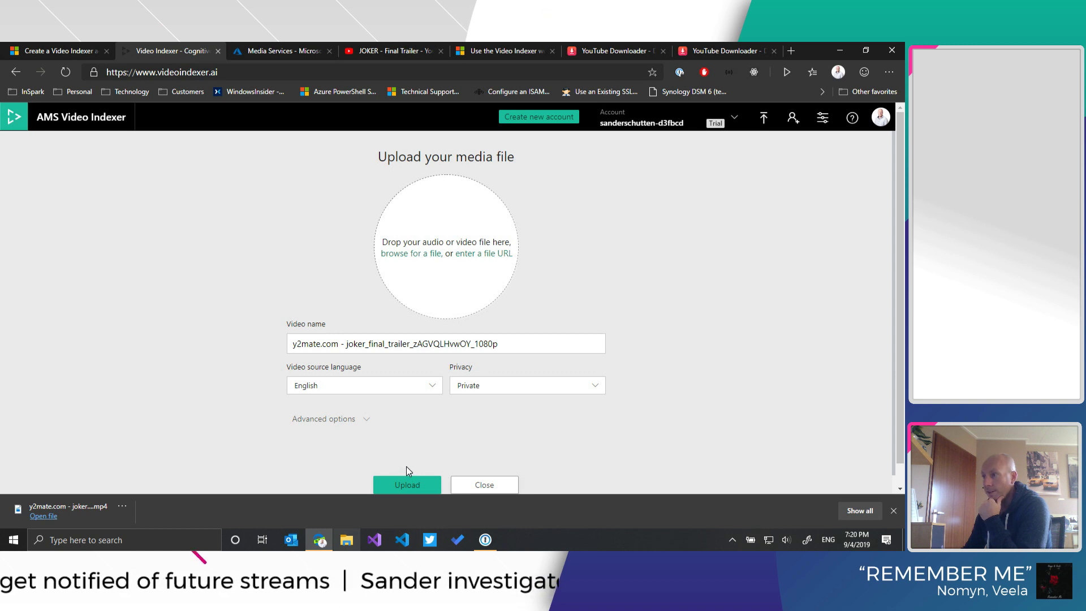
{"action": "left_click", "coordinate": [407, 484]}
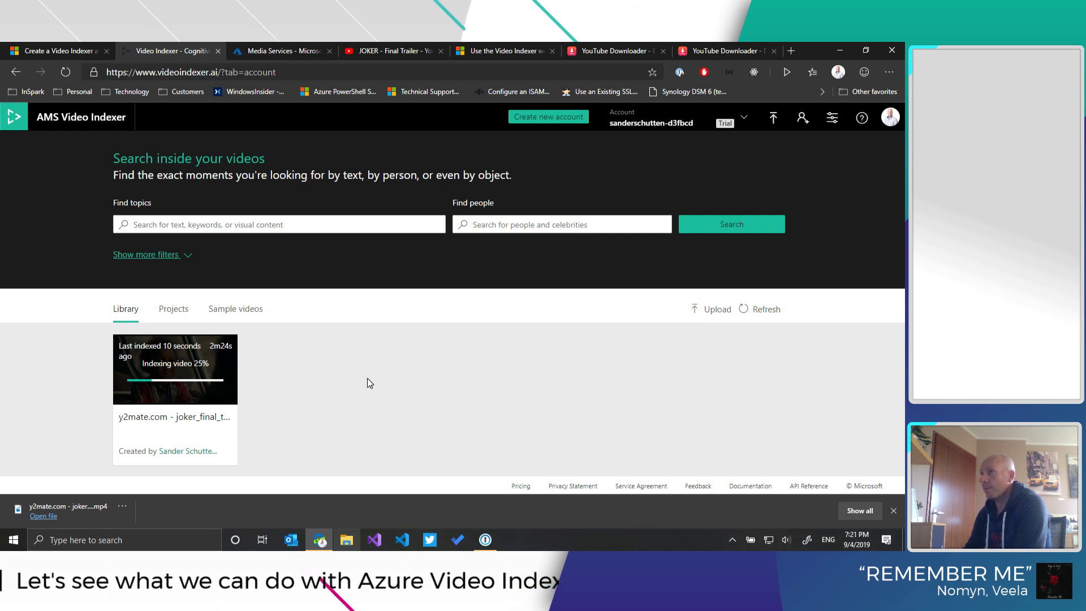
{"action": "left_click", "coordinate": [832, 119]}
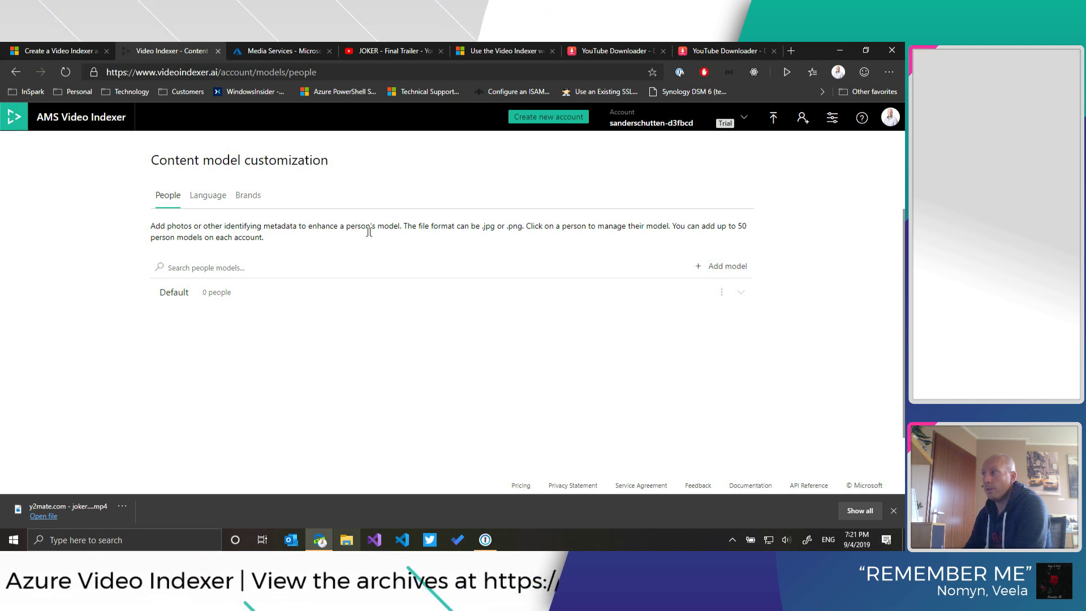
{"action": "left_click", "coordinate": [791, 52]}
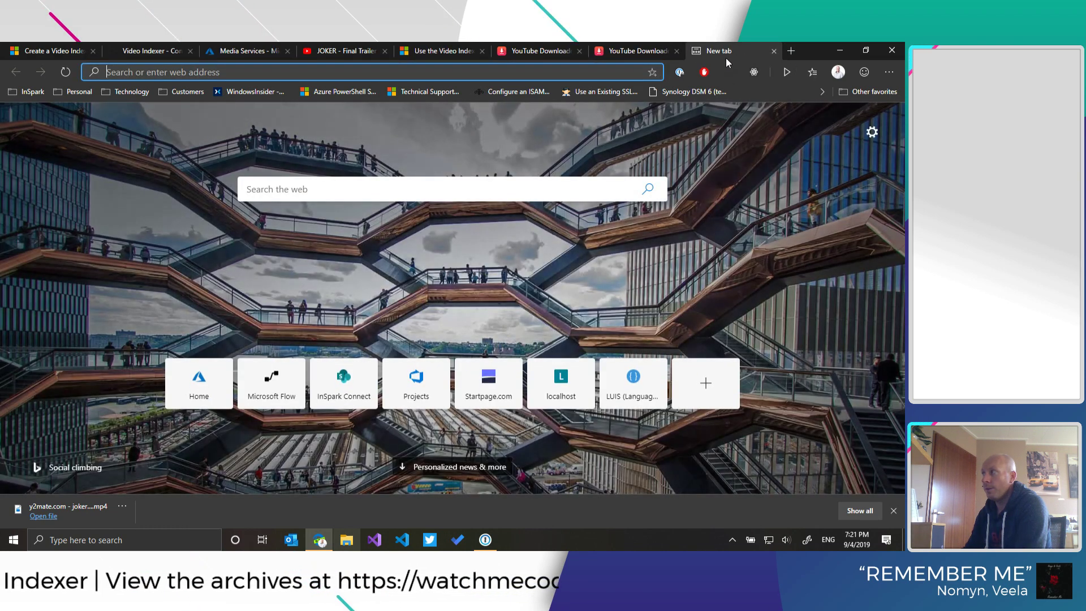
{"action": "left_click", "coordinate": [774, 51]}
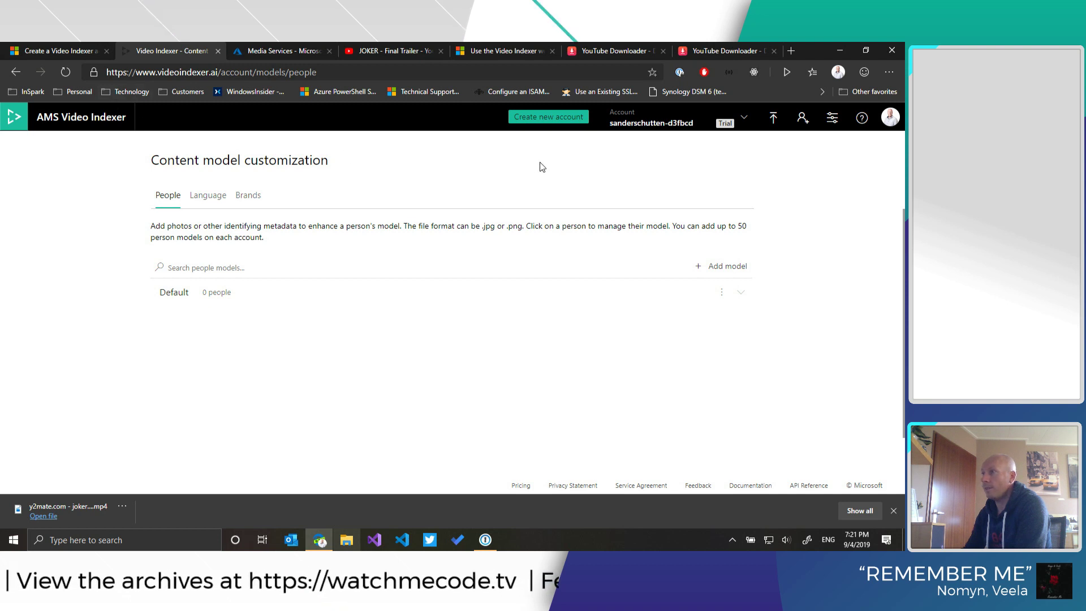
{"action": "left_click", "coordinate": [217, 198]}
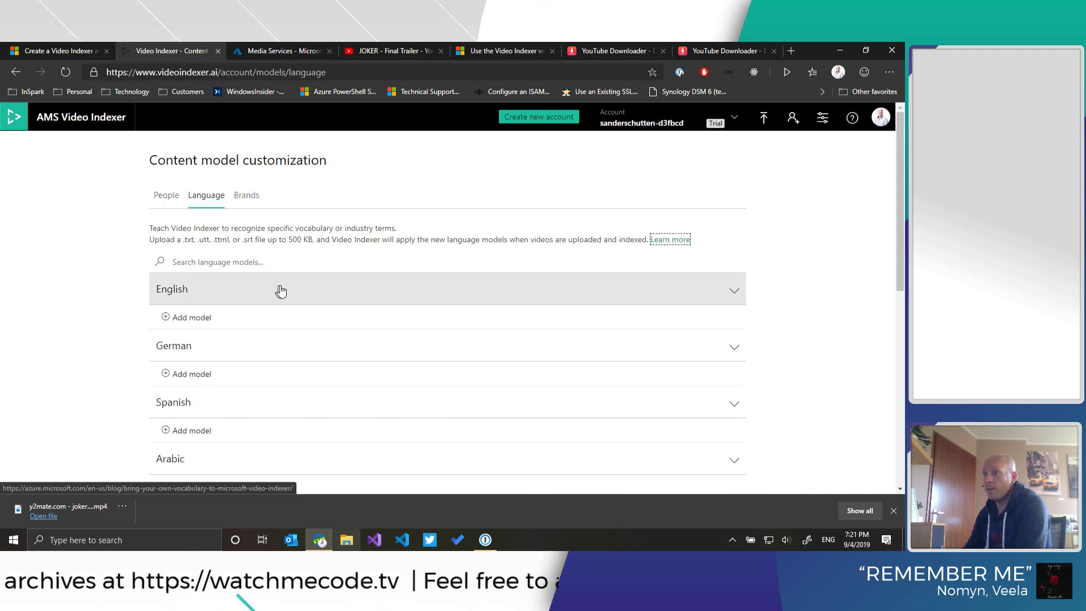
{"action": "scroll", "coordinate": [331, 290], "scroll_direction": "down", "scroll_amount": 6}
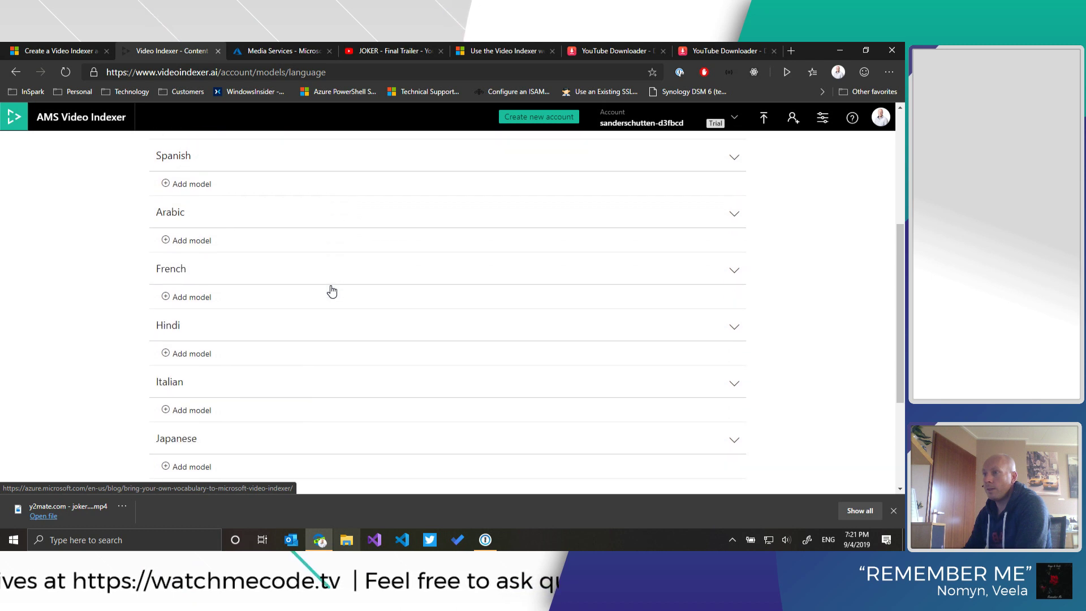
{"action": "scroll", "coordinate": [332, 291], "scroll_direction": "down", "scroll_amount": 1}
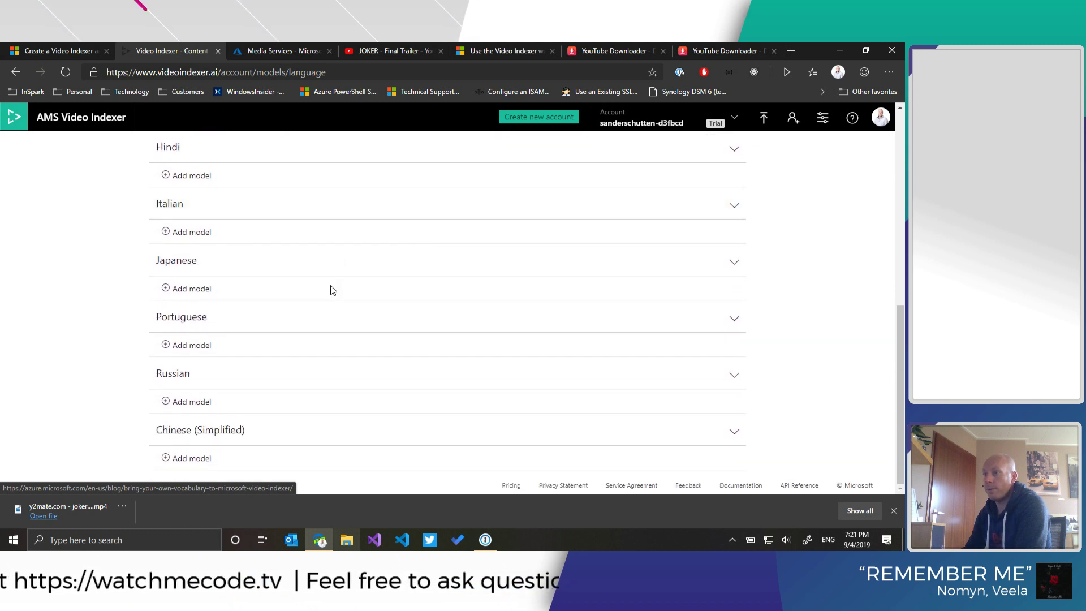
{"action": "scroll", "coordinate": [332, 290], "scroll_direction": "up", "scroll_amount": 5}
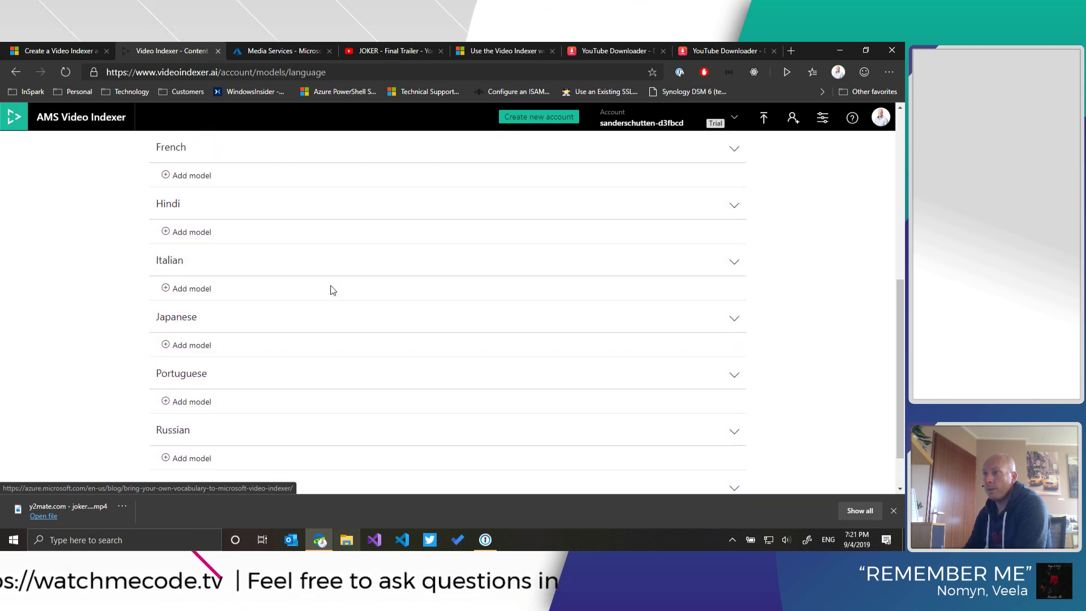
{"action": "scroll", "coordinate": [333, 290], "scroll_direction": "up", "scroll_amount": 3}
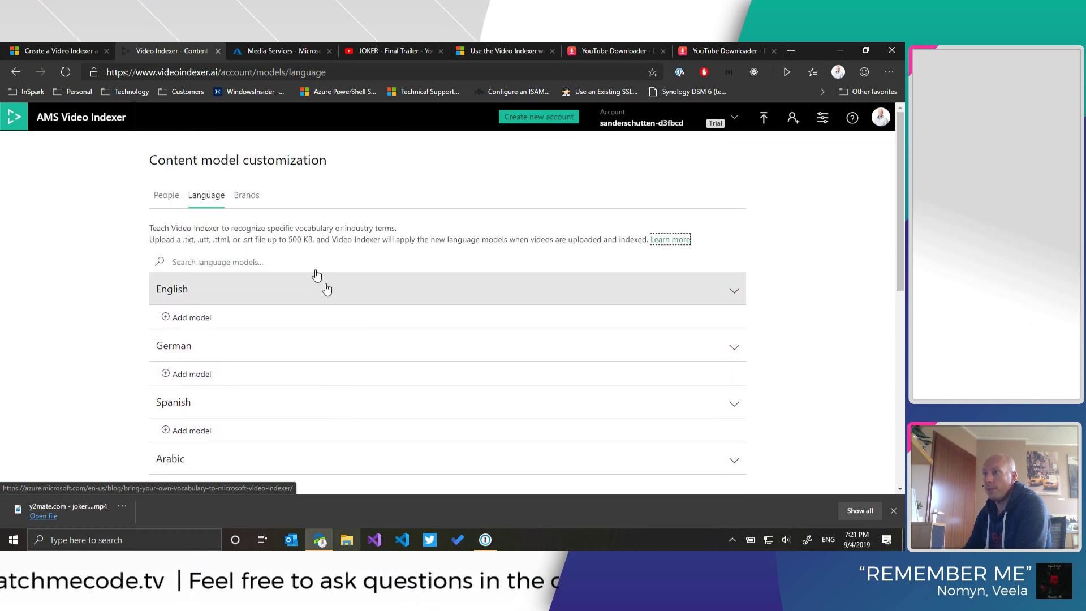
{"action": "left_click", "coordinate": [250, 195]}
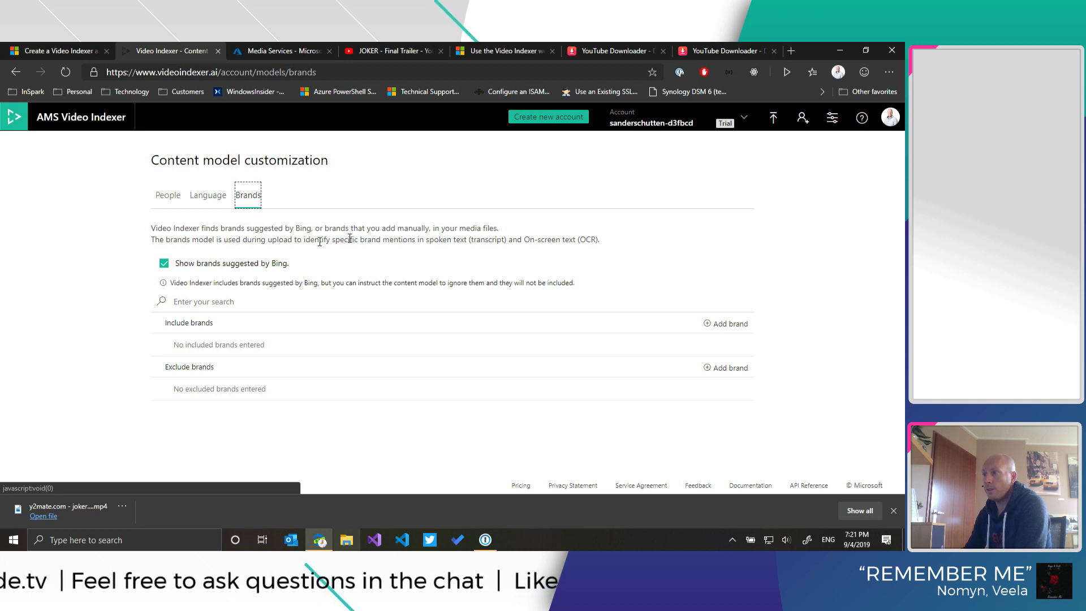
{"action": "left_click", "coordinate": [166, 197]}
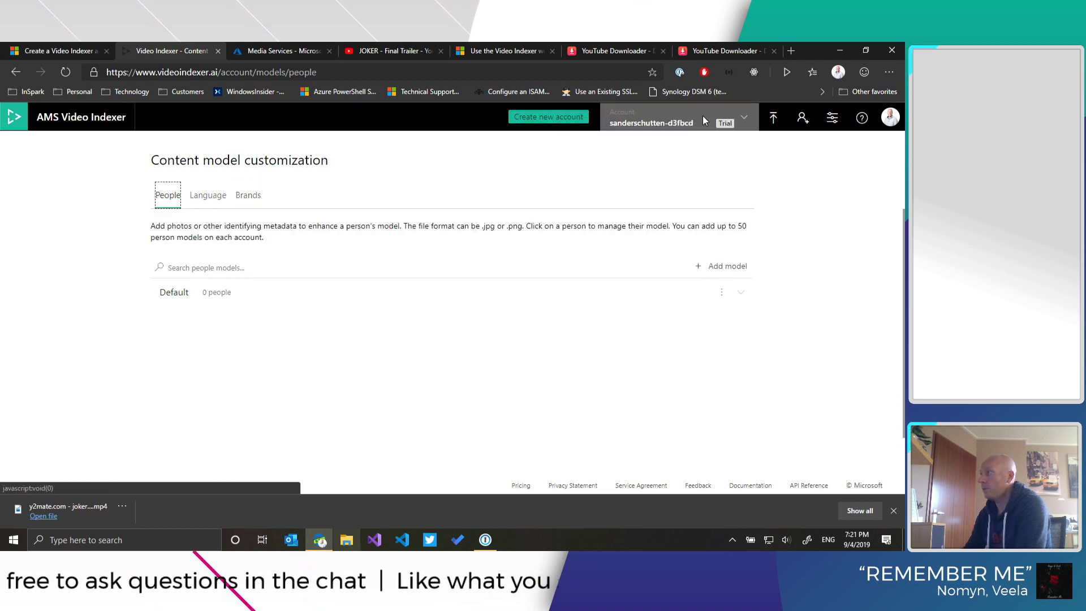
{"action": "left_click", "coordinate": [65, 119]}
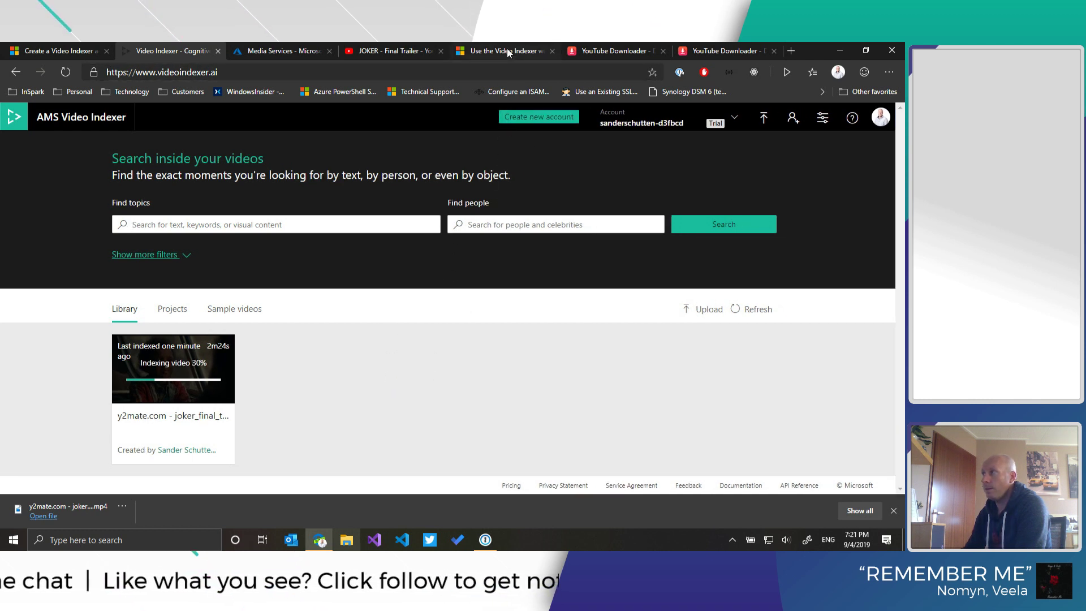
Search YouTube for 'inspark' and scroll through the results
{"action": "left_click", "coordinate": [359, 50]}
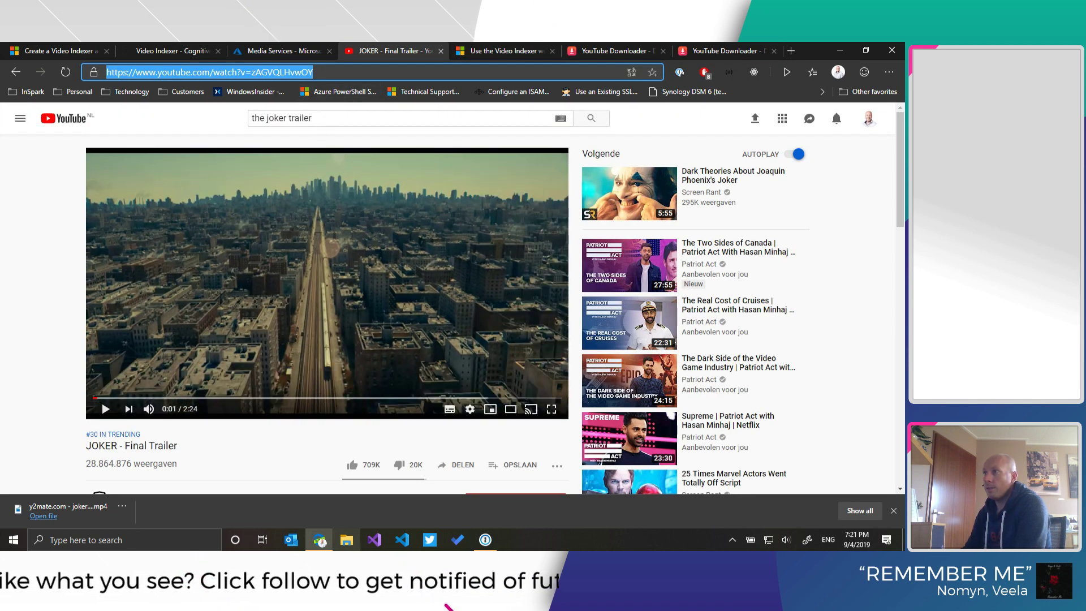
{"action": "left_click_drag", "start_coordinate": [325, 118], "coordinate": [187, 117]}
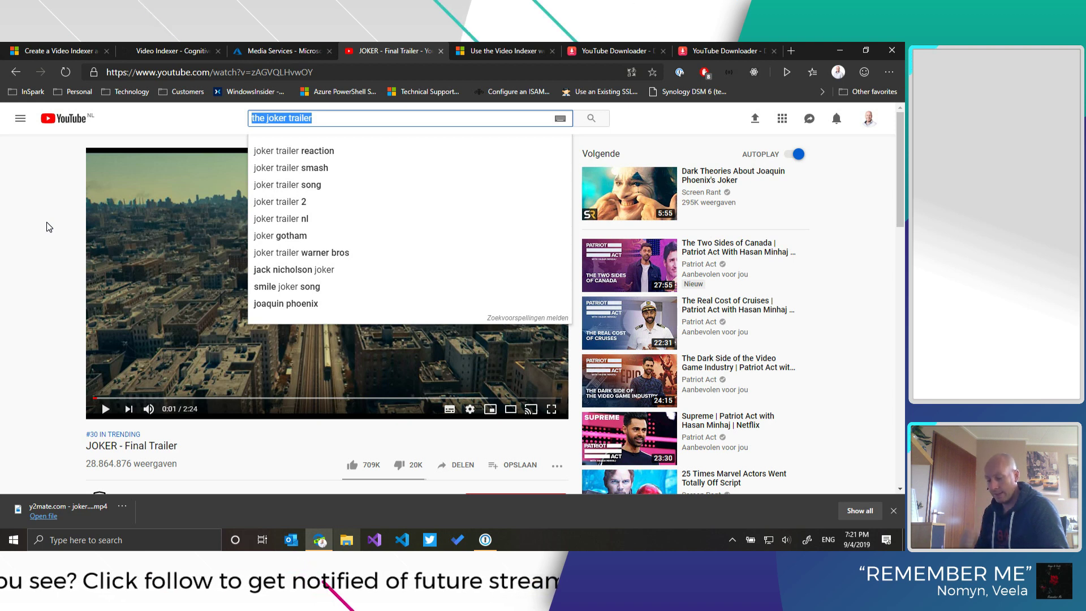
{"action": "type", "text": "inspark"}
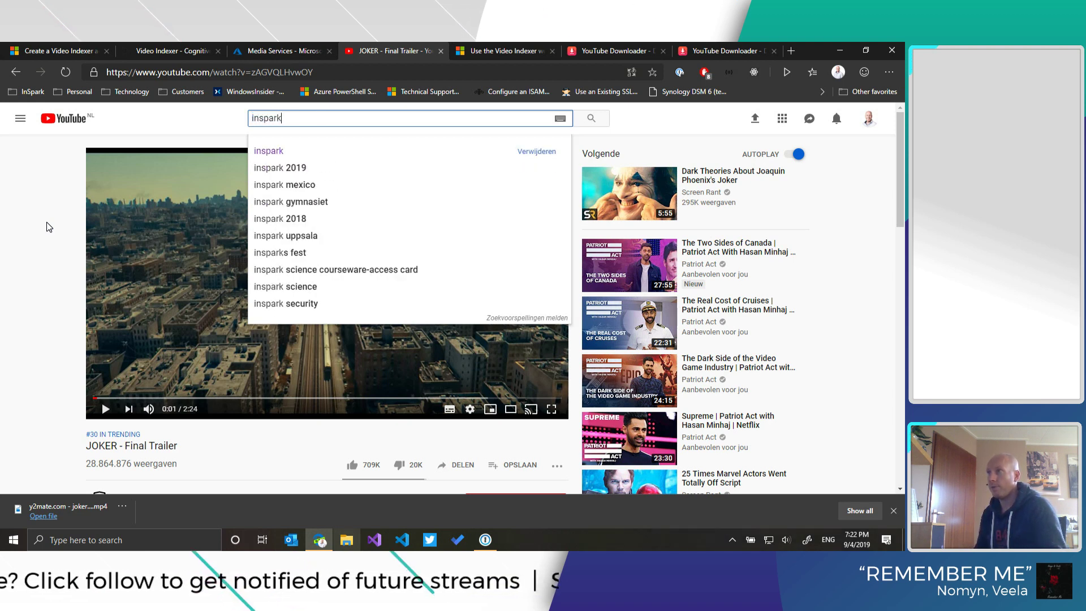
{"action": "key", "text": "Return"}
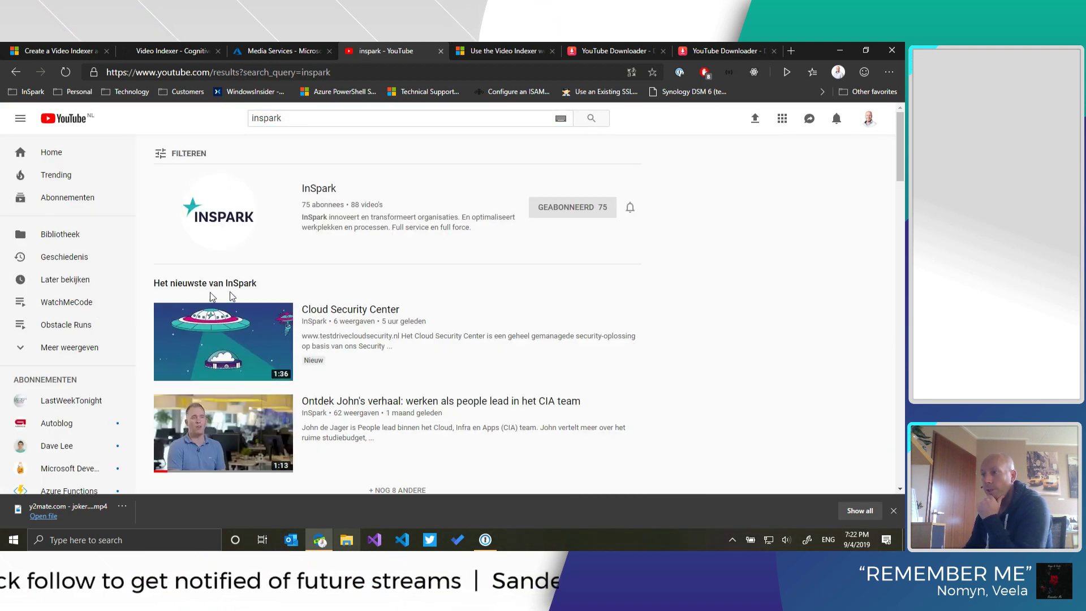
{"action": "scroll", "coordinate": [426, 375], "scroll_direction": "down", "scroll_amount": 3}
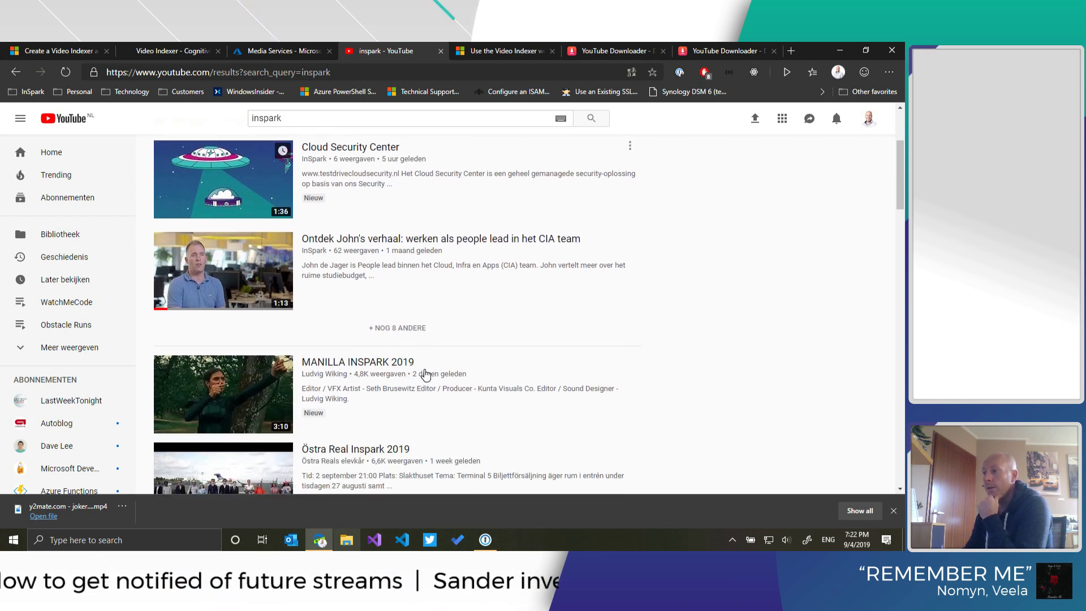
{"action": "scroll", "coordinate": [453, 343], "scroll_direction": "down", "scroll_amount": 3}
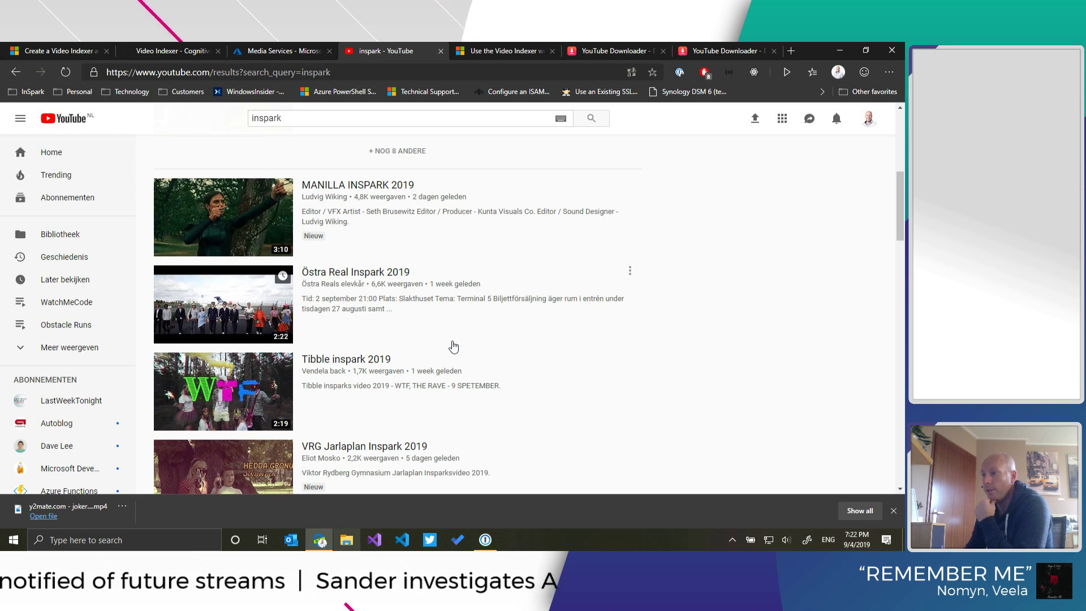
{"action": "scroll", "coordinate": [454, 346], "scroll_direction": "up", "scroll_amount": 3}
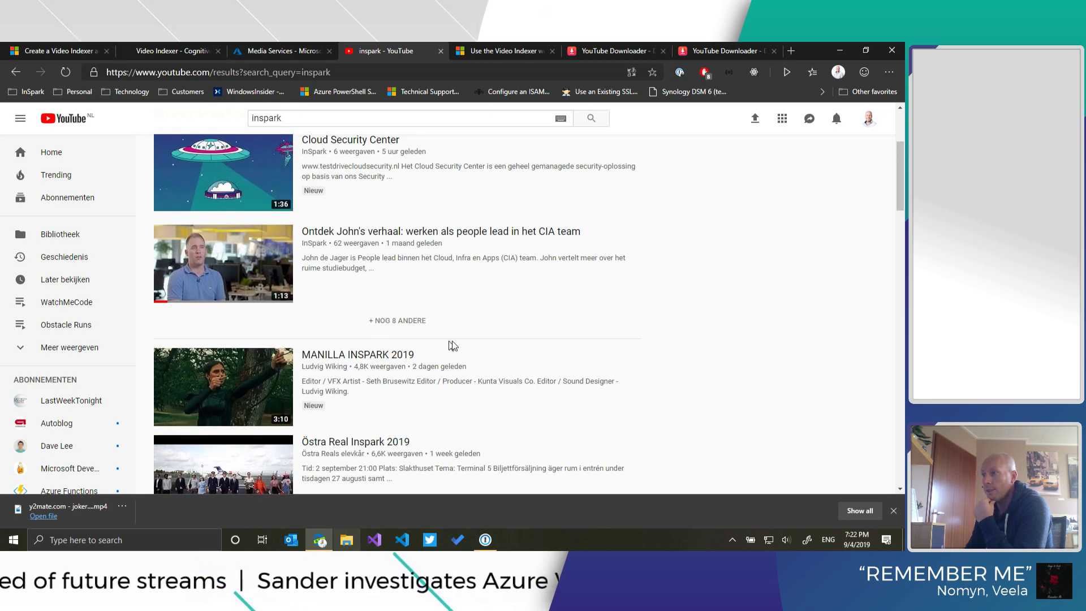
{"action": "scroll", "coordinate": [452, 344], "scroll_direction": "up", "scroll_amount": 2}
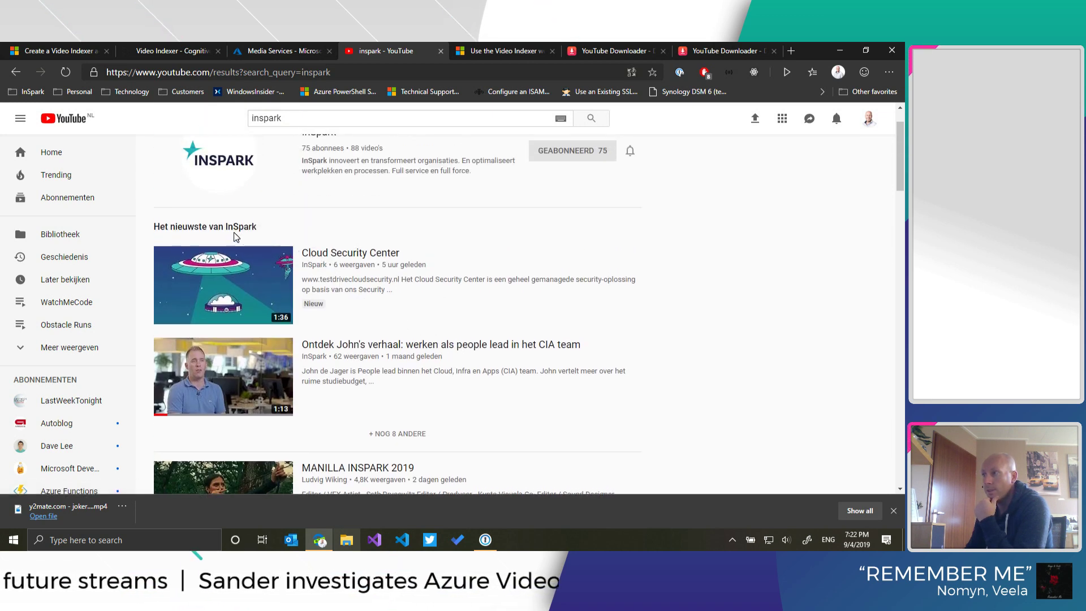
{"action": "scroll", "coordinate": [326, 150], "scroll_direction": "up", "scroll_amount": 1}
Open the InSpark channel's 'De opening van ons Inspark Lab op Schiphol' video, pause it and select its URL
{"action": "left_click", "coordinate": [327, 194]}
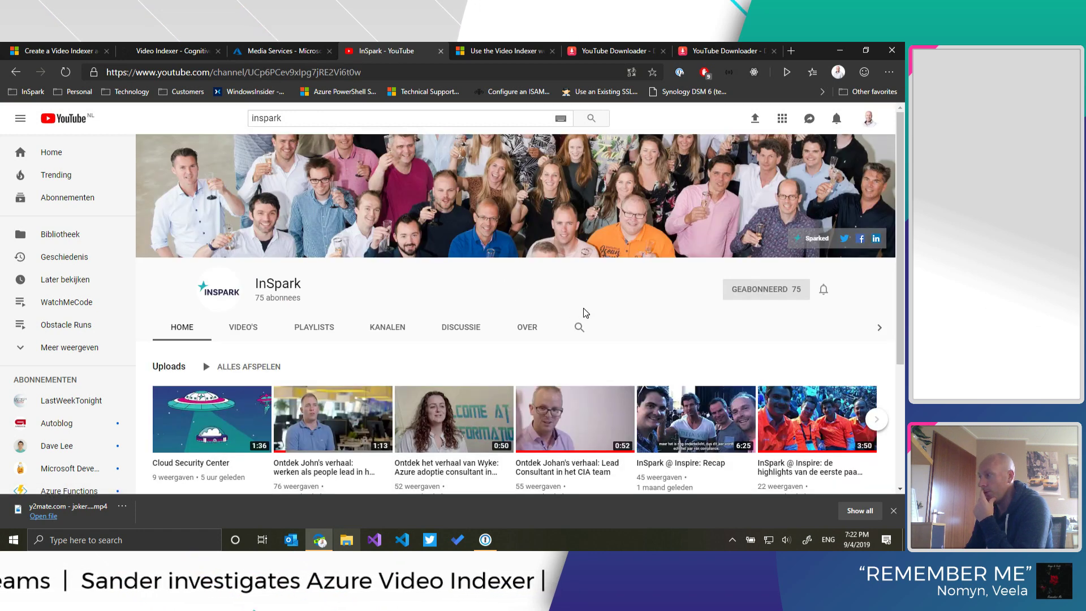
{"action": "scroll", "coordinate": [585, 313], "scroll_direction": "down", "scroll_amount": 3}
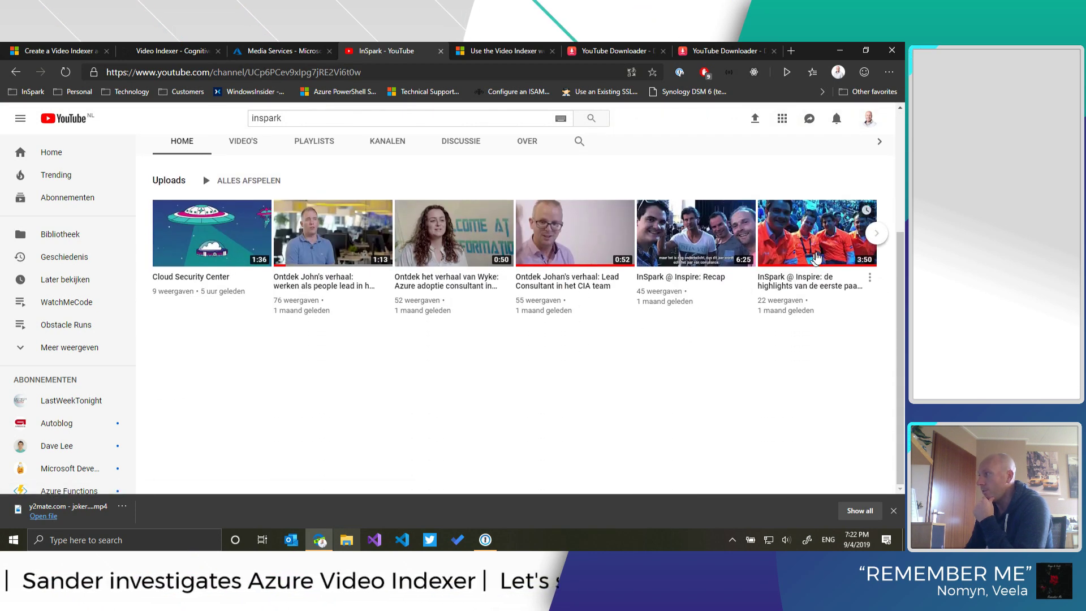
{"action": "left_click", "coordinate": [878, 234]}
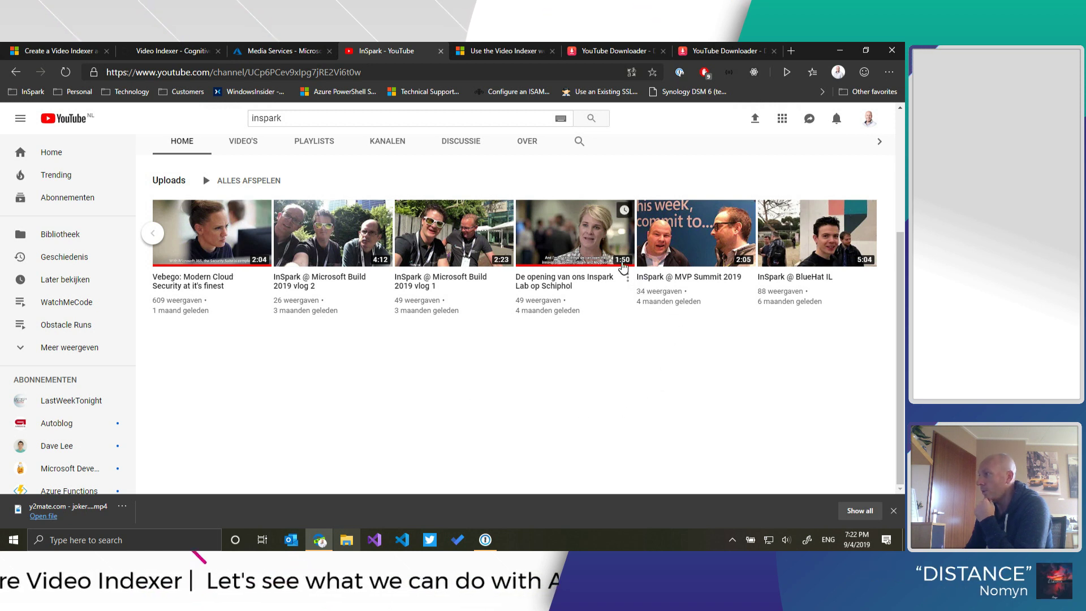
{"action": "left_click", "coordinate": [569, 244]}
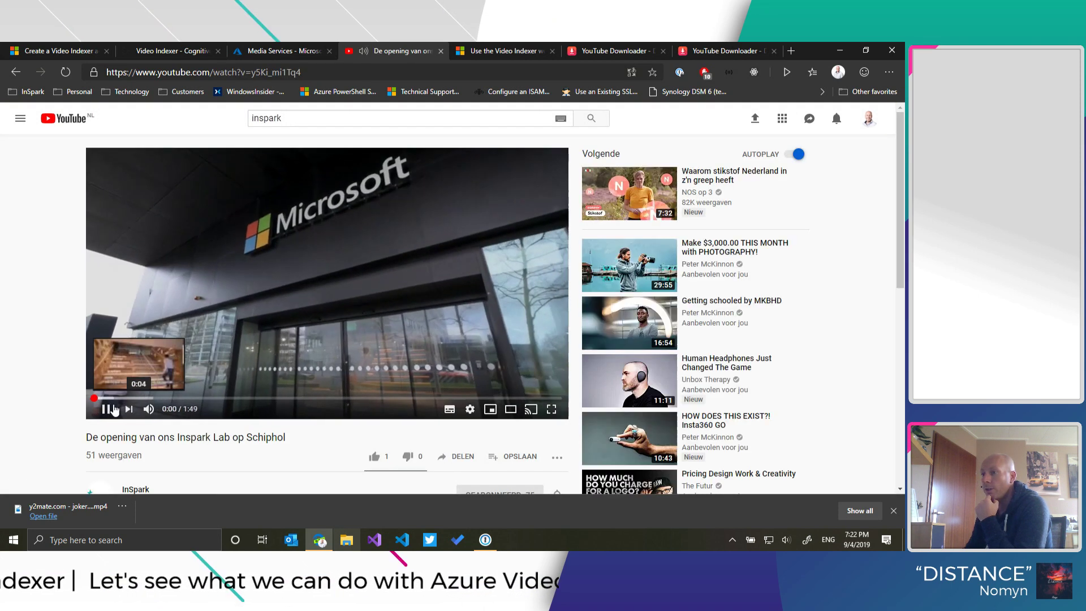
{"action": "left_click", "coordinate": [249, 175]}
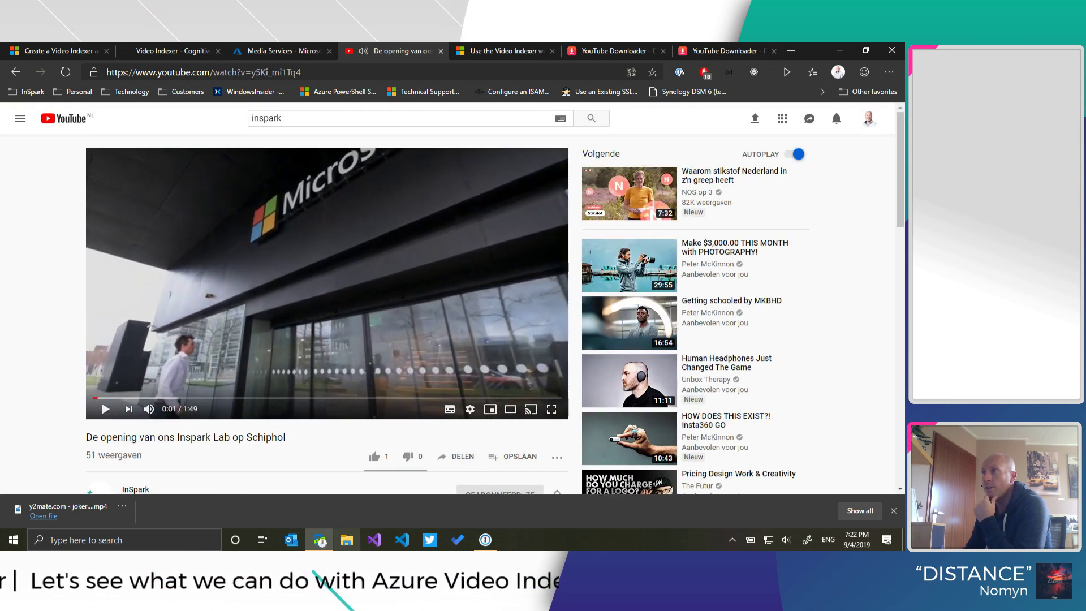
{"action": "key", "text": "ctrl+l"}
{"action": "key", "text": "ctrl+c"}
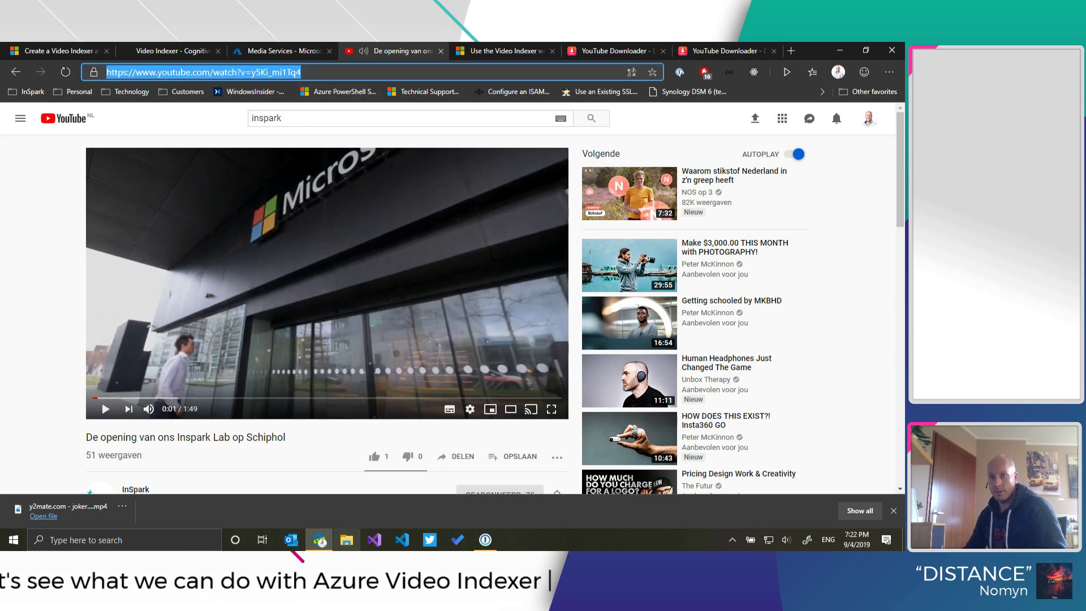
Start a Video Indexer upload, then load the Inspark video's URL in y2mate at 1080p
{"action": "left_click", "coordinate": [59, 52]}
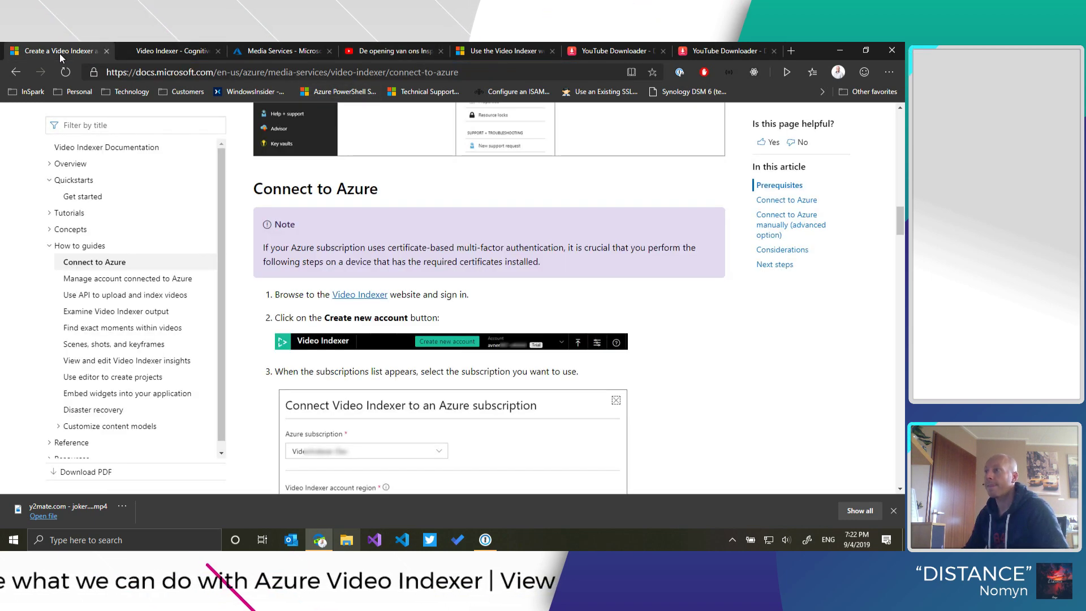
{"action": "left_click", "coordinate": [168, 50]}
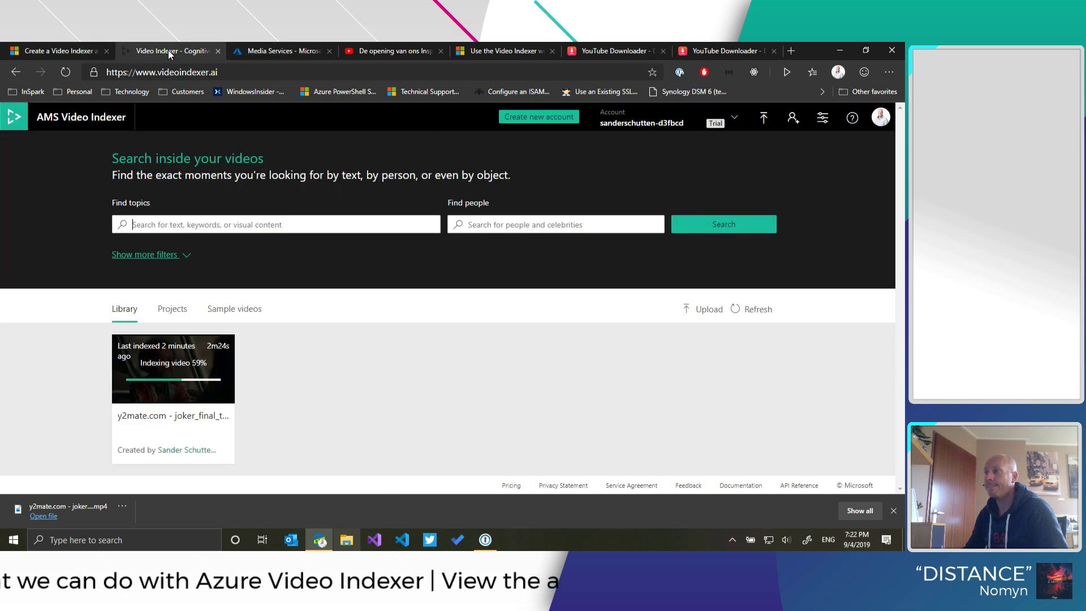
{"action": "left_click", "coordinate": [702, 310]}
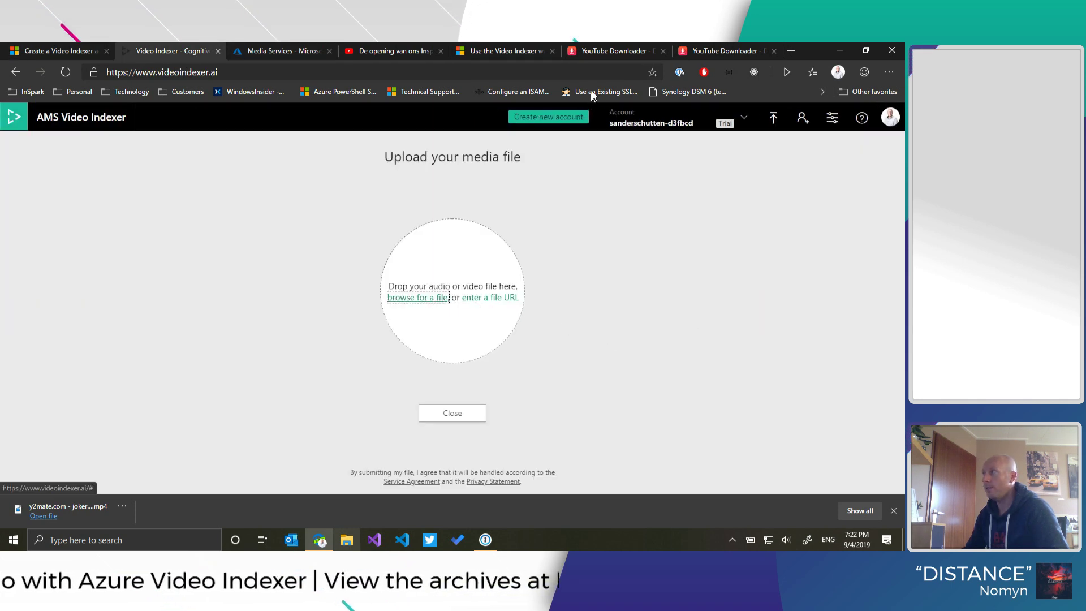
{"action": "left_click", "coordinate": [695, 51]}
{"action": "left_click", "coordinate": [390, 231]}
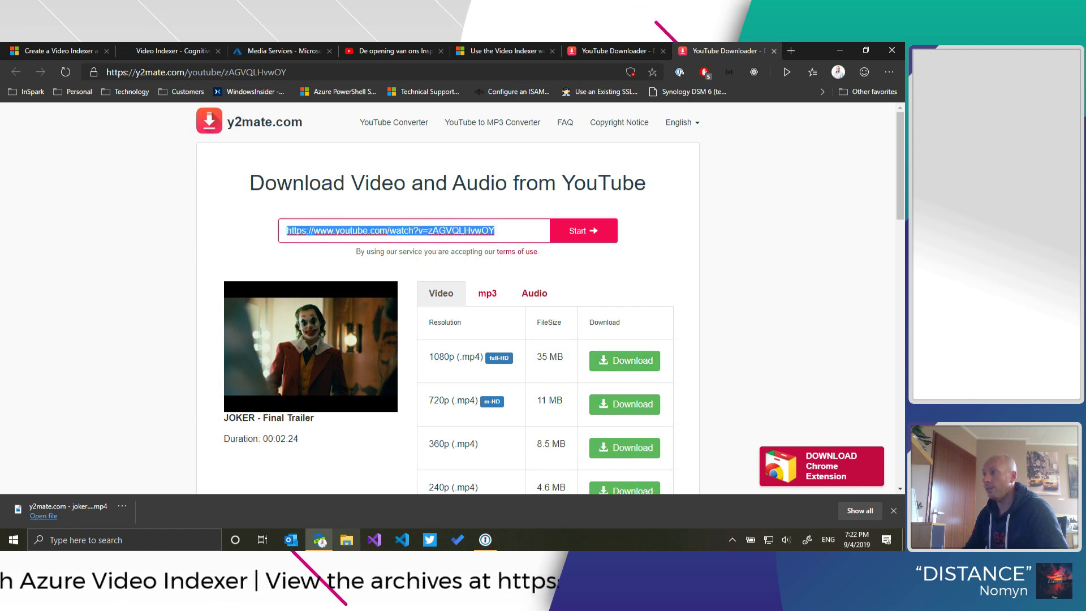
{"action": "key", "text": "ctrl+v"}
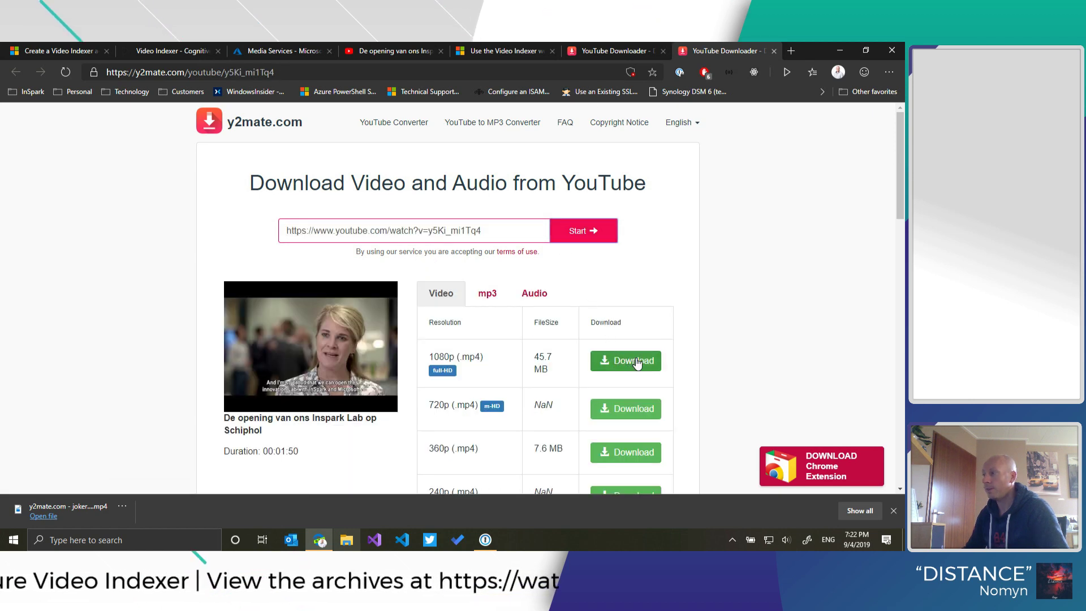
{"action": "left_click", "coordinate": [630, 361]}
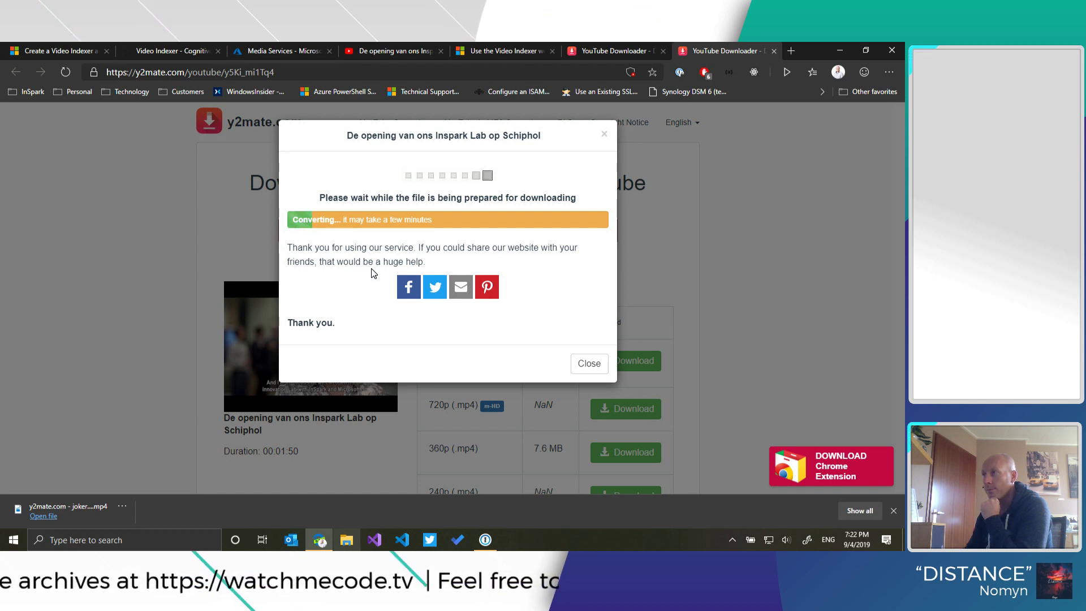
Save the converted 1080p mp4 from y2mate and start a new Video Indexer upload
{"action": "left_click", "coordinate": [154, 50]}
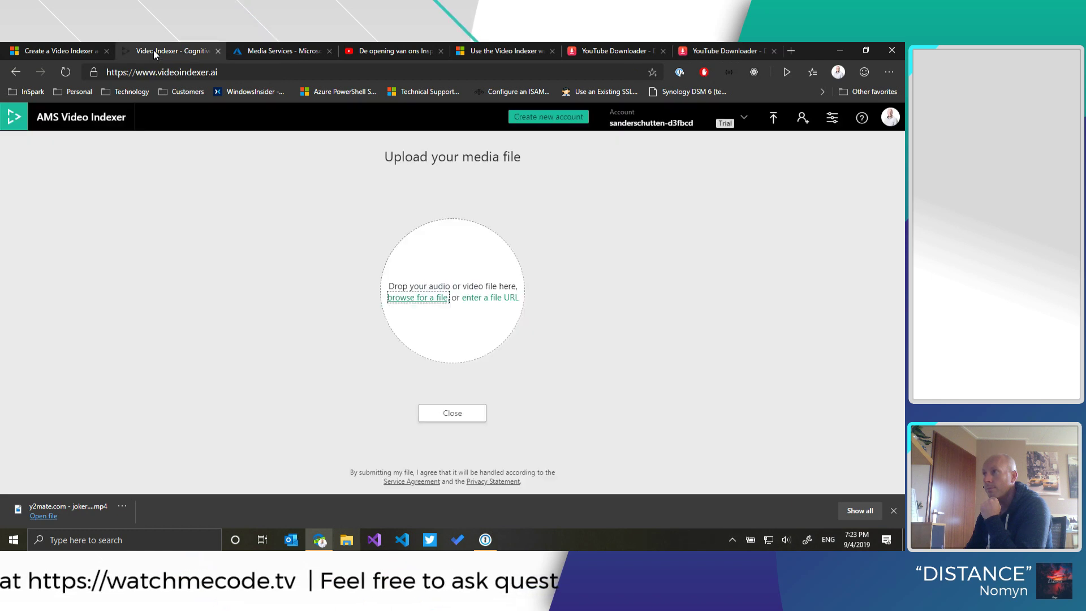
{"action": "left_click", "coordinate": [79, 117]}
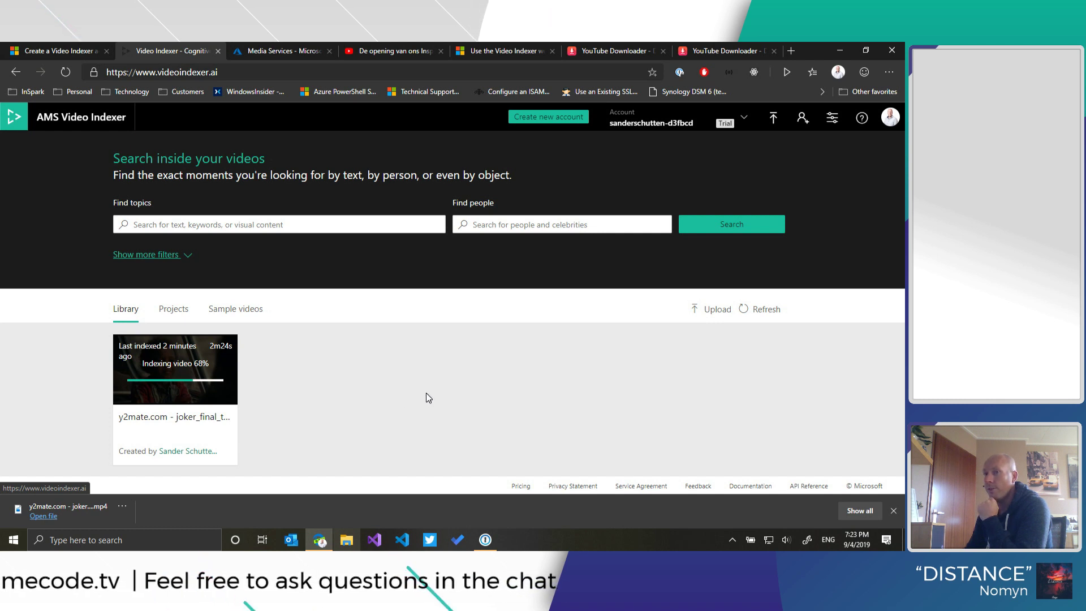
{"action": "left_click", "coordinate": [702, 53]}
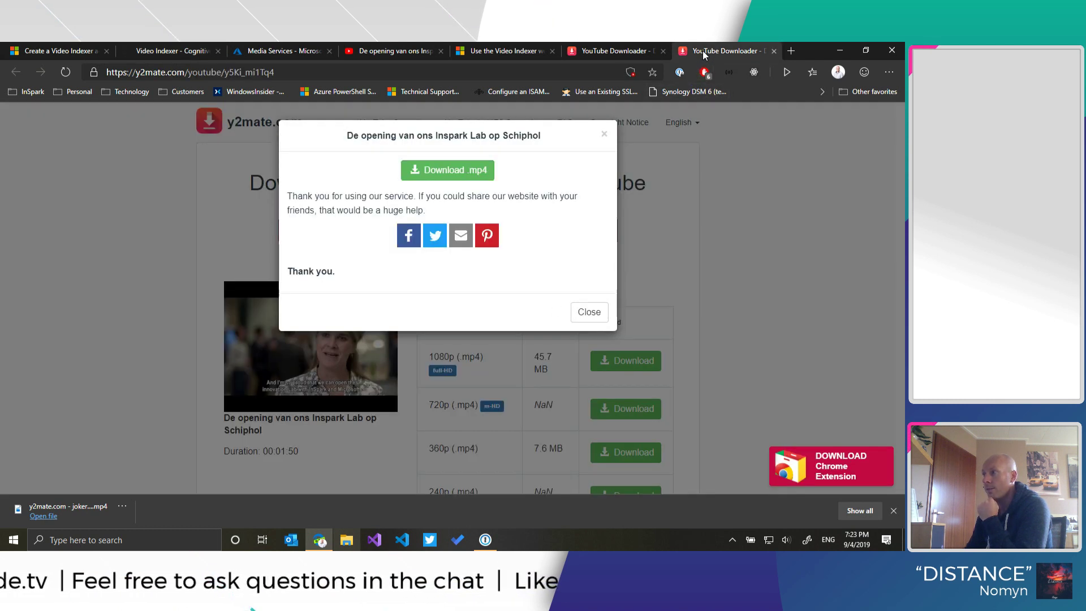
{"action": "left_click", "coordinate": [442, 171]}
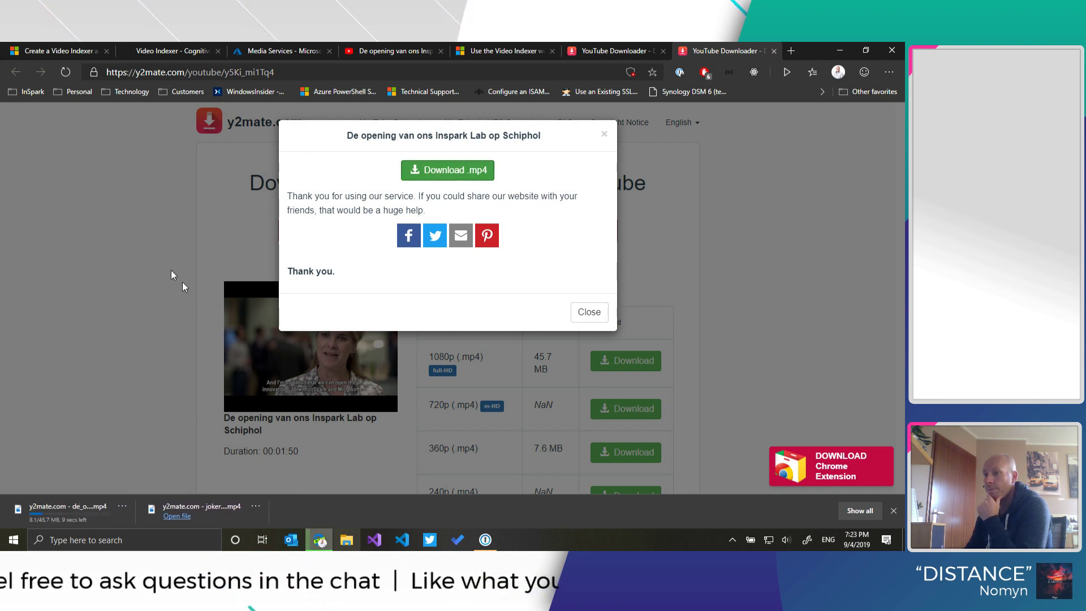
{"action": "left_click", "coordinate": [165, 48]}
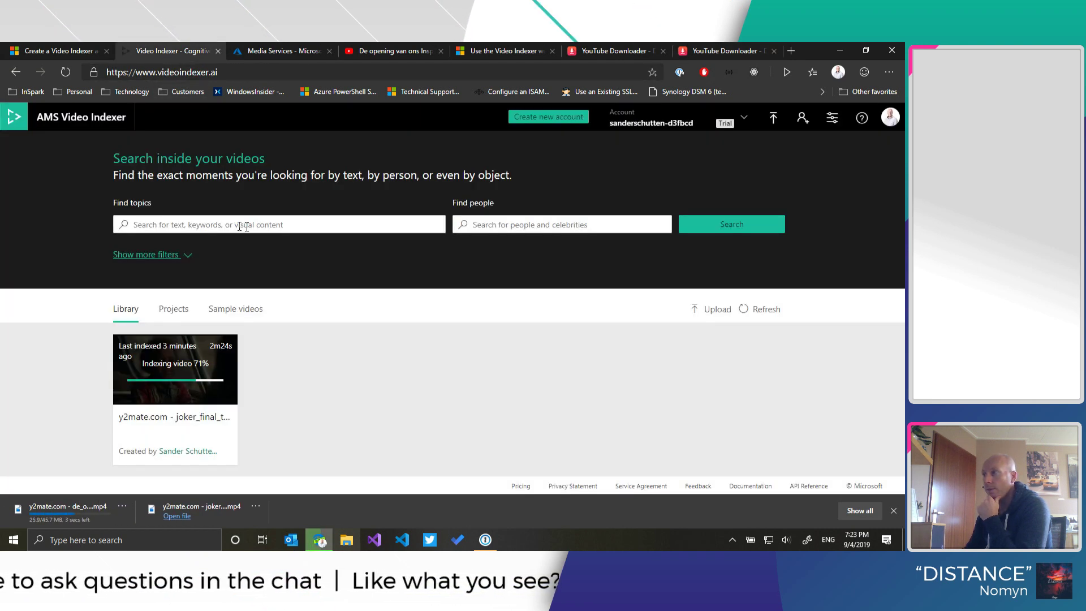
{"action": "left_click", "coordinate": [704, 308]}
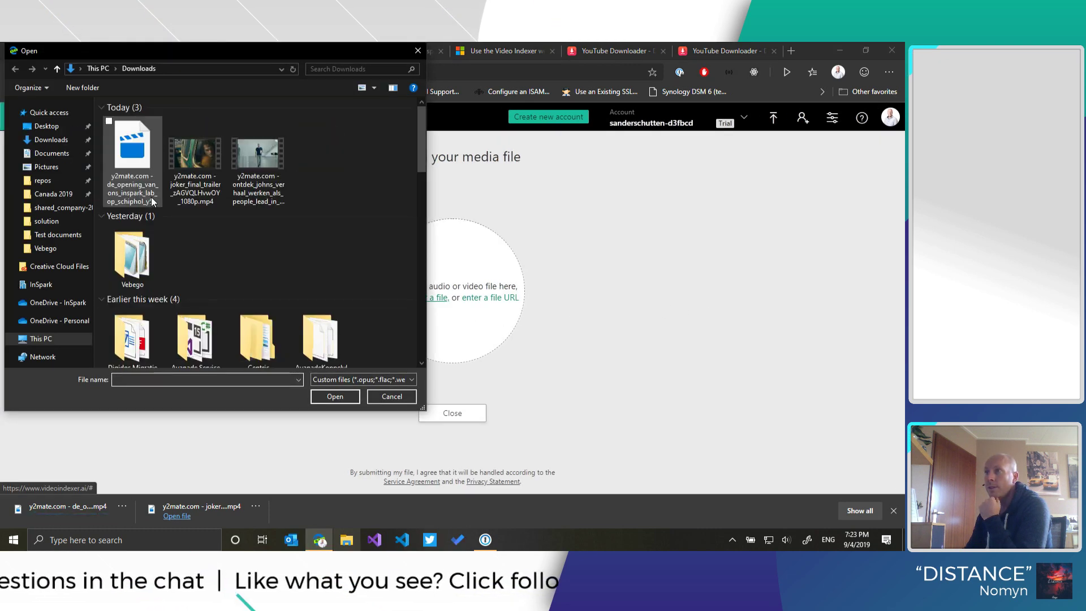
Upload the downloaded de_opening mp4 for indexing, then view the empty Projects tab
{"action": "left_click", "coordinate": [138, 155]}
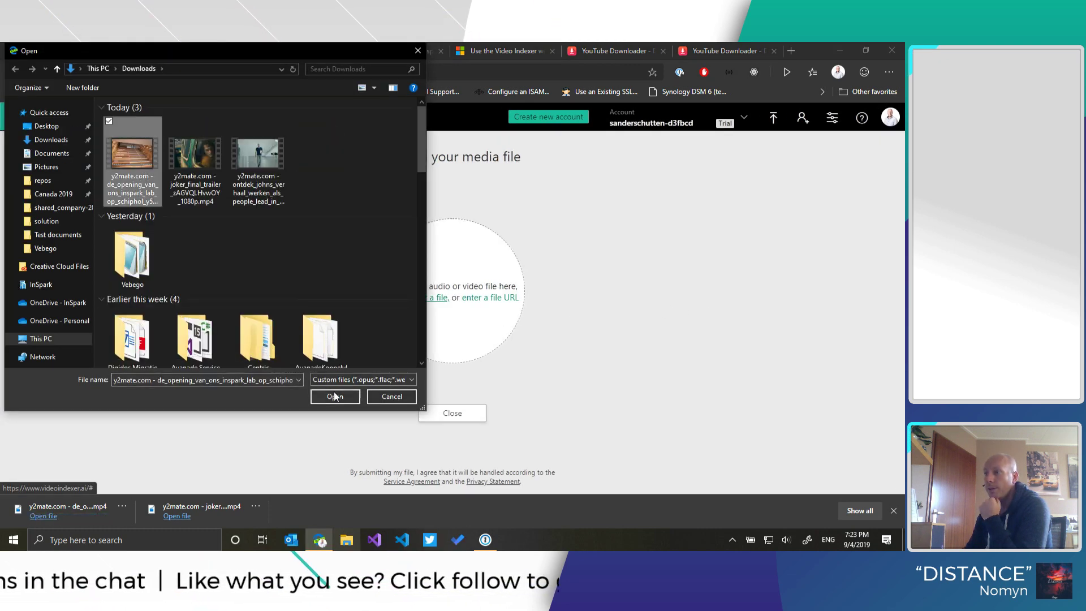
{"action": "left_click", "coordinate": [335, 396]}
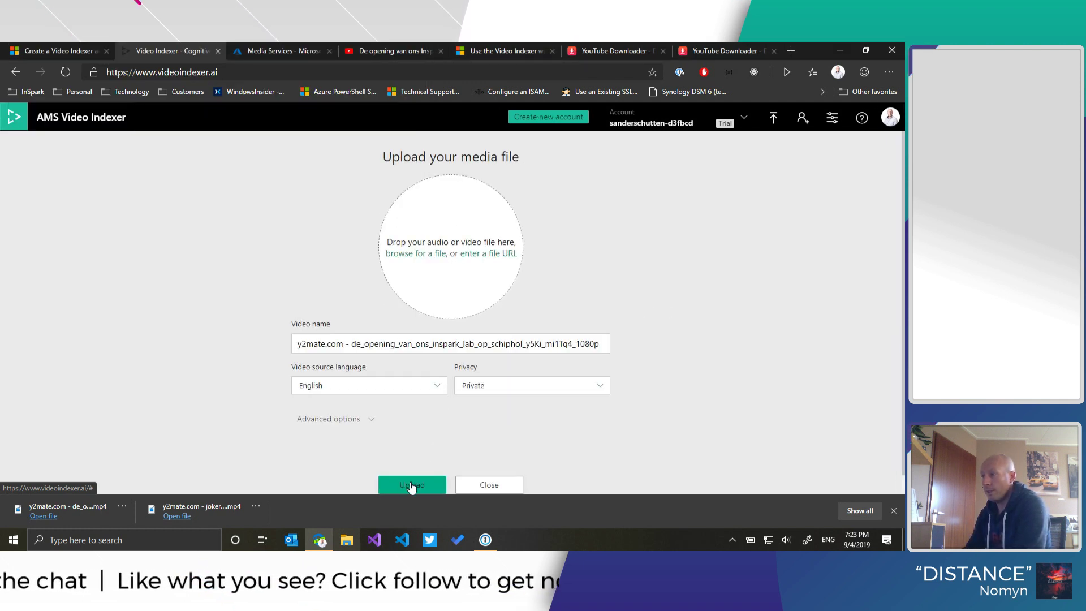
{"action": "left_click", "coordinate": [412, 485]}
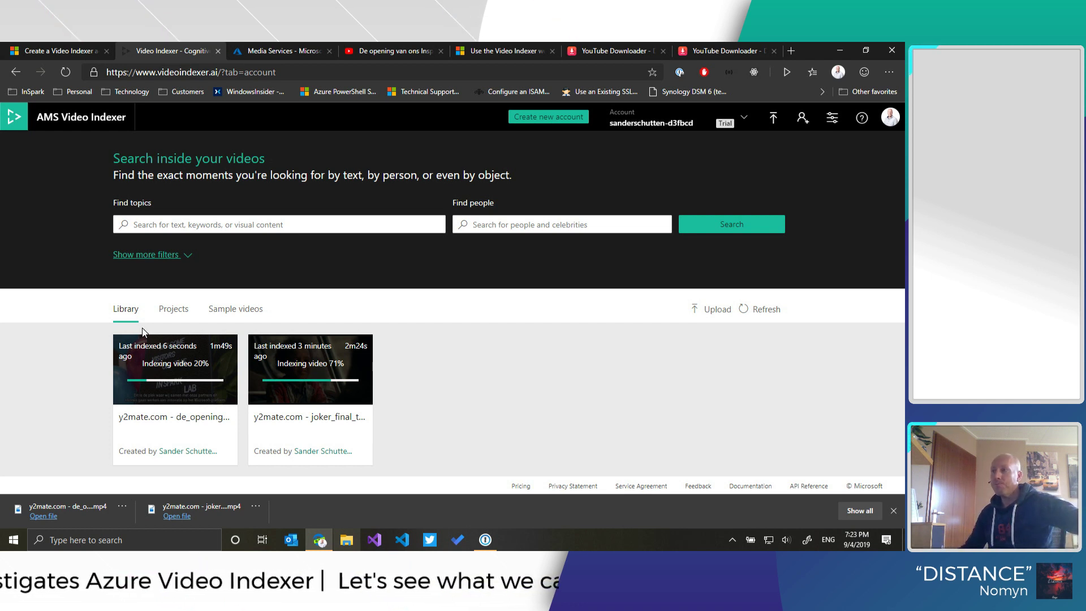
{"action": "left_click", "coordinate": [174, 308]}
Browse the Sample videos tab, scrolling through samples like Excel Ruler and Build Keynote 2018
{"action": "scroll", "coordinate": [293, 336], "scroll_direction": "down", "scroll_amount": 1}
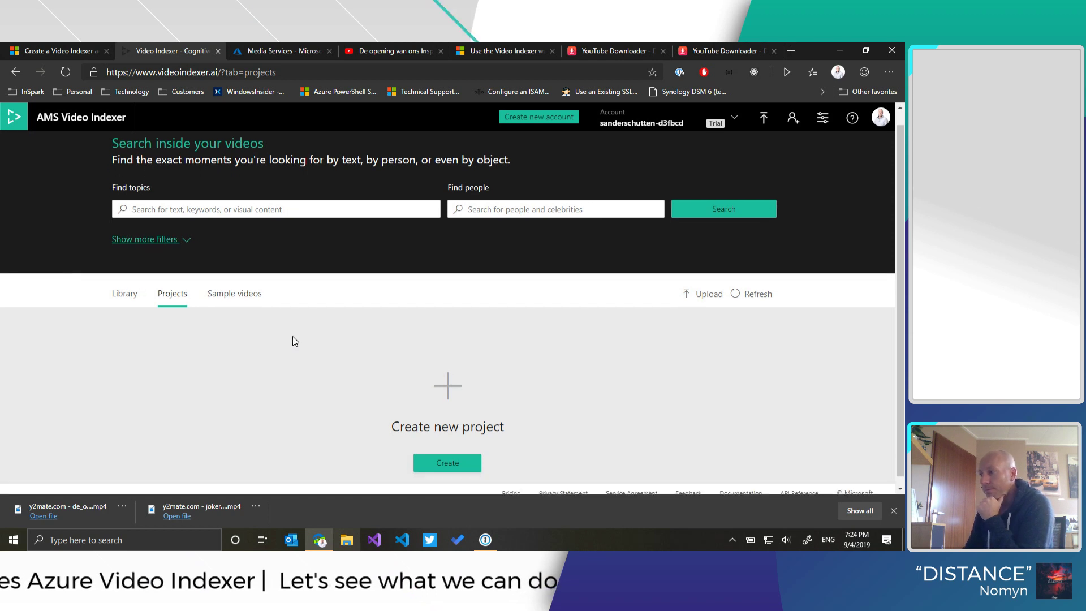
{"action": "left_click", "coordinate": [233, 288]}
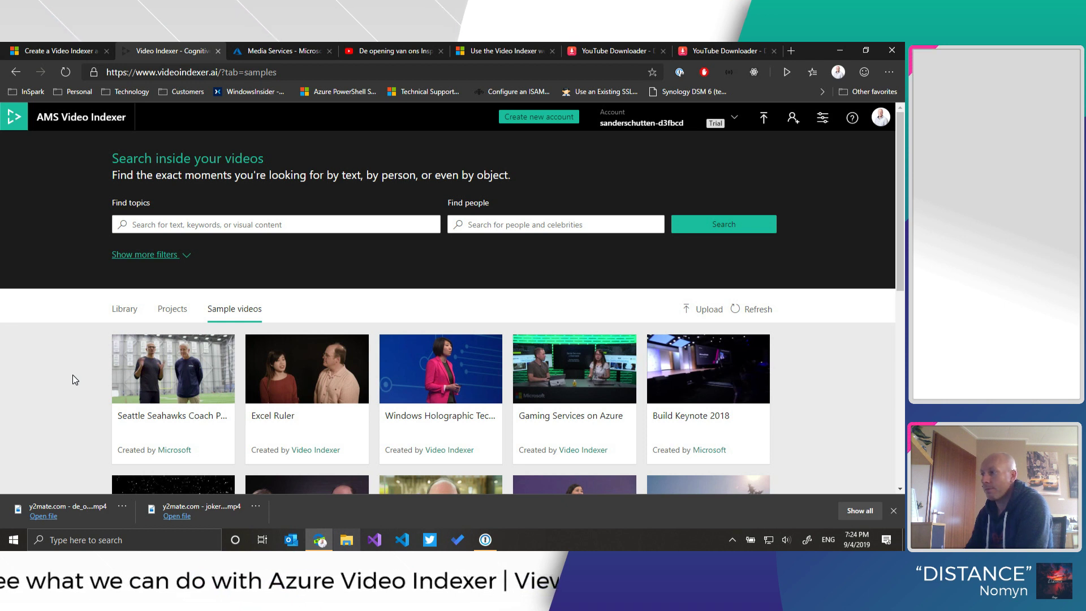
{"action": "scroll", "coordinate": [72, 375], "scroll_direction": "down", "scroll_amount": 1}
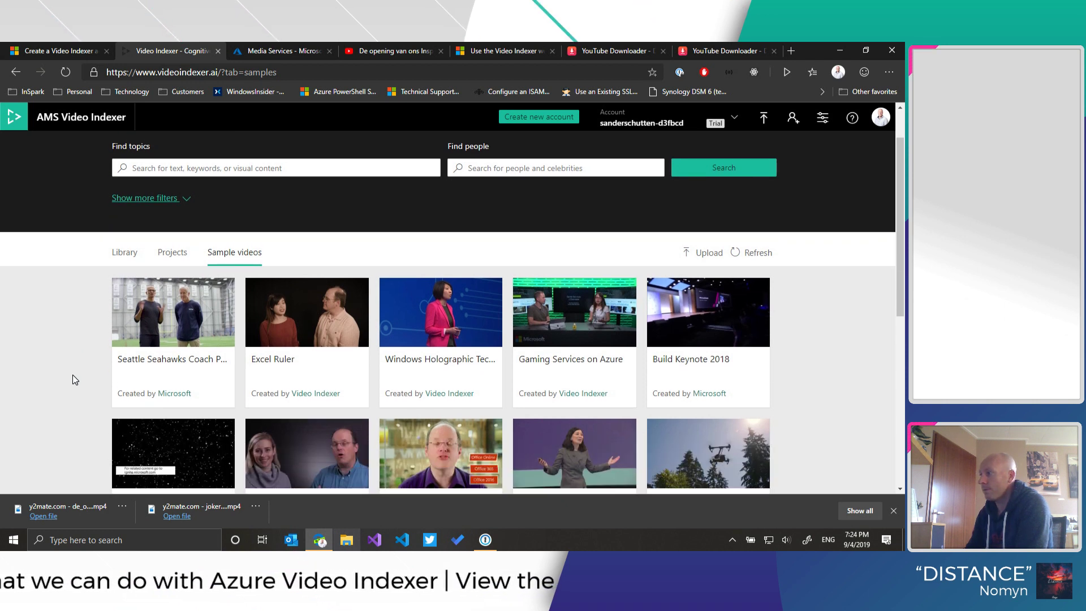
{"action": "scroll", "coordinate": [72, 374], "scroll_direction": "down", "scroll_amount": 2}
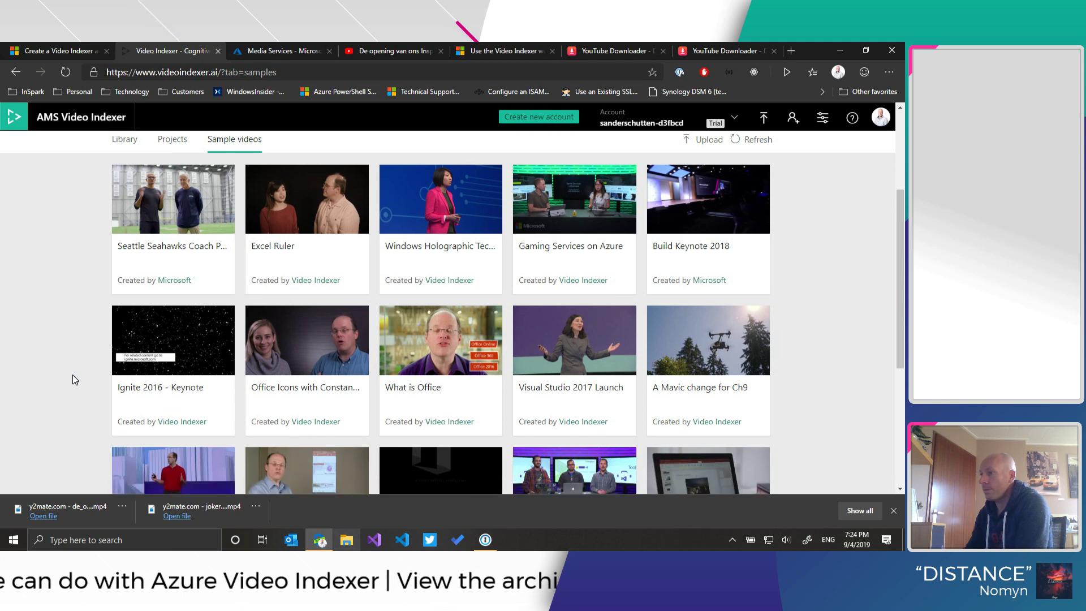
{"action": "scroll", "coordinate": [72, 375], "scroll_direction": "down", "scroll_amount": 2}
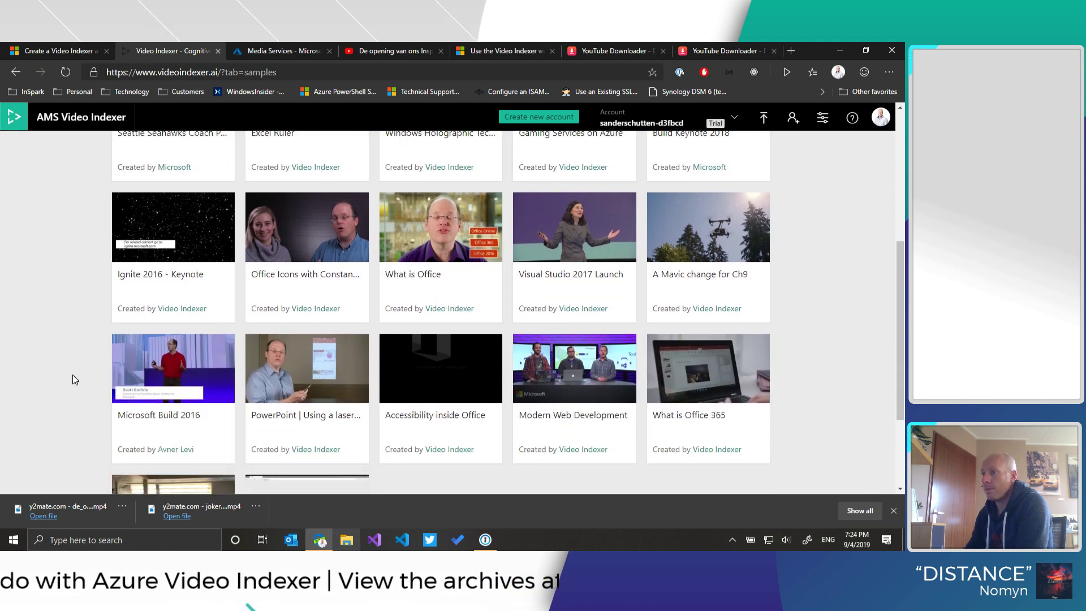
{"action": "scroll", "coordinate": [72, 374], "scroll_direction": "down", "scroll_amount": 2}
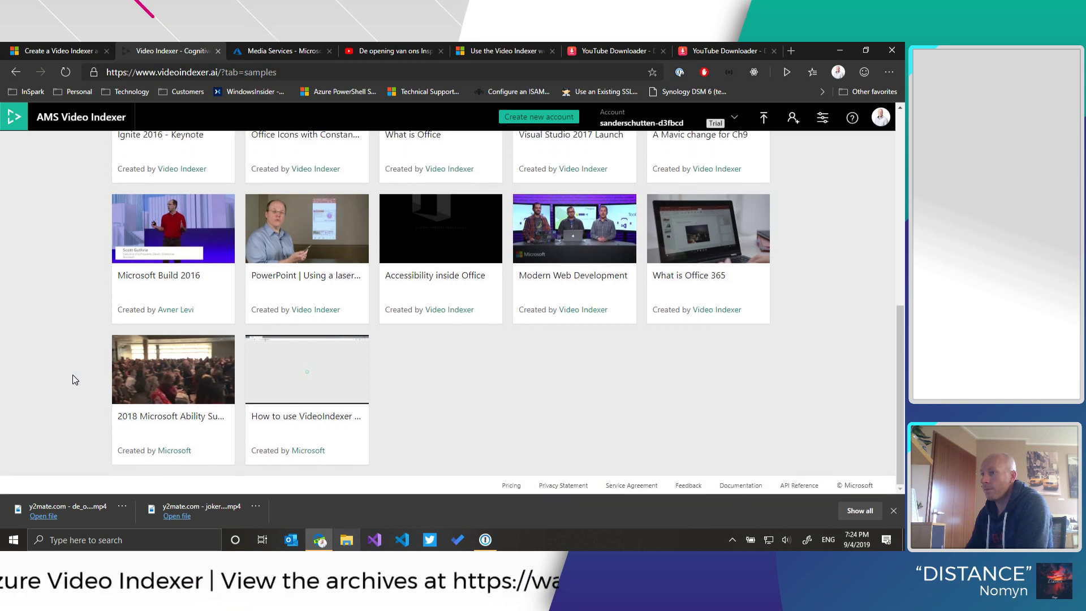
{"action": "scroll", "coordinate": [73, 375], "scroll_direction": "up", "scroll_amount": 7}
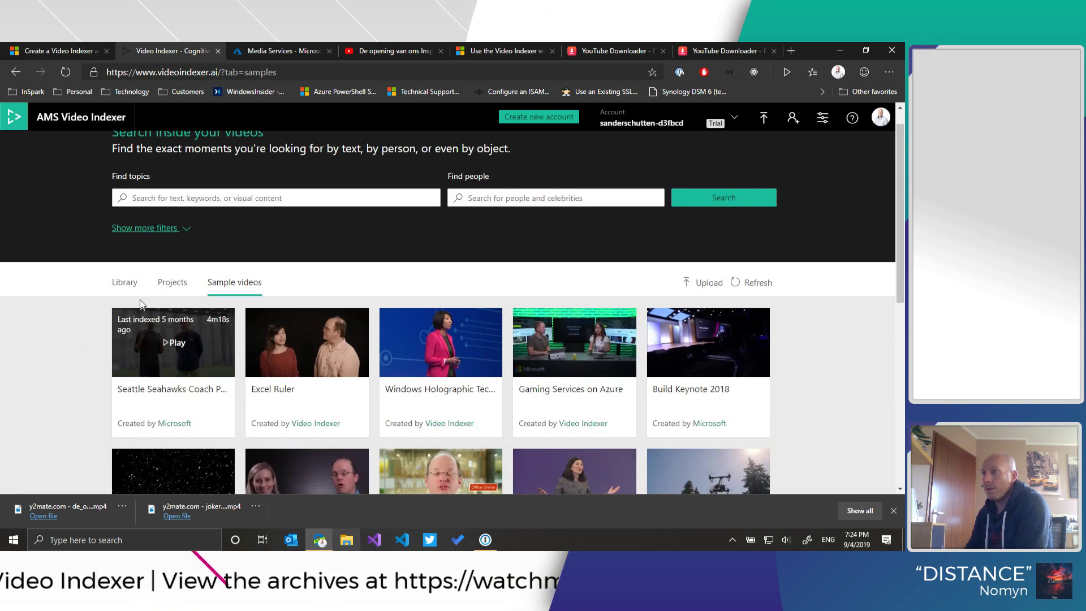
Check library indexing progress (92% and 70%), close the downloads bar, and return to the Person model article
{"action": "left_click", "coordinate": [124, 283]}
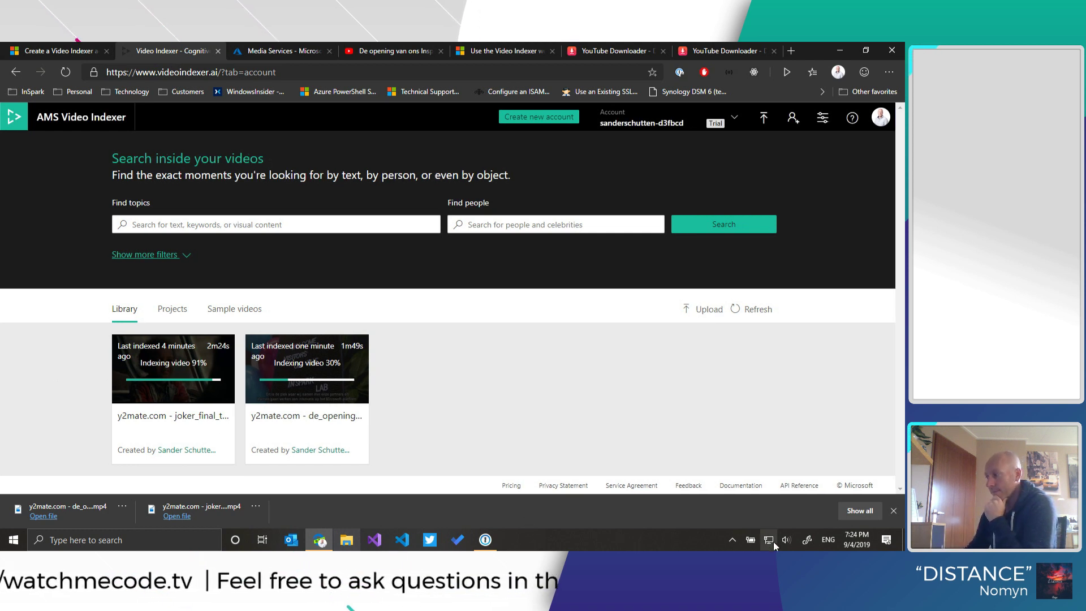
{"action": "left_click", "coordinate": [893, 510]}
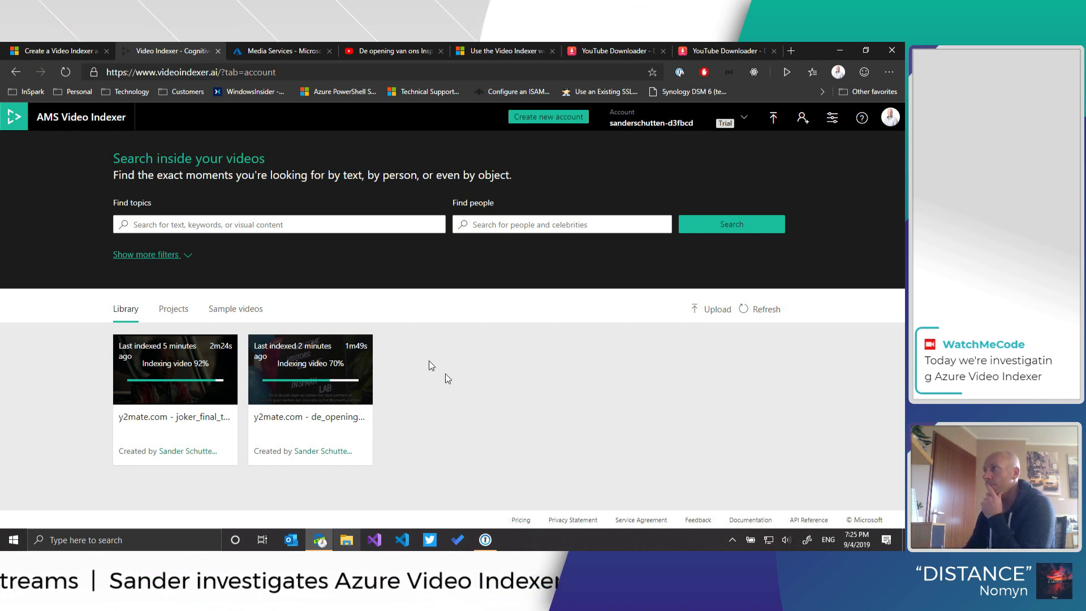
{"action": "left_click", "coordinate": [502, 57]}
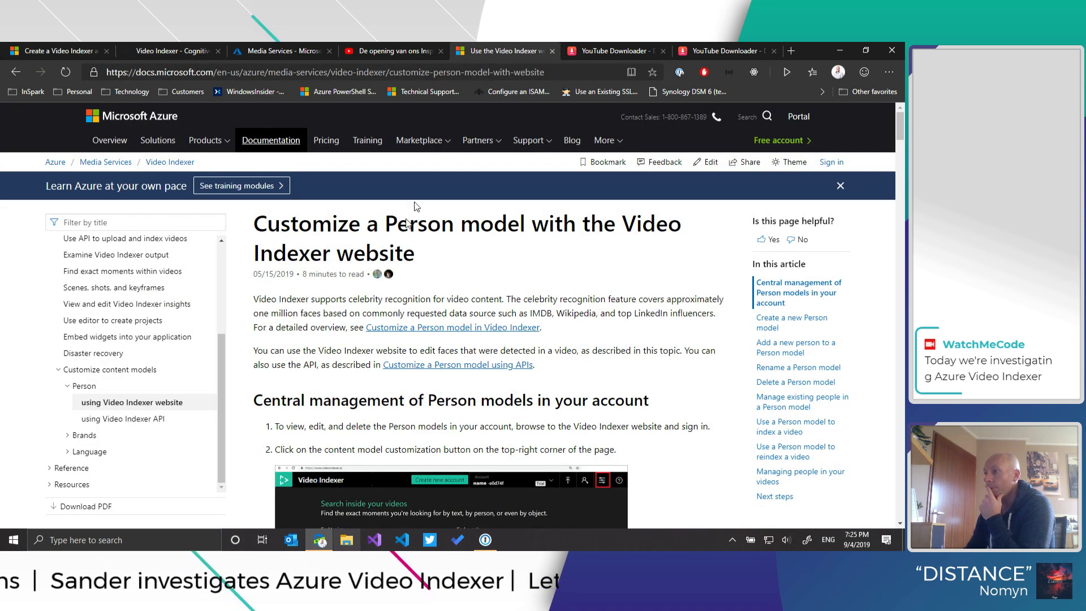
Scroll the Person model article down to 'Add a new person to a Person model'
{"action": "scroll", "coordinate": [554, 340], "scroll_direction": "down", "scroll_amount": 6}
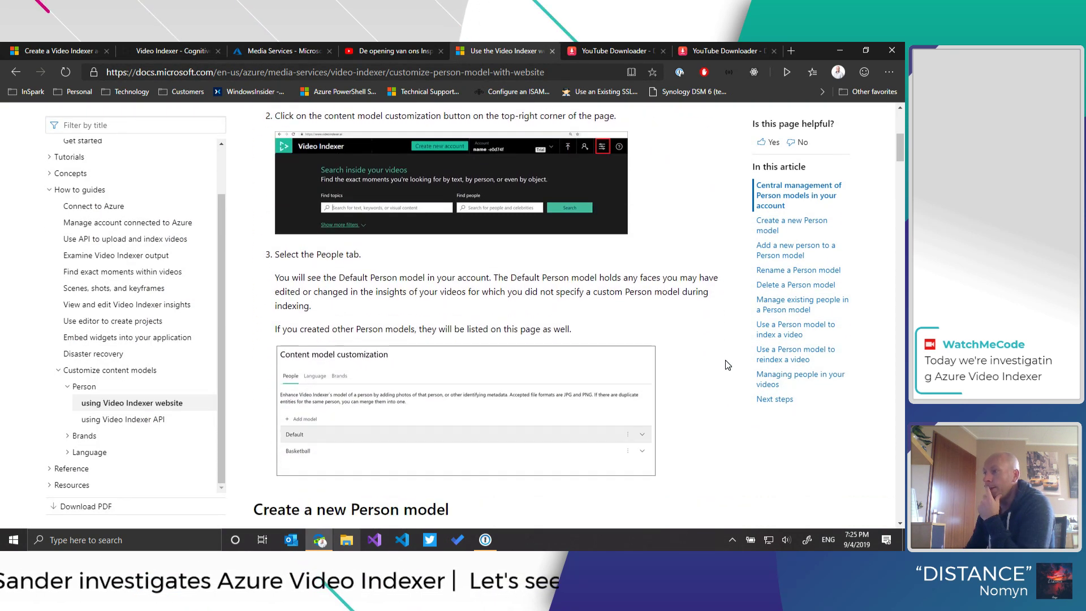
{"action": "scroll", "coordinate": [727, 365], "scroll_direction": "down", "scroll_amount": 3}
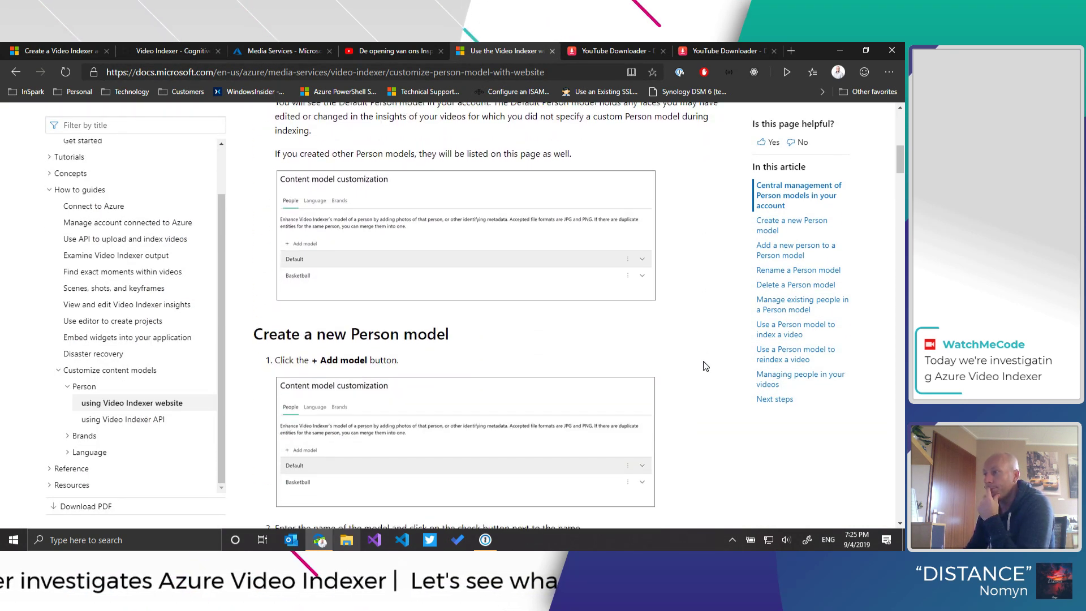
{"action": "scroll", "coordinate": [706, 366], "scroll_direction": "down", "scroll_amount": 2}
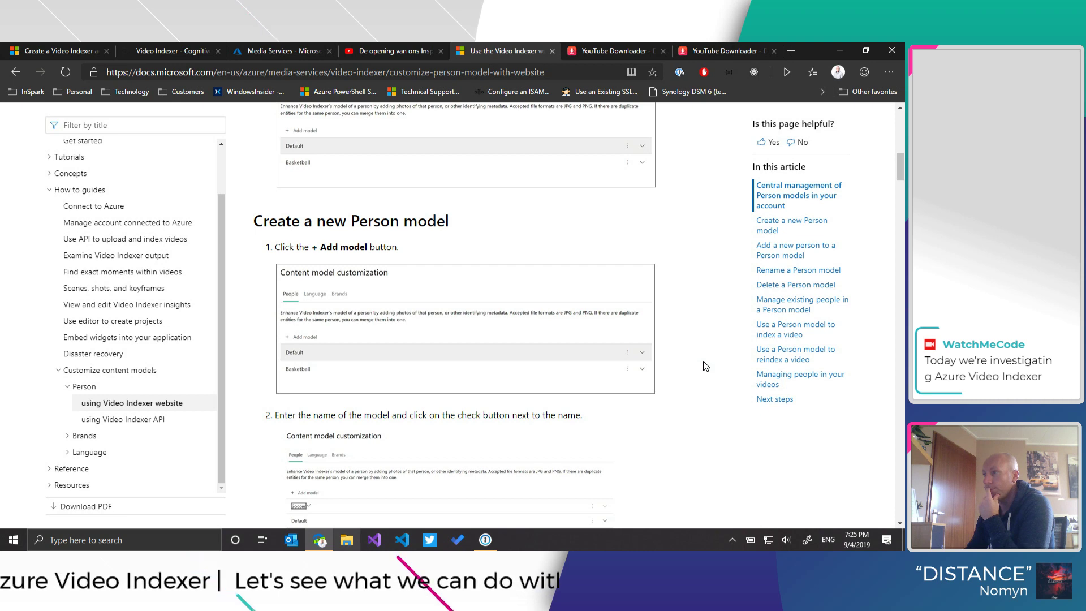
{"action": "scroll", "coordinate": [705, 366], "scroll_direction": "down", "scroll_amount": 2}
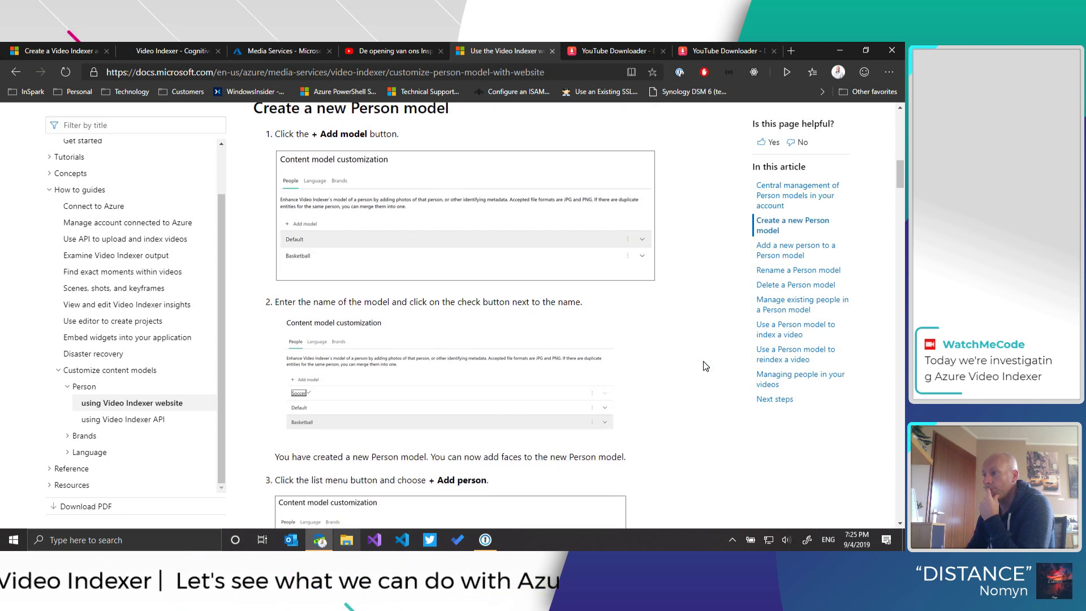
{"action": "scroll", "coordinate": [706, 366], "scroll_direction": "down", "scroll_amount": 3}
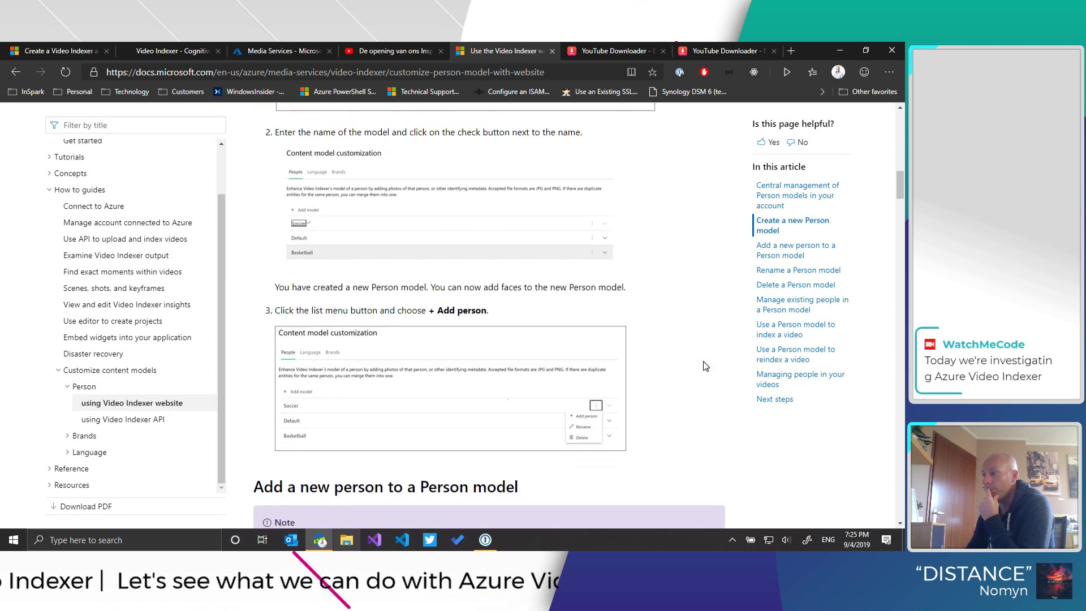
{"action": "scroll", "coordinate": [706, 366], "scroll_direction": "down", "scroll_amount": 1}
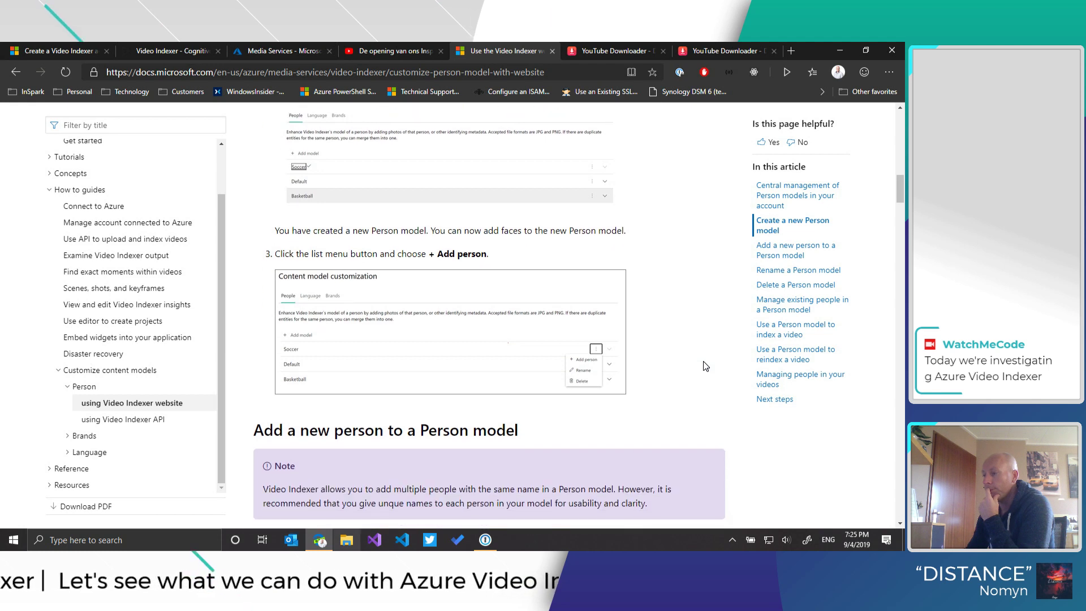
{"action": "scroll", "coordinate": [706, 366], "scroll_direction": "down", "scroll_amount": 1}
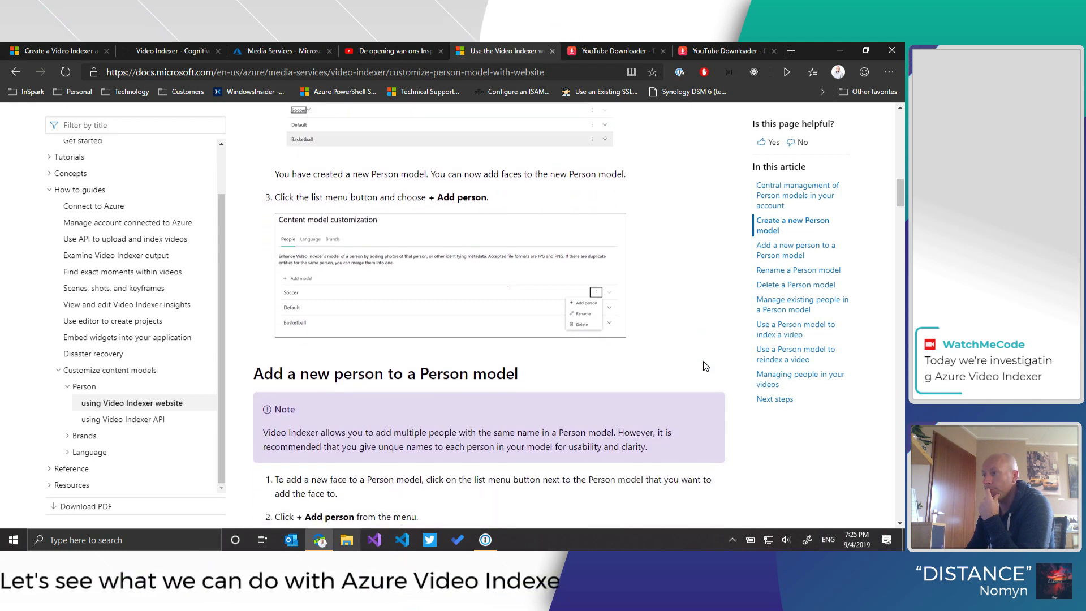
{"action": "left_click", "coordinate": [794, 49]}
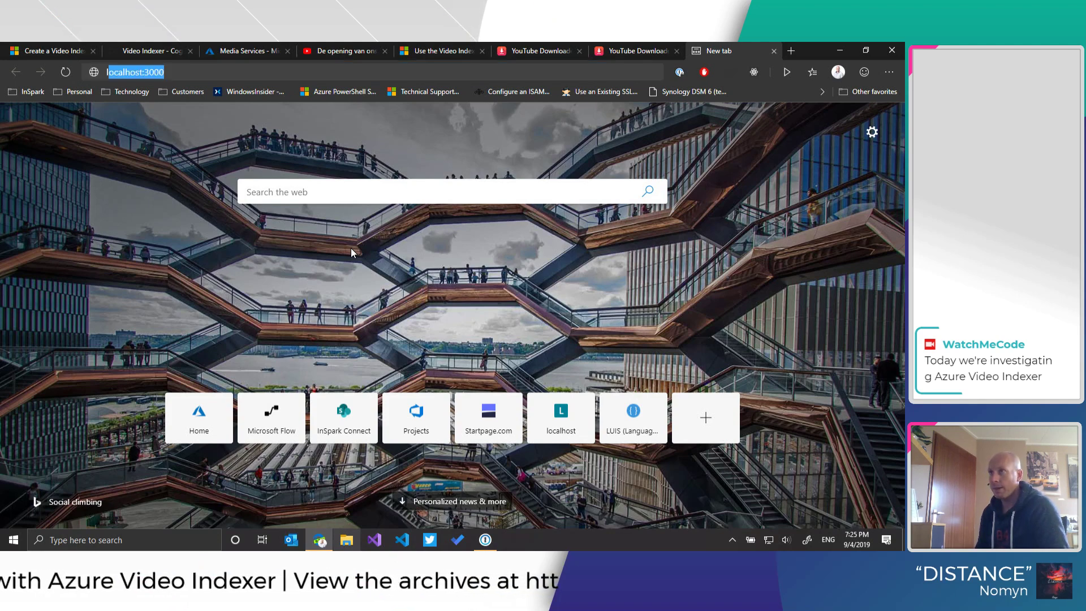
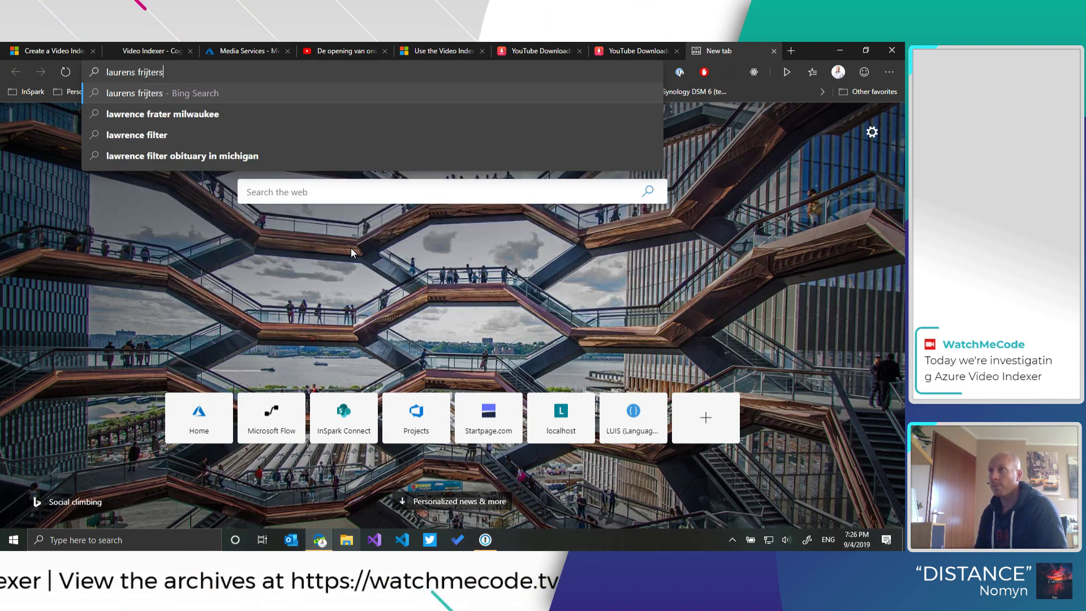
Search Bing Images for the colleague's name
{"action": "key", "text": "Return"}
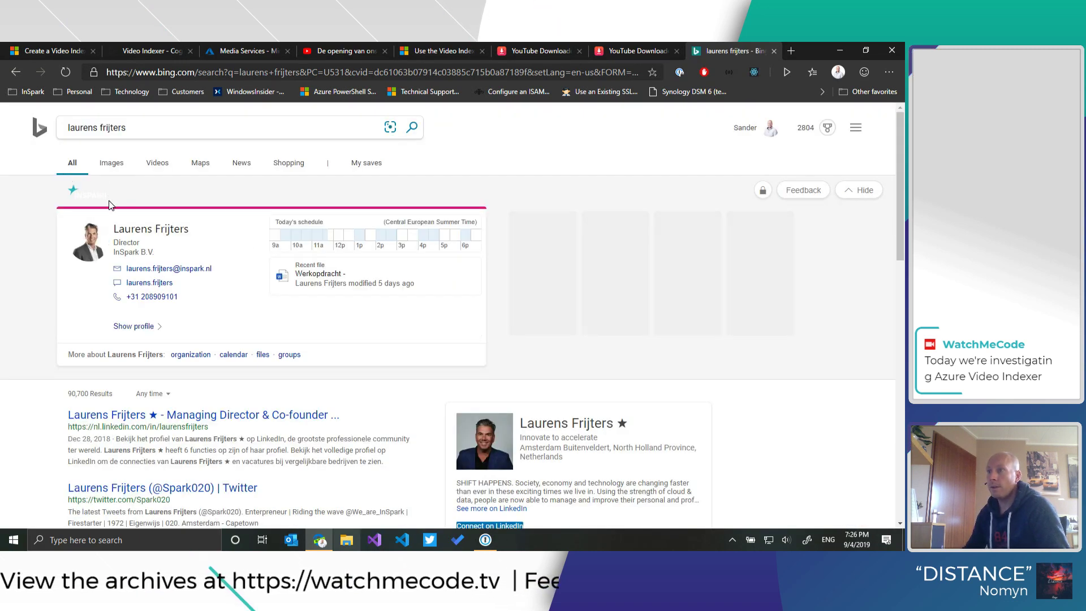
{"action": "left_click", "coordinate": [110, 163]}
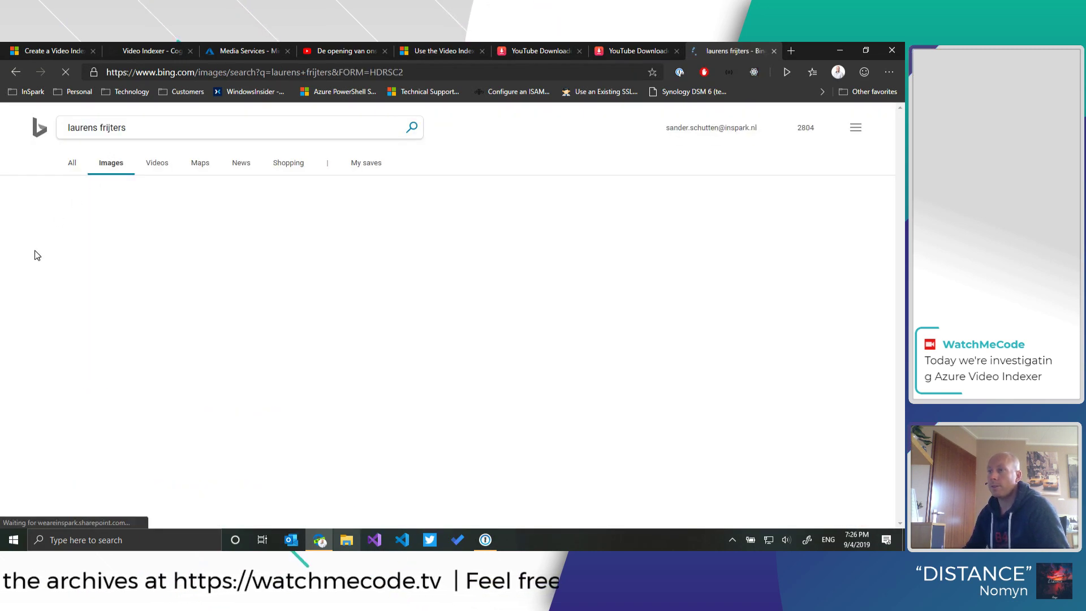
Save the second portrait photo to the Desktop as a JPEG, then return to Video Indexer
{"action": "left_click", "coordinate": [157, 222]}
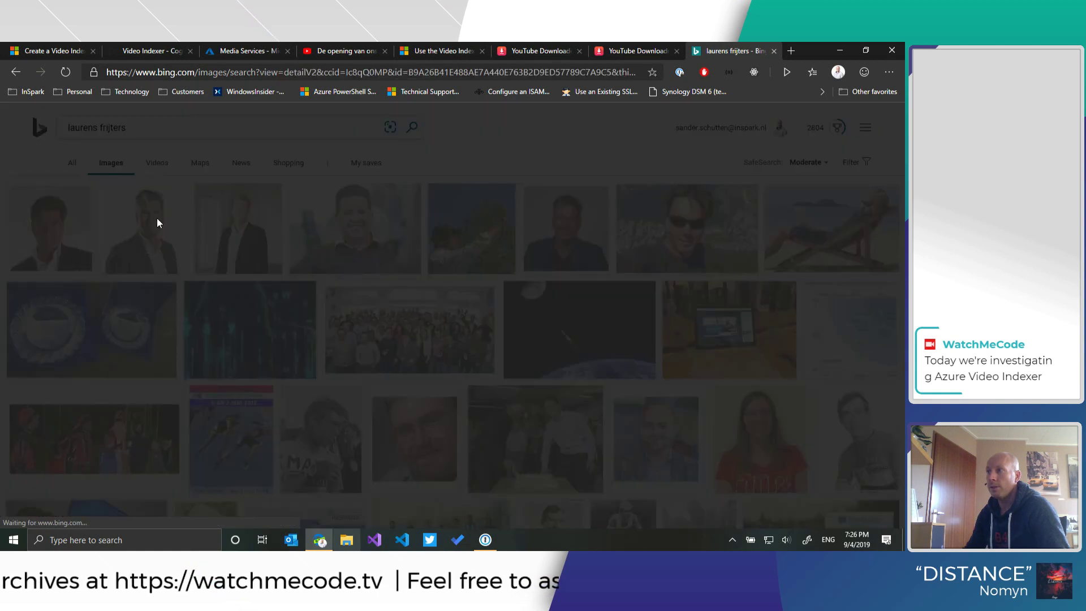
{"action": "right_click", "coordinate": [441, 285]}
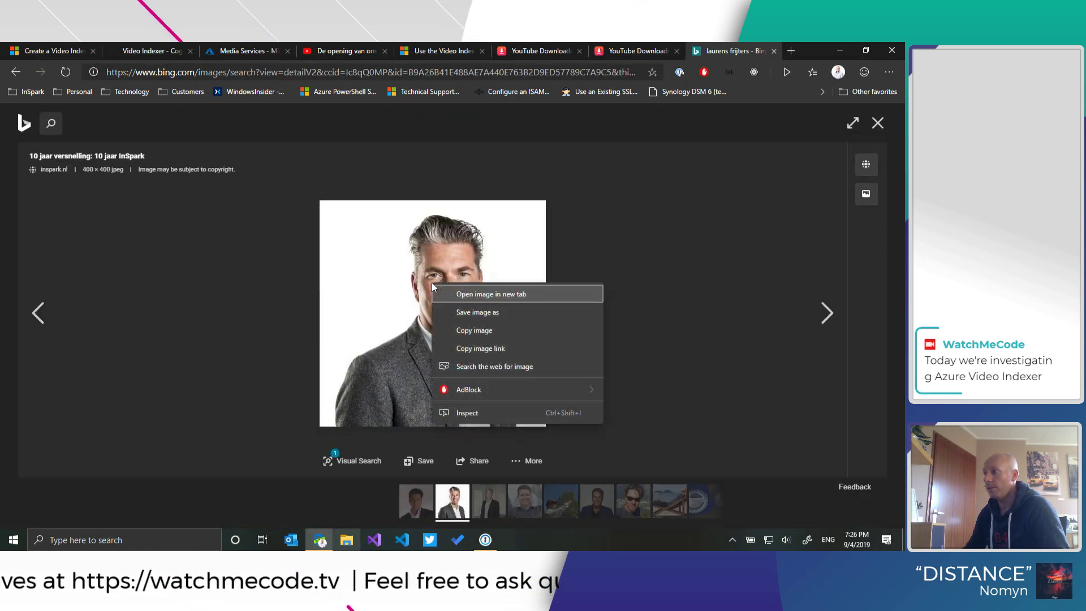
{"action": "left_click", "coordinate": [462, 320]}
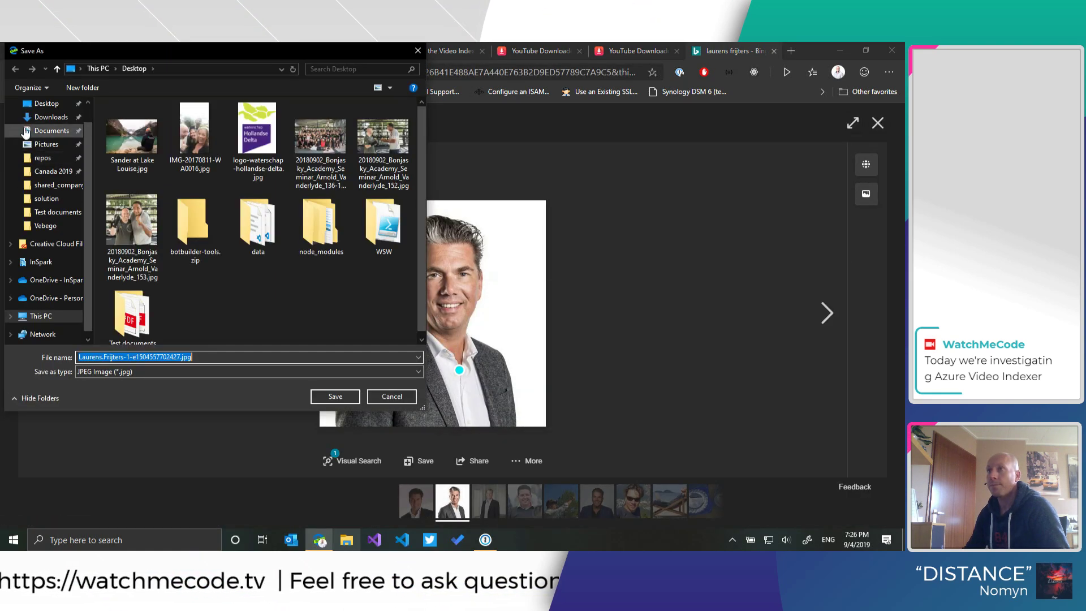
{"action": "left_click", "coordinate": [328, 395]}
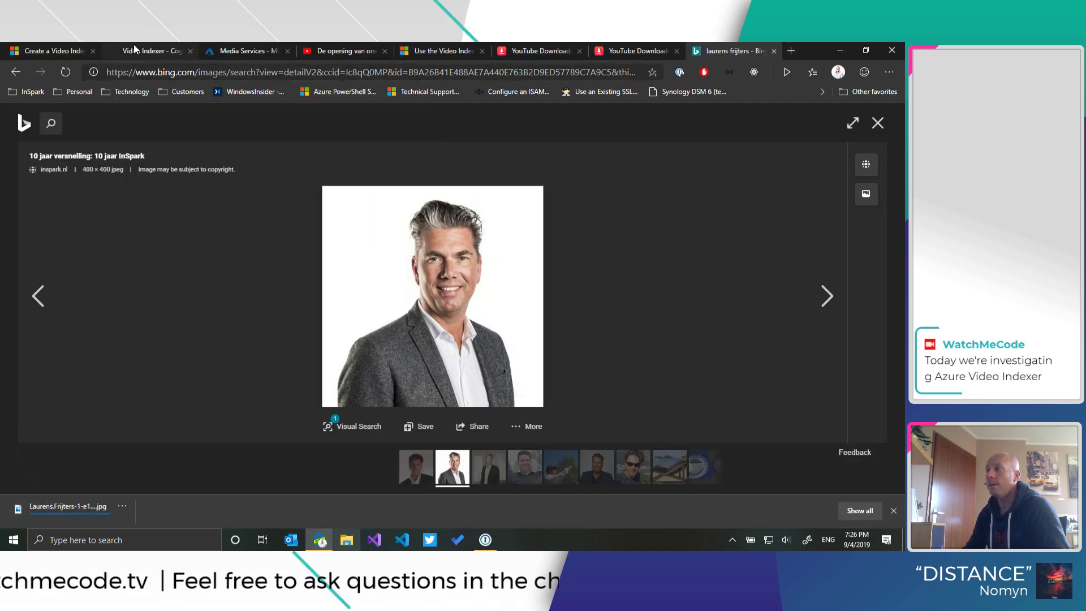
{"action": "left_click", "coordinate": [133, 44]}
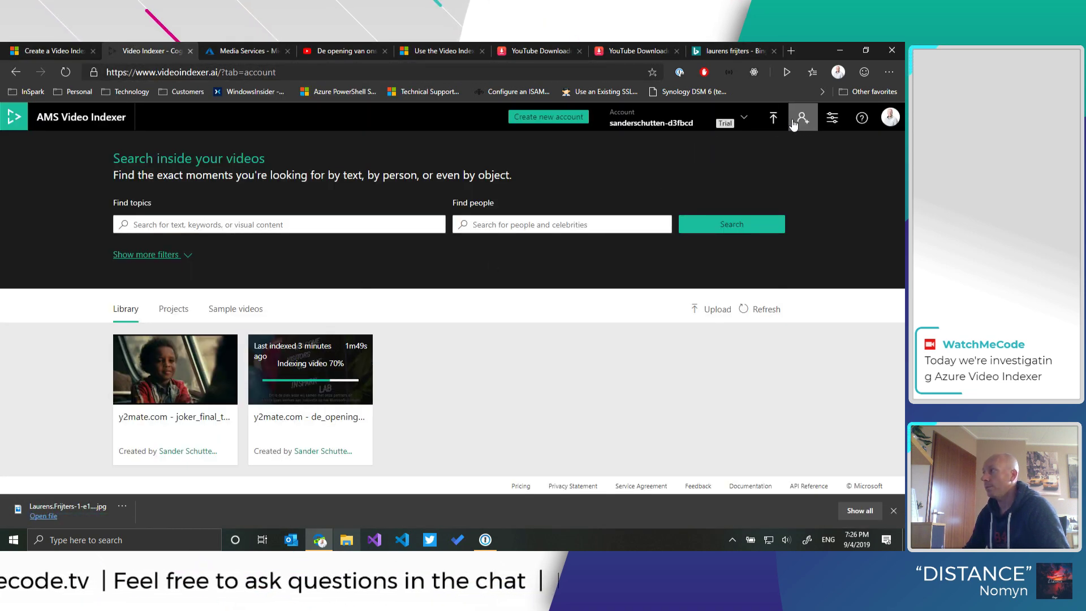
Add a people model named InSpark under content model customization and add a new person to it
{"action": "left_click", "coordinate": [829, 120]}
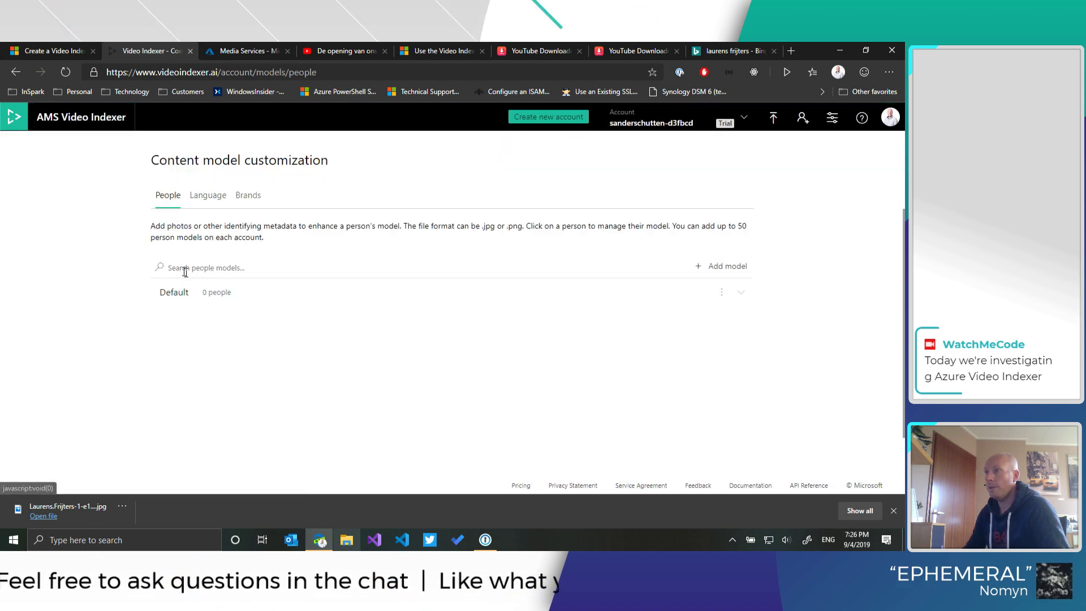
{"action": "left_click", "coordinate": [710, 269]}
{"action": "type", "text": "InSpark"}
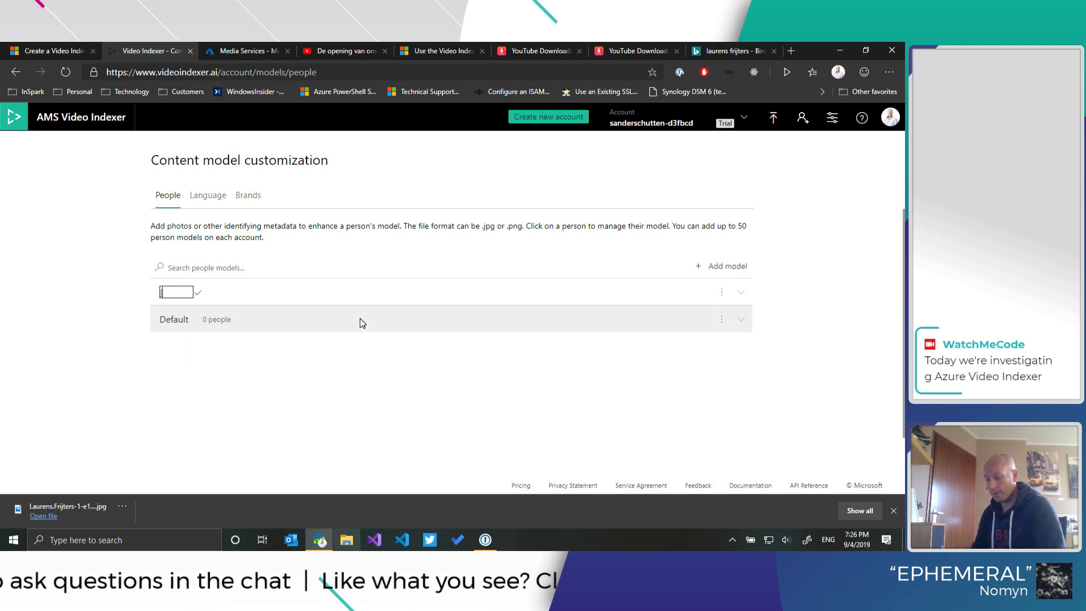
{"action": "key", "text": "Return"}
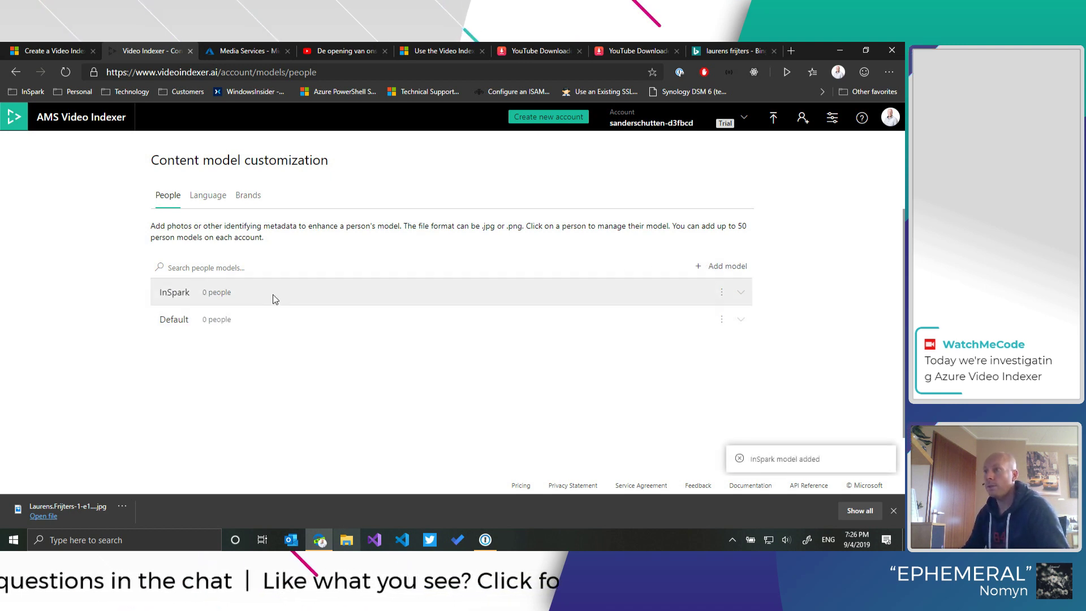
{"action": "left_click", "coordinate": [721, 292]}
{"action": "left_click", "coordinate": [640, 316]}
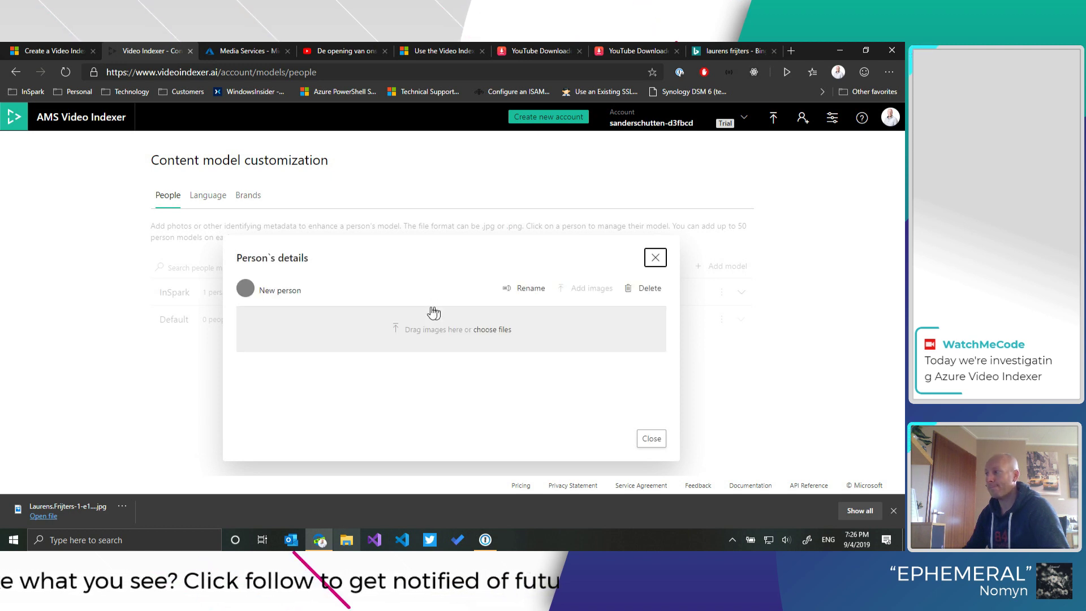
Upload the downloaded portrait JPEG from the Desktop as the new person's image
{"action": "left_click", "coordinate": [448, 330]}
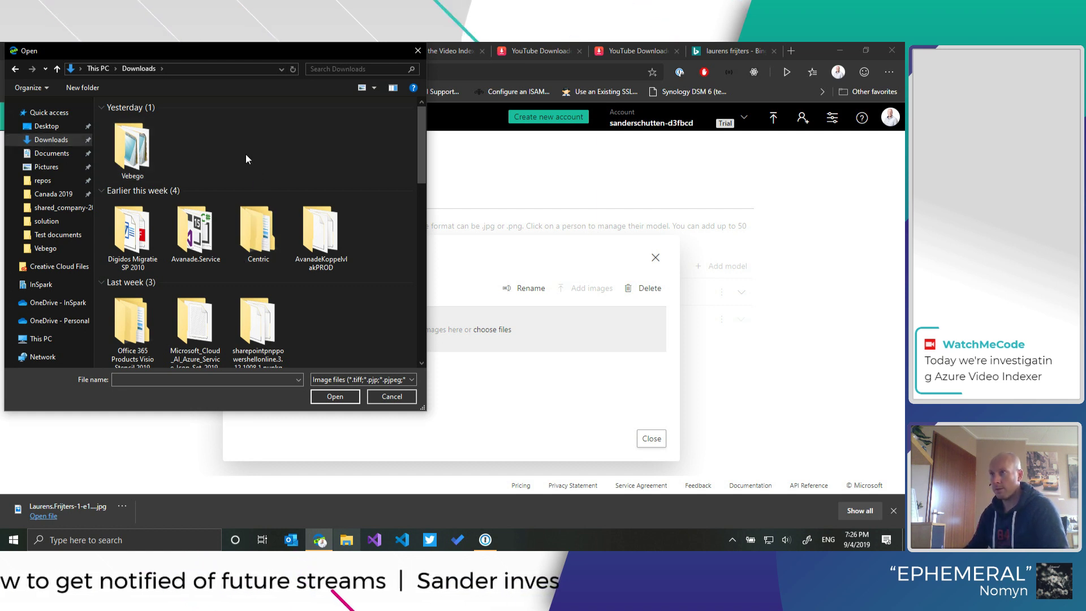
{"action": "left_click", "coordinate": [222, 217]}
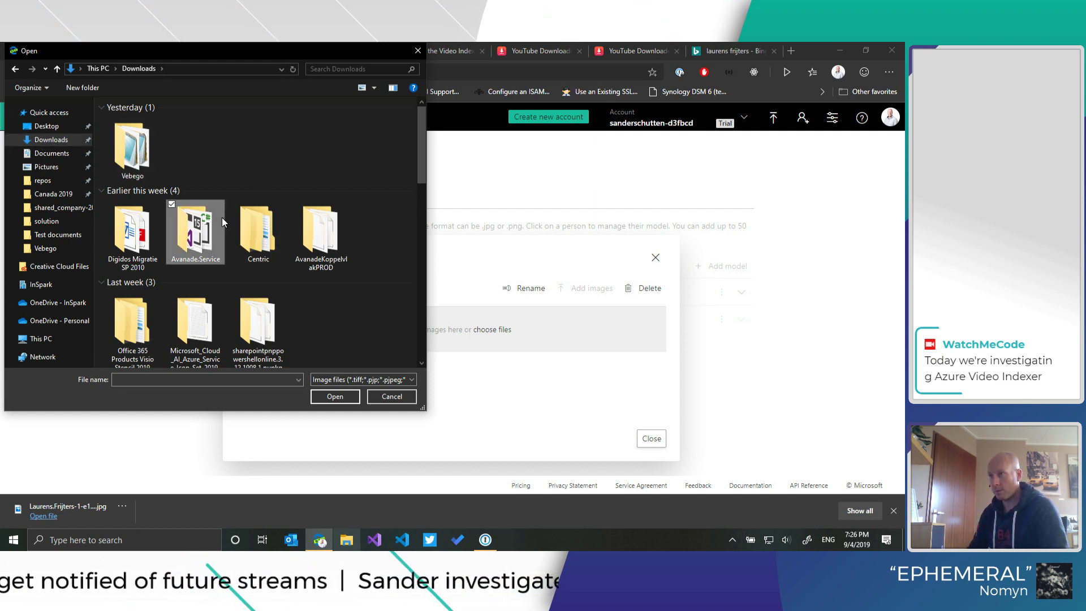
{"action": "left_click", "coordinate": [47, 127]}
{"action": "left_click", "coordinate": [120, 147]}
{"action": "left_click", "coordinate": [334, 398]}
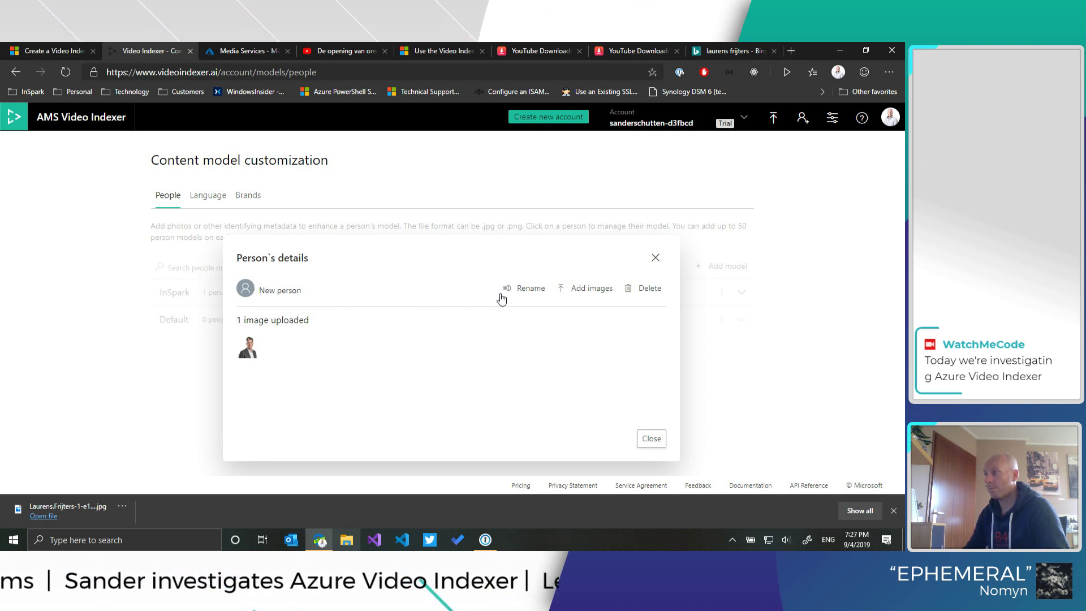
Rename the new person to the colleague's name and close the Person's details dialog
{"action": "left_click", "coordinate": [532, 291]}
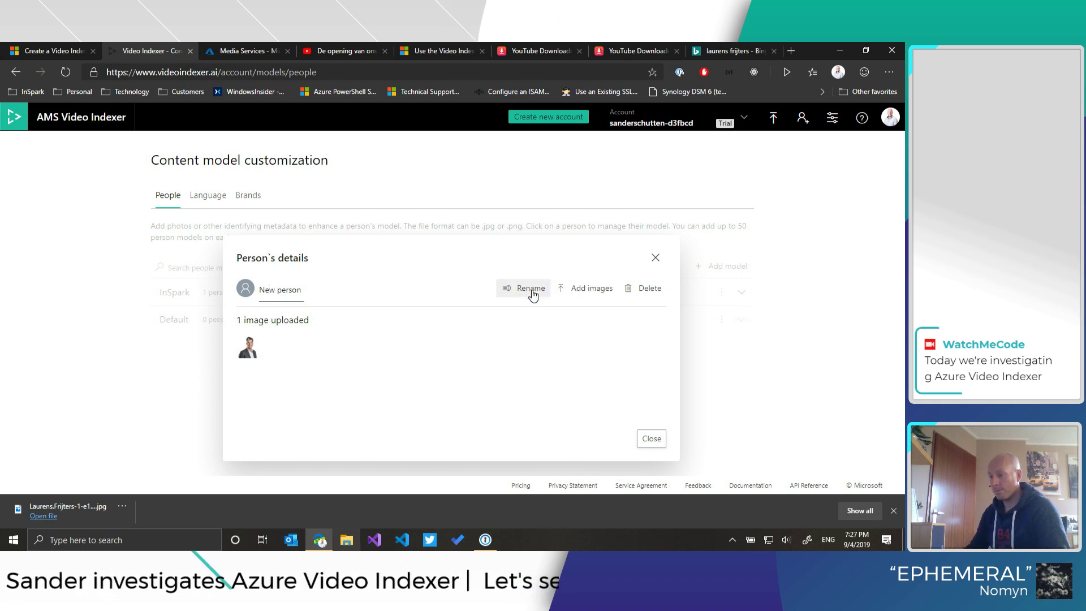
{"action": "type", "text": "Laurens"}
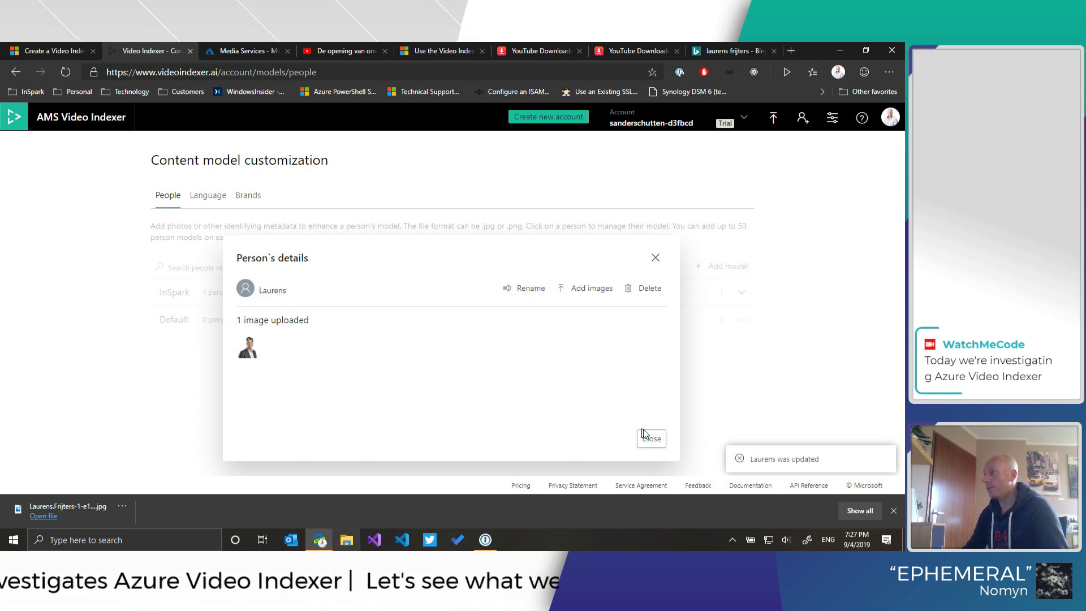
{"action": "left_click", "coordinate": [654, 440]}
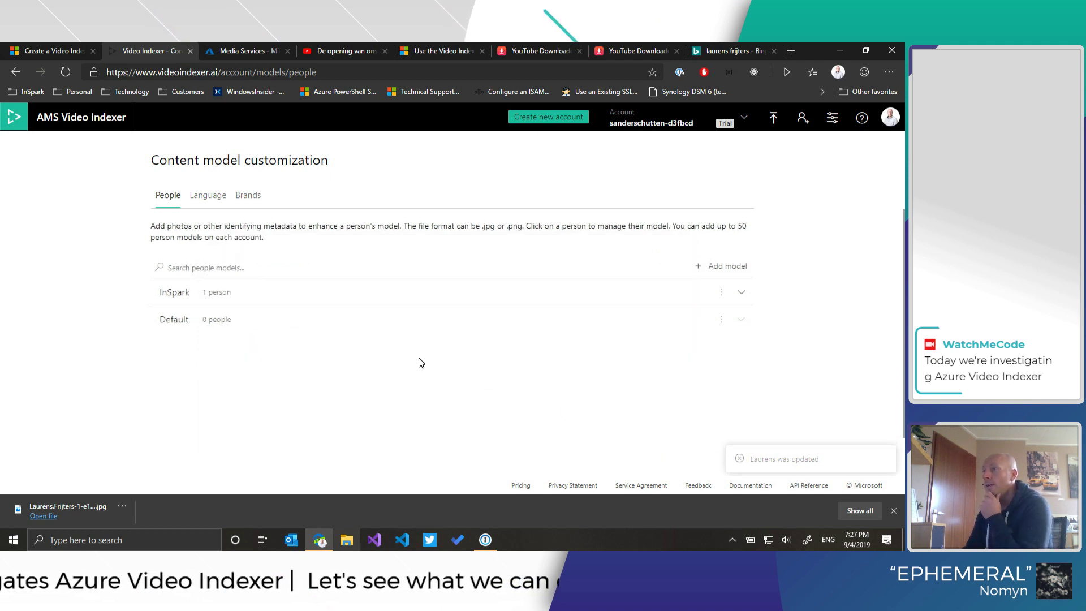
{"action": "left_click", "coordinate": [57, 52]}
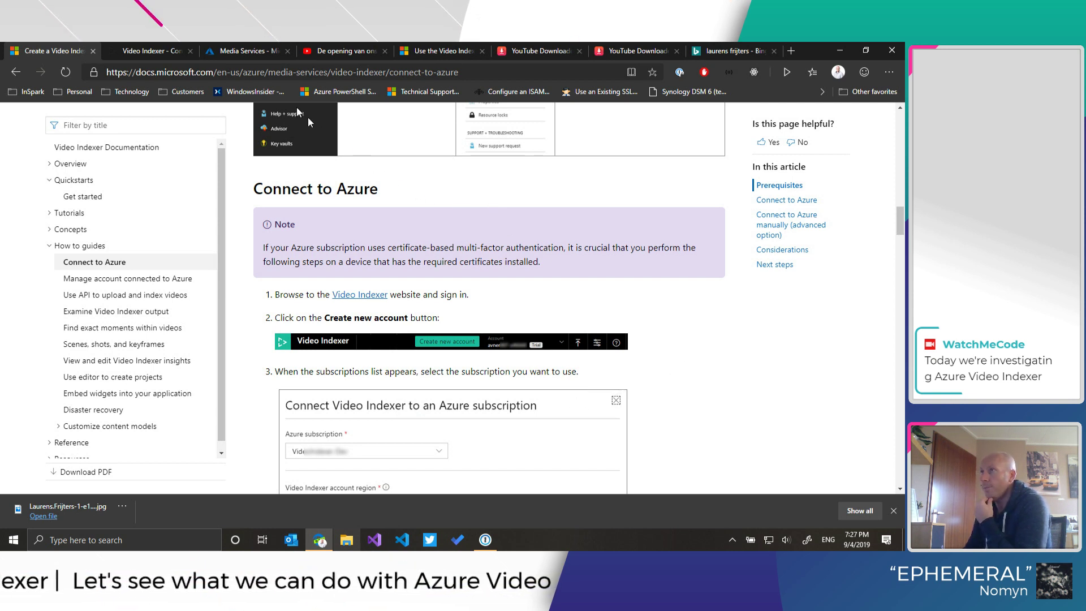
{"action": "left_click", "coordinate": [141, 50]}
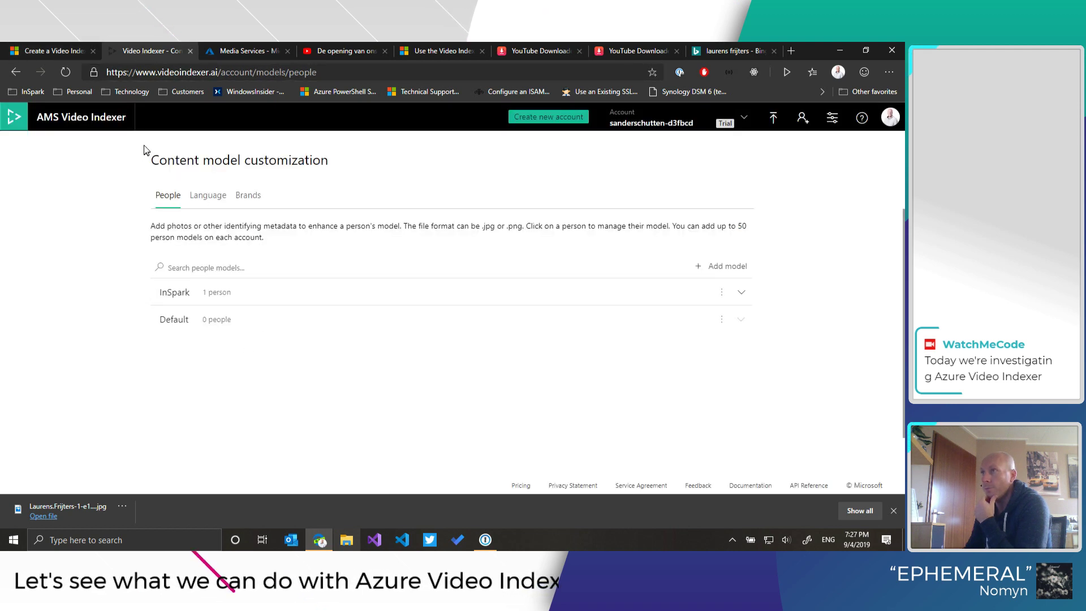
Open the JOKER trailer from the library and pause it at 0:09
{"action": "left_click", "coordinate": [81, 116]}
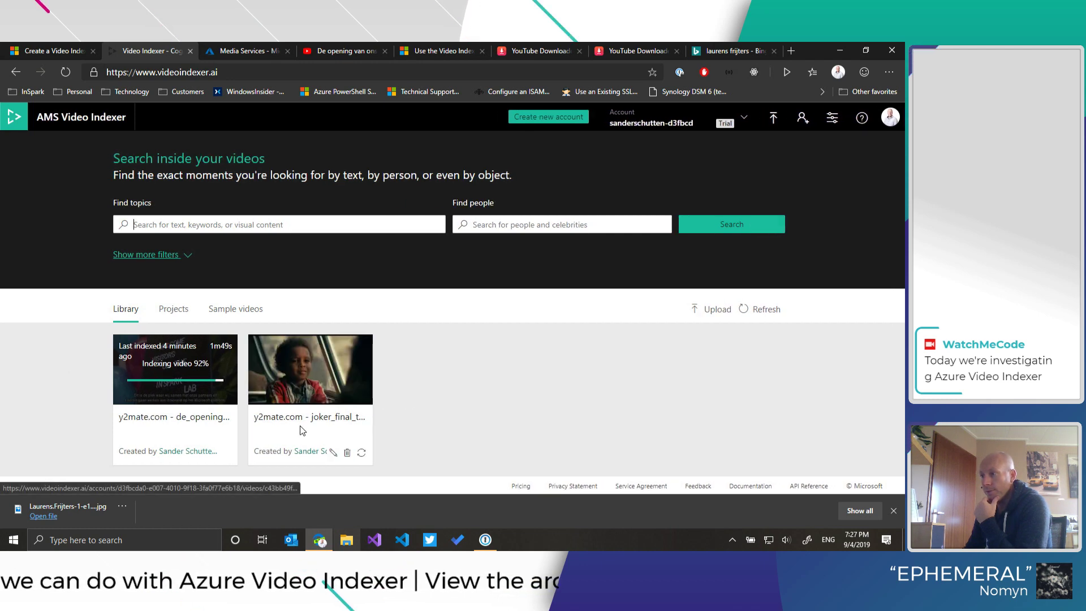
{"action": "left_click", "coordinate": [314, 415]}
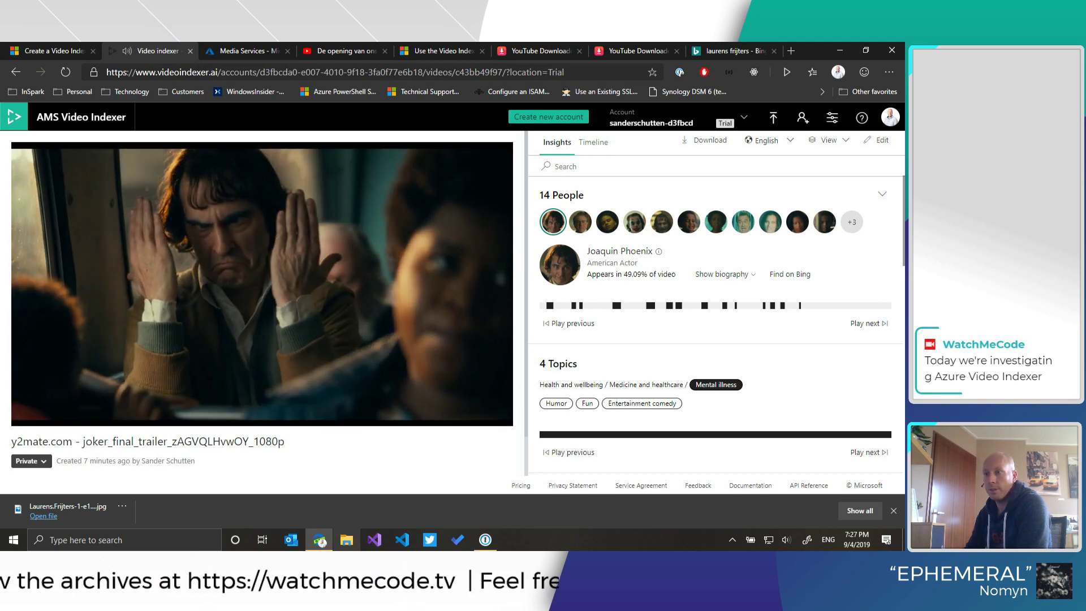
{"action": "left_click", "coordinate": [21, 418]}
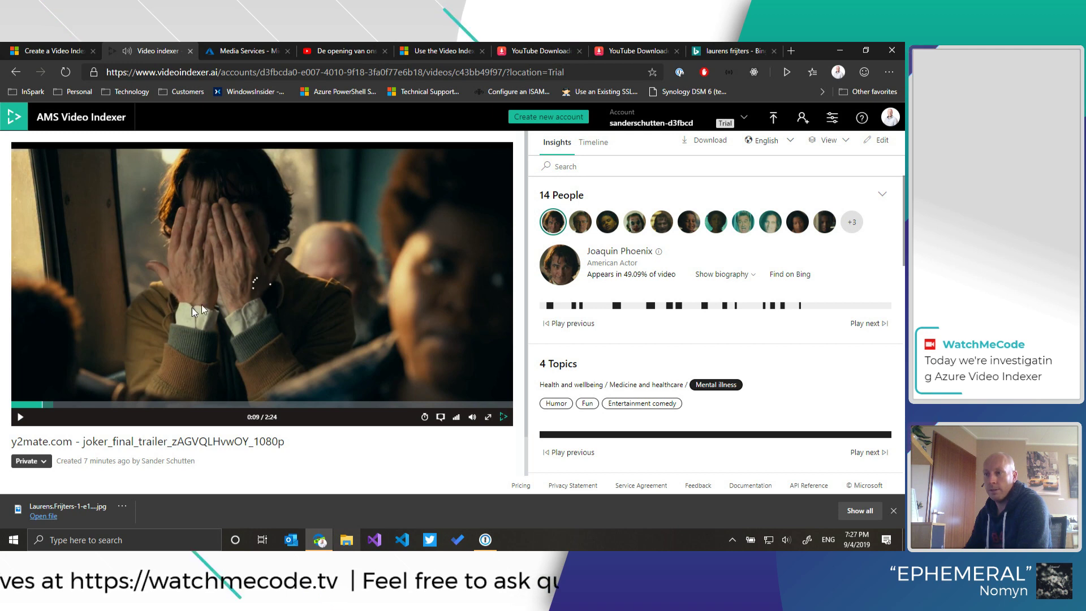
Pause the trailer at 0:10 and set the NDI stream's audio source to System Audio
{"action": "left_click", "coordinate": [20, 418]}
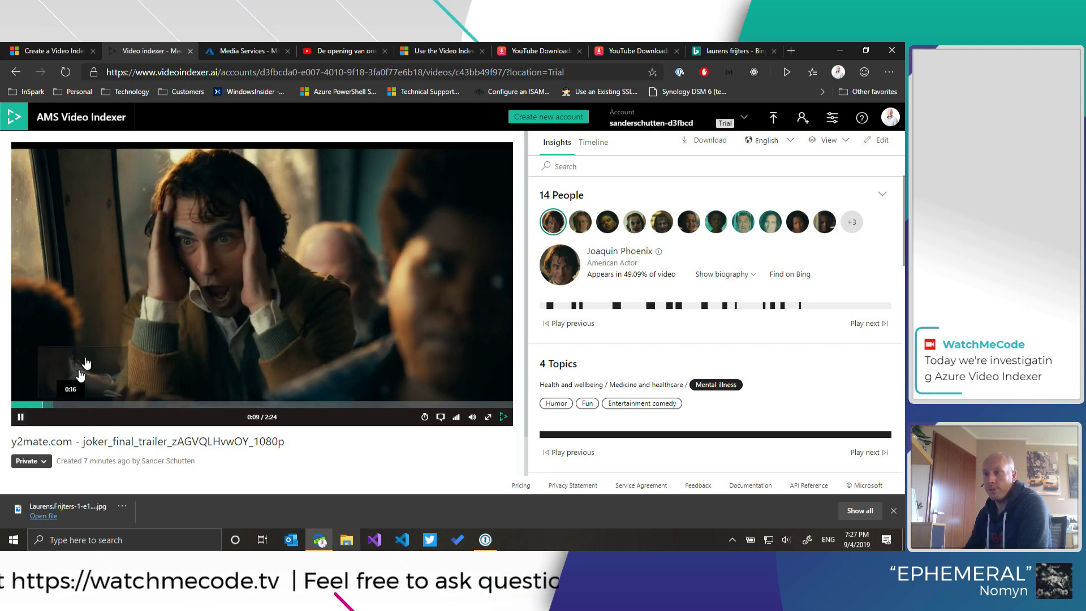
{"action": "left_click", "coordinate": [21, 417]}
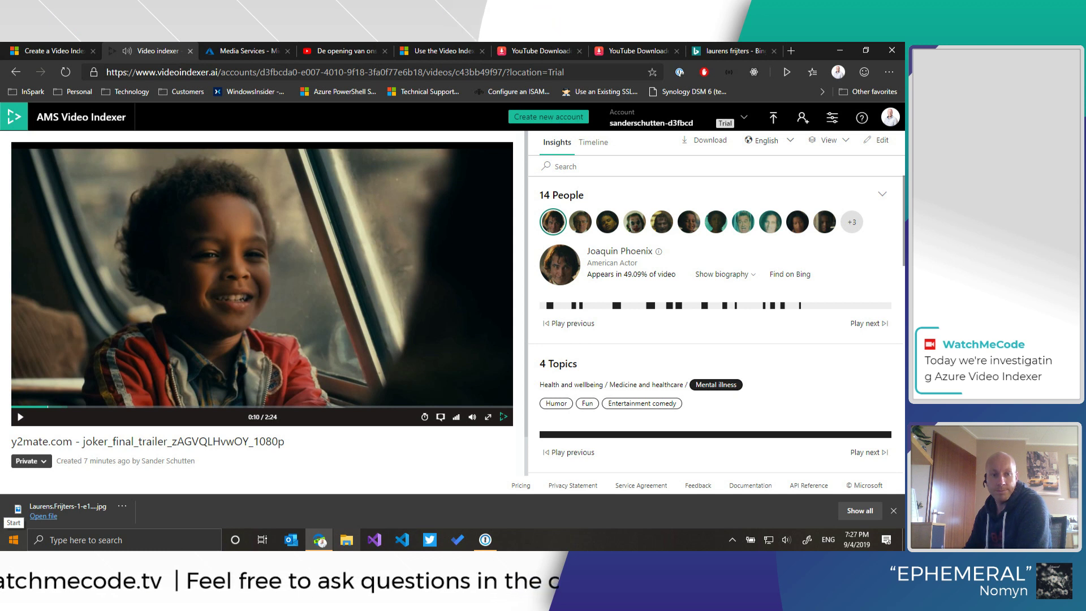
{"action": "left_click", "coordinate": [733, 540]}
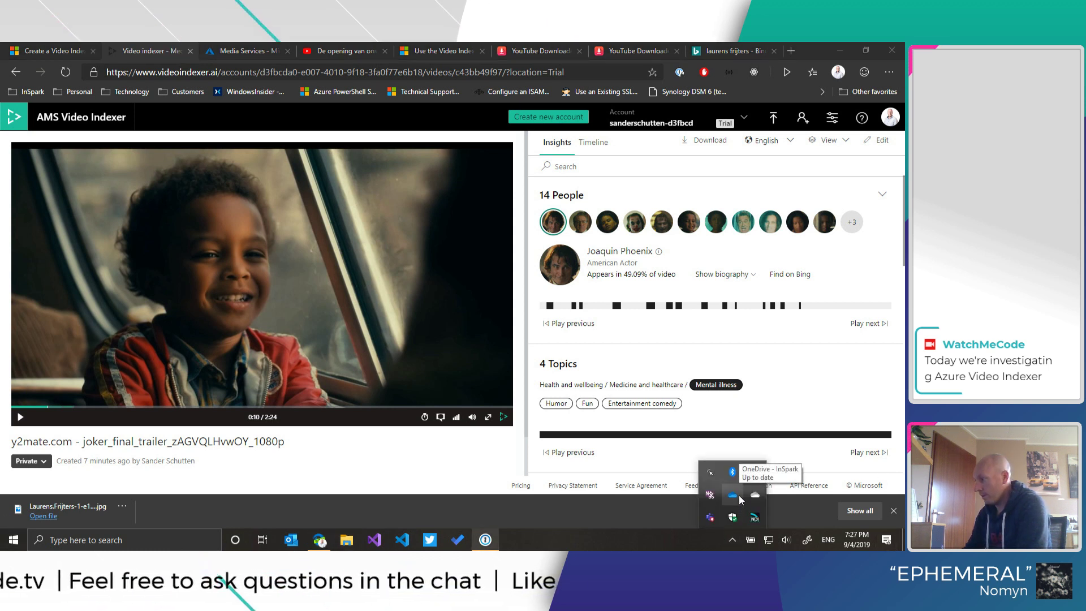
{"action": "right_click", "coordinate": [755, 518]}
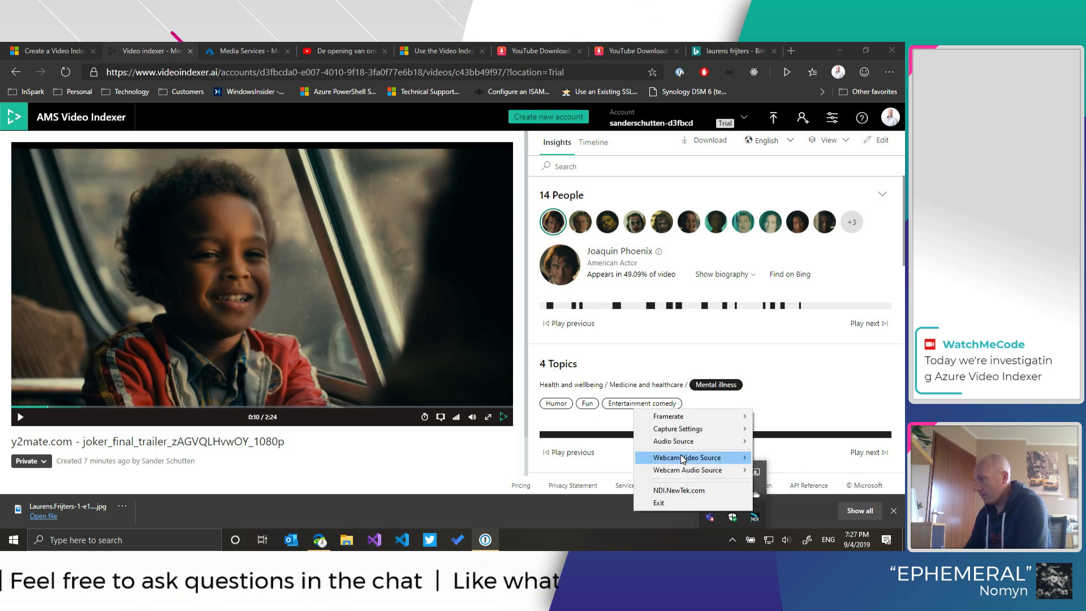
{"action": "mouse_move", "coordinate": [679, 447]}
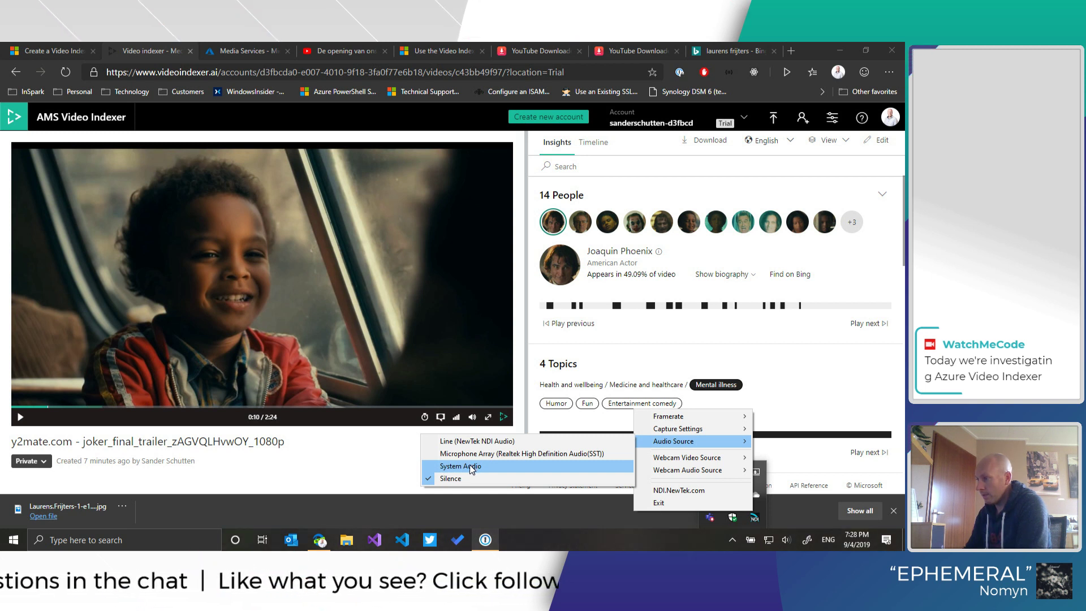
{"action": "left_click", "coordinate": [471, 467]}
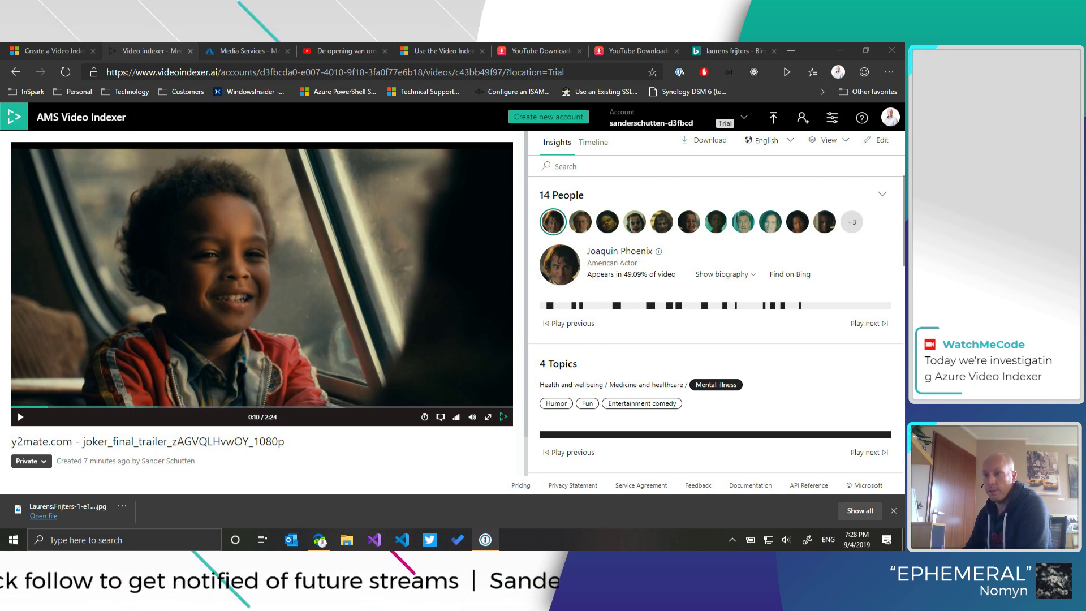
Play the JOKER trailer into the bus scene and pause it at 0:13
{"action": "left_click", "coordinate": [19, 419]}
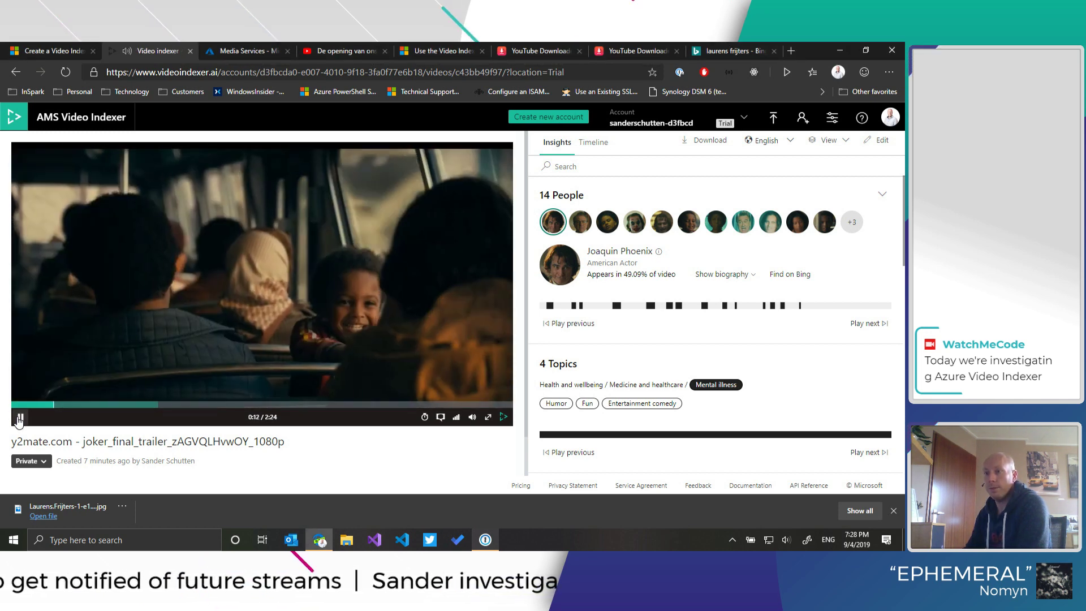
{"action": "left_click", "coordinate": [18, 419]}
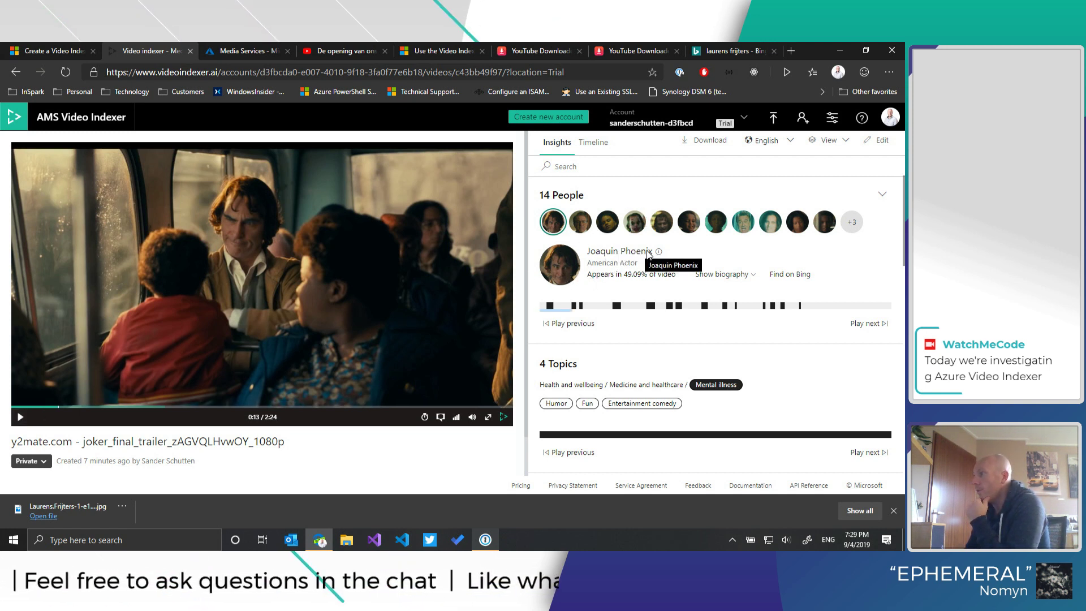
View screen-time details for the recognized actors, highlighting the lead actor's 49.09% appearance
{"action": "left_click", "coordinate": [630, 224]}
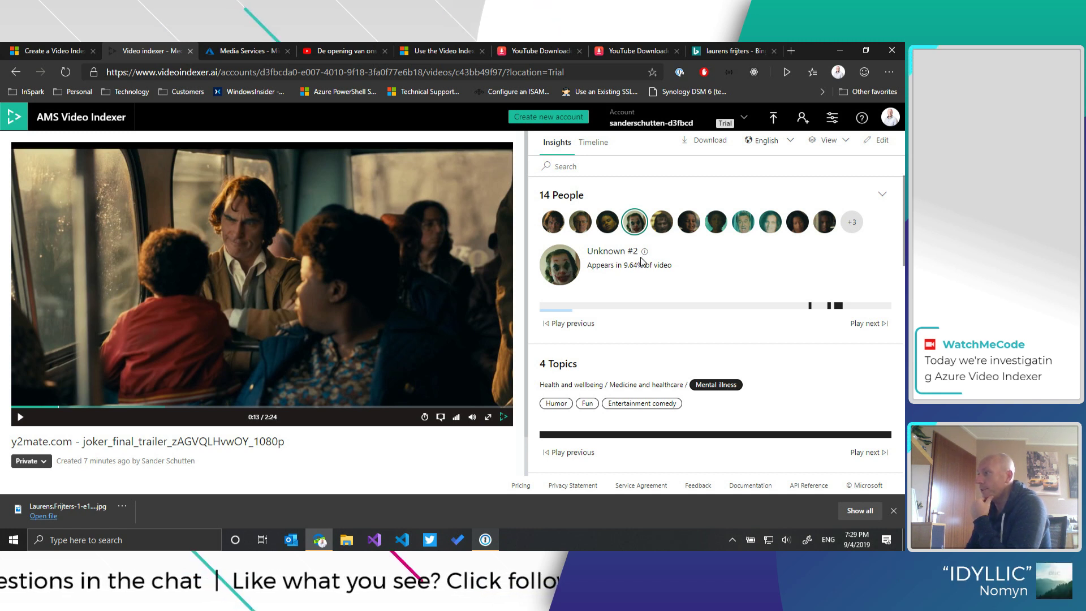
{"action": "left_click", "coordinate": [607, 222]}
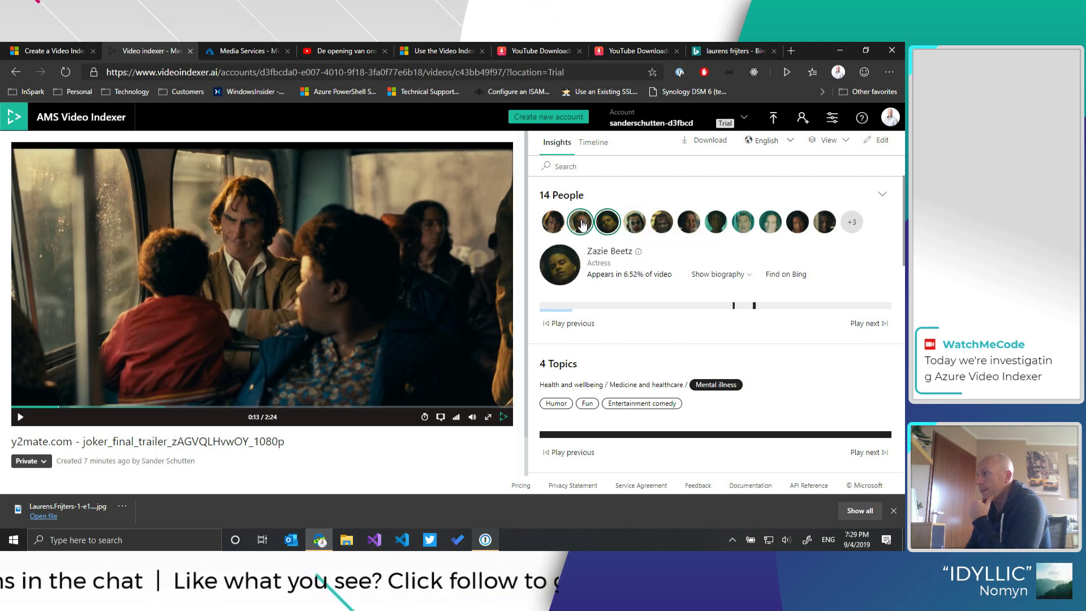
{"action": "left_click", "coordinate": [548, 224]}
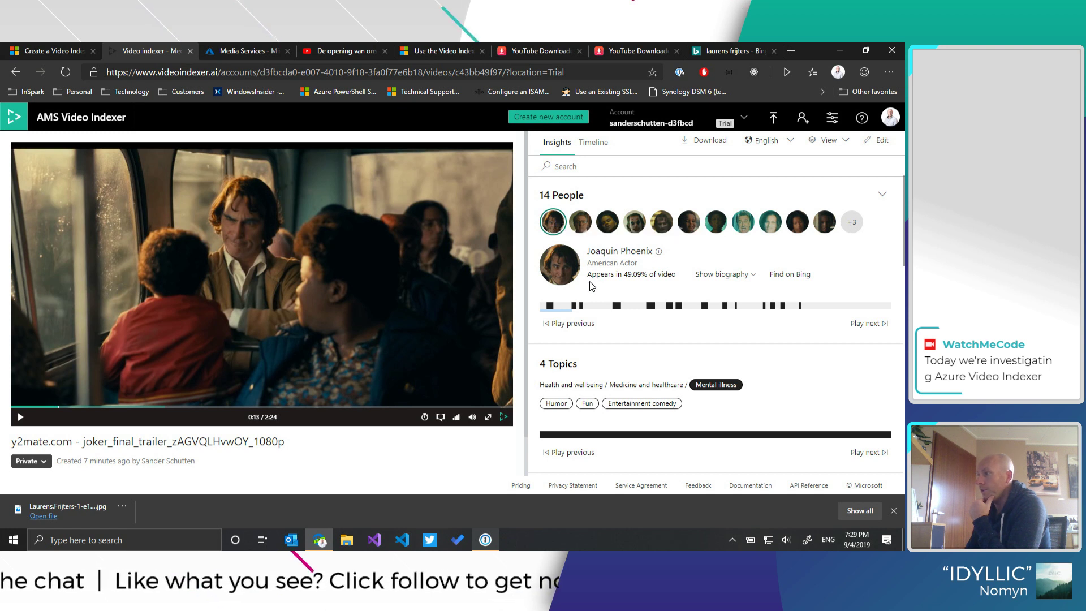
{"action": "left_click_drag", "start_coordinate": [588, 274], "coordinate": [637, 277]}
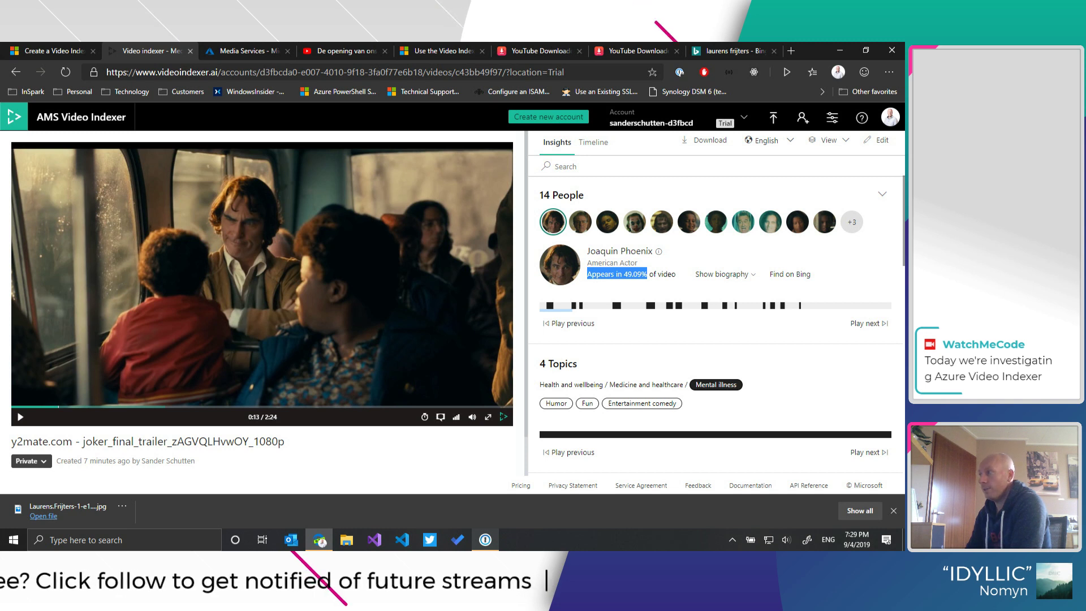
{"action": "left_click", "coordinate": [637, 226]}
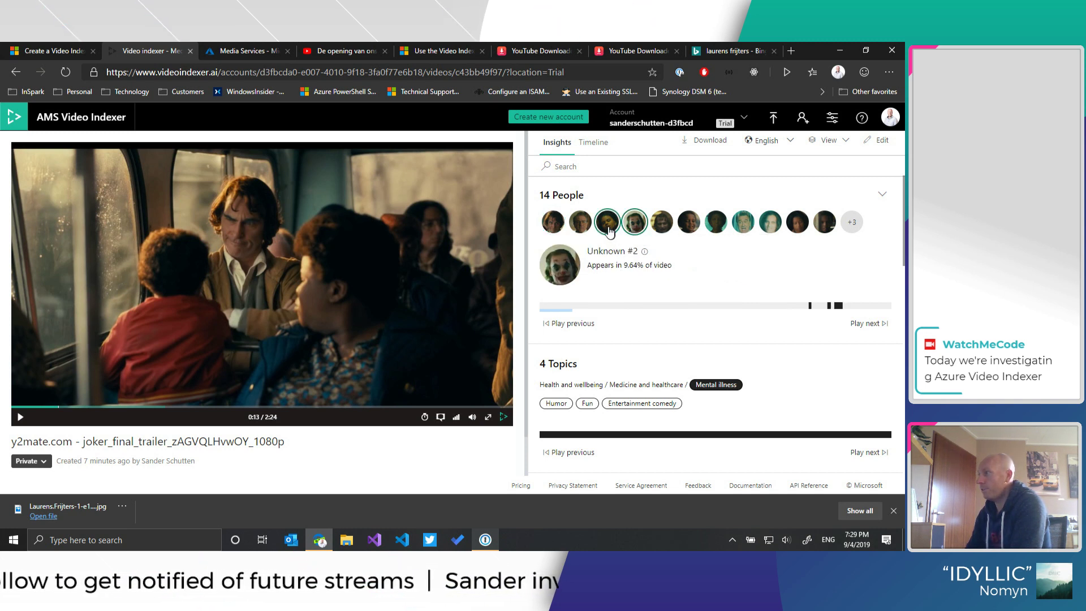
{"action": "left_click", "coordinate": [583, 225]}
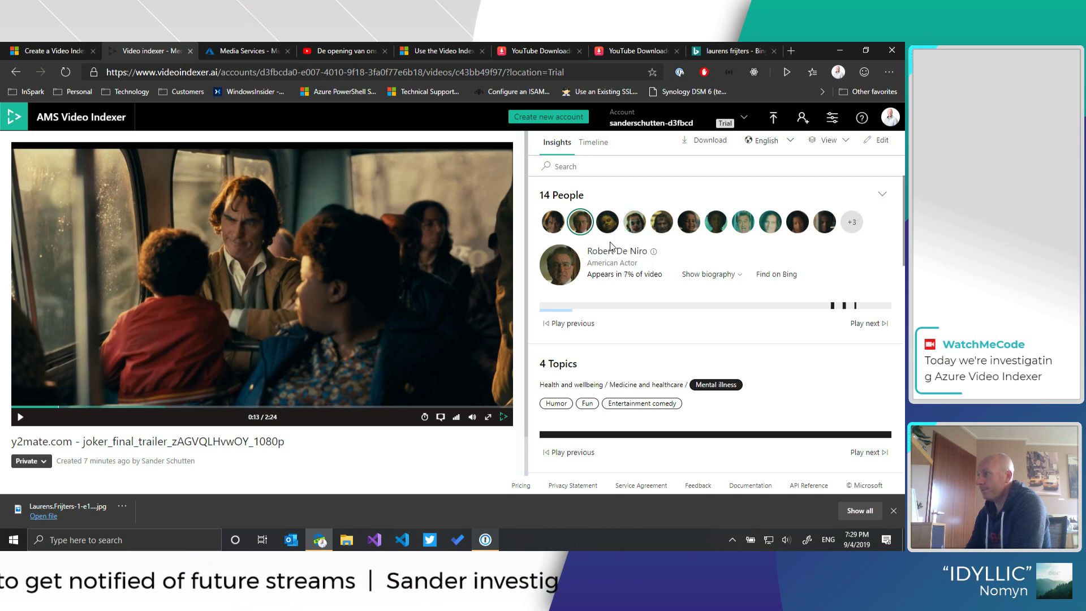
{"action": "left_click", "coordinate": [602, 231]}
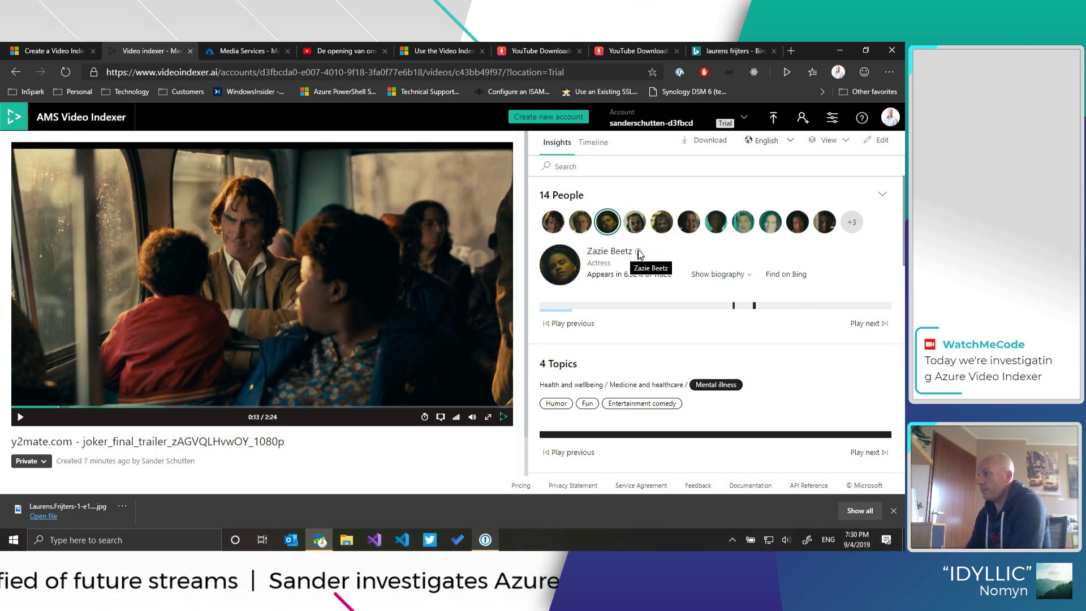
View details for Unknown #1 through #10, expanding +3 to show the remaining faces
{"action": "left_click", "coordinate": [665, 228]}
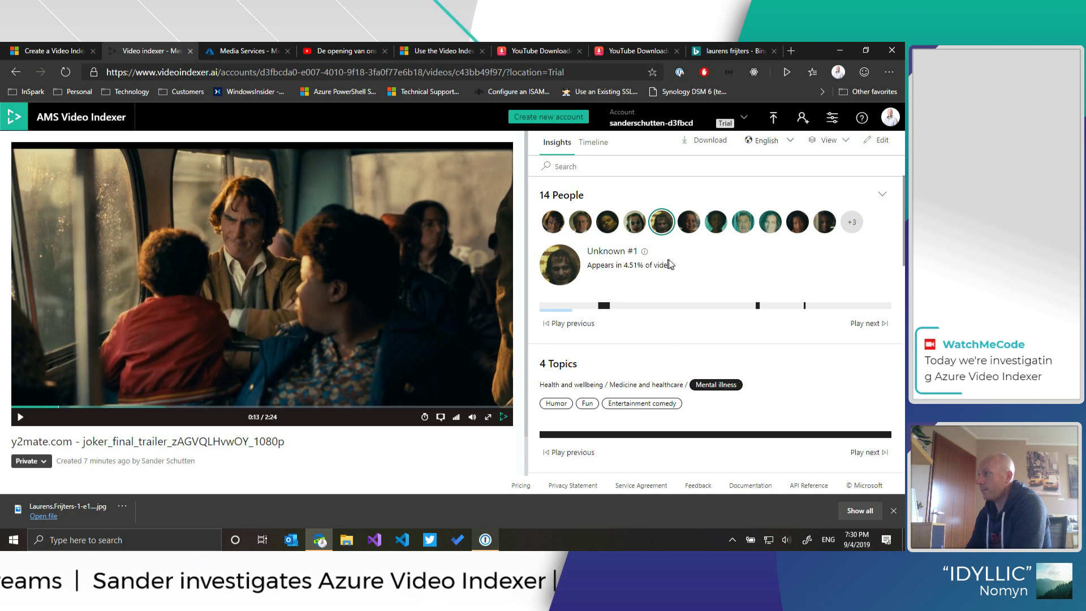
{"action": "left_click", "coordinate": [690, 225]}
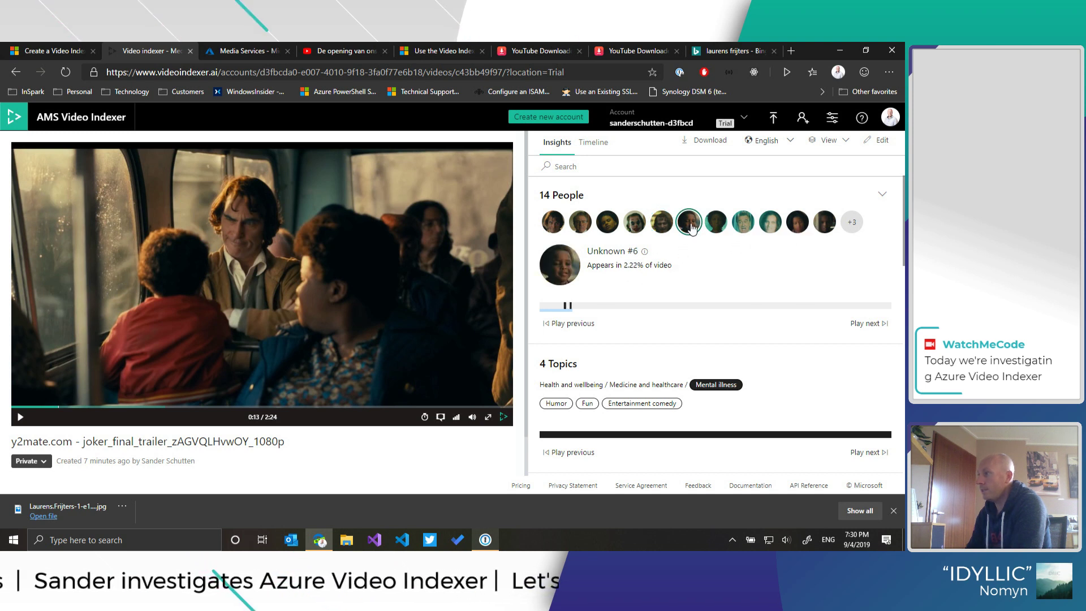
{"action": "left_click", "coordinate": [716, 225]}
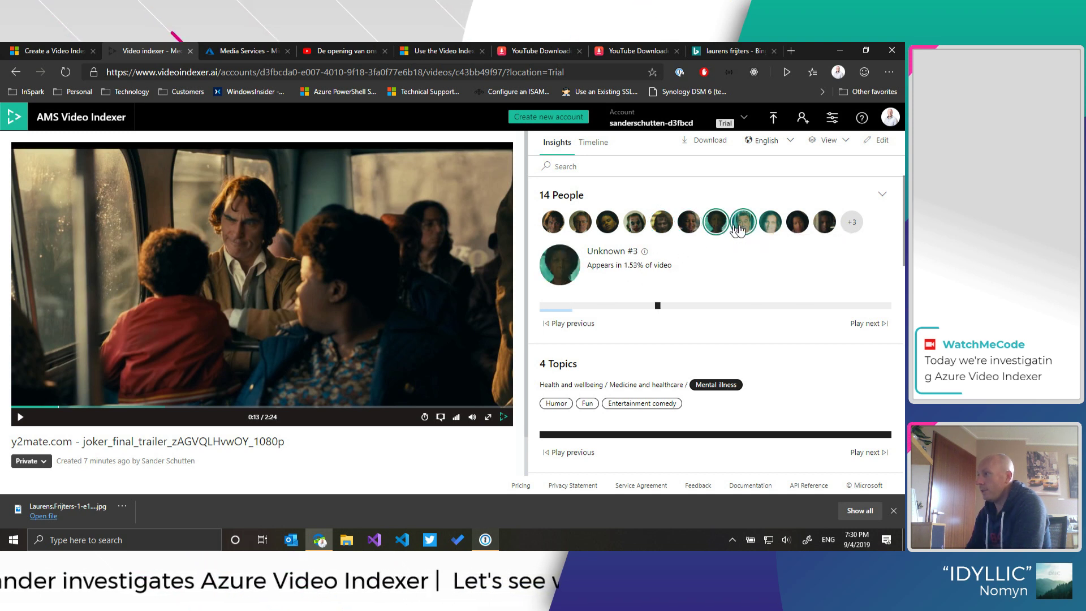
{"action": "left_click", "coordinate": [745, 226]}
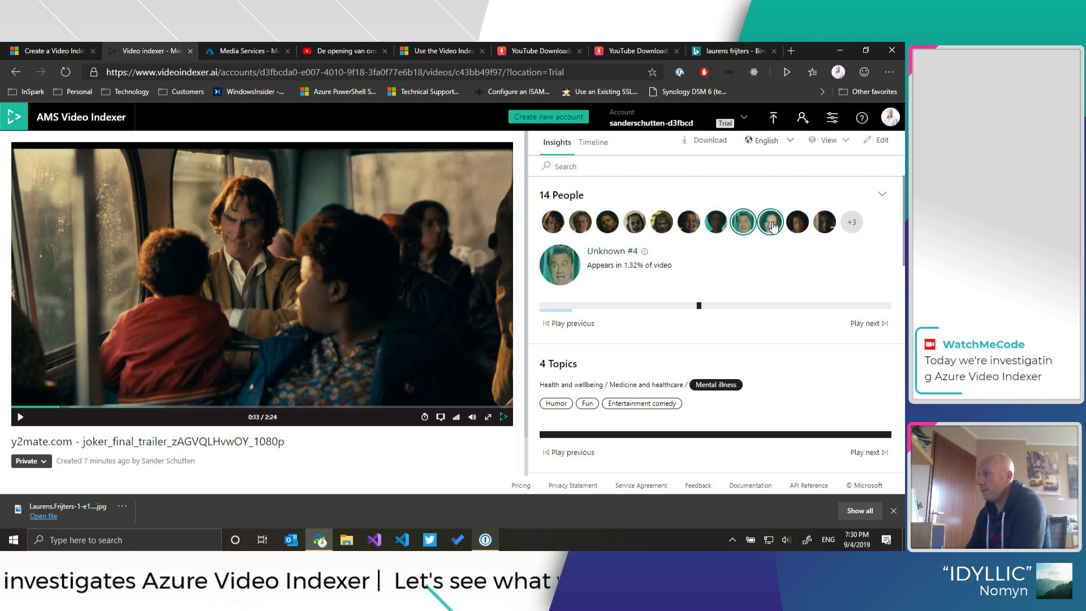
{"action": "left_click", "coordinate": [771, 225]}
{"action": "left_click", "coordinate": [798, 226]}
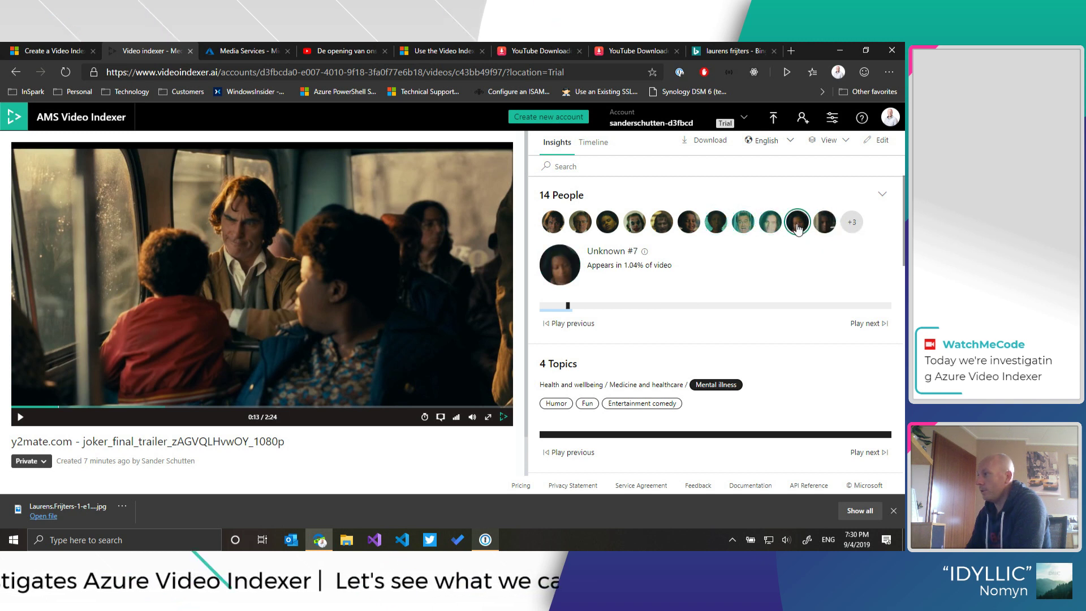
{"action": "left_click", "coordinate": [825, 225]}
{"action": "left_click", "coordinate": [853, 226]}
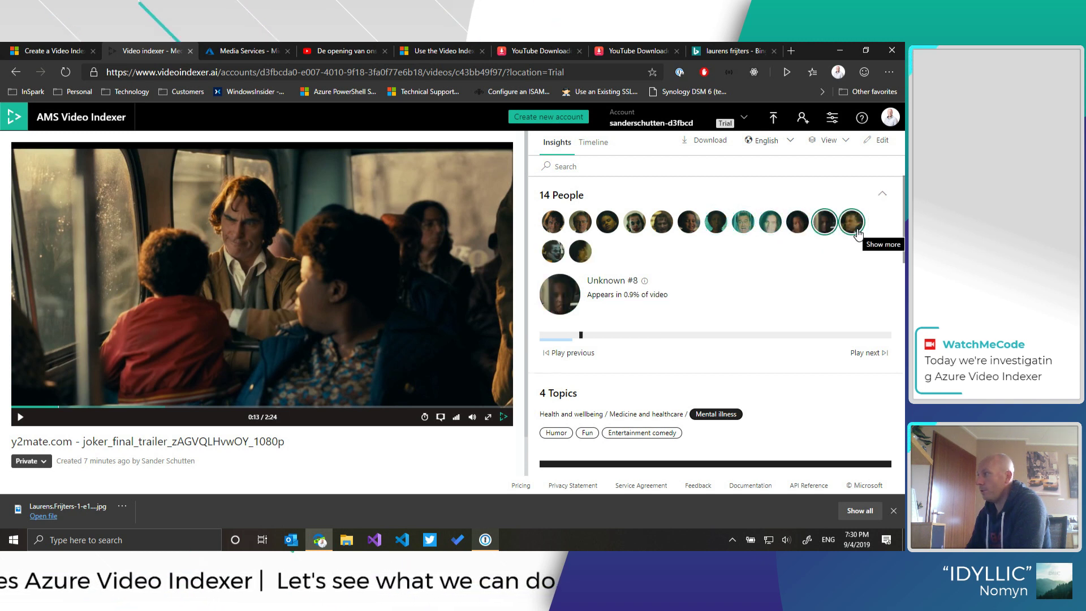
{"action": "left_click", "coordinate": [855, 229]}
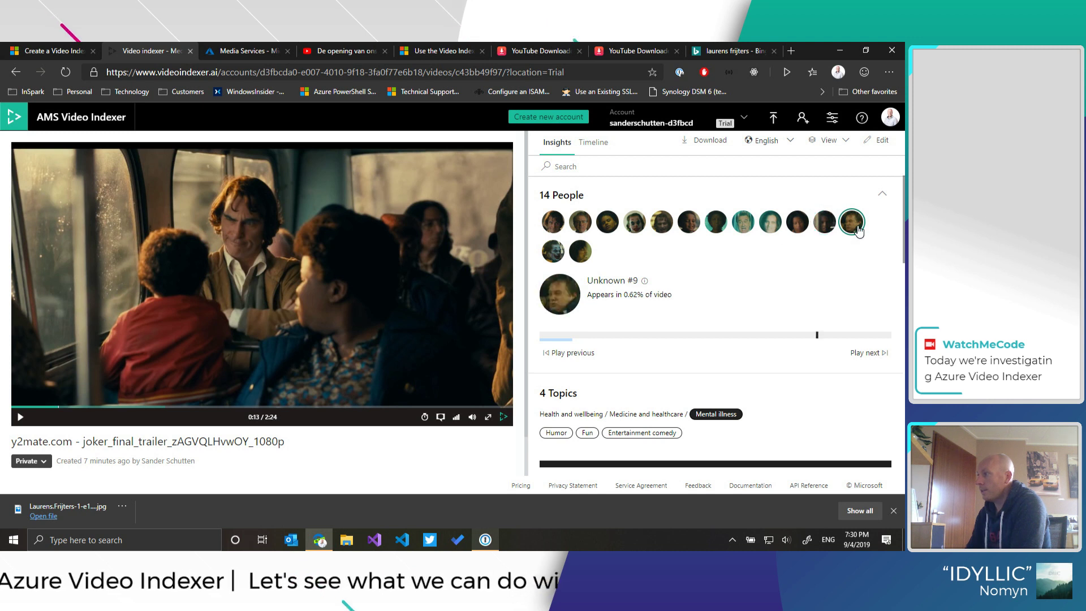
{"action": "left_click", "coordinate": [577, 250]}
{"action": "left_click", "coordinate": [553, 252]}
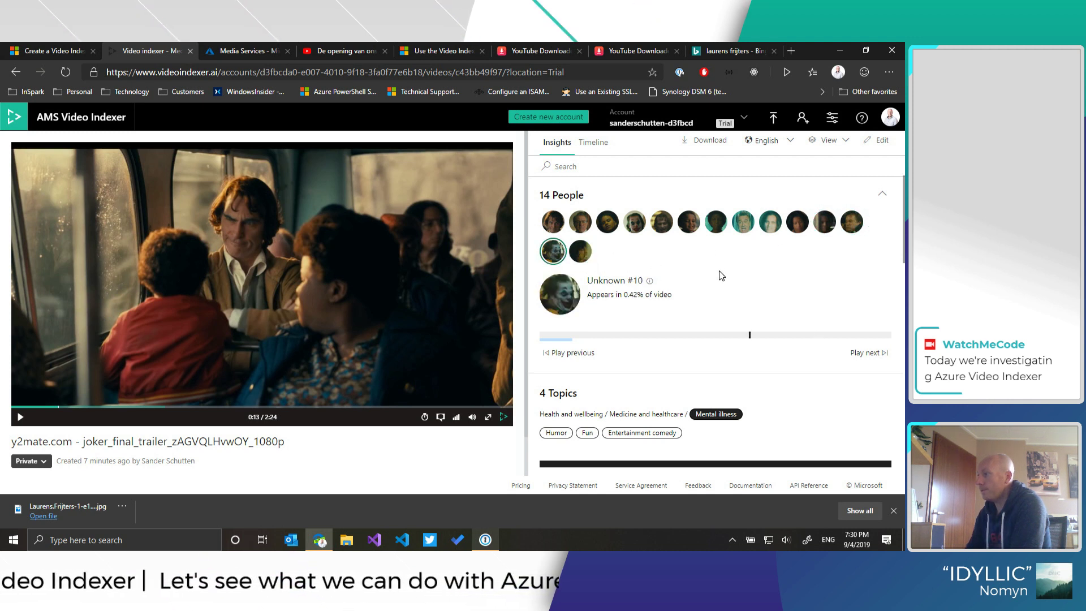
Play the trailer from two Topics timeline moments, then scroll to Named entities and Sentiments
{"action": "scroll", "coordinate": [722, 275], "scroll_direction": "down", "scroll_amount": 2}
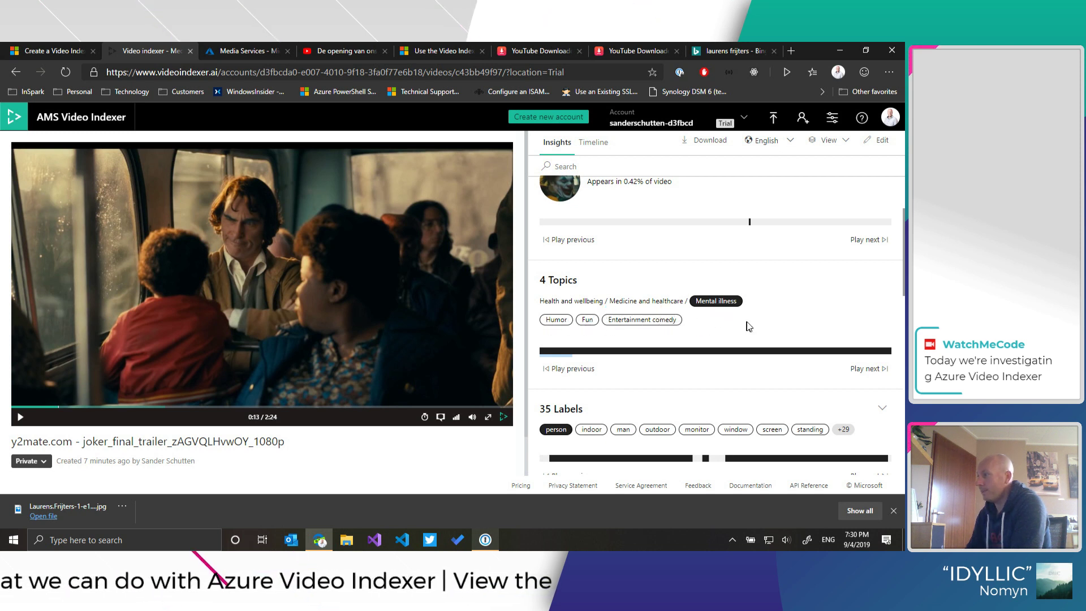
{"action": "left_click", "coordinate": [616, 352]}
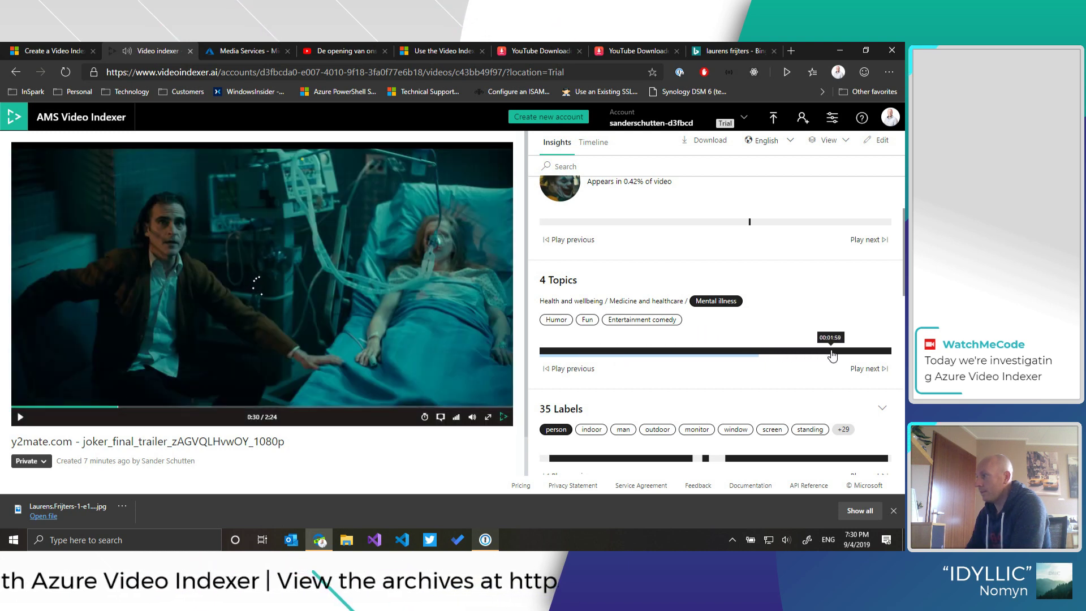
{"action": "left_click", "coordinate": [828, 353]}
{"action": "scroll", "coordinate": [697, 383], "scroll_direction": "down", "scroll_amount": 3}
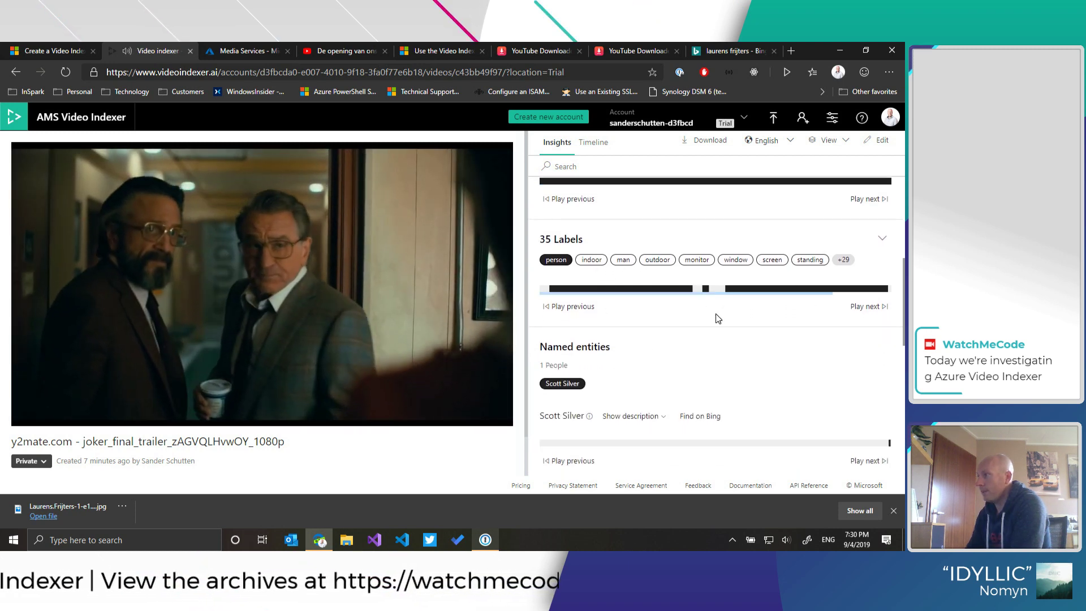
{"action": "scroll", "coordinate": [715, 318], "scroll_direction": "down", "scroll_amount": 1}
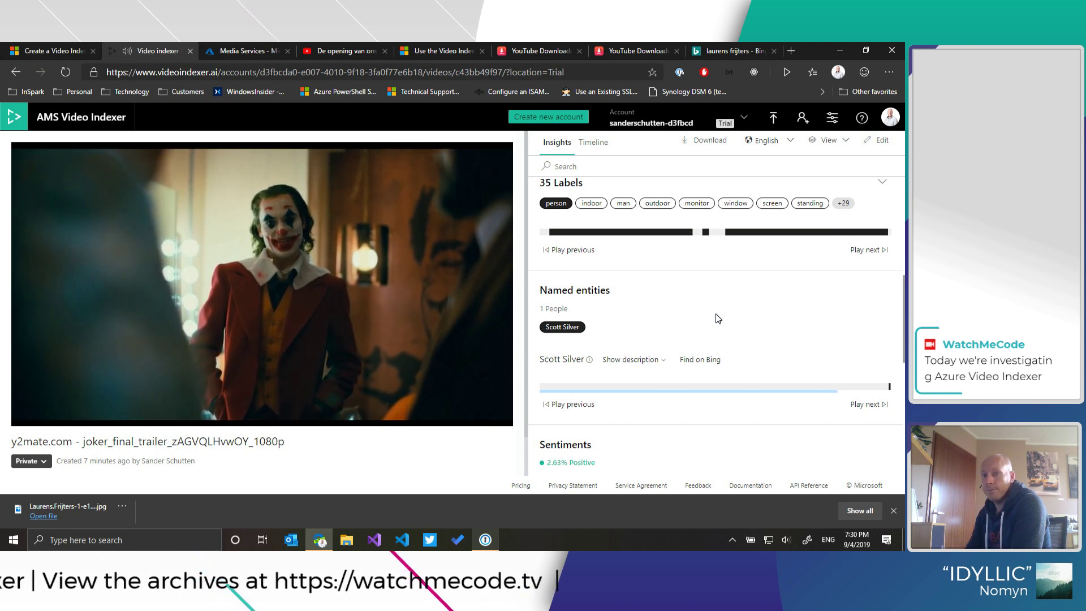
{"action": "scroll", "coordinate": [715, 319], "scroll_direction": "down", "scroll_amount": 1}
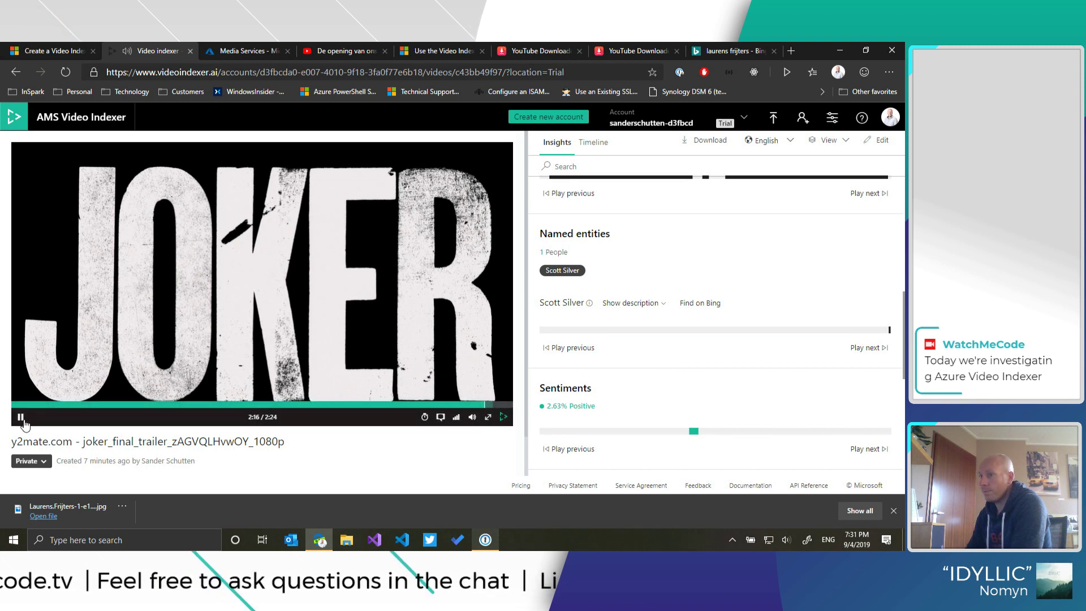
Jump the trailer to the marked positive sentiment moment and pause it at 1:11
{"action": "scroll", "coordinate": [701, 341], "scroll_direction": "down", "scroll_amount": 1}
{"action": "scroll", "coordinate": [700, 342], "scroll_direction": "down", "scroll_amount": 1}
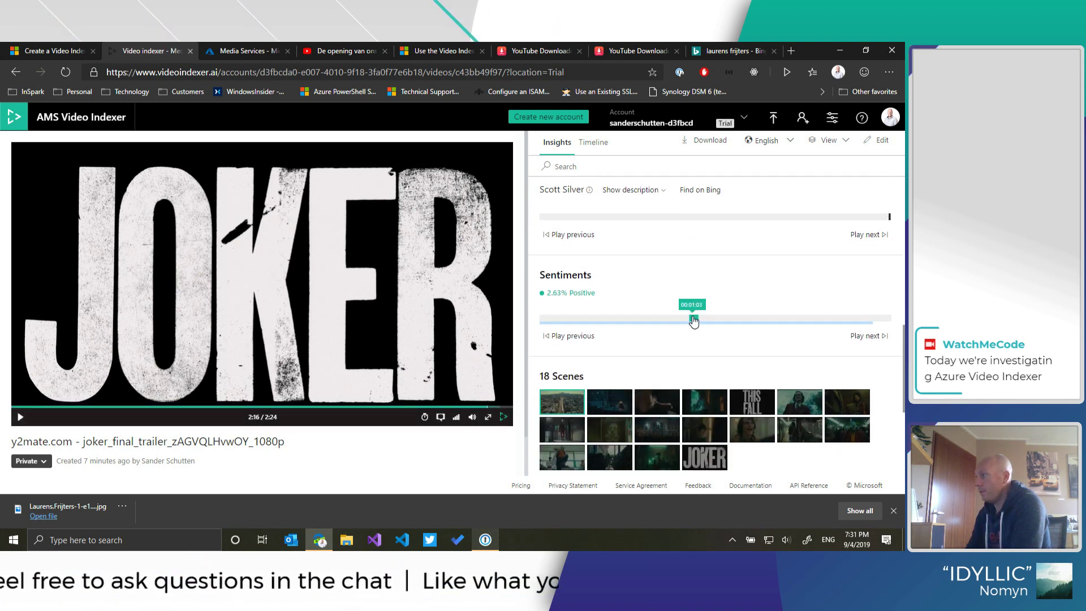
{"action": "left_click", "coordinate": [623, 324]}
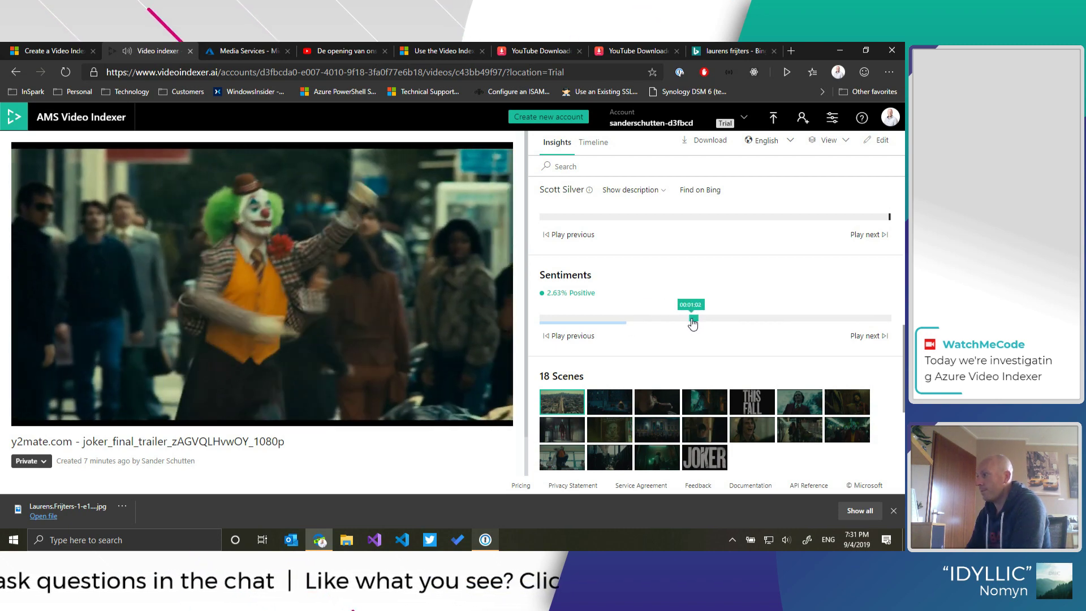
{"action": "left_click", "coordinate": [693, 323]}
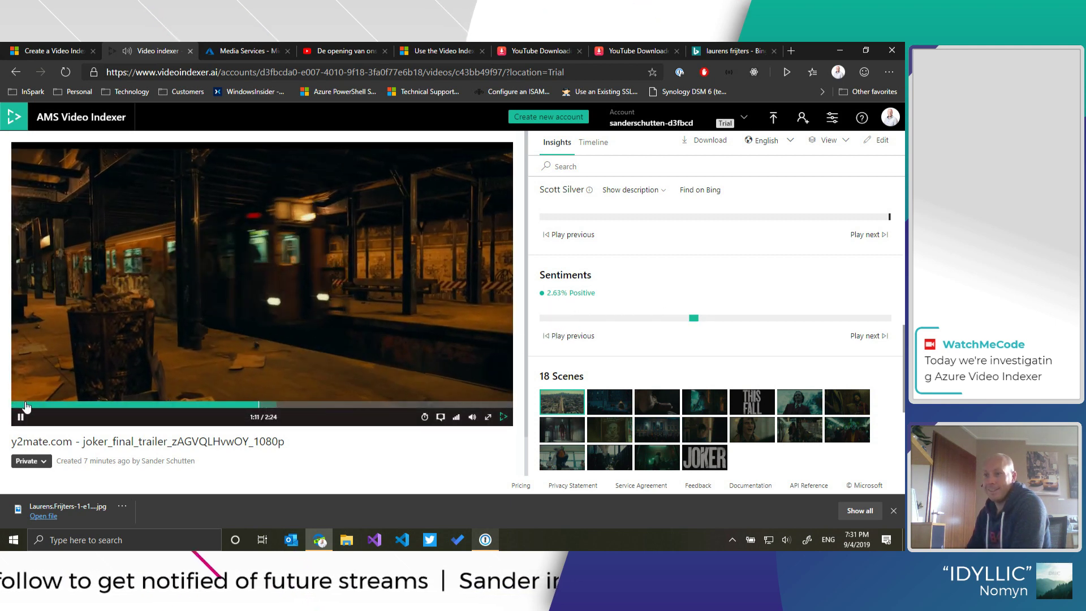
{"action": "key", "text": "space"}
Scroll through the 18 Scenes and 104 Keyframes insights, showing scene #02's 7 shots
{"action": "scroll", "coordinate": [823, 288], "scroll_direction": "down", "scroll_amount": 2}
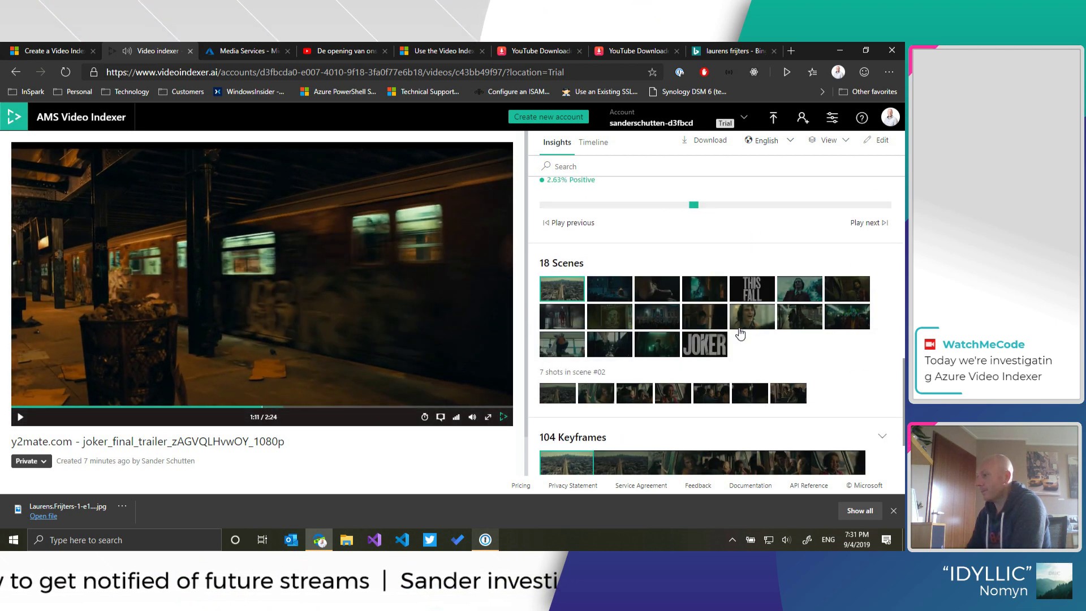
{"action": "scroll", "coordinate": [784, 331], "scroll_direction": "down", "scroll_amount": 1}
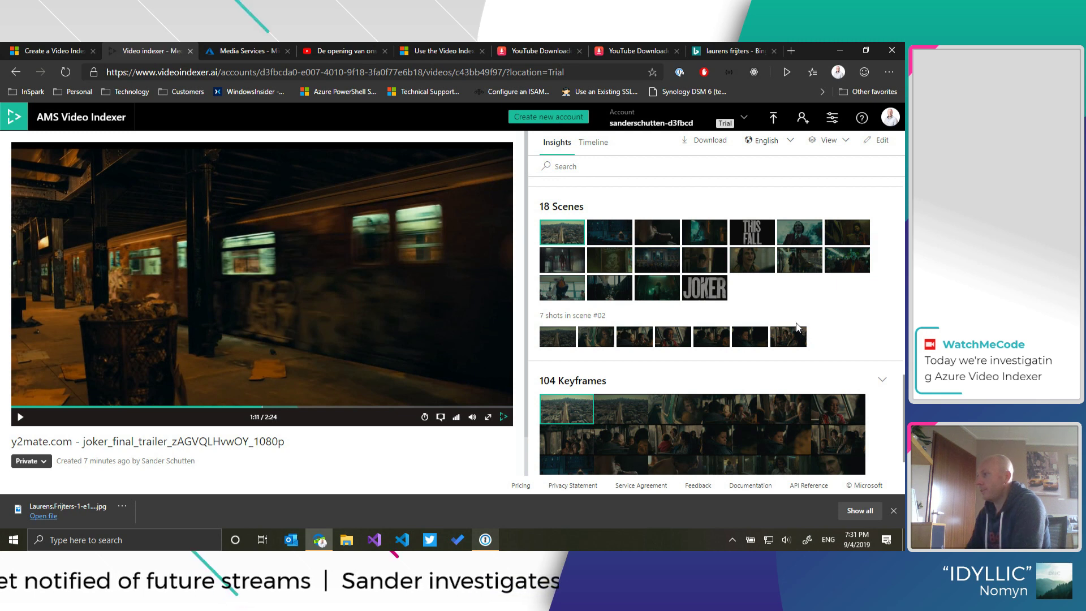
{"action": "scroll", "coordinate": [773, 280], "scroll_direction": "down", "scroll_amount": 1}
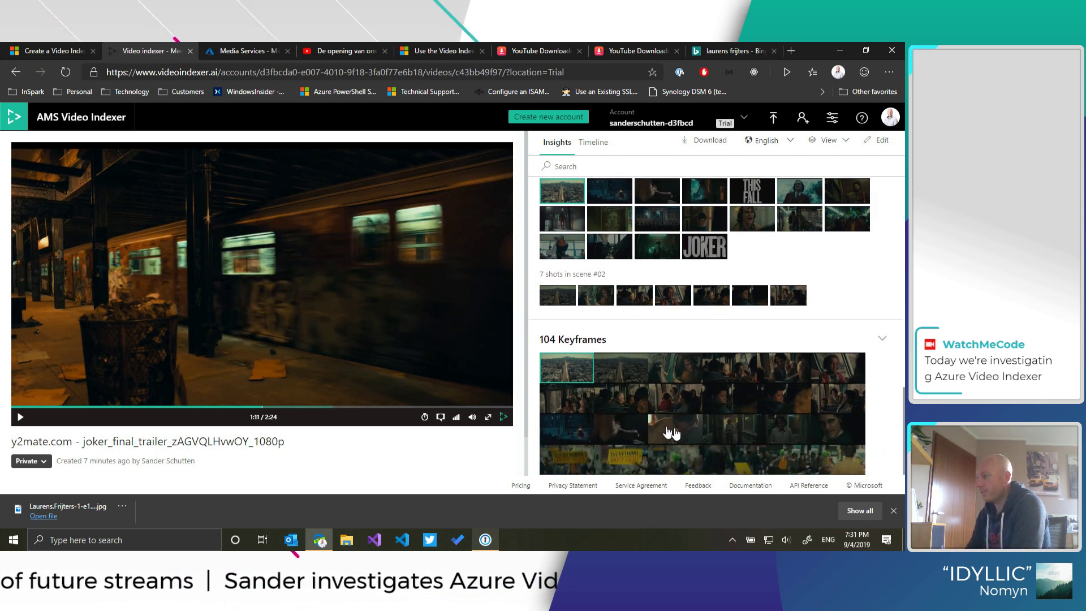
{"action": "scroll", "coordinate": [840, 325], "scroll_direction": "up", "scroll_amount": 1}
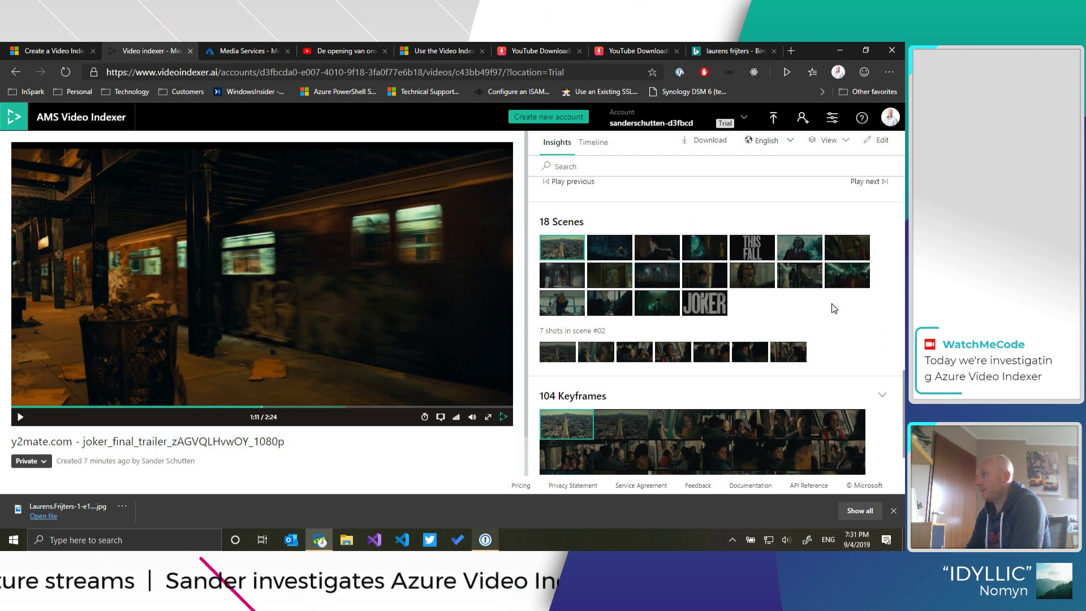
{"action": "scroll", "coordinate": [834, 309], "scroll_direction": "up", "scroll_amount": 3}
Show the Timeline view and scroll the transcript from 'I have some bad news for you'
{"action": "left_click", "coordinate": [595, 144]}
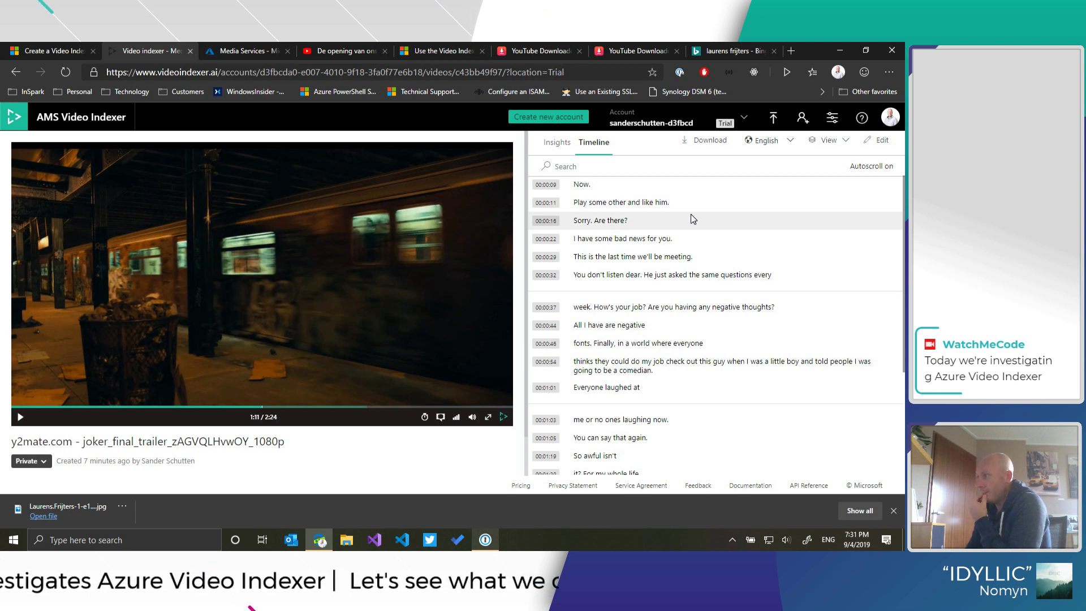
{"action": "scroll", "coordinate": [690, 214], "scroll_direction": "down", "scroll_amount": 1}
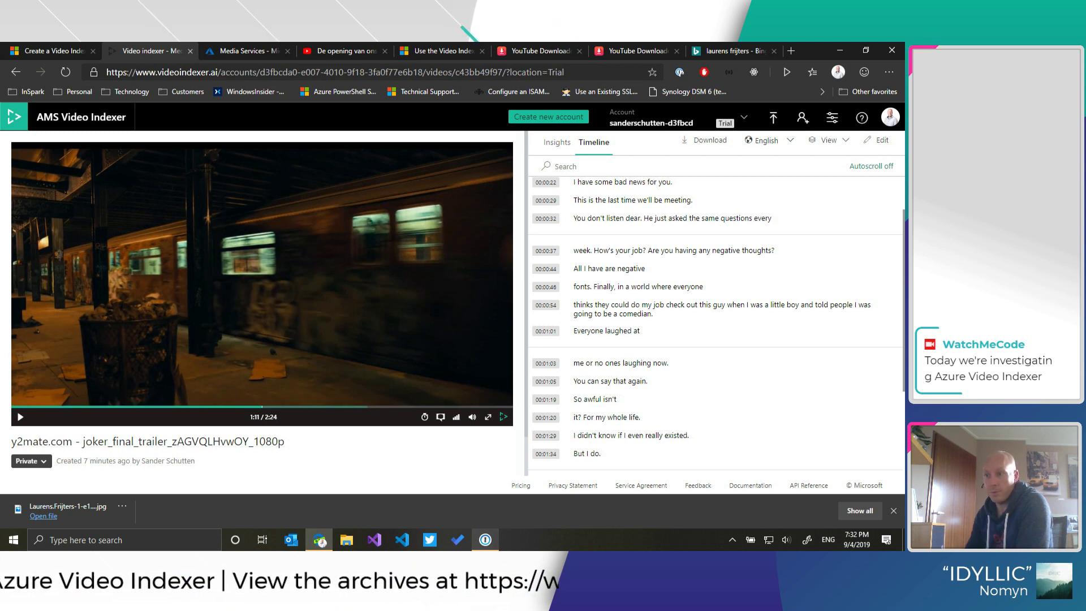
Start the trailer, seek back to the bus scene near 0:13, and pause it there
{"action": "left_click", "coordinate": [20, 418]}
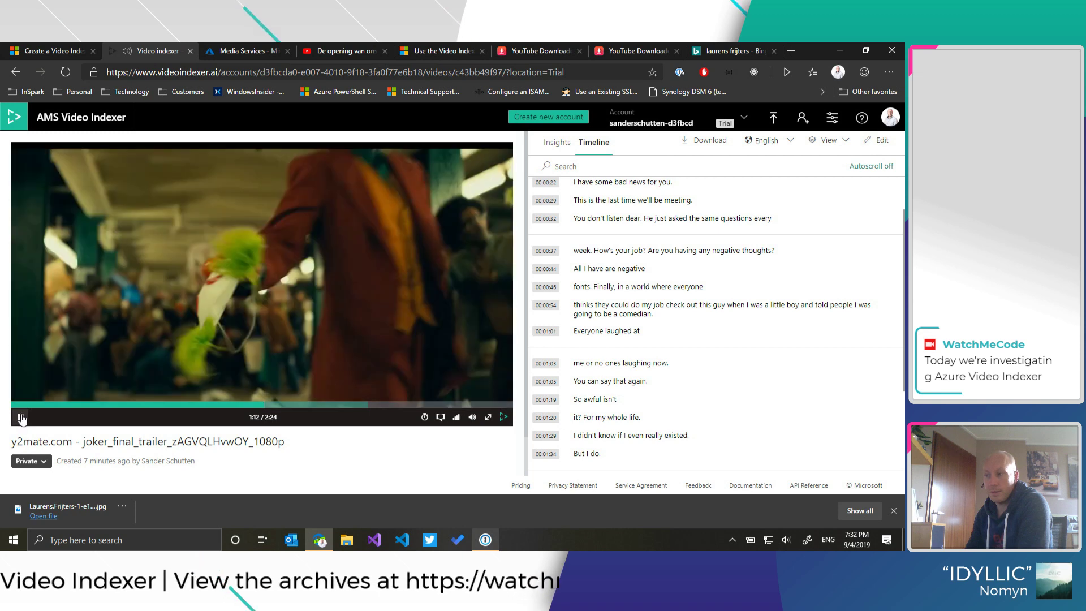
{"action": "left_click", "coordinate": [58, 405]}
{"action": "left_click", "coordinate": [18, 418]}
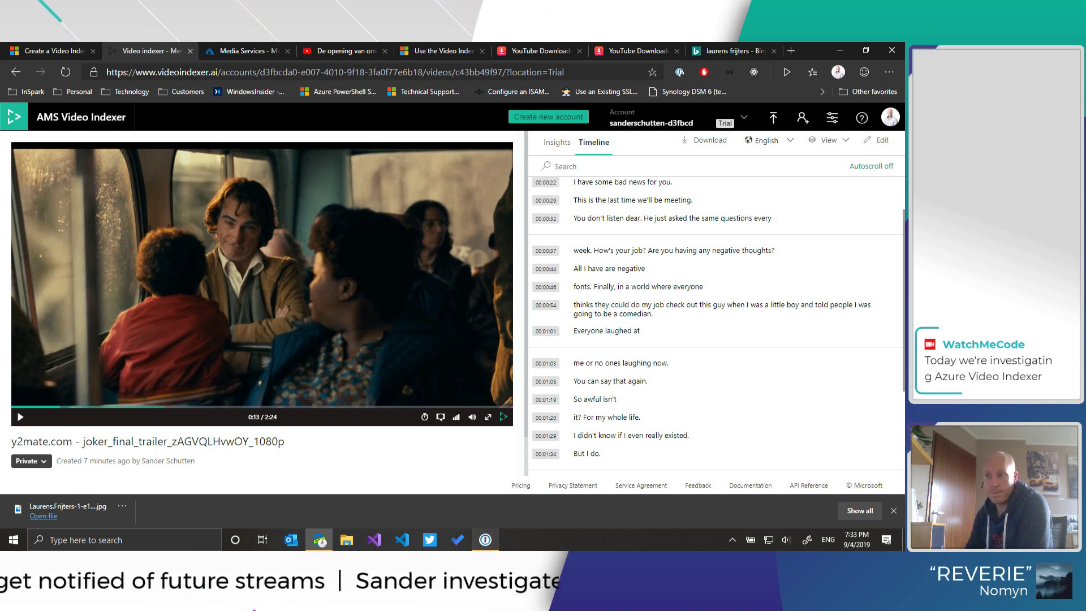
Pause the trailer briefly at 0:14, then replay it from the beginning and pause at 0:46
{"action": "left_click", "coordinate": [21, 418]}
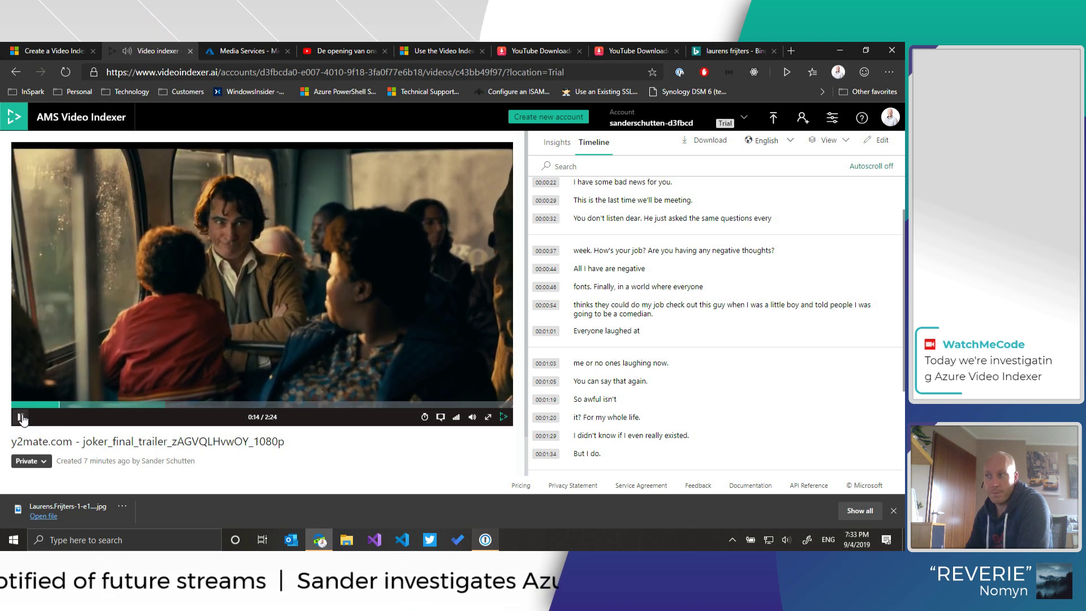
{"action": "left_click", "coordinate": [21, 418]}
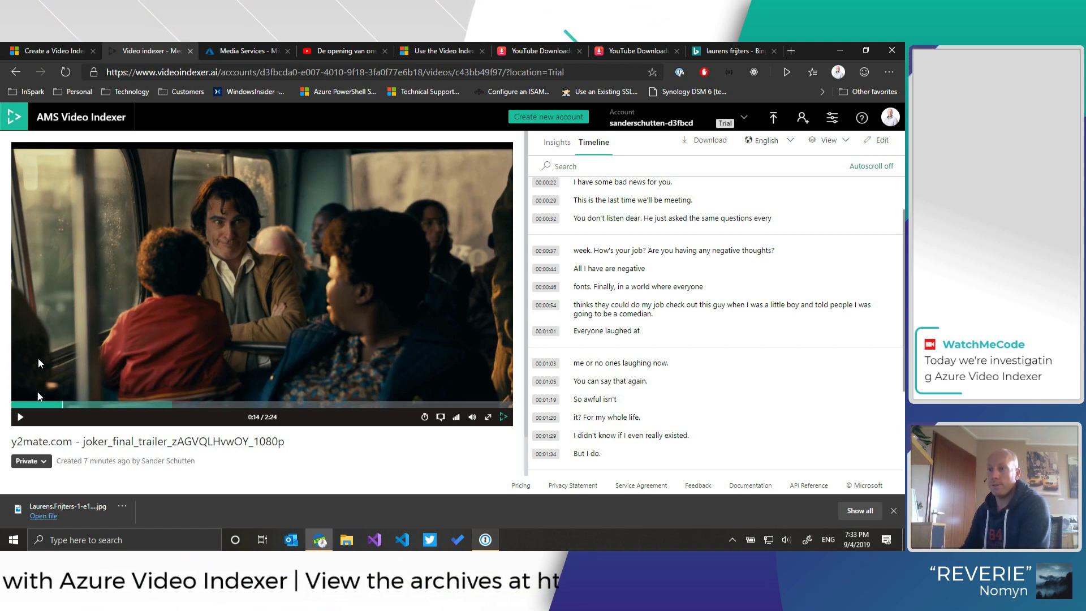
{"action": "left_click", "coordinate": [19, 417]}
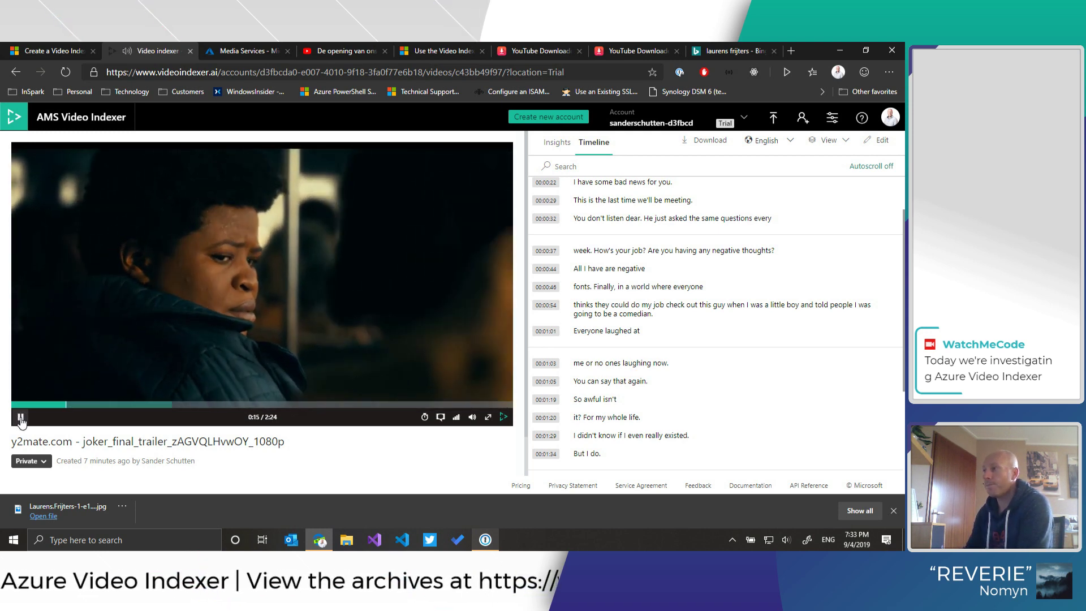
{"action": "scroll", "coordinate": [736, 351], "scroll_direction": "up", "scroll_amount": 1}
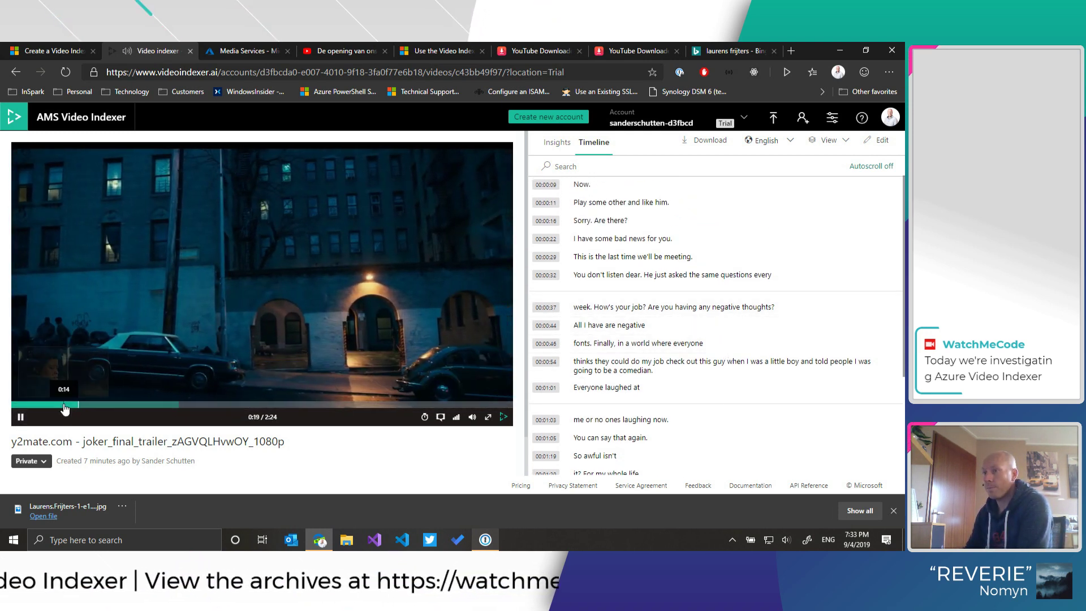
{"action": "left_click", "coordinate": [63, 407]}
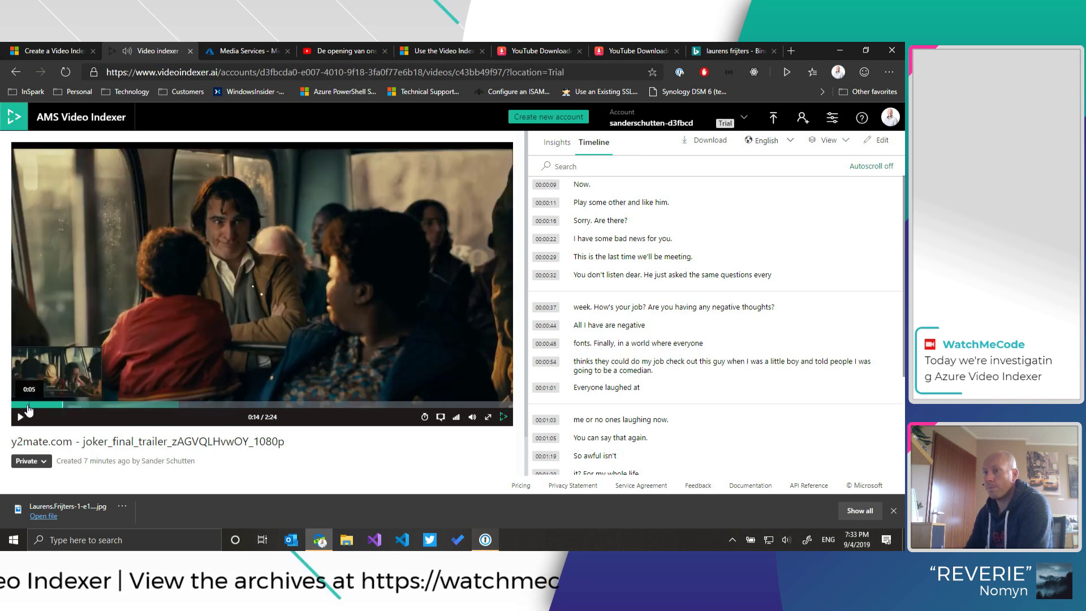
{"action": "left_click", "coordinate": [15, 406]}
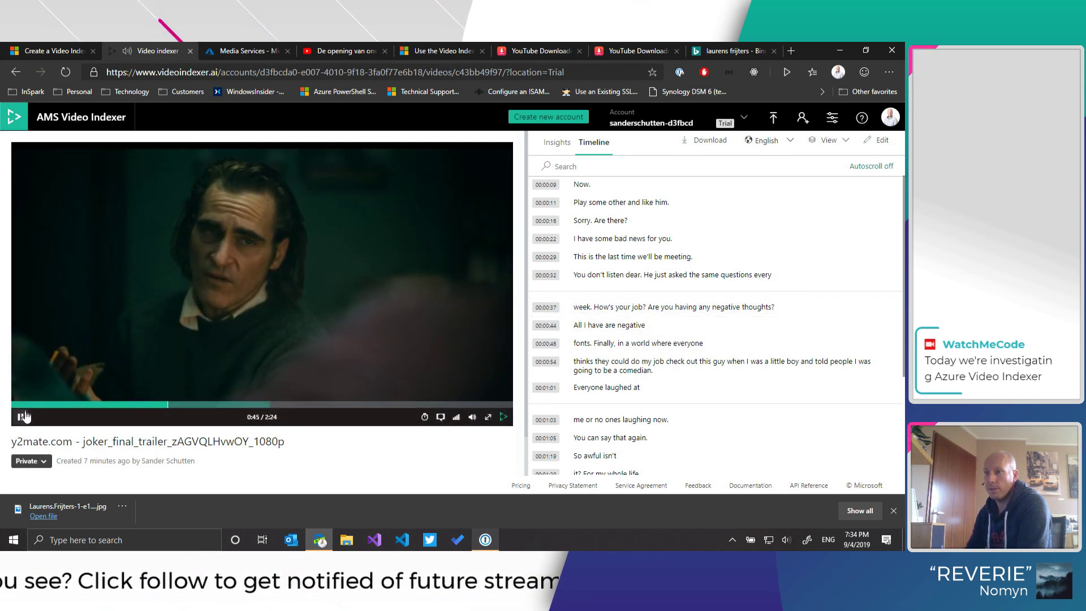
{"action": "left_click", "coordinate": [21, 418]}
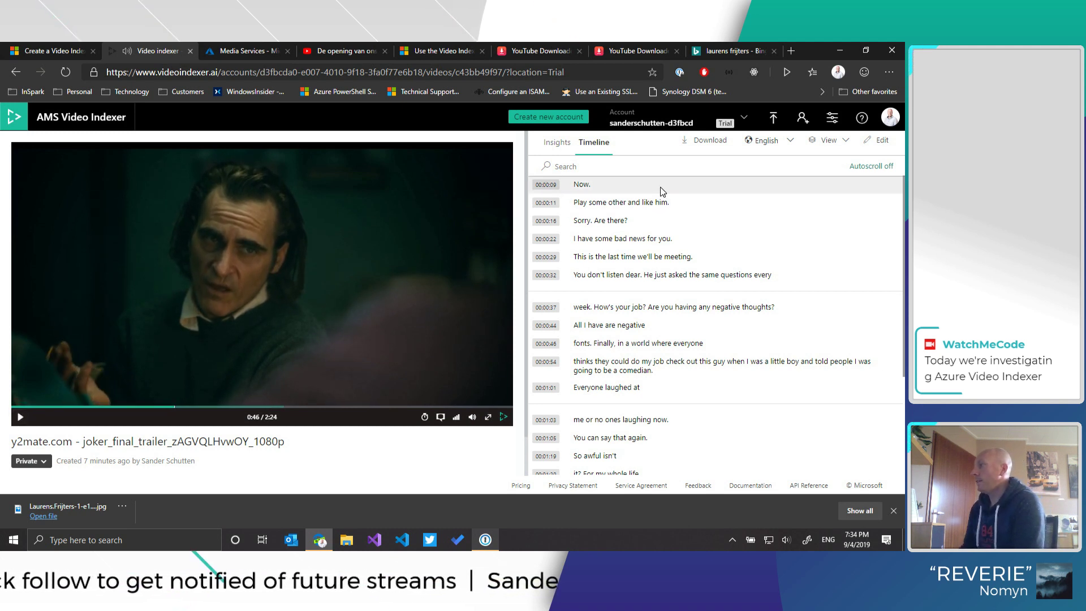
Show the trailer's transcript insights translated into Dutch
{"action": "left_click", "coordinate": [775, 141]}
{"action": "scroll", "coordinate": [774, 221], "scroll_direction": "down", "scroll_amount": 4}
{"action": "scroll", "coordinate": [774, 221], "scroll_direction": "up", "scroll_amount": 2}
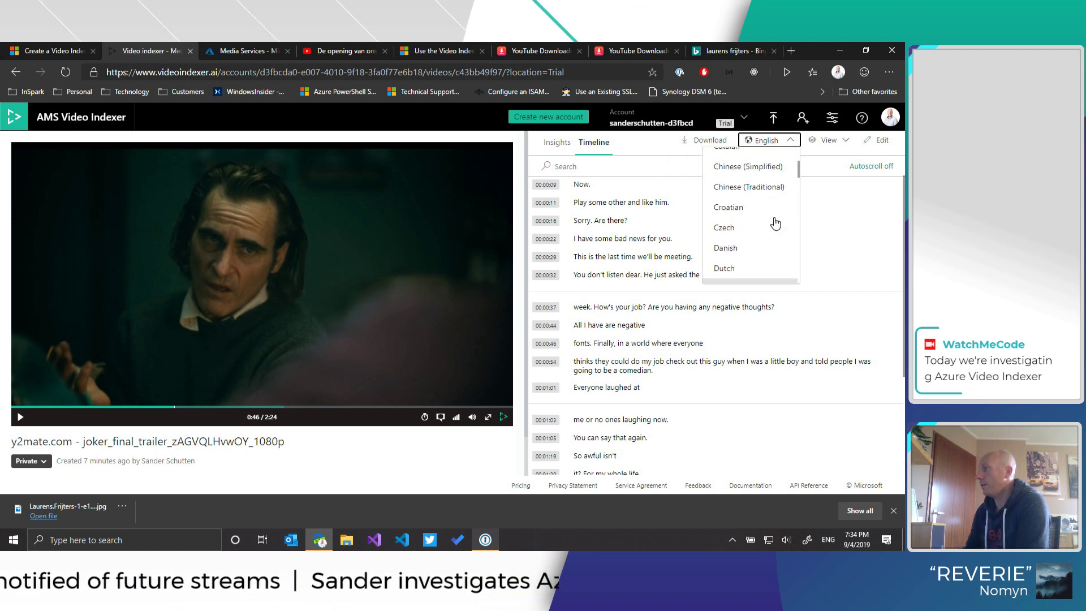
{"action": "left_click", "coordinate": [742, 279]}
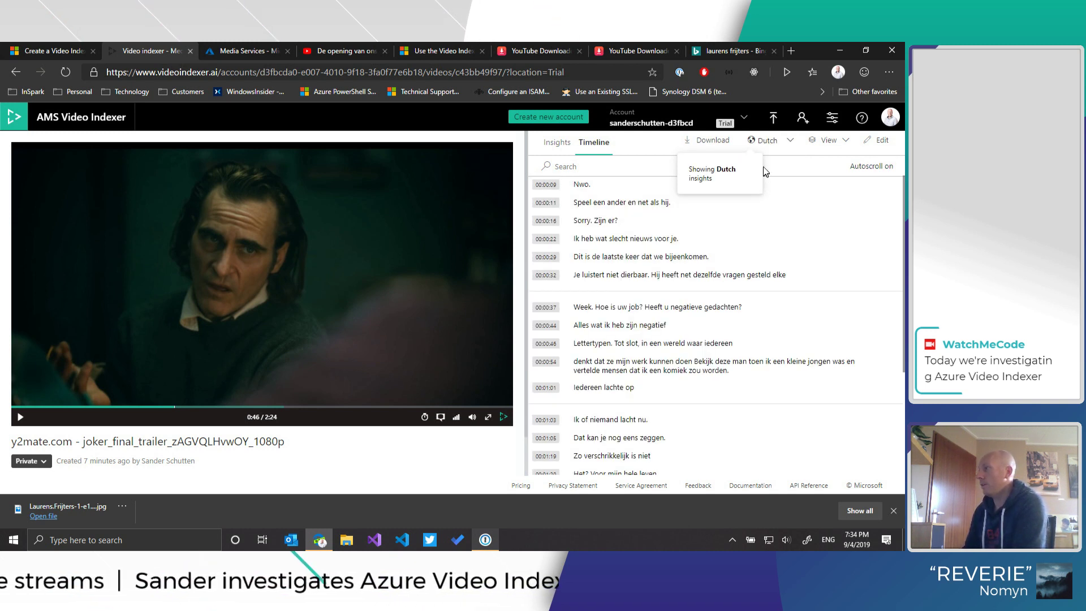
Switch the insights language back to English and bring up the View insight choices
{"action": "left_click", "coordinate": [766, 140]}
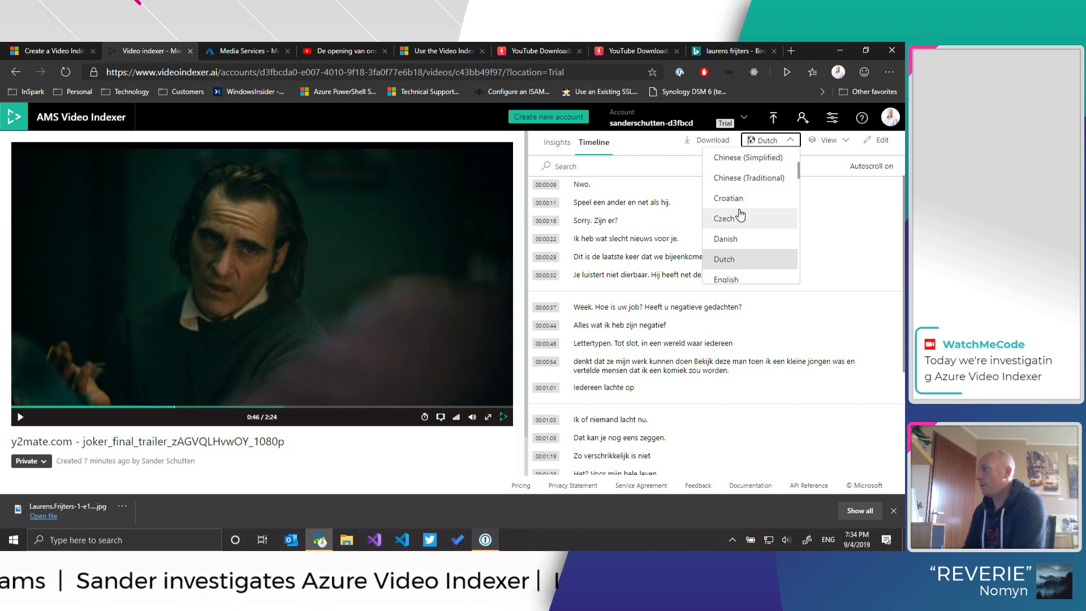
{"action": "left_click", "coordinate": [729, 279]}
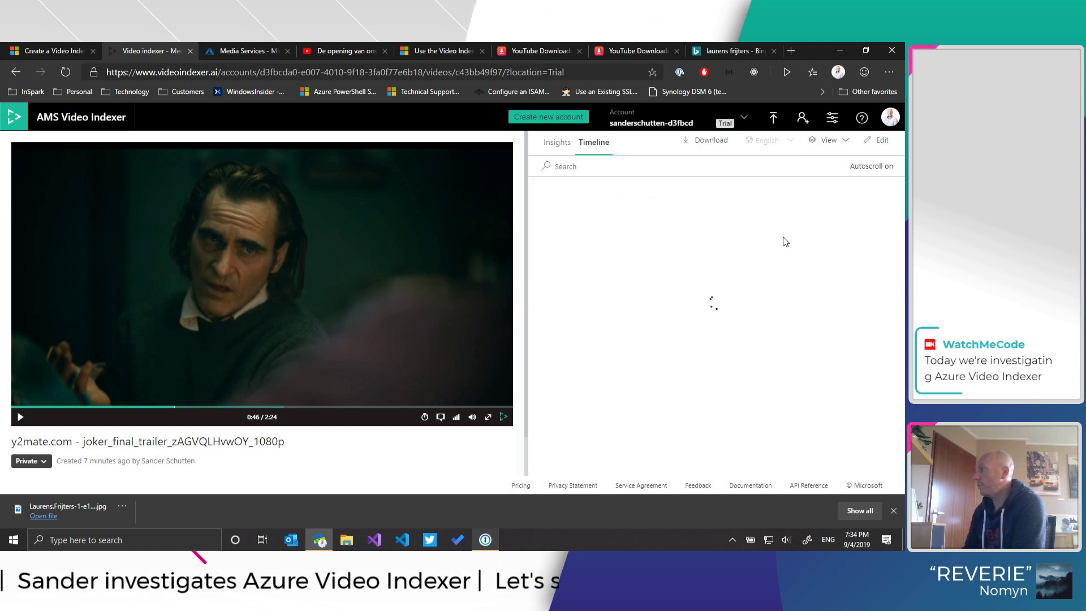
{"action": "left_click", "coordinate": [830, 140]}
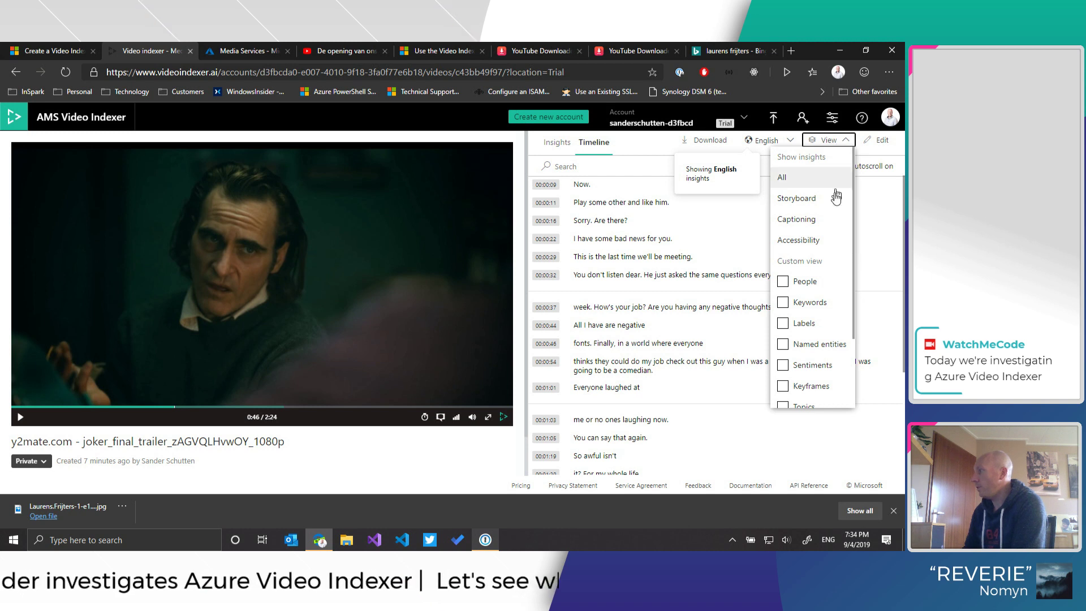
Preview People, Keywords, Labels, Named entities and Sentiments on the timeline, turning each back off
{"action": "scroll", "coordinate": [827, 235], "scroll_direction": "down", "scroll_amount": 1}
{"action": "left_click", "coordinate": [784, 225]}
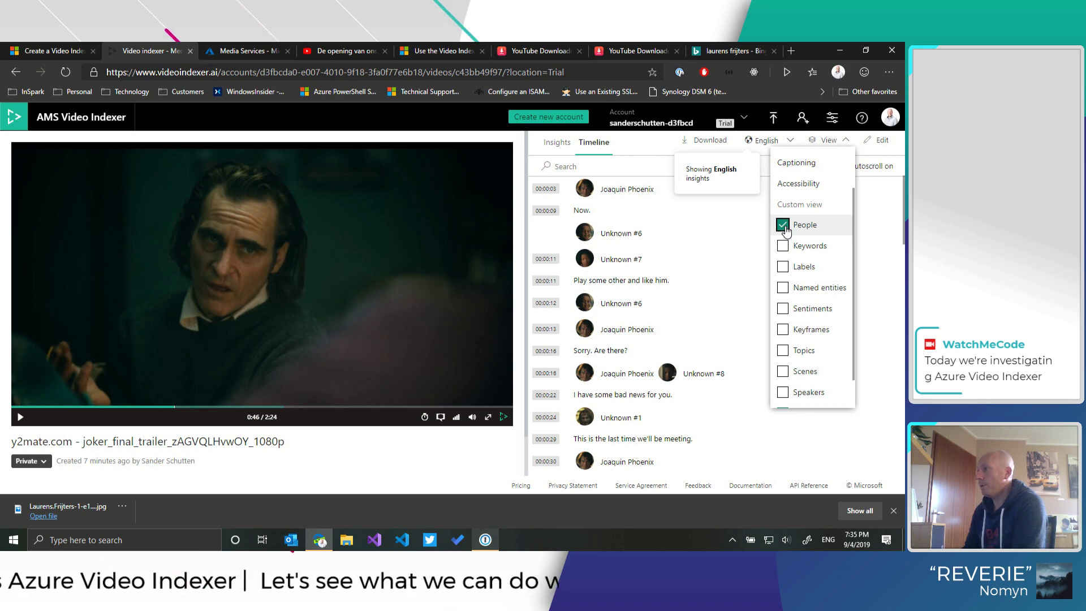
{"action": "left_click", "coordinate": [783, 225]}
{"action": "left_click", "coordinate": [784, 246]}
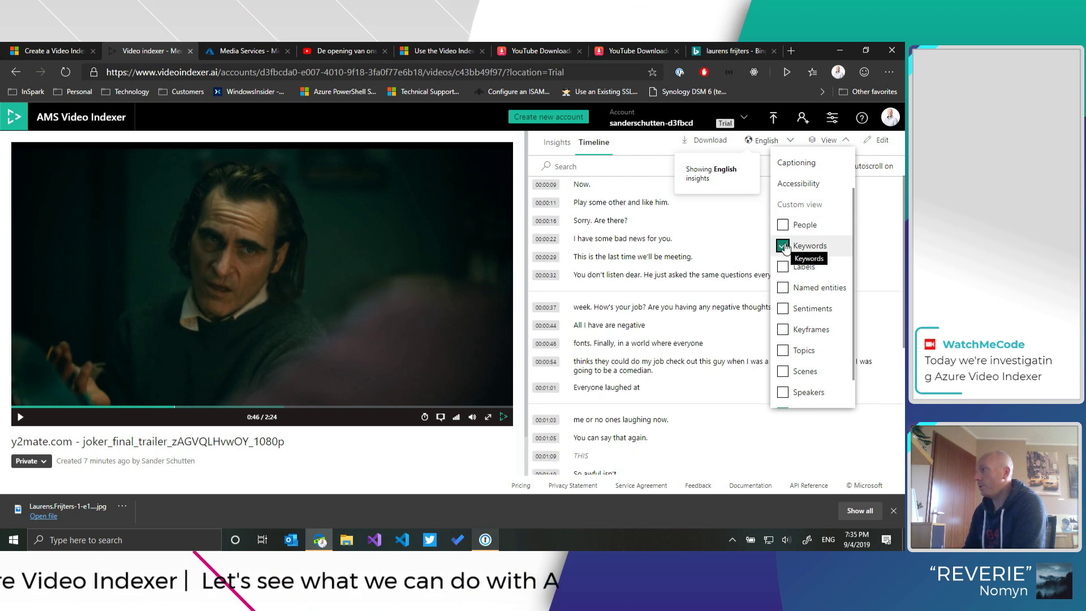
{"action": "left_click", "coordinate": [784, 246]}
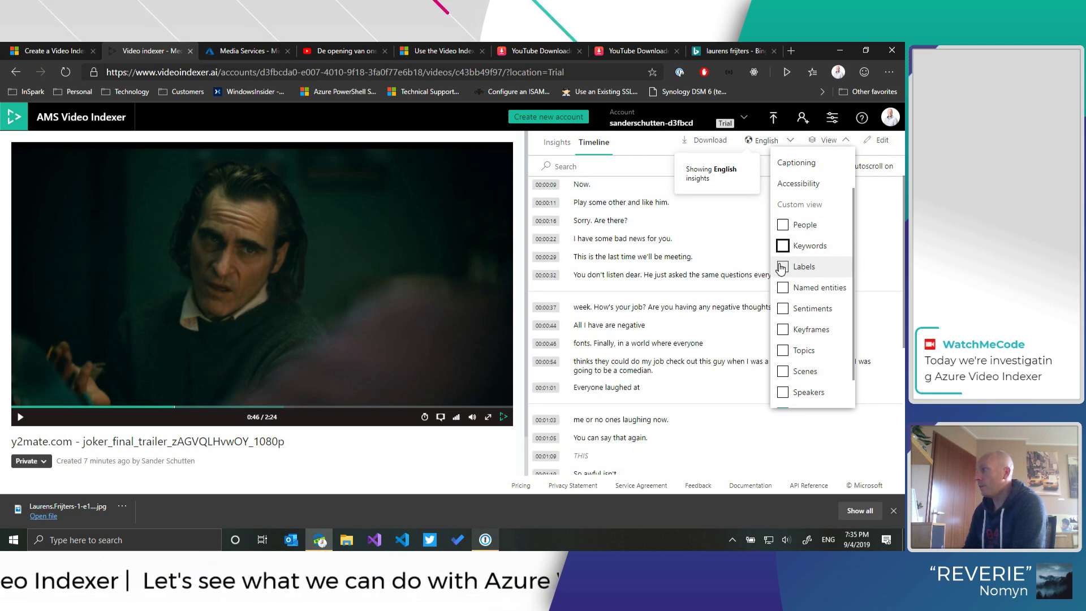
{"action": "left_click", "coordinate": [784, 267]}
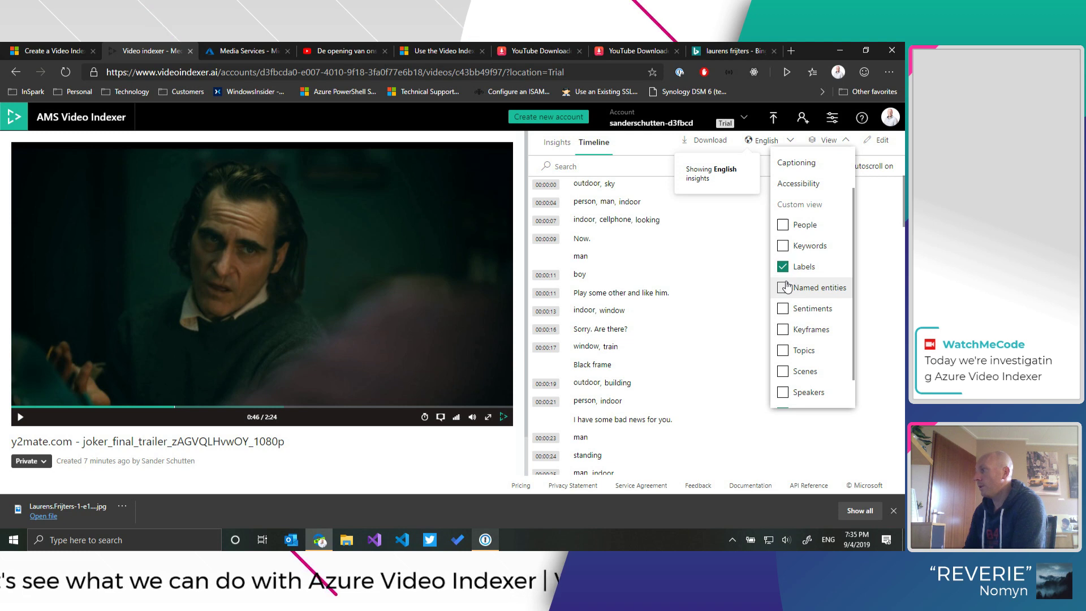
{"action": "left_click", "coordinate": [784, 288]}
{"action": "left_click", "coordinate": [784, 267]}
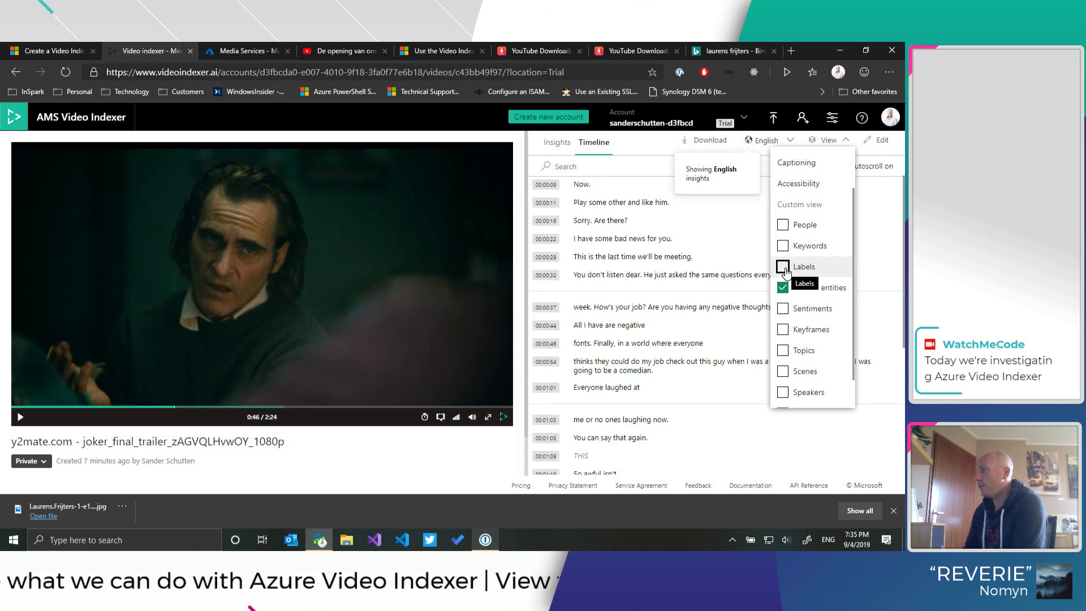
{"action": "left_click", "coordinate": [783, 308]}
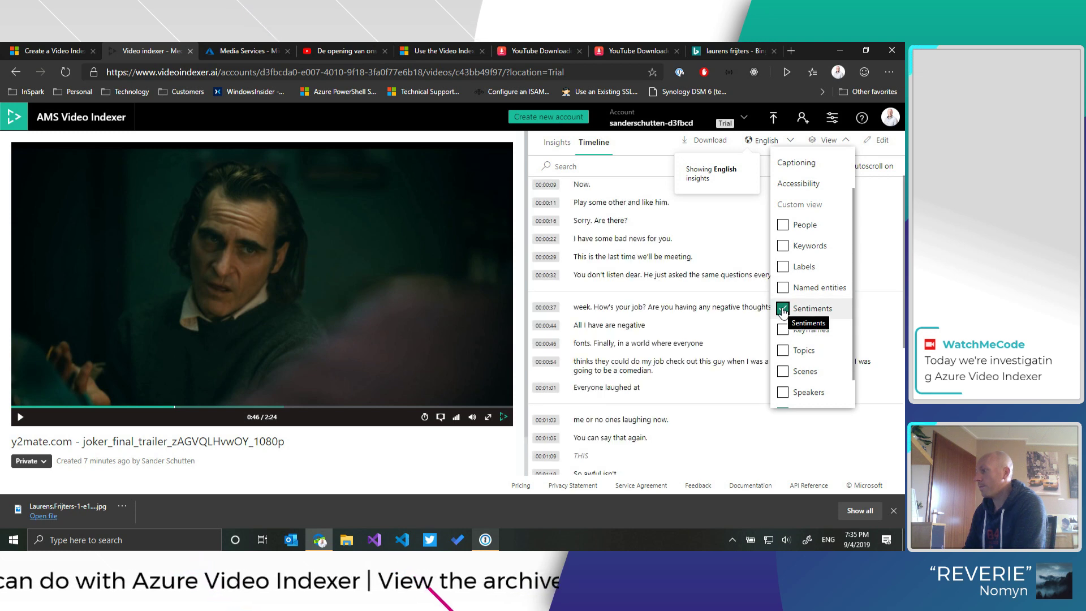
Preview Keyframes, Topics and Speakers on the timeline, turning each back off, and hide Scenes
{"action": "scroll", "coordinate": [725, 313], "scroll_direction": "down", "scroll_amount": 4}
{"action": "scroll", "coordinate": [724, 313], "scroll_direction": "down", "scroll_amount": 2}
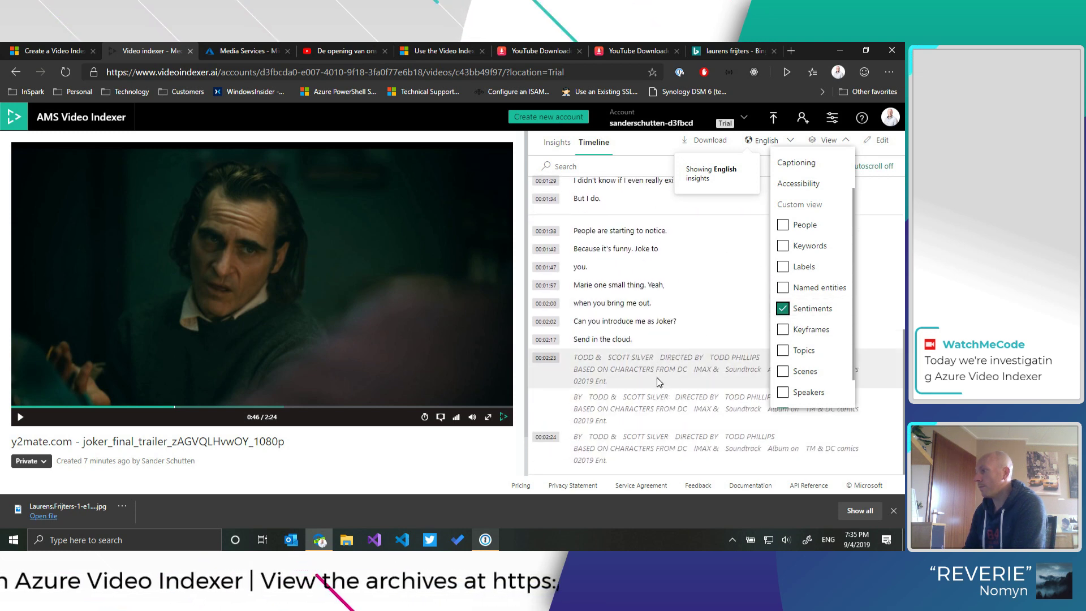
{"action": "left_click", "coordinate": [789, 312]}
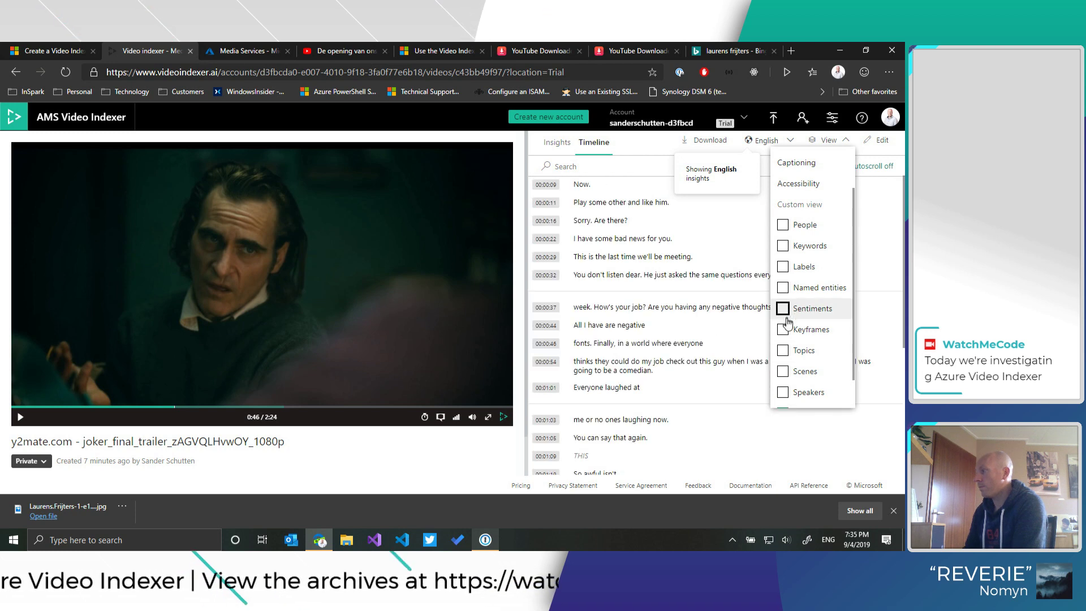
{"action": "left_click", "coordinate": [784, 331]}
{"action": "left_click", "coordinate": [784, 330]}
{"action": "left_click", "coordinate": [784, 351]}
{"action": "left_click", "coordinate": [786, 352]}
{"action": "left_click", "coordinate": [784, 372]}
{"action": "left_click", "coordinate": [783, 392]}
{"action": "scroll", "coordinate": [784, 373], "scroll_direction": "down", "scroll_amount": 1}
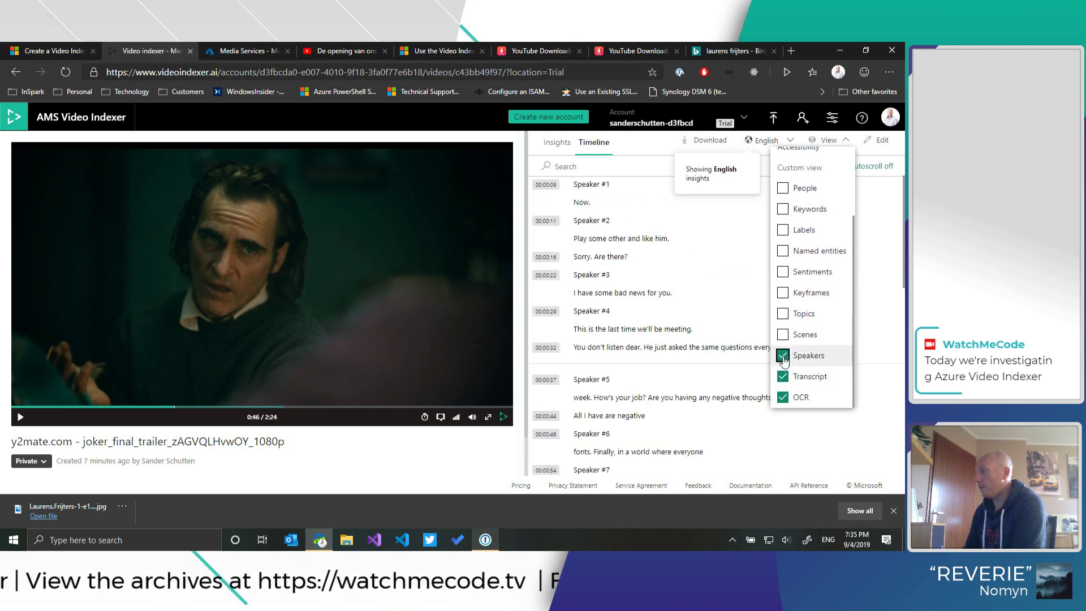
{"action": "left_click", "coordinate": [782, 357]}
Leave only Transcript and OCR checked in the View list, then close it
{"action": "left_click", "coordinate": [784, 377]}
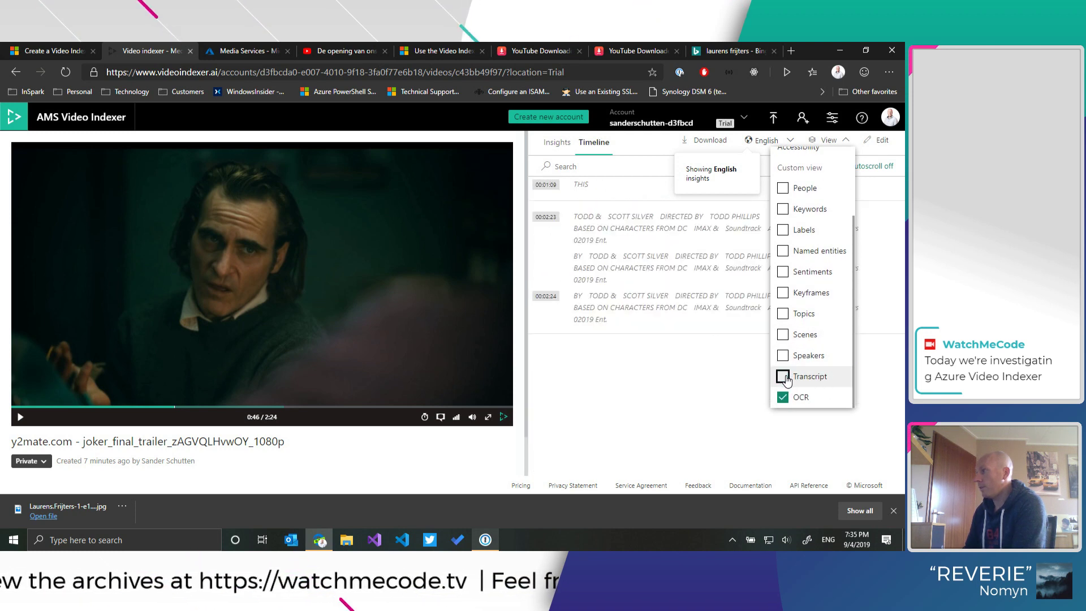
{"action": "left_click", "coordinate": [784, 377]}
{"action": "left_click", "coordinate": [783, 397]}
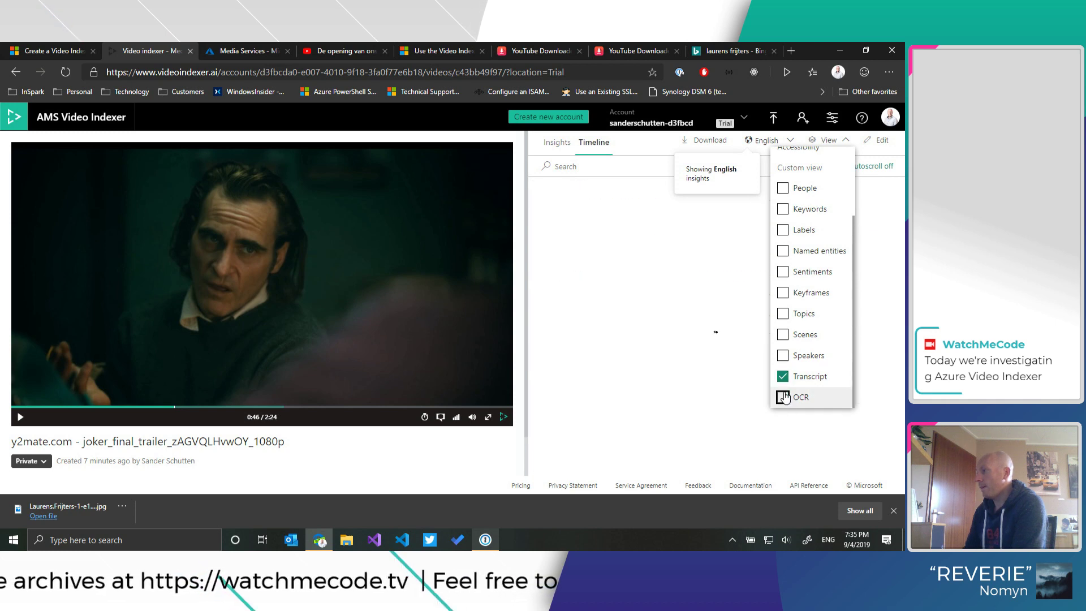
{"action": "scroll", "coordinate": [702, 353], "scroll_direction": "down", "scroll_amount": 3}
{"action": "left_click", "coordinate": [783, 398]}
{"action": "scroll", "coordinate": [732, 380], "scroll_direction": "down", "scroll_amount": 2}
{"action": "scroll", "coordinate": [733, 381], "scroll_direction": "down", "scroll_amount": 3}
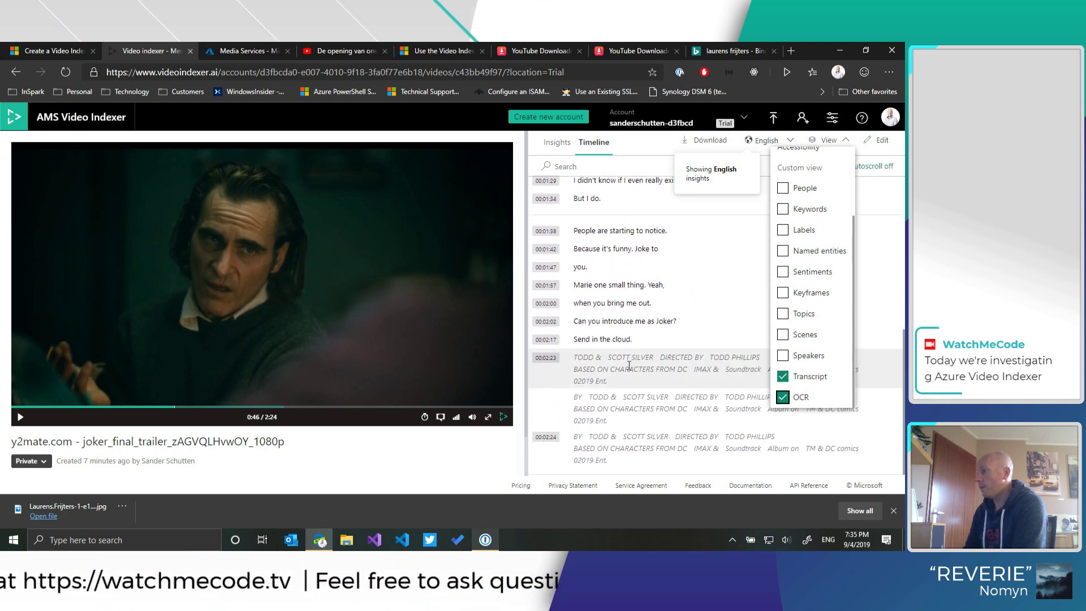
{"action": "left_click", "coordinate": [829, 140]}
Enter and exit transcript edit mode, return to Insights, then go to the home library
{"action": "left_click", "coordinate": [876, 142]}
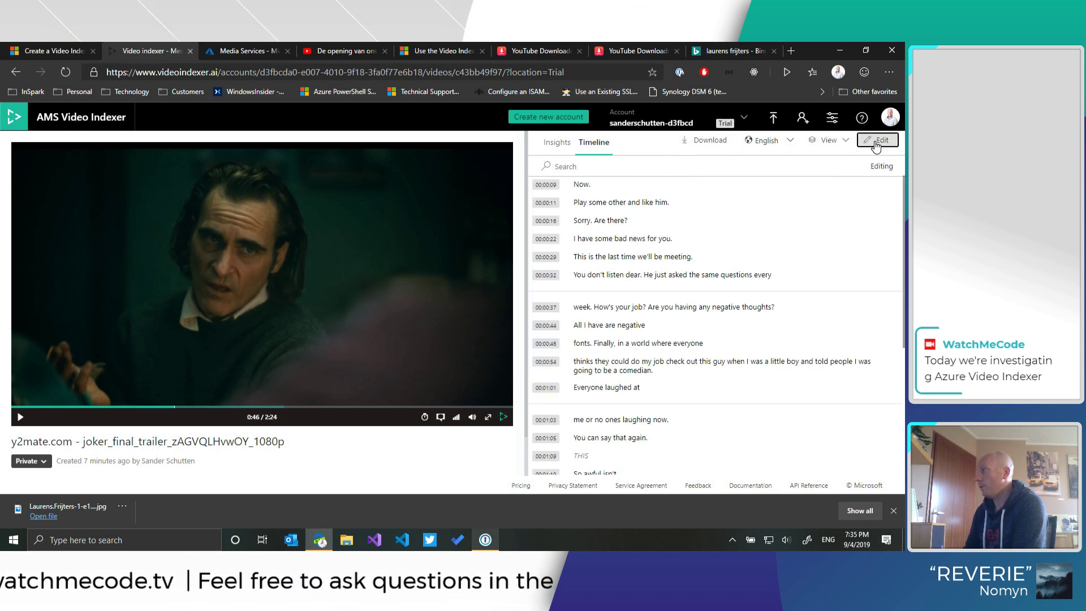
{"action": "left_click", "coordinate": [613, 222]}
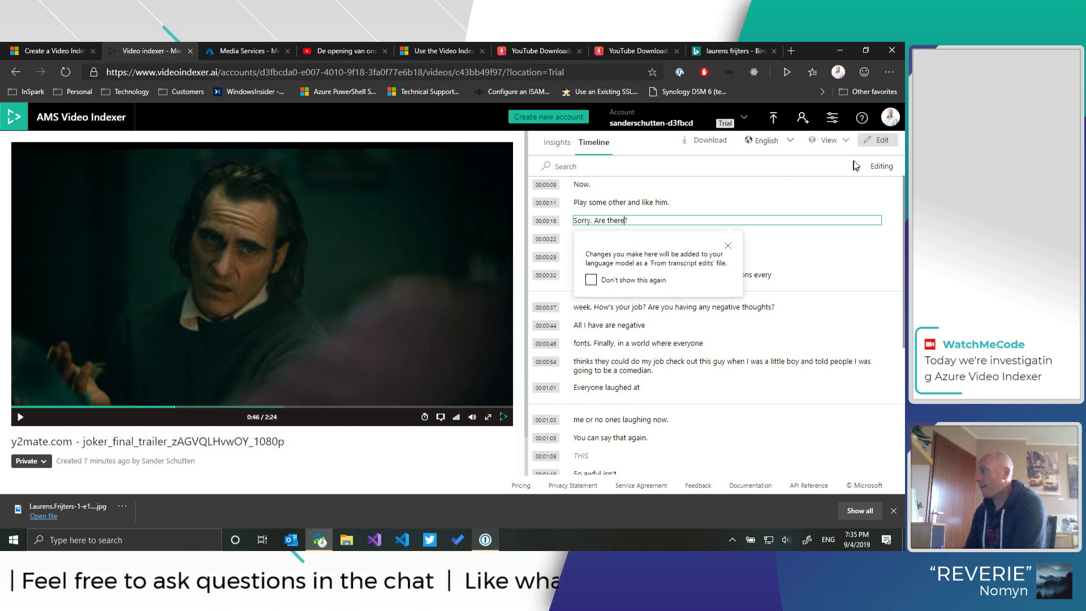
{"action": "left_click", "coordinate": [876, 145]}
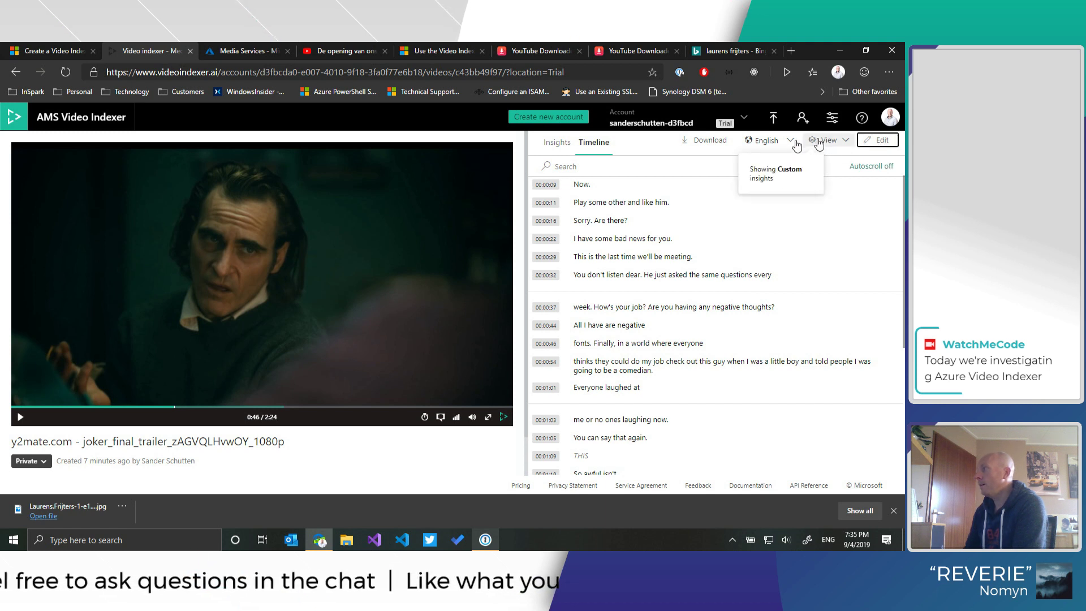
{"action": "left_click", "coordinate": [557, 143]}
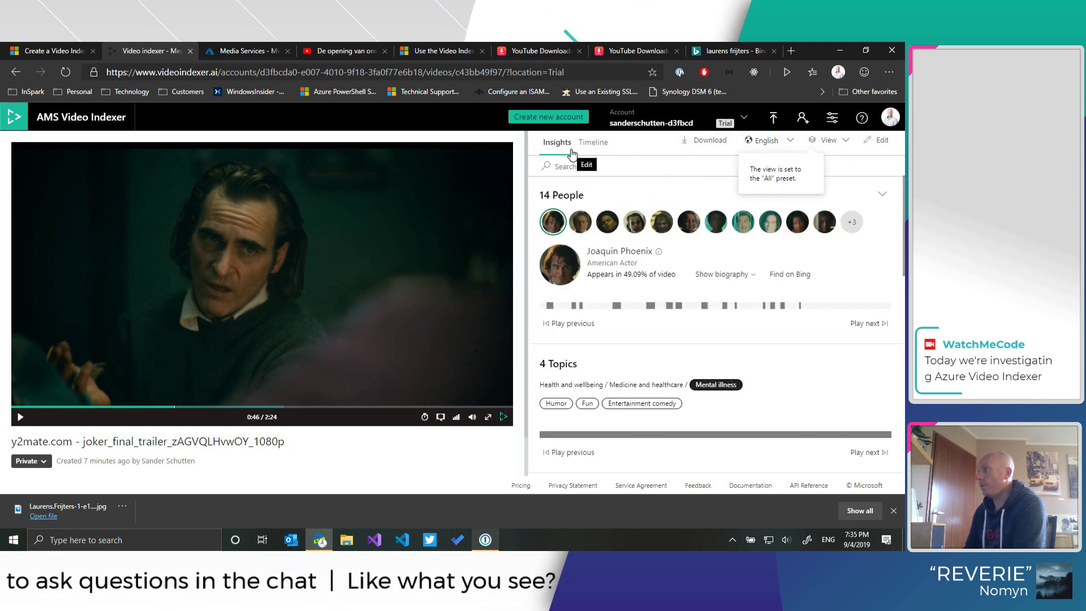
{"action": "left_click", "coordinate": [91, 120]}
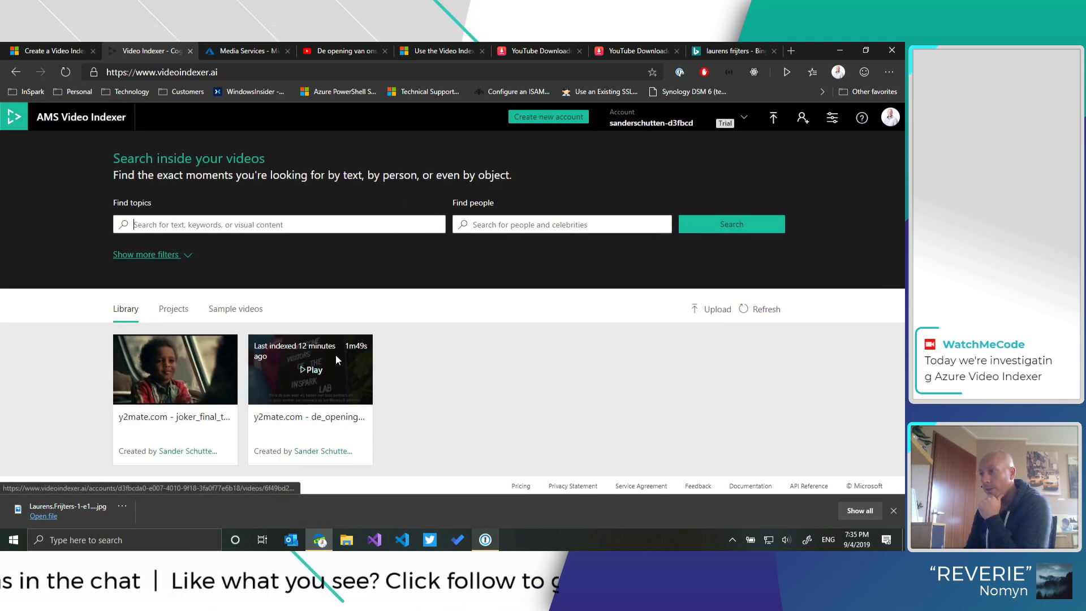
Open the InSpark opening video, pause it, and inspect the first row of detected faces
{"action": "left_click", "coordinate": [326, 416]}
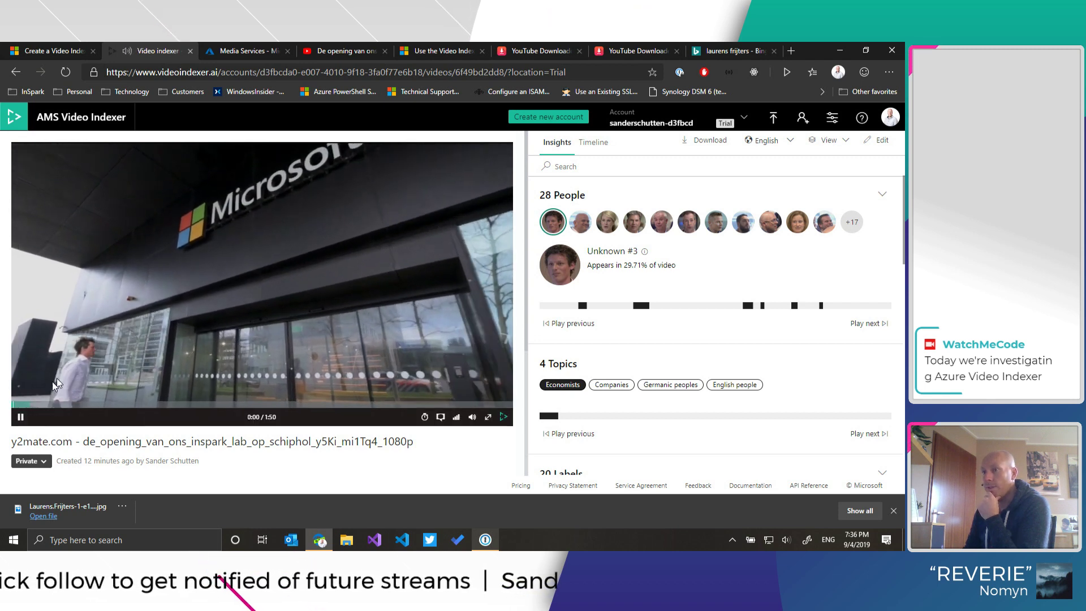
{"action": "left_click", "coordinate": [21, 417]}
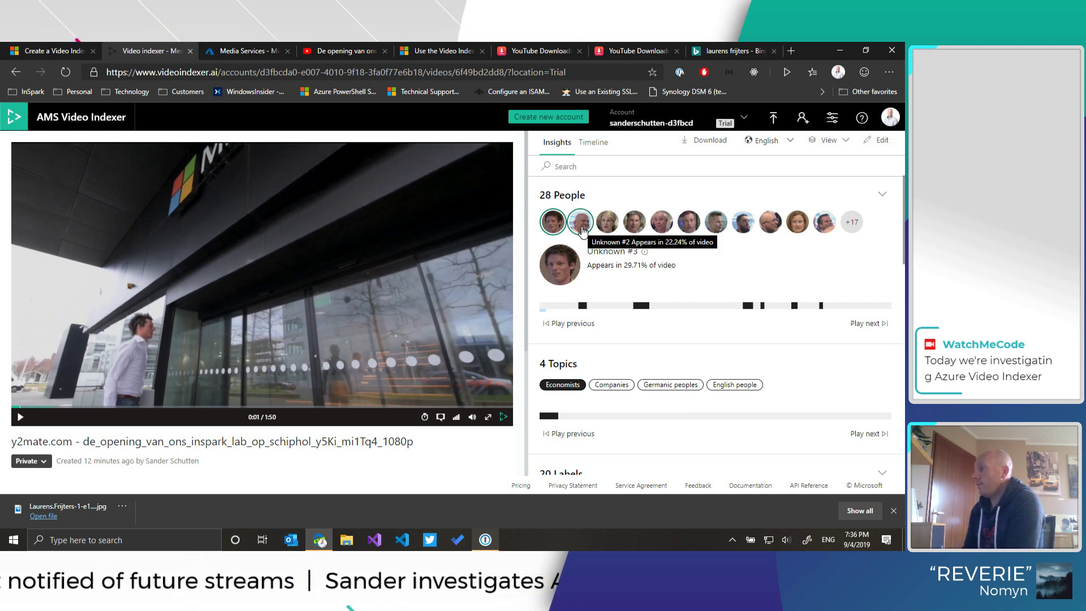
{"action": "left_click", "coordinate": [582, 227]}
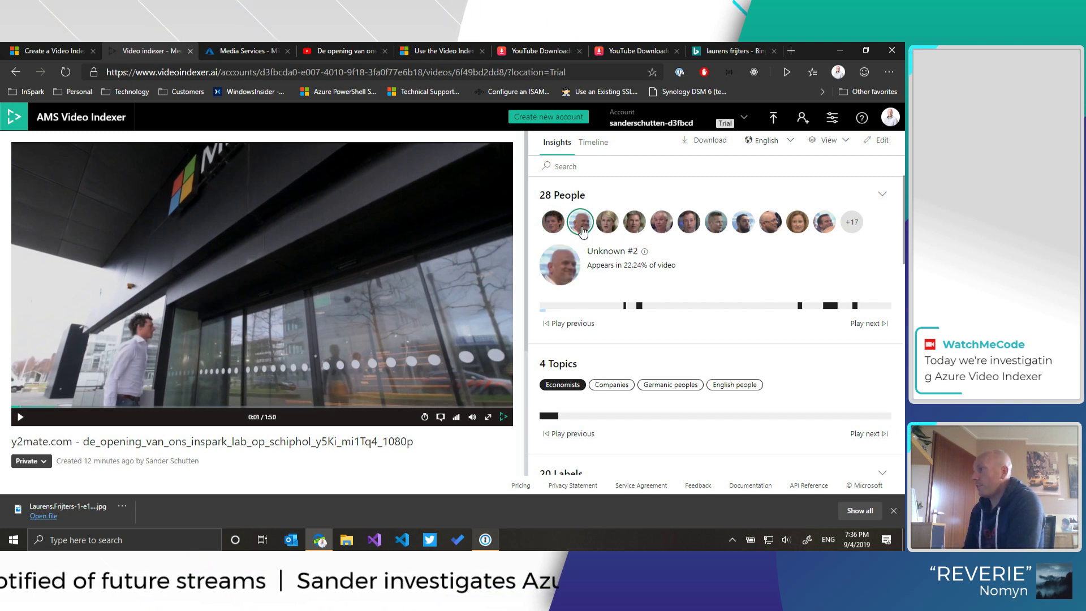
{"action": "left_click", "coordinate": [614, 226]}
{"action": "left_click", "coordinate": [631, 227]}
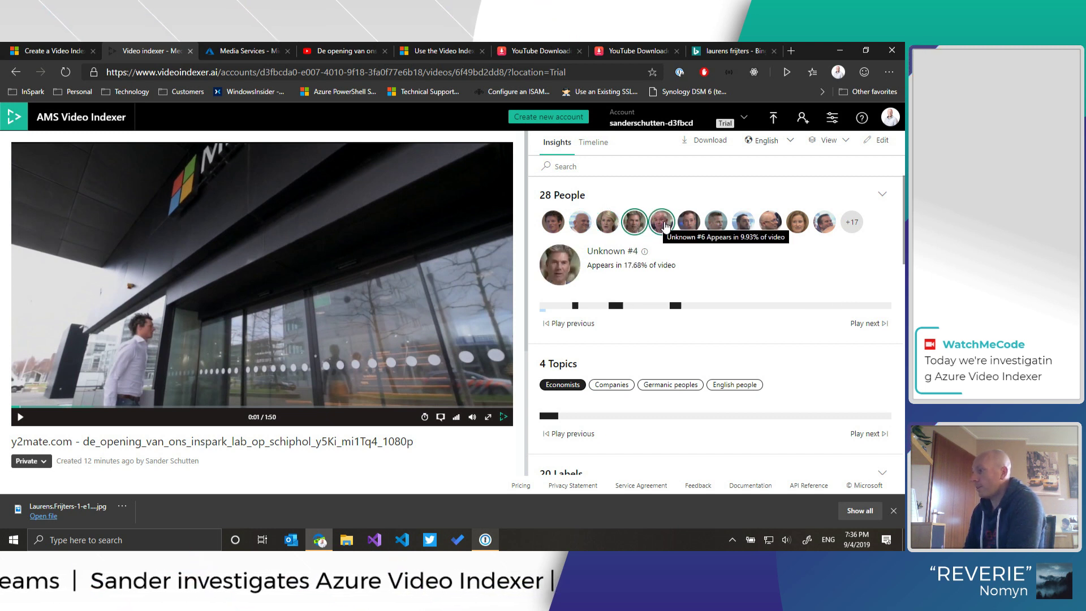
{"action": "left_click", "coordinate": [668, 226]}
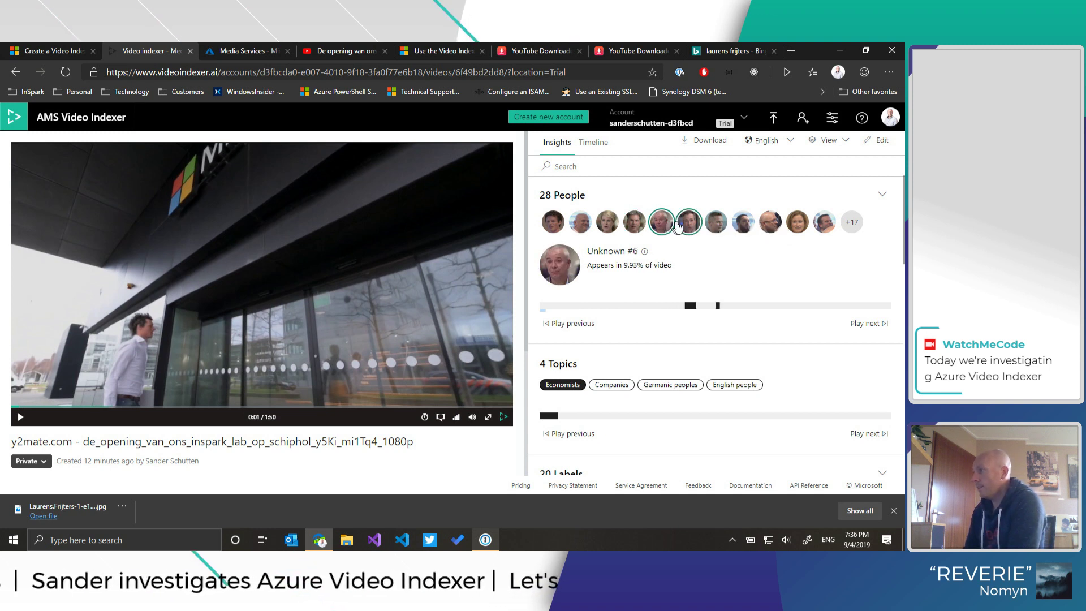
{"action": "left_click", "coordinate": [689, 224]}
{"action": "left_click", "coordinate": [716, 223]}
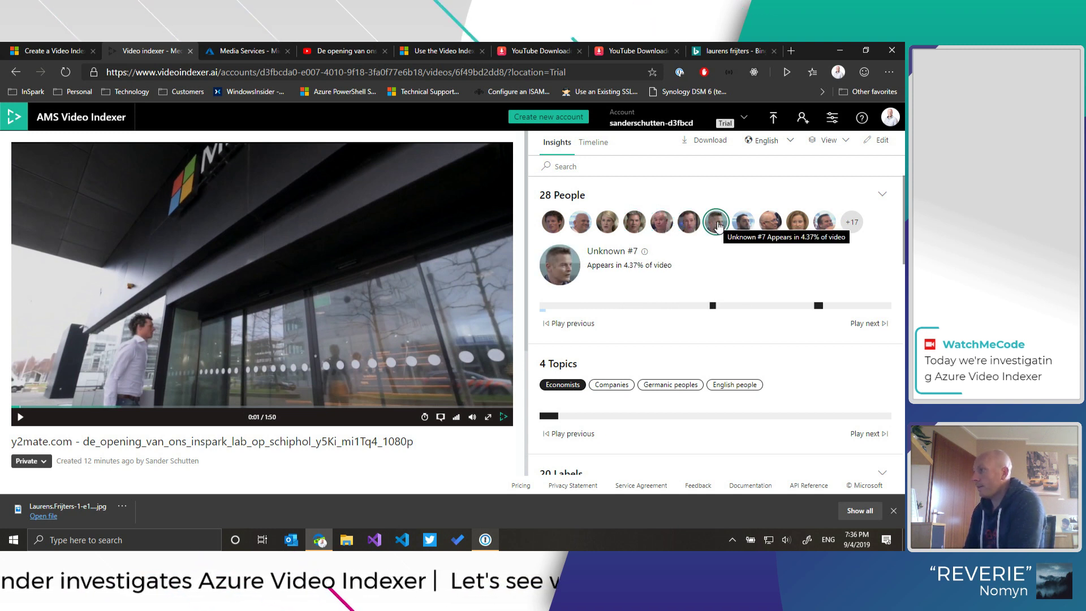
{"action": "left_click", "coordinate": [741, 226]}
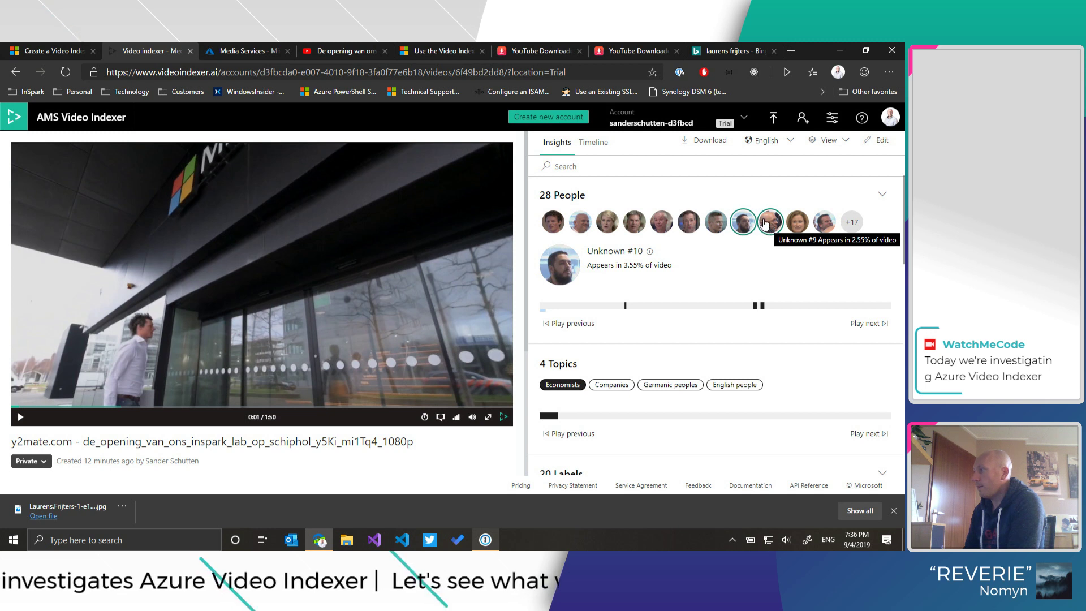
{"action": "left_click", "coordinate": [799, 225]}
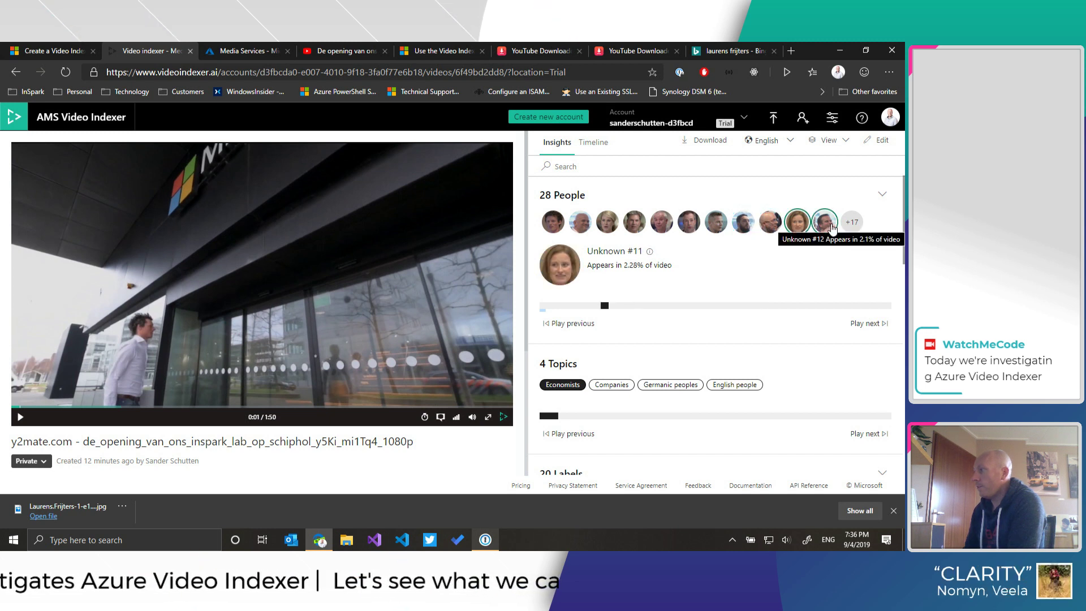
{"action": "left_click", "coordinate": [828, 222]}
{"action": "left_click", "coordinate": [852, 222]}
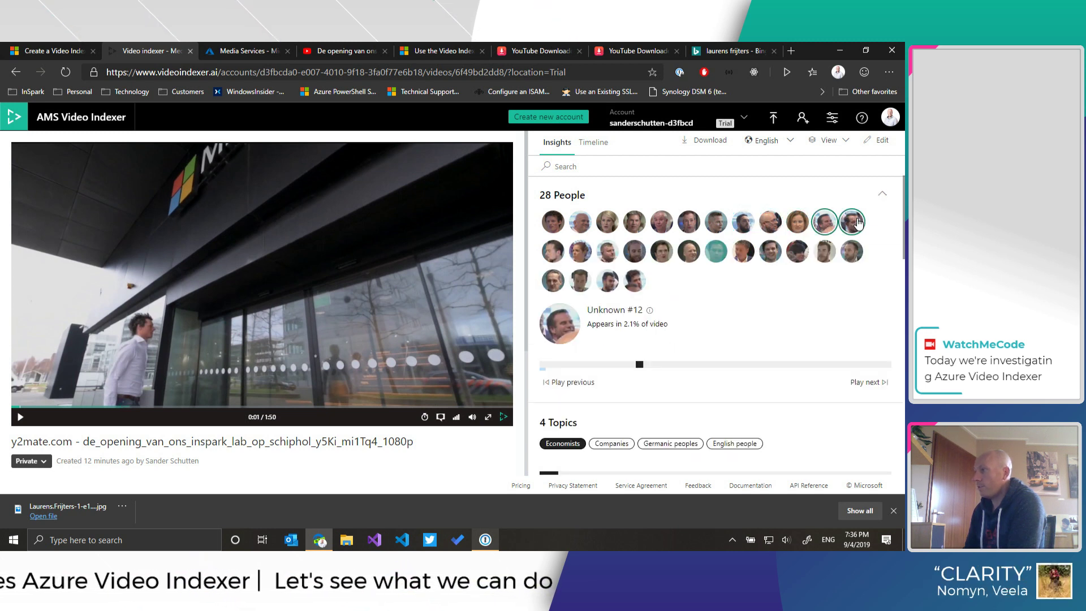
Inspect further detected people among all 28, including Unknown #14, #18, #25, #28, #29, #32
{"action": "left_click", "coordinate": [550, 256]}
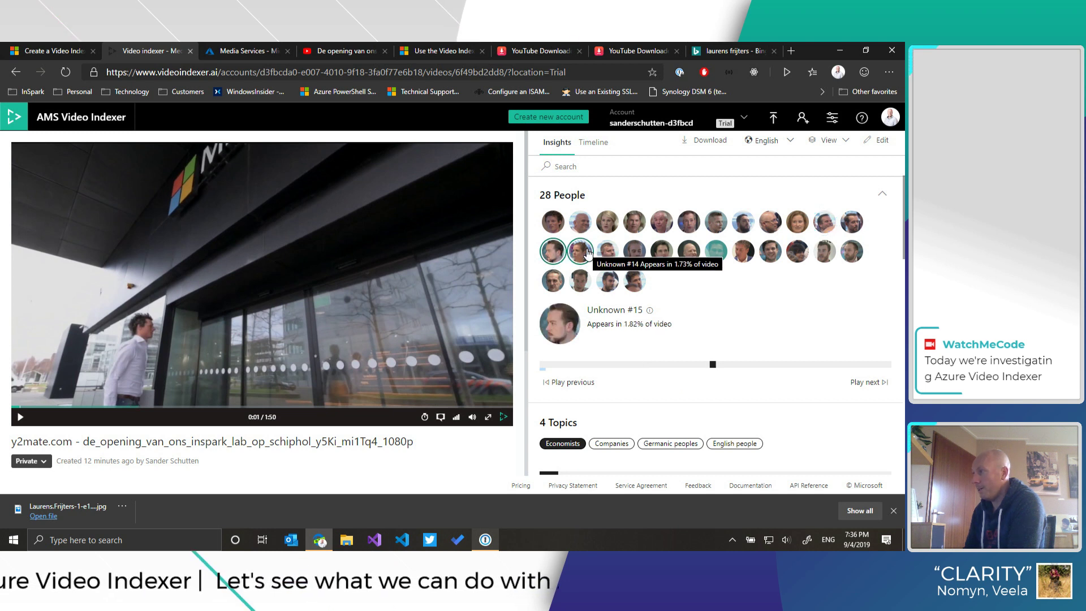
{"action": "left_click", "coordinate": [580, 252]}
{"action": "left_click", "coordinate": [605, 256]}
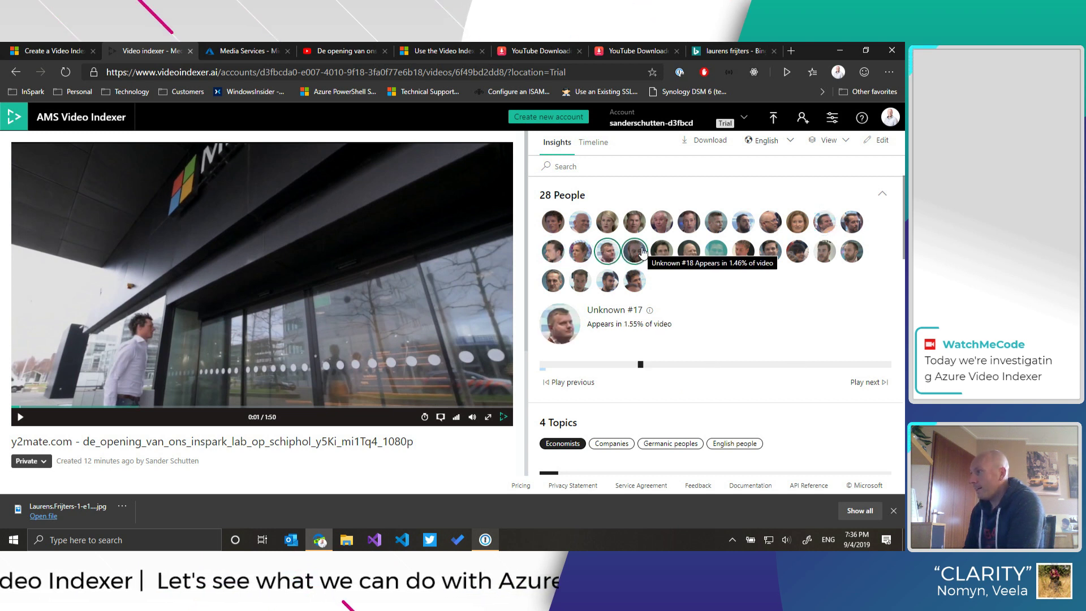
{"action": "left_click", "coordinate": [635, 253]}
{"action": "left_click", "coordinate": [636, 286]}
{"action": "left_click", "coordinate": [606, 282]}
{"action": "left_click", "coordinate": [580, 280]}
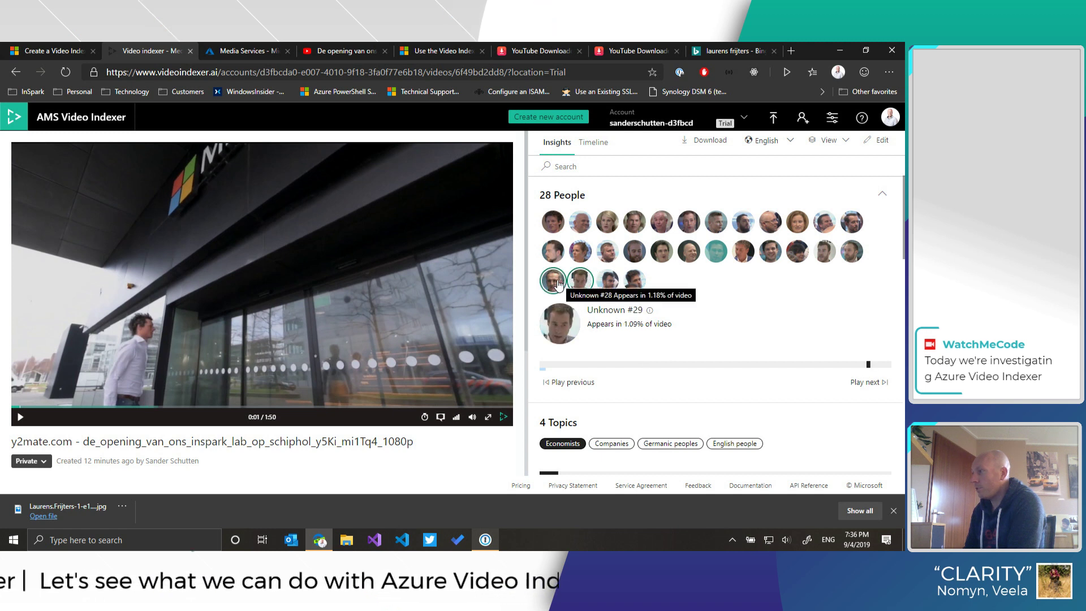
{"action": "left_click", "coordinate": [557, 282]}
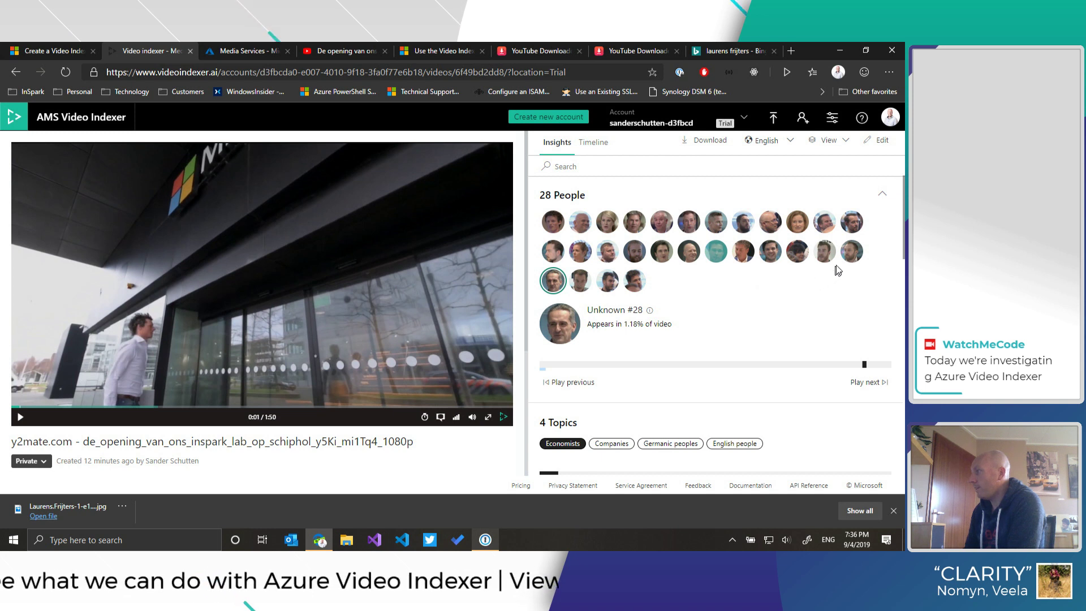
{"action": "left_click", "coordinate": [852, 251]}
Preview where the standing, man and window labels appear, playing from a window appearance
{"action": "scroll", "coordinate": [736, 306], "scroll_direction": "down", "scroll_amount": 2}
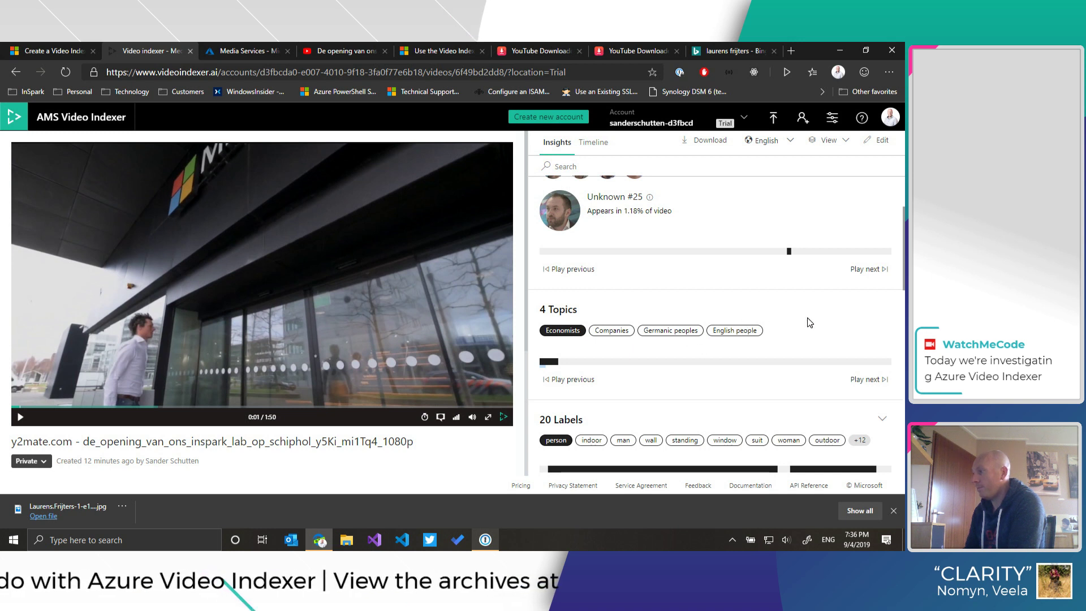
{"action": "scroll", "coordinate": [809, 319], "scroll_direction": "down", "scroll_amount": 1}
{"action": "scroll", "coordinate": [809, 320], "scroll_direction": "down", "scroll_amount": 1}
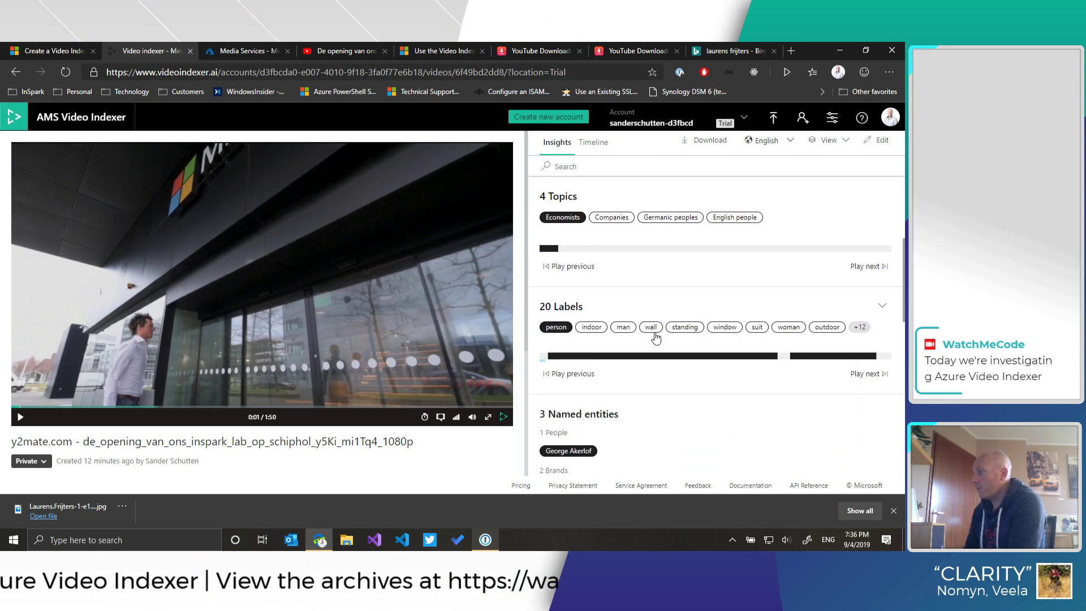
{"action": "left_click", "coordinate": [685, 328]}
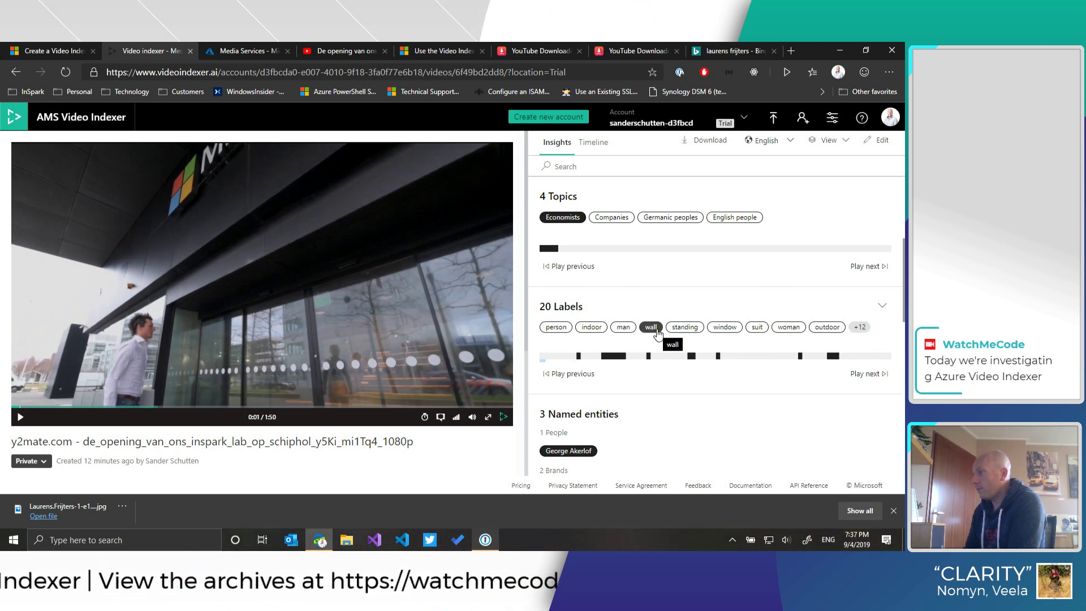
{"action": "left_click", "coordinate": [623, 328]}
{"action": "left_click", "coordinate": [727, 328]}
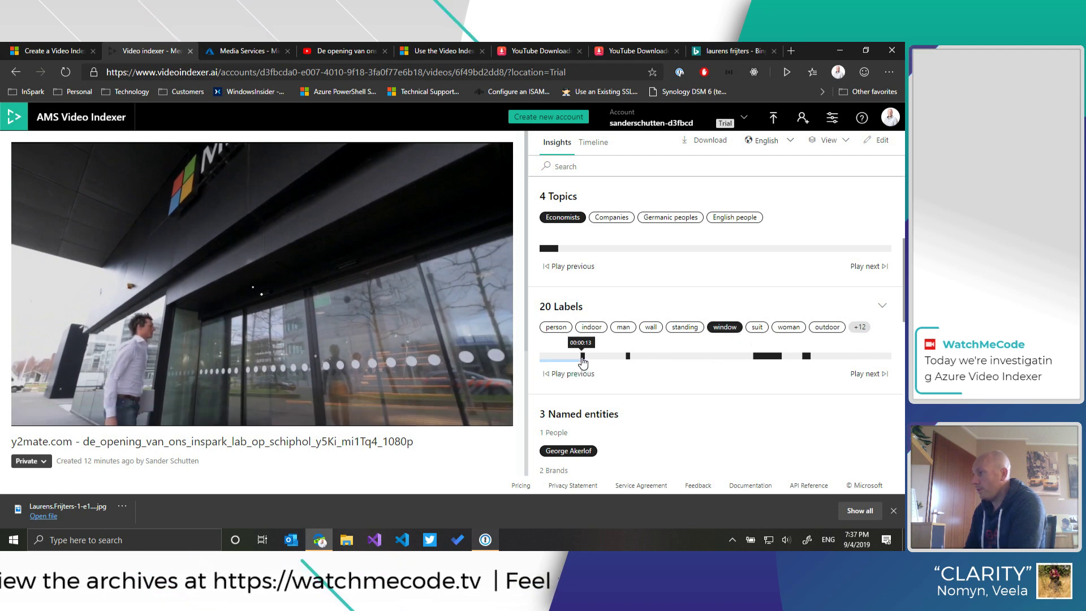
{"action": "left_click", "coordinate": [583, 356]}
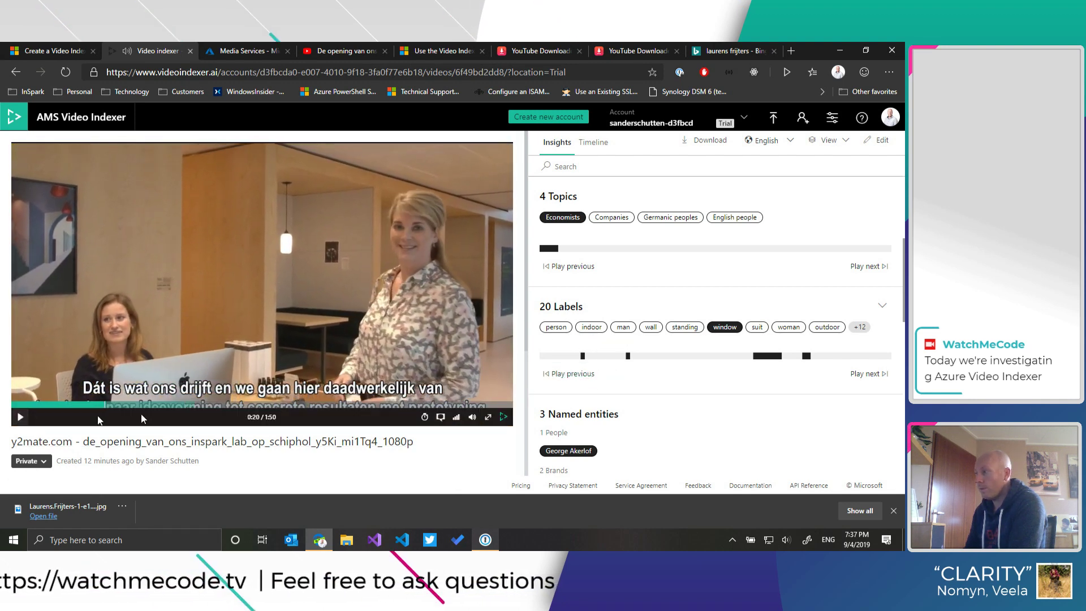
Expand all 20 labels and jump the video to a later laptop appearance, then pause
{"action": "left_click", "coordinate": [852, 328]}
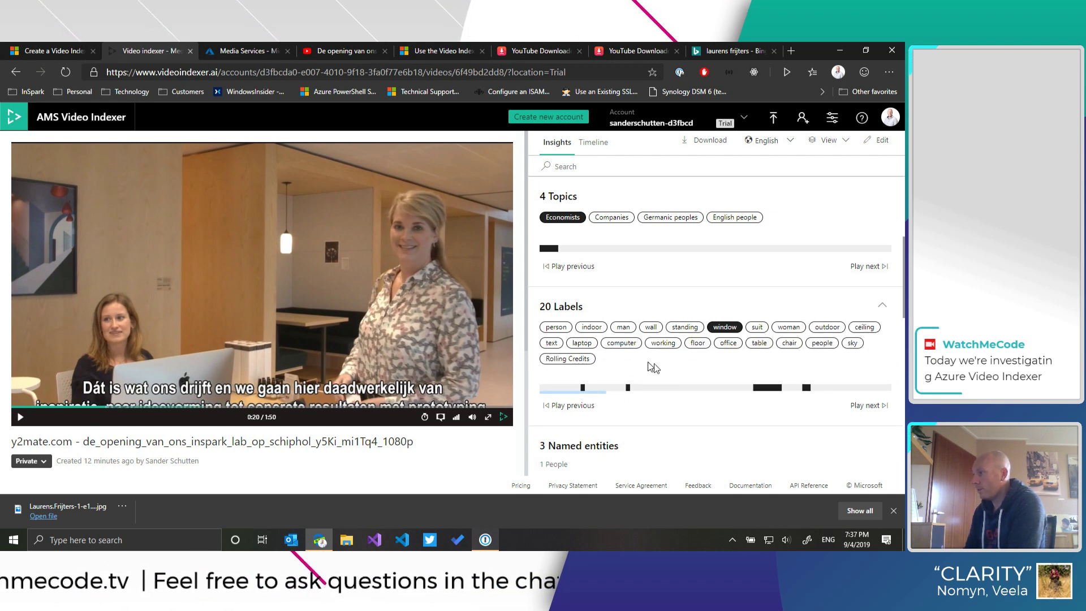
{"action": "left_click", "coordinate": [582, 343]}
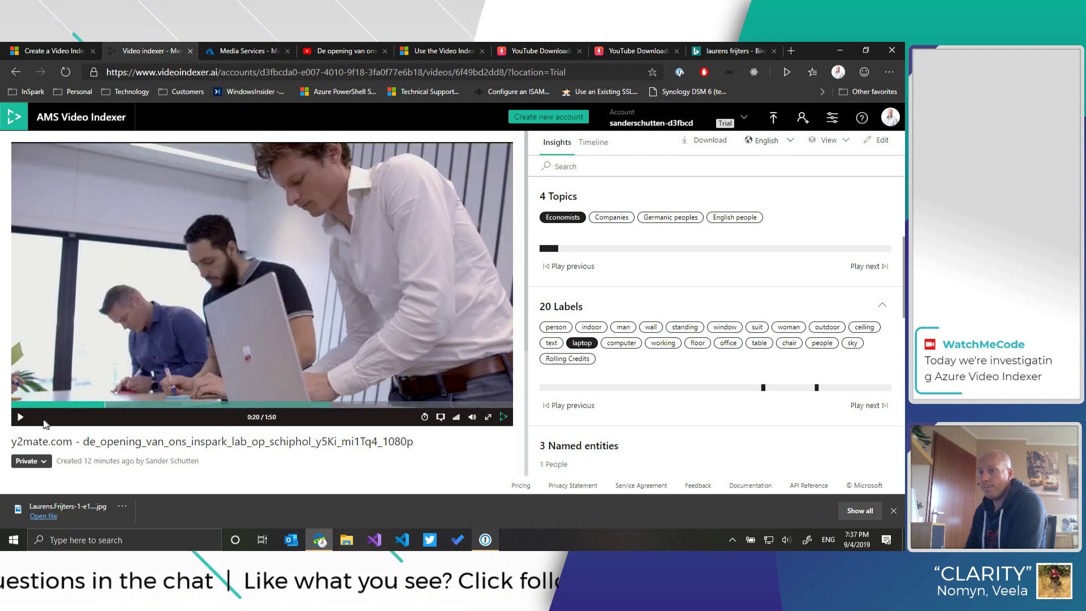
{"action": "left_click", "coordinate": [763, 388]}
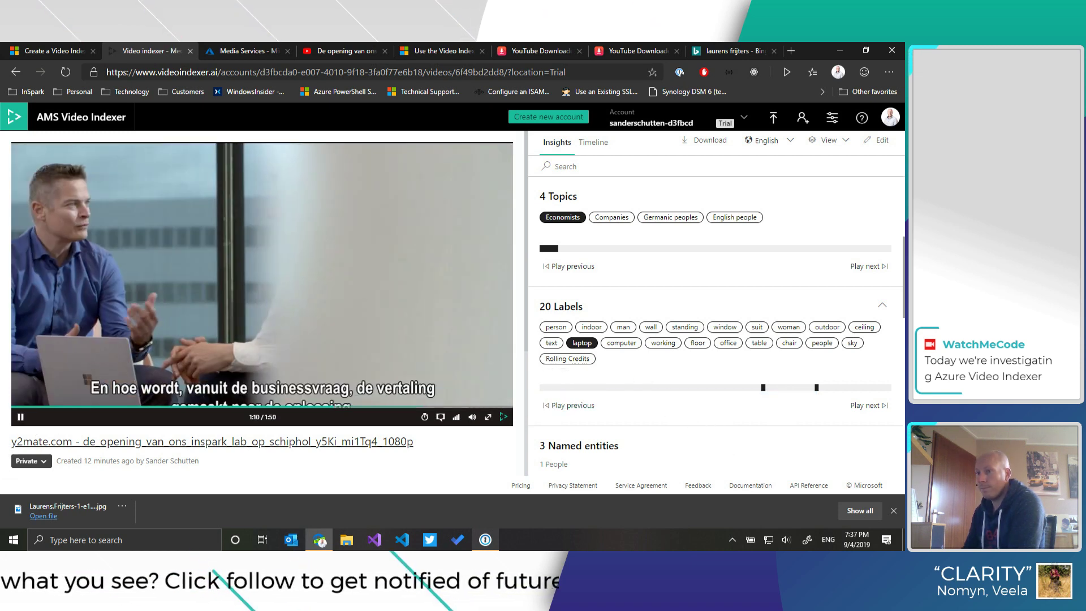
{"action": "left_click", "coordinate": [20, 418]}
{"action": "left_click", "coordinate": [20, 419]}
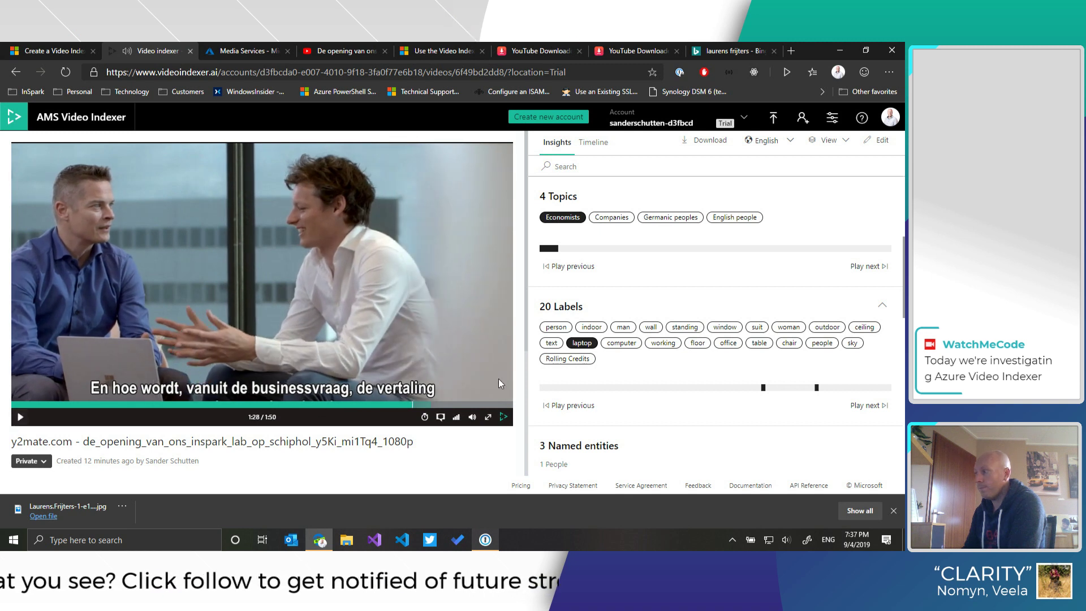
Check the computer label, then seek to the chair label at 00:00:53 and pause
{"action": "left_click", "coordinate": [621, 344]}
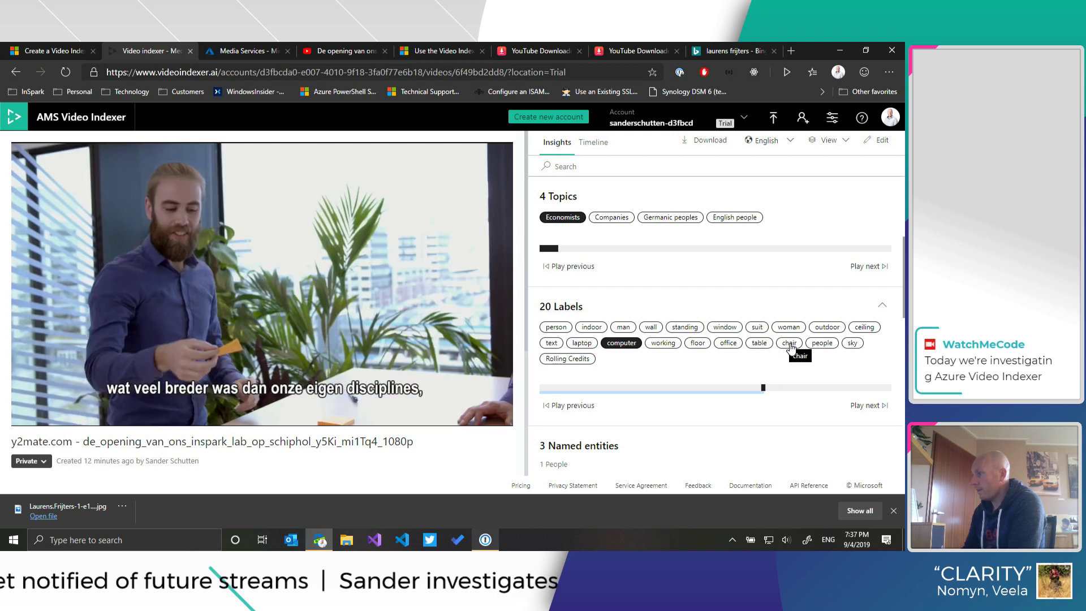
{"action": "left_click", "coordinate": [790, 344]}
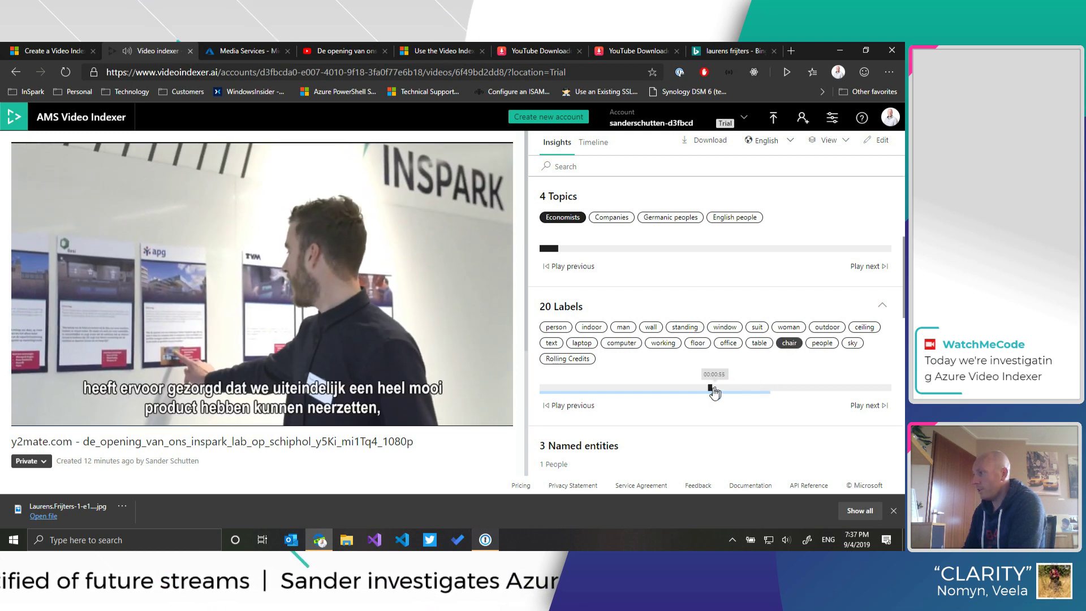
{"action": "left_click", "coordinate": [710, 391]}
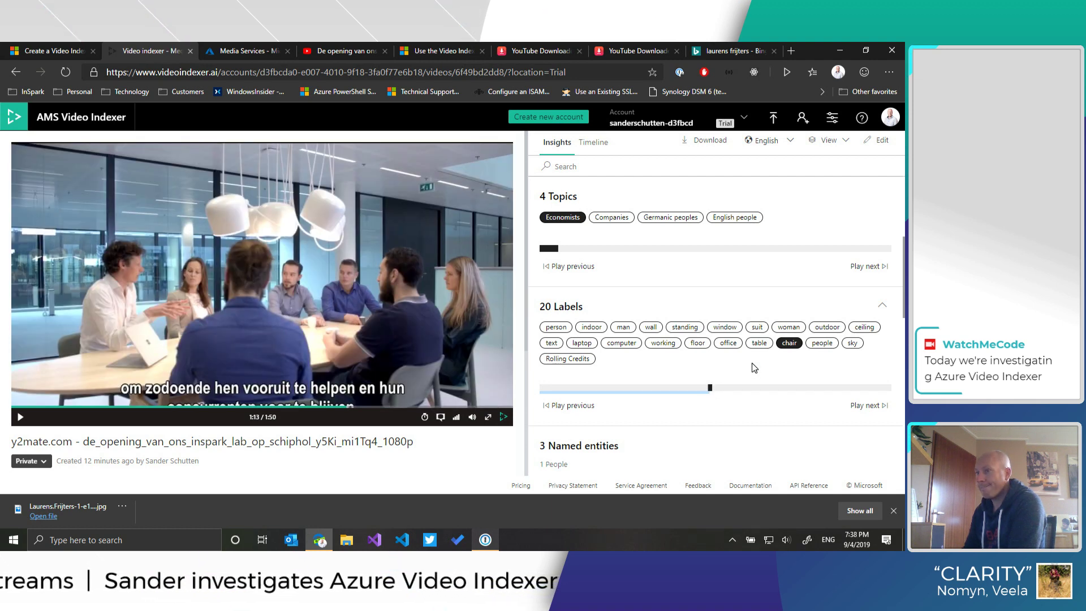
{"action": "left_click", "coordinate": [21, 417]}
Preview the Honeywell and Microsoft brands, then jump to George Akerlof's mention and pause
{"action": "scroll", "coordinate": [695, 355], "scroll_direction": "down", "scroll_amount": 3}
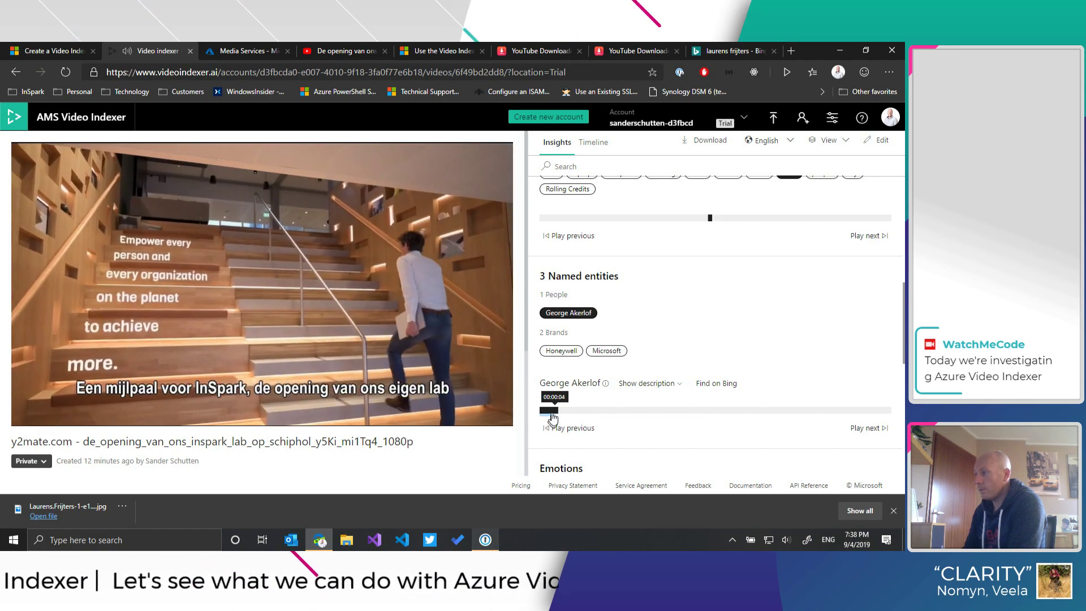
{"action": "left_click", "coordinate": [565, 358]}
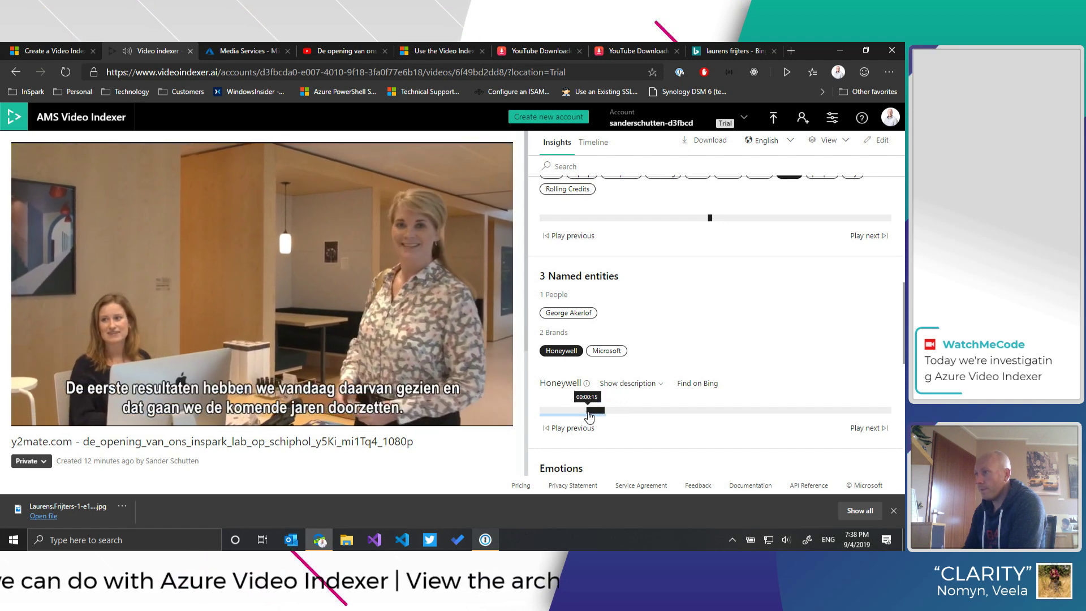
{"action": "left_click", "coordinate": [610, 355]}
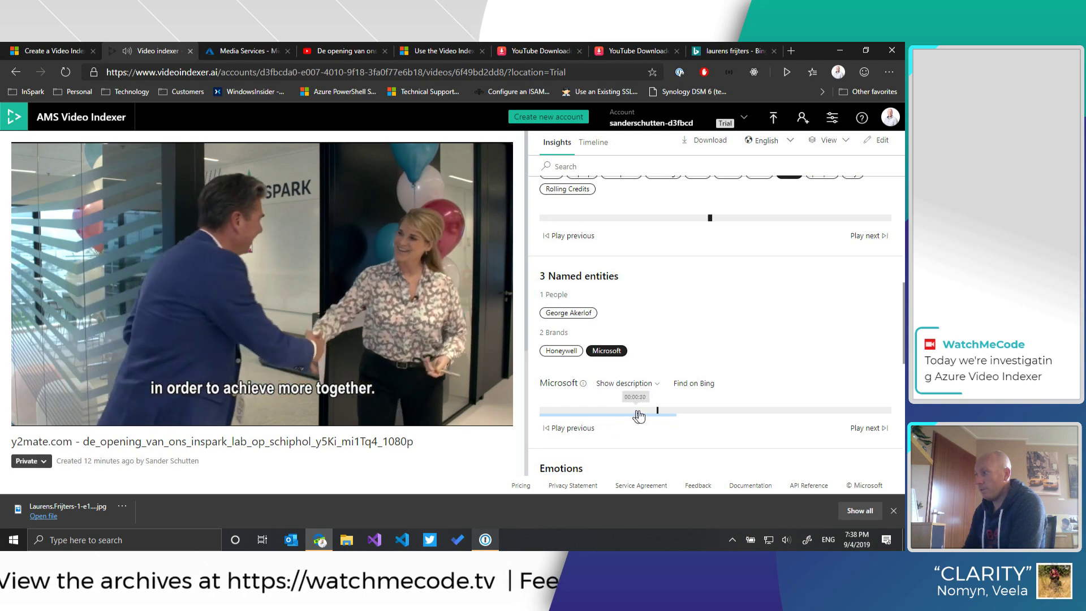
{"action": "left_click", "coordinate": [569, 313]}
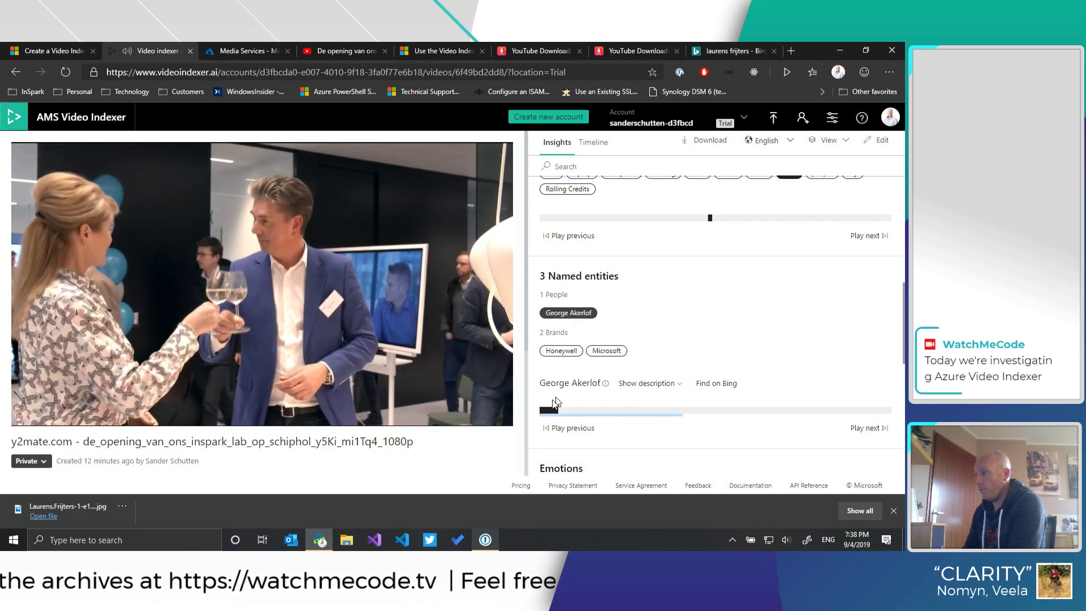
{"action": "left_click", "coordinate": [547, 414]}
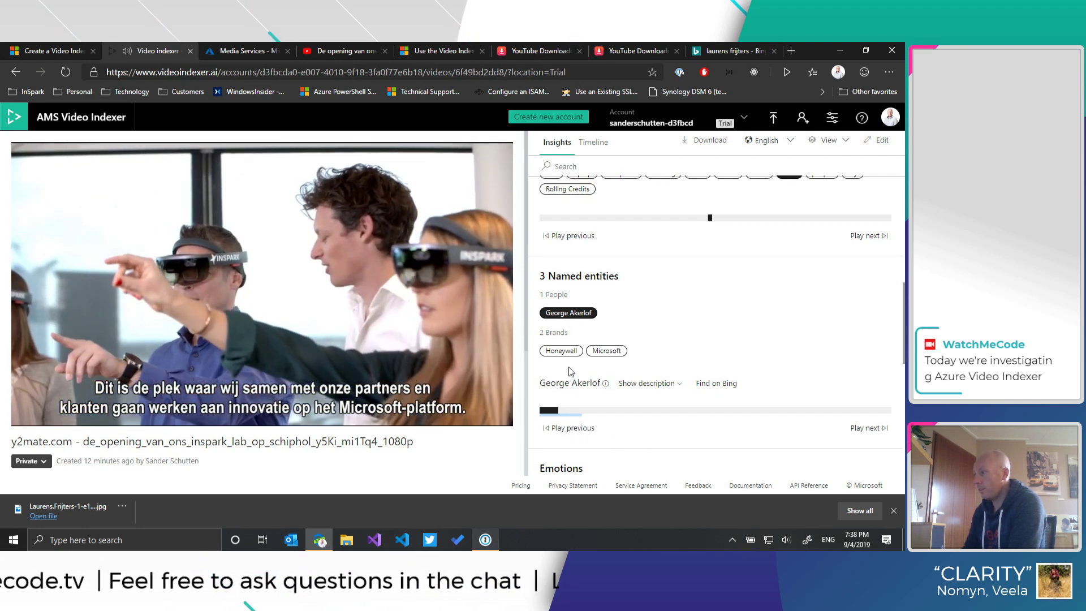
{"action": "left_click", "coordinate": [19, 418]}
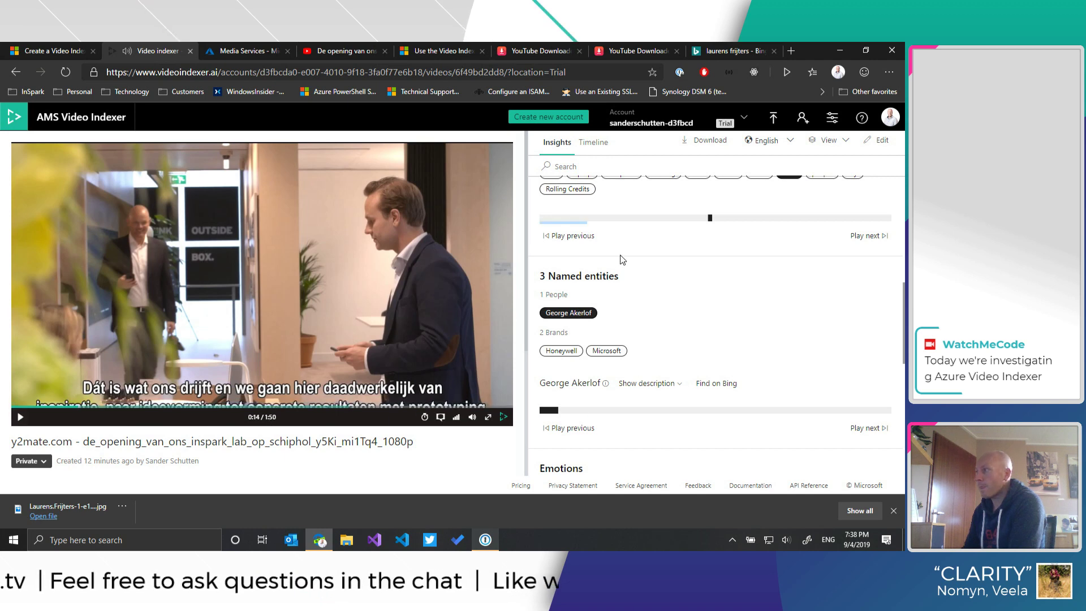
Play the 7.02% Joy emotion segment and pause the video at 0:40
{"action": "scroll", "coordinate": [714, 333], "scroll_direction": "down", "scroll_amount": 2}
{"action": "scroll", "coordinate": [729, 339], "scroll_direction": "down", "scroll_amount": 2}
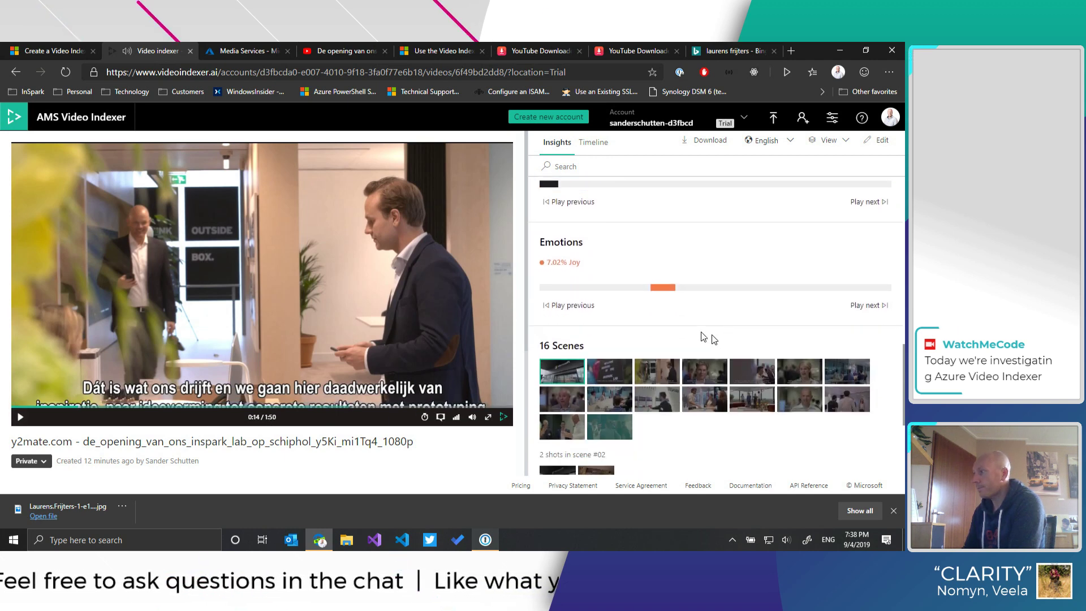
{"action": "left_click", "coordinate": [652, 289]}
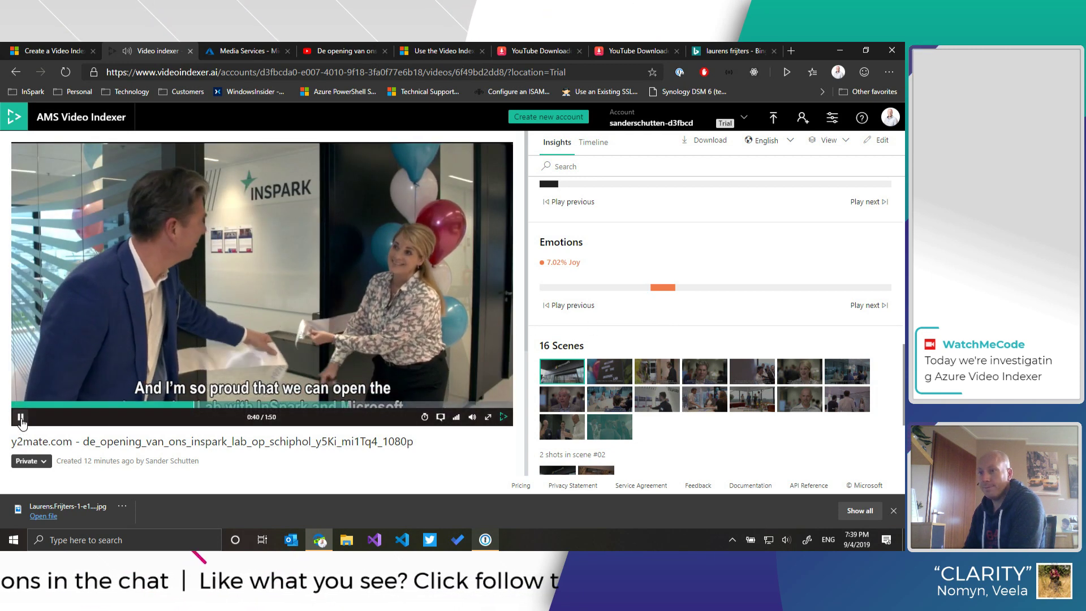
{"action": "left_click", "coordinate": [20, 418]}
{"action": "scroll", "coordinate": [694, 328], "scroll_direction": "down", "scroll_amount": 2}
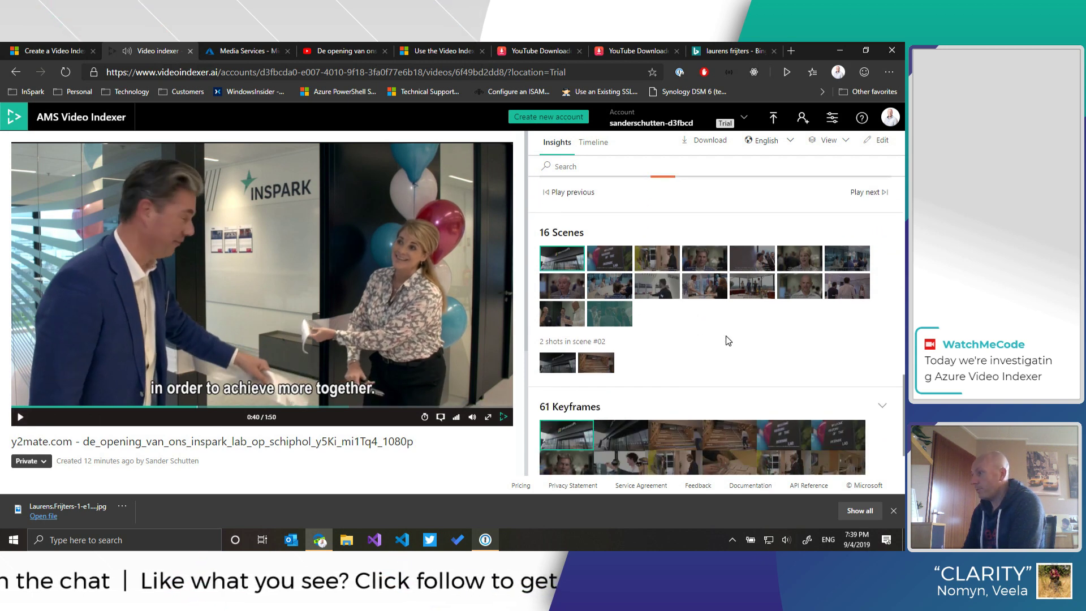
{"action": "scroll", "coordinate": [728, 340], "scroll_direction": "down", "scroll_amount": 1}
{"action": "scroll", "coordinate": [753, 346], "scroll_direction": "up", "scroll_amount": 5}
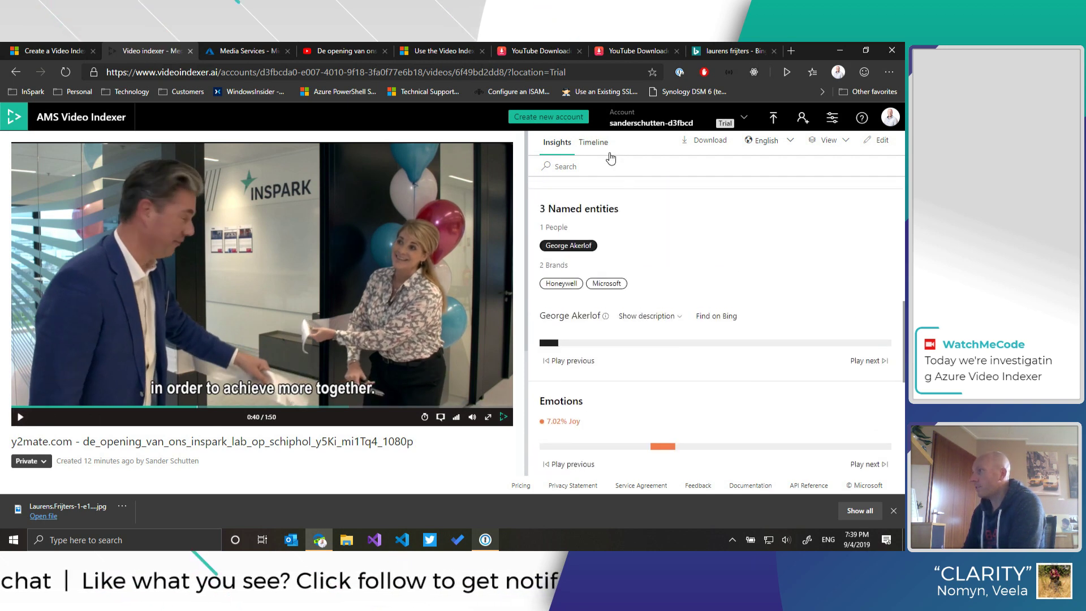
On the Timeline, swap Transcript for OCR and play from the first OCR entry, then pause
{"action": "left_click", "coordinate": [593, 143]}
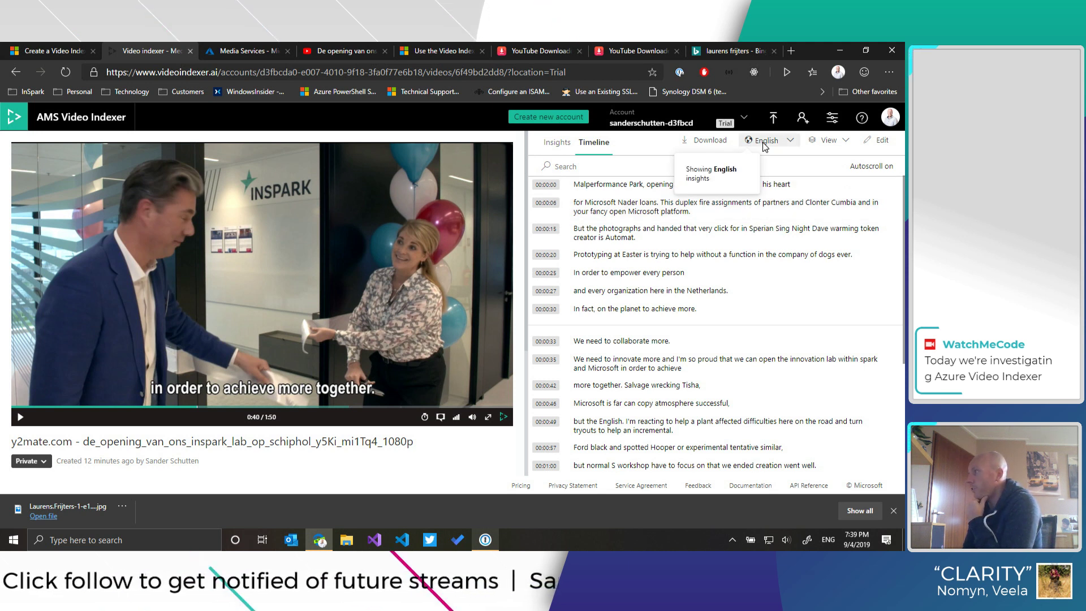
{"action": "left_click", "coordinate": [835, 141]}
{"action": "scroll", "coordinate": [803, 340], "scroll_direction": "down", "scroll_amount": 2}
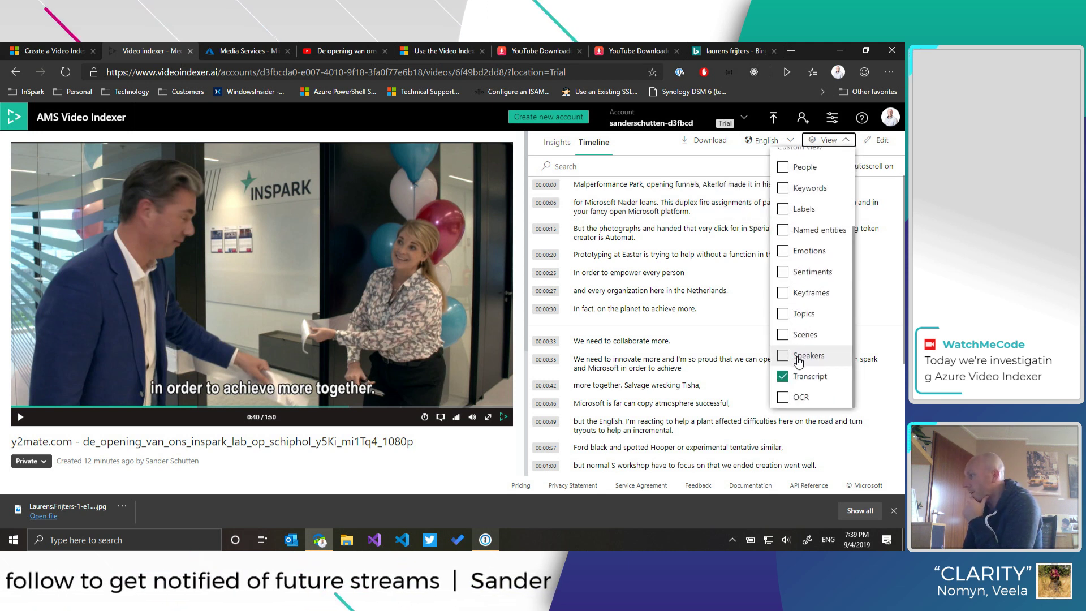
{"action": "left_click", "coordinate": [783, 376]}
{"action": "left_click", "coordinate": [783, 397]}
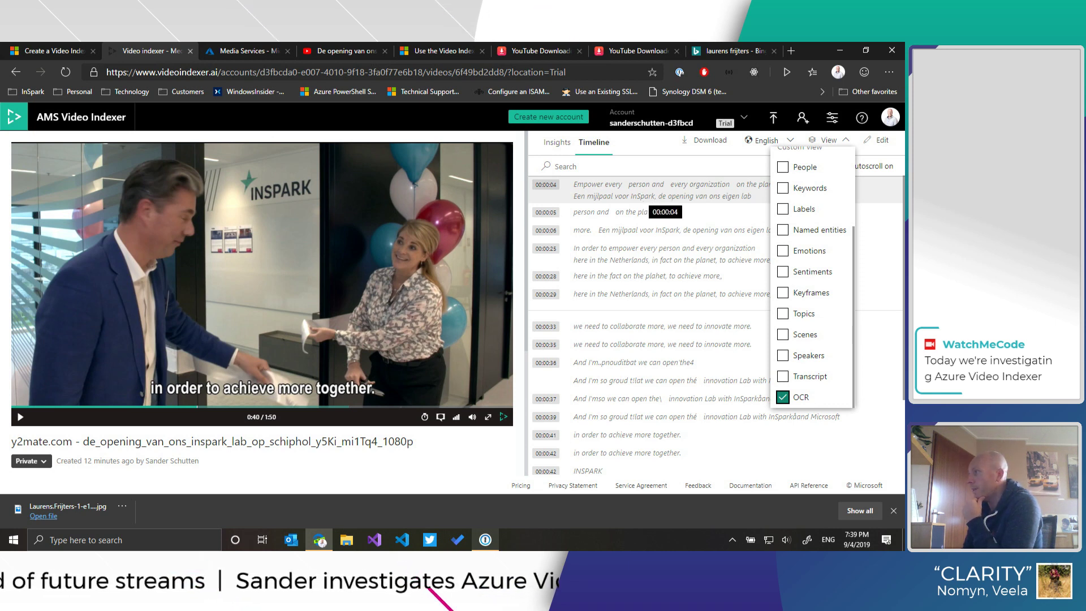
{"action": "left_click", "coordinate": [662, 196]}
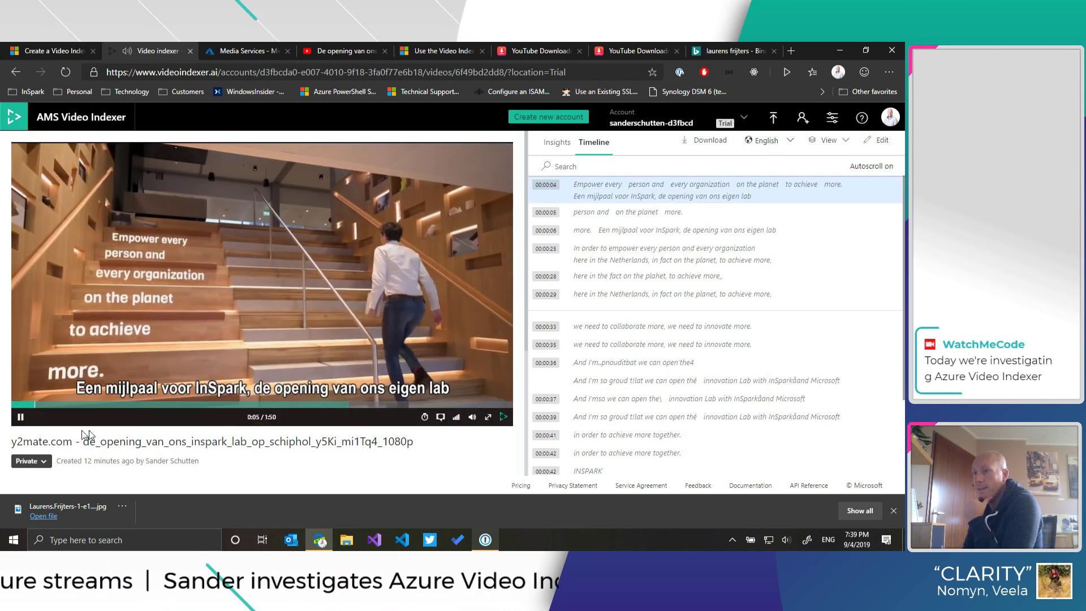
{"action": "left_click", "coordinate": [21, 418]}
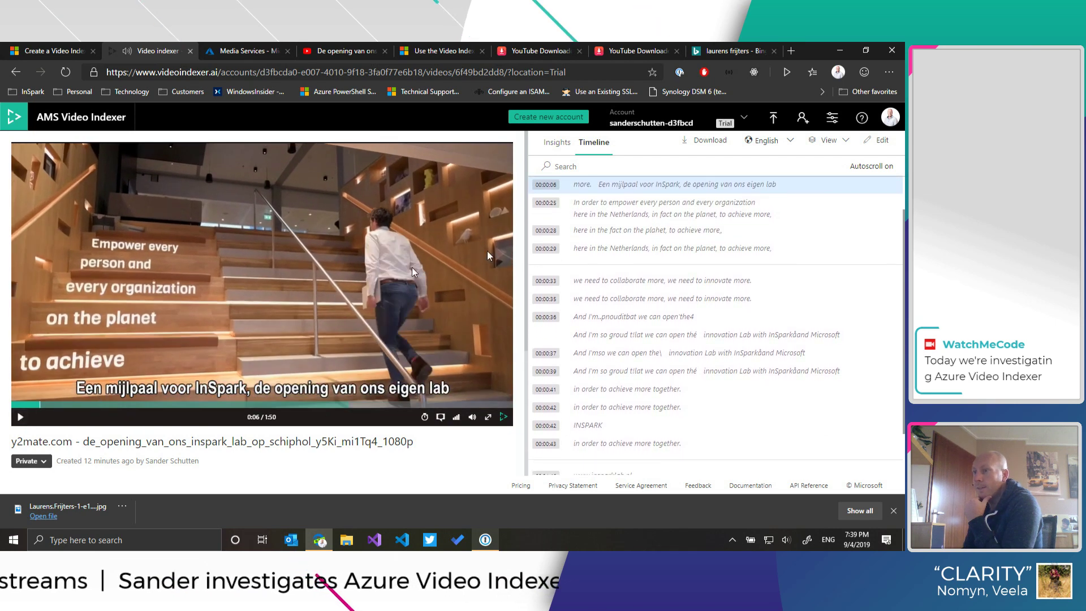
Uncheck OCR in the View list so no insight types are shown
{"action": "scroll", "coordinate": [778, 208], "scroll_direction": "up", "scroll_amount": 1}
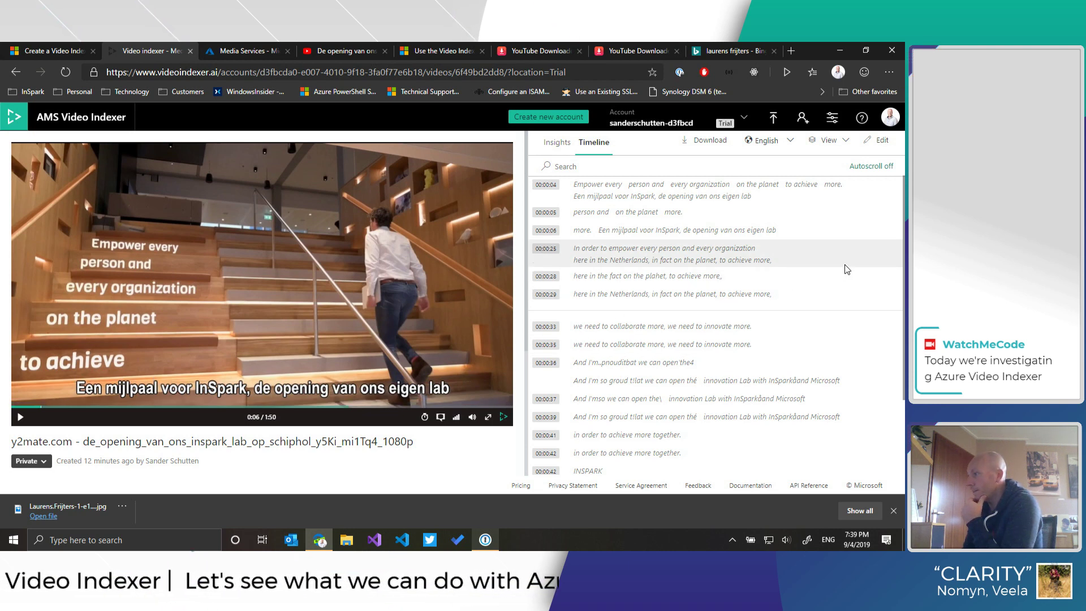
{"action": "scroll", "coordinate": [686, 323], "scroll_direction": "down", "scroll_amount": 2}
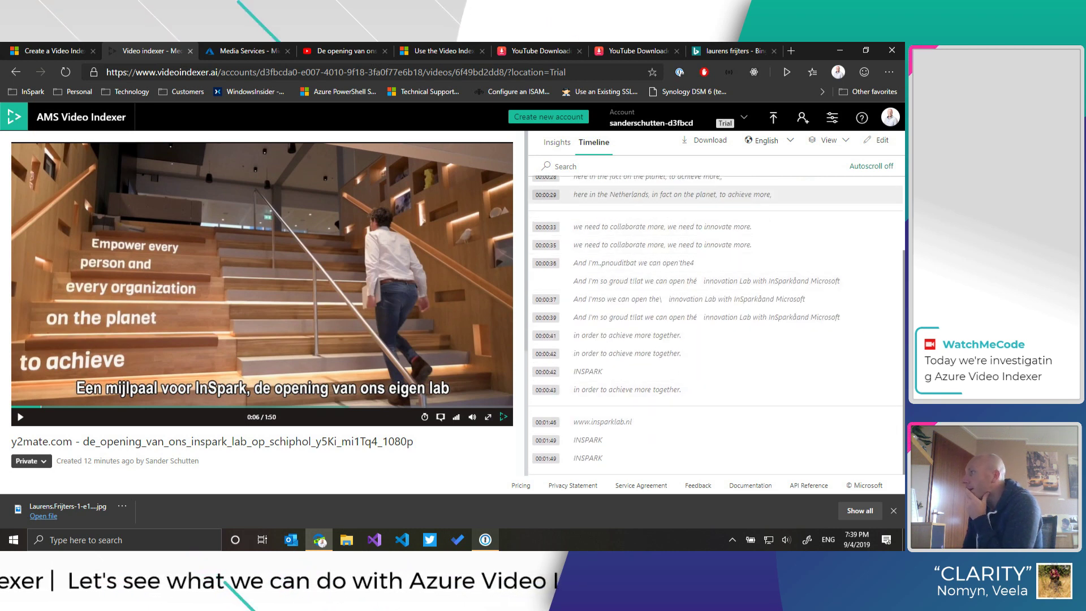
{"action": "left_click", "coordinate": [826, 140]}
{"action": "scroll", "coordinate": [809, 305], "scroll_direction": "down", "scroll_amount": 2}
{"action": "left_click", "coordinate": [782, 398]}
{"action": "left_click", "coordinate": [783, 397]}
{"action": "scroll", "coordinate": [792, 282], "scroll_direction": "up", "scroll_amount": 2}
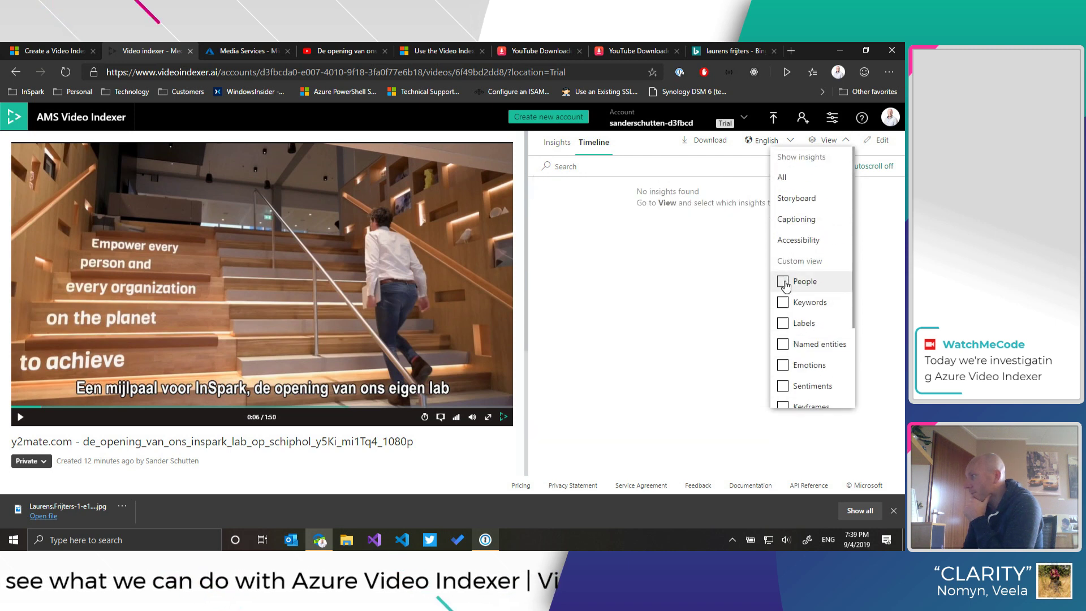
Show People, play from Unknown #3's appearance and pause, then hide People again
{"action": "left_click", "coordinate": [784, 283]}
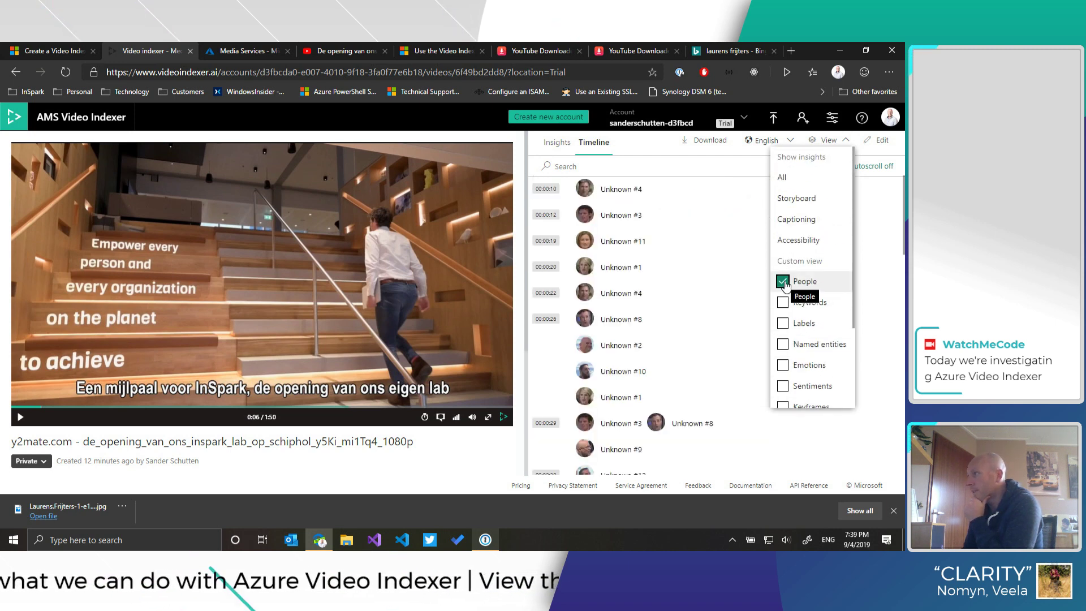
{"action": "left_click", "coordinate": [617, 220]}
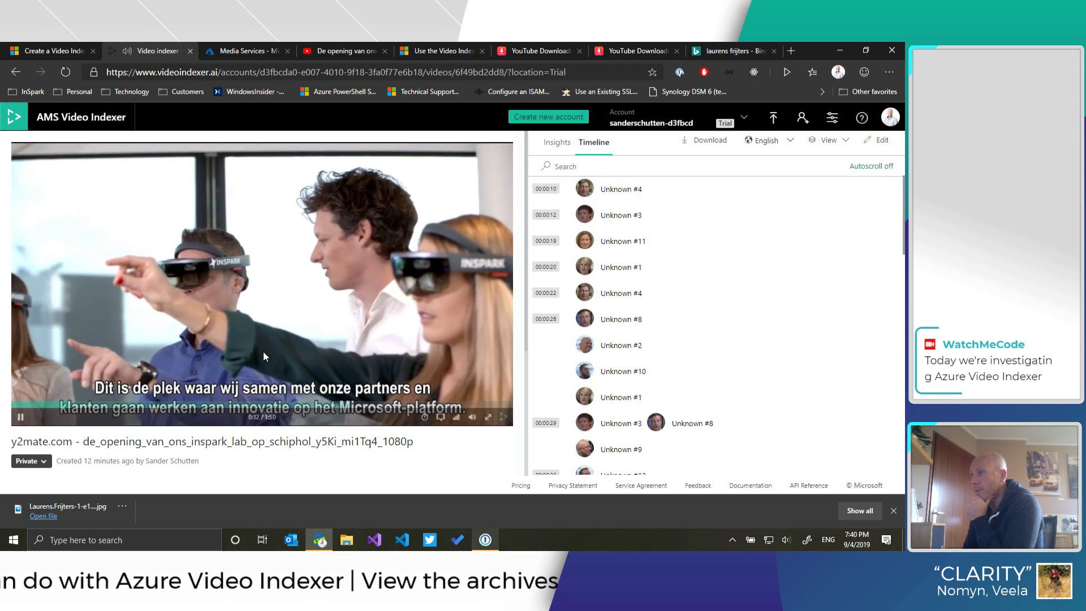
{"action": "left_click", "coordinate": [20, 417]}
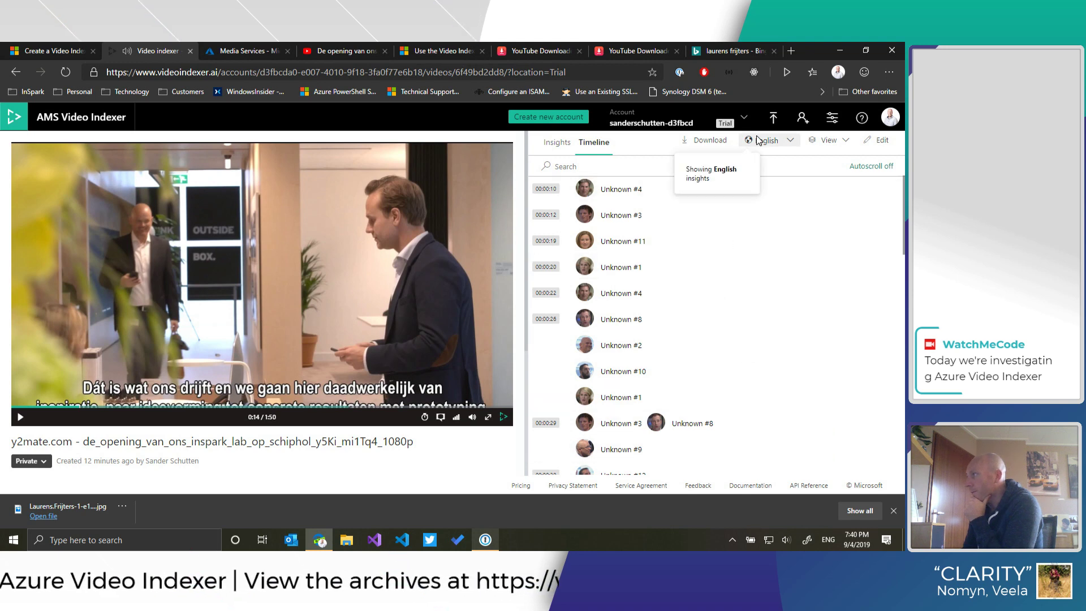
{"action": "left_click", "coordinate": [828, 140]}
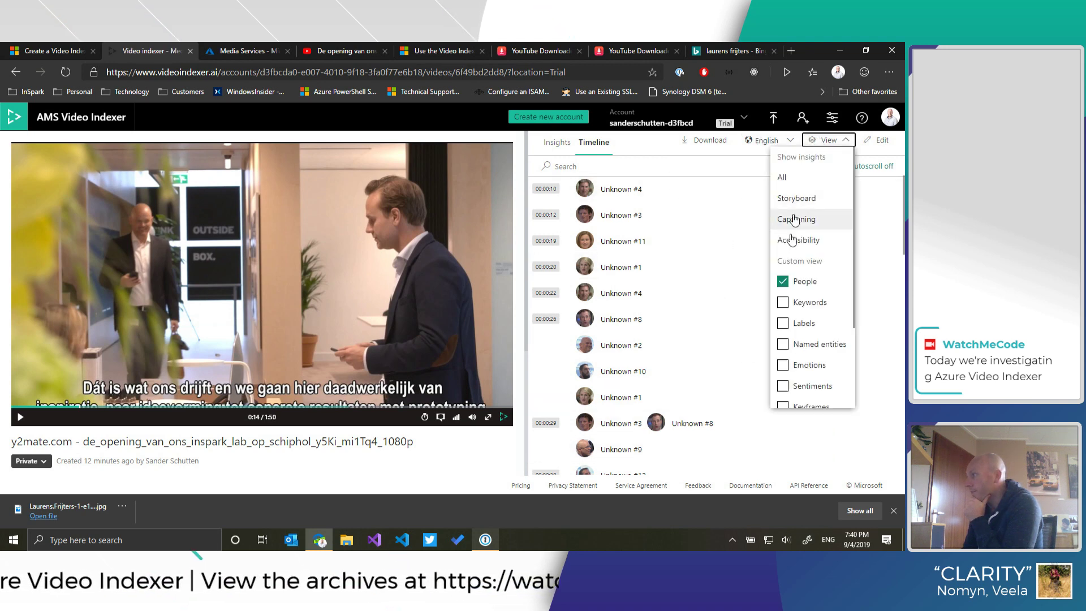
{"action": "left_click", "coordinate": [783, 281]}
Preview Keywords, Labels, Named entities, Emotions and Sentiments on the timeline one after another
{"action": "left_click", "coordinate": [782, 304]}
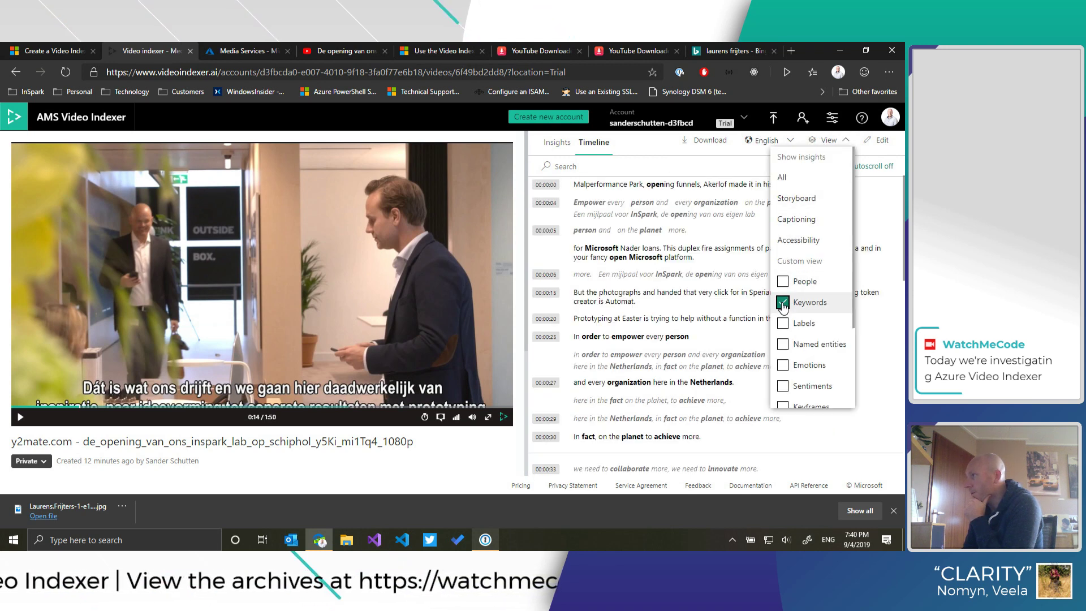
{"action": "left_click", "coordinate": [782, 303]}
{"action": "left_click", "coordinate": [783, 323]}
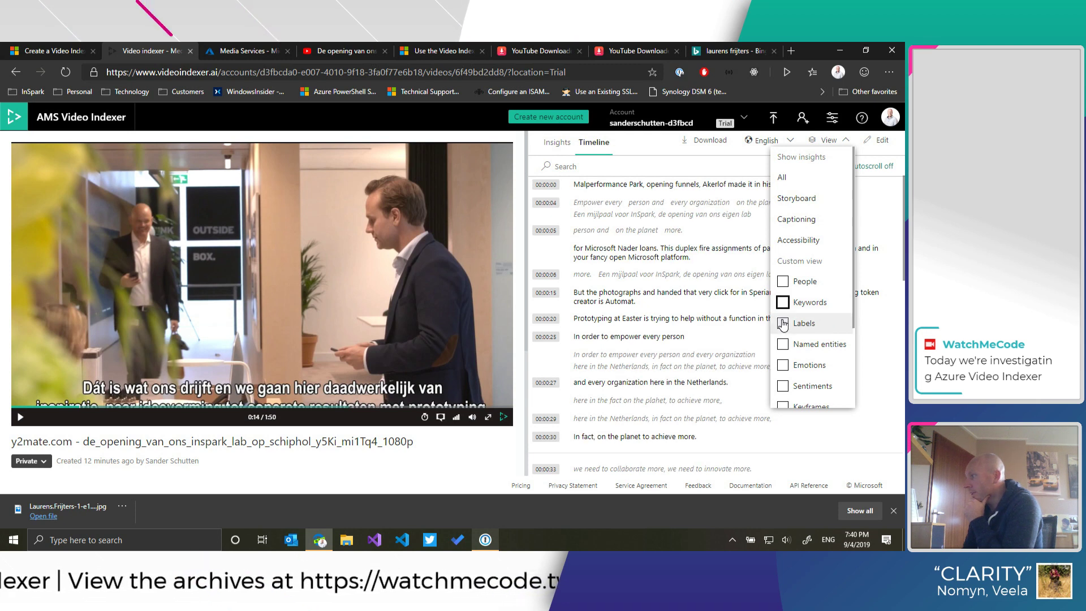
{"action": "left_click", "coordinate": [783, 323]}
{"action": "left_click", "coordinate": [783, 344]}
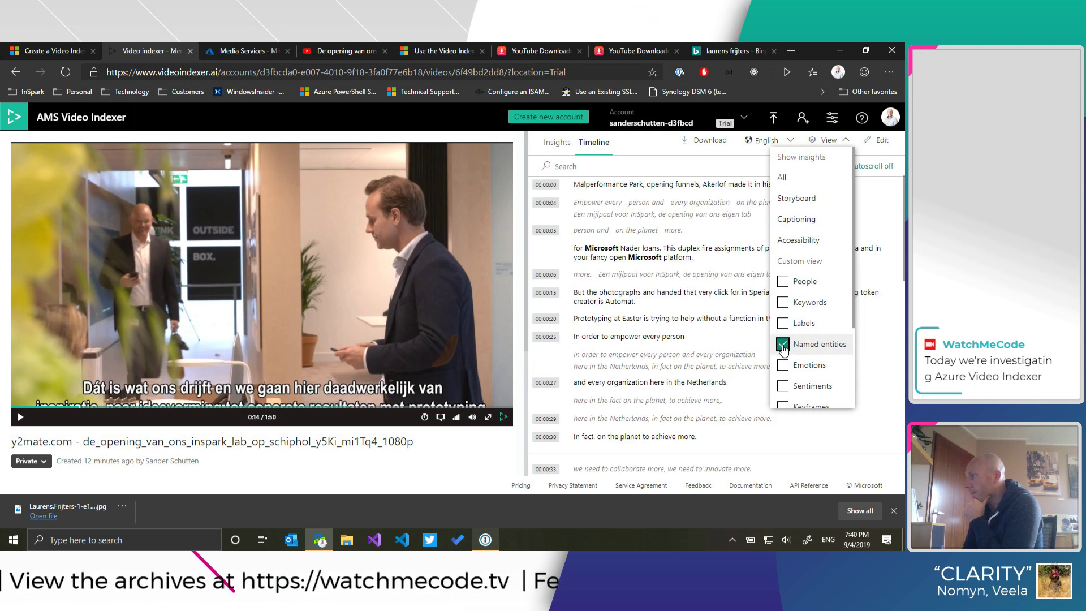
{"action": "left_click", "coordinate": [783, 365]}
{"action": "left_click", "coordinate": [783, 365]}
{"action": "left_click", "coordinate": [783, 386]}
Hide Sentiments, try Topics and Scenes, check Speakers, and play from Speaker #1's first line
{"action": "scroll", "coordinate": [783, 386], "scroll_direction": "down", "scroll_amount": 2}
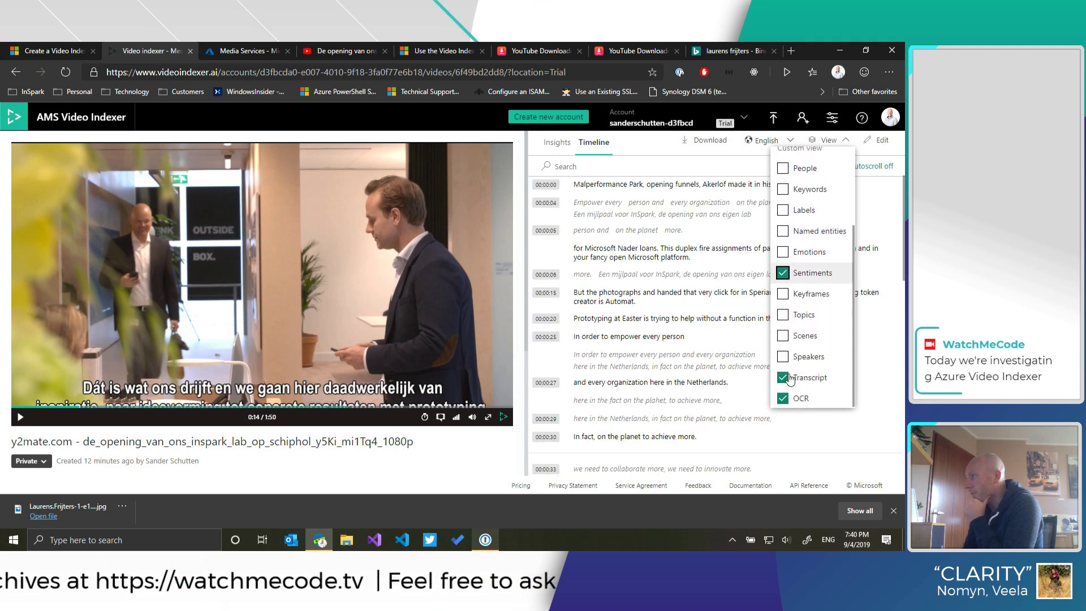
{"action": "left_click", "coordinate": [782, 274]}
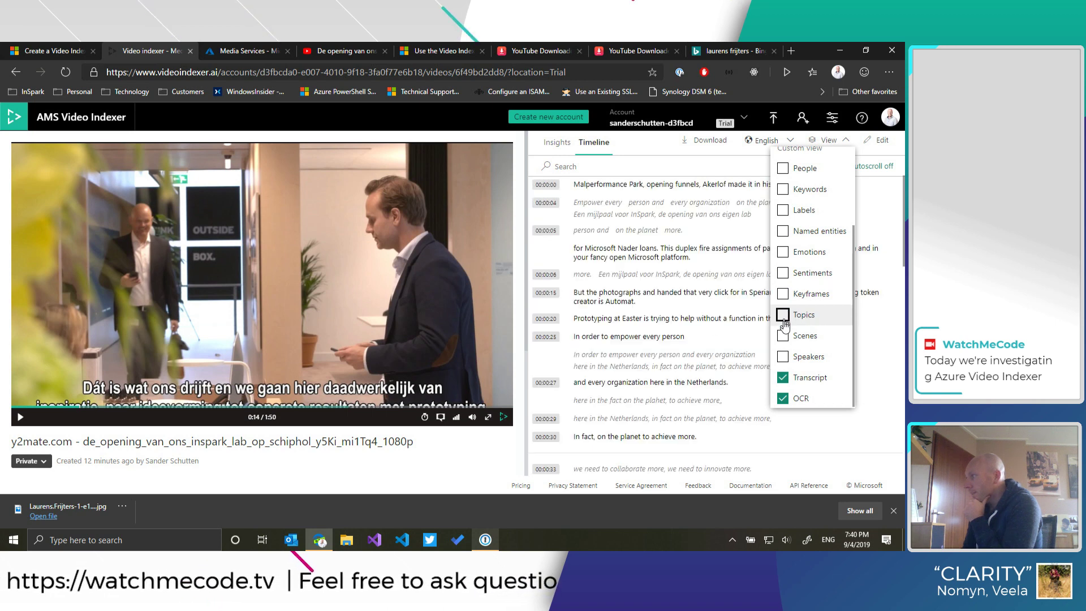
{"action": "left_click", "coordinate": [783, 314]}
{"action": "left_click", "coordinate": [782, 335]}
{"action": "left_click", "coordinate": [783, 336]}
{"action": "left_click", "coordinate": [783, 356]}
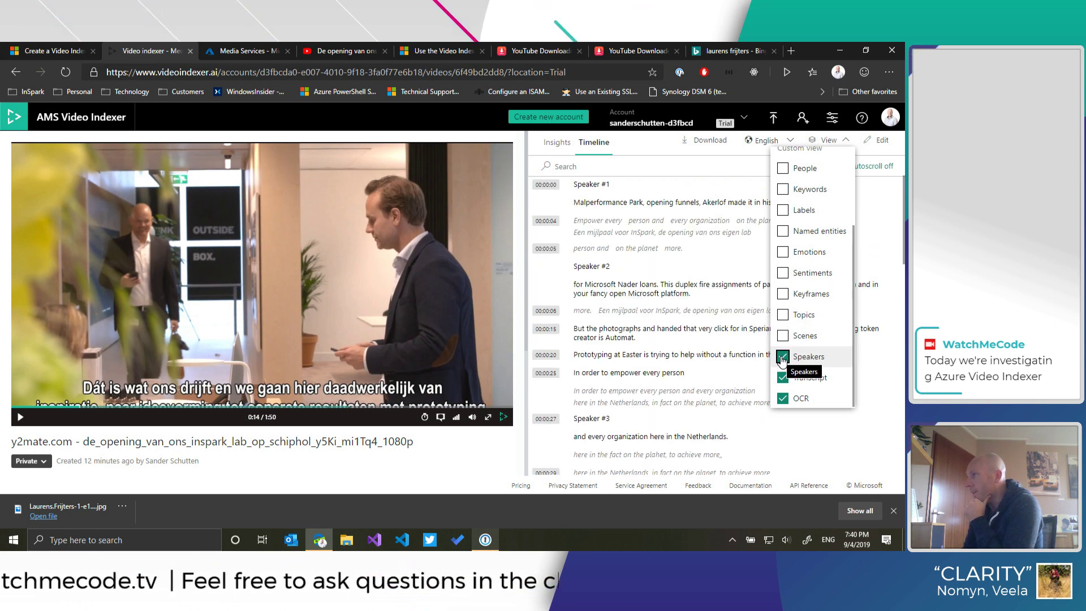
{"action": "left_click", "coordinate": [592, 184]}
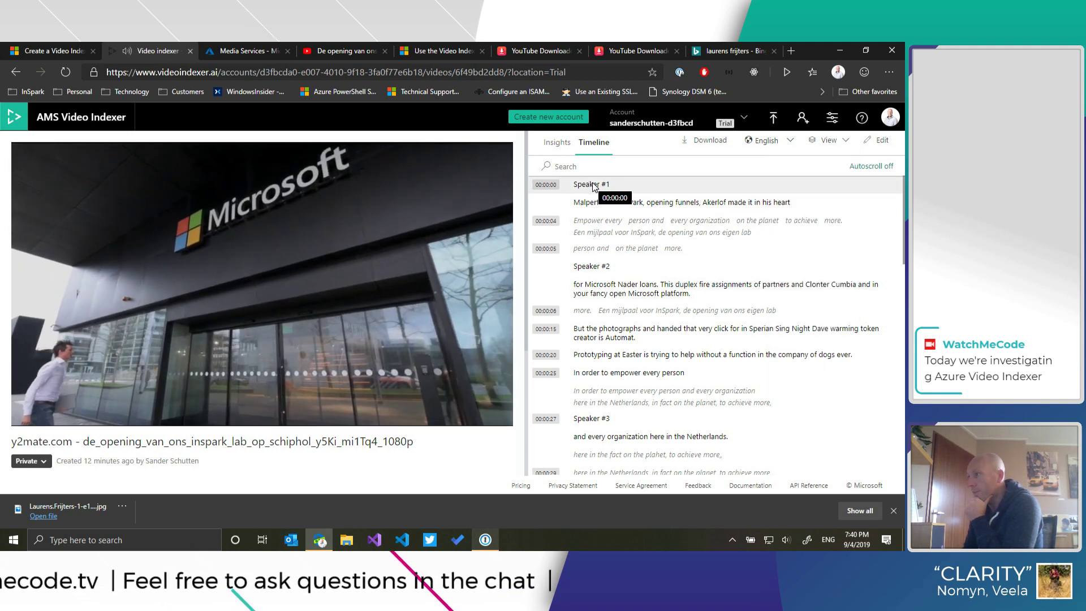
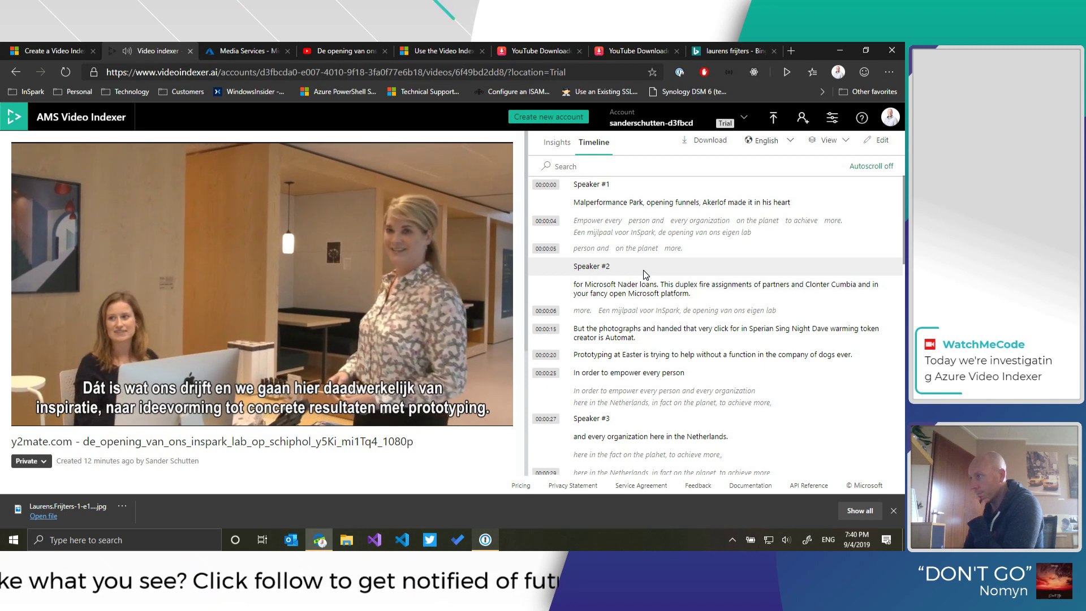
Scroll the transcript and jump playback to Speaker #6's 00:01:19 line
{"action": "scroll", "coordinate": [668, 372], "scroll_direction": "down", "scroll_amount": 1}
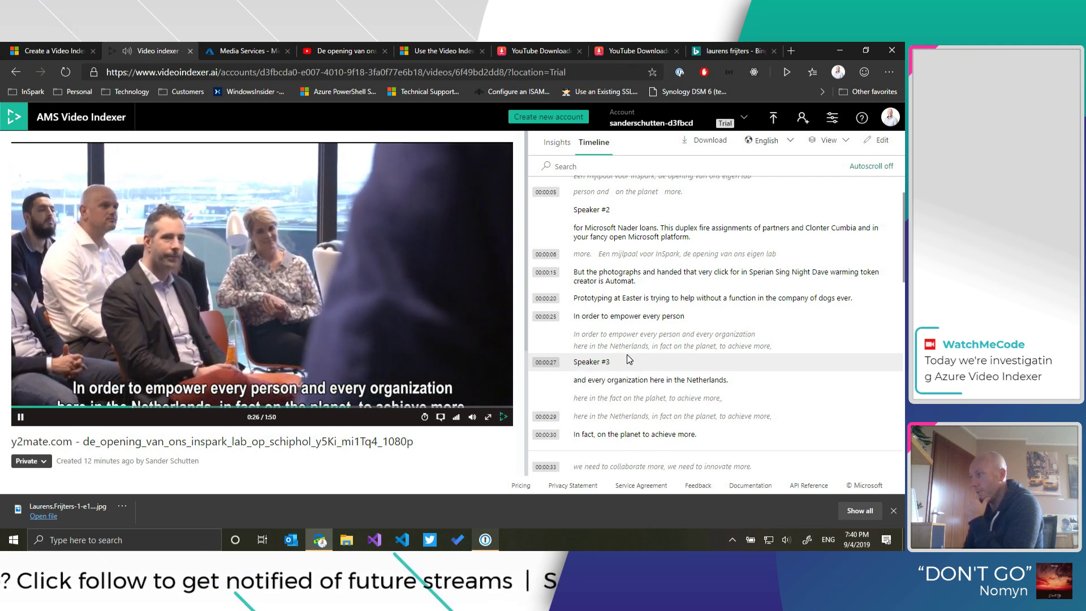
{"action": "scroll", "coordinate": [626, 354], "scroll_direction": "down", "scroll_amount": 6}
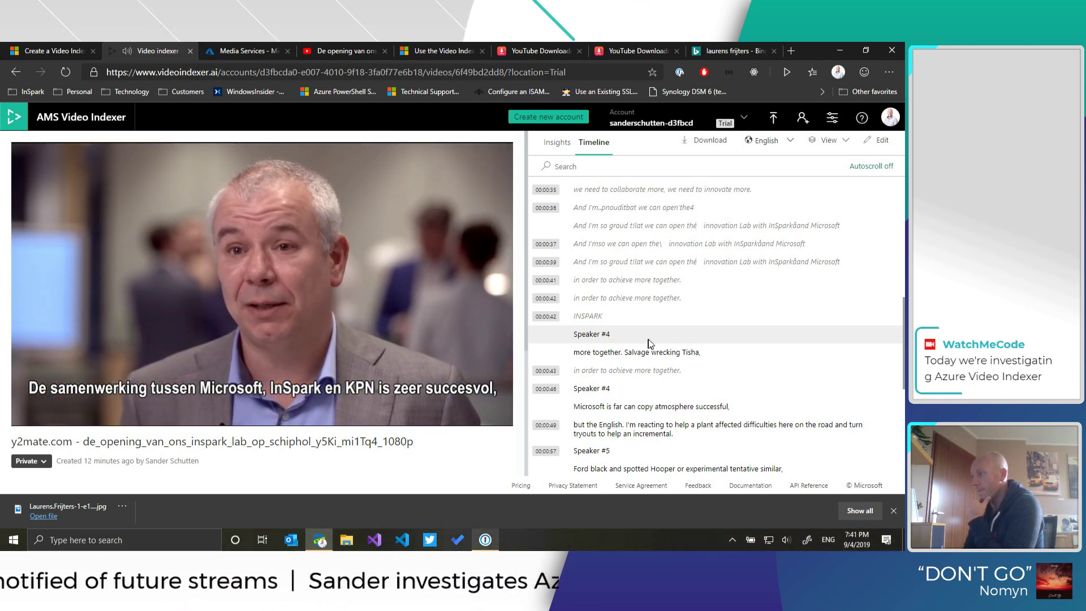
{"action": "scroll", "coordinate": [650, 343], "scroll_direction": "down", "scroll_amount": 2}
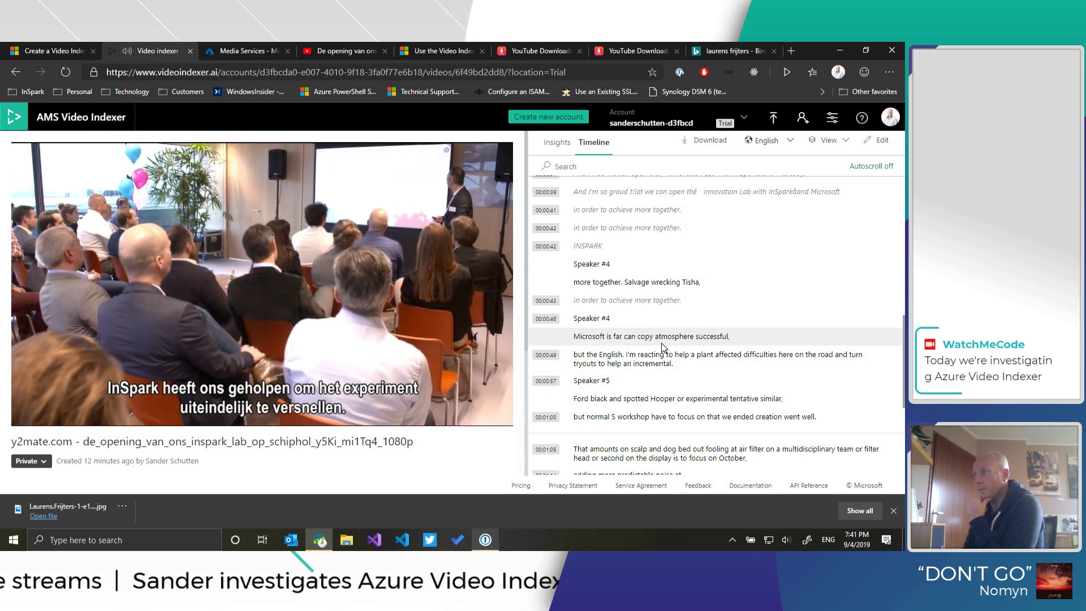
{"action": "scroll", "coordinate": [665, 347], "scroll_direction": "down", "scroll_amount": 3}
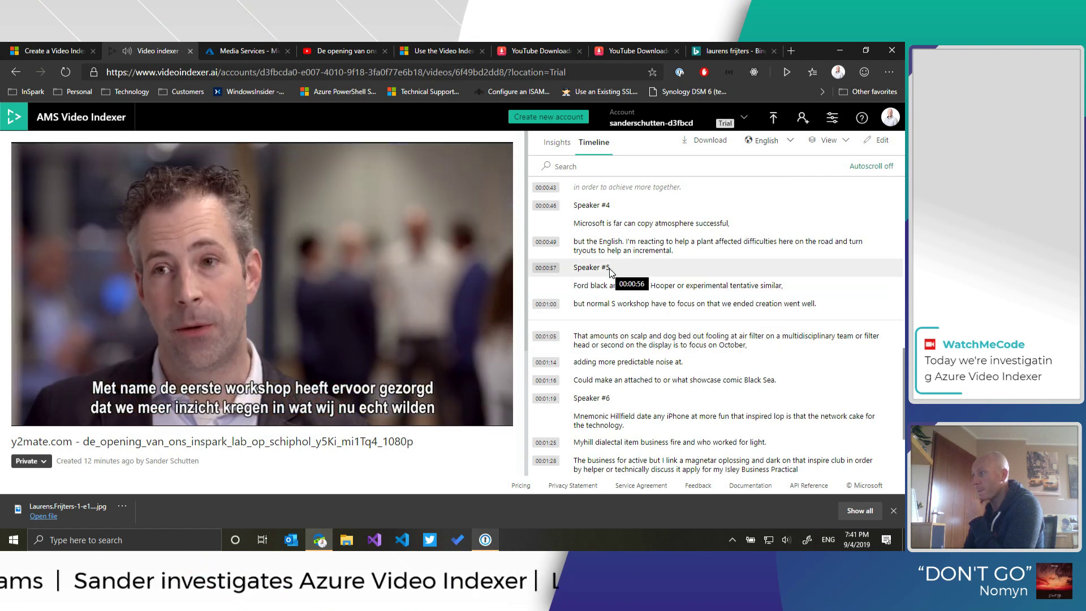
{"action": "left_click", "coordinate": [618, 397]}
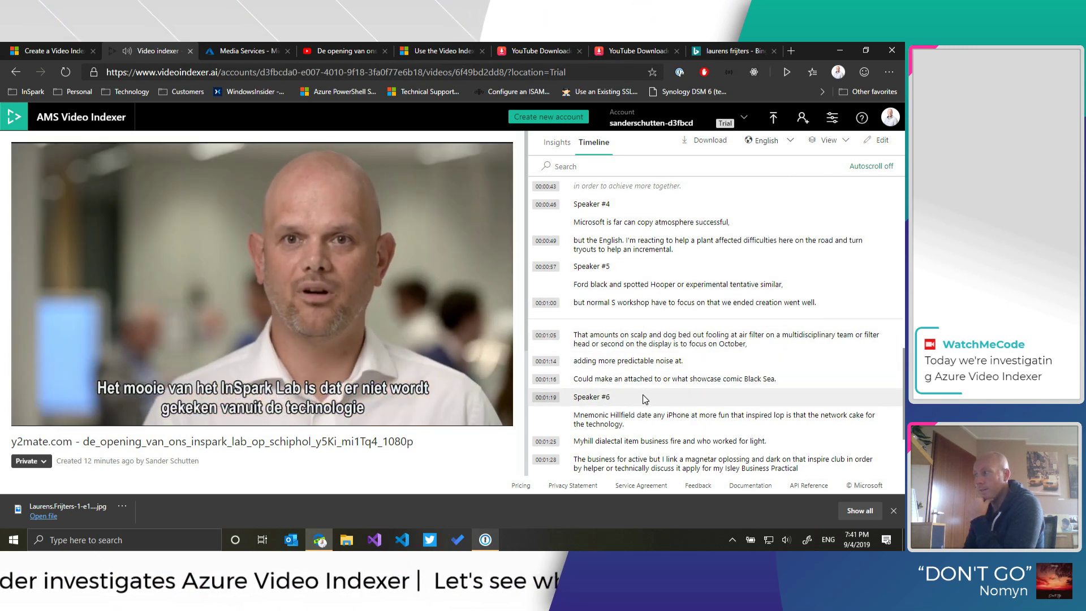
Jump to Speaker #7's 00:01:37 line, pause at 1:38, and switch to the YouTube opening video
{"action": "scroll", "coordinate": [643, 395], "scroll_direction": "down", "scroll_amount": 3}
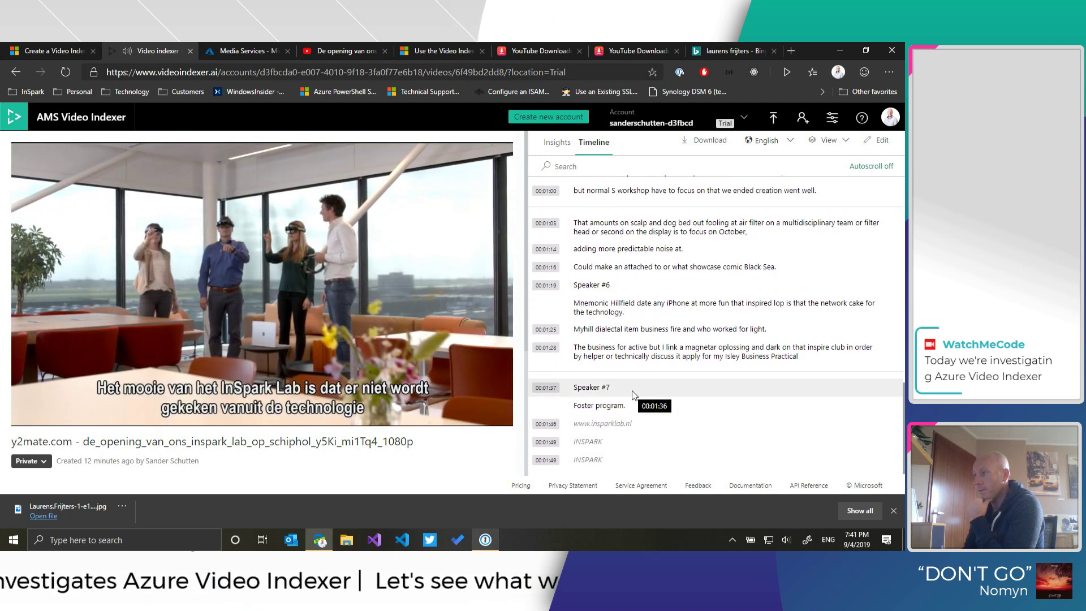
{"action": "left_click", "coordinate": [632, 391]}
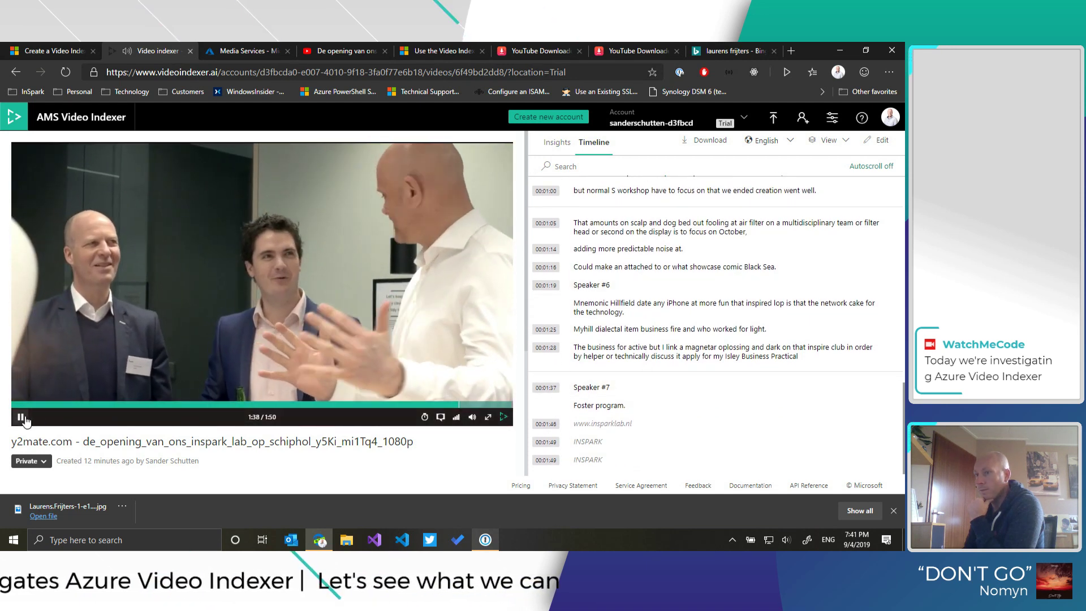
{"action": "left_click", "coordinate": [21, 418]}
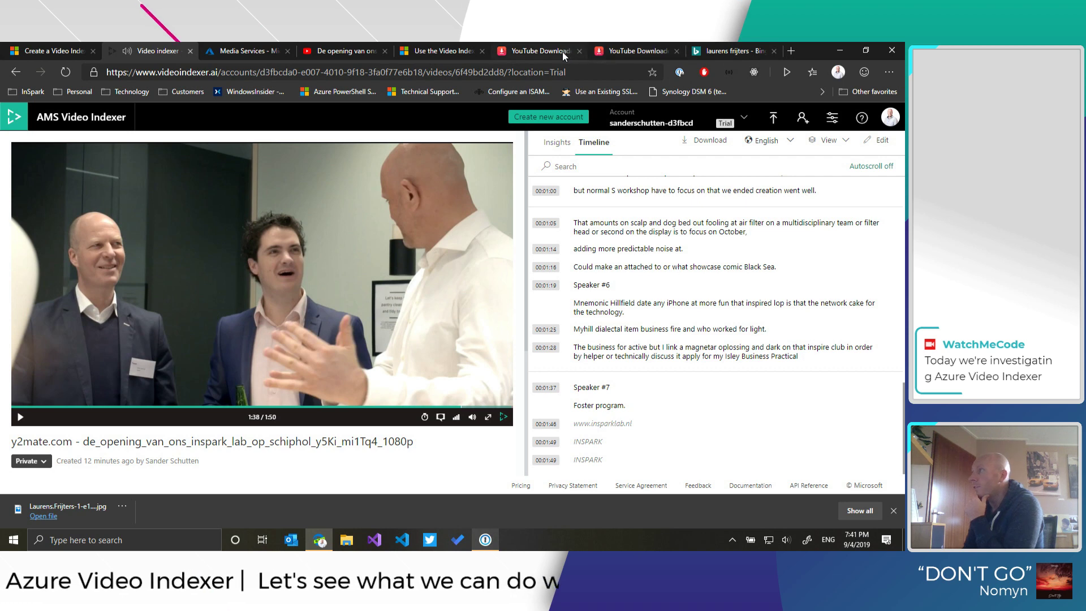
{"action": "left_click", "coordinate": [357, 50]}
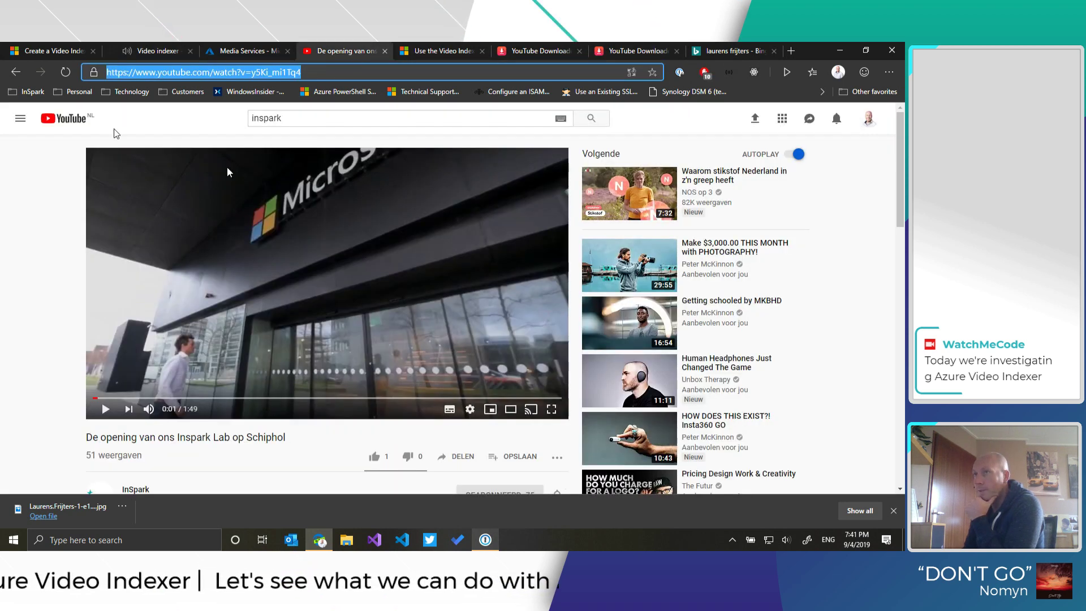
From the InSpark channel uploads, play and pause 'Vebego: Modern Cloud Security at it's finest', then select its URL
{"action": "left_click", "coordinate": [10, 70]}
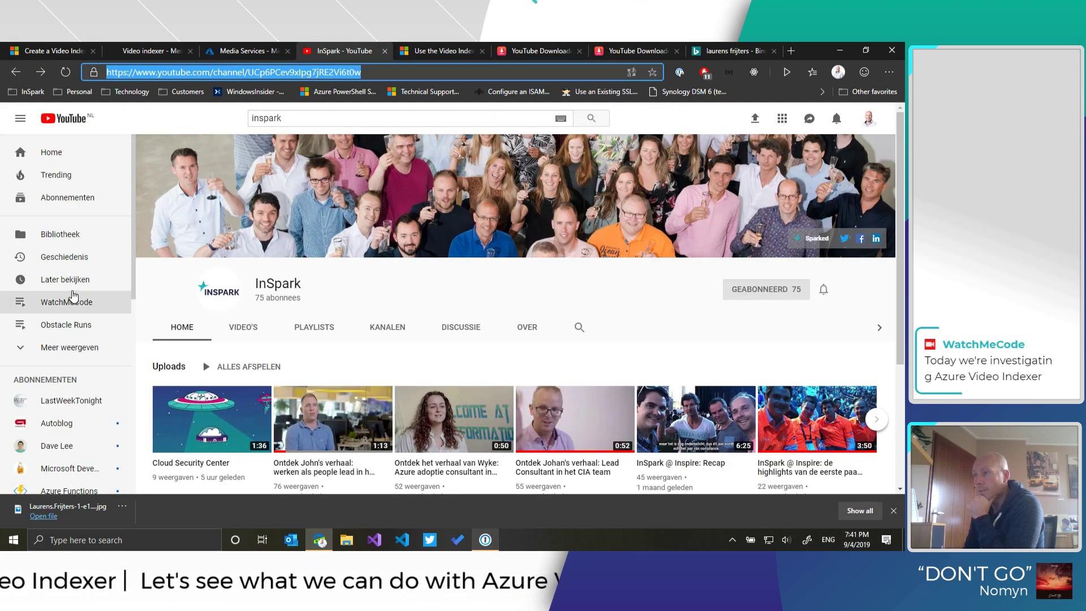
{"action": "scroll", "coordinate": [285, 346], "scroll_direction": "down", "scroll_amount": 2}
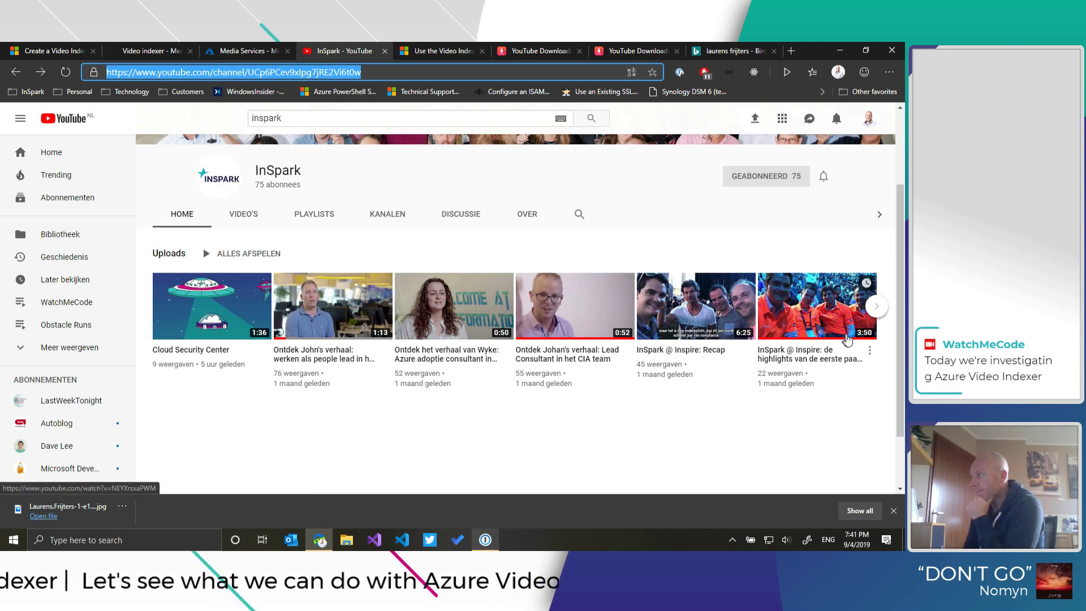
{"action": "left_click", "coordinate": [877, 307]}
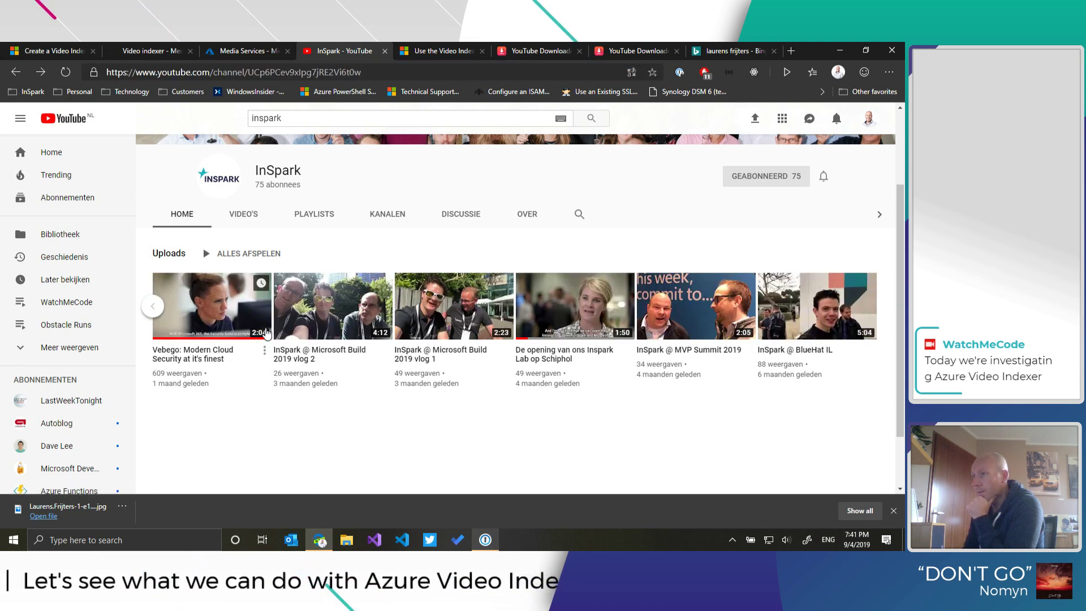
{"action": "left_click", "coordinate": [202, 298]}
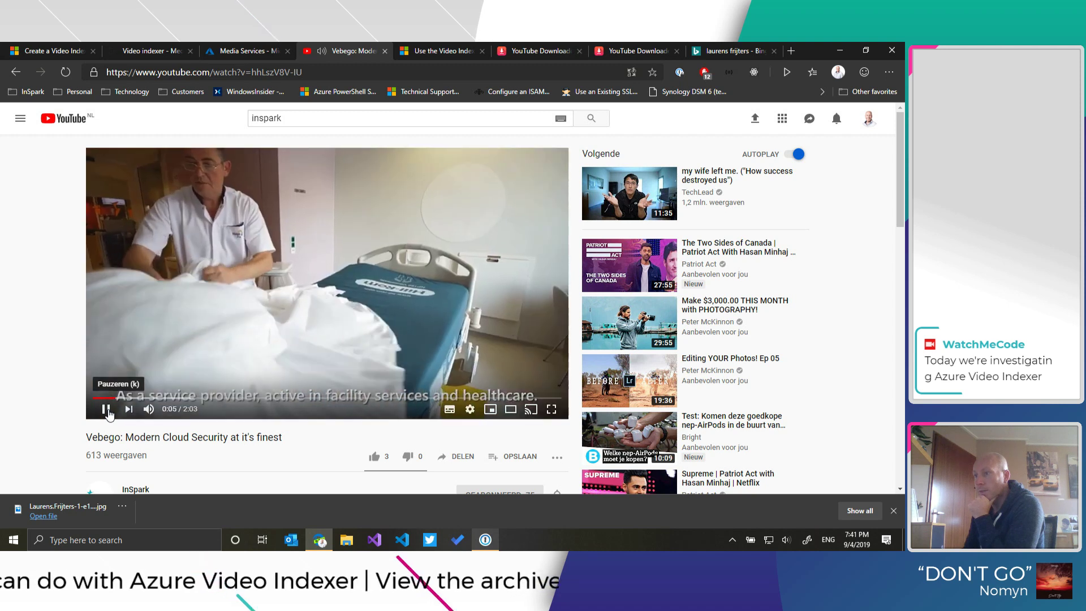
{"action": "left_click", "coordinate": [106, 409]}
{"action": "left_click", "coordinate": [298, 75]}
{"action": "key", "text": "ctrl+c"}
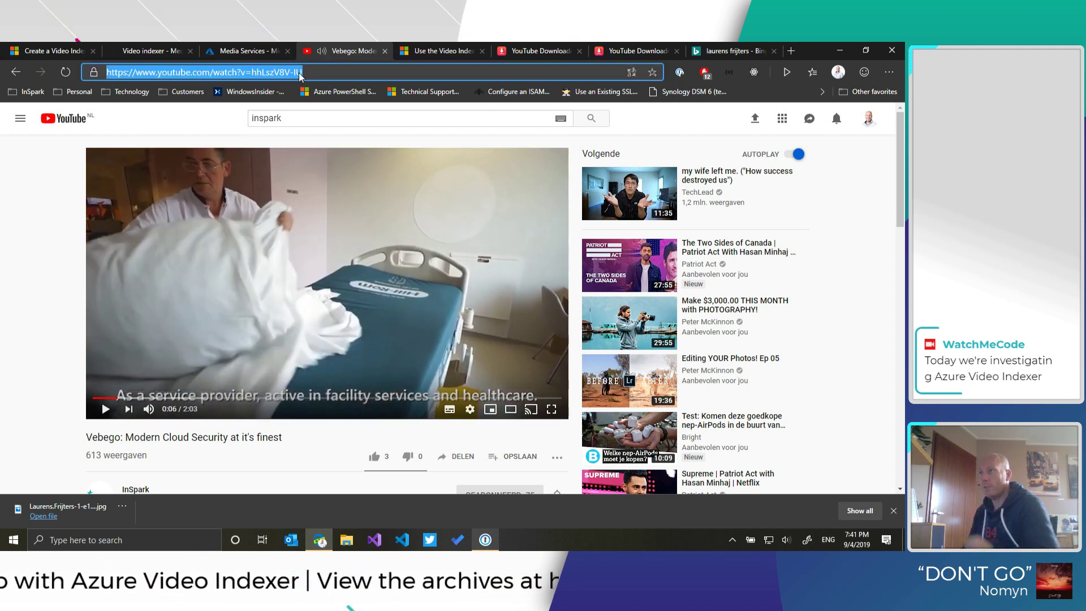
Paste the Vebego video link into y2mate and start its 1080p .mp4 download
{"action": "left_click", "coordinate": [631, 56]}
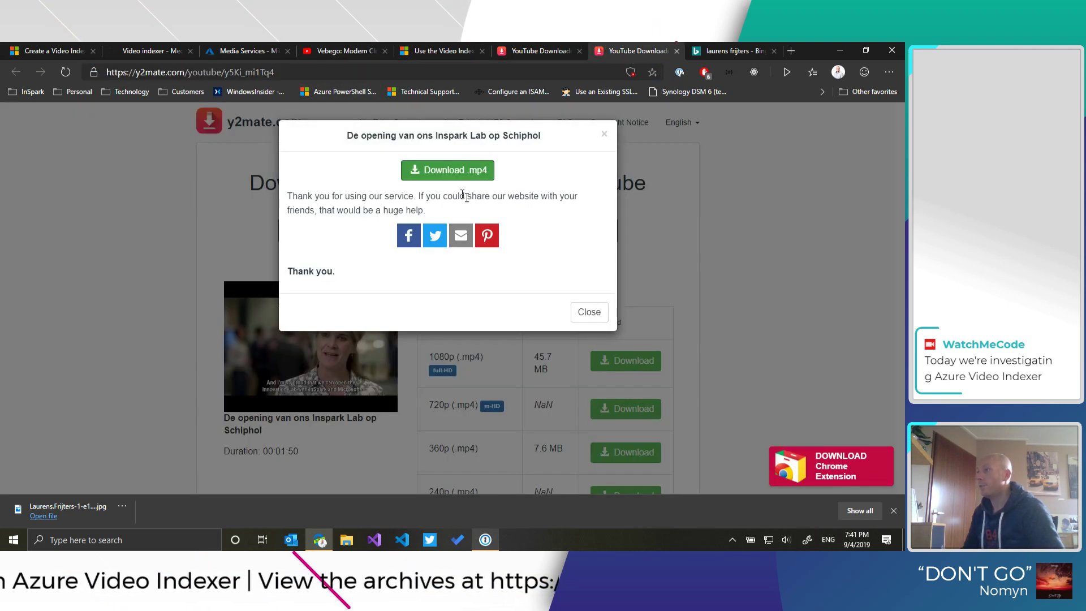
{"action": "left_click", "coordinate": [603, 136]}
{"action": "left_click", "coordinate": [412, 230]}
{"action": "key", "text": "ctrl+v"}
{"action": "left_click", "coordinate": [577, 230]}
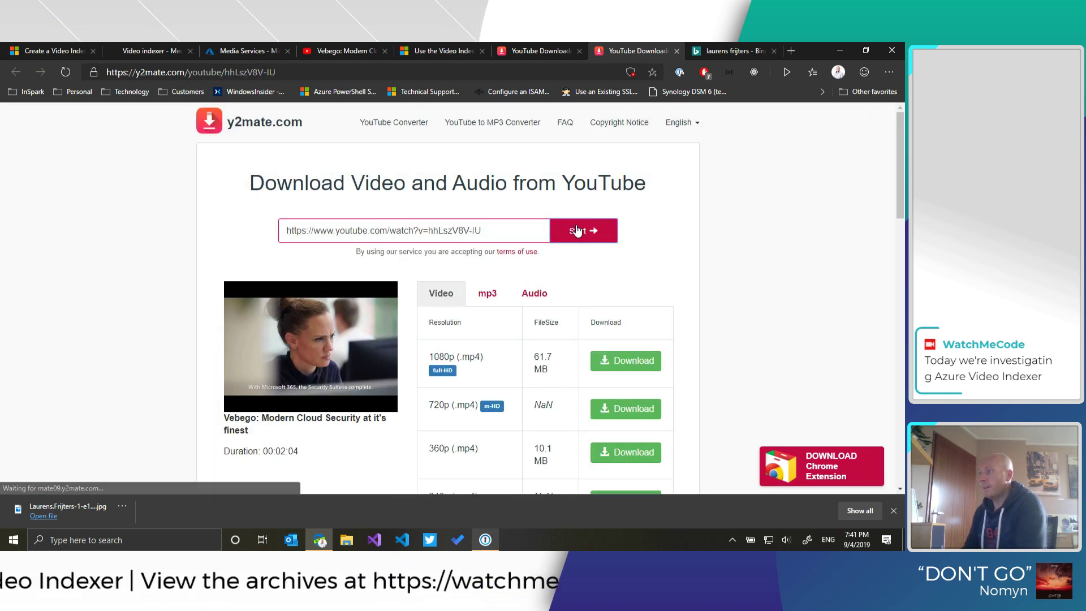
{"action": "left_click", "coordinate": [643, 351]}
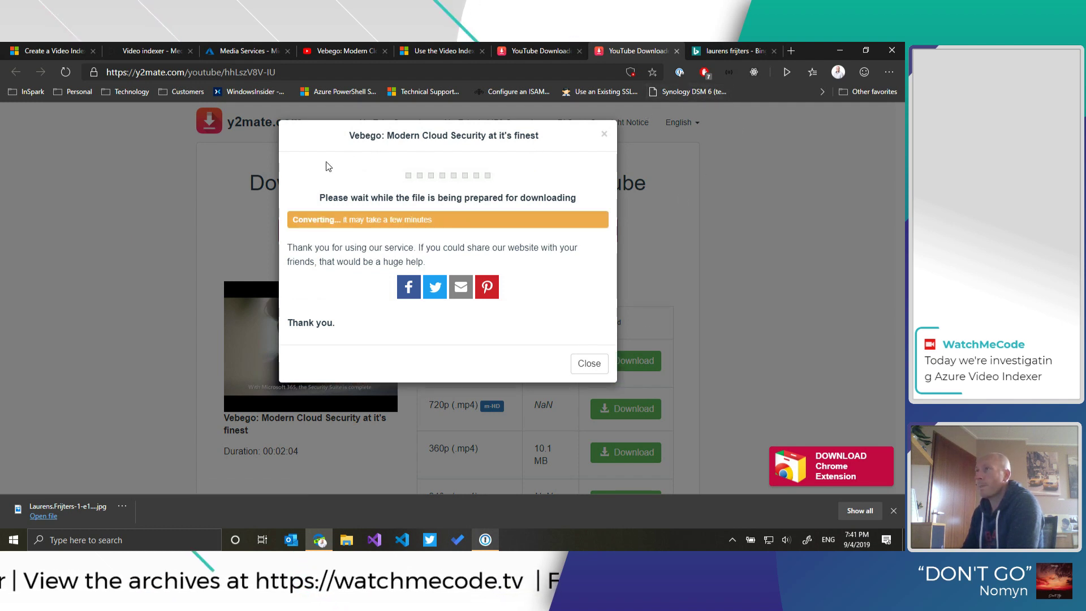
Search Bing Images for the colleague's name and save the first result photo
{"action": "left_click", "coordinate": [730, 51]}
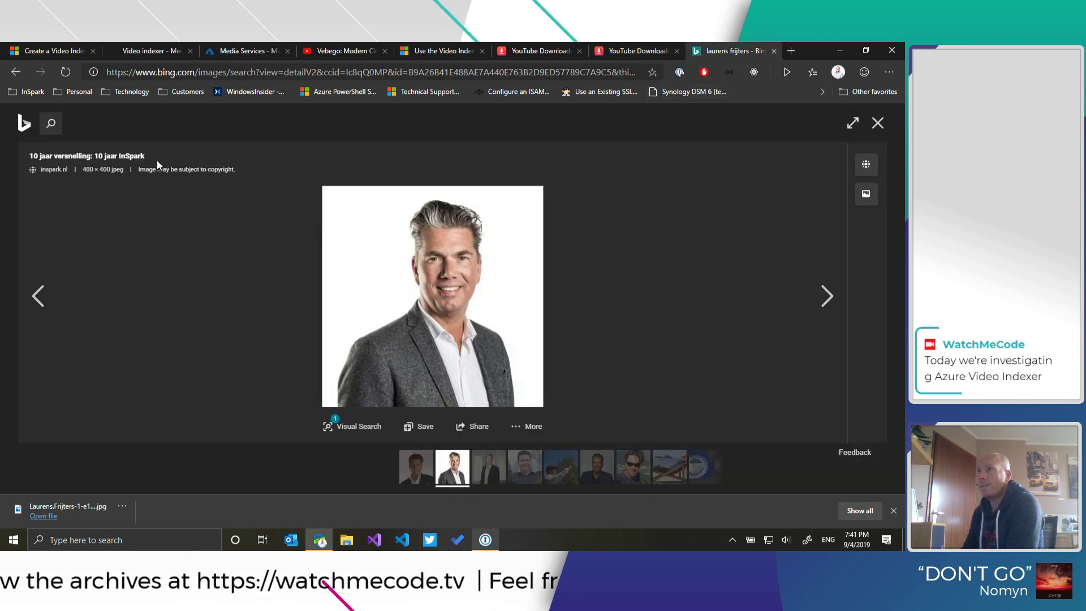
{"action": "left_click", "coordinate": [877, 123]}
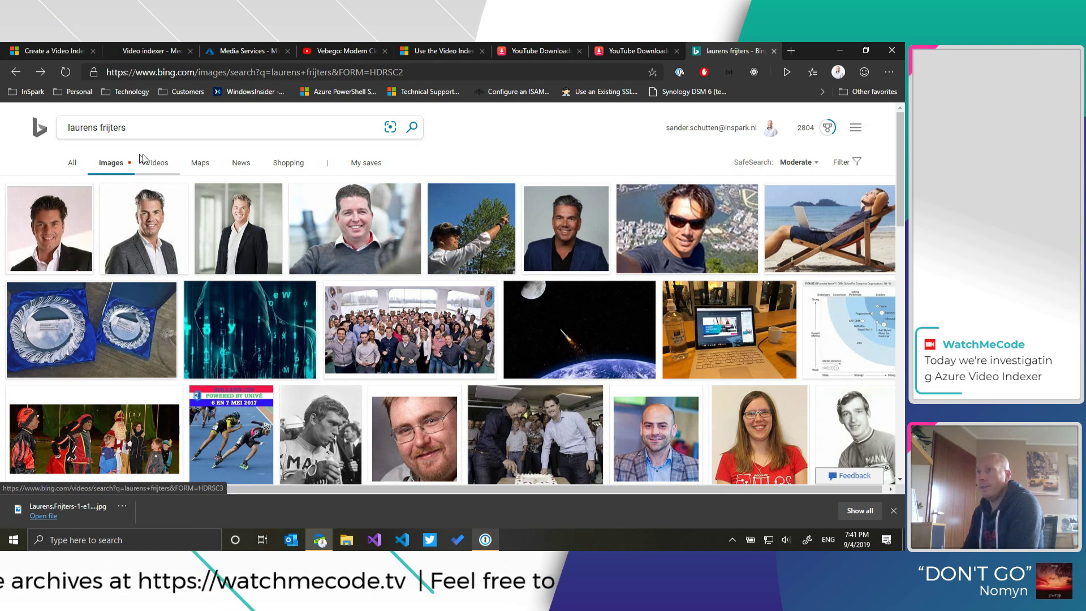
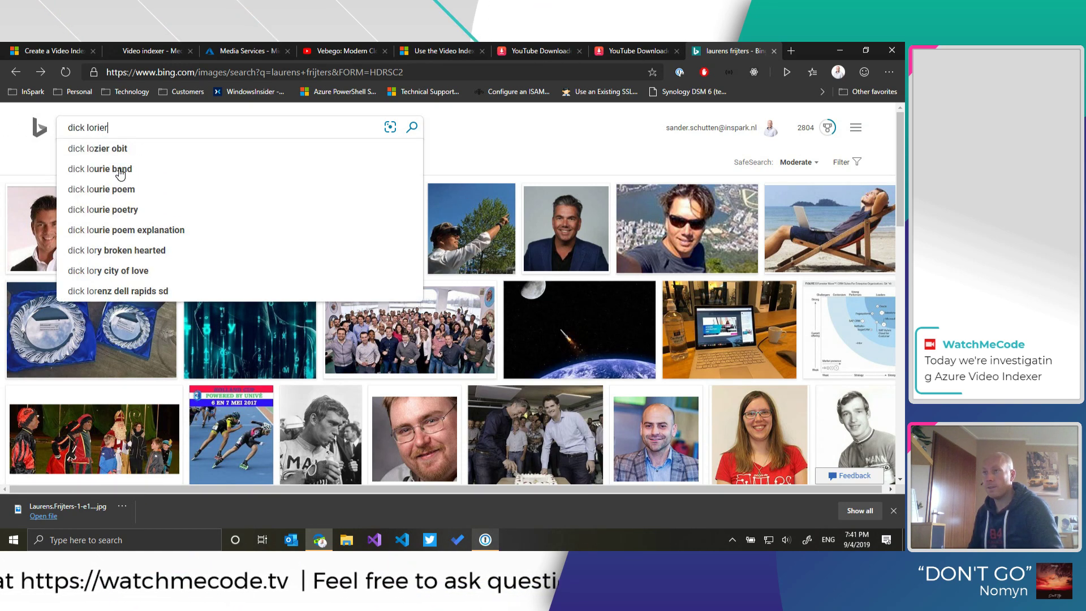
{"action": "key", "text": "Return"}
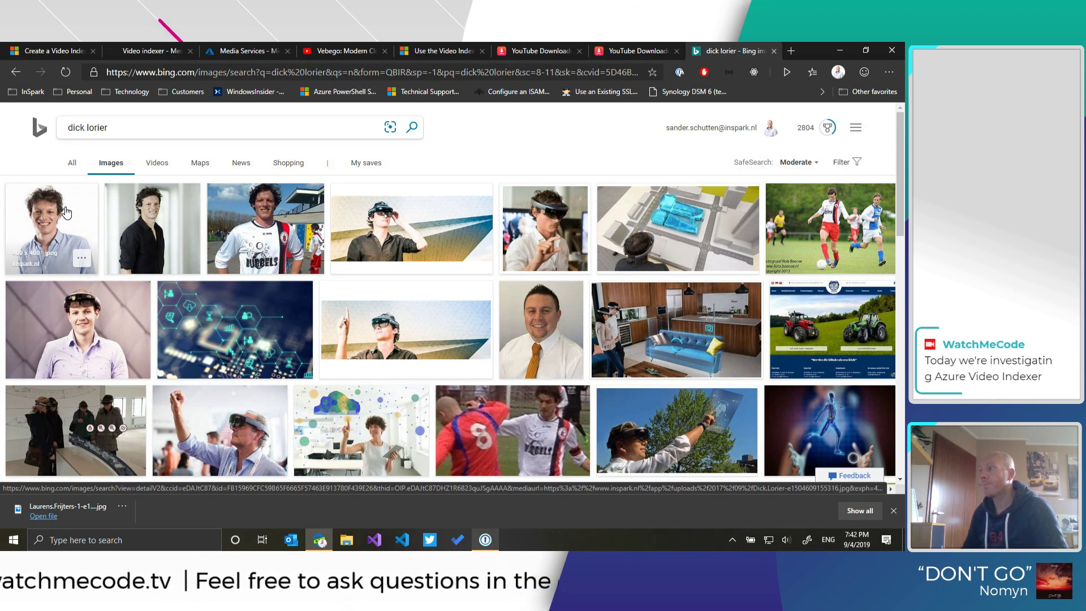
{"action": "left_click", "coordinate": [66, 212]}
{"action": "right_click", "coordinate": [420, 244]}
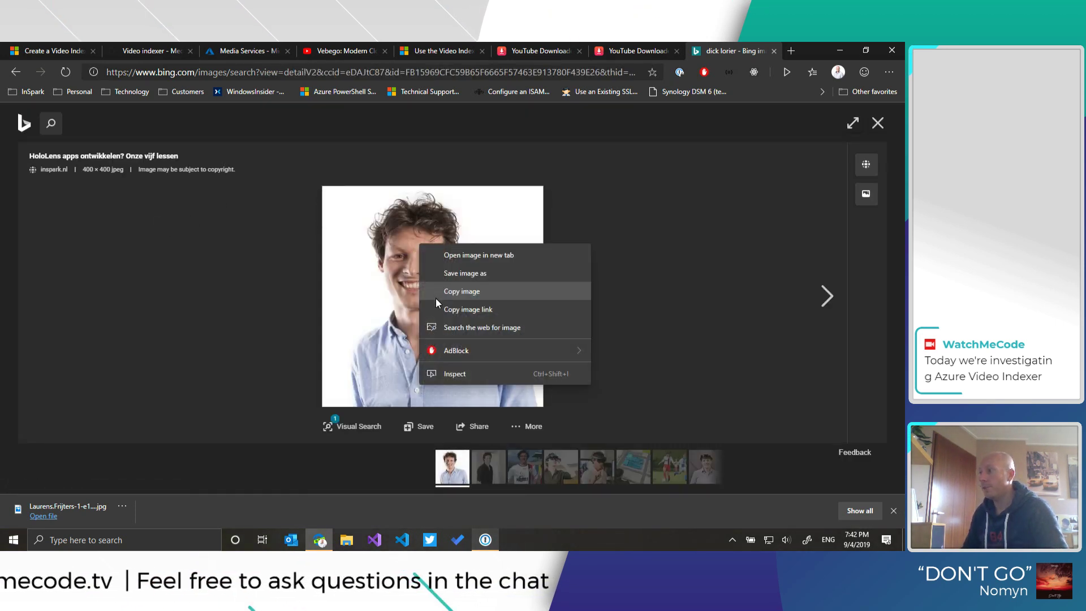
{"action": "left_click", "coordinate": [465, 274]}
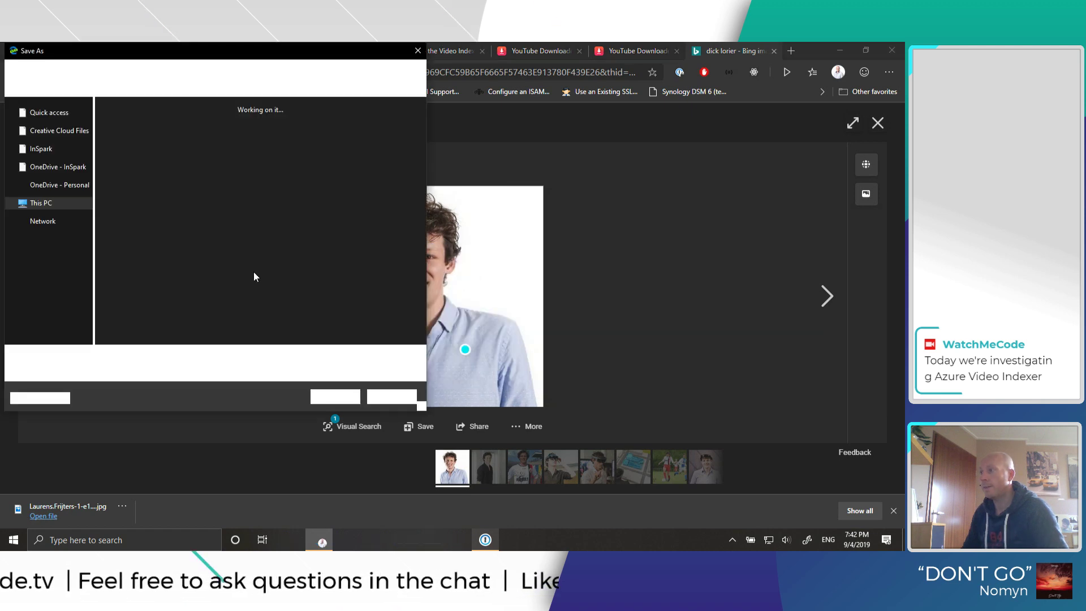
{"action": "left_click", "coordinate": [335, 397]}
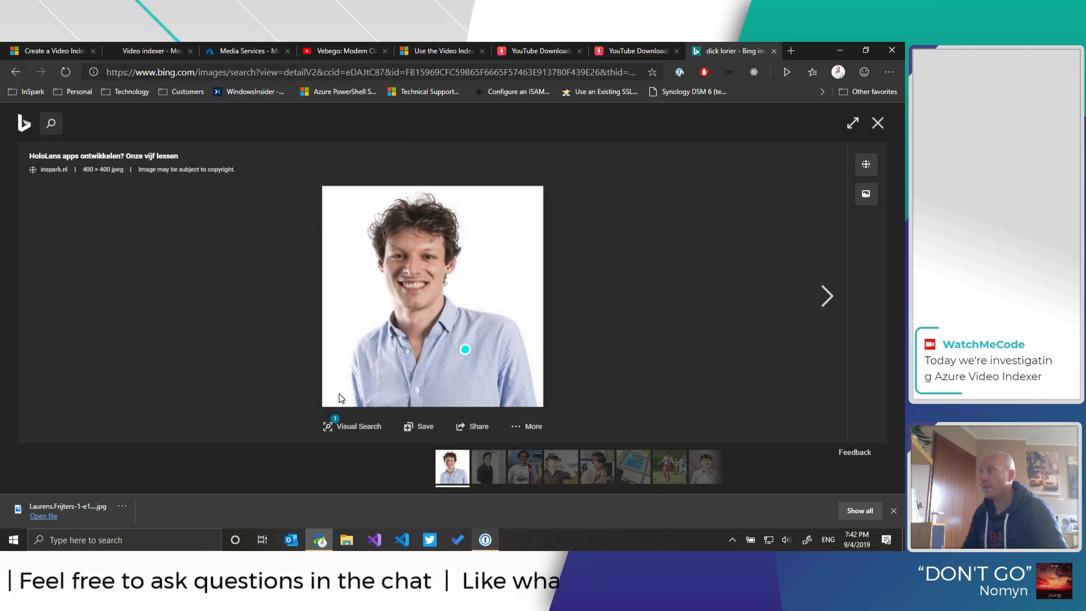
{"action": "left_click", "coordinate": [877, 123]}
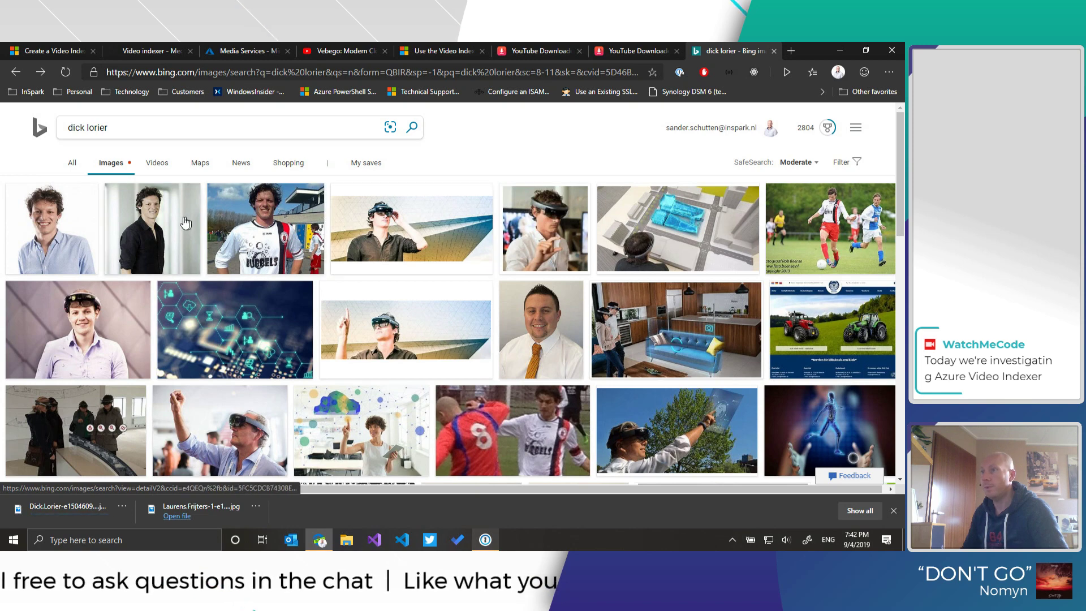
Save the second and third result photos to the Desktop, returning to the results
{"action": "left_click", "coordinate": [187, 223]}
{"action": "right_click", "coordinate": [378, 249]}
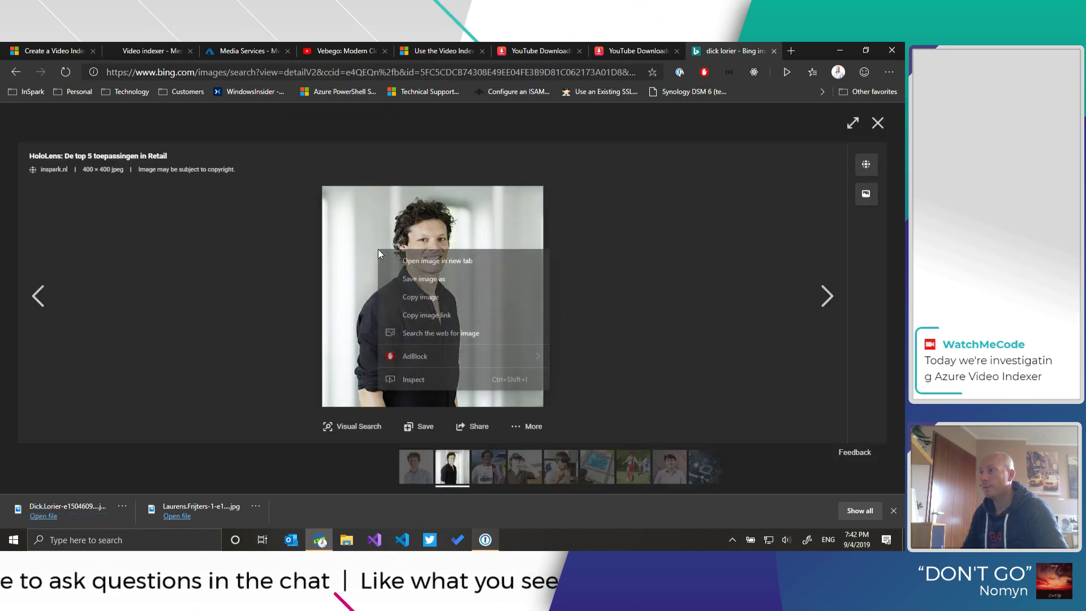
{"action": "left_click", "coordinate": [422, 279]}
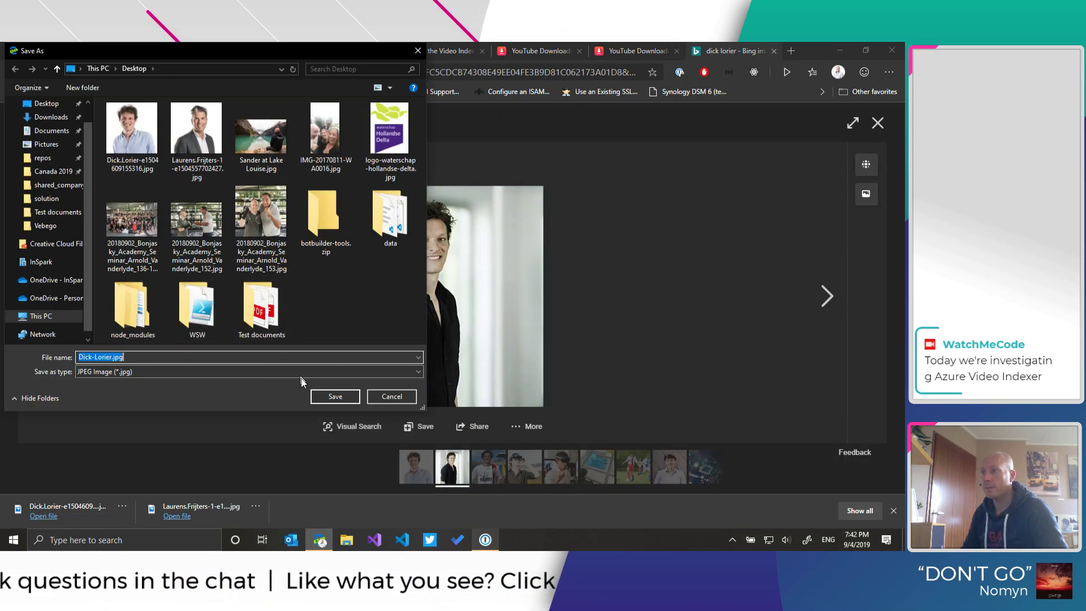
{"action": "left_click", "coordinate": [334, 394]}
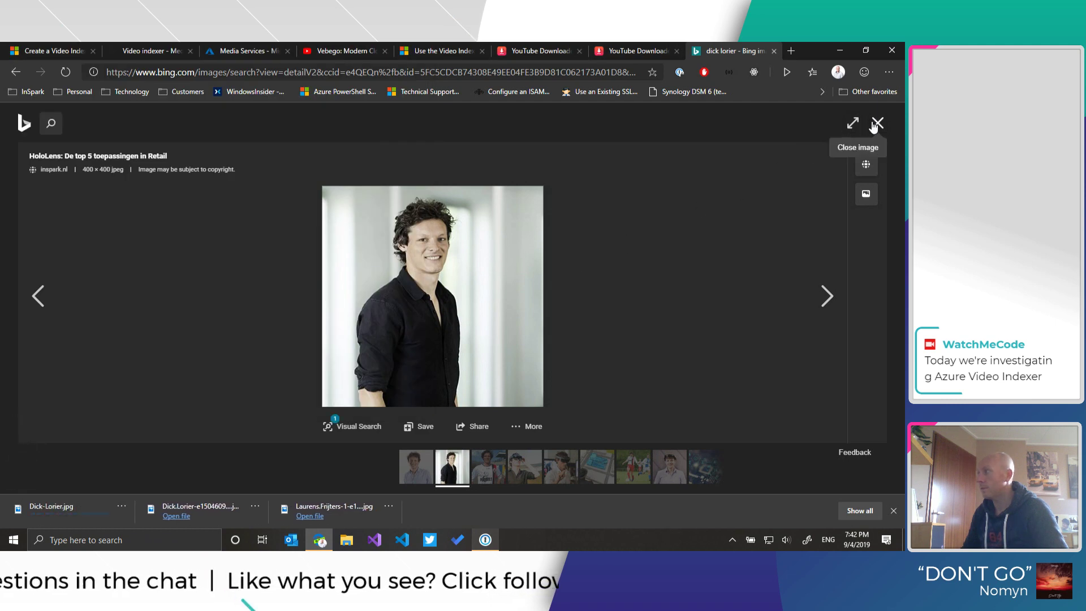
{"action": "left_click", "coordinate": [877, 123]}
{"action": "left_click", "coordinate": [279, 214]}
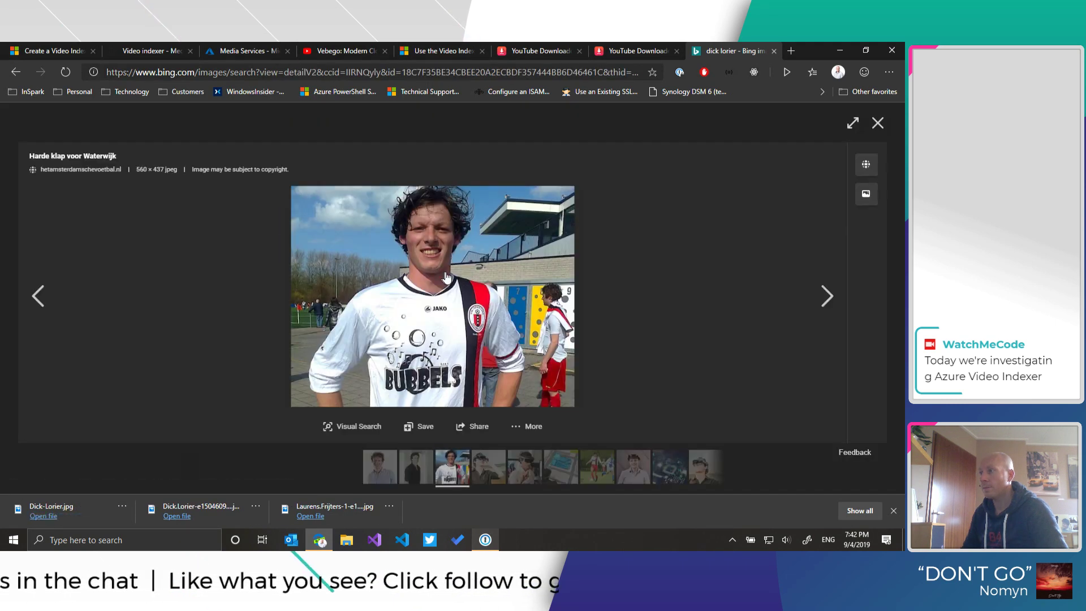
{"action": "right_click", "coordinate": [445, 271]}
{"action": "left_click", "coordinate": [491, 301]}
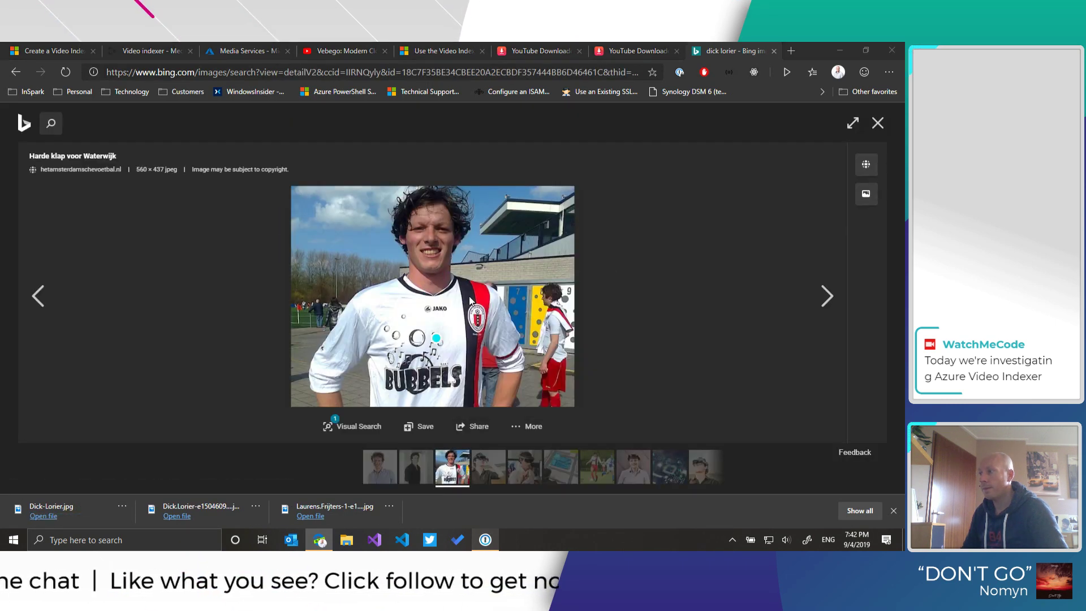
{"action": "left_click", "coordinate": [326, 399]}
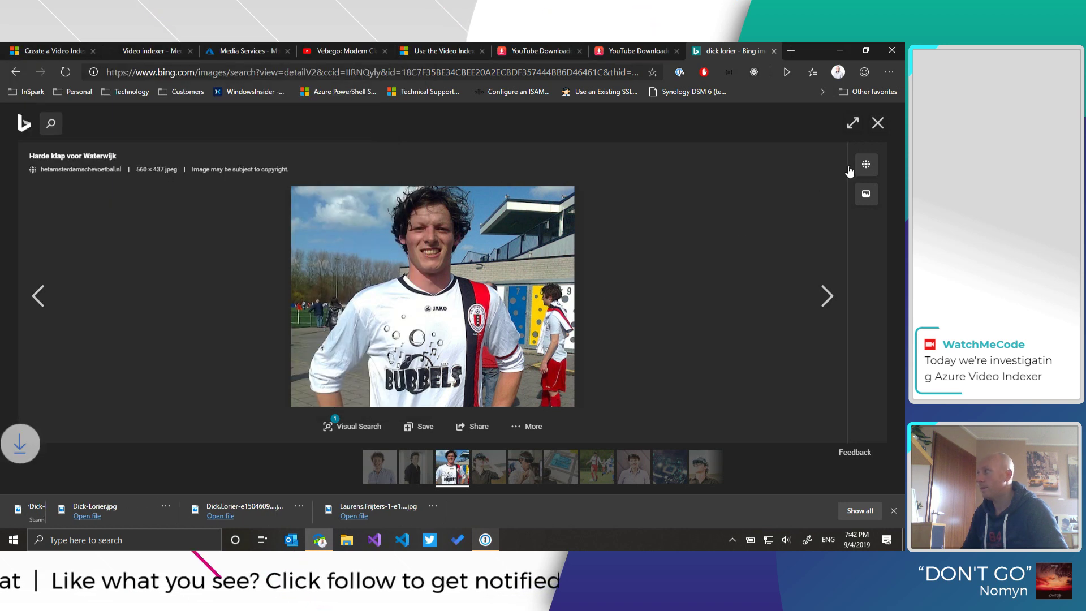
{"action": "left_click", "coordinate": [877, 123]}
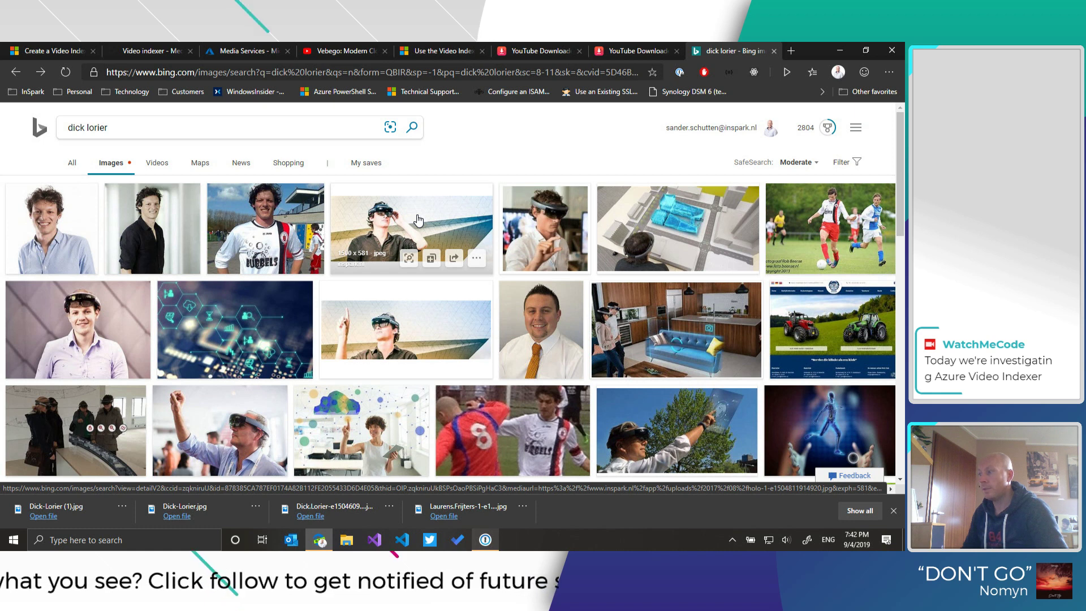
Search Bing Images for the second colleague's name and save the first result photo
{"action": "left_click_drag", "start_coordinate": [111, 128], "coordinate": [2, 122]}
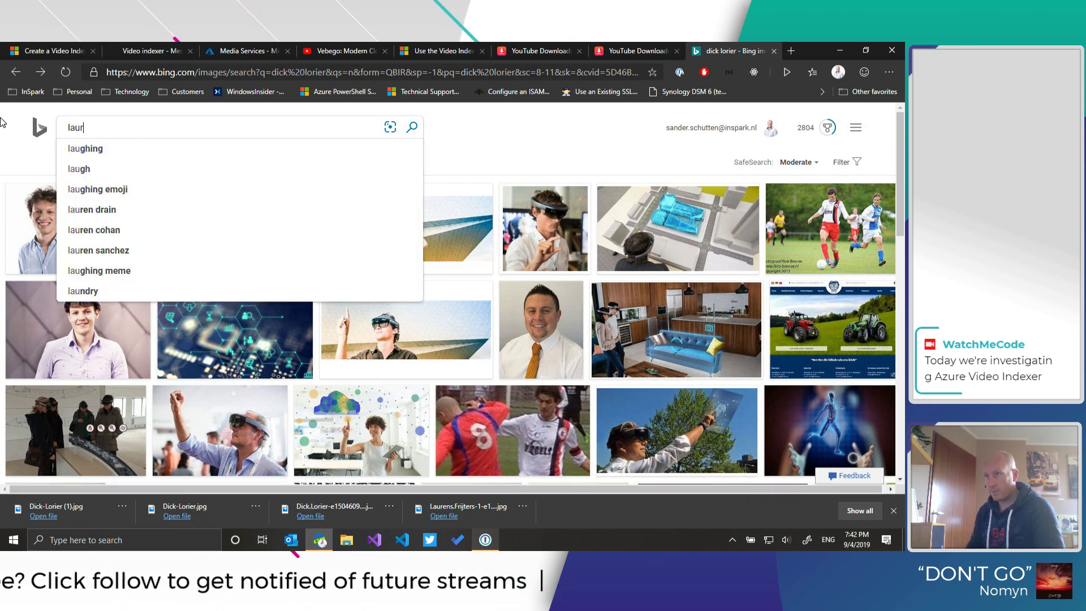
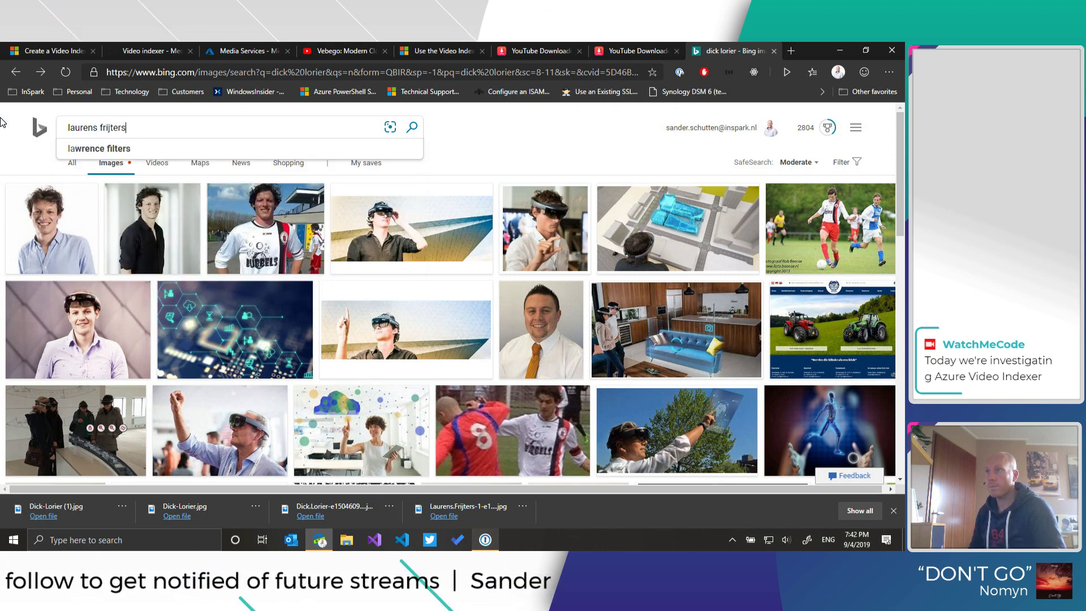
{"action": "key", "text": "Return"}
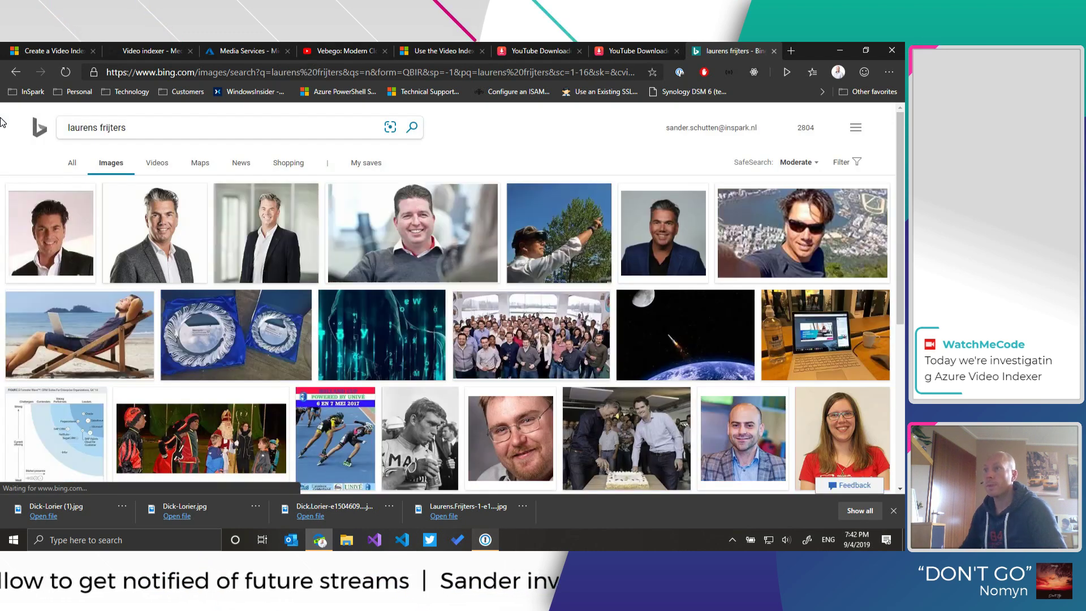
{"action": "left_click", "coordinate": [59, 230]}
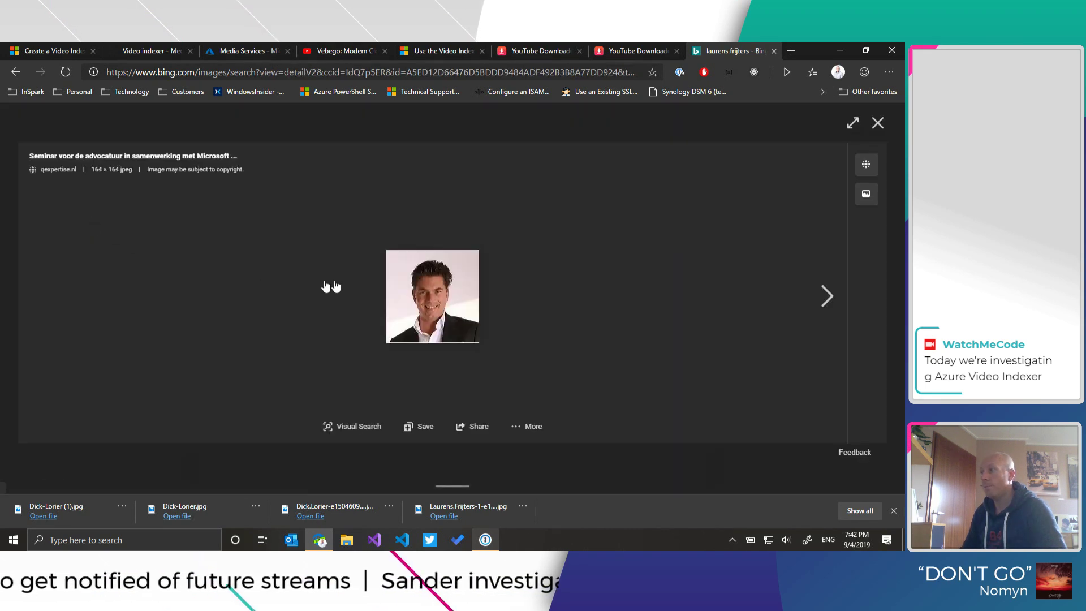
{"action": "right_click", "coordinate": [421, 281]}
{"action": "left_click", "coordinate": [468, 310]}
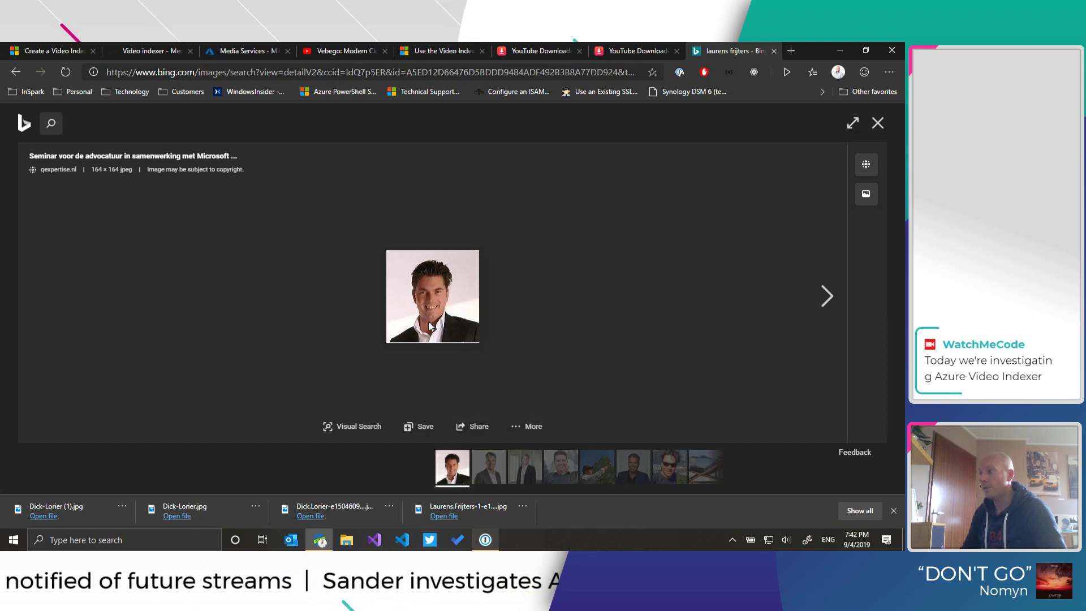
{"action": "left_click", "coordinate": [335, 396]}
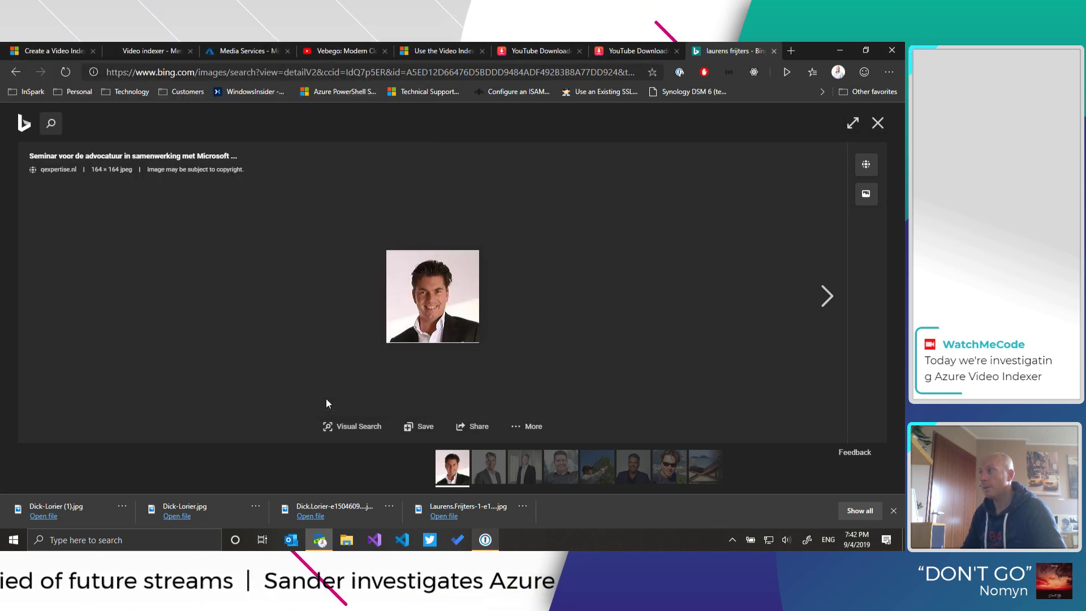
{"action": "left_click", "coordinate": [877, 122]}
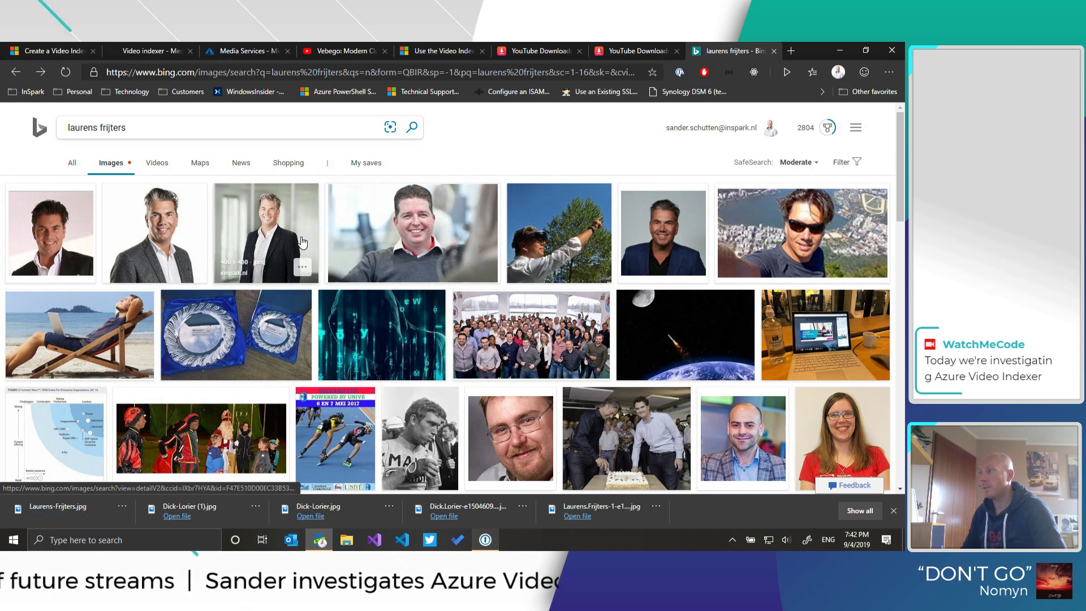
Save the third result and the blue-jacket profile photo to the Desktop
{"action": "left_click", "coordinate": [300, 237]}
{"action": "right_click", "coordinate": [408, 260]}
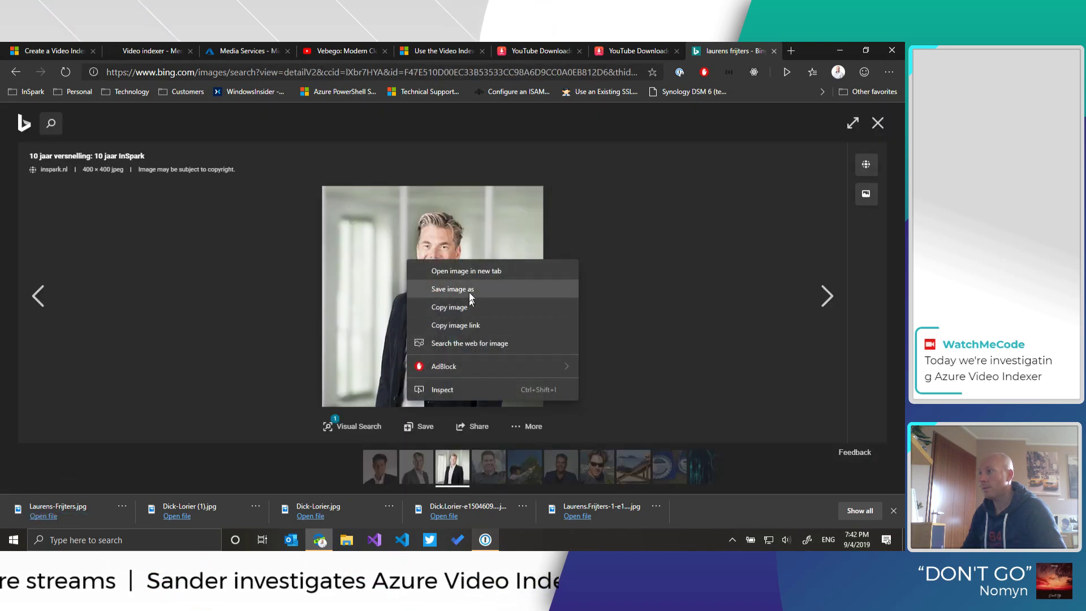
{"action": "left_click", "coordinate": [425, 292]}
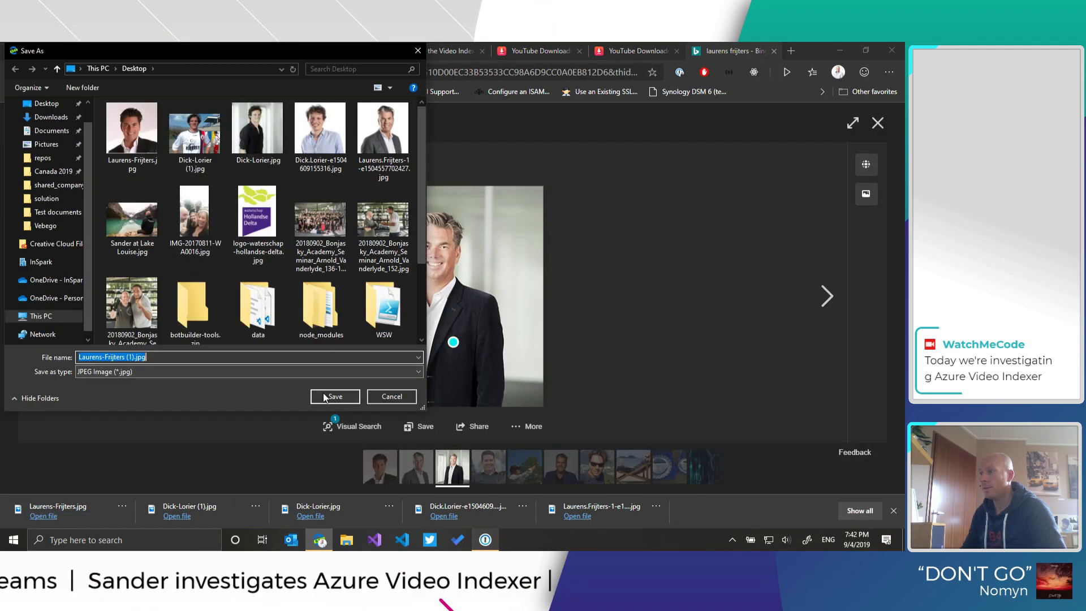
{"action": "left_click", "coordinate": [335, 396]}
{"action": "left_click", "coordinate": [877, 126]}
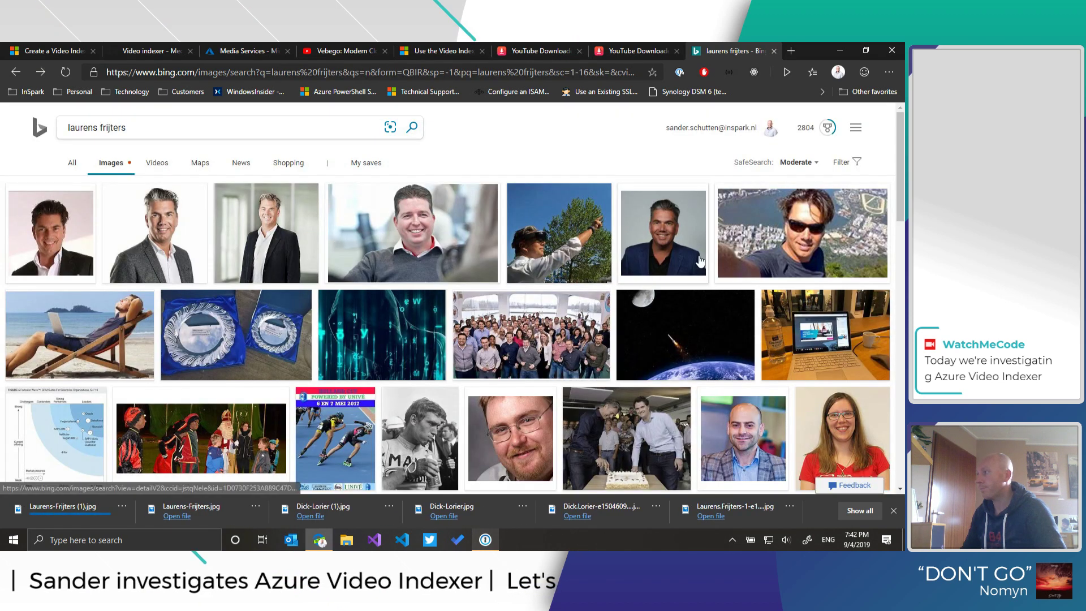
{"action": "left_click", "coordinate": [663, 221]}
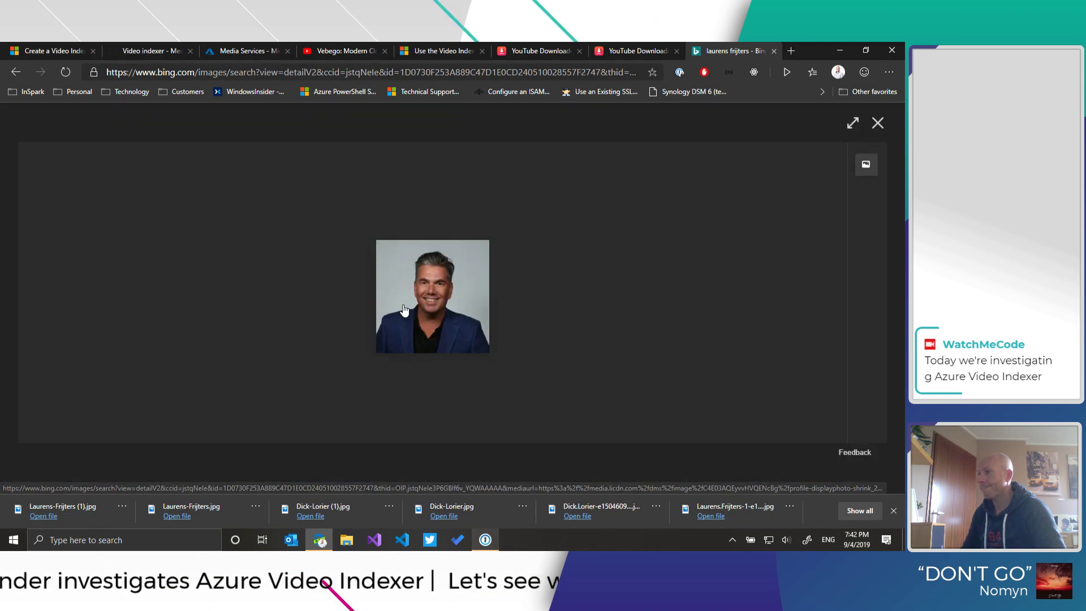
{"action": "right_click", "coordinate": [431, 282]}
{"action": "left_click", "coordinate": [479, 330]}
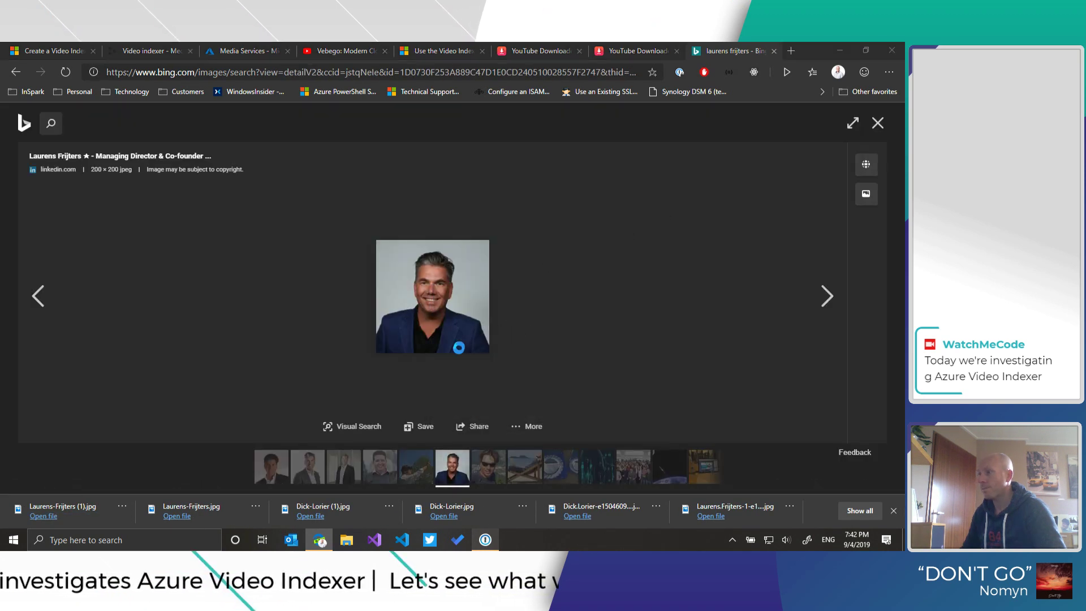
{"action": "left_click", "coordinate": [322, 394]}
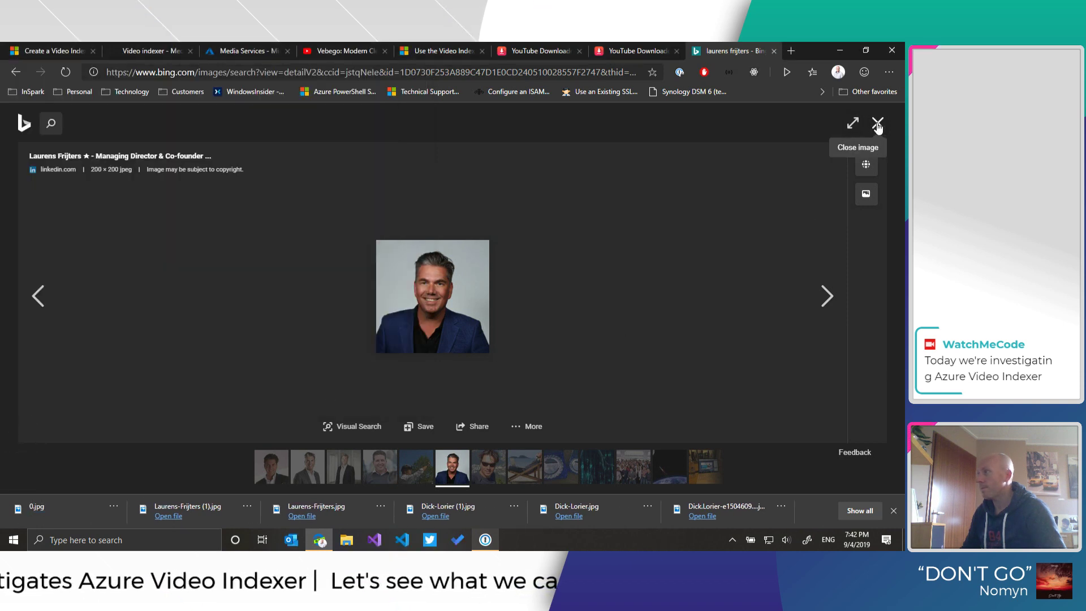
{"action": "left_click", "coordinate": [877, 125]}
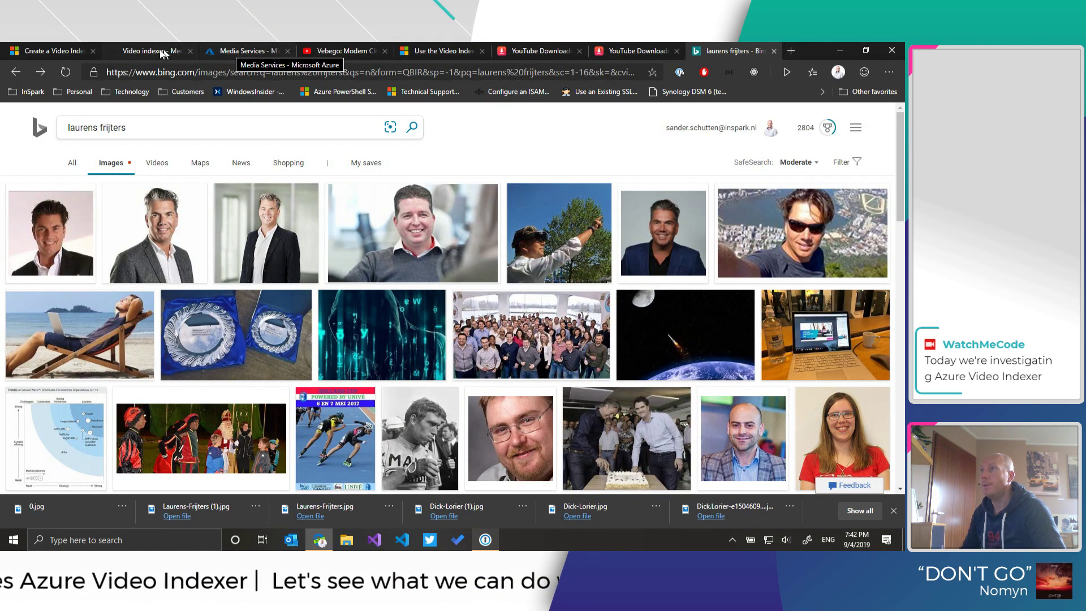
{"action": "left_click", "coordinate": [177, 51]}
Close the Media Services tab, expand the InSpark people model, and manage its person
{"action": "middle_click", "coordinate": [248, 50]}
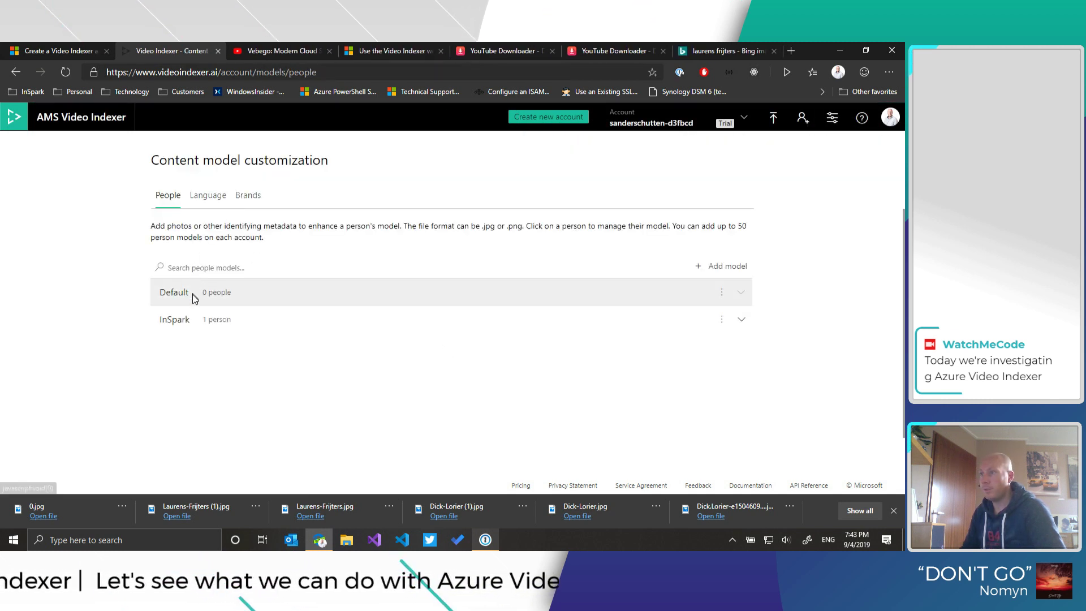
{"action": "left_click", "coordinate": [206, 321]}
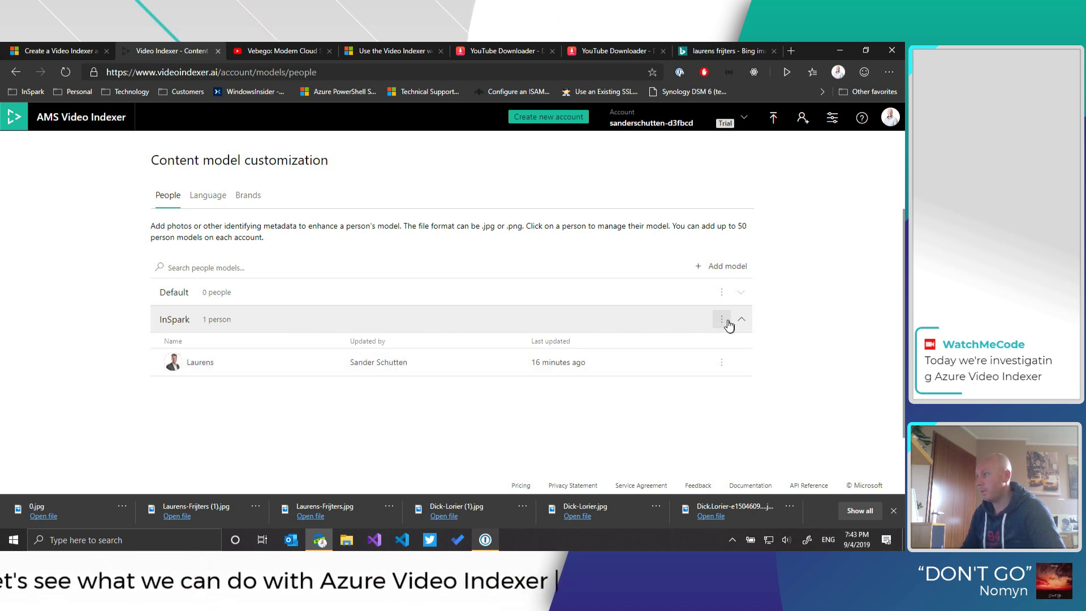
{"action": "left_click", "coordinate": [721, 361]}
{"action": "left_click", "coordinate": [706, 381]}
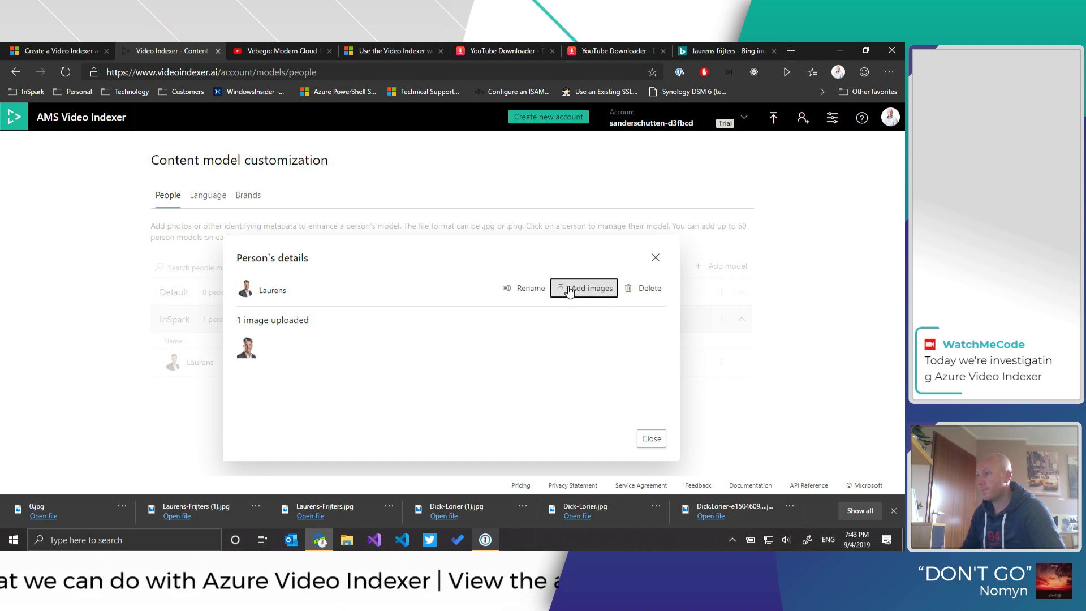
Upload three more saved photos to the first InSpark person
{"action": "left_click", "coordinate": [570, 291]}
{"action": "left_click", "coordinate": [484, 336]}
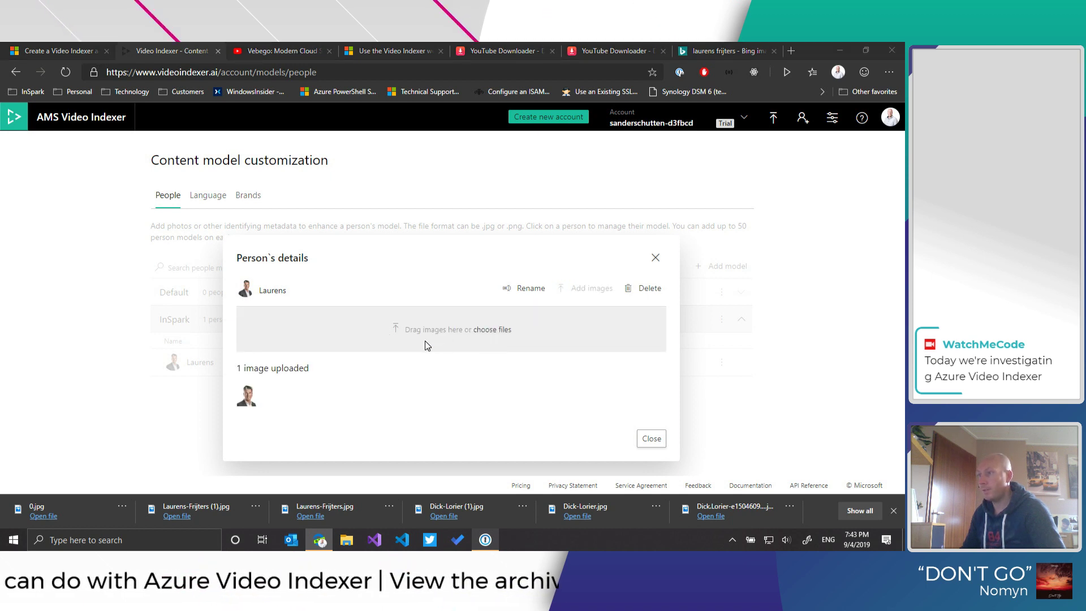
{"action": "left_click", "coordinate": [141, 147]}
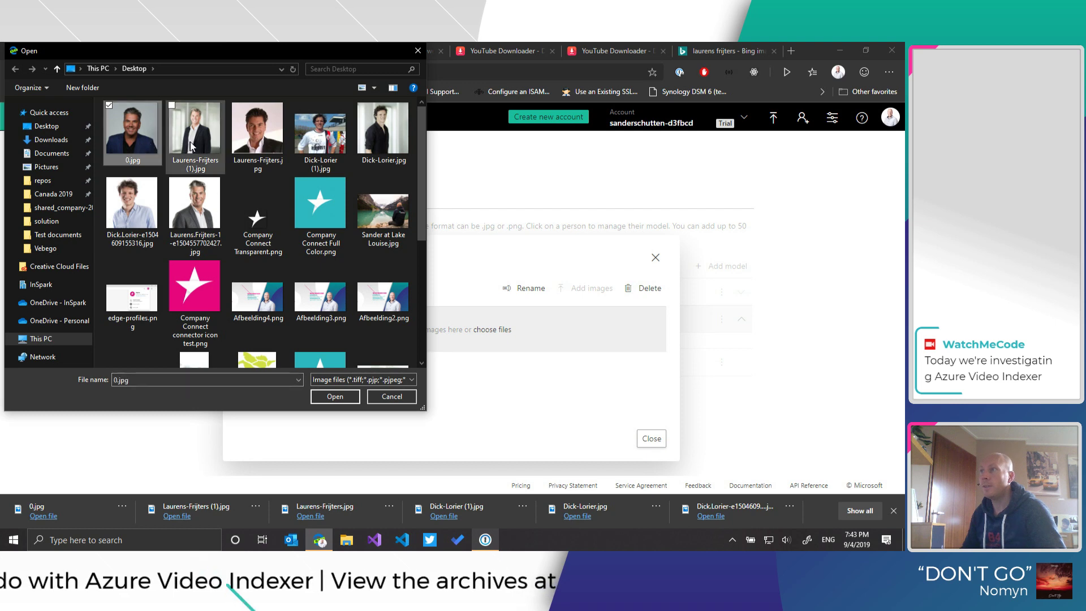
{"action": "left_click", "coordinate": [195, 141], "text": "ctrl"}
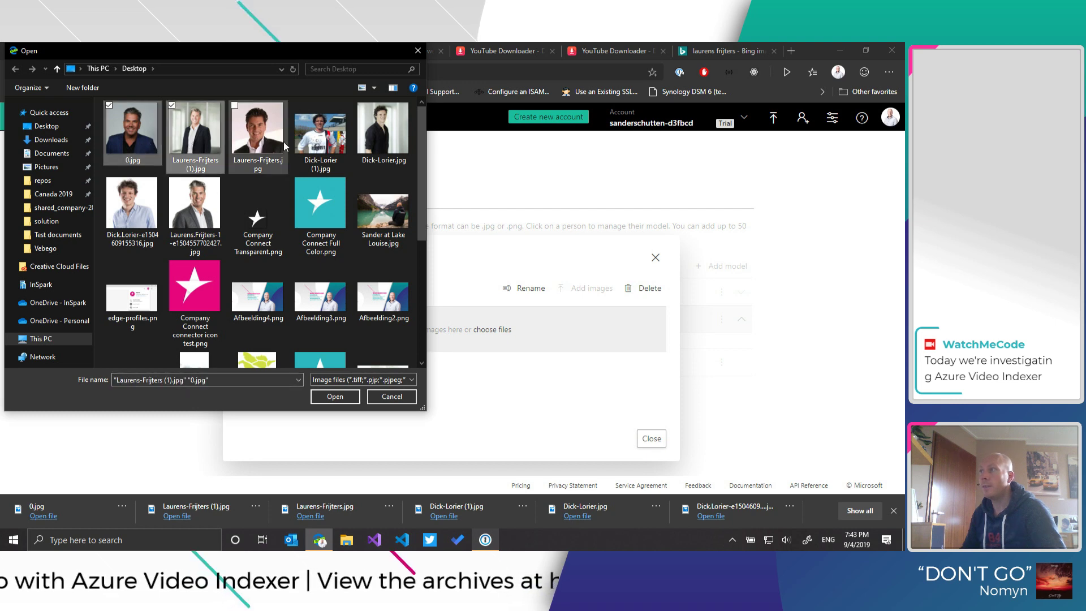
{"action": "left_click", "coordinate": [332, 396]}
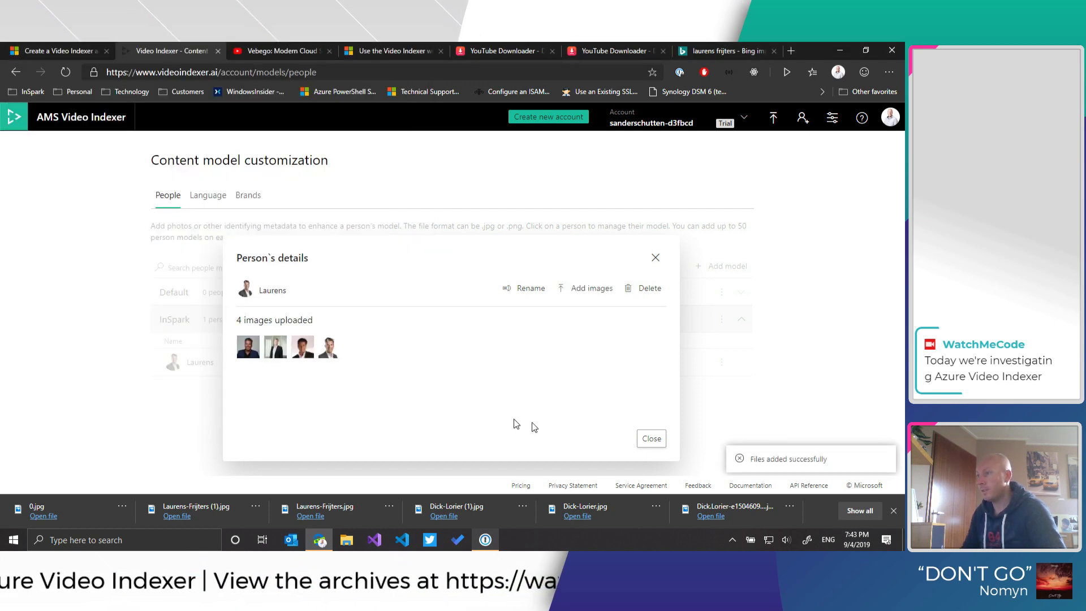
{"action": "left_click", "coordinate": [650, 440]}
Add a second person to InSpark, name them after the colleague, and upload three photos
{"action": "left_click", "coordinate": [721, 362]}
{"action": "left_click", "coordinate": [677, 341]}
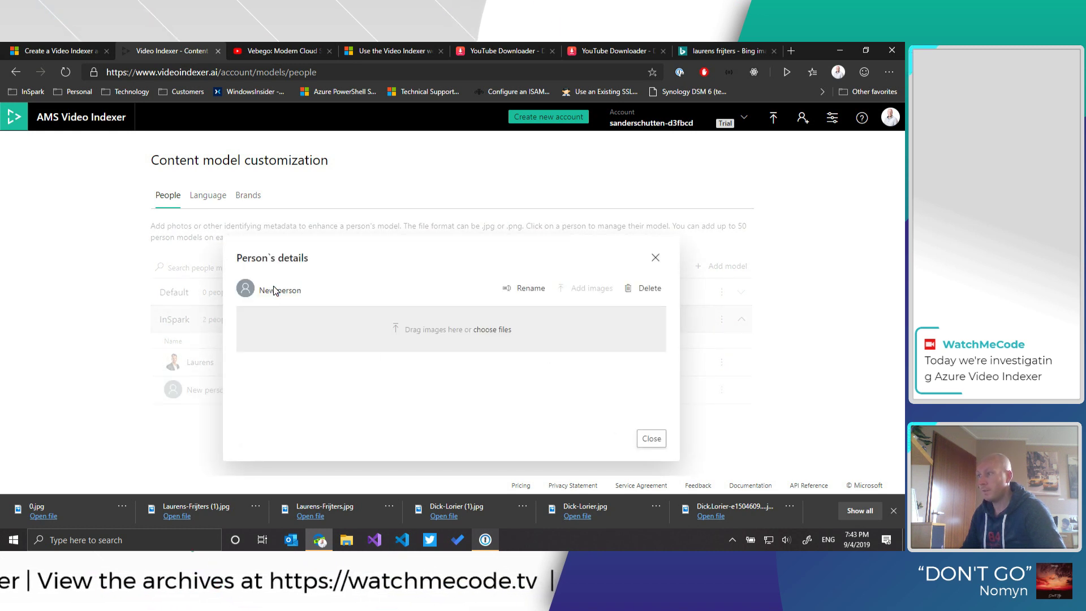
{"action": "key", "text": "ctrl+a"}
{"action": "type", "text": "Dick"}
{"action": "key", "text": "Return"}
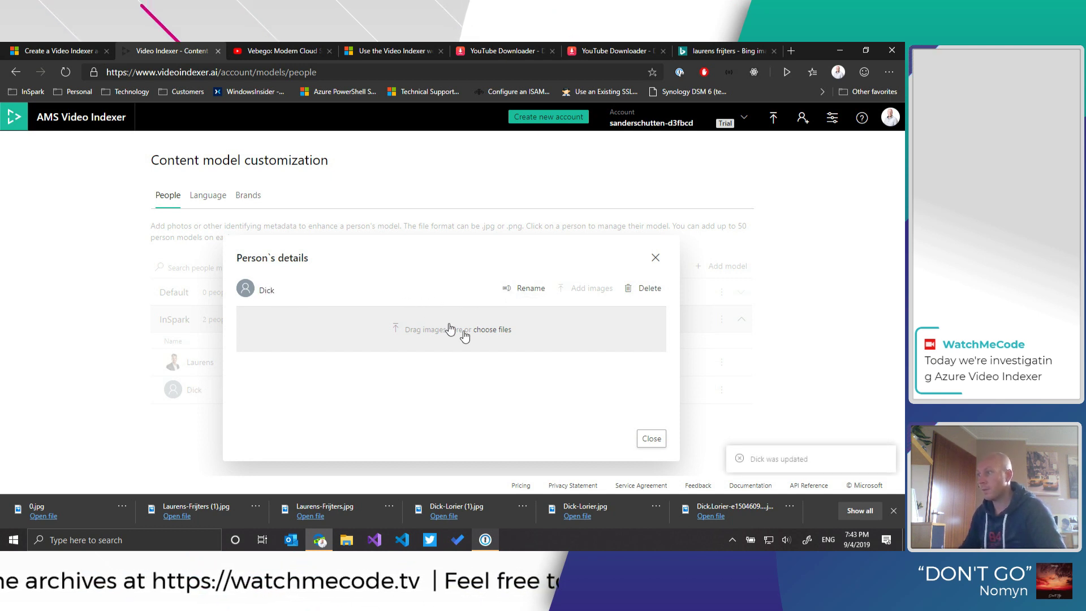
{"action": "left_click", "coordinate": [439, 331]}
{"action": "left_click", "coordinate": [320, 136]}
{"action": "left_click", "coordinate": [383, 135], "text": "ctrl"}
{"action": "left_click", "coordinate": [132, 203], "text": "ctrl"}
{"action": "left_click", "coordinate": [335, 397]}
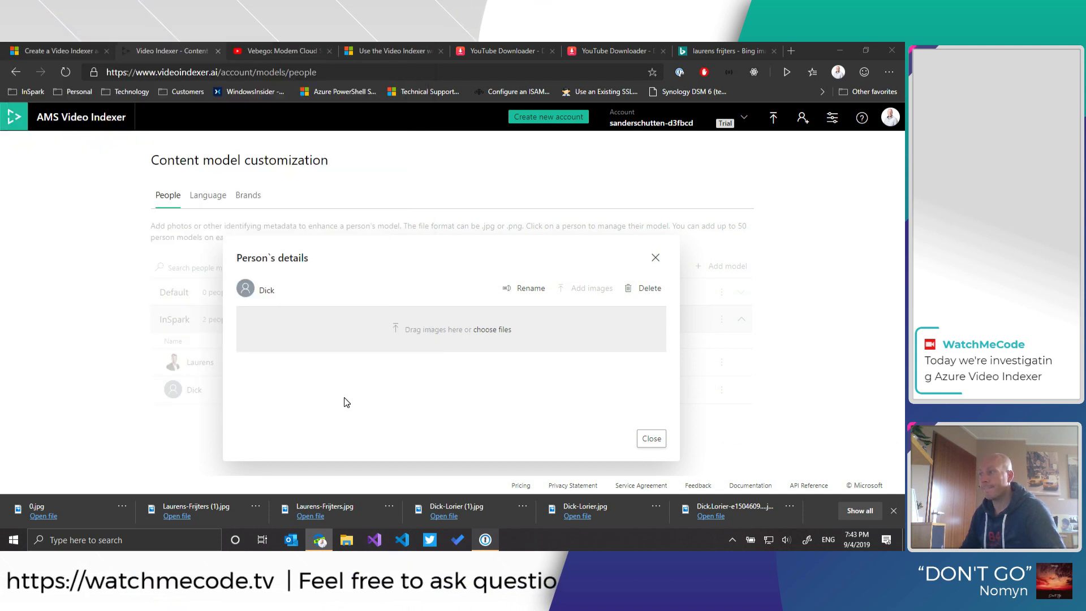
{"action": "left_click", "coordinate": [651, 438]}
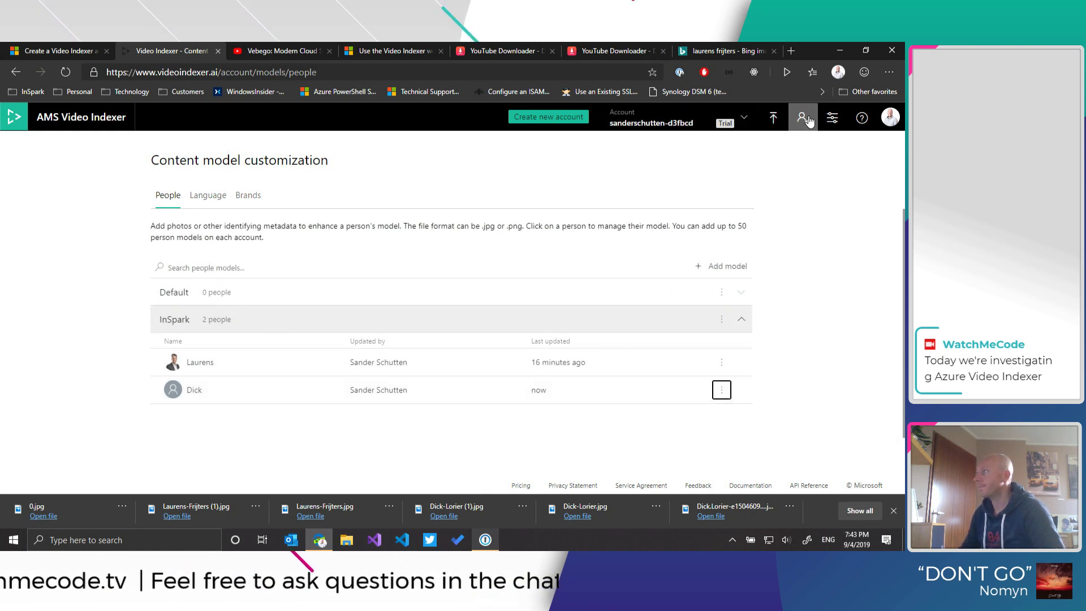
Go to the Video Indexer home page, open the first video's editor, and leave it
{"action": "left_click", "coordinate": [93, 119]}
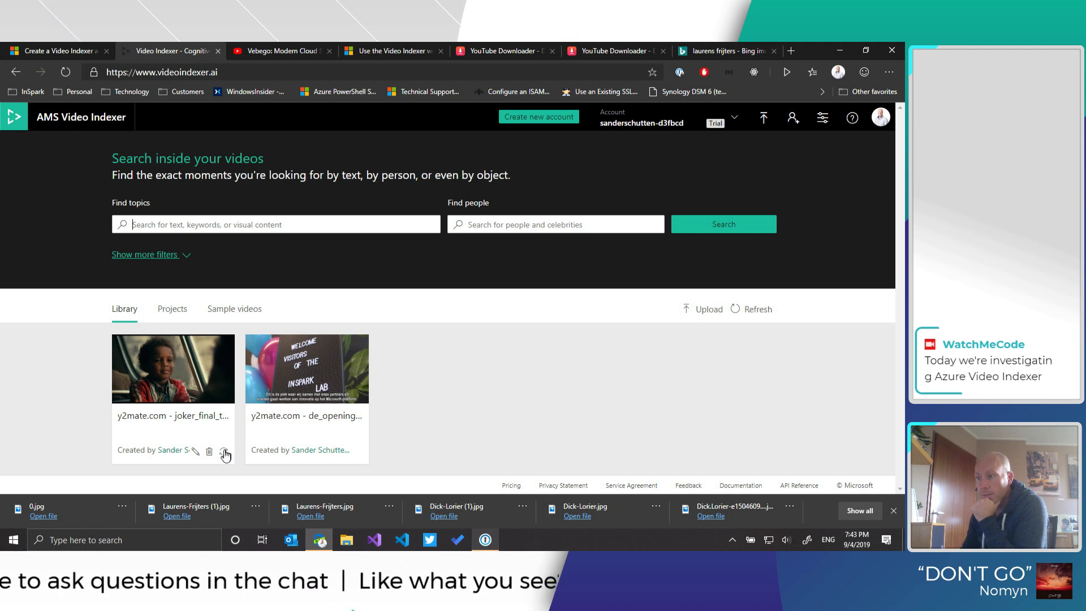
{"action": "left_click", "coordinate": [195, 453]}
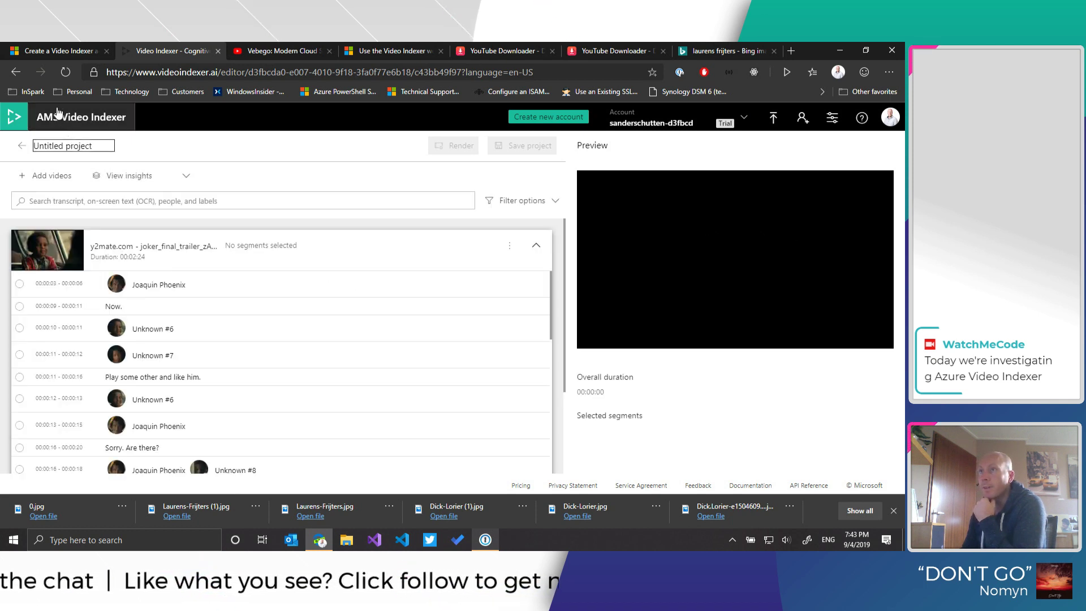
{"action": "left_click", "coordinate": [20, 147]}
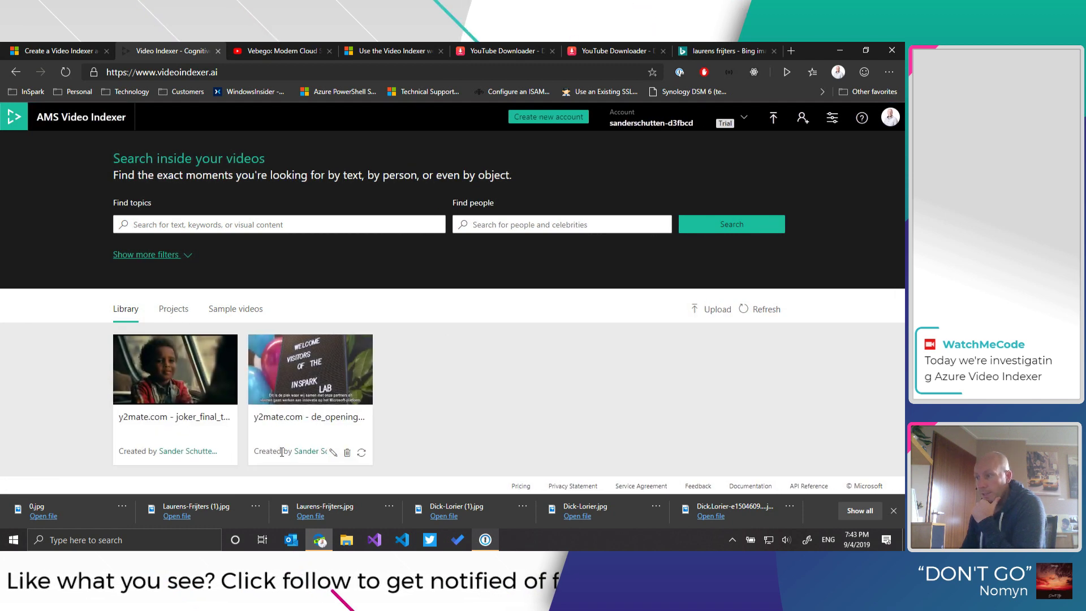
Open the second video's editor, browse its transcript and insights options, then return to the library
{"action": "left_click", "coordinate": [334, 455]}
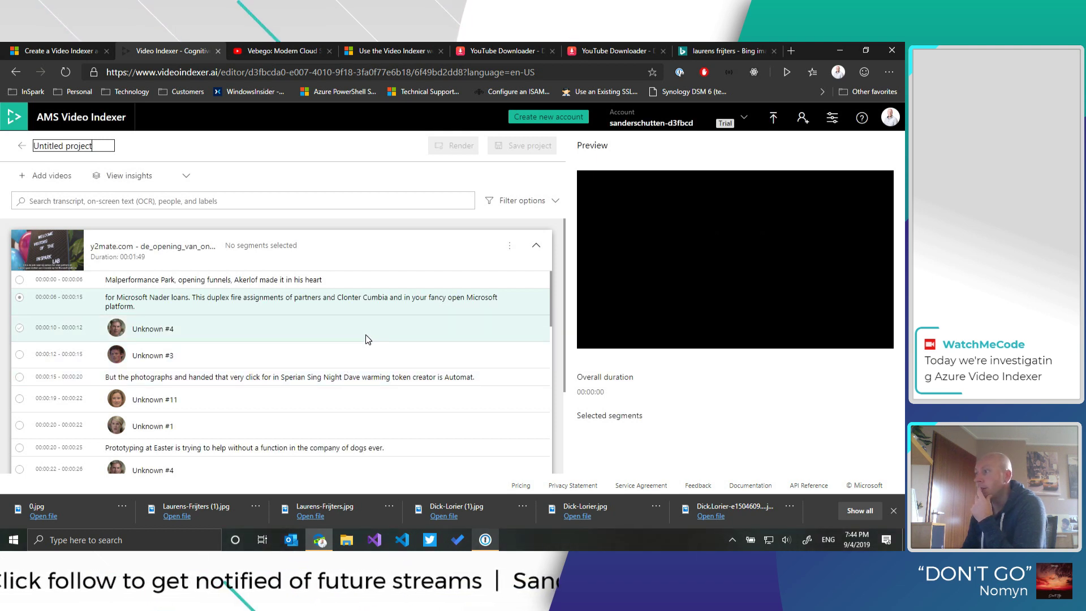
{"action": "scroll", "coordinate": [365, 335], "scroll_direction": "down", "scroll_amount": 10}
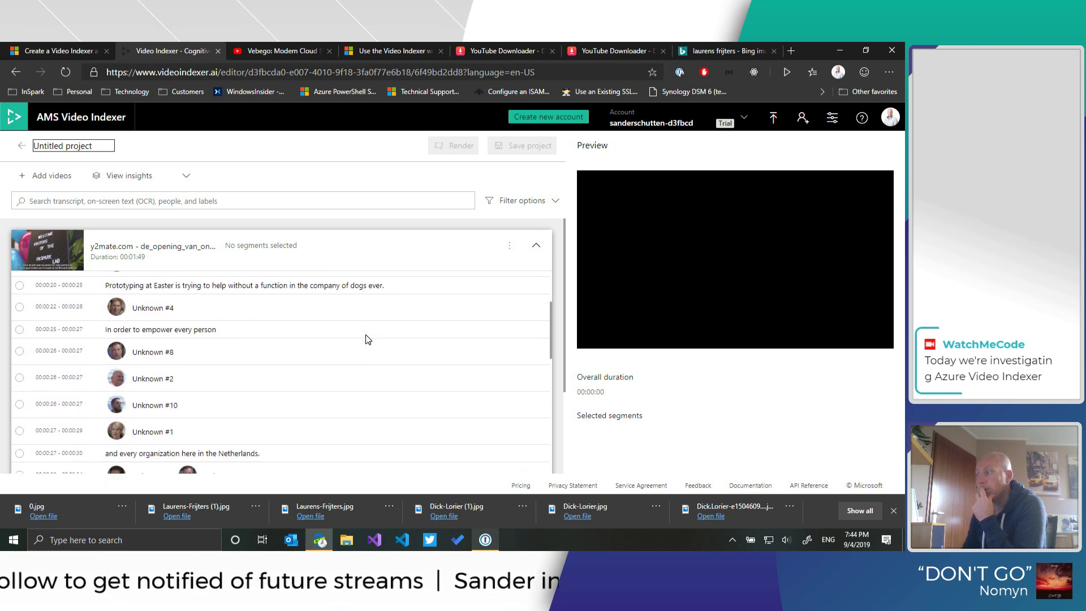
{"action": "scroll", "coordinate": [365, 335], "scroll_direction": "down", "scroll_amount": 8}
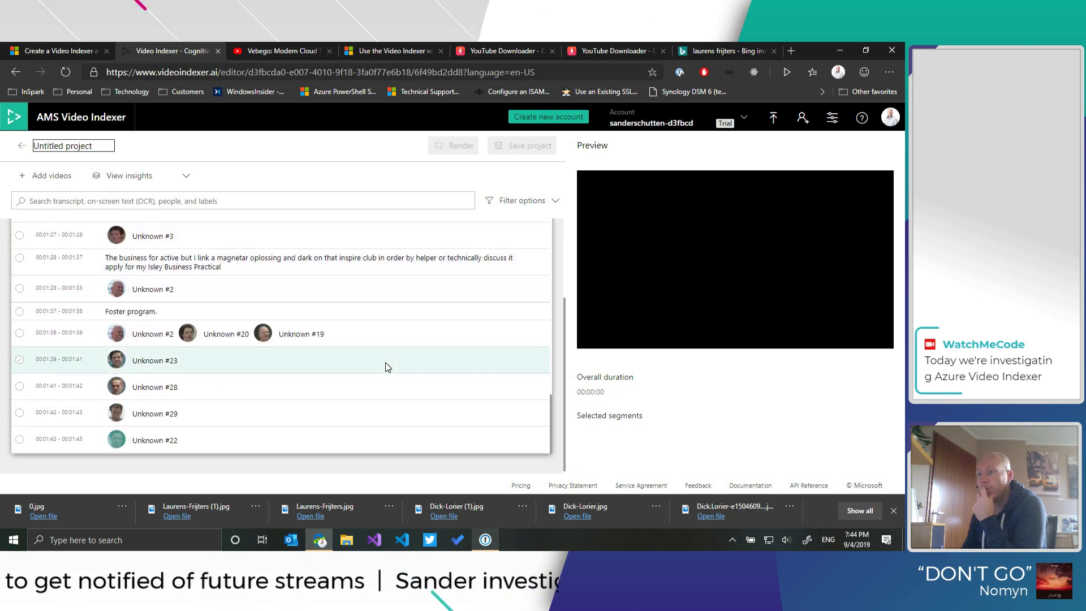
{"action": "scroll", "coordinate": [388, 370], "scroll_direction": "up", "scroll_amount": 18}
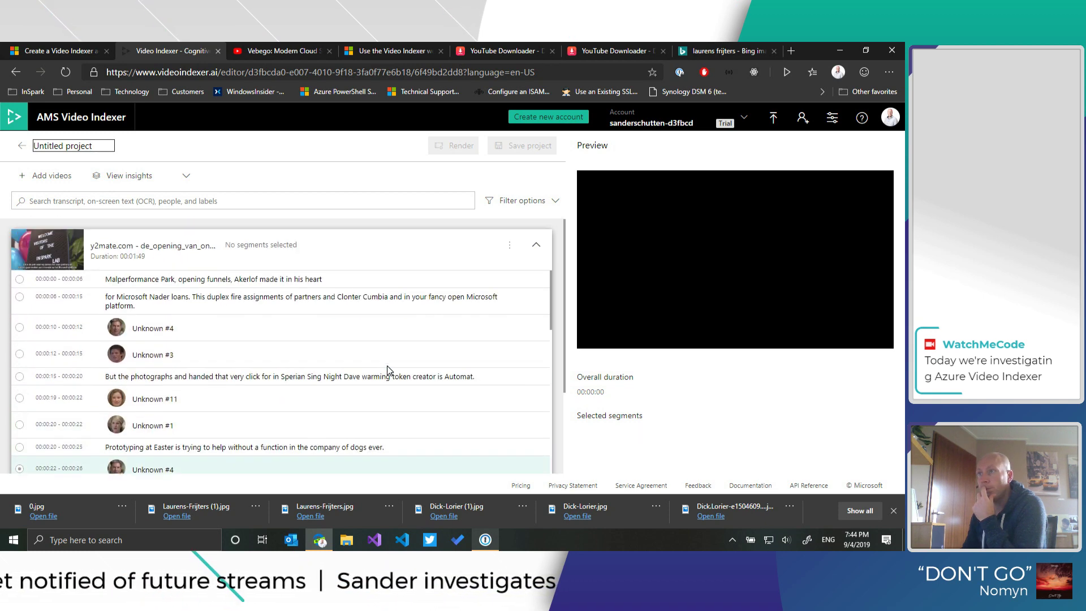
{"action": "left_click", "coordinate": [189, 178]}
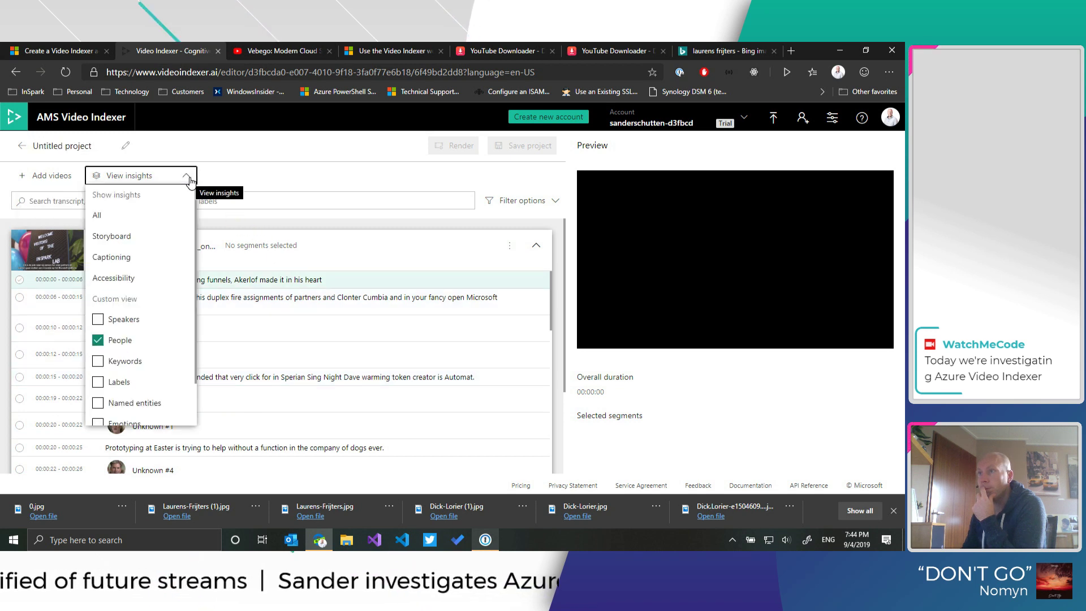
{"action": "left_click", "coordinate": [190, 179]}
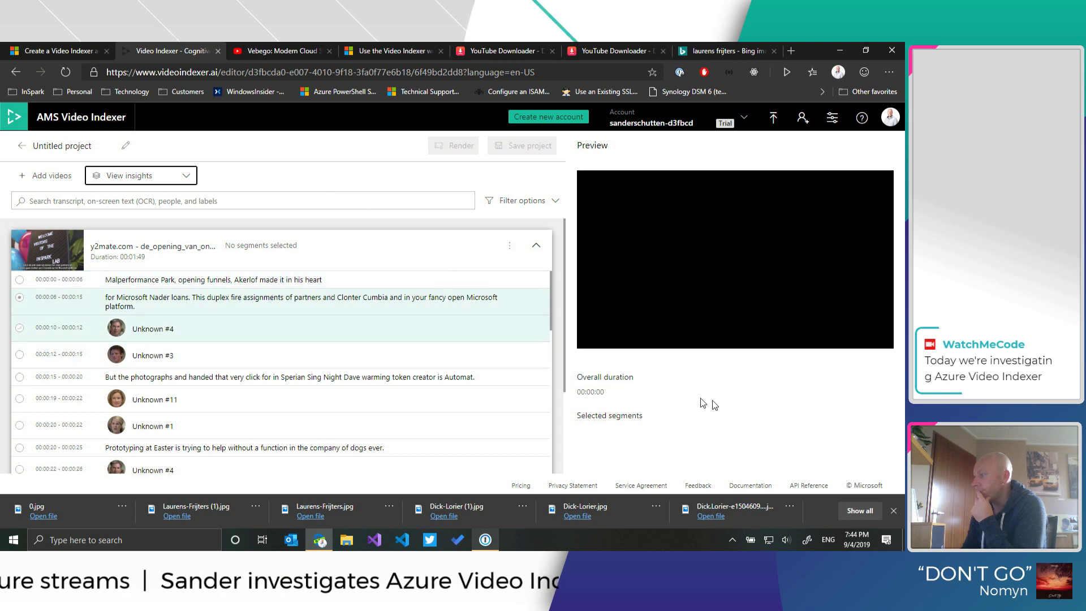
{"action": "left_click", "coordinate": [22, 146]}
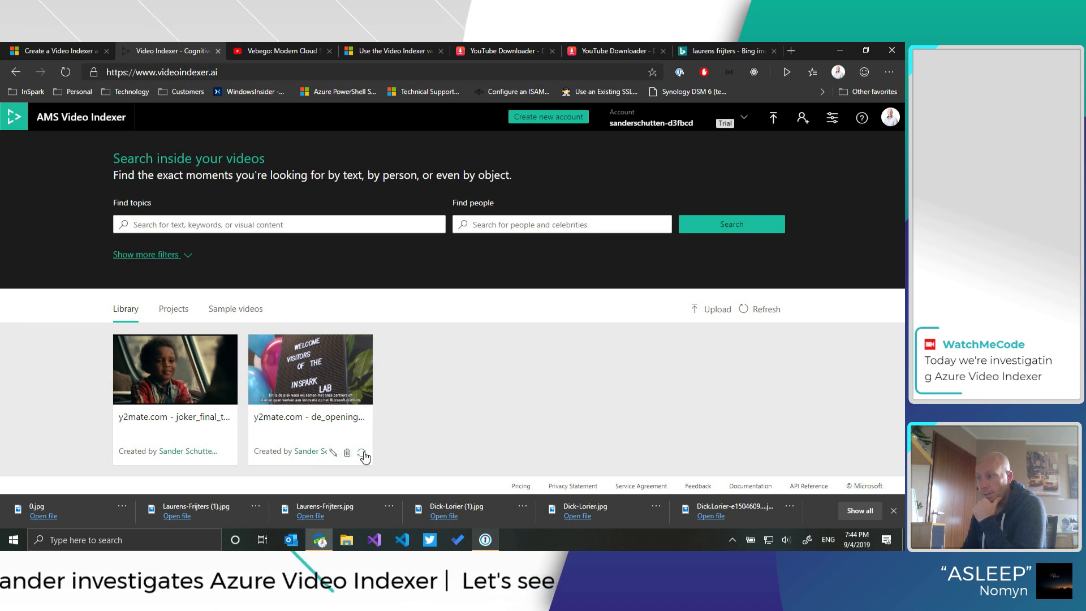
Re-index the video card with English source, InSpark people model and Video only (no audio) preset
{"action": "left_click", "coordinate": [362, 454]}
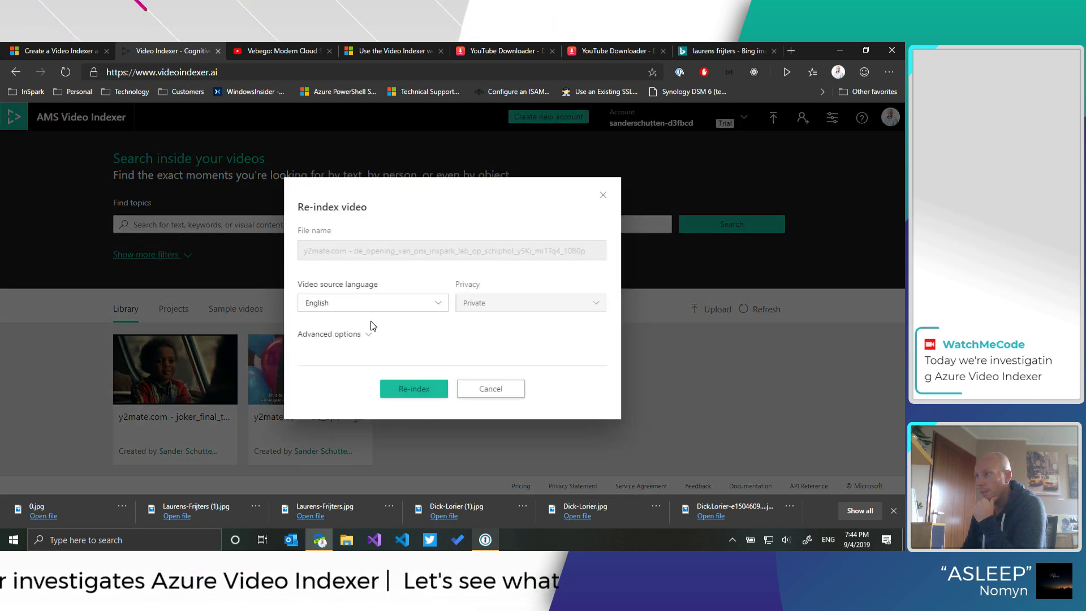
{"action": "left_click", "coordinate": [336, 335]}
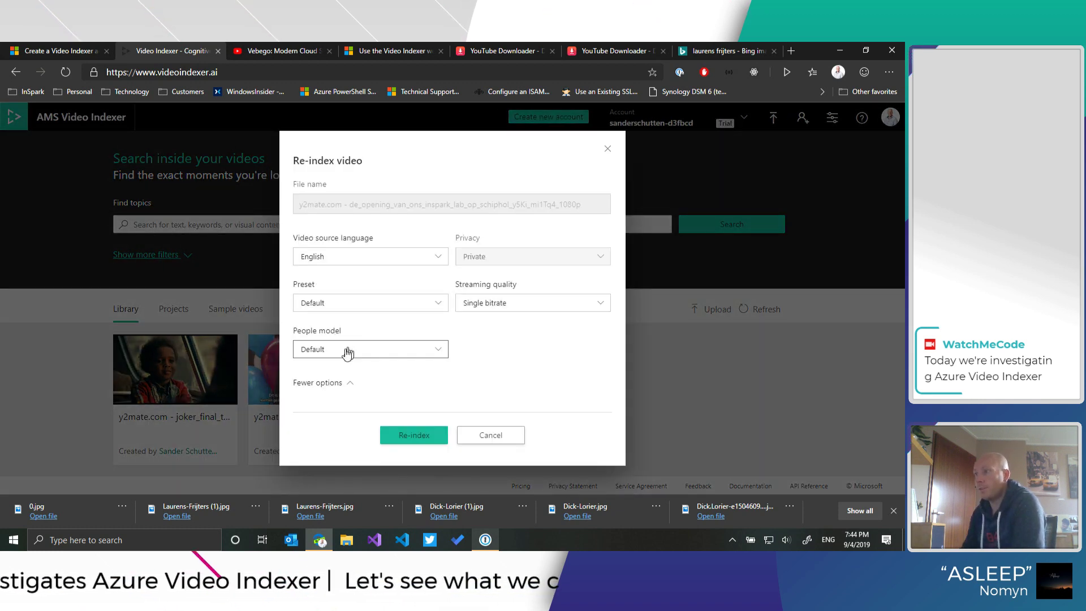
{"action": "left_click", "coordinate": [350, 349]}
{"action": "left_click", "coordinate": [327, 384]}
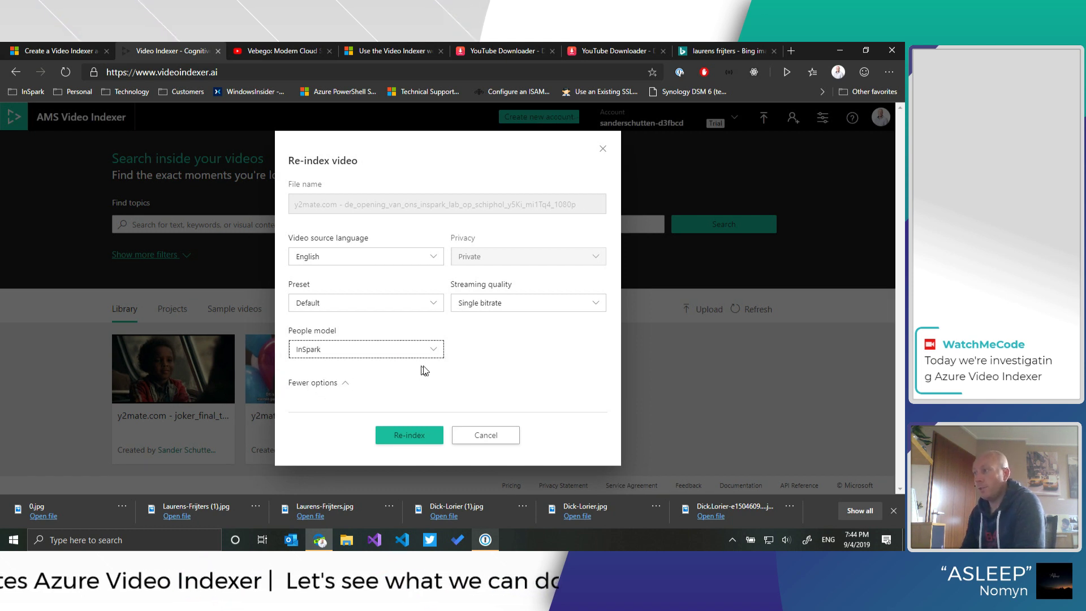
{"action": "left_click", "coordinate": [351, 264]}
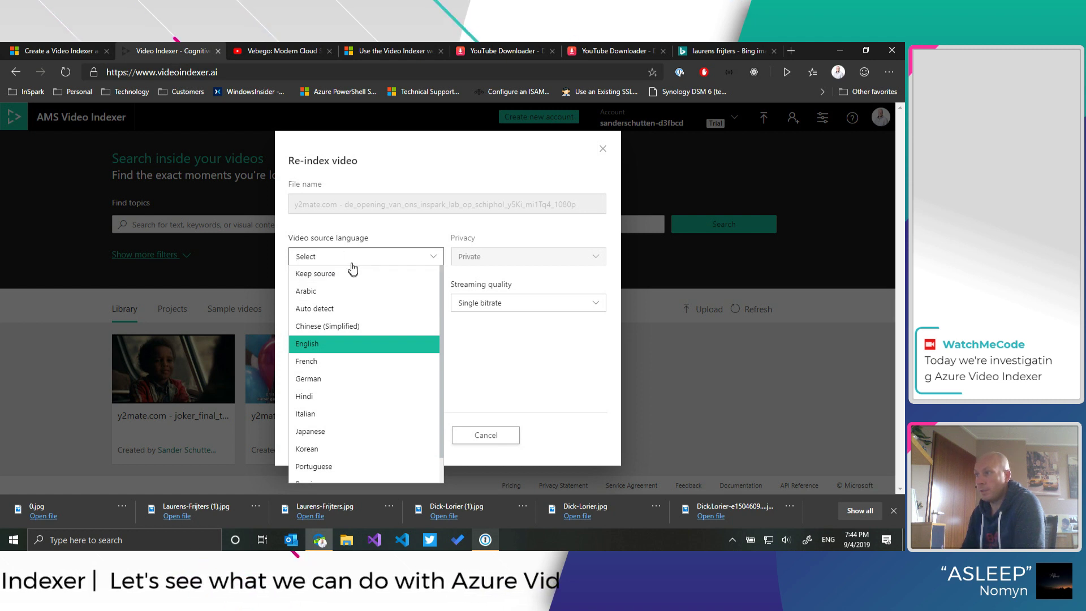
{"action": "left_click", "coordinate": [372, 256]}
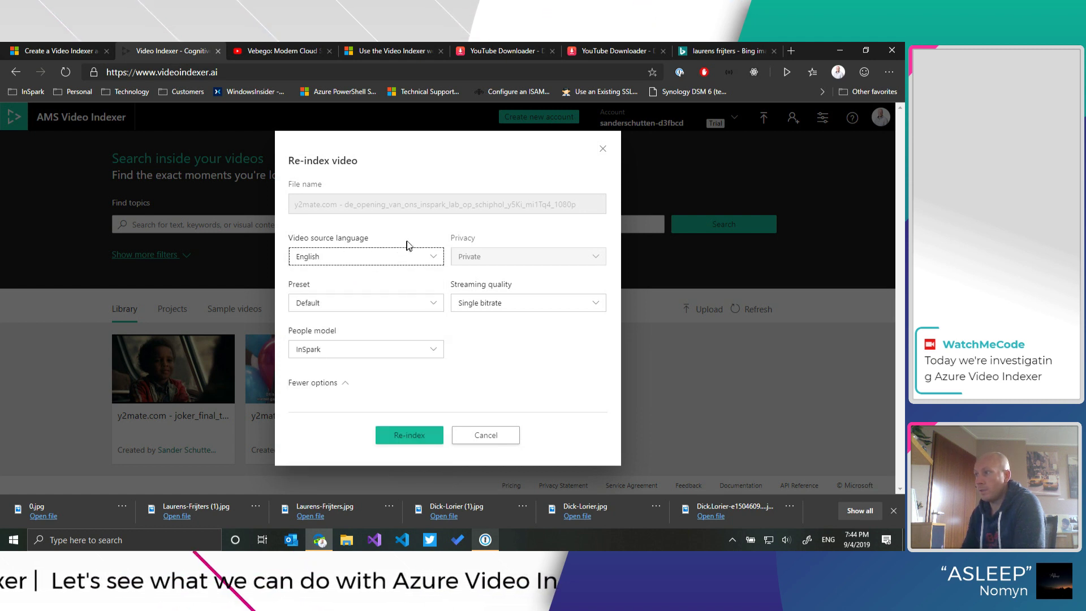
{"action": "left_click", "coordinate": [376, 303]}
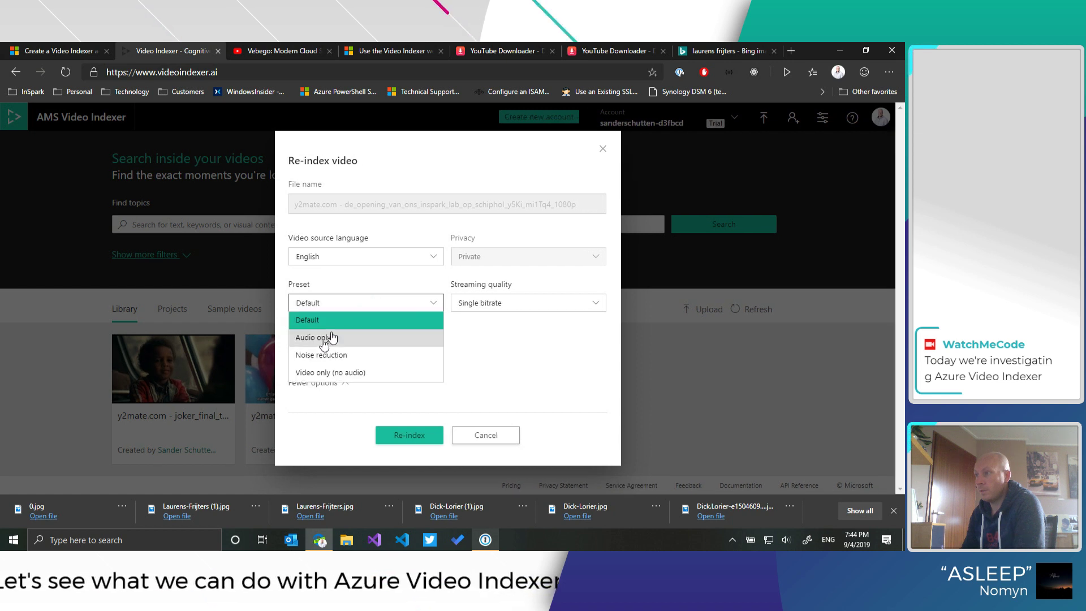
{"action": "left_click", "coordinate": [322, 373]}
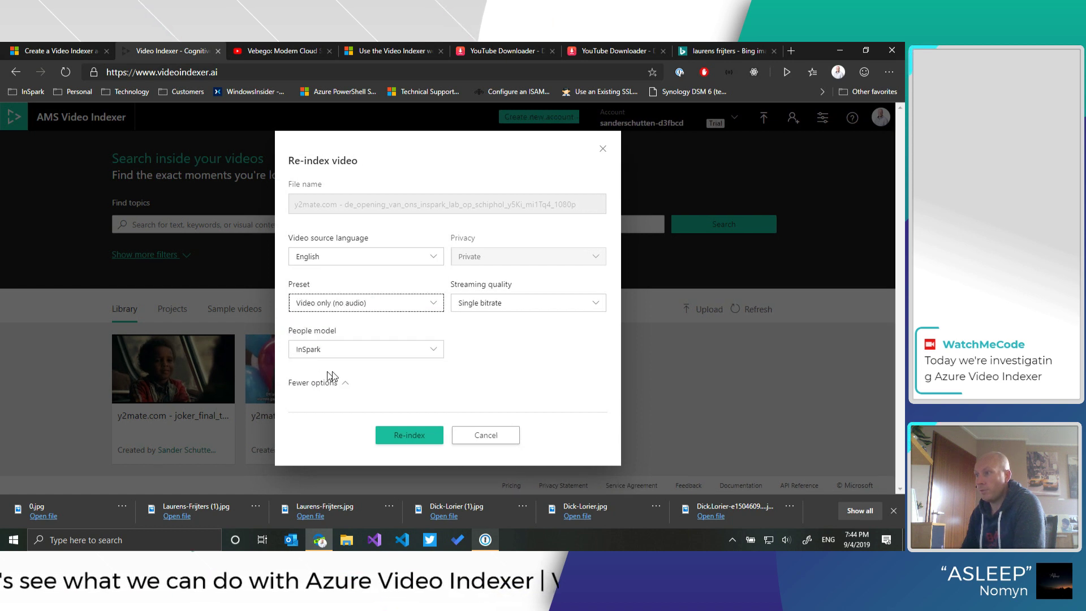
{"action": "left_click", "coordinate": [412, 438]}
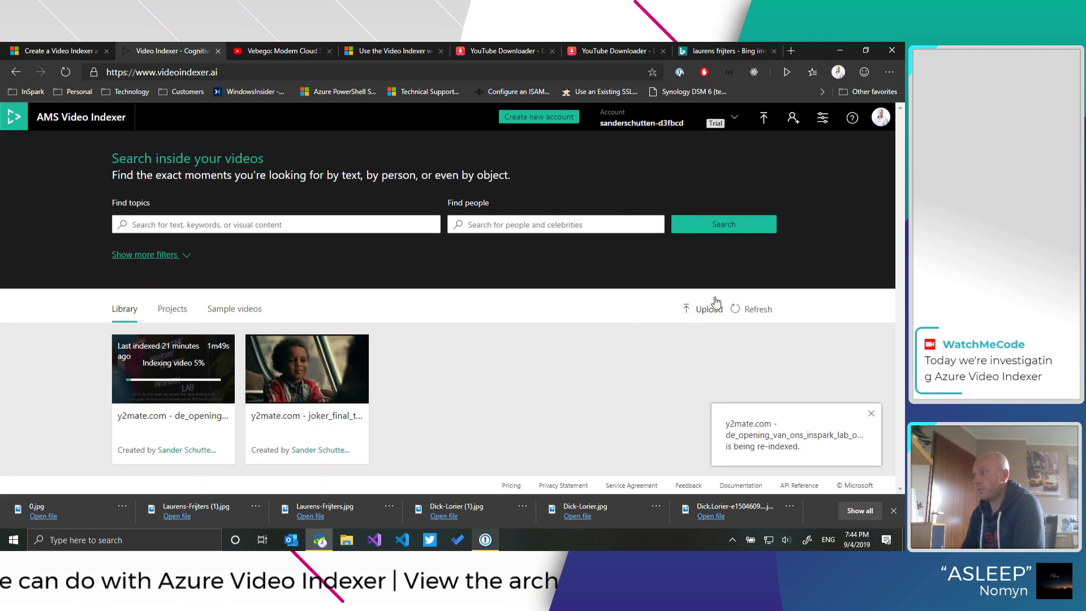
Close the y2mate ad tab, download dialog and Bing tab, then return to Video Indexer
{"action": "left_click", "coordinate": [617, 50]}
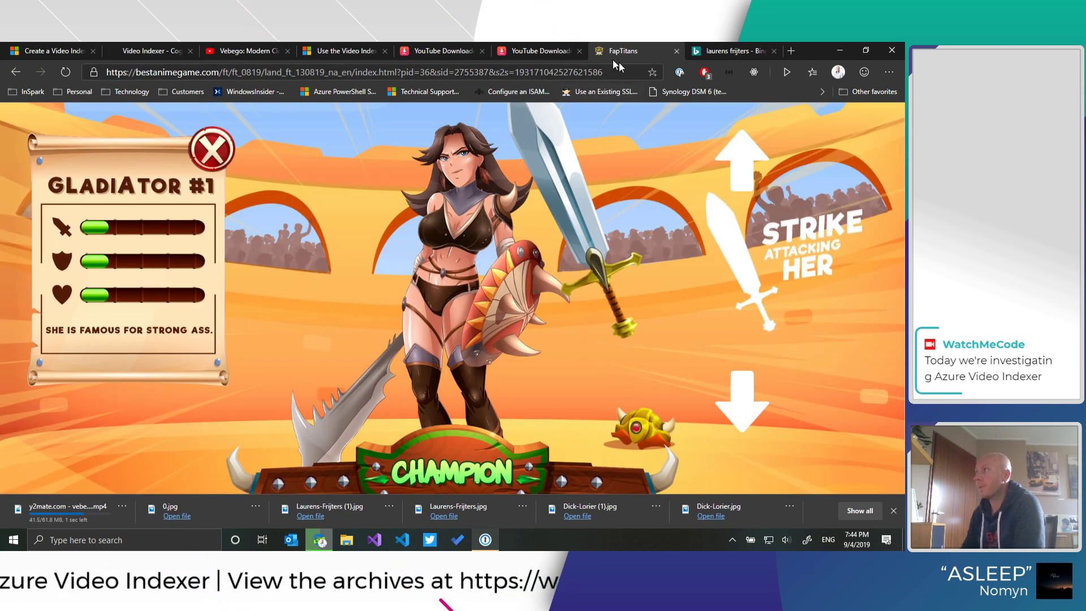
{"action": "left_click", "coordinate": [677, 51]}
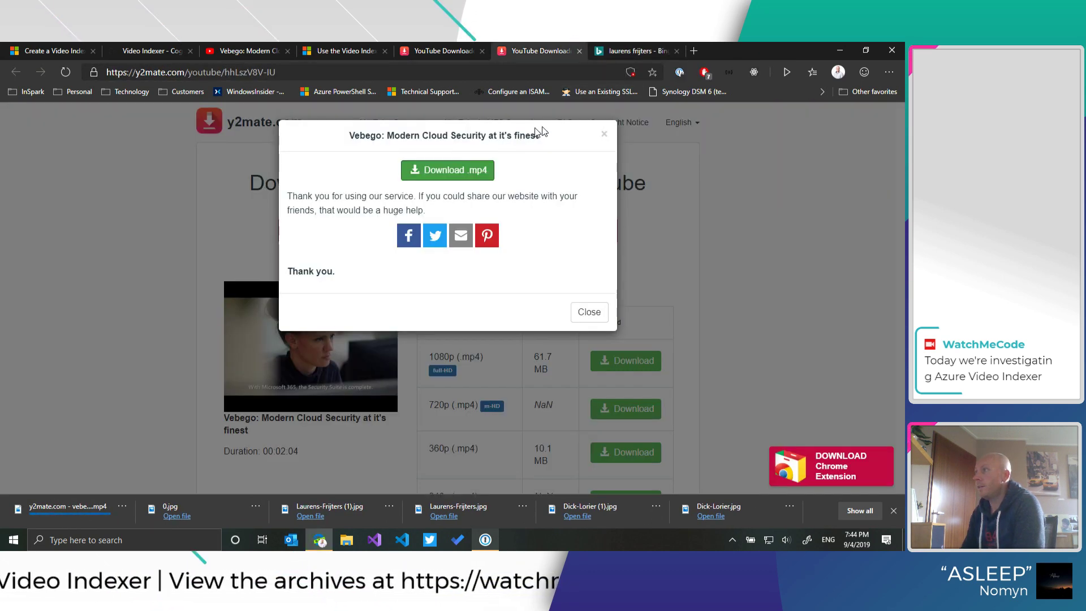
{"action": "left_click", "coordinate": [604, 134]}
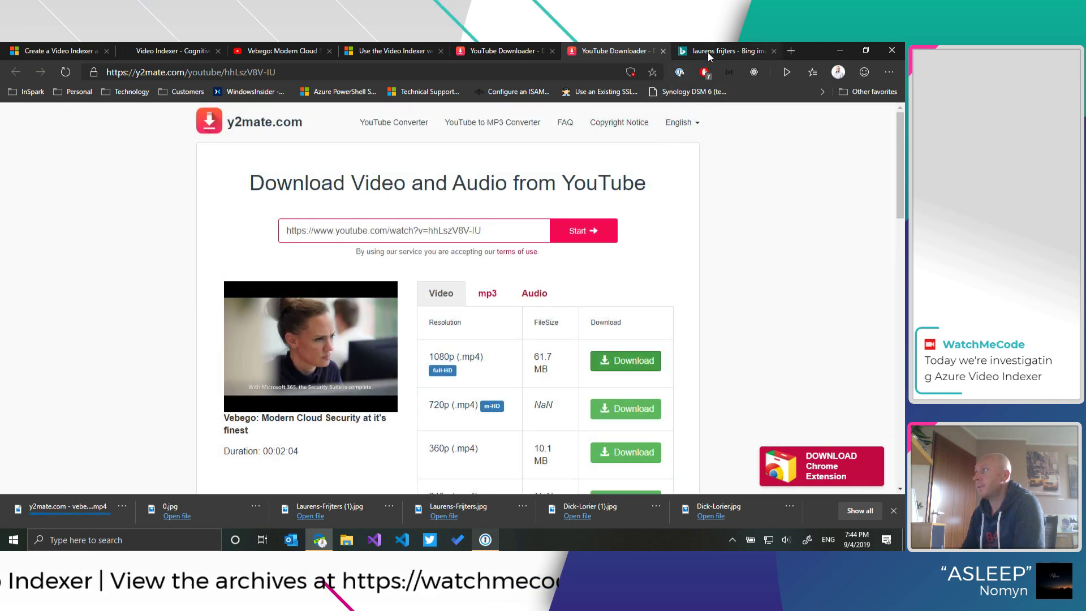
{"action": "middle_click", "coordinate": [707, 52]}
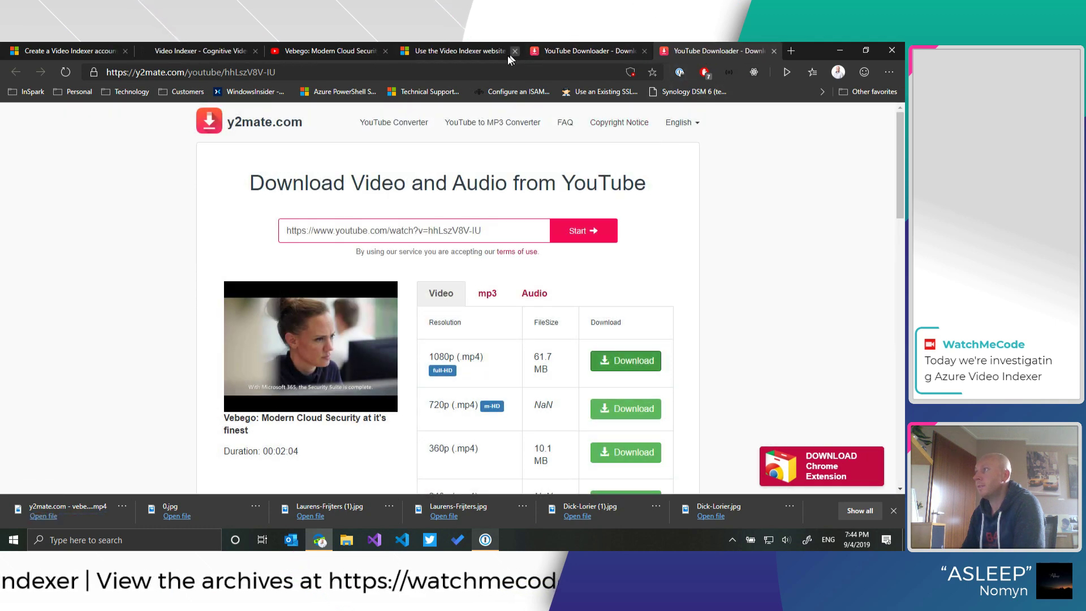
{"action": "left_click", "coordinate": [189, 52]}
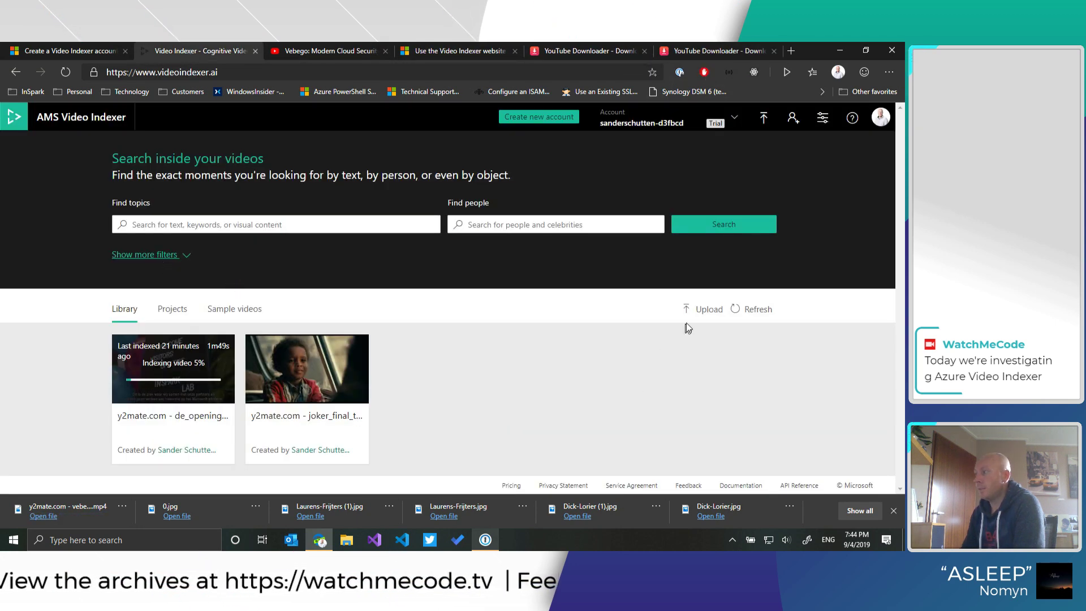
Choose the downloaded Vebego mp4 from the Downloads folder as the file to upload
{"action": "left_click", "coordinate": [687, 311]}
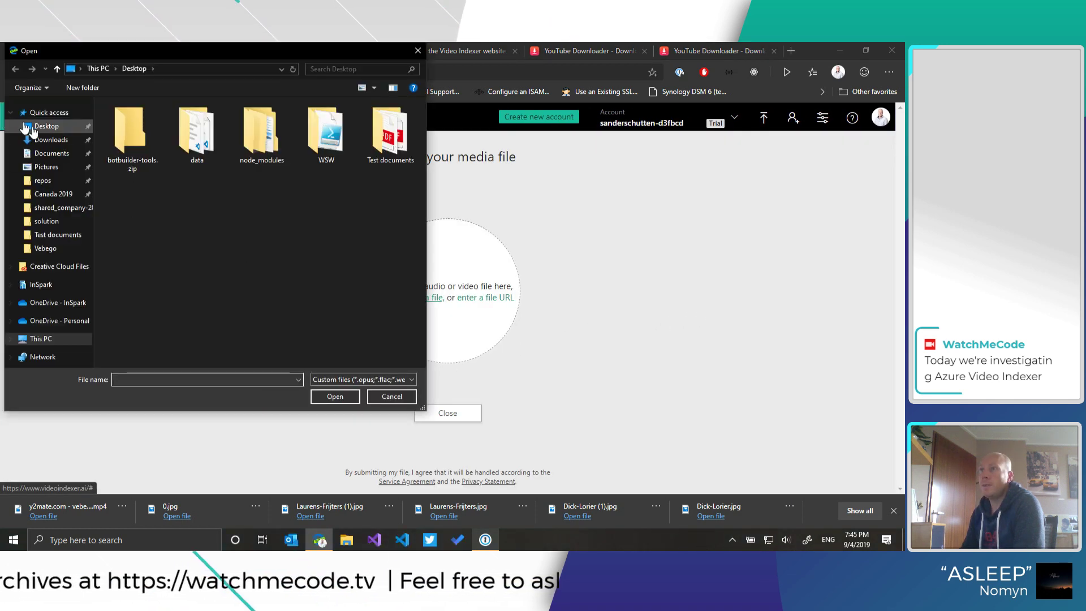
{"action": "left_click", "coordinate": [52, 140]}
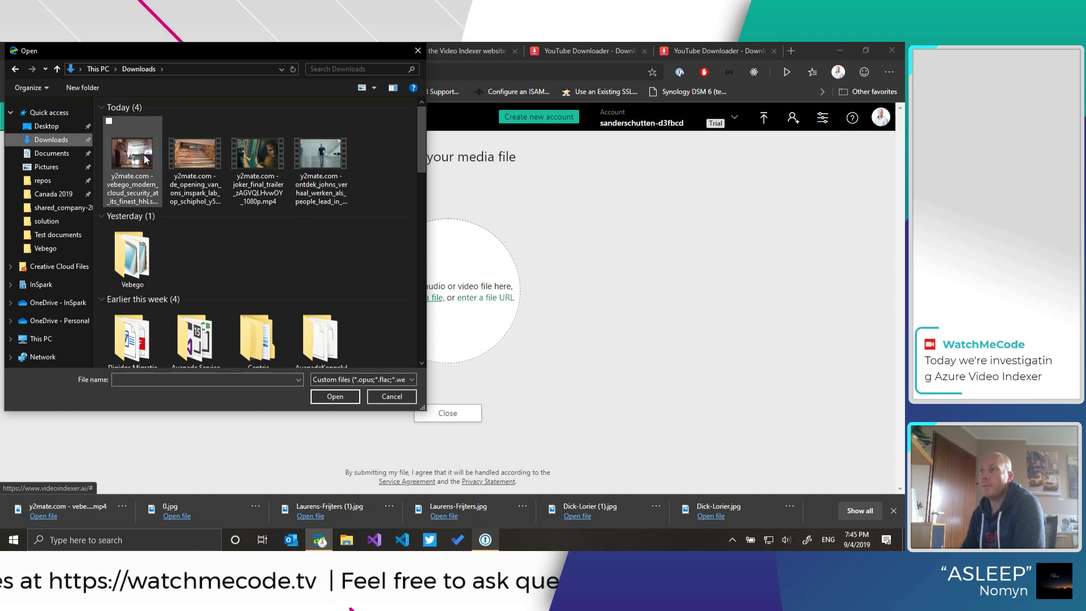
{"action": "left_click", "coordinate": [148, 159]}
{"action": "left_click", "coordinate": [333, 397]}
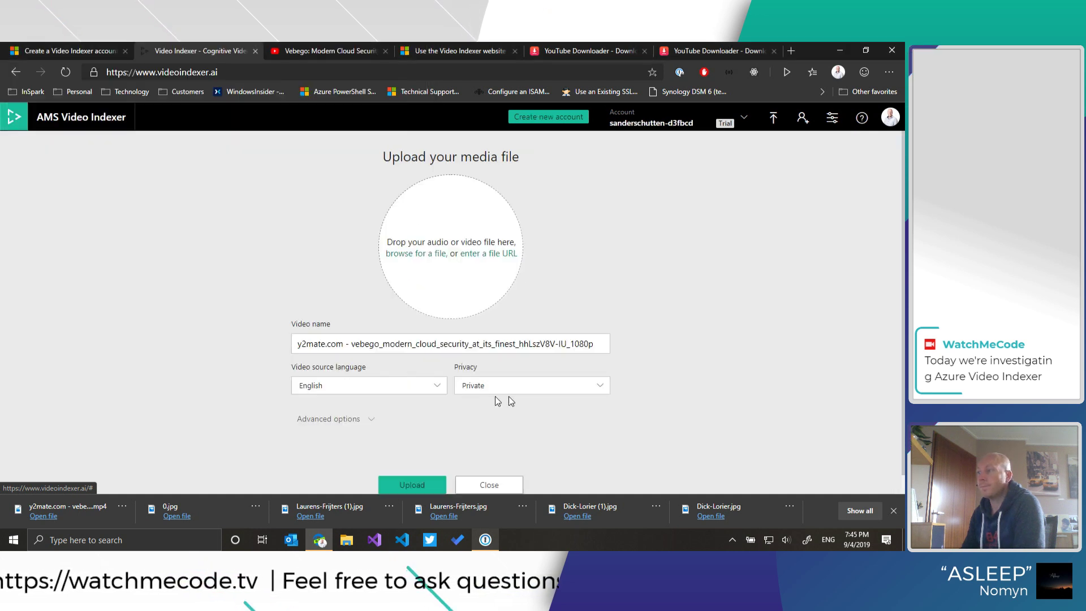
Set the people model to InSpark under Advanced options and start the upload
{"action": "left_click", "coordinate": [348, 419]}
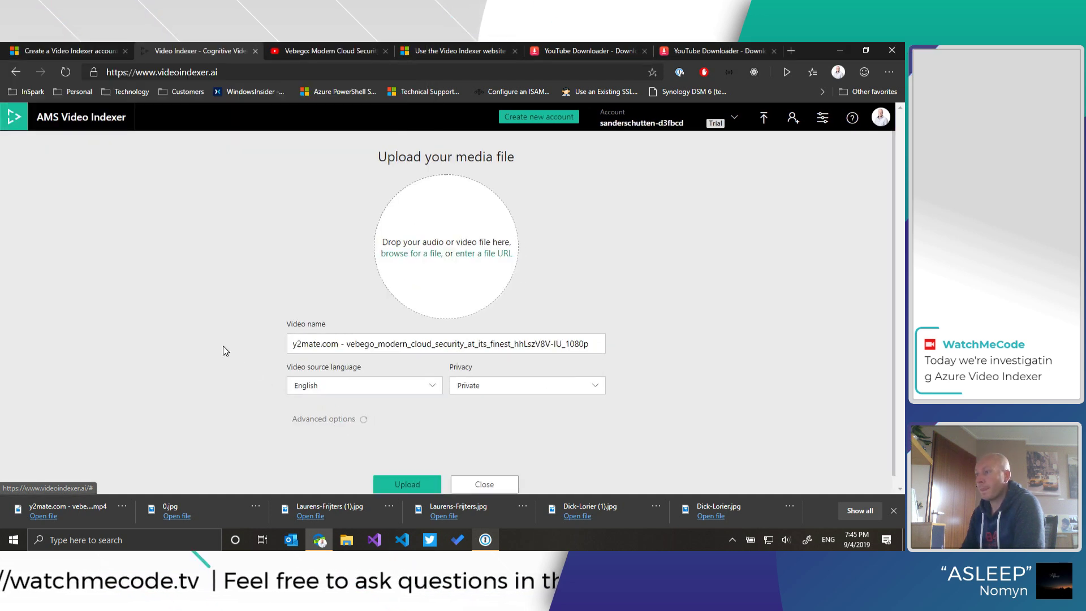
{"action": "left_click", "coordinate": [336, 456]}
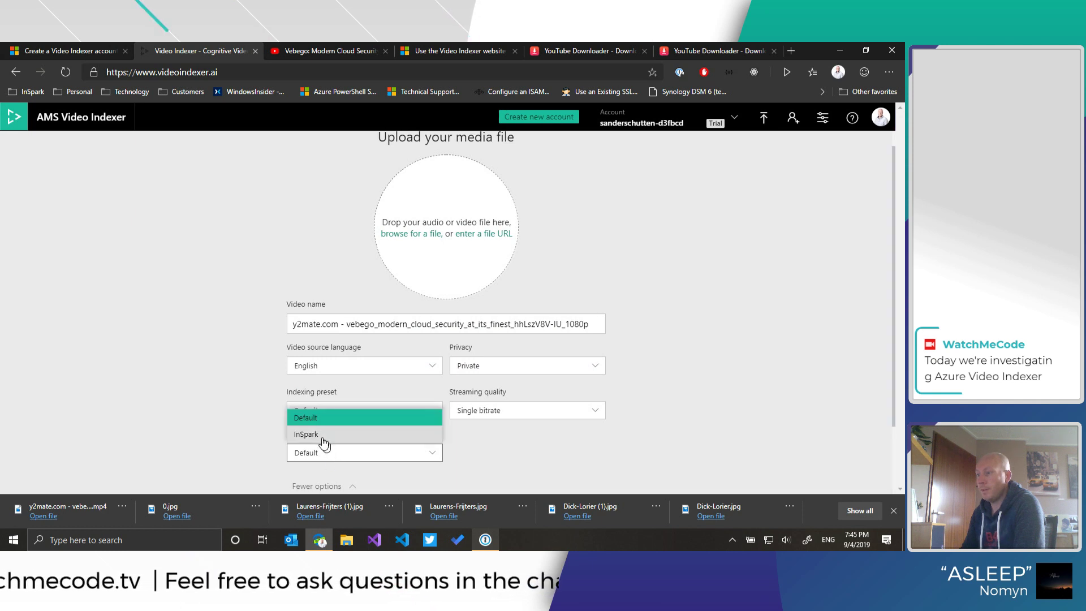
{"action": "left_click", "coordinate": [320, 436]}
{"action": "scroll", "coordinate": [252, 388], "scroll_direction": "down", "scroll_amount": 2}
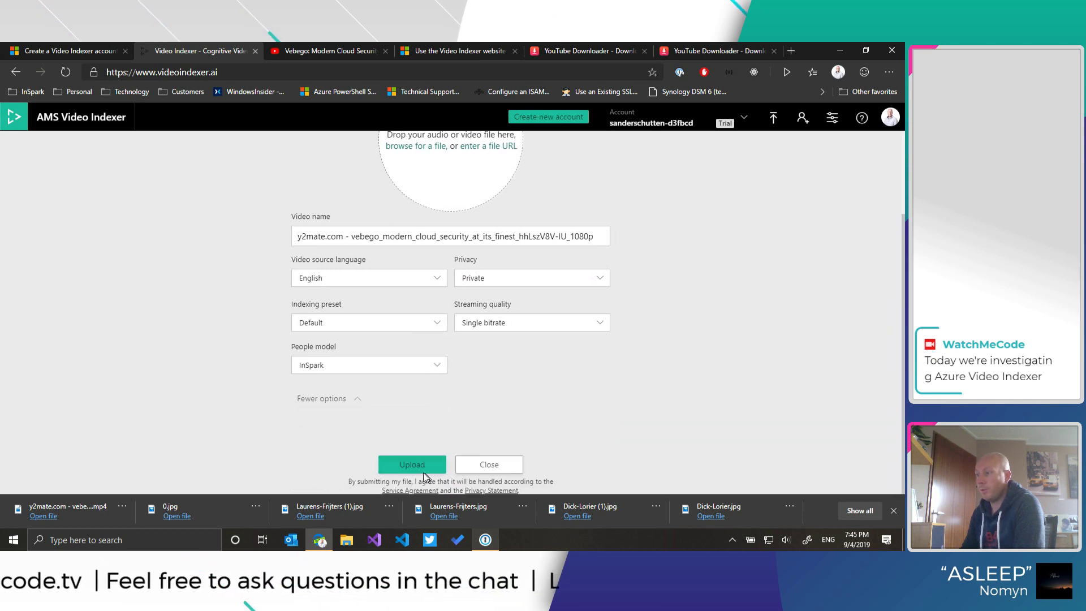
{"action": "left_click", "coordinate": [408, 468]}
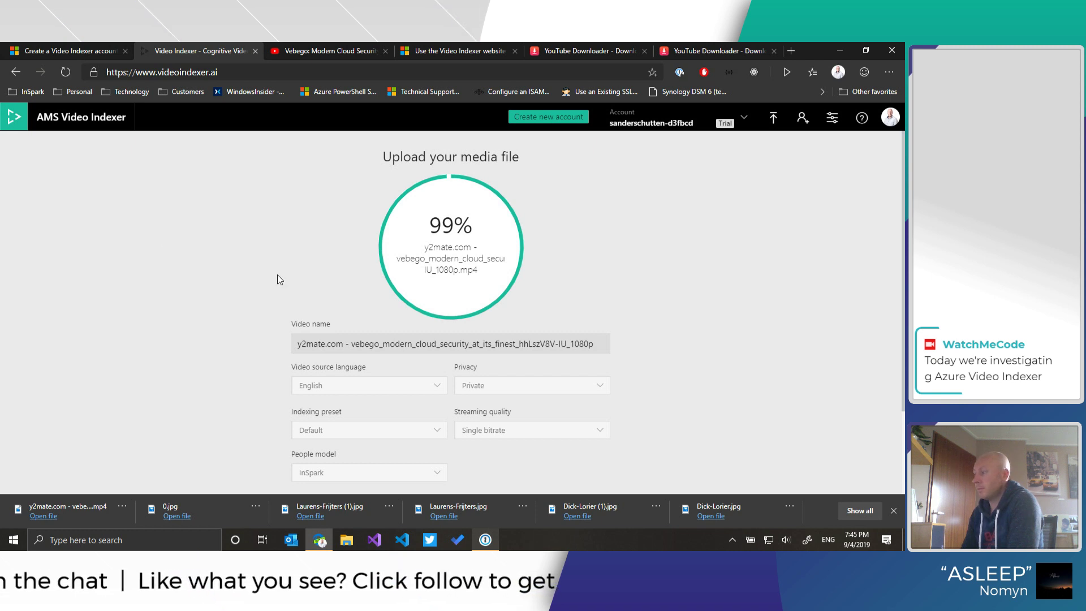
{"action": "left_click", "coordinate": [894, 511]}
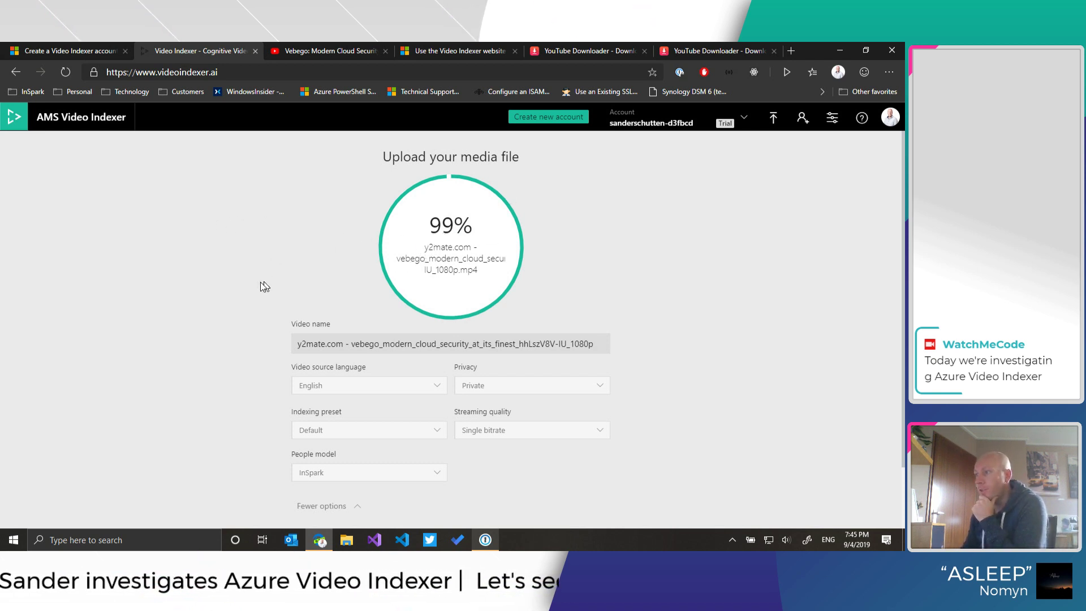
Run the Vebego upload in the background and return to the library
{"action": "scroll", "coordinate": [254, 282], "scroll_direction": "down", "scroll_amount": 2}
{"action": "left_click", "coordinate": [421, 498]}
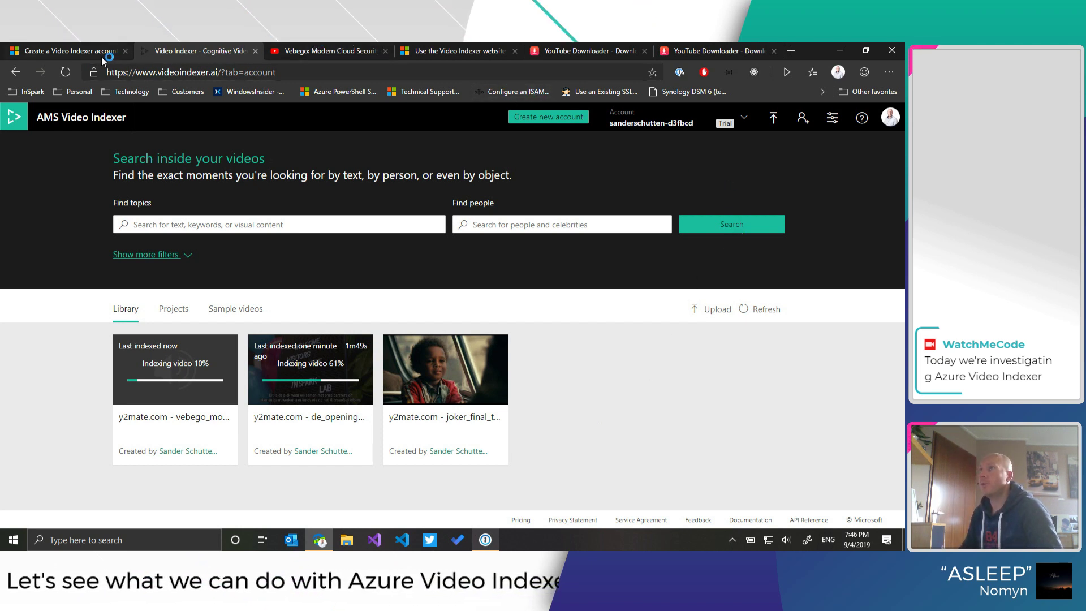
Skim the 'Upload and index your videos' docs article, then go back to the Video Indexer overview
{"action": "left_click", "coordinate": [62, 55]}
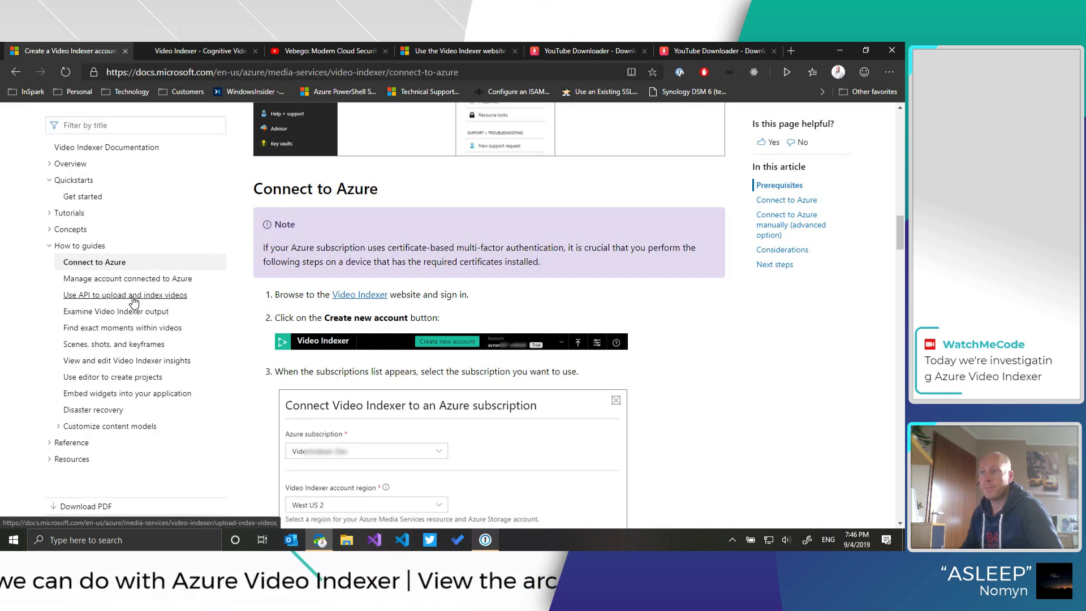
{"action": "left_click", "coordinate": [132, 299]}
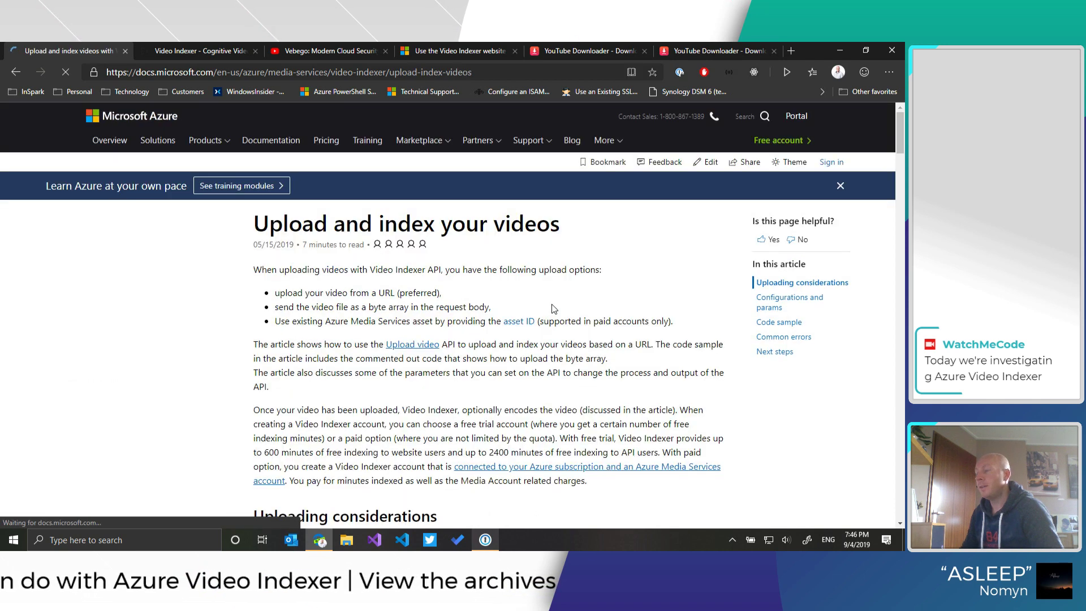
{"action": "scroll", "coordinate": [400, 320], "scroll_direction": "down", "scroll_amount": 1}
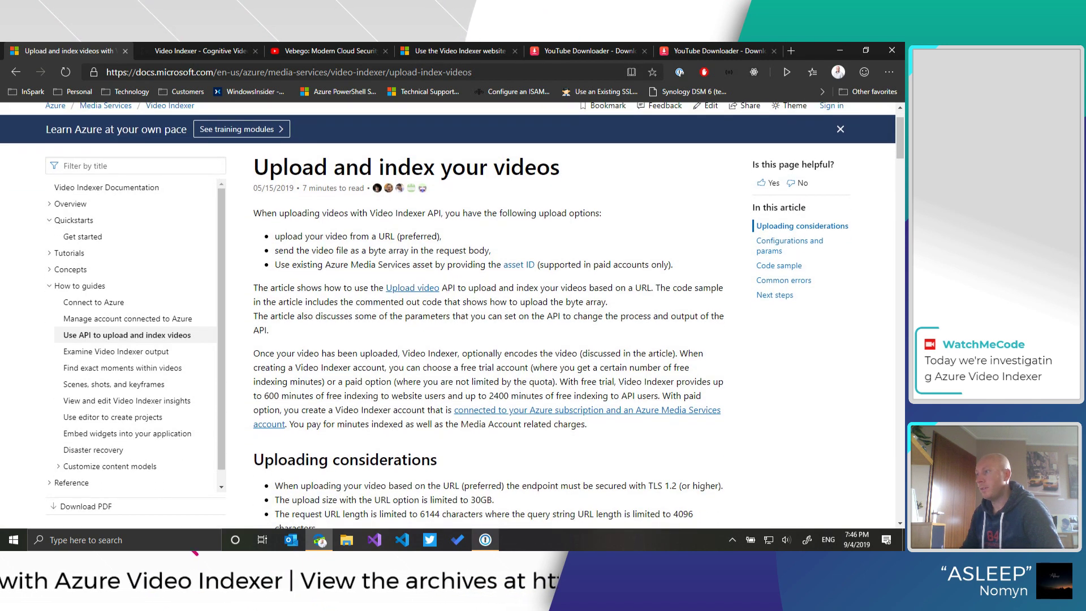
{"action": "scroll", "coordinate": [463, 327], "scroll_direction": "down", "scroll_amount": 3}
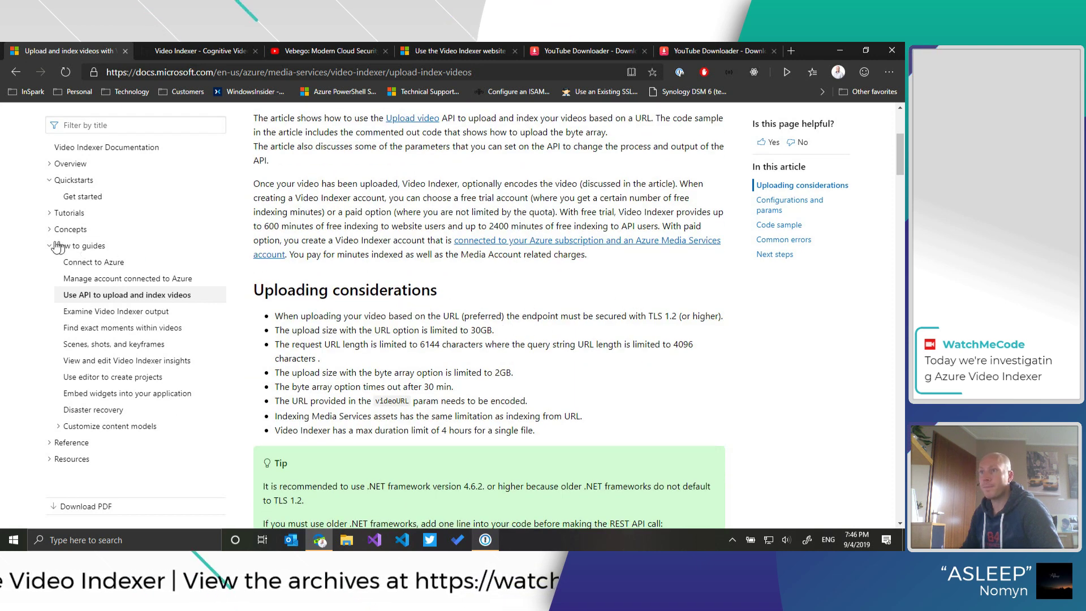
{"action": "left_click", "coordinate": [16, 72]}
{"action": "left_click", "coordinate": [16, 71]}
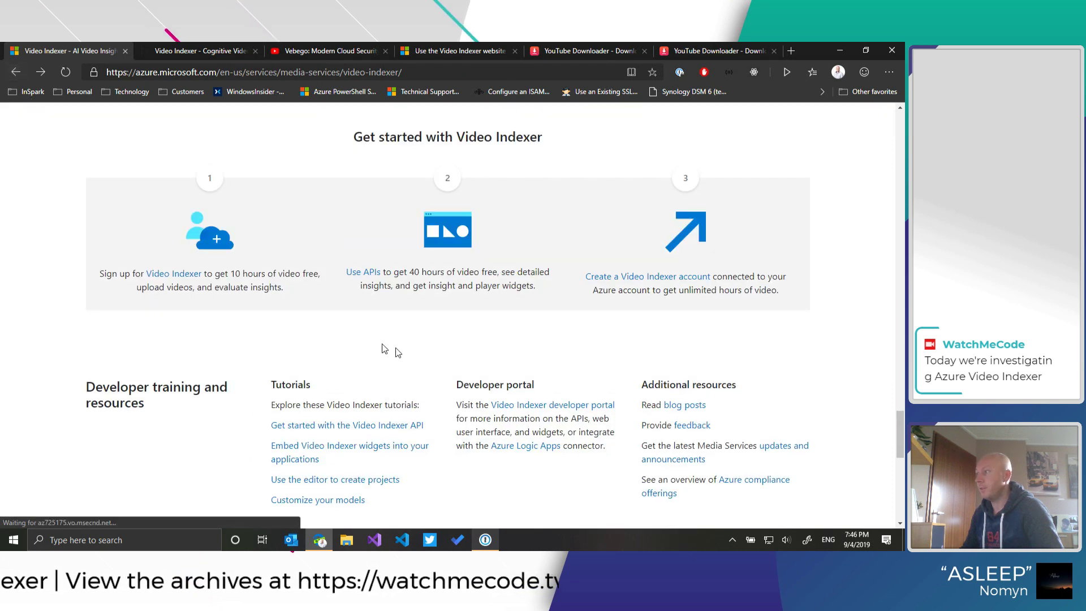
Open the Operations API reference and scroll through the Cancel Project Render Operation responses
{"action": "left_click", "coordinate": [358, 277]}
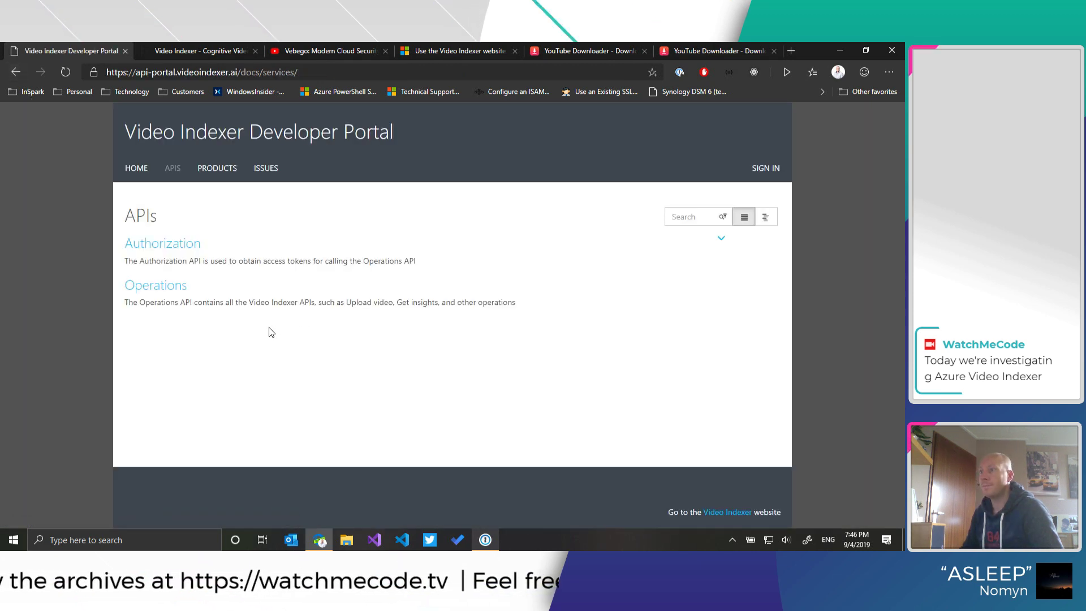
{"action": "left_click", "coordinate": [161, 286]}
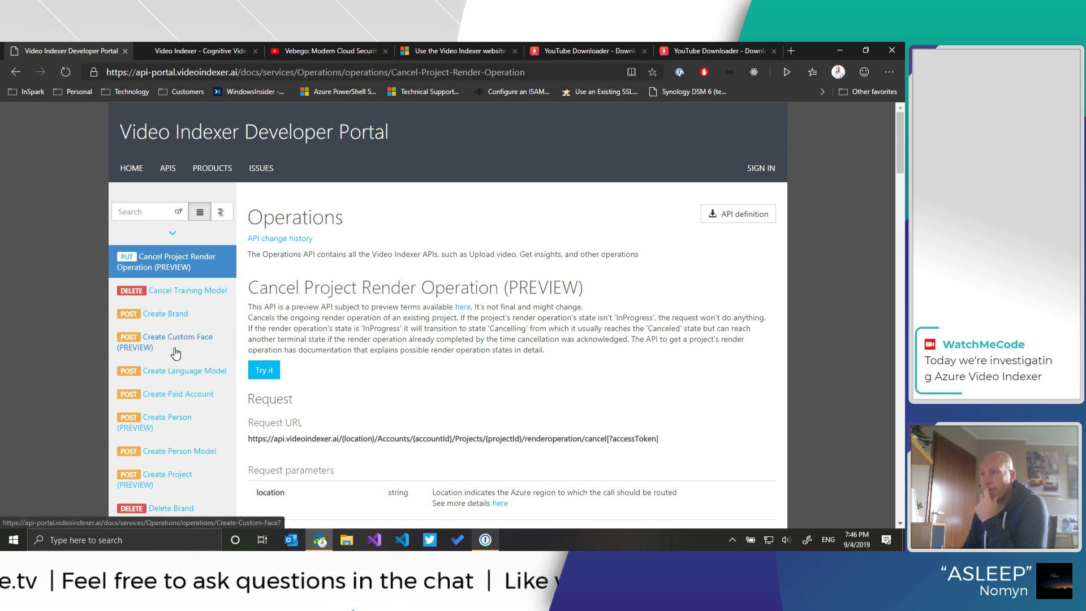
{"action": "scroll", "coordinate": [118, 345], "scroll_direction": "down", "scroll_amount": 1}
{"action": "scroll", "coordinate": [203, 388], "scroll_direction": "down", "scroll_amount": 7}
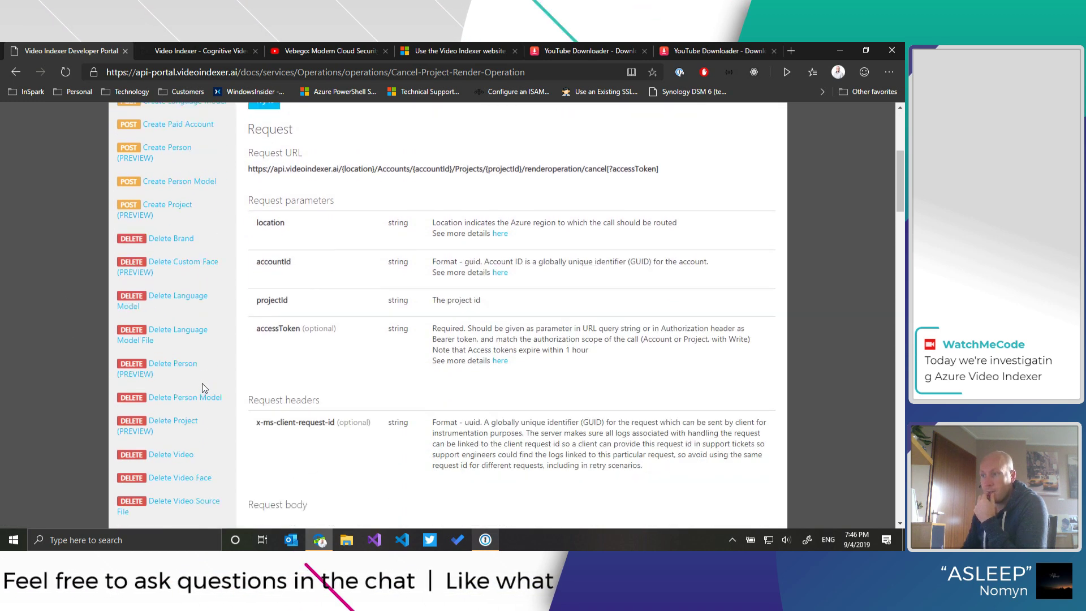
{"action": "scroll", "coordinate": [205, 388], "scroll_direction": "down", "scroll_amount": 1}
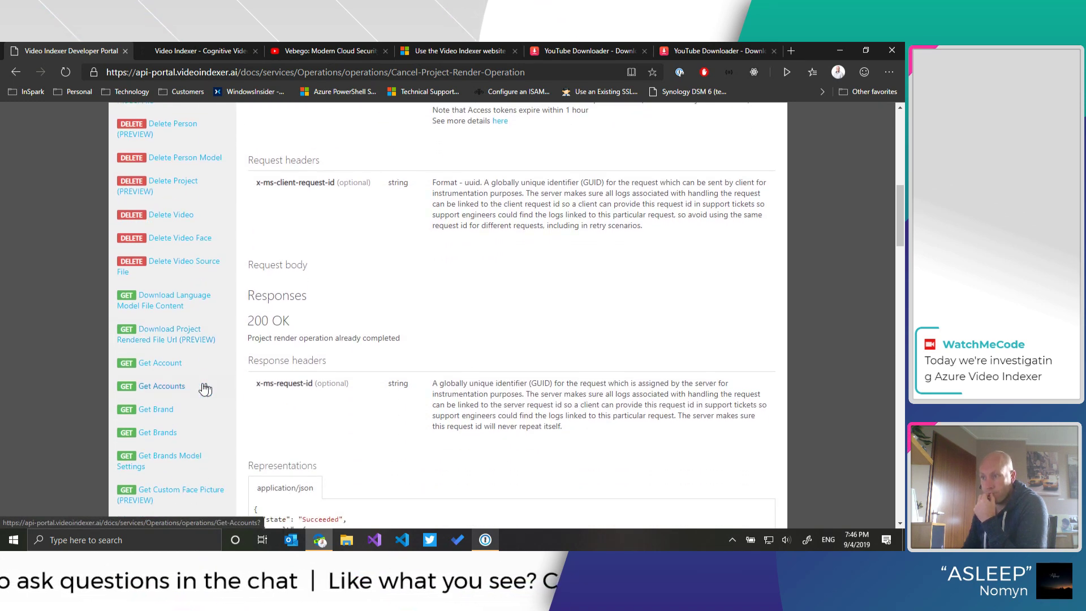
{"action": "scroll", "coordinate": [204, 388], "scroll_direction": "down", "scroll_amount": 1}
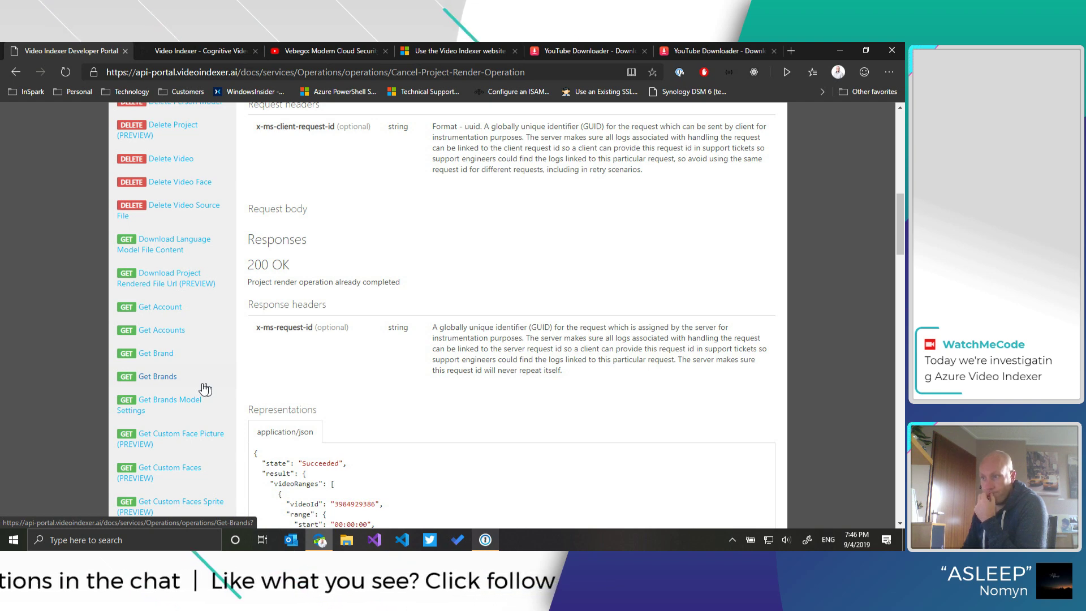
{"action": "scroll", "coordinate": [204, 388], "scroll_direction": "down", "scroll_amount": 6}
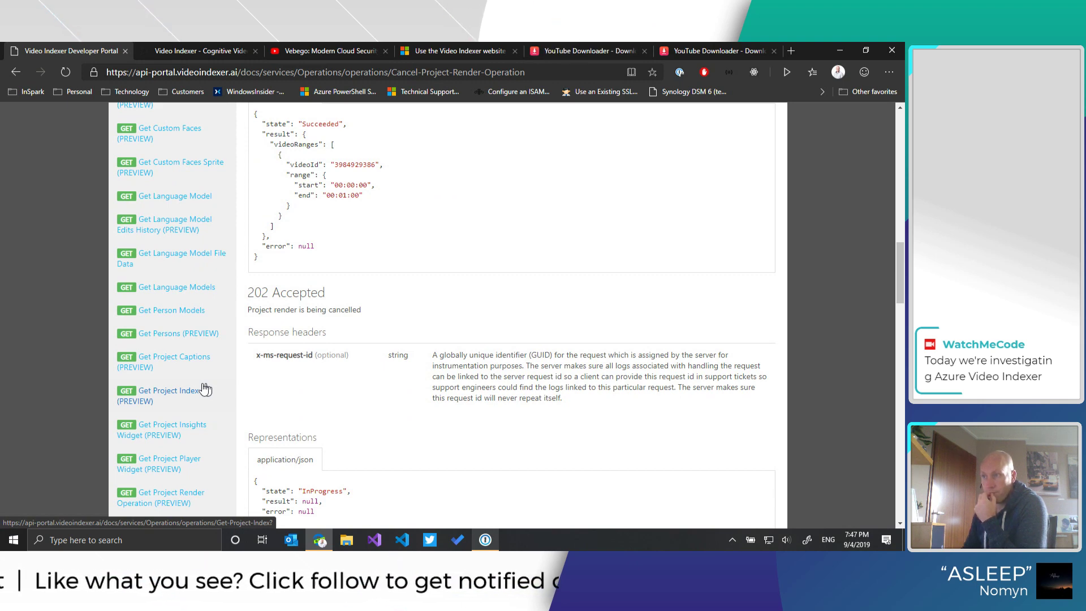
{"action": "scroll", "coordinate": [205, 388], "scroll_direction": "down", "scroll_amount": 4}
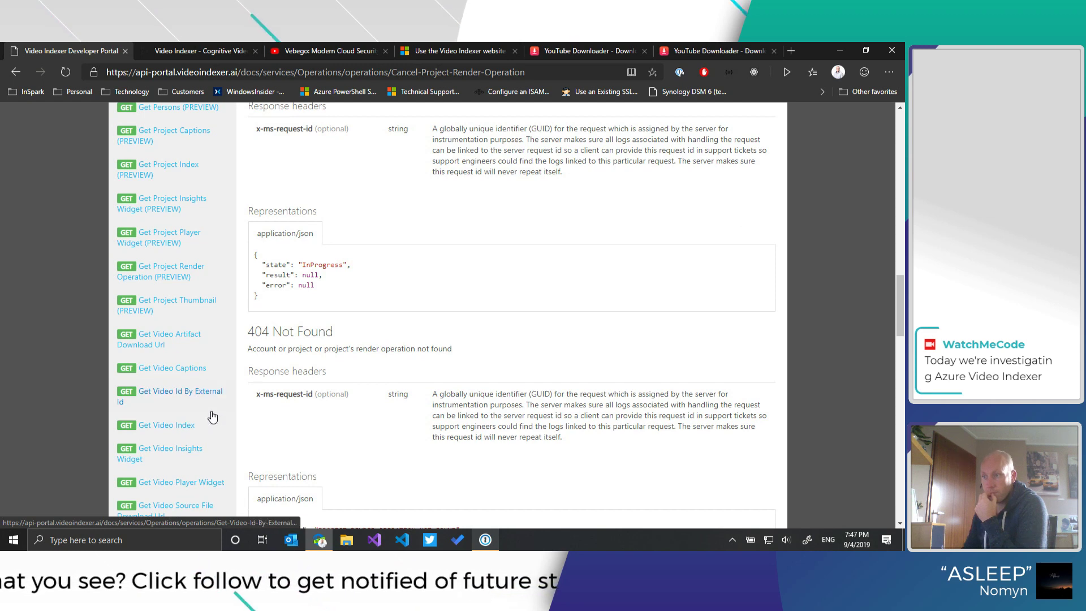
{"action": "scroll", "coordinate": [212, 417], "scroll_direction": "down", "scroll_amount": 3}
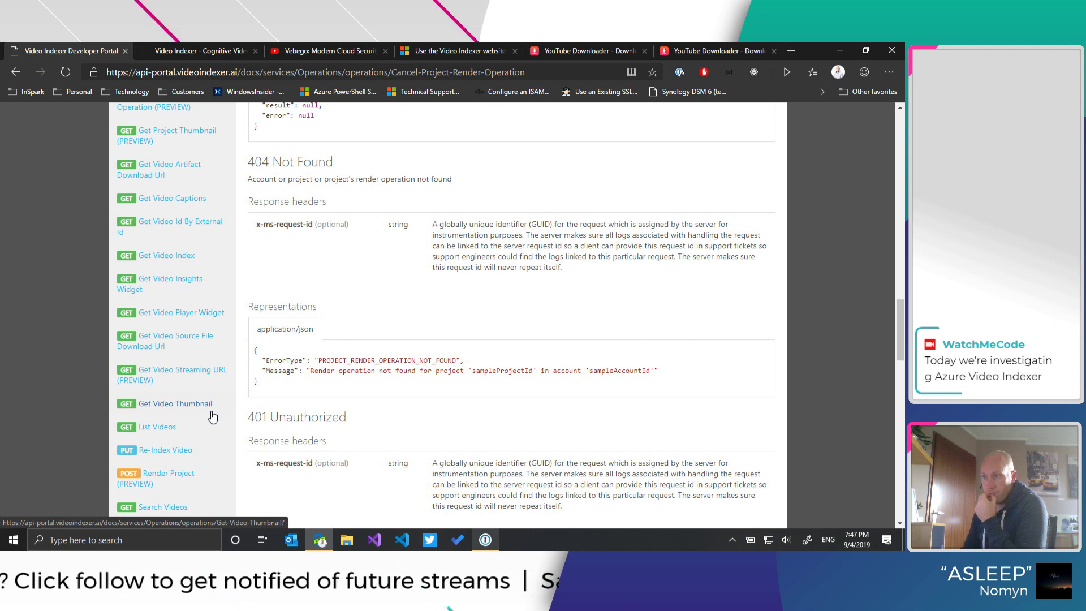
{"action": "scroll", "coordinate": [213, 417], "scroll_direction": "down", "scroll_amount": 2}
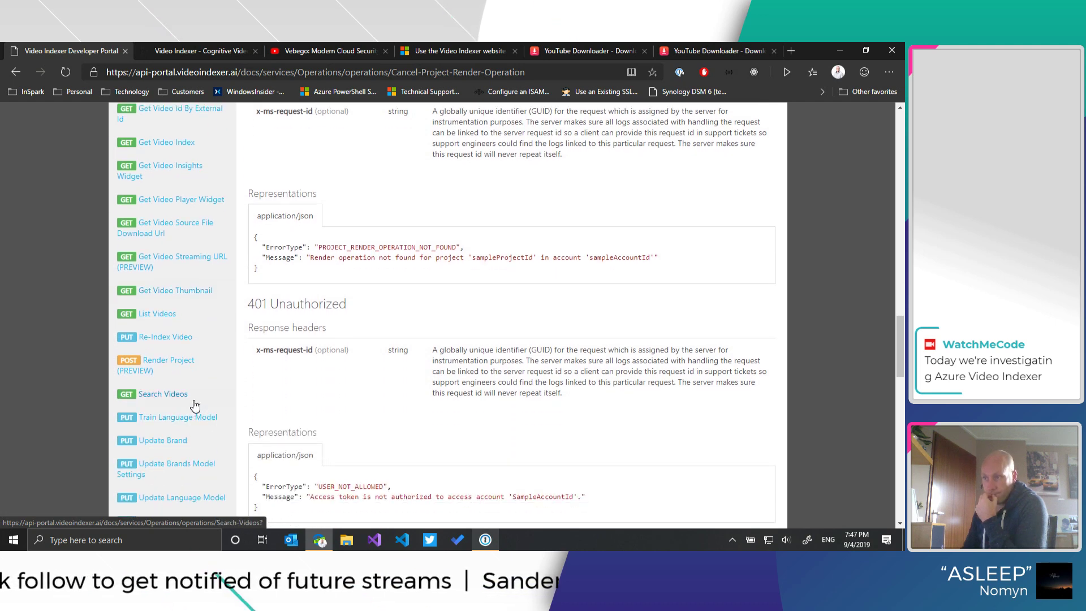
{"action": "scroll", "coordinate": [217, 390], "scroll_direction": "down", "scroll_amount": 1}
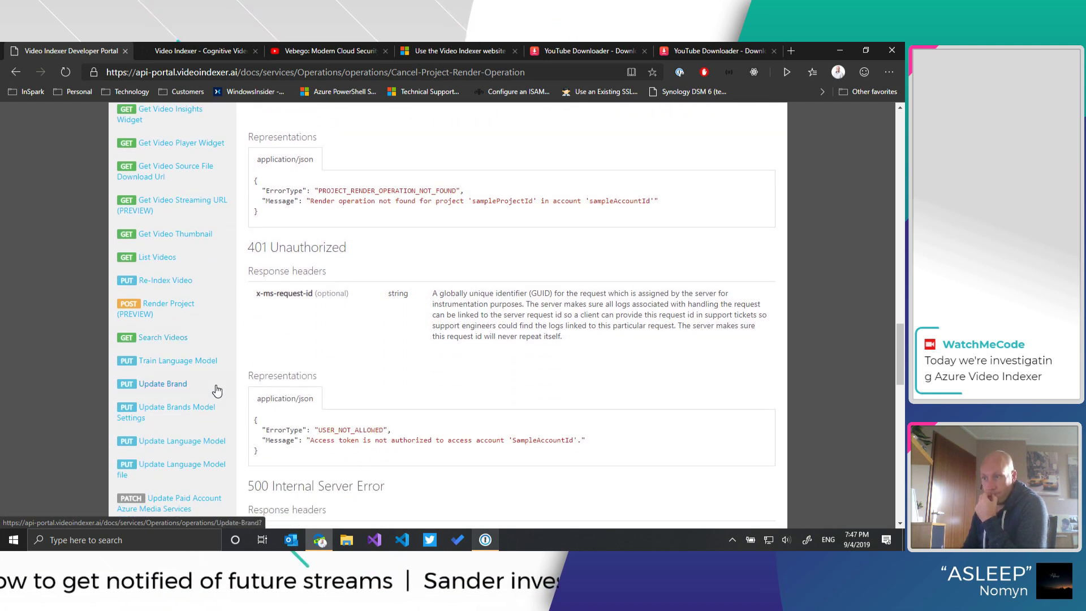
{"action": "scroll", "coordinate": [217, 390], "scroll_direction": "down", "scroll_amount": 2}
{"action": "scroll", "coordinate": [215, 399], "scroll_direction": "down", "scroll_amount": 4}
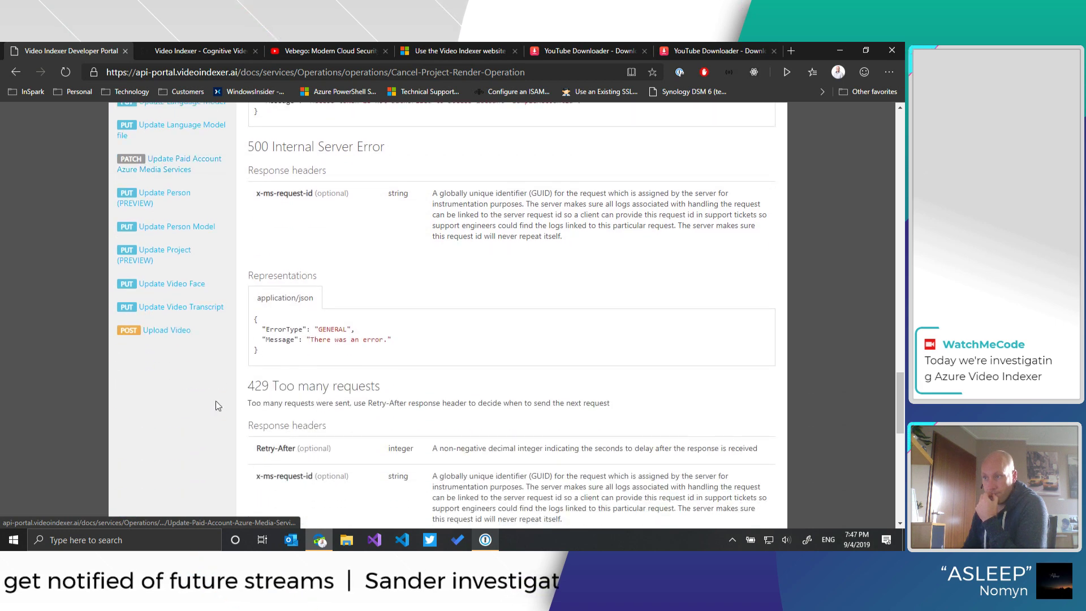
{"action": "scroll", "coordinate": [216, 400], "scroll_direction": "up", "scroll_amount": 6}
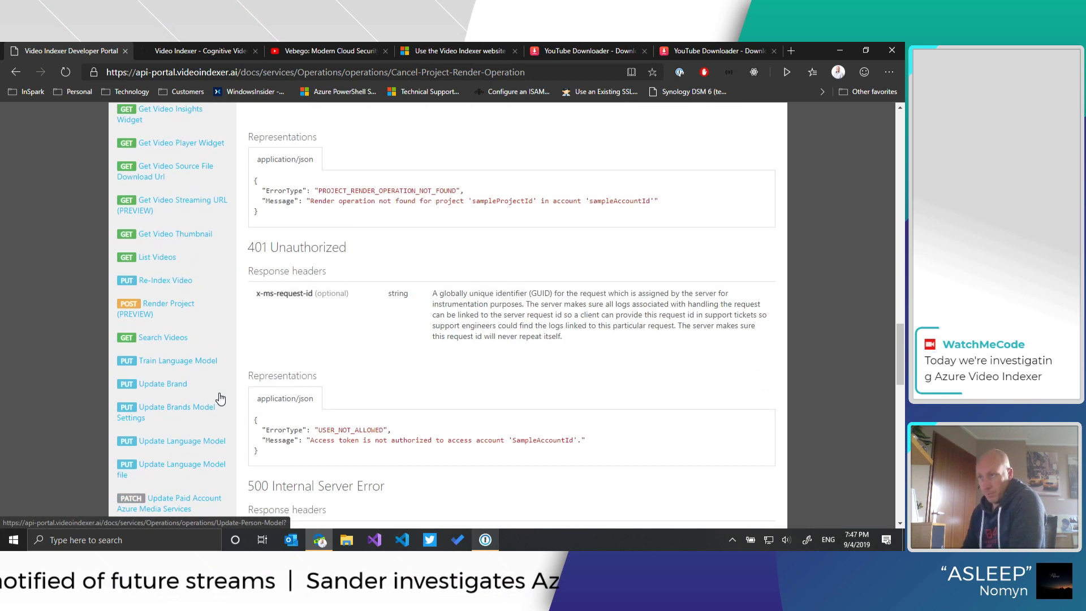
{"action": "scroll", "coordinate": [220, 399], "scroll_direction": "up", "scroll_amount": 2}
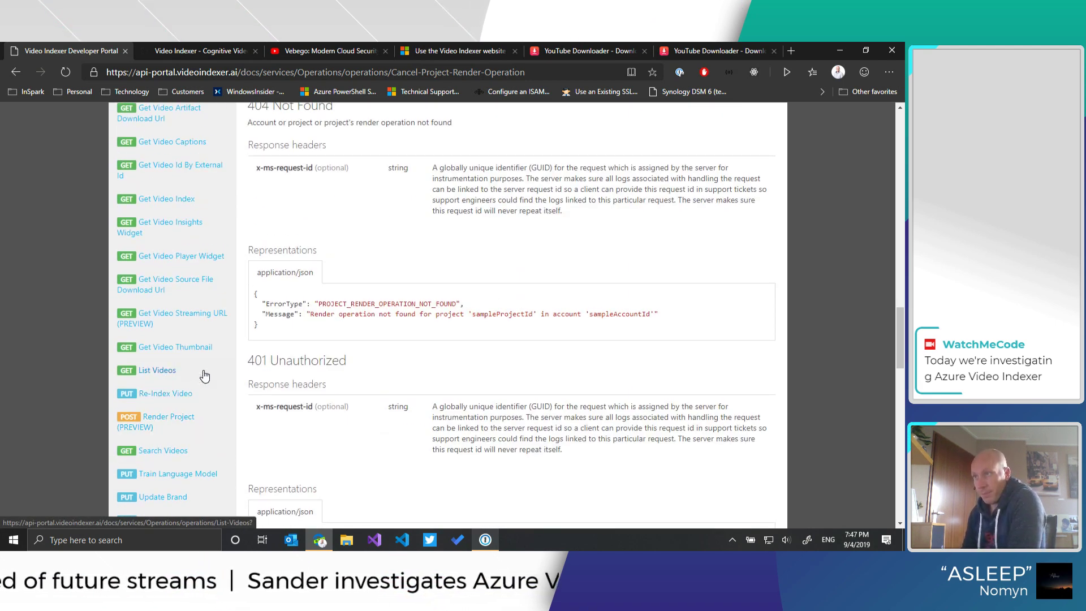
{"action": "scroll", "coordinate": [205, 377], "scroll_direction": "up", "scroll_amount": 4}
{"action": "scroll", "coordinate": [221, 294], "scroll_direction": "up", "scroll_amount": 3}
{"action": "scroll", "coordinate": [211, 334], "scroll_direction": "up", "scroll_amount": 3}
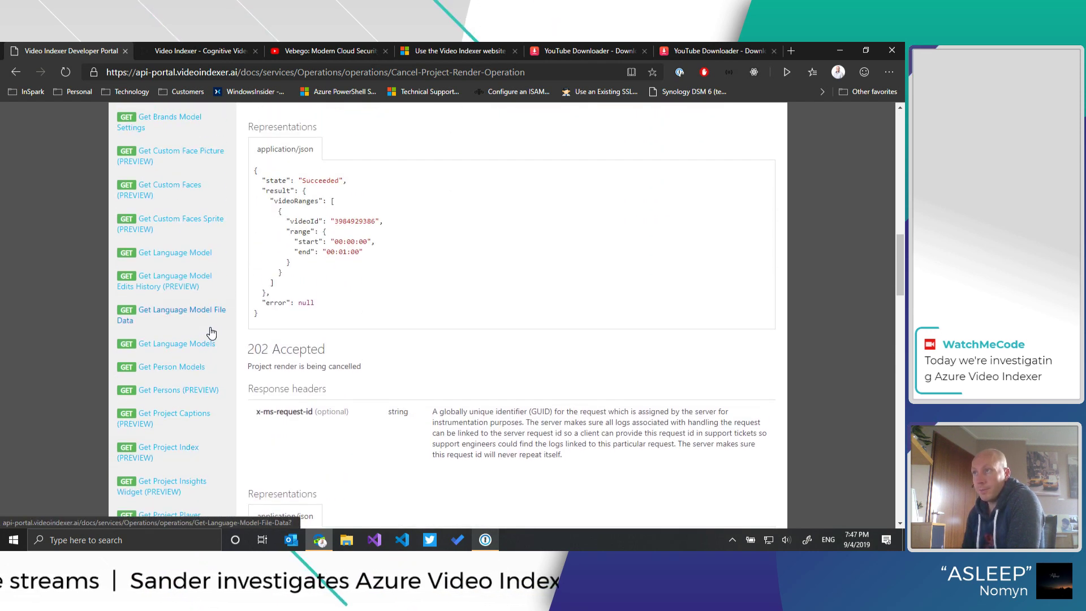
{"action": "scroll", "coordinate": [211, 334], "scroll_direction": "up", "scroll_amount": 3}
{"action": "scroll", "coordinate": [211, 334], "scroll_direction": "up", "scroll_amount": 1}
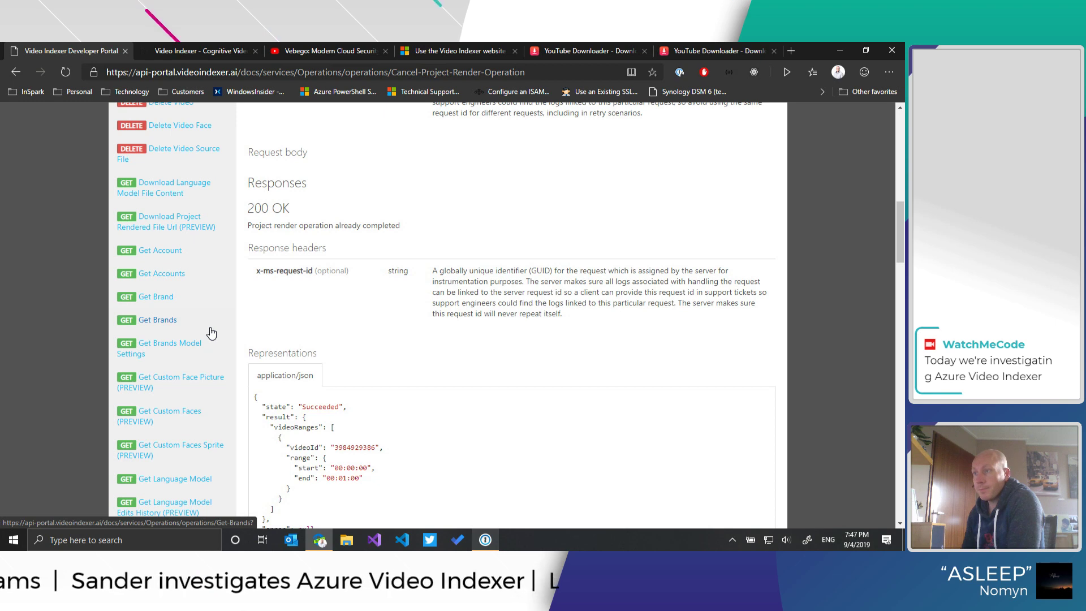
{"action": "scroll", "coordinate": [211, 334], "scroll_direction": "up", "scroll_amount": 10}
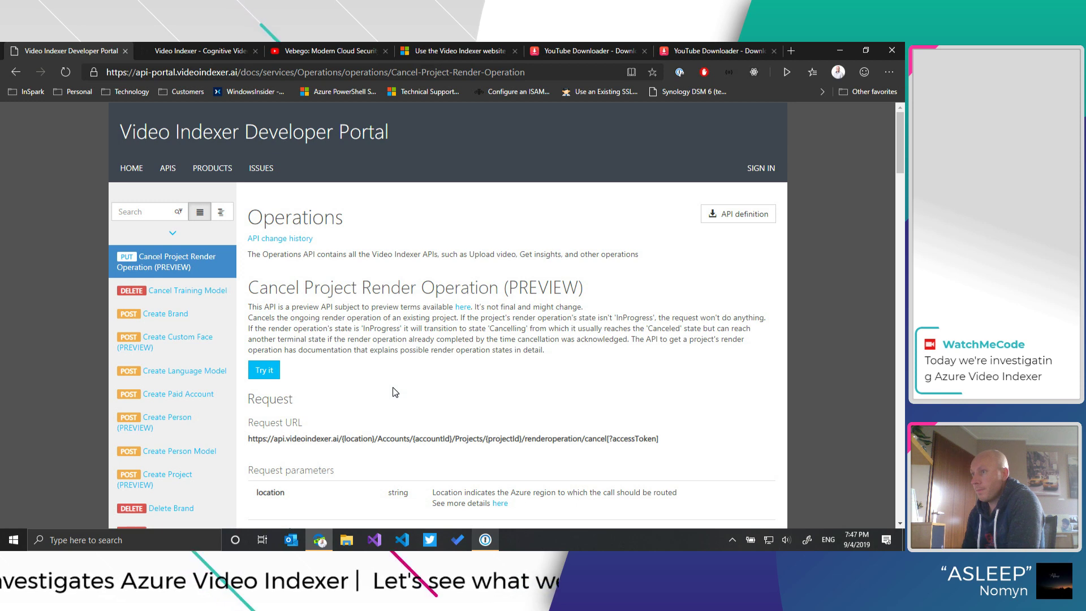
{"action": "scroll", "coordinate": [395, 392], "scroll_direction": "down", "scroll_amount": 8}
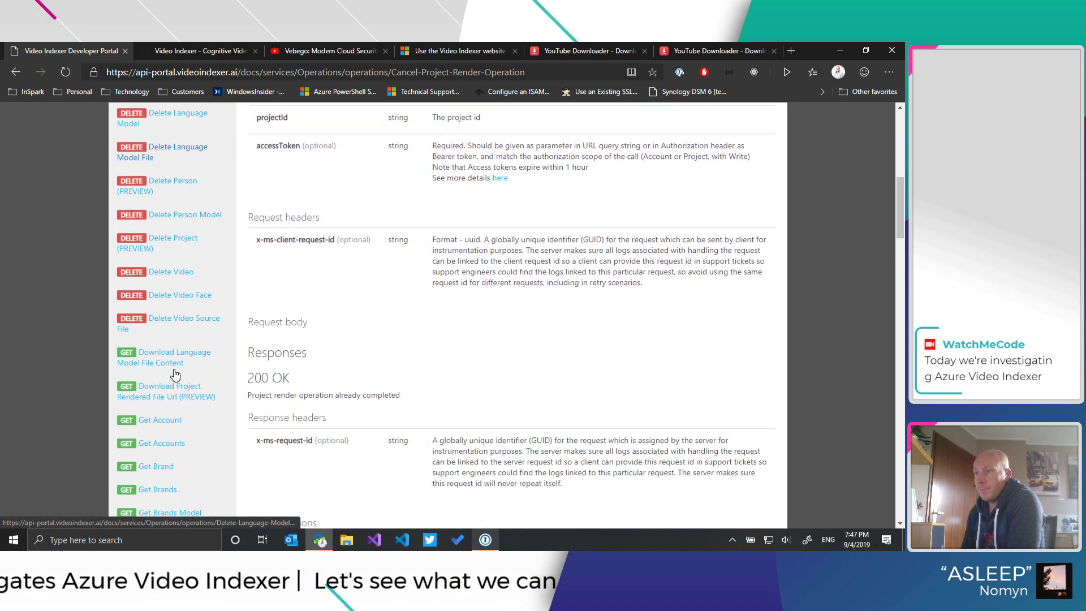
{"action": "scroll", "coordinate": [176, 373], "scroll_direction": "down", "scroll_amount": 1}
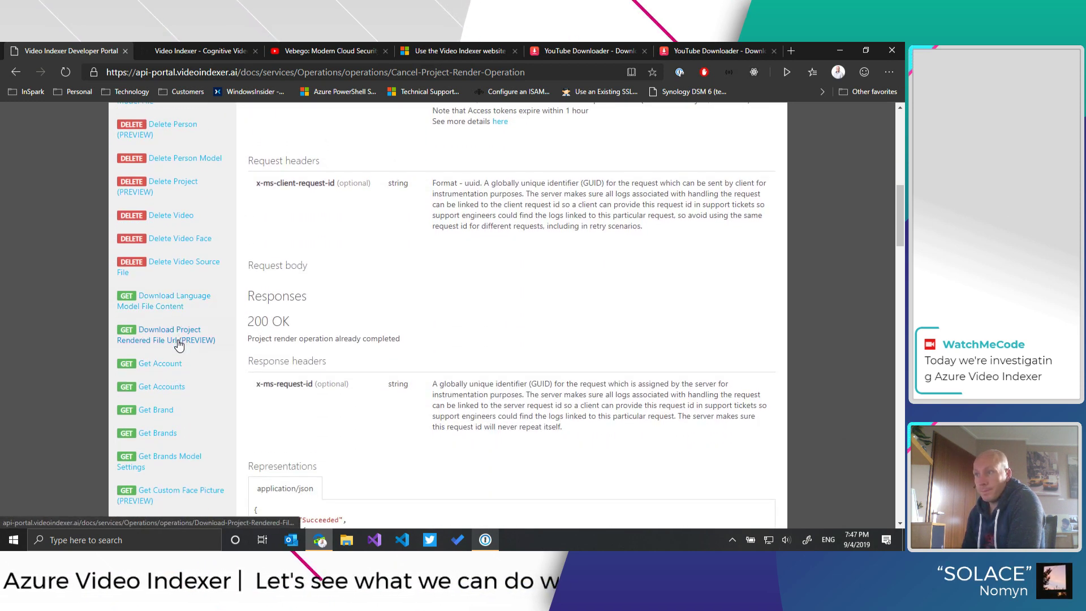
{"action": "scroll", "coordinate": [179, 343], "scroll_direction": "down", "scroll_amount": 2}
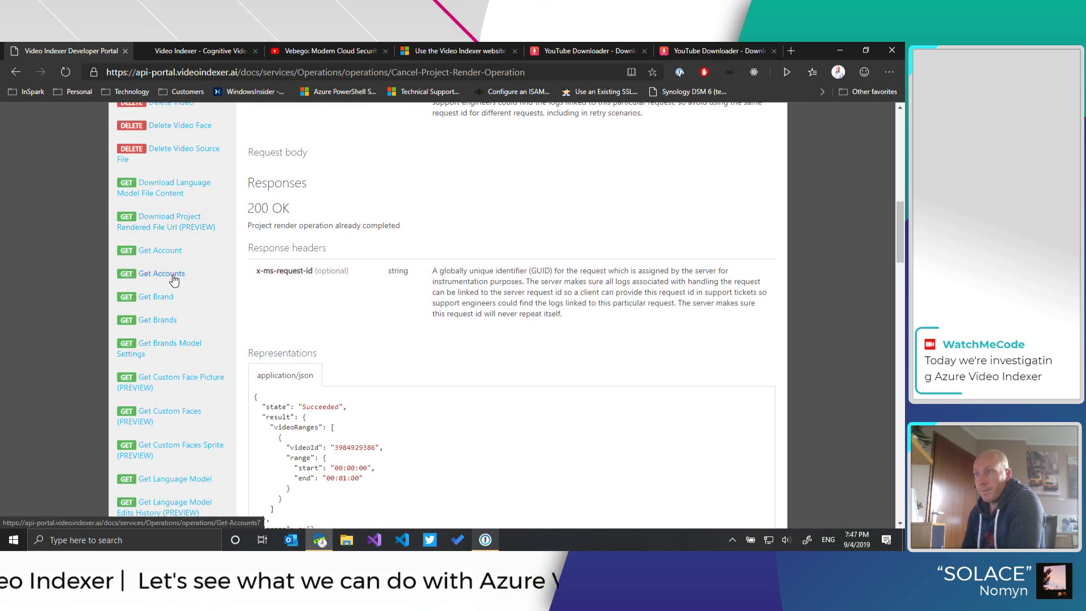
In the Get Accounts console, set location to westeurope and generateAccessTokens to true
{"action": "left_click", "coordinate": [172, 276]}
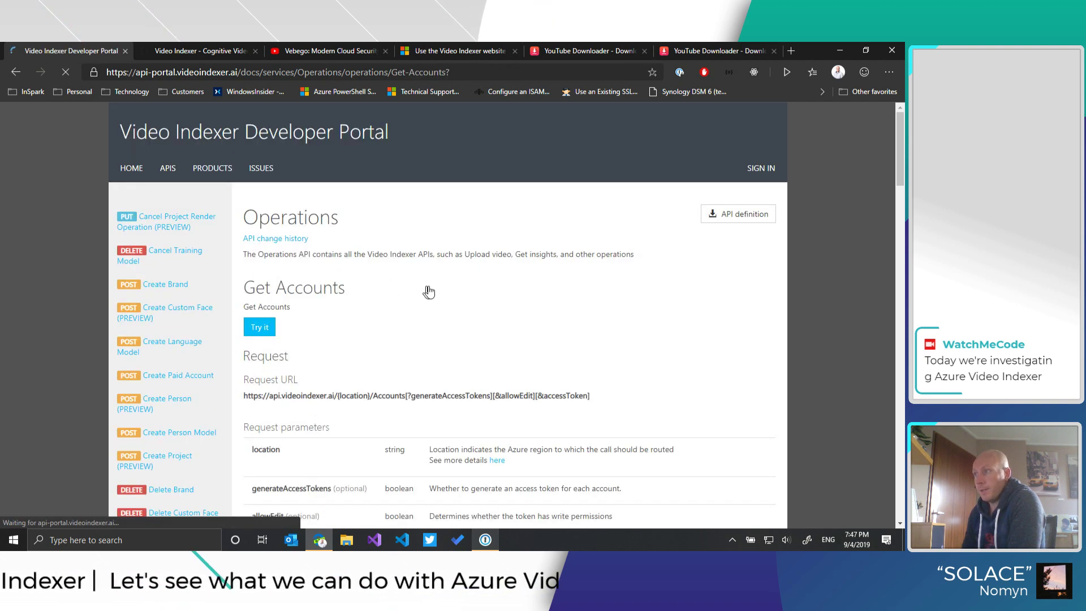
{"action": "left_click", "coordinate": [266, 328]}
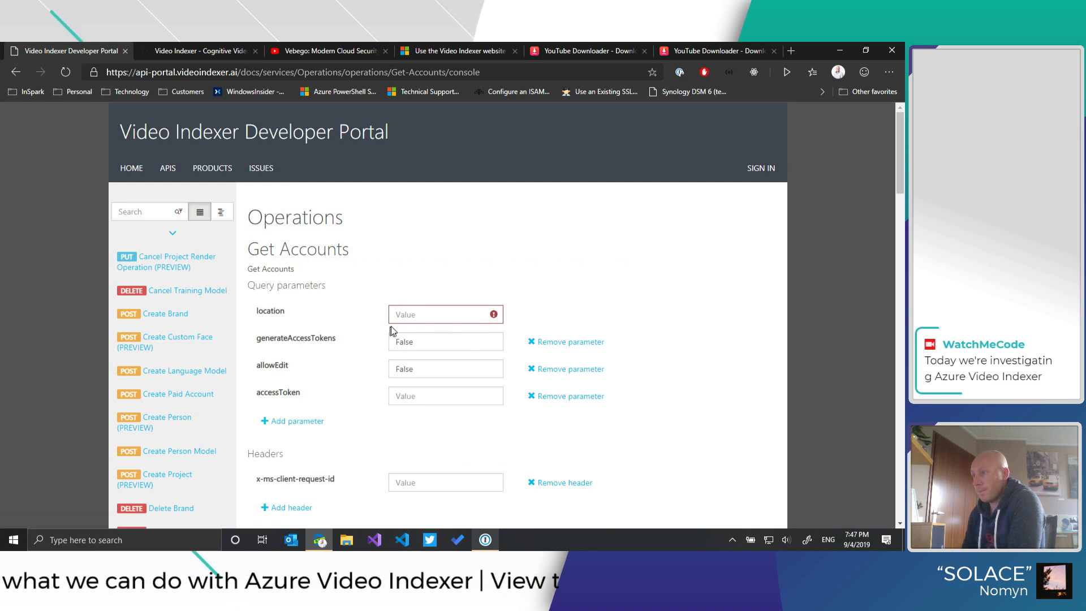
{"action": "left_click", "coordinate": [404, 314]}
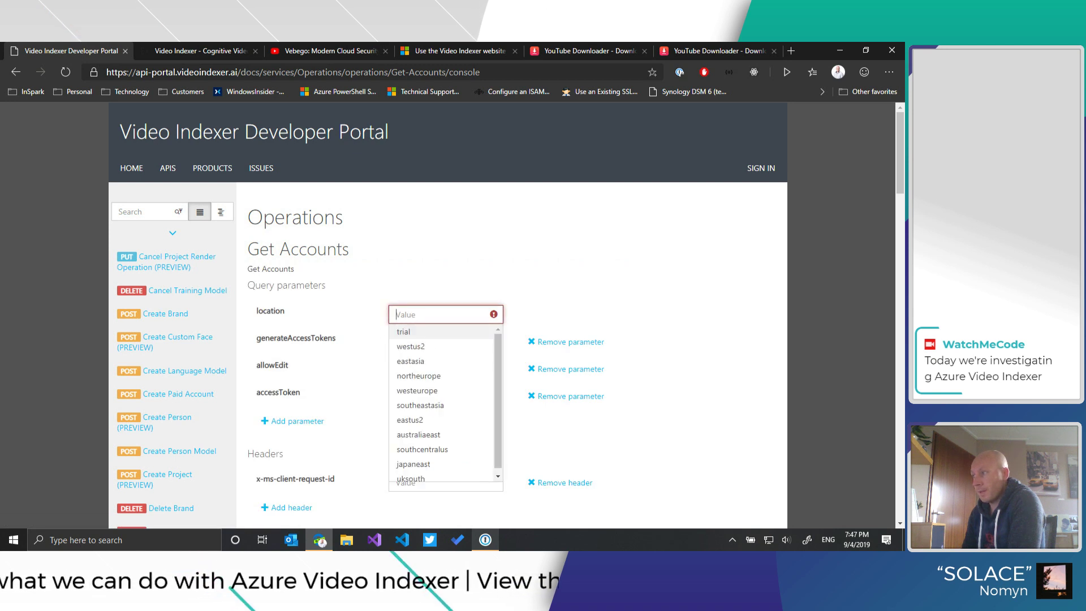
{"action": "left_click", "coordinate": [431, 395]}
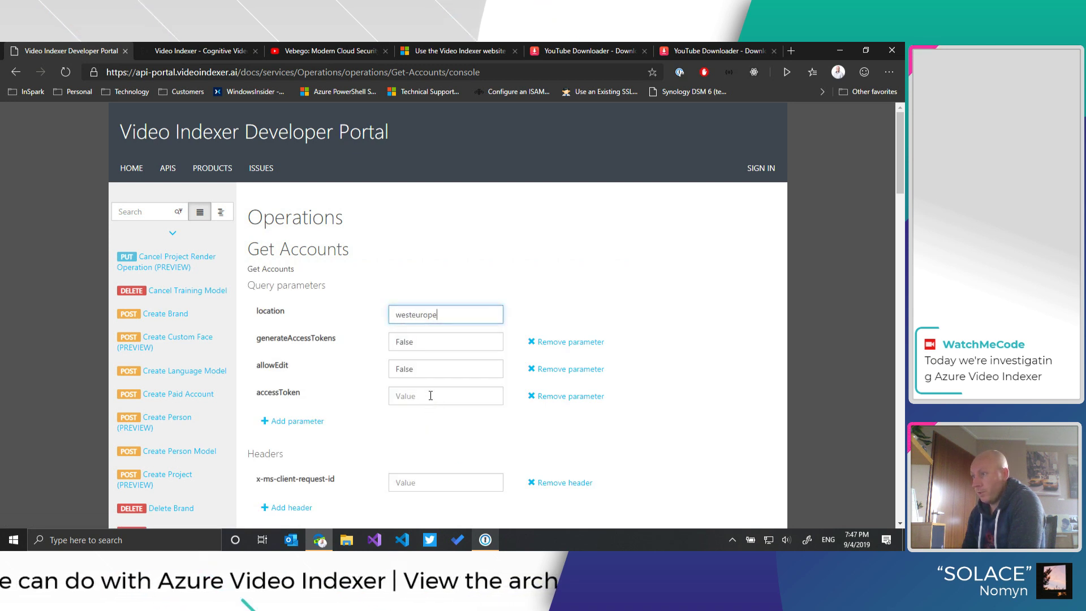
{"action": "left_click", "coordinate": [421, 342]}
{"action": "left_click", "coordinate": [357, 346]}
{"action": "scroll", "coordinate": [385, 380], "scroll_direction": "down", "scroll_amount": 1}
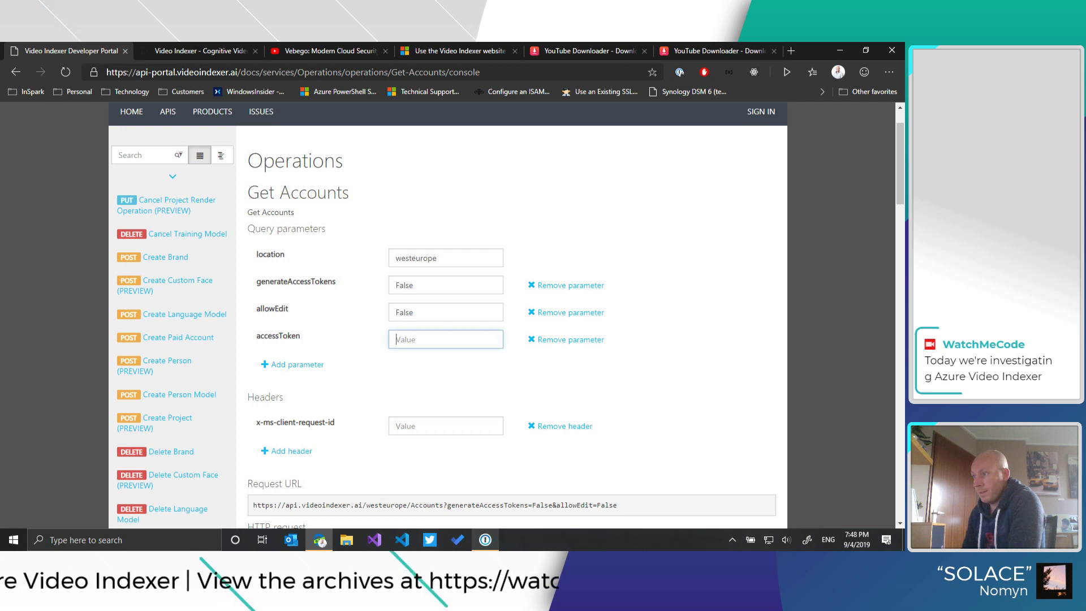
{"action": "left_click", "coordinate": [426, 284]}
{"action": "left_click", "coordinate": [411, 304]}
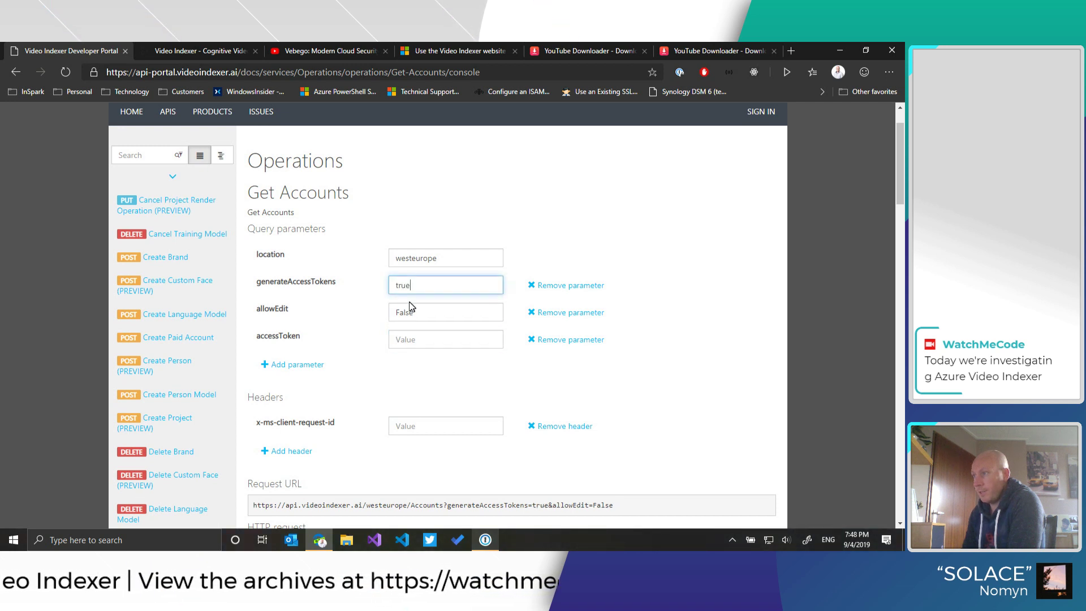
{"action": "left_click", "coordinate": [353, 321]}
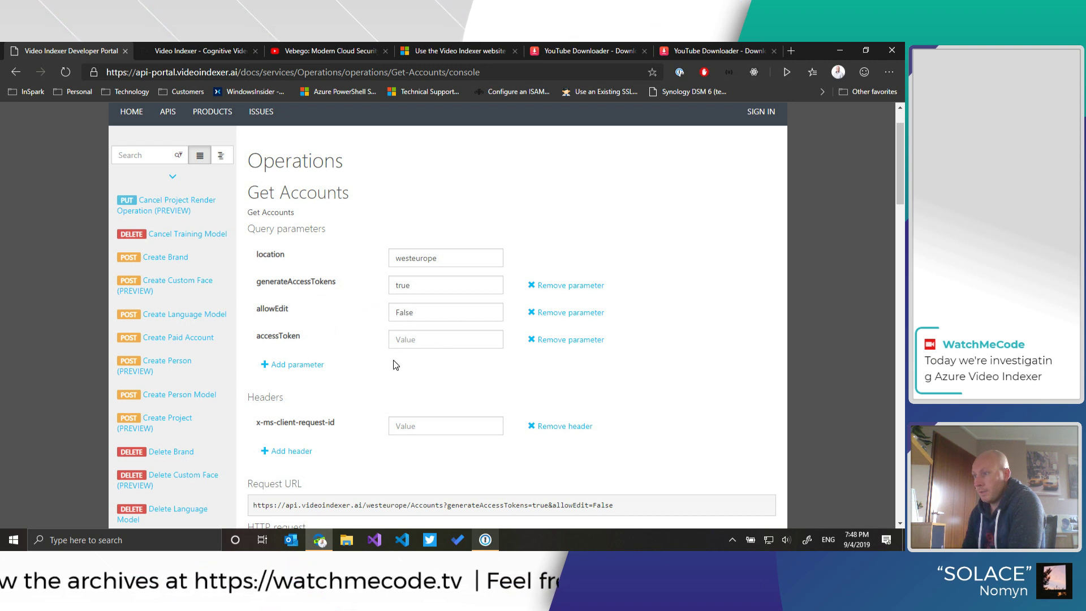
{"action": "scroll", "coordinate": [395, 364], "scroll_direction": "down", "scroll_amount": 2}
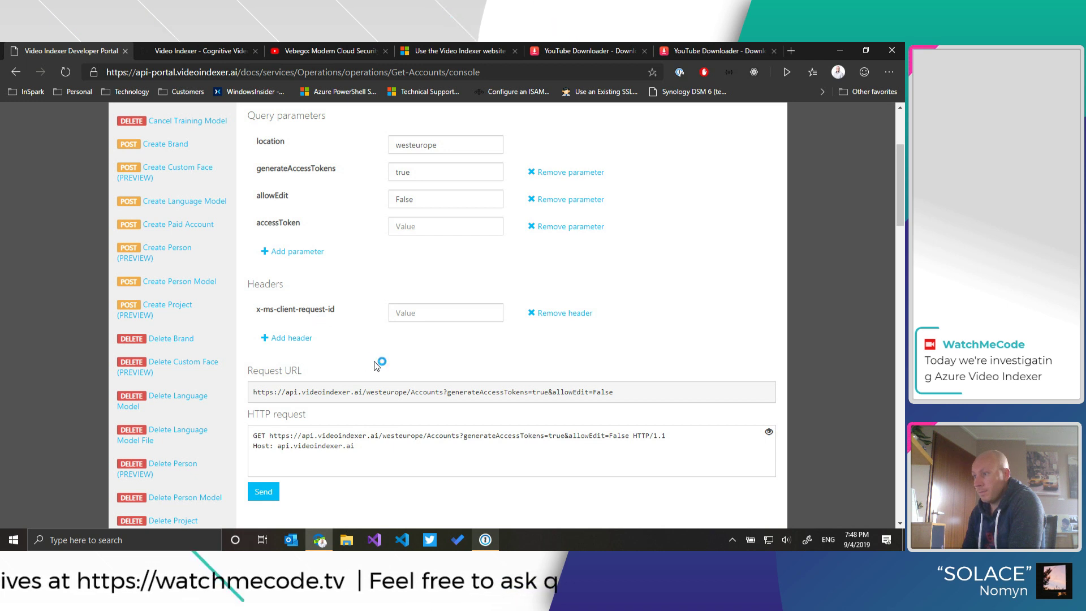
Send the Get Accounts request and read the 401 'User is not logged in' response
{"action": "left_click", "coordinate": [262, 494]}
{"action": "scroll", "coordinate": [371, 346], "scroll_direction": "down", "scroll_amount": 4}
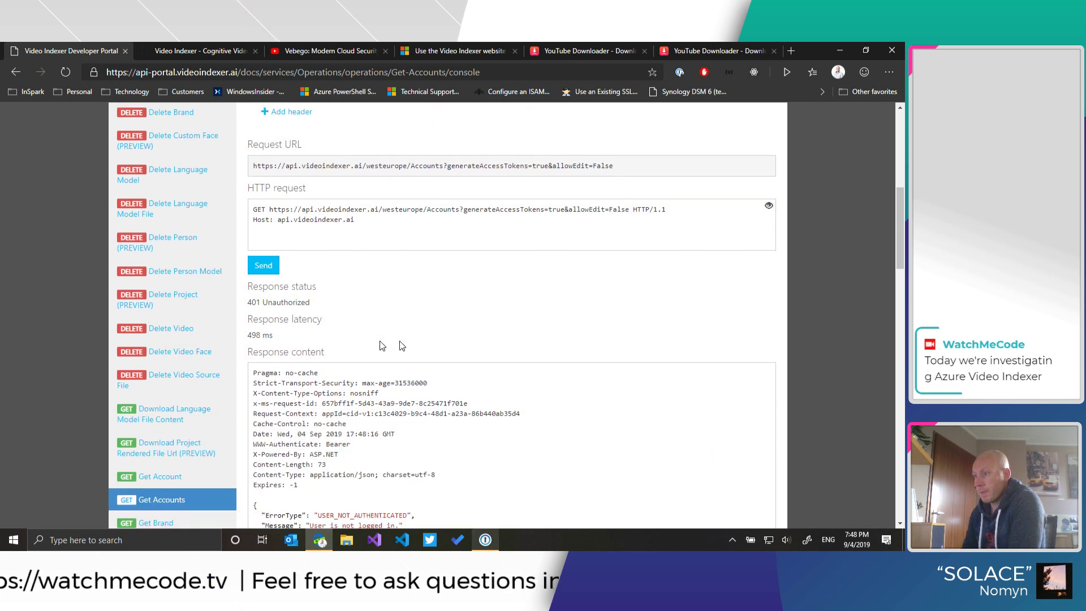
{"action": "scroll", "coordinate": [440, 344], "scroll_direction": "down", "scroll_amount": 2}
{"action": "scroll", "coordinate": [512, 370], "scroll_direction": "up", "scroll_amount": 6}
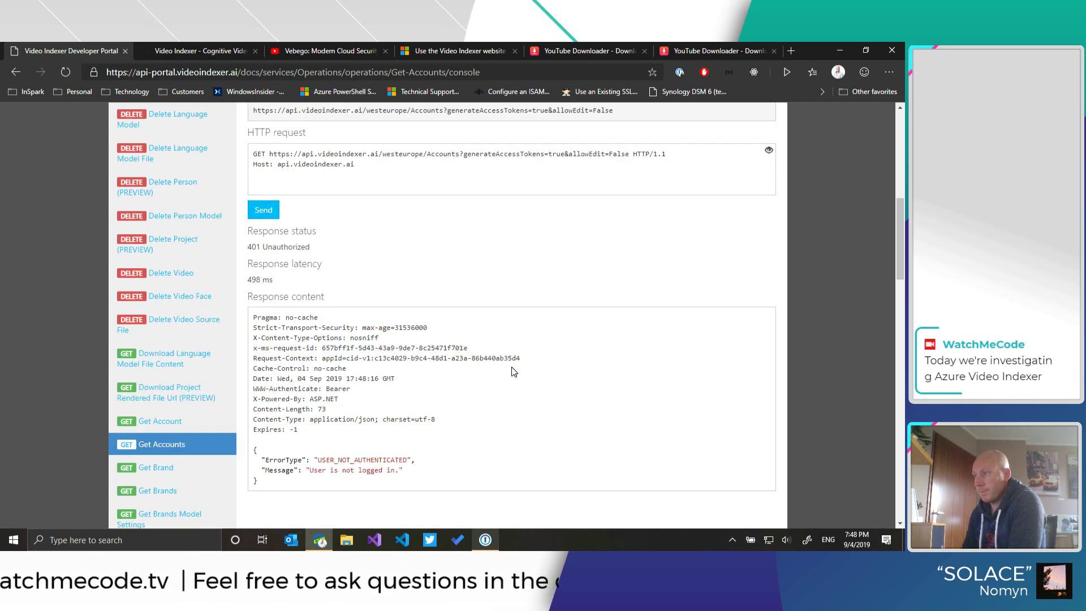
{"action": "scroll", "coordinate": [477, 366], "scroll_direction": "up", "scroll_amount": 2}
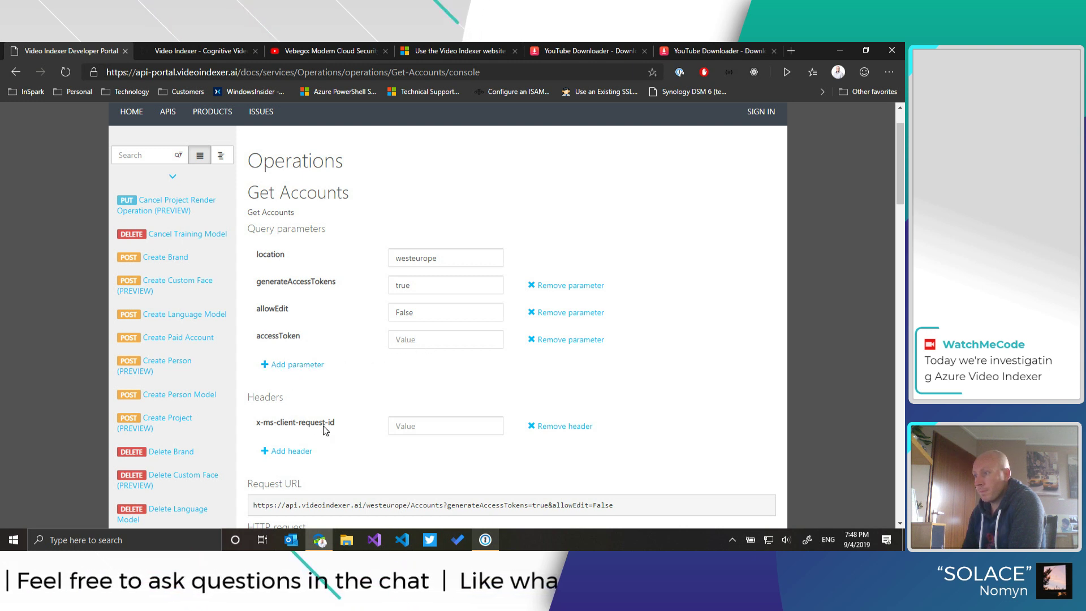
In the Video Indexer docs, open the guide on customizing Person models via API
{"action": "scroll", "coordinate": [399, 181], "scroll_direction": "up", "scroll_amount": 1}
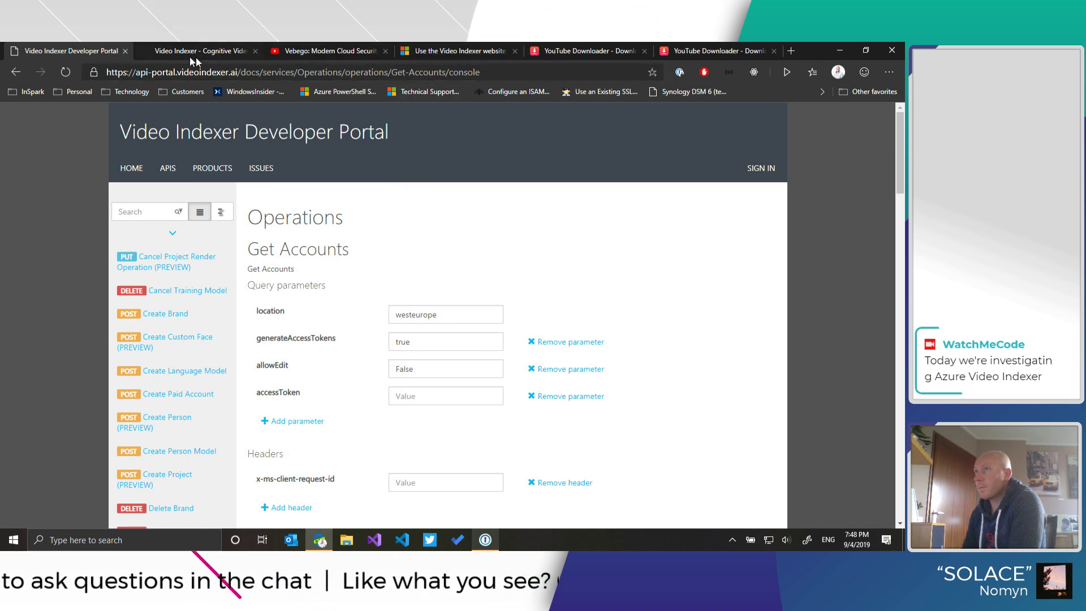
{"action": "left_click", "coordinate": [461, 51]}
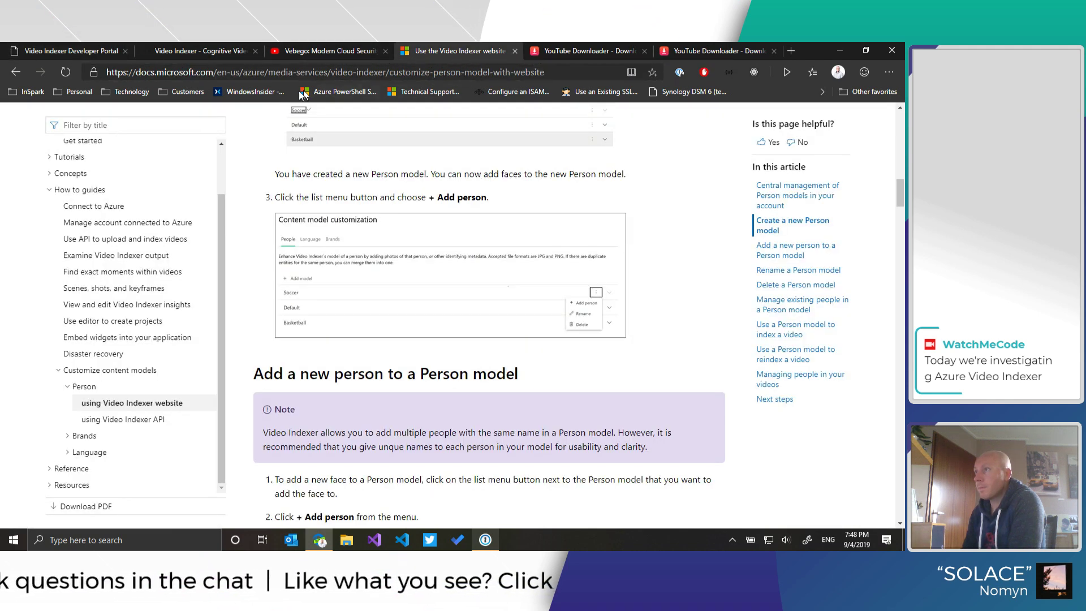
{"action": "left_click", "coordinate": [118, 419]}
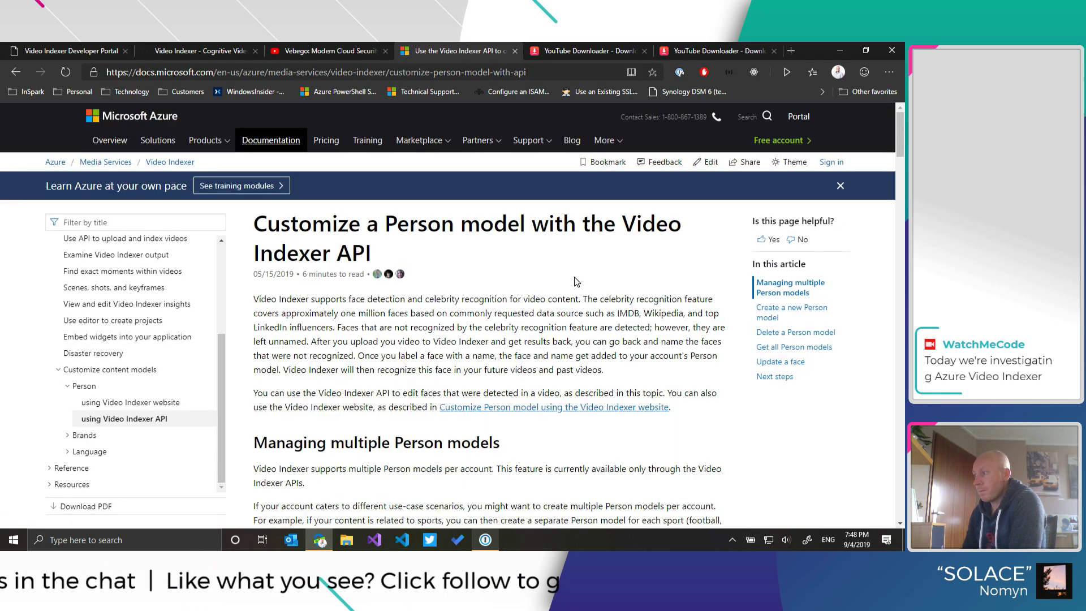
{"action": "scroll", "coordinate": [577, 281], "scroll_direction": "down", "scroll_amount": 5}
{"action": "scroll", "coordinate": [576, 277], "scroll_direction": "down", "scroll_amount": 4}
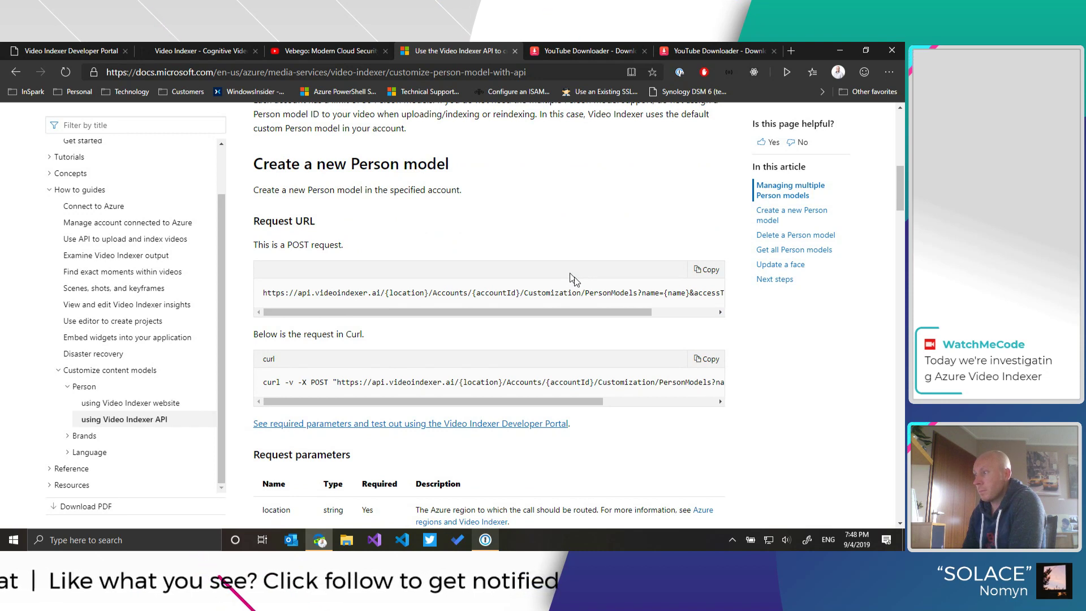
{"action": "scroll", "coordinate": [575, 277], "scroll_direction": "down", "scroll_amount": 2}
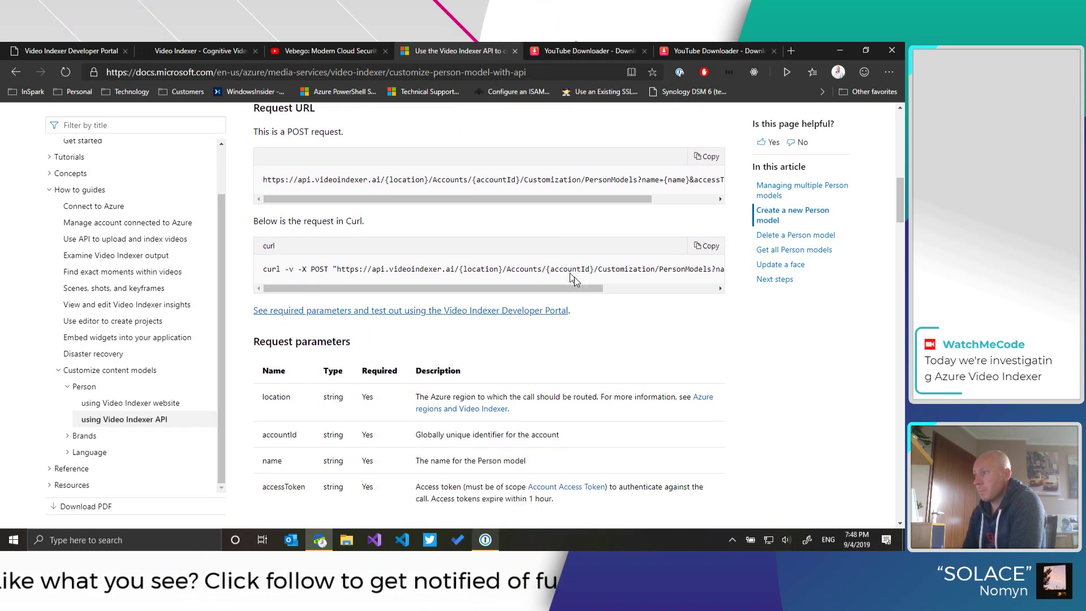
Follow the Create Person Model portal link and open the accessToken explanation
{"action": "left_click", "coordinate": [474, 313]}
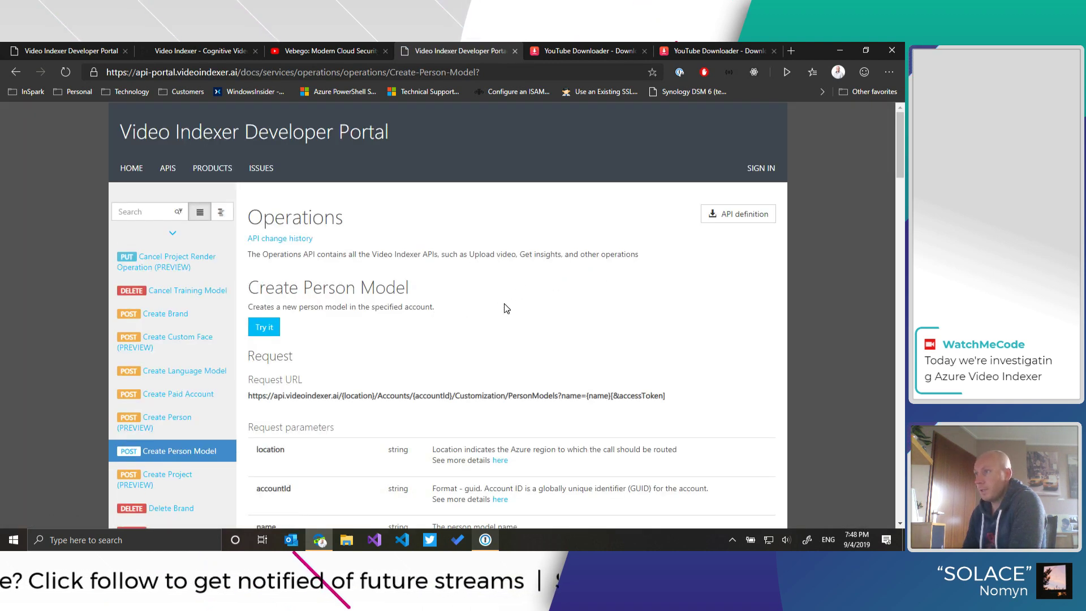
{"action": "scroll", "coordinate": [506, 308], "scroll_direction": "down", "scroll_amount": 2}
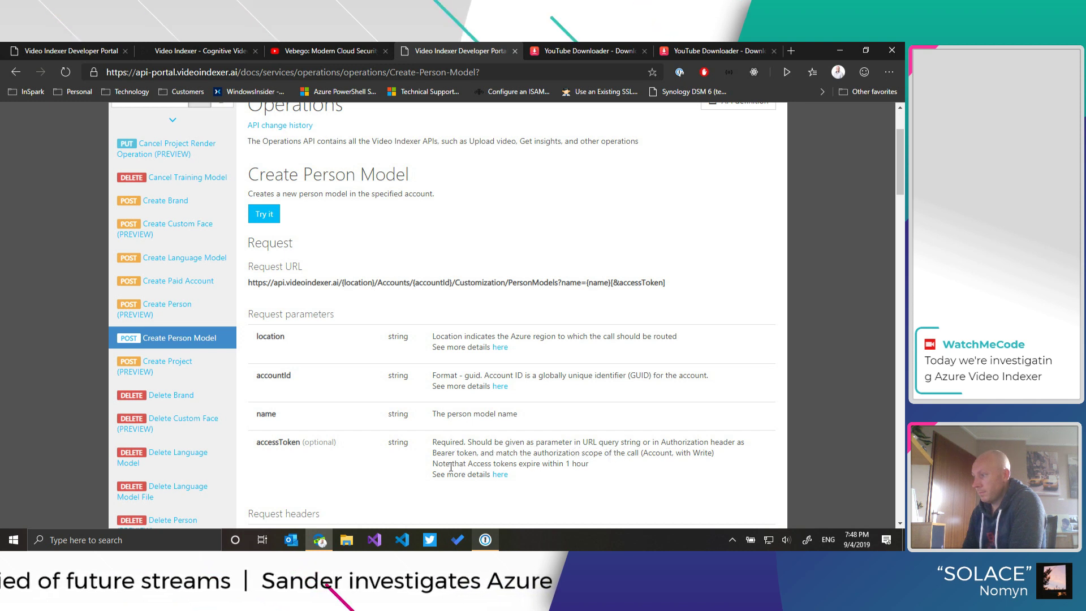
{"action": "left_click", "coordinate": [500, 475]}
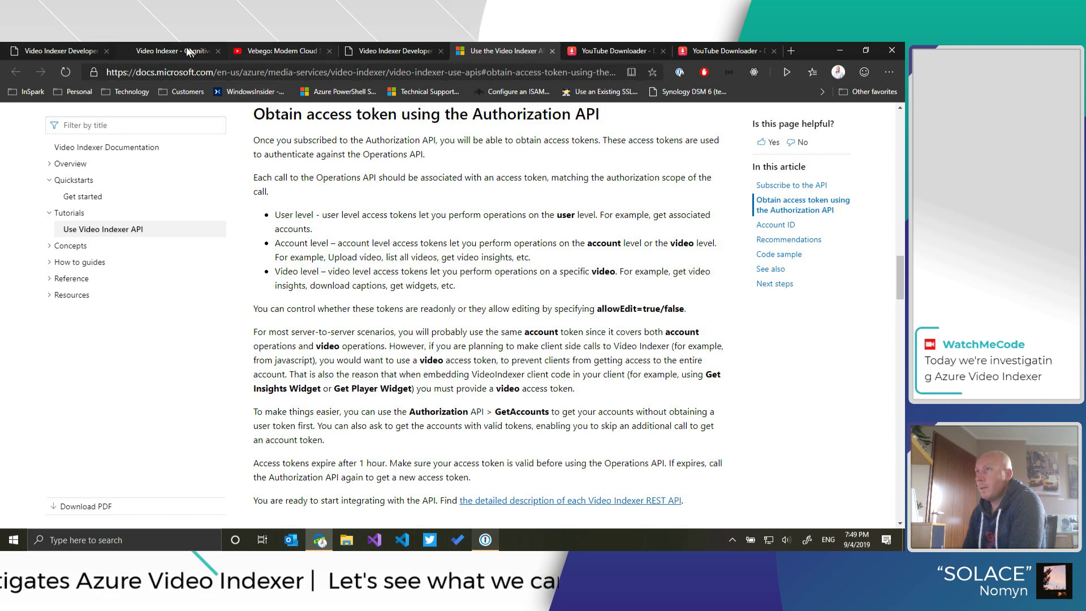
Open the Developer Portal in a spare browser tab
{"action": "left_click", "coordinate": [68, 51]}
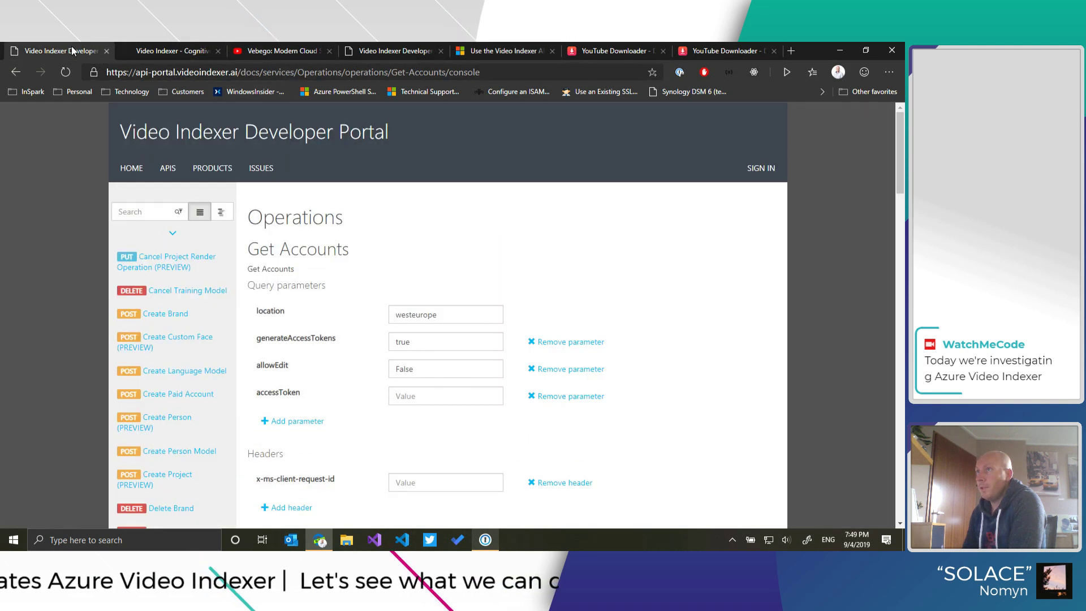
{"action": "left_click", "coordinate": [228, 72]}
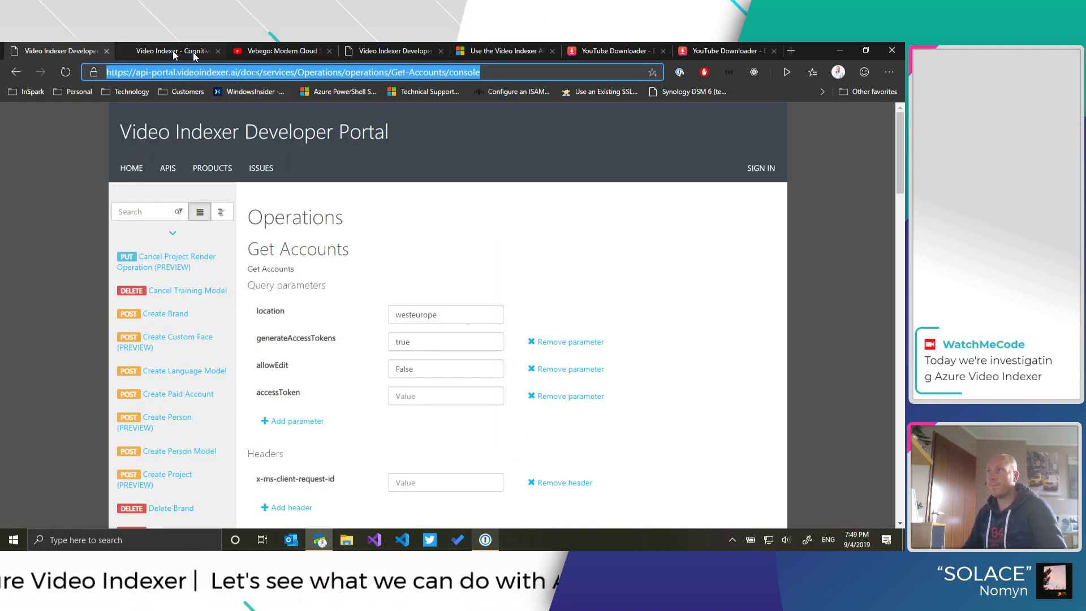
{"action": "left_click", "coordinate": [607, 49]}
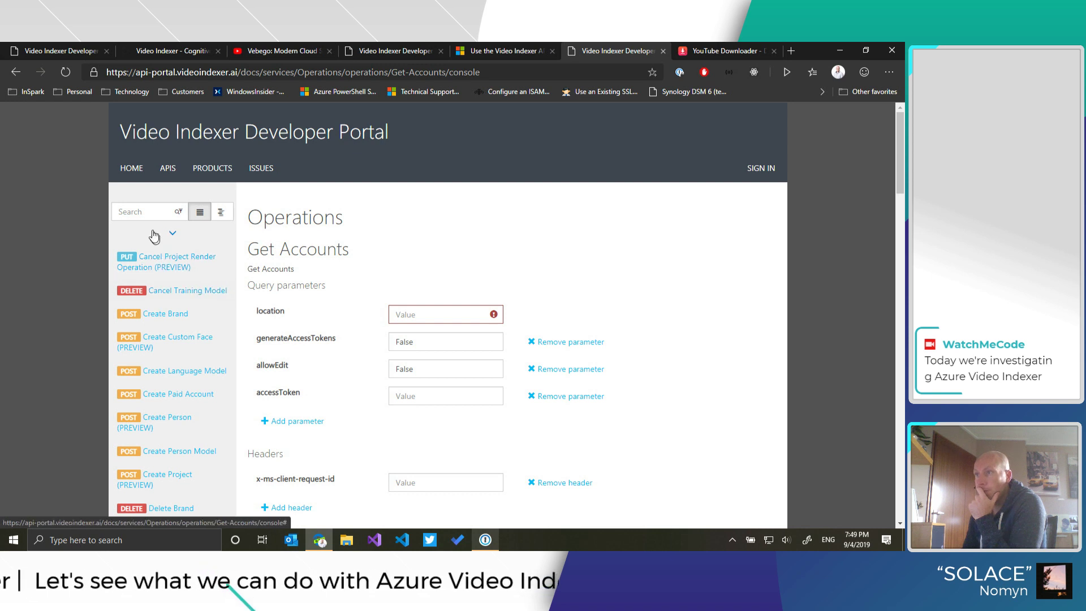
Search the portal operations for 'auth', find no matches, and return to the access token docs
{"action": "left_click", "coordinate": [157, 237]}
{"action": "left_click", "coordinate": [164, 211]}
{"action": "type", "text": "auth"}
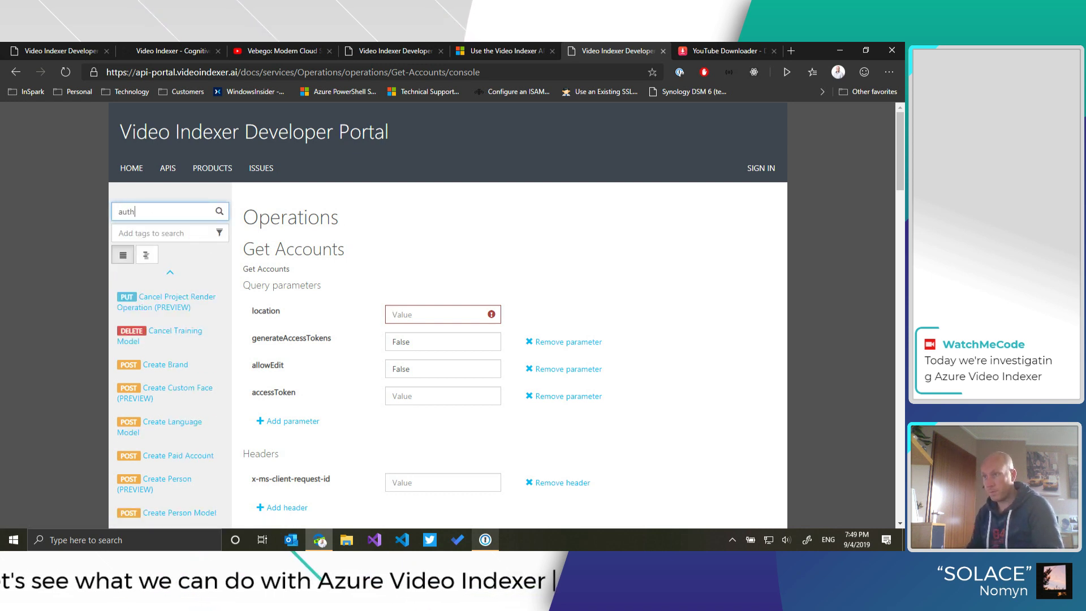
{"action": "key", "text": "Return"}
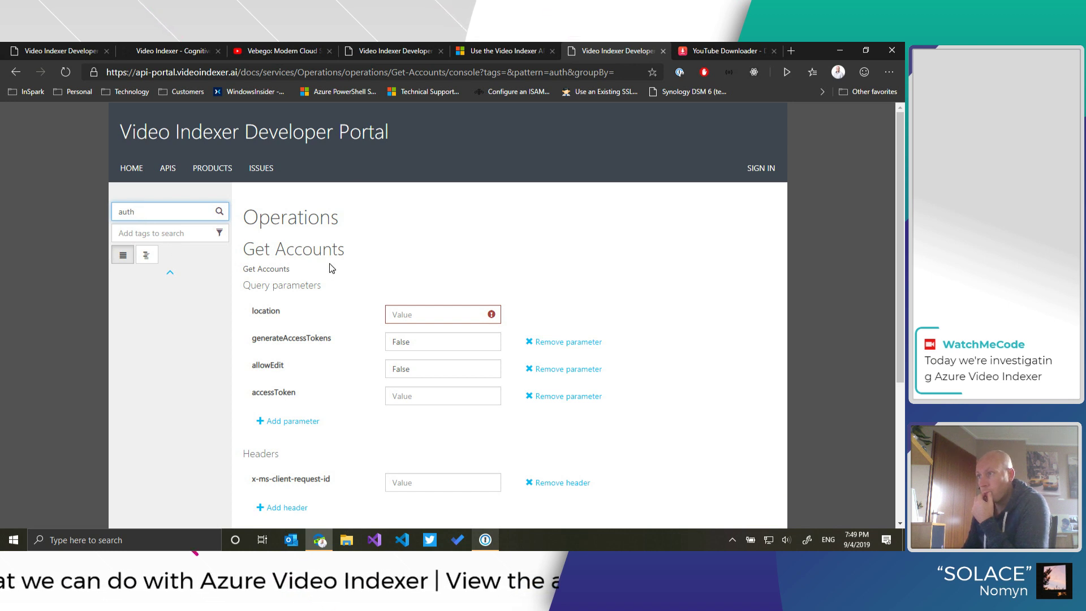
{"action": "scroll", "coordinate": [376, 267], "scroll_direction": "down", "scroll_amount": 4}
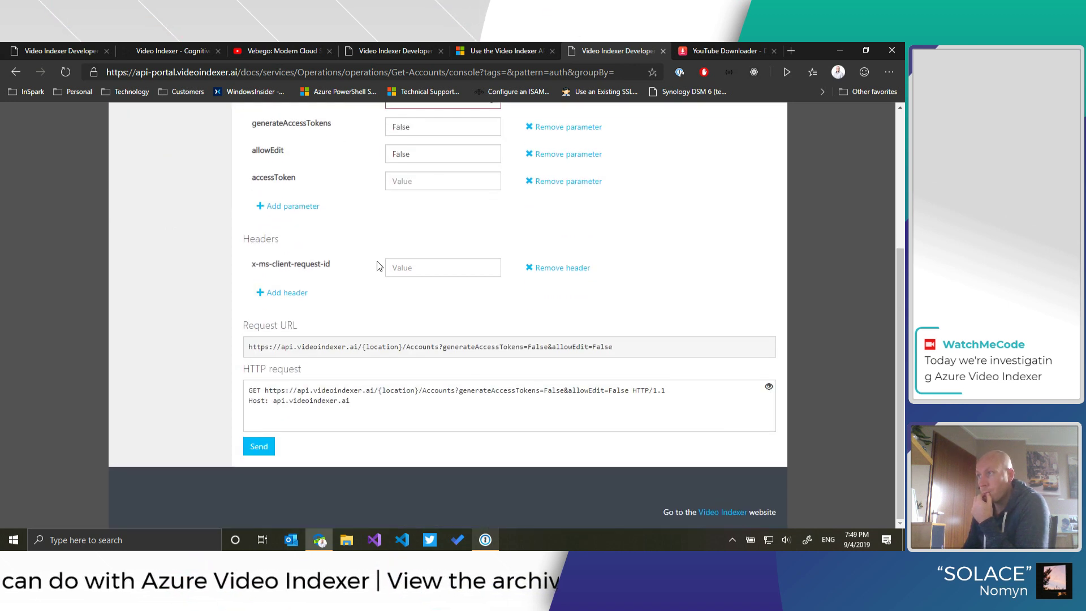
{"action": "scroll", "coordinate": [378, 266], "scroll_direction": "up", "scroll_amount": 2}
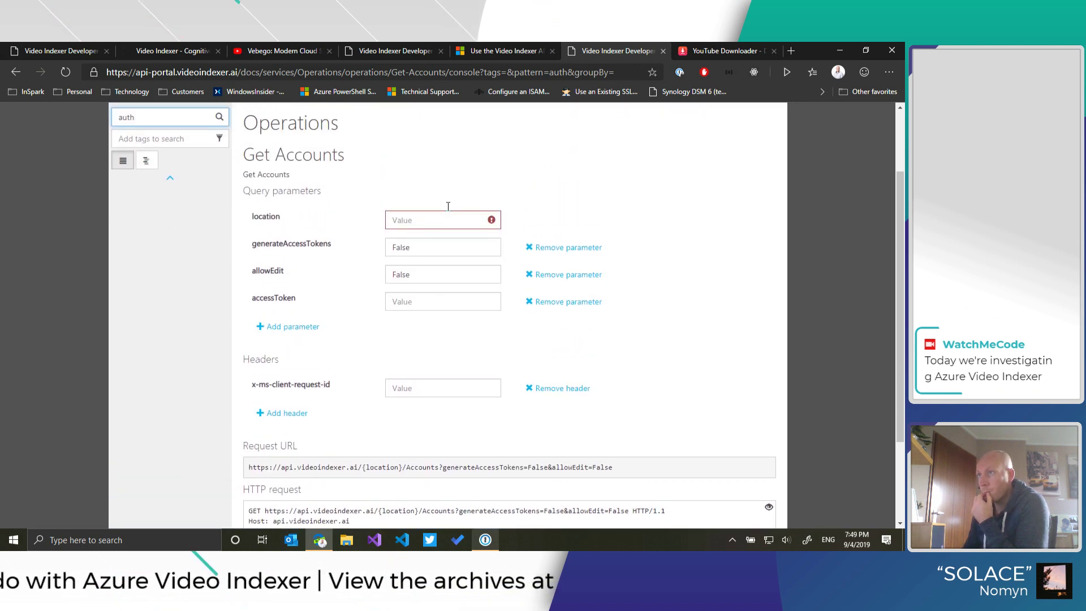
{"action": "scroll", "coordinate": [530, 118], "scroll_direction": "up", "scroll_amount": 2}
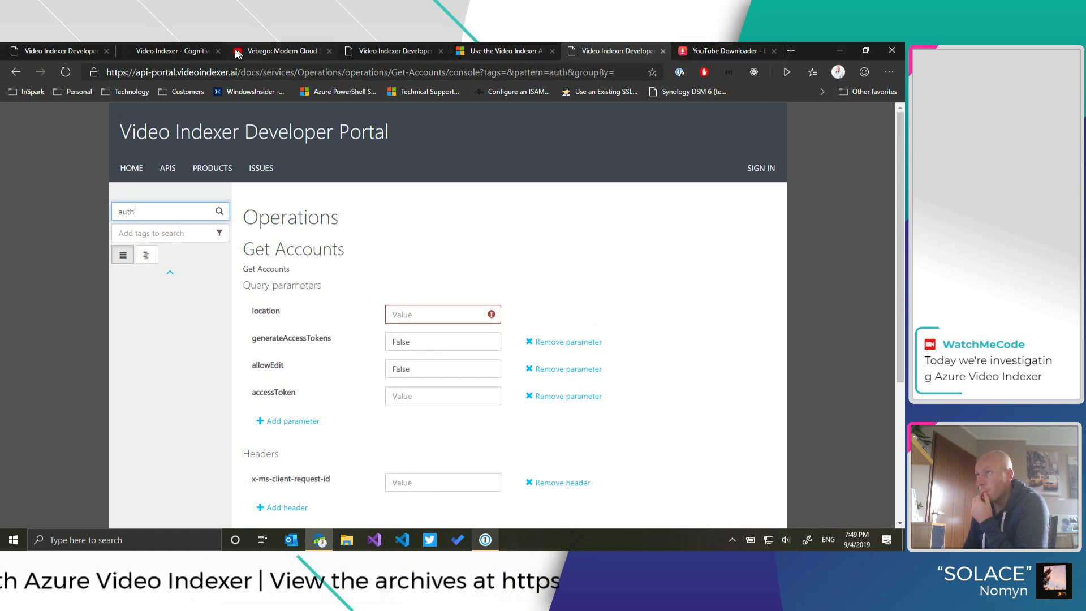
{"action": "left_click", "coordinate": [475, 51]}
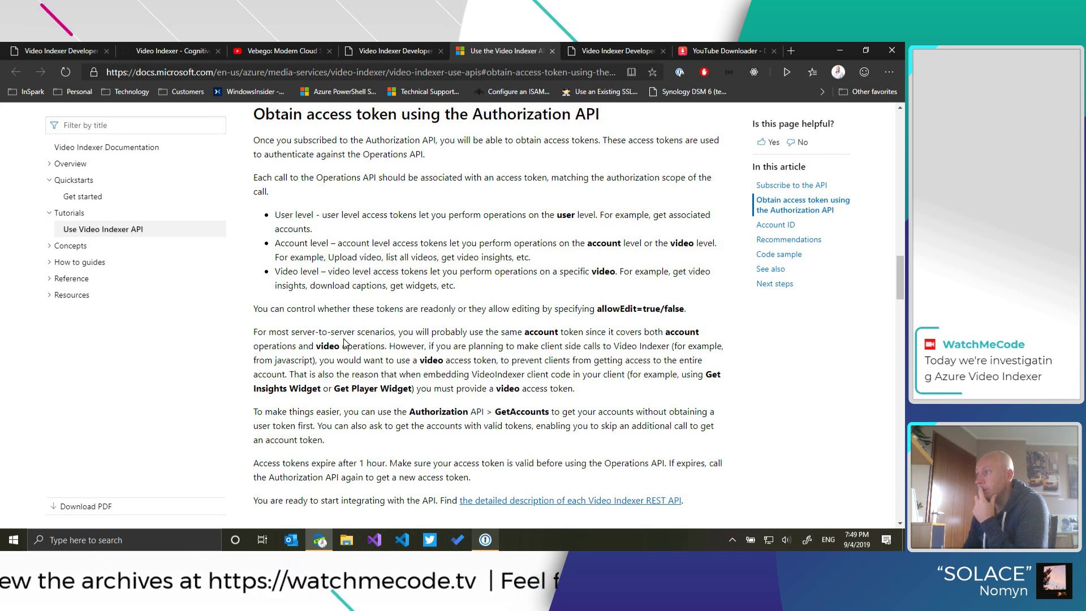
Highlight the 'Authorization API > GetAccounts' tip, read the Account ID part, then revisit the portal tabs
{"action": "scroll", "coordinate": [345, 343], "scroll_direction": "down", "scroll_amount": 1}
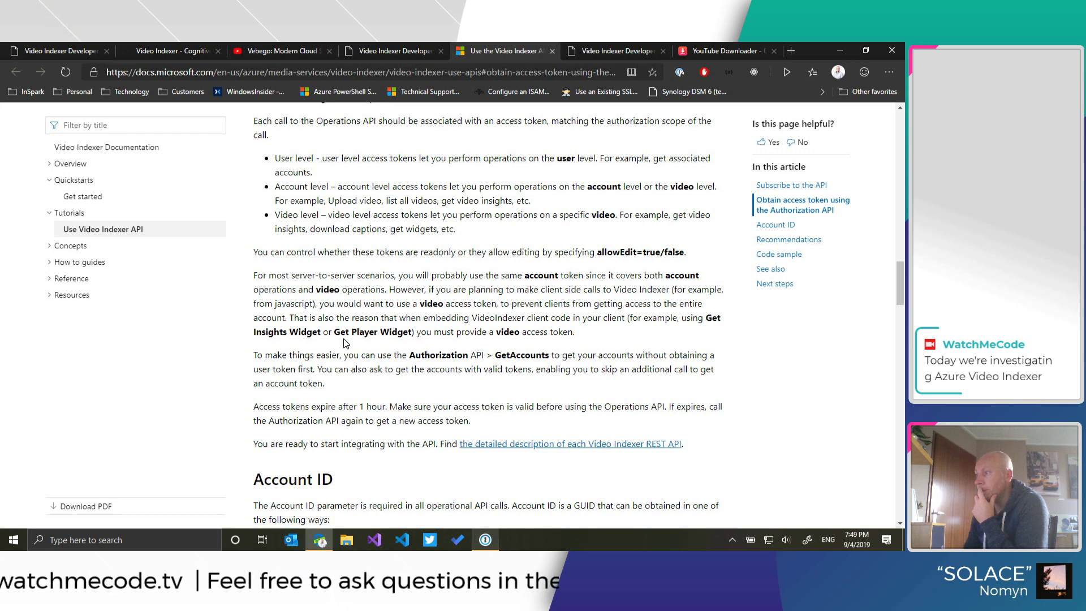
{"action": "left_click_drag", "start_coordinate": [456, 357], "coordinate": [531, 357]}
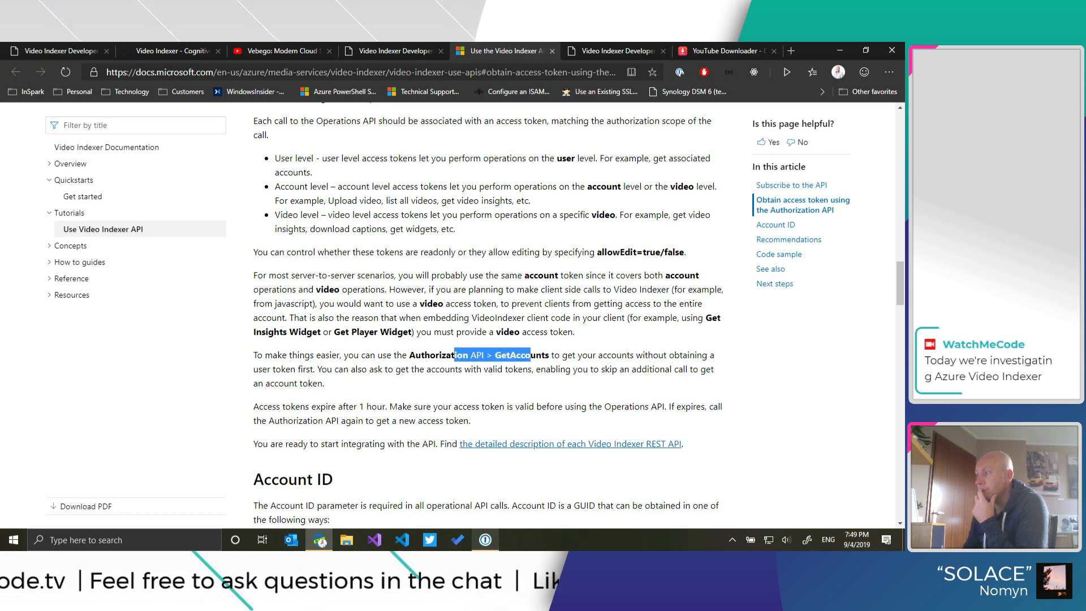
{"action": "scroll", "coordinate": [488, 362], "scroll_direction": "down", "scroll_amount": 3}
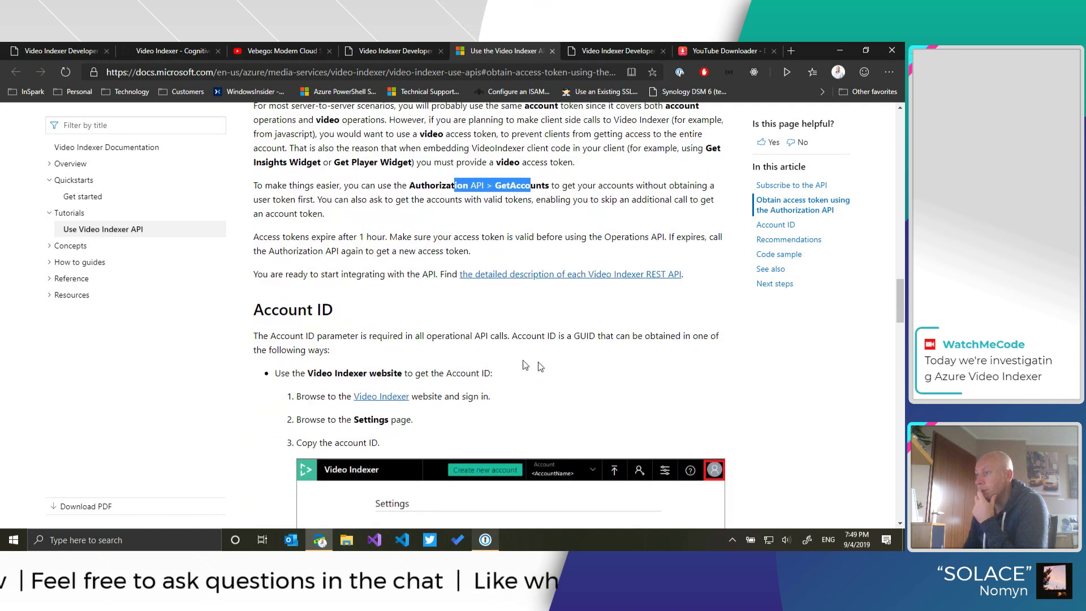
{"action": "scroll", "coordinate": [559, 368], "scroll_direction": "down", "scroll_amount": 1}
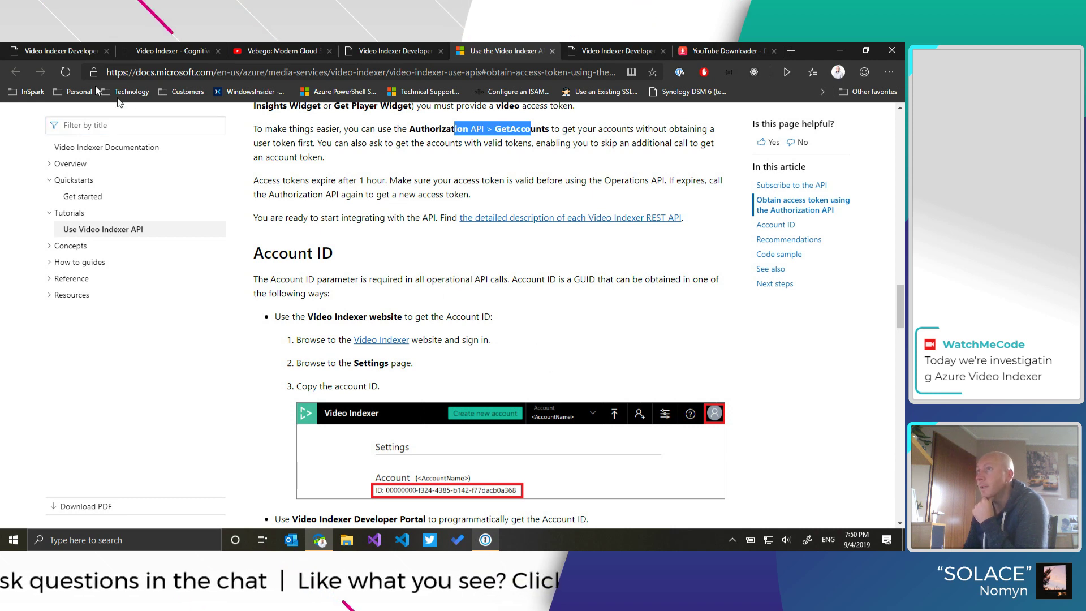
{"action": "left_click", "coordinate": [47, 50]}
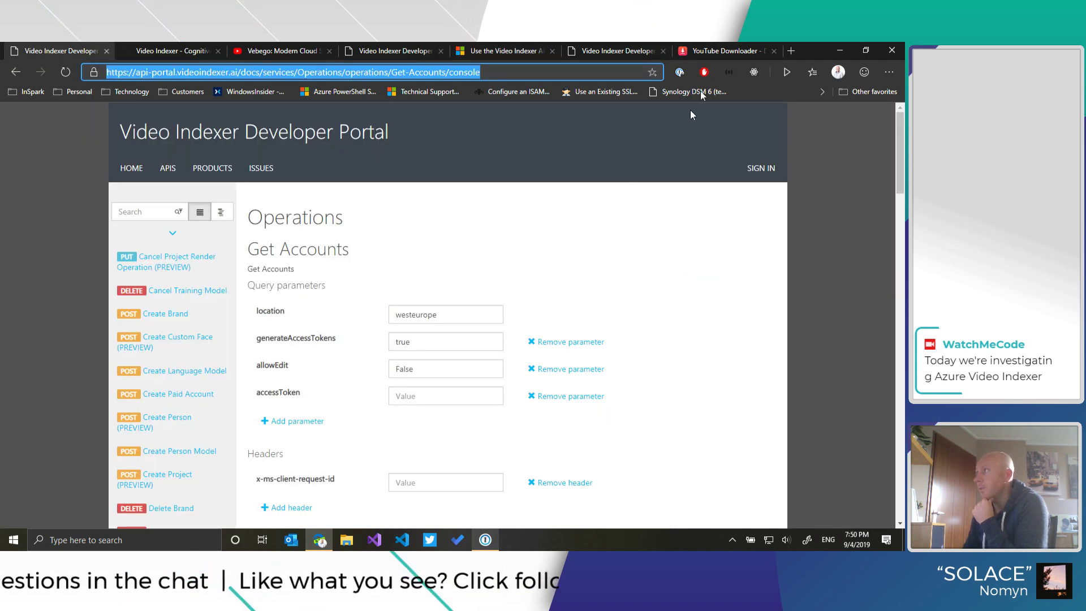
{"action": "left_click", "coordinate": [581, 52]}
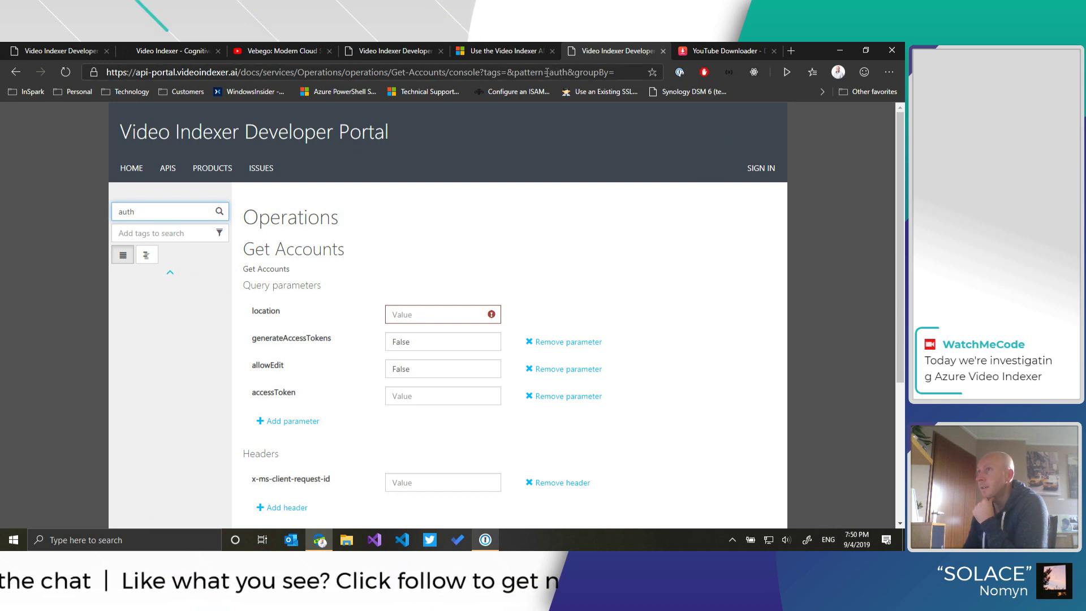
Copy the account ID from Video Indexer's Settings > Account page
{"action": "left_click", "coordinate": [142, 50]}
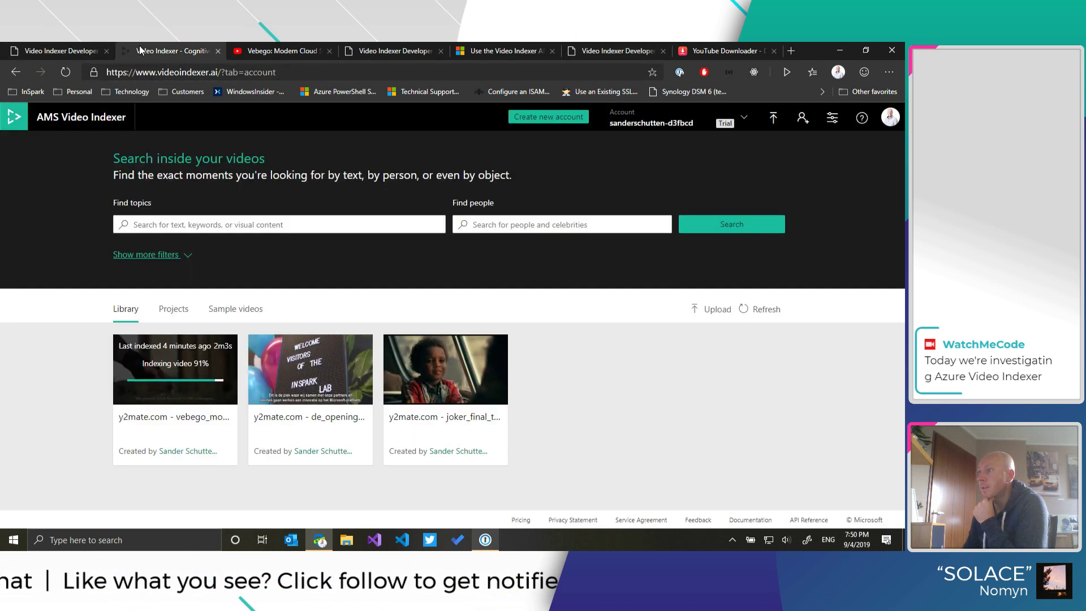
{"action": "left_click", "coordinate": [891, 117]}
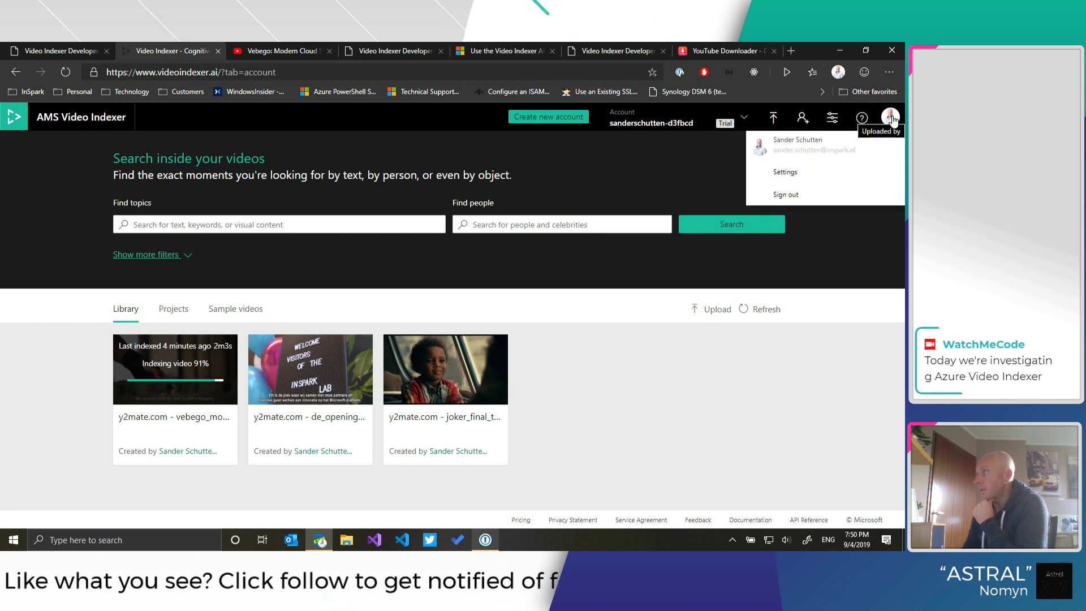
{"action": "left_click", "coordinate": [792, 172]}
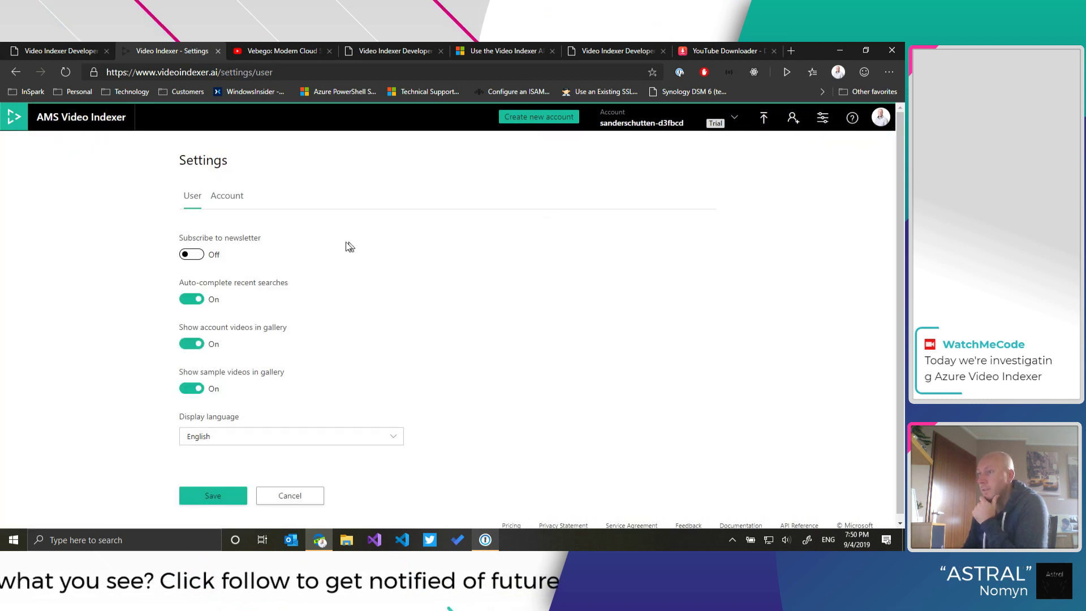
{"action": "left_click", "coordinate": [242, 199]}
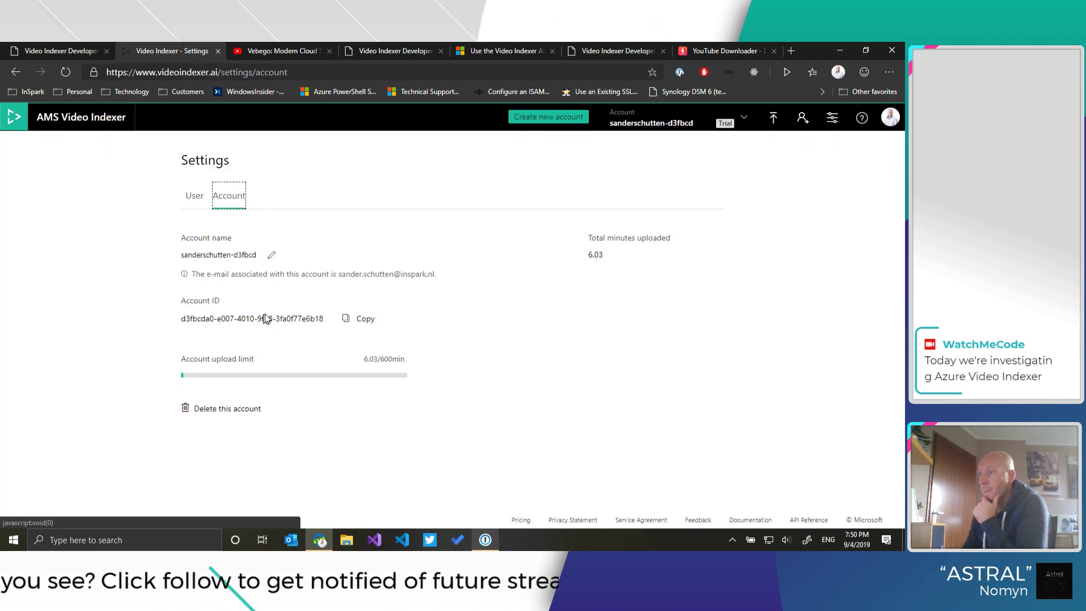
{"action": "left_click", "coordinate": [347, 321]}
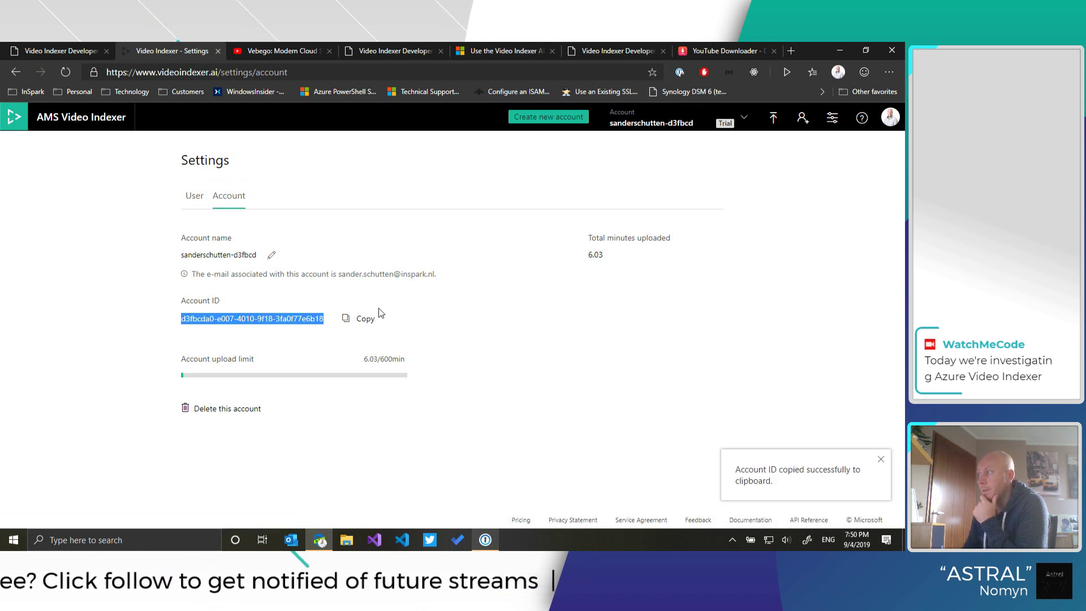
Glance over the Get Accounts console and 'auth' search tabs, then return to the API docs
{"action": "left_click", "coordinate": [66, 48]}
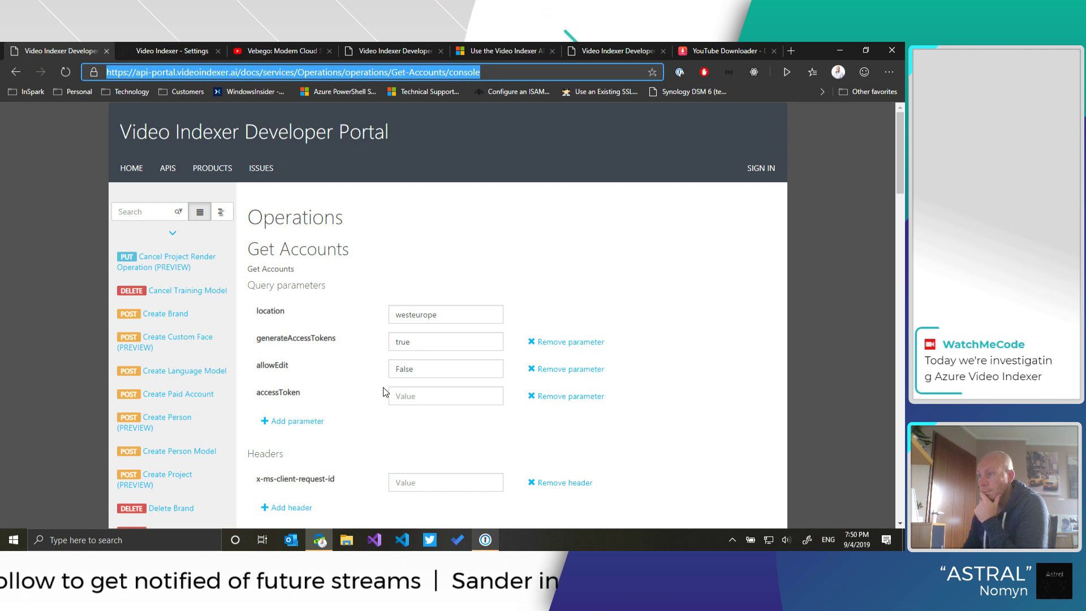
{"action": "scroll", "coordinate": [399, 391], "scroll_direction": "down", "scroll_amount": 1}
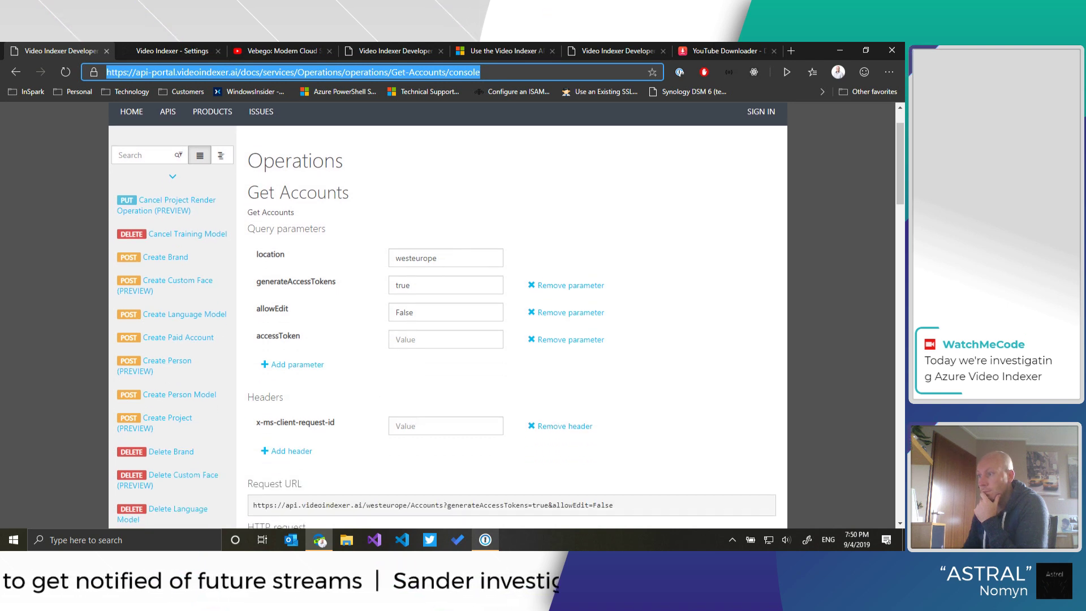
{"action": "scroll", "coordinate": [448, 316], "scroll_direction": "down", "scroll_amount": 1}
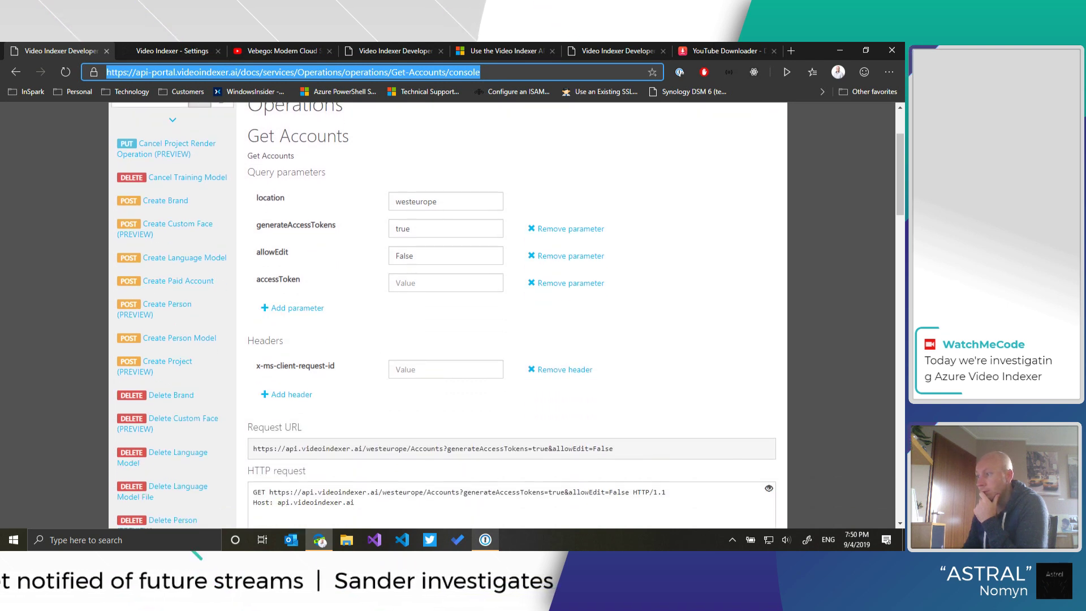
{"action": "left_click", "coordinate": [629, 52]}
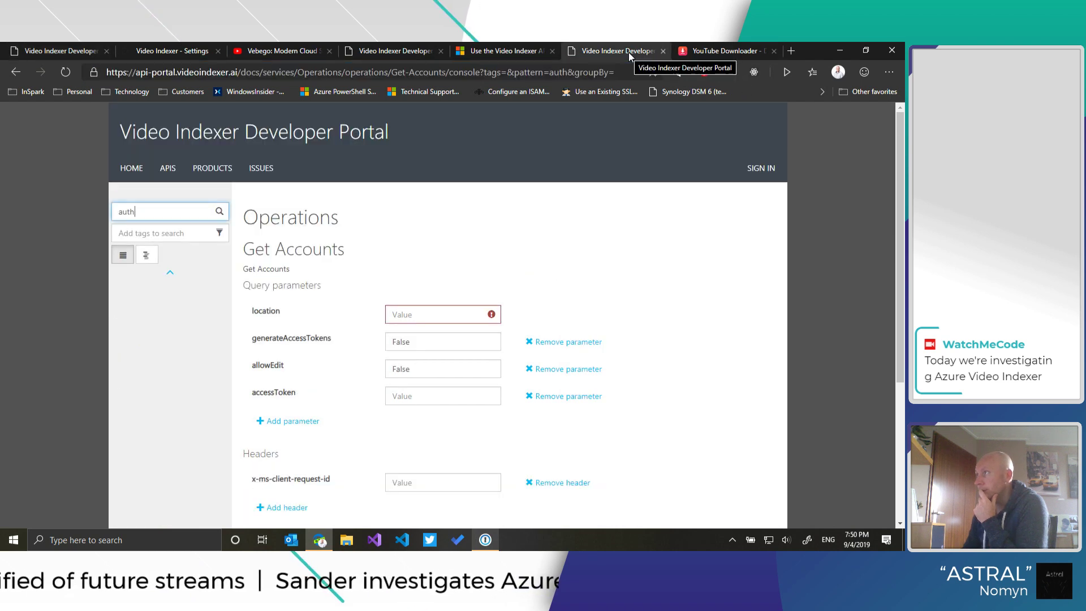
{"action": "left_click", "coordinate": [493, 52]}
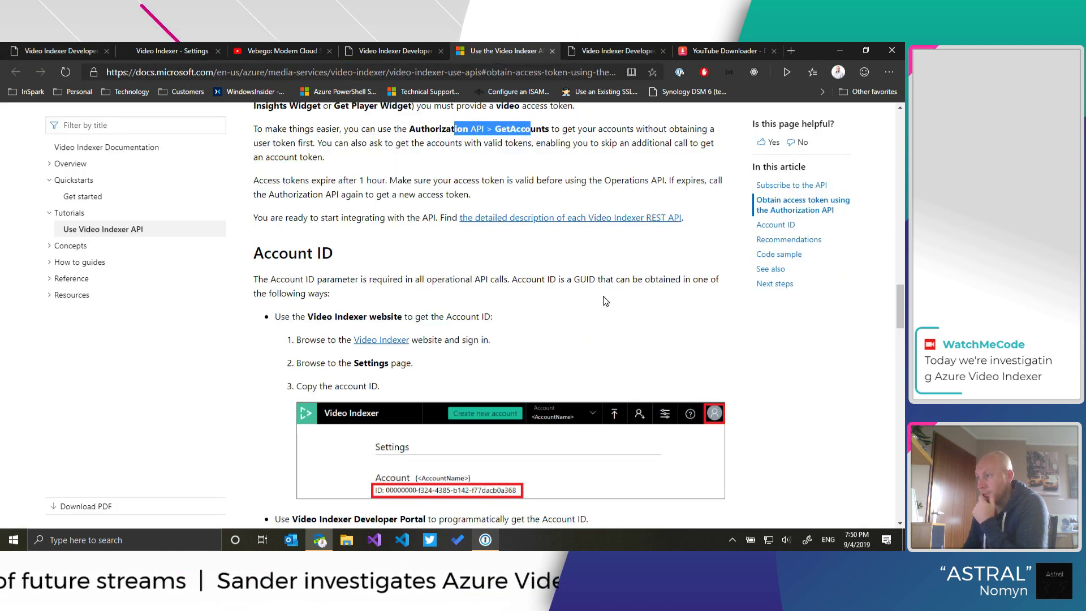
Jump to the 'Subscribe to the API' section of the Use Video Indexer API tutorial
{"action": "scroll", "coordinate": [605, 301], "scroll_direction": "down", "scroll_amount": 4}
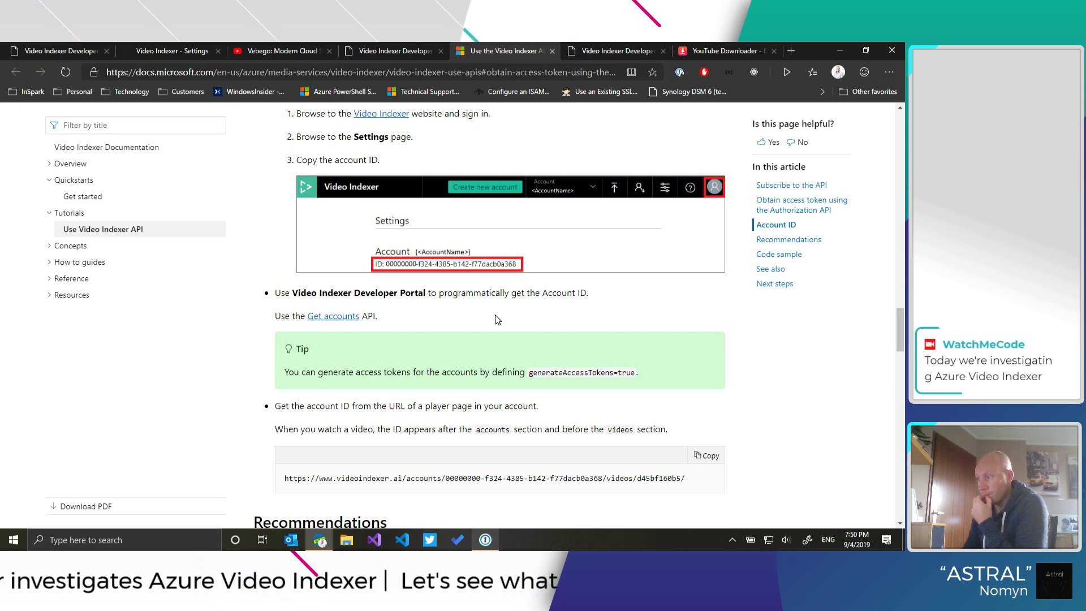
{"action": "scroll", "coordinate": [497, 320], "scroll_direction": "down", "scroll_amount": 3}
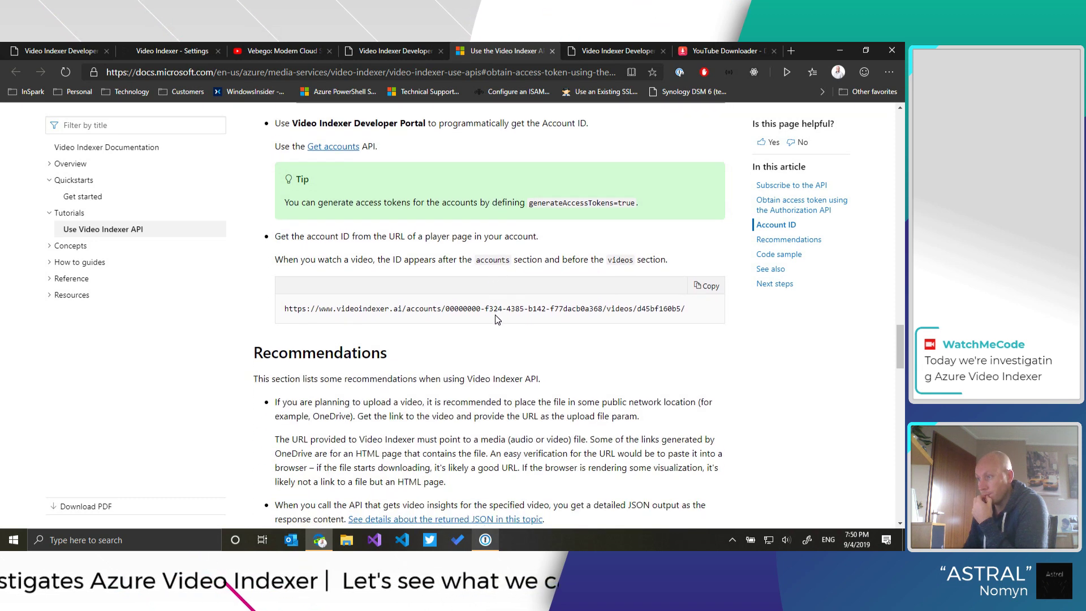
{"action": "scroll", "coordinate": [501, 317], "scroll_direction": "up", "scroll_amount": 3}
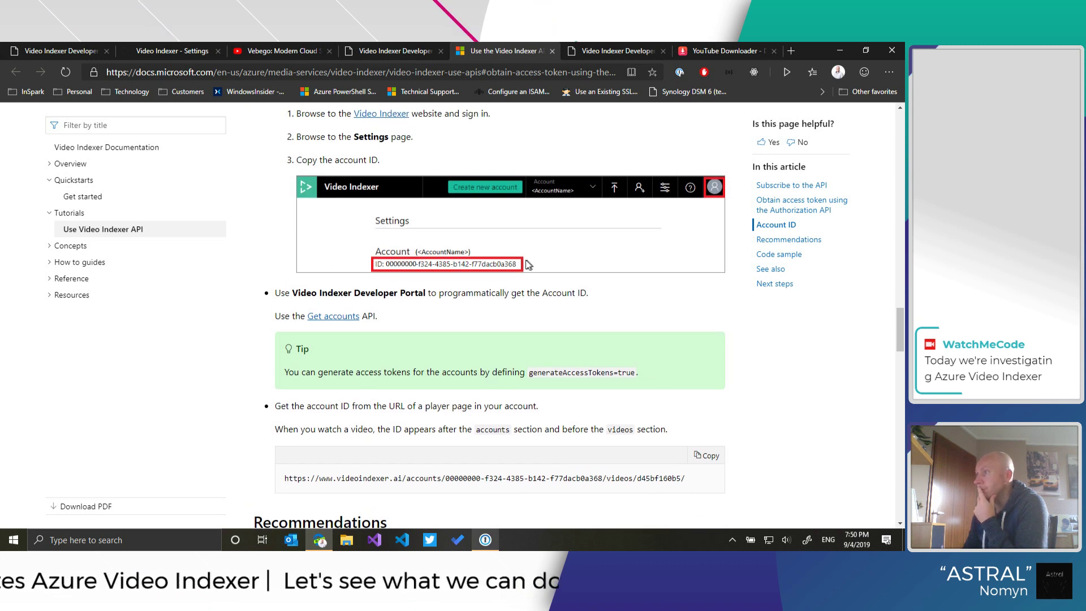
{"action": "left_click", "coordinate": [791, 185]}
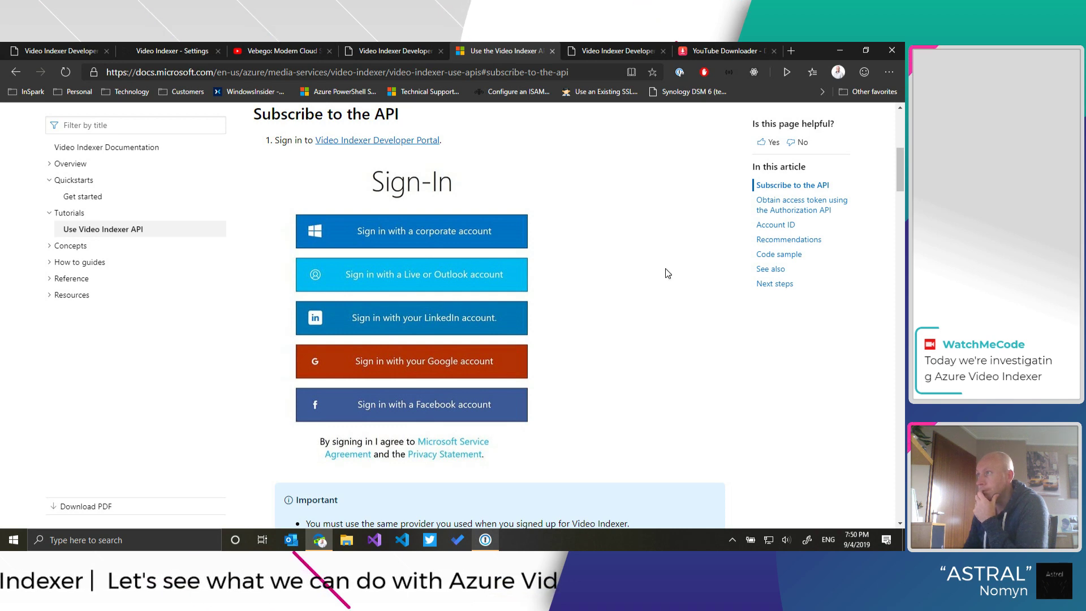
{"action": "scroll", "coordinate": [668, 273], "scroll_direction": "down", "scroll_amount": 3}
{"action": "scroll", "coordinate": [668, 273], "scroll_direction": "down", "scroll_amount": 4}
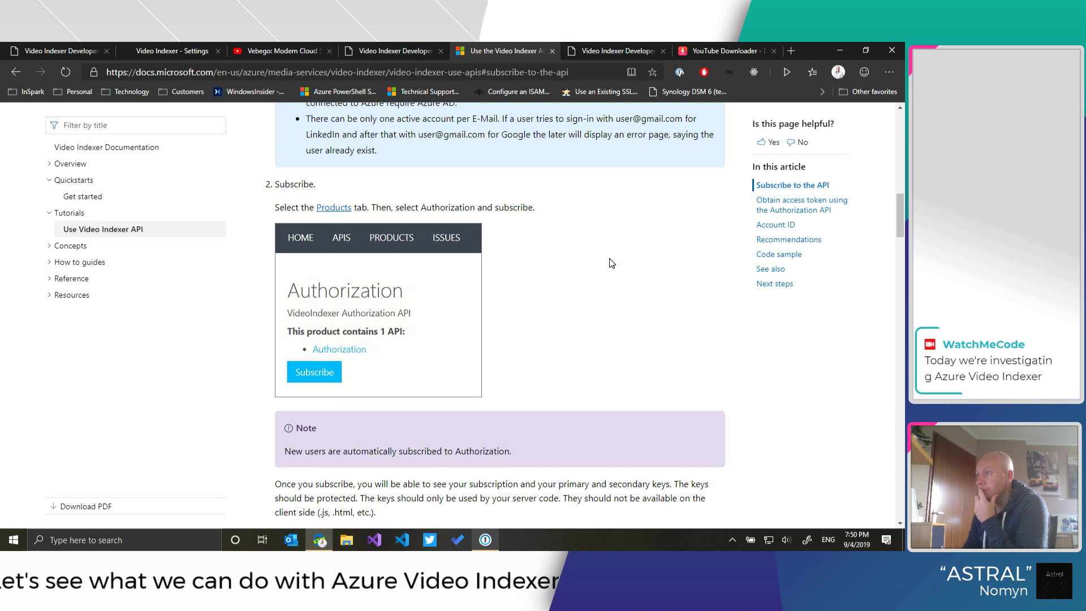
Check Video Indexer's people models and user settings, then return to the subscribe section
{"action": "left_click", "coordinate": [186, 52]}
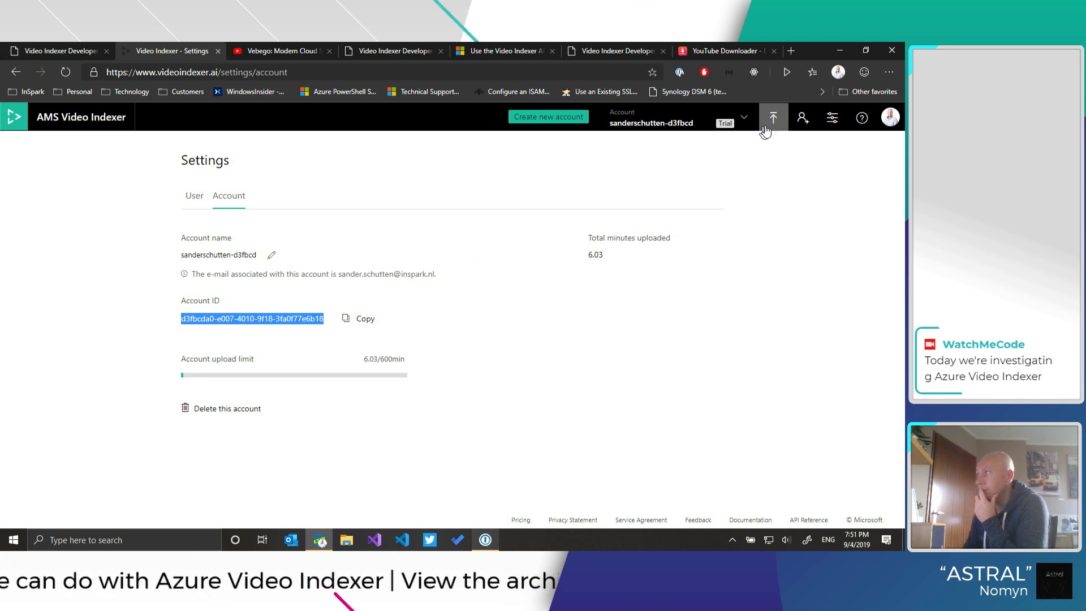
{"action": "left_click", "coordinate": [827, 121]}
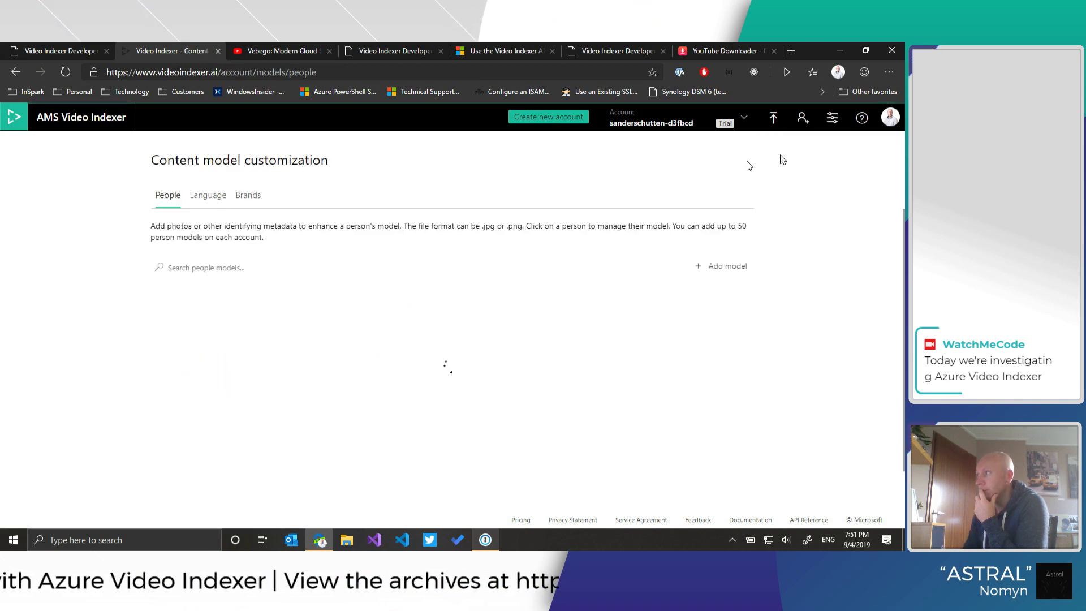
{"action": "left_click", "coordinate": [888, 119]}
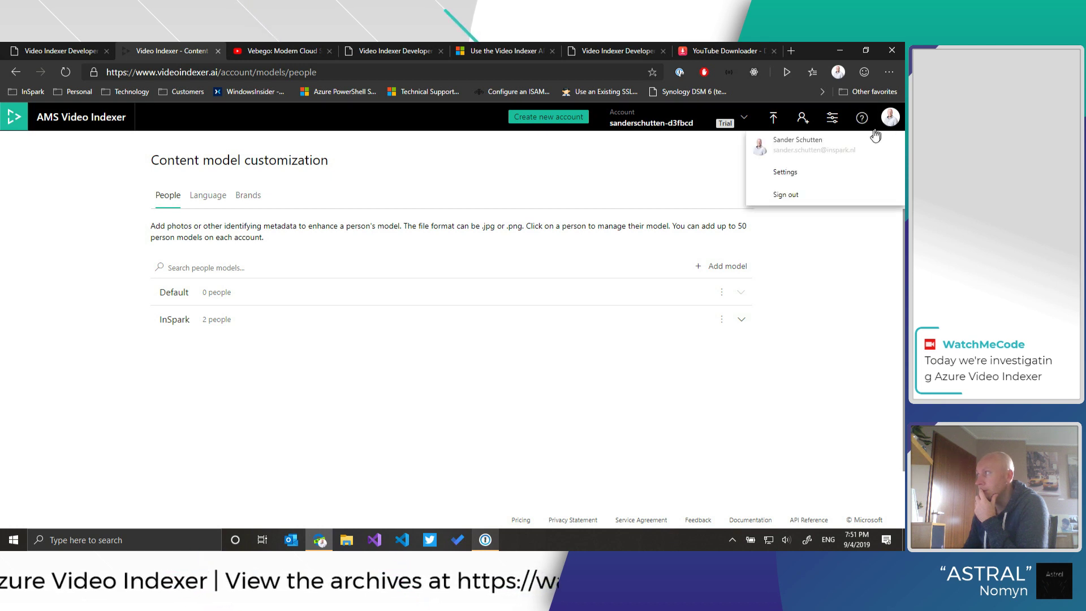
{"action": "left_click", "coordinate": [782, 179]}
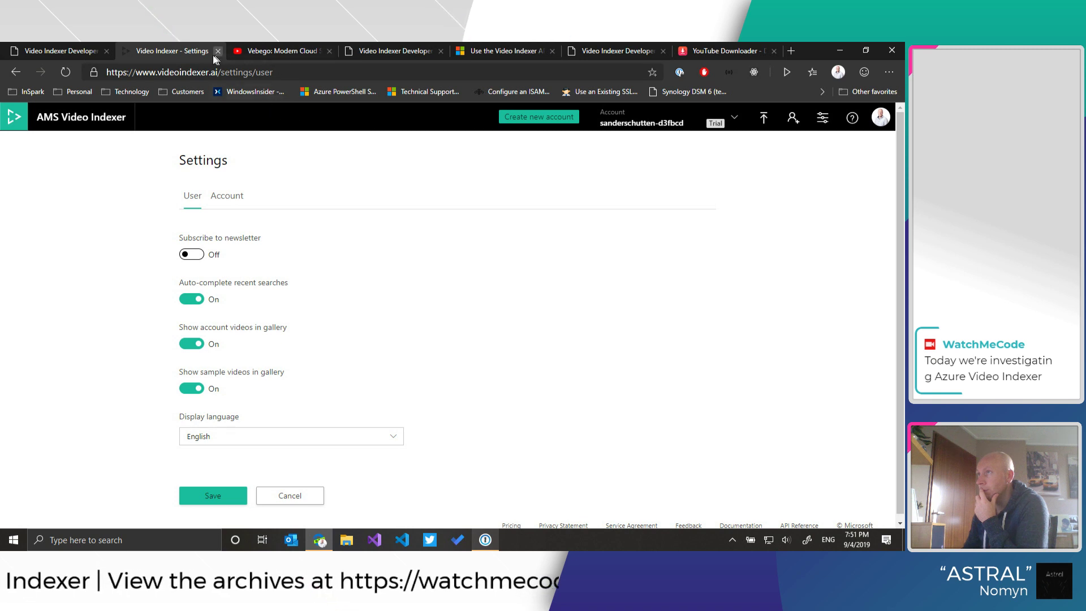
{"action": "left_click", "coordinate": [515, 51]}
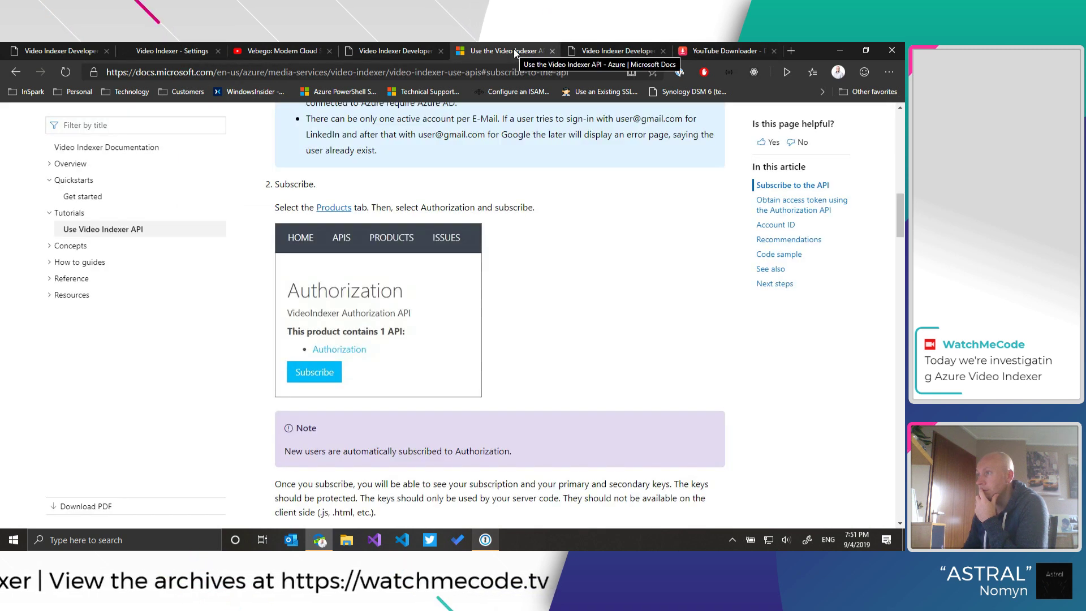
{"action": "scroll", "coordinate": [572, 216], "scroll_direction": "up", "scroll_amount": 3}
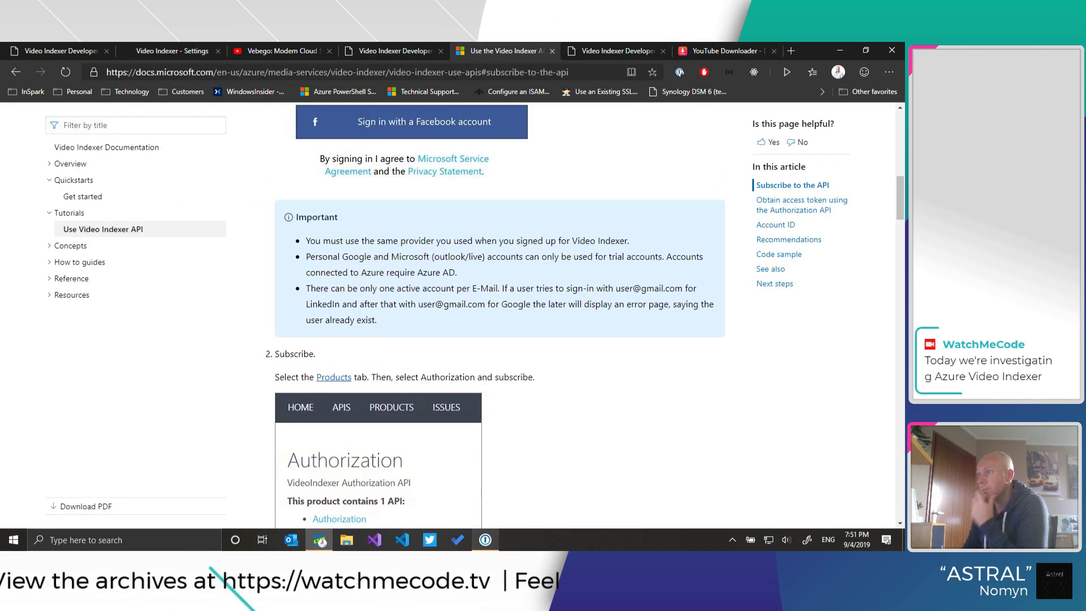
Subscribe to the Authorization product from the developer portal's Products page
{"action": "middle_click", "coordinate": [334, 377]}
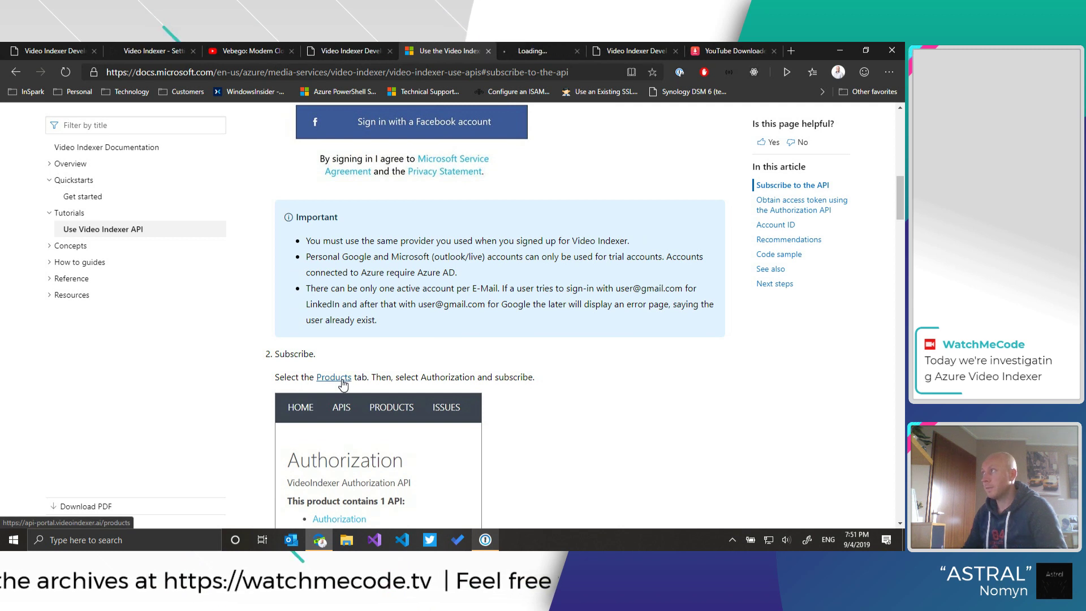
{"action": "left_click", "coordinate": [533, 51]}
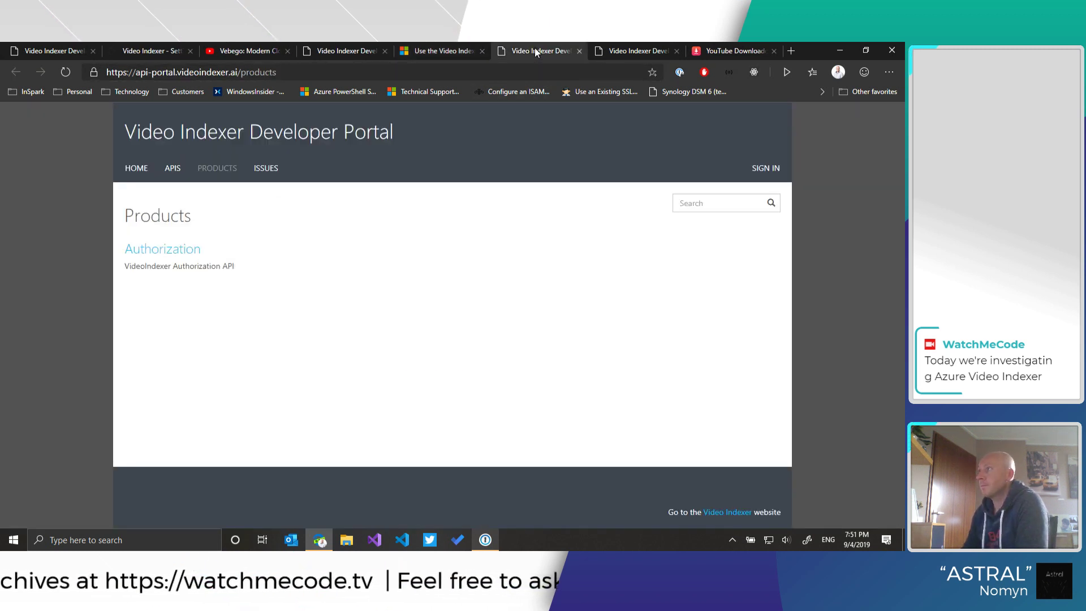
{"action": "left_click", "coordinate": [164, 250]}
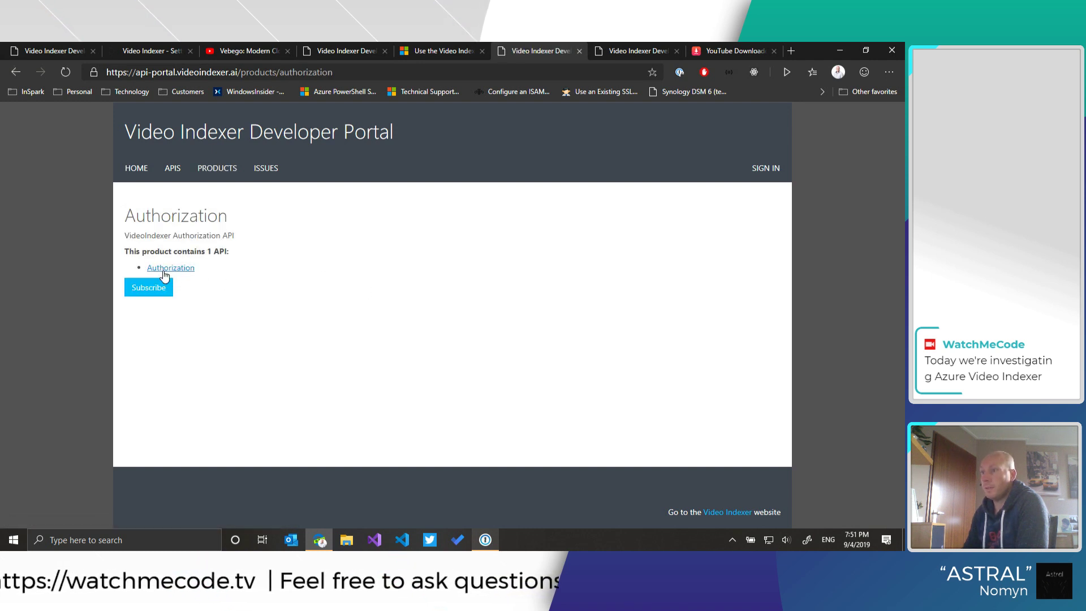
{"action": "left_click", "coordinate": [154, 288]}
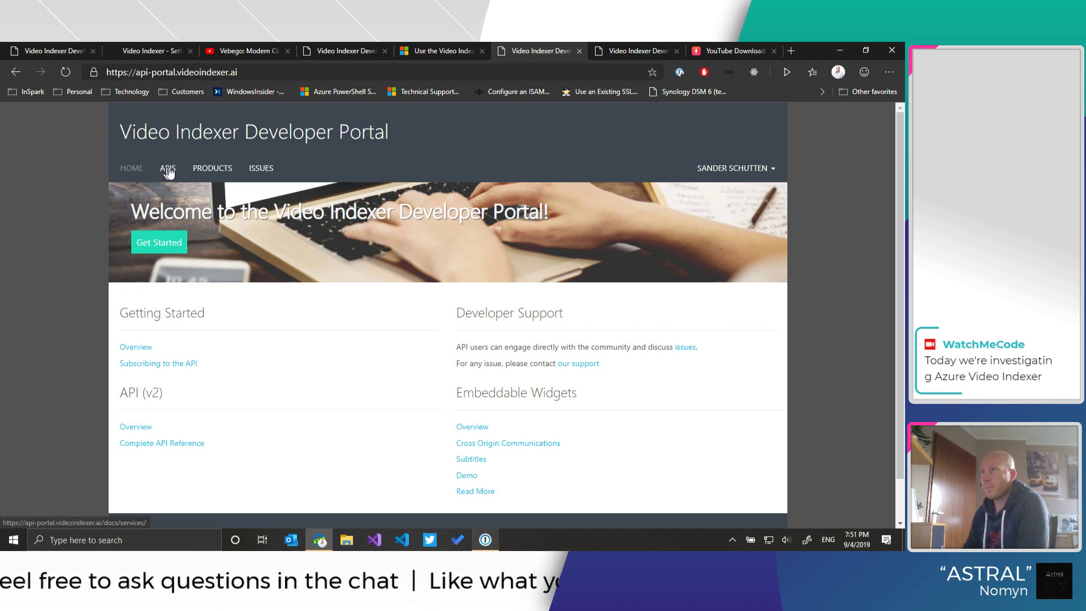
Close the outdated Get Accounts console and stale developer portal tabs
{"action": "left_click", "coordinate": [66, 50]}
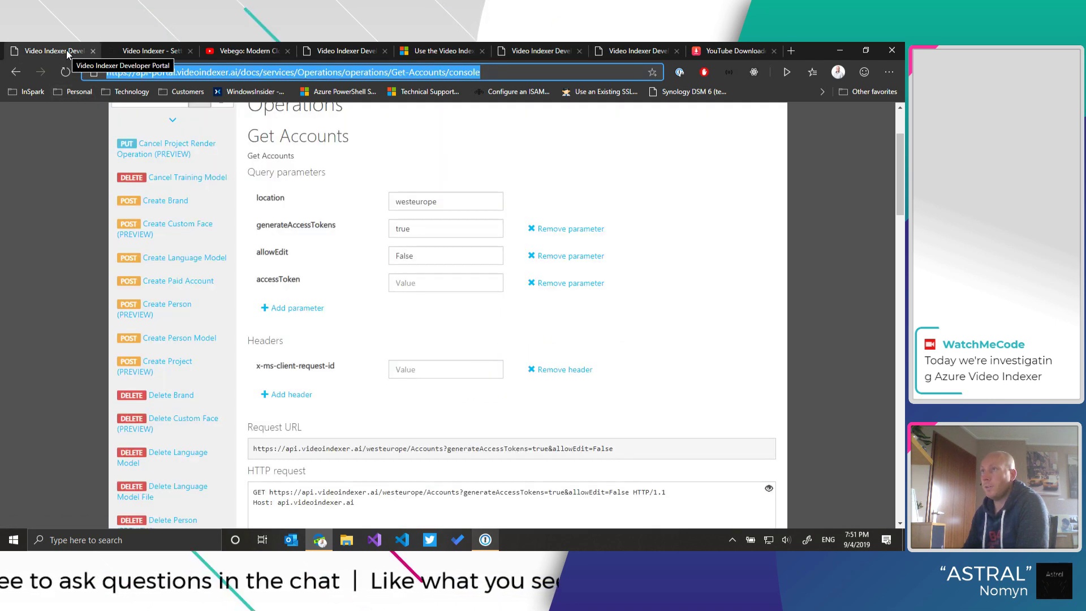
{"action": "middle_click", "coordinate": [66, 50]}
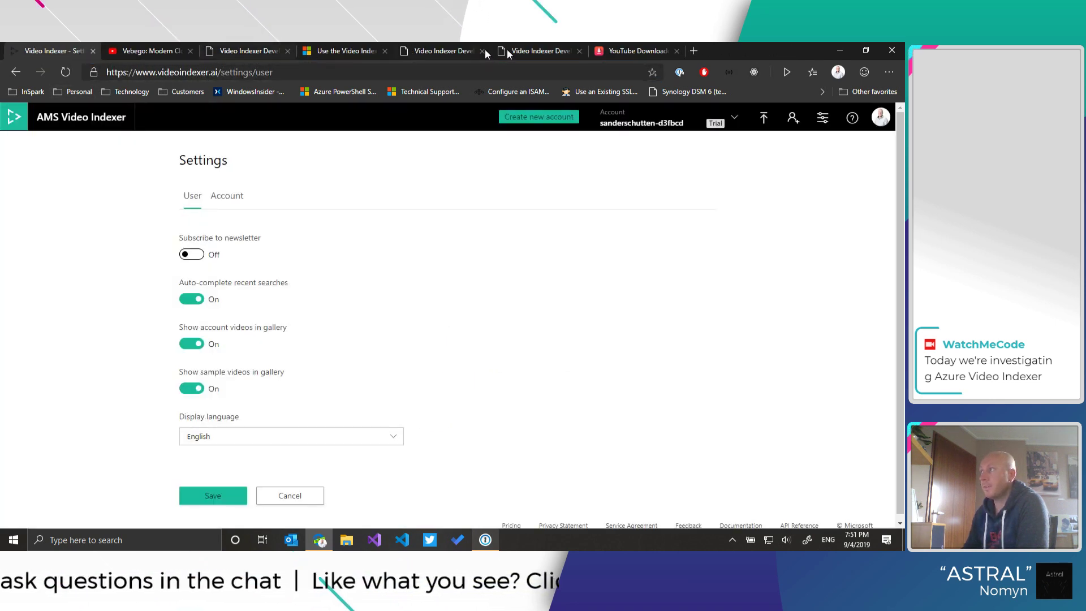
{"action": "left_click", "coordinate": [546, 49]}
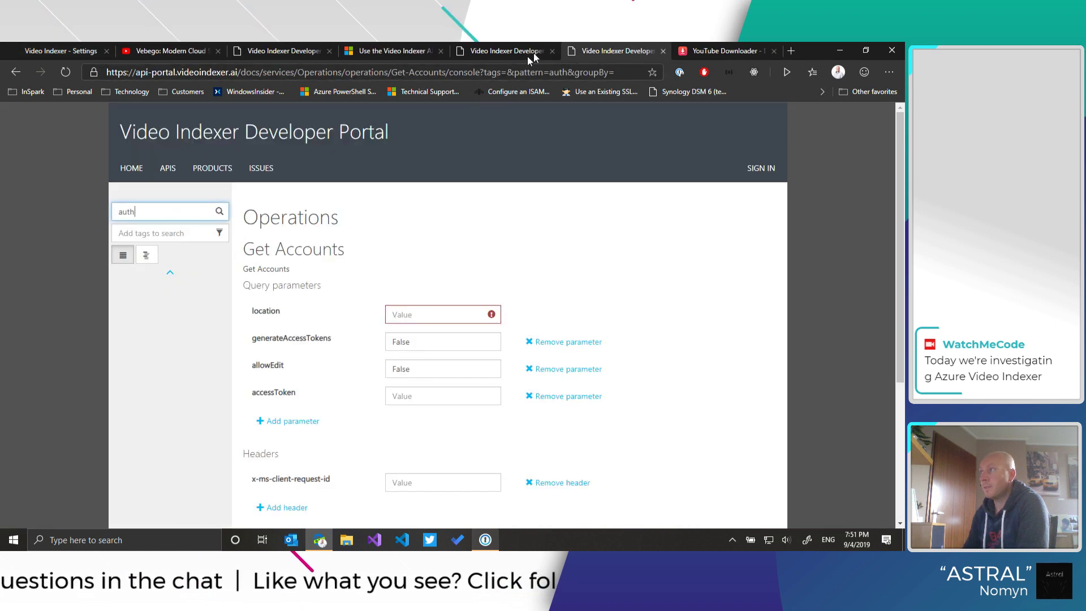
{"action": "middle_click", "coordinate": [605, 52]}
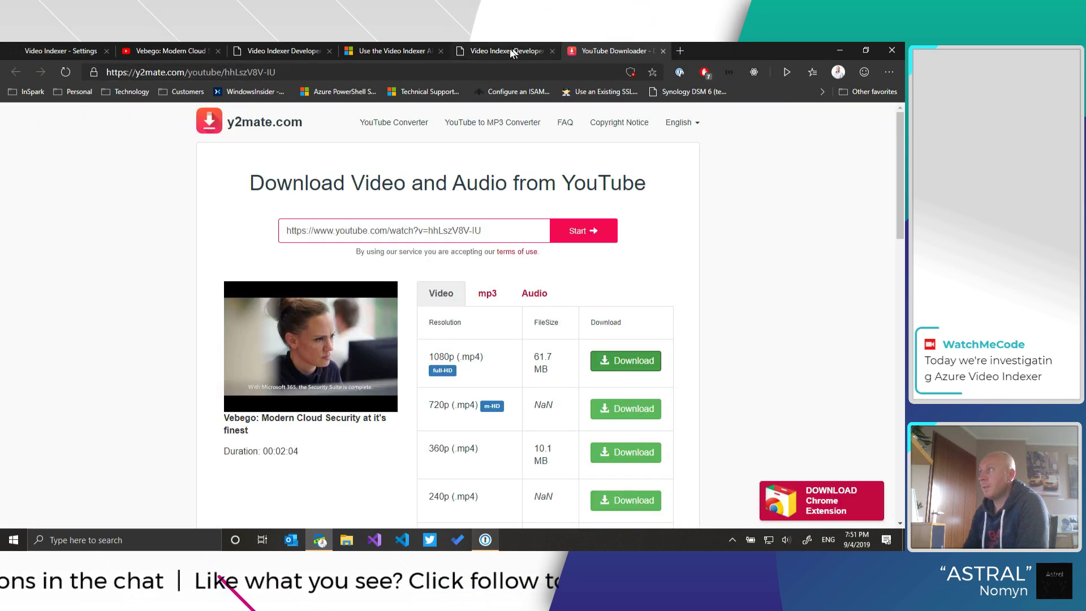
Go to APIs > Authorization > Get Accounts in the signed-in portal
{"action": "left_click", "coordinate": [516, 52]}
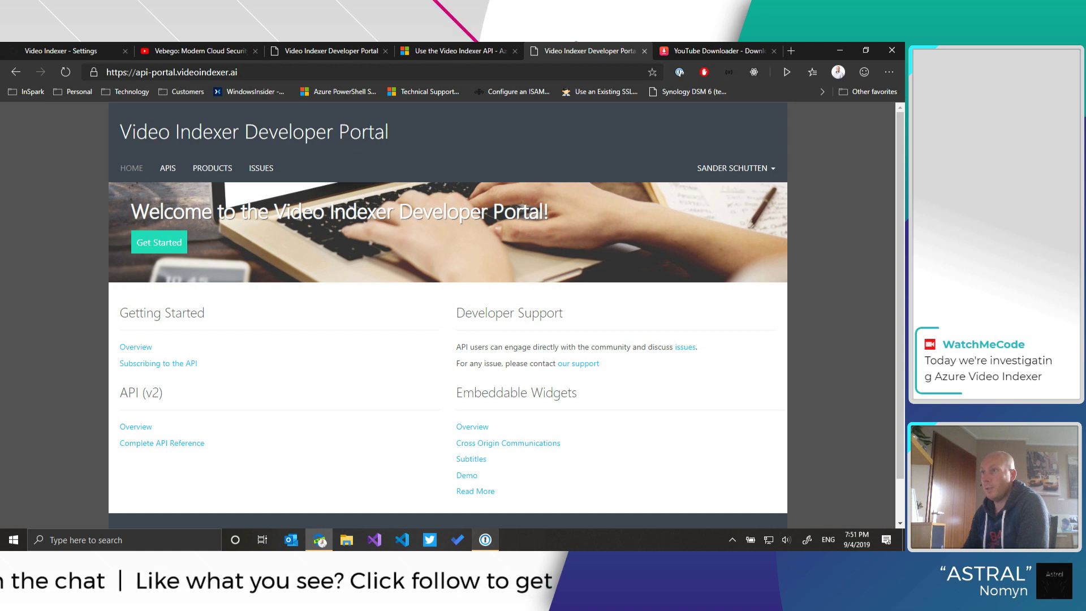
{"action": "left_click", "coordinate": [171, 173]}
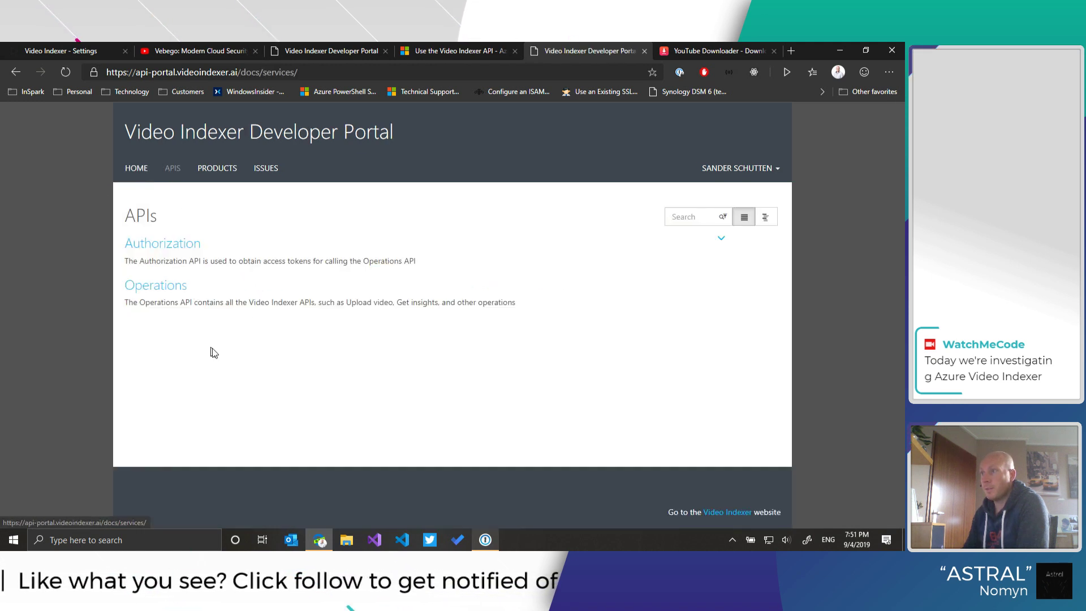
{"action": "left_click", "coordinate": [147, 243]}
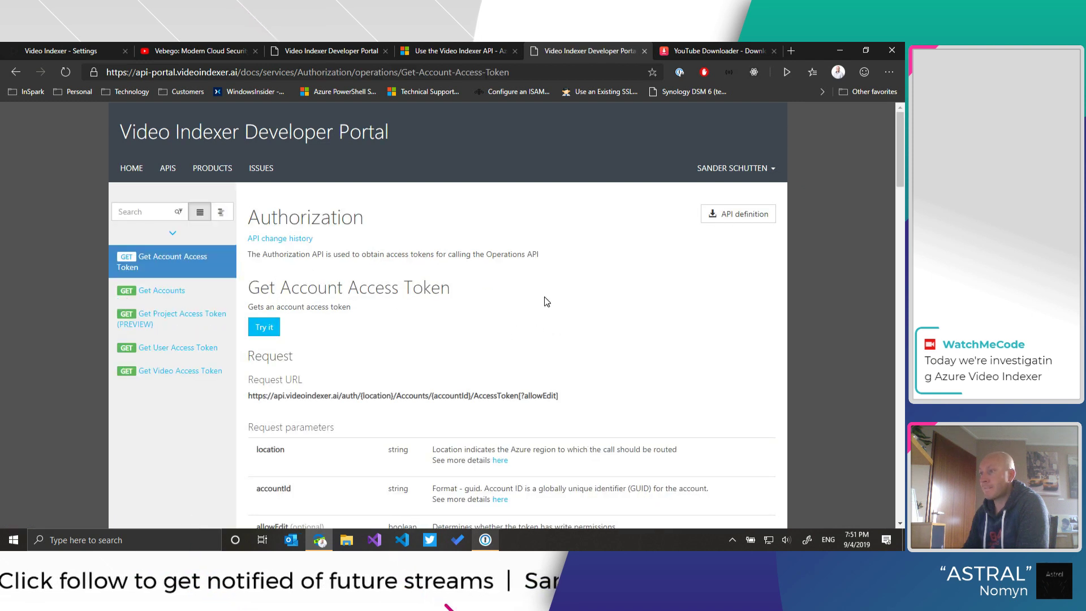
{"action": "left_click", "coordinate": [163, 291]}
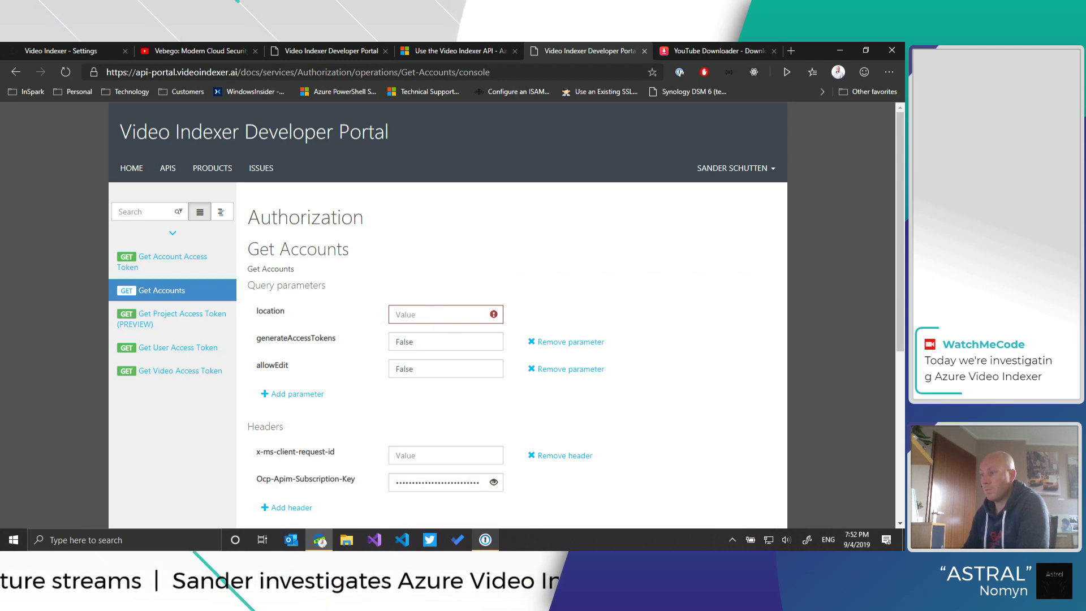
Set location to westeurope and generateAccessTokens to true in the Get Accounts console
{"action": "left_click", "coordinate": [433, 315]}
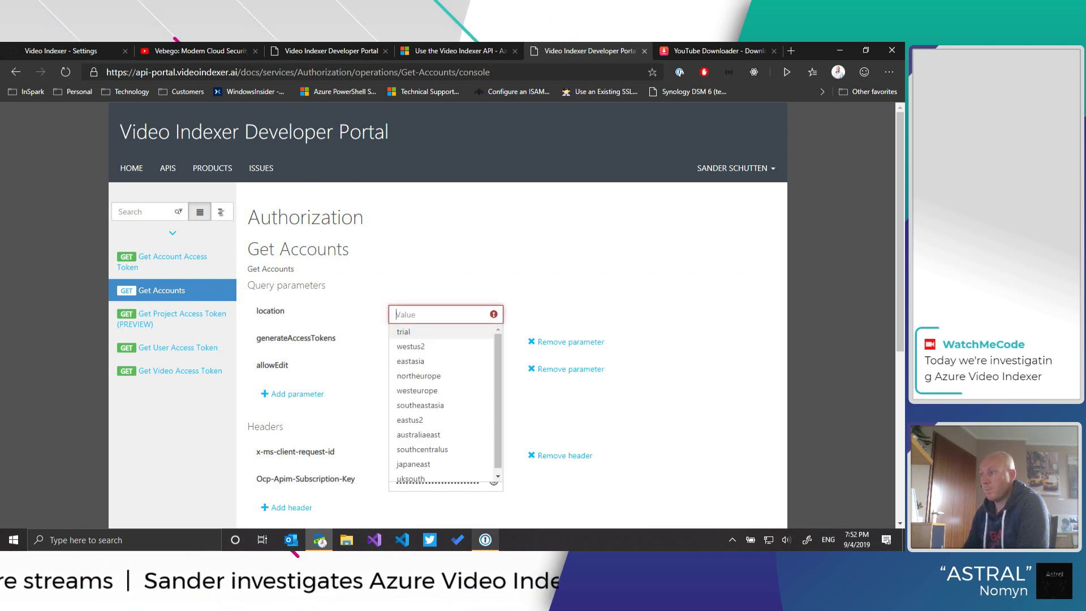
{"action": "left_click", "coordinate": [418, 391]}
{"action": "left_click", "coordinate": [418, 342]}
{"action": "left_click", "coordinate": [419, 355]}
Send the Get Accounts request, which returns 401 Unauthorized: user not registered
{"action": "scroll", "coordinate": [373, 362], "scroll_direction": "down", "scroll_amount": 1}
{"action": "scroll", "coordinate": [371, 363], "scroll_direction": "down", "scroll_amount": 2}
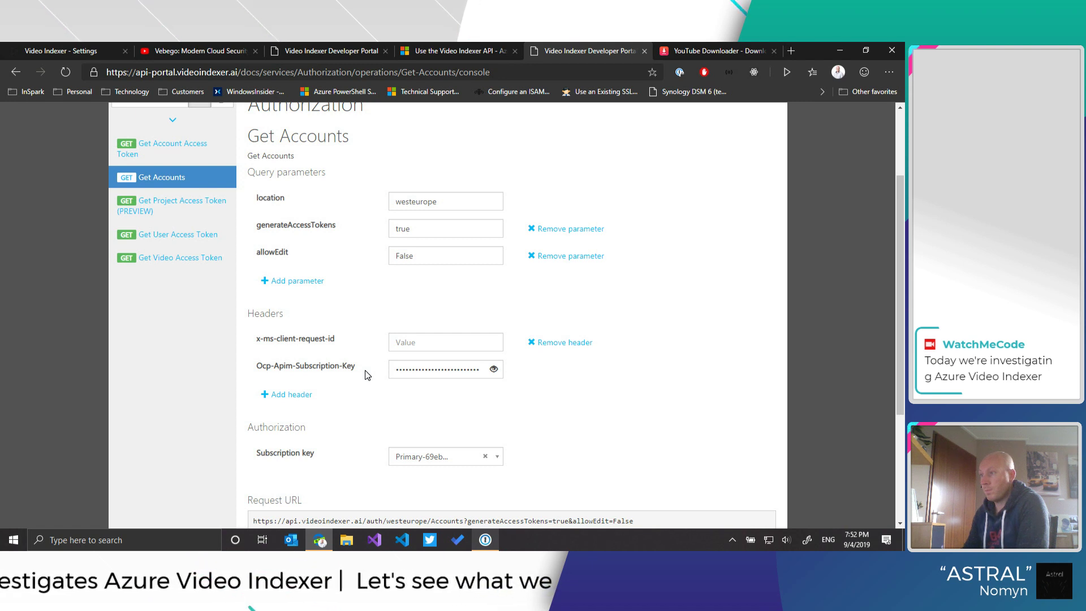
{"action": "scroll", "coordinate": [367, 375], "scroll_direction": "down", "scroll_amount": 2}
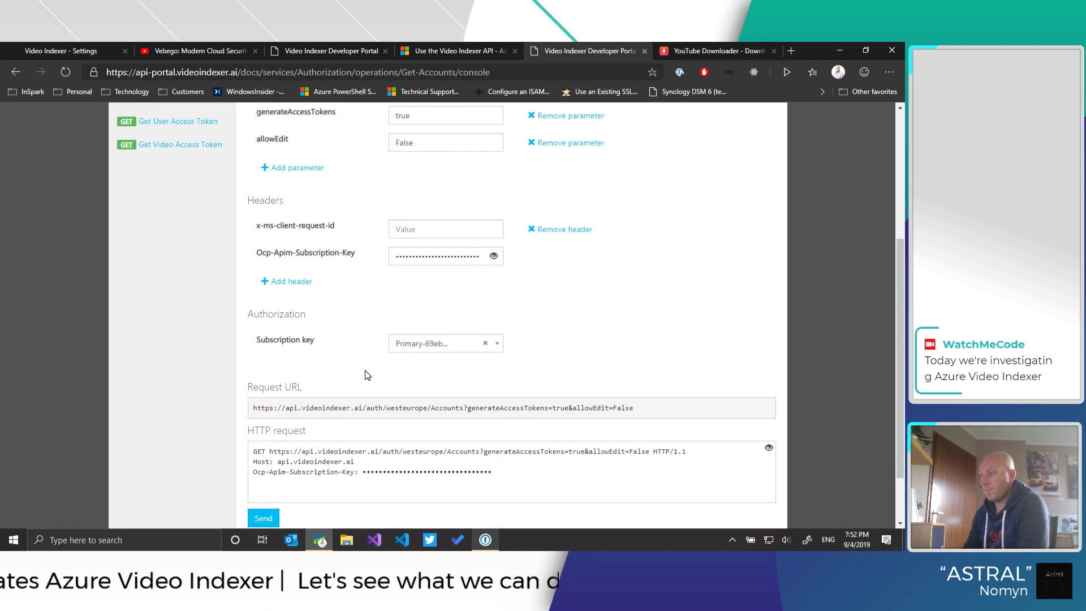
{"action": "scroll", "coordinate": [367, 373], "scroll_direction": "down", "scroll_amount": 1}
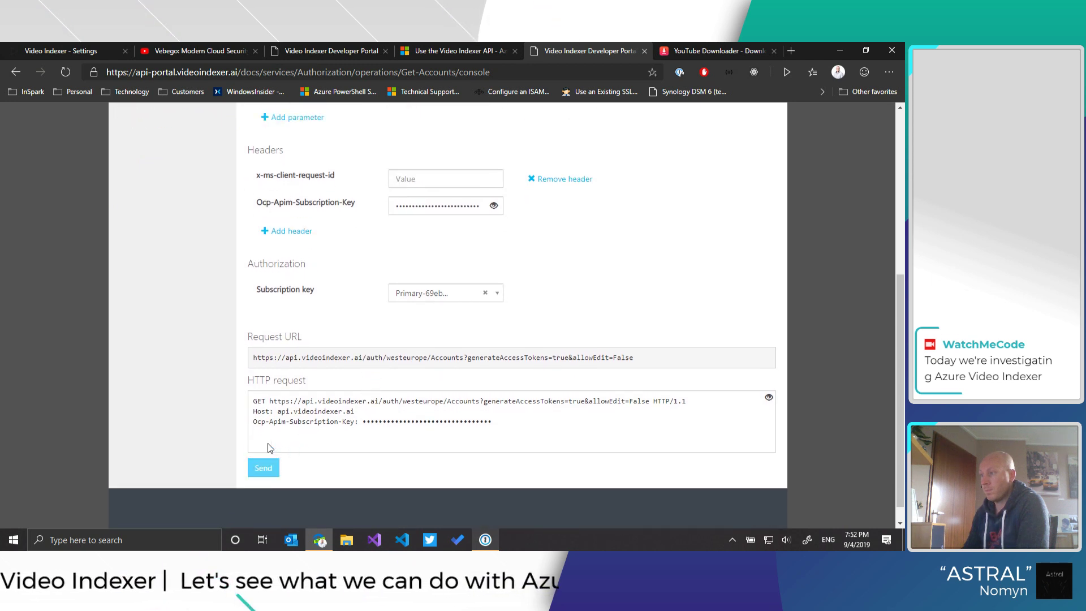
{"action": "left_click", "coordinate": [264, 468]}
{"action": "scroll", "coordinate": [417, 395], "scroll_direction": "down", "scroll_amount": 5}
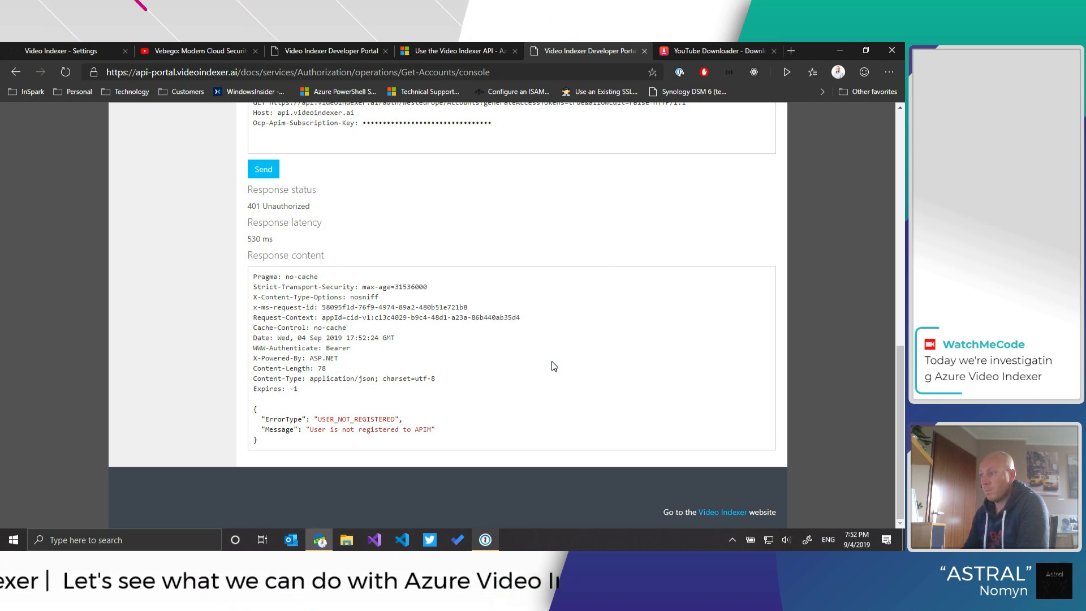
{"action": "scroll", "coordinate": [554, 367], "scroll_direction": "up", "scroll_amount": 12}
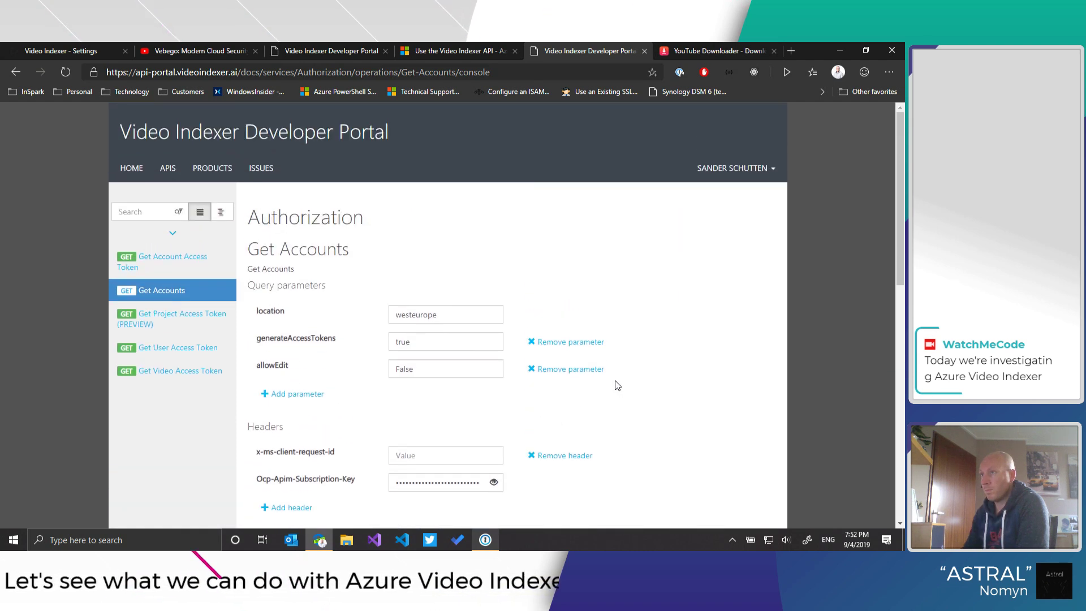
{"action": "left_click", "coordinate": [165, 259]}
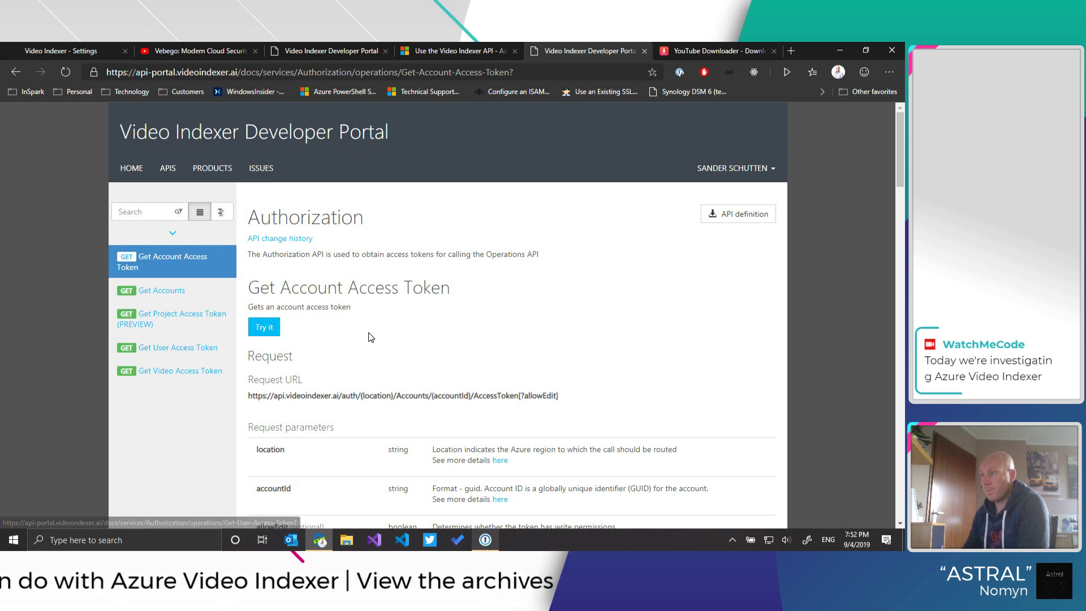
Open the Get User Access Token operation's test console
{"action": "scroll", "coordinate": [368, 338], "scroll_direction": "down", "scroll_amount": 1}
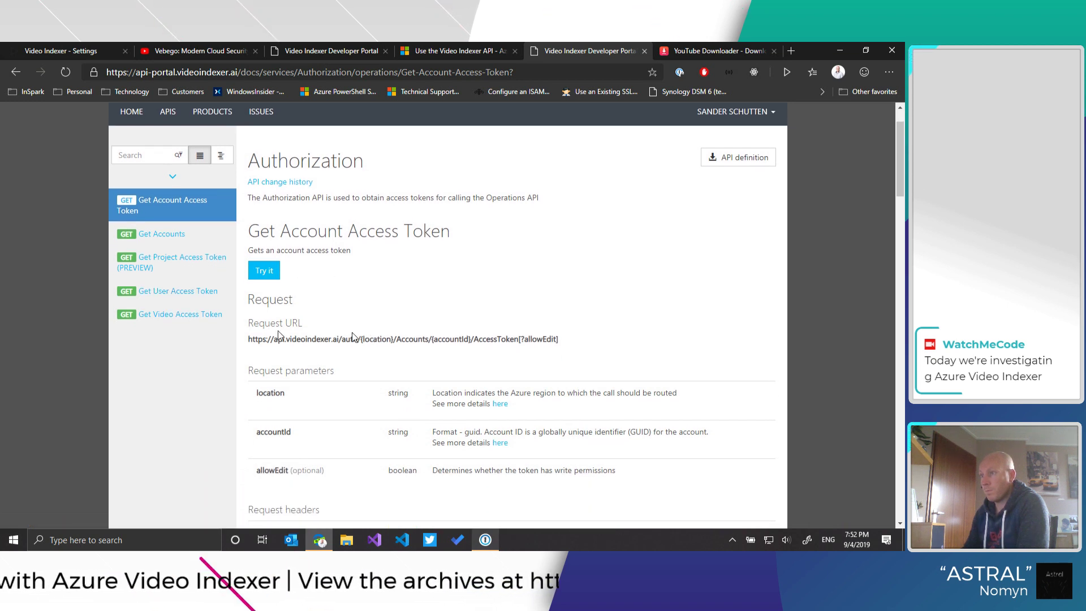
{"action": "left_click", "coordinate": [142, 291]}
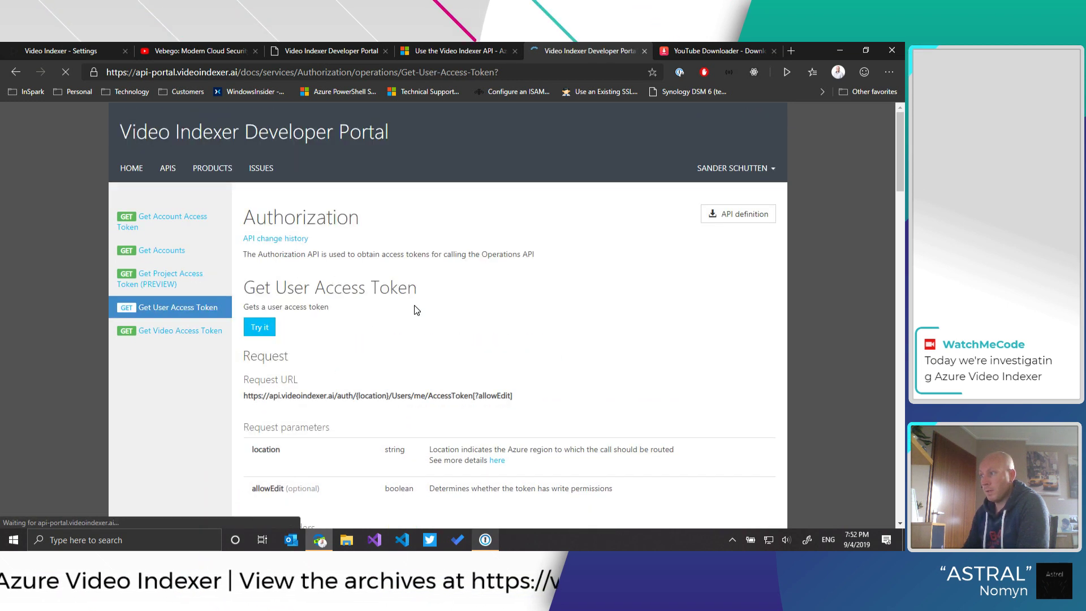
{"action": "scroll", "coordinate": [416, 310], "scroll_direction": "down", "scroll_amount": 3}
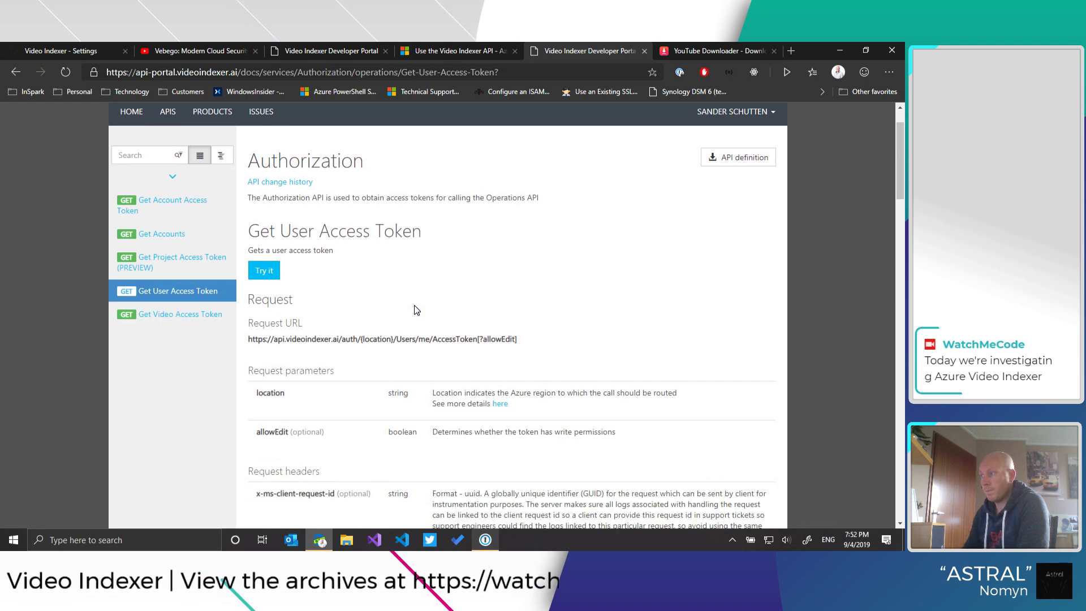
{"action": "left_click", "coordinate": [263, 156]}
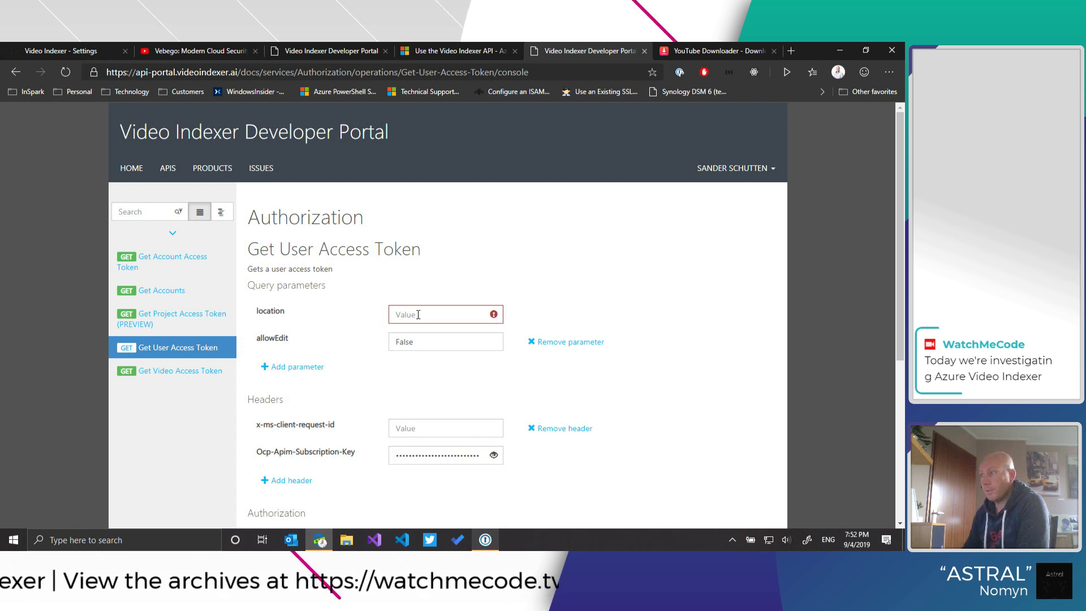
Choose westeurope as the location and select the x-ms-client-request-id header name
{"action": "left_click", "coordinate": [425, 314]}
{"action": "left_click", "coordinate": [421, 390]}
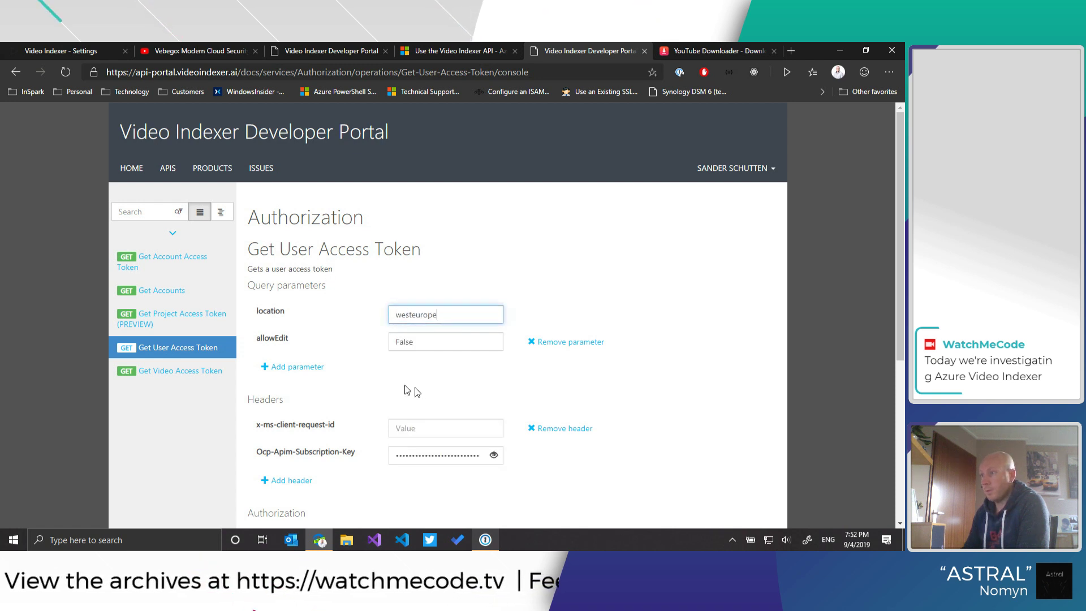
{"action": "scroll", "coordinate": [369, 408], "scroll_direction": "down", "scroll_amount": 2}
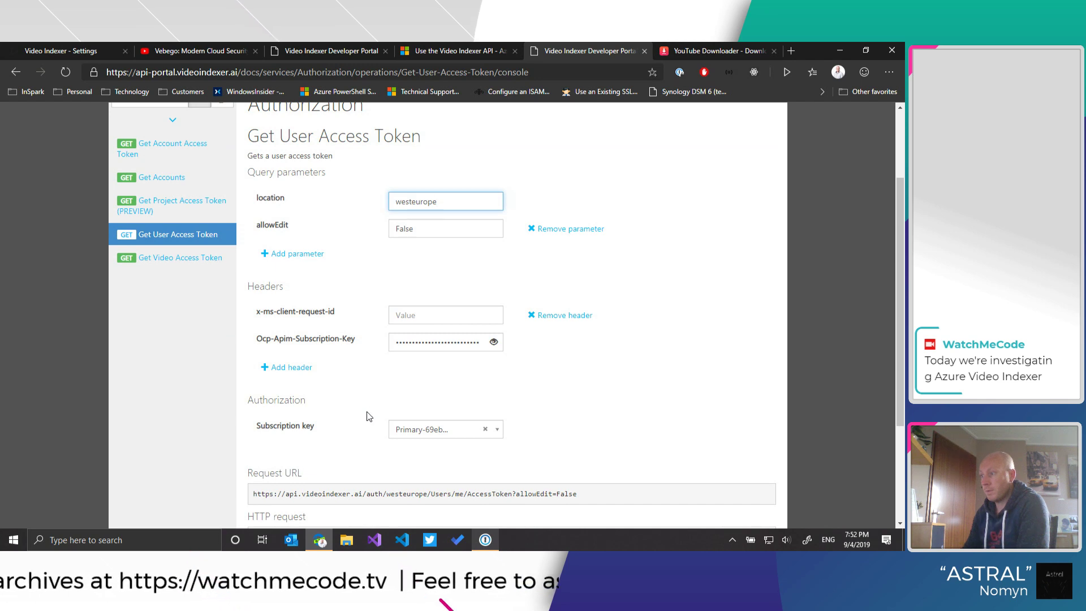
{"action": "scroll", "coordinate": [369, 416], "scroll_direction": "down", "scroll_amount": 2}
{"action": "scroll", "coordinate": [370, 407], "scroll_direction": "up", "scroll_amount": 1}
{"action": "scroll", "coordinate": [370, 396], "scroll_direction": "down", "scroll_amount": 3}
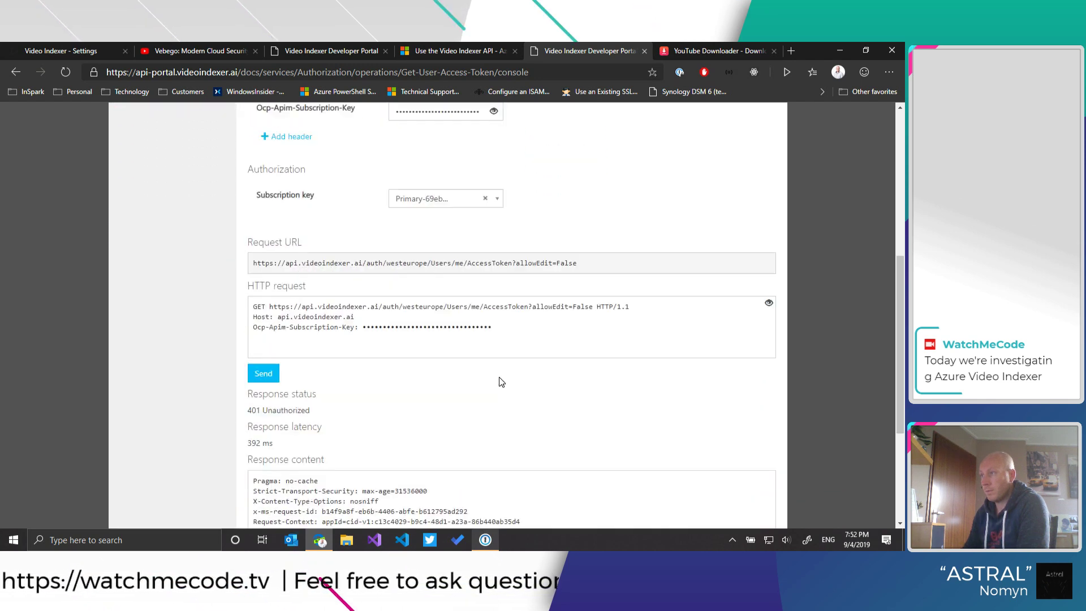
{"action": "scroll", "coordinate": [501, 382], "scroll_direction": "up", "scroll_amount": 5}
{"action": "triple_click", "coordinate": [311, 314]}
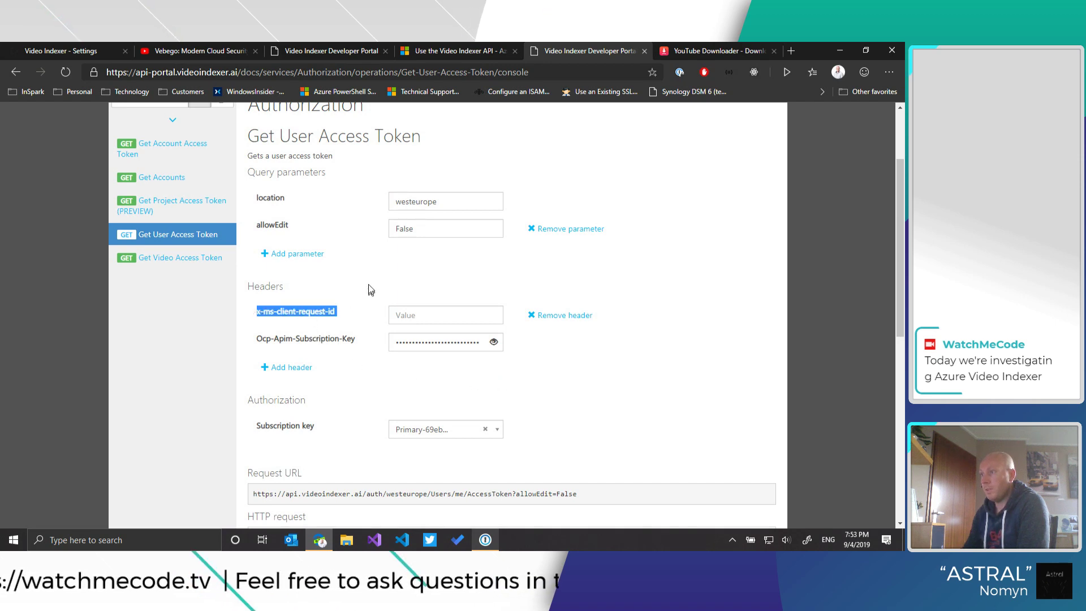
Read the Subscribe section of 'Use the Video Indexer API', then return to the Get User Access Token console
{"action": "left_click", "coordinate": [446, 48]}
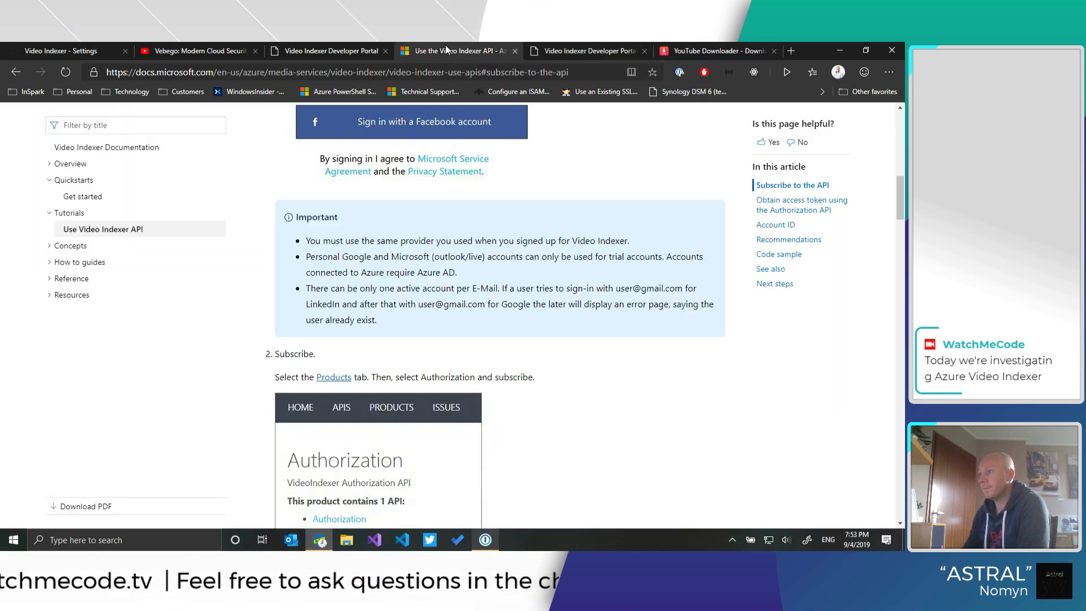
{"action": "scroll", "coordinate": [574, 376], "scroll_direction": "down", "scroll_amount": 6}
{"action": "scroll", "coordinate": [599, 369], "scroll_direction": "down", "scroll_amount": 1}
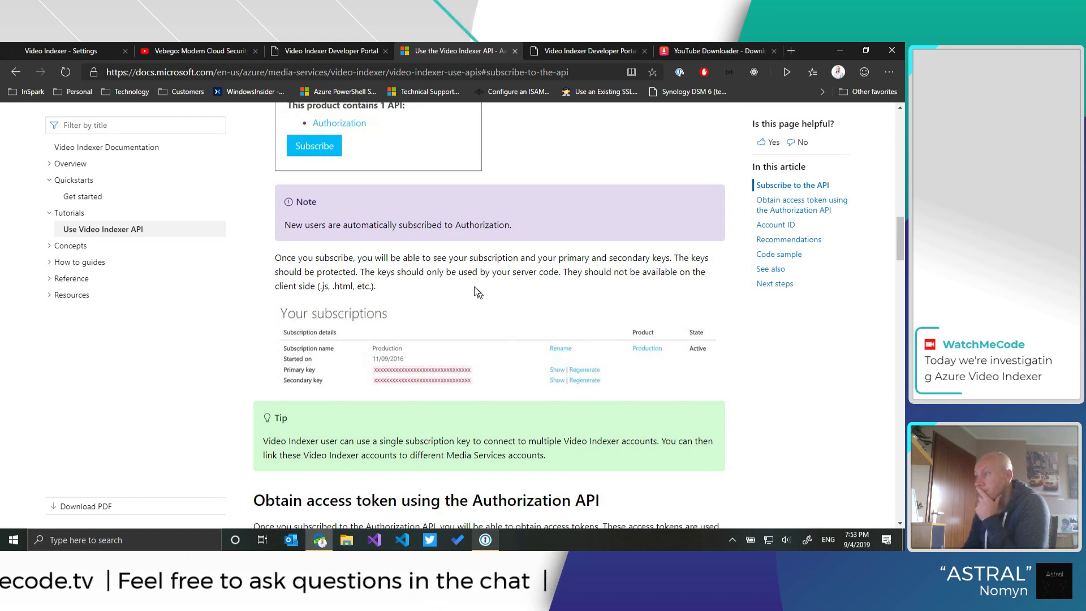
{"action": "scroll", "coordinate": [481, 290], "scroll_direction": "down", "scroll_amount": 1}
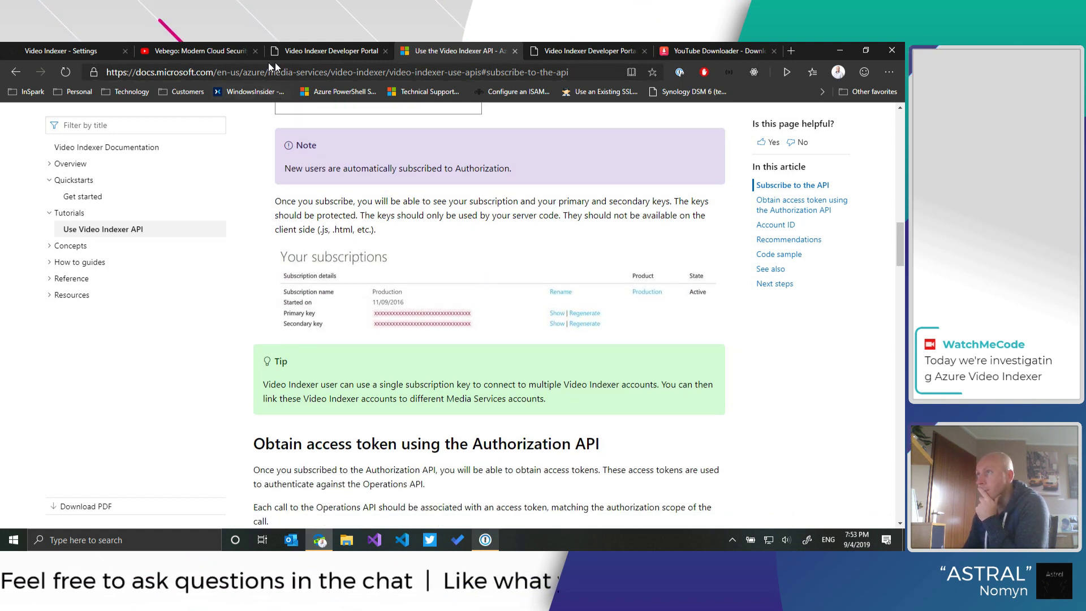
{"action": "left_click", "coordinate": [309, 50]}
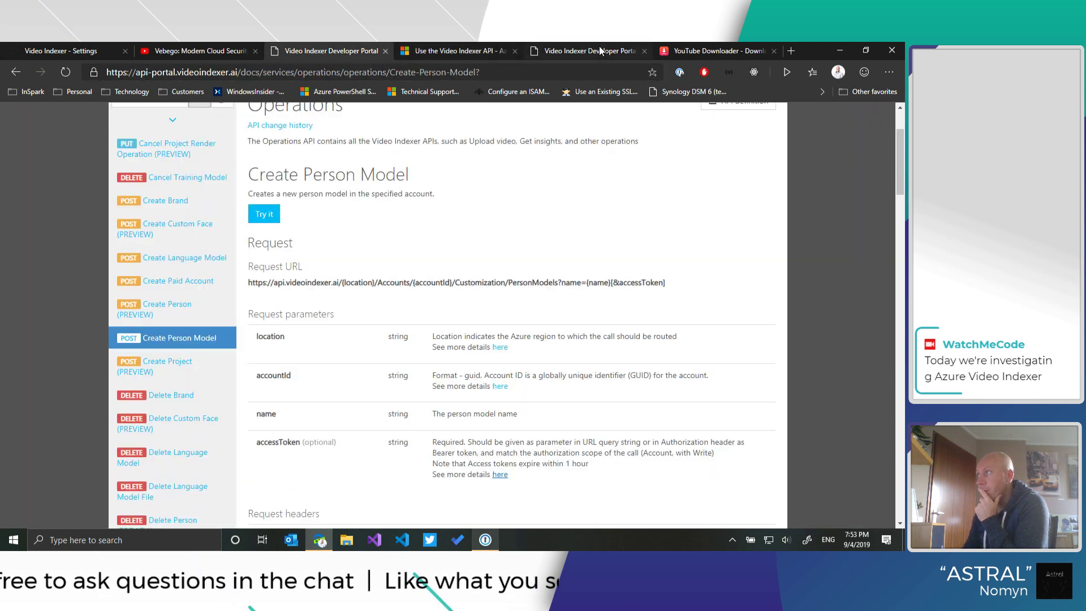
{"action": "left_click", "coordinate": [601, 50]}
{"action": "scroll", "coordinate": [380, 251], "scroll_direction": "up", "scroll_amount": 3}
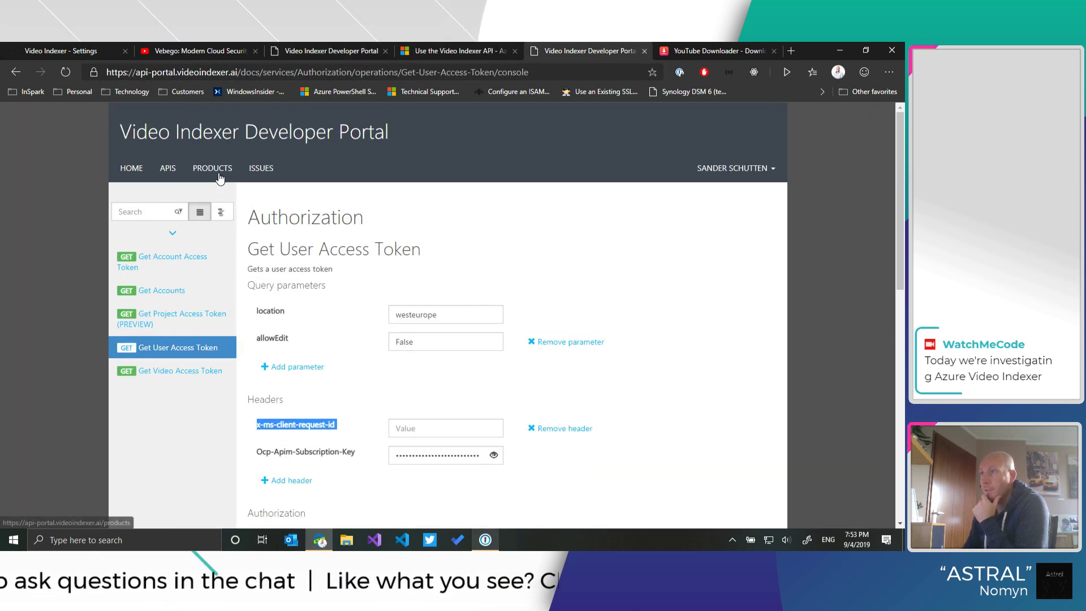
{"action": "left_click", "coordinate": [212, 168]}
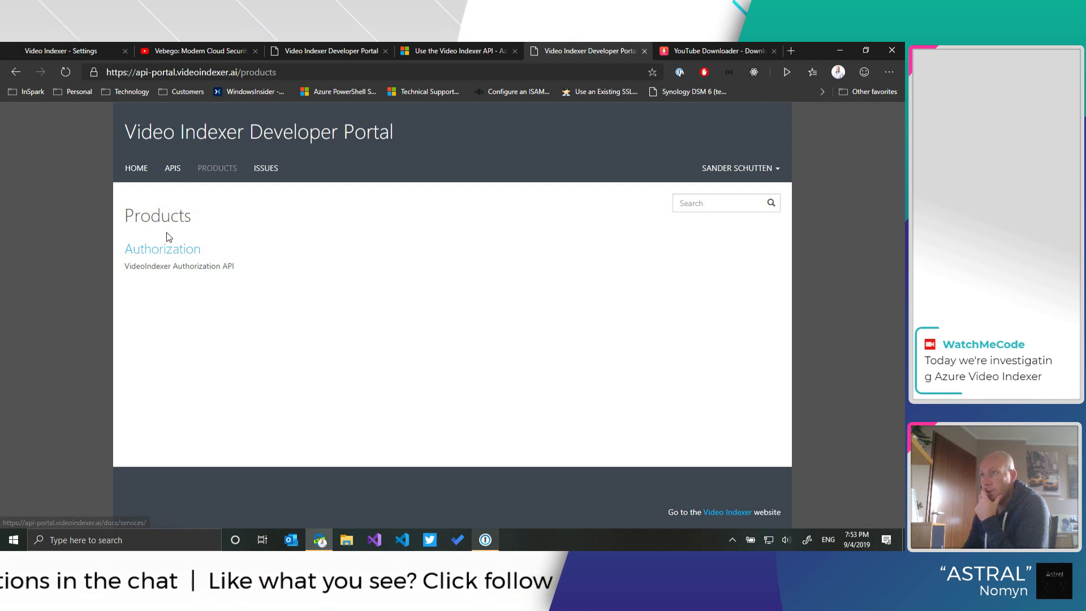
View the Product Authorization subscription, revealing and re-hiding its primary key
{"action": "left_click", "coordinate": [165, 248]}
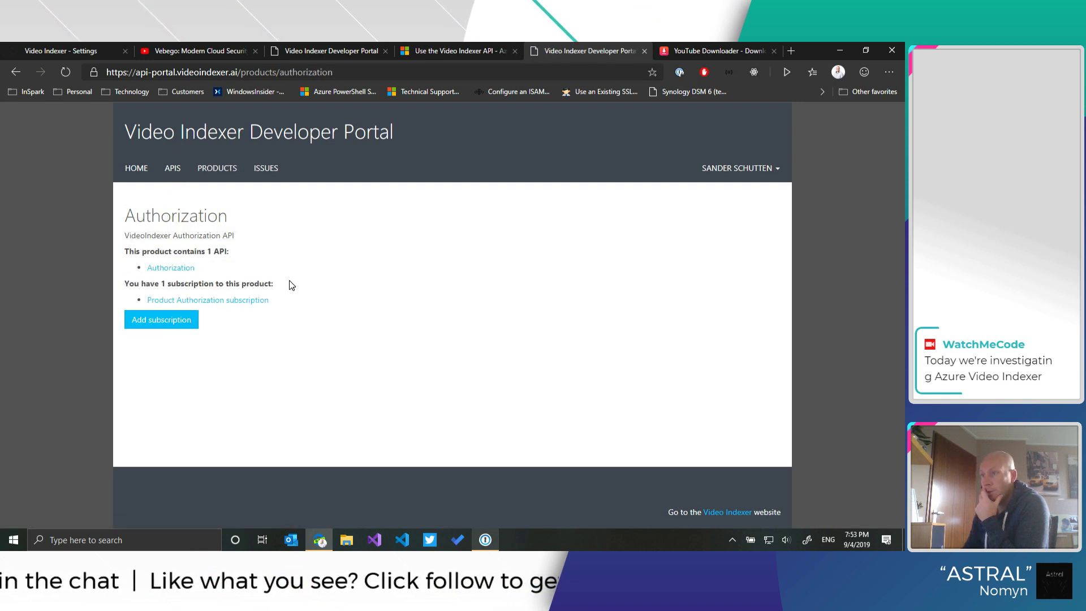
{"action": "left_click", "coordinate": [212, 306]}
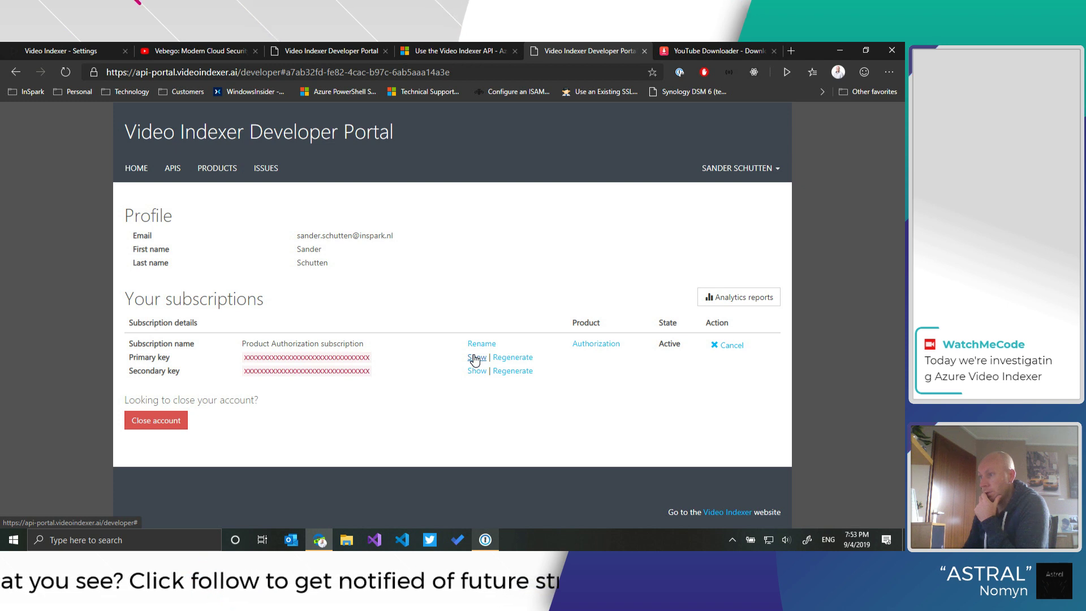
{"action": "left_click", "coordinate": [475, 358]}
{"action": "double_click", "coordinate": [305, 357]}
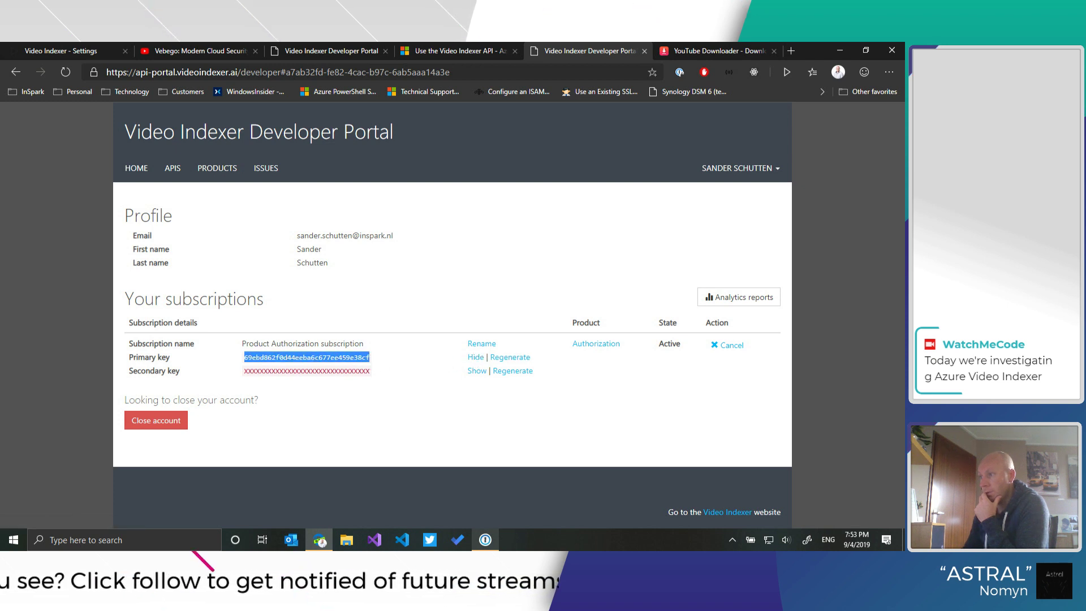
{"action": "left_click", "coordinate": [476, 357]}
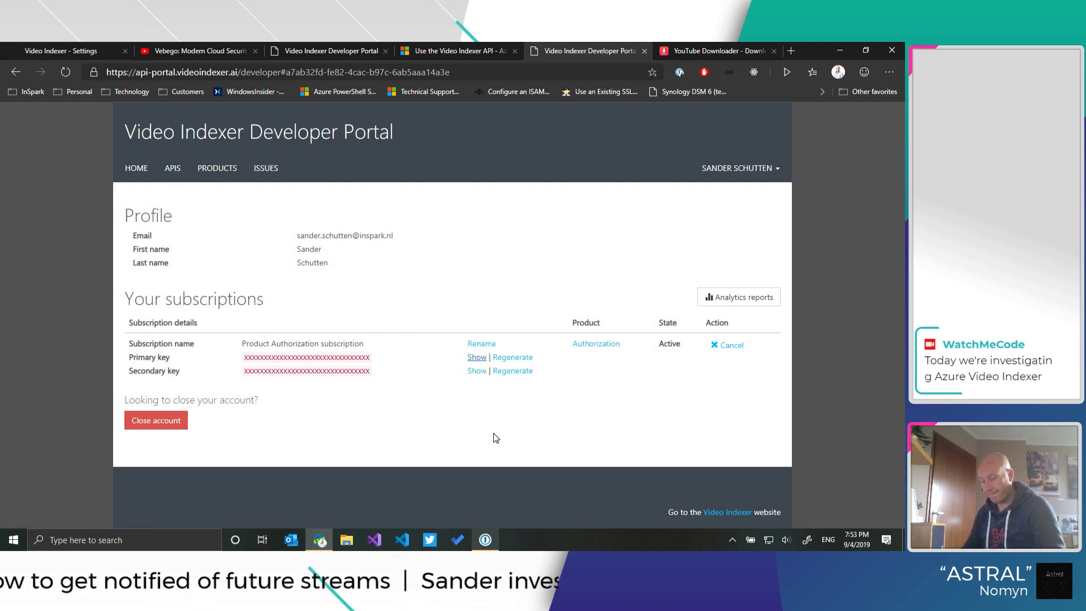
{"action": "left_click", "coordinate": [176, 170]}
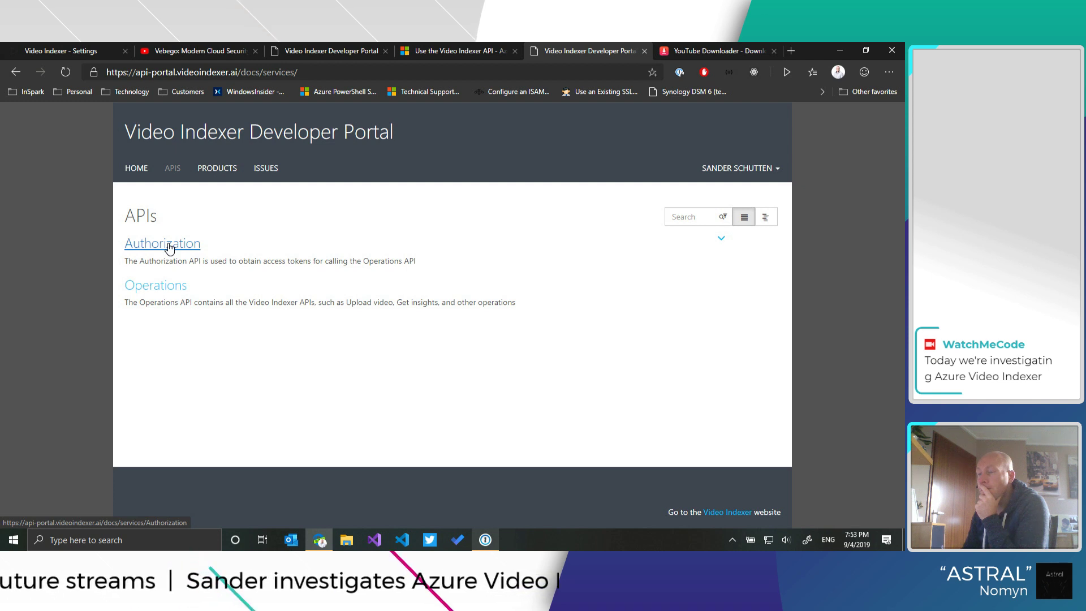
Open the Get Accounts console with location westeurope and generateAccessTokens true
{"action": "left_click", "coordinate": [168, 242]}
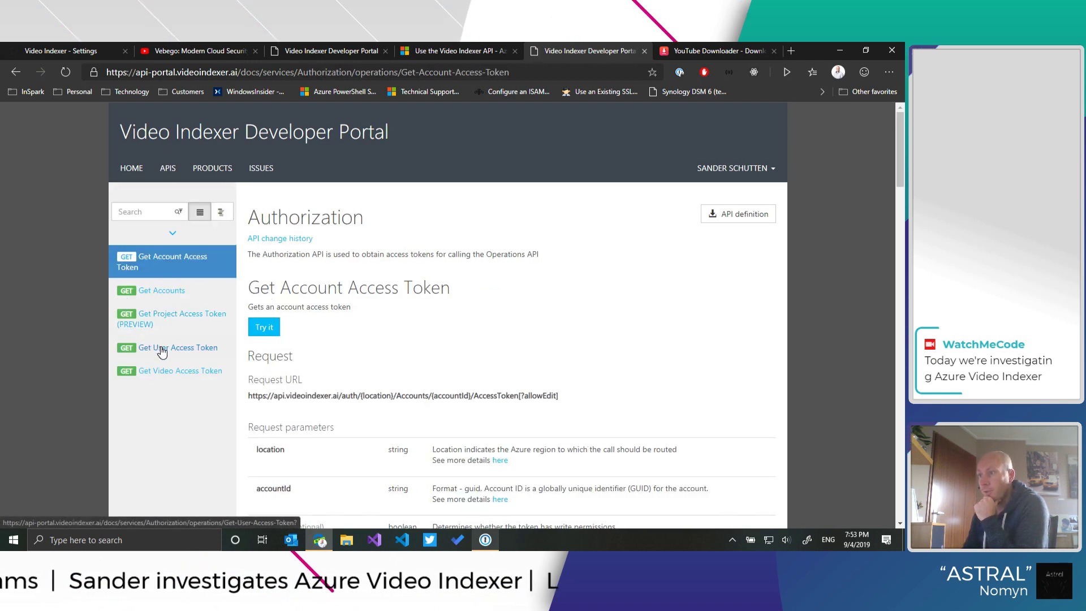
{"action": "left_click", "coordinate": [161, 352]}
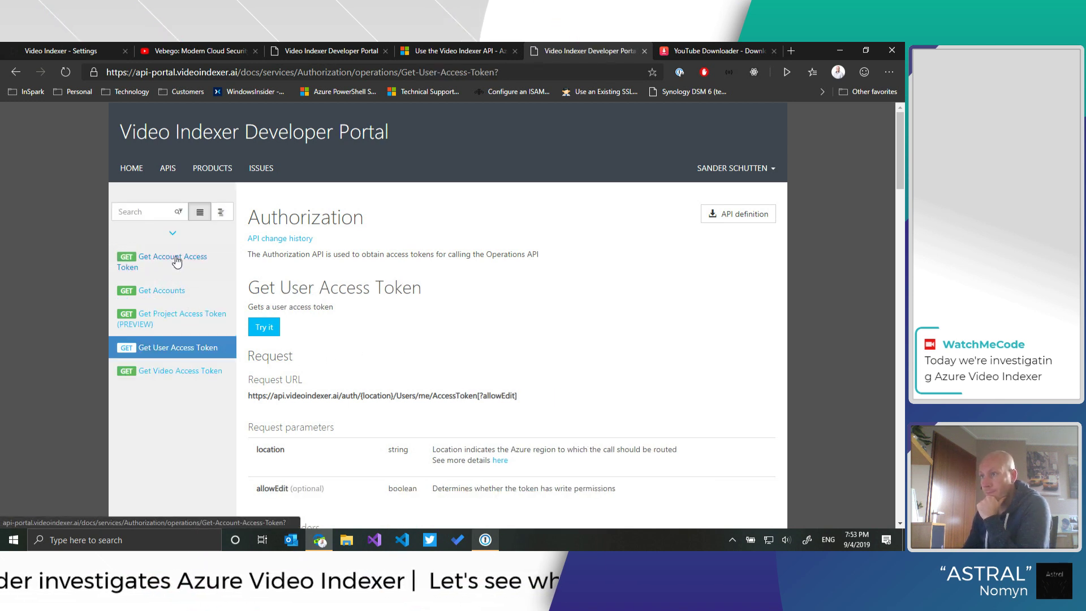
{"action": "left_click", "coordinate": [165, 291]}
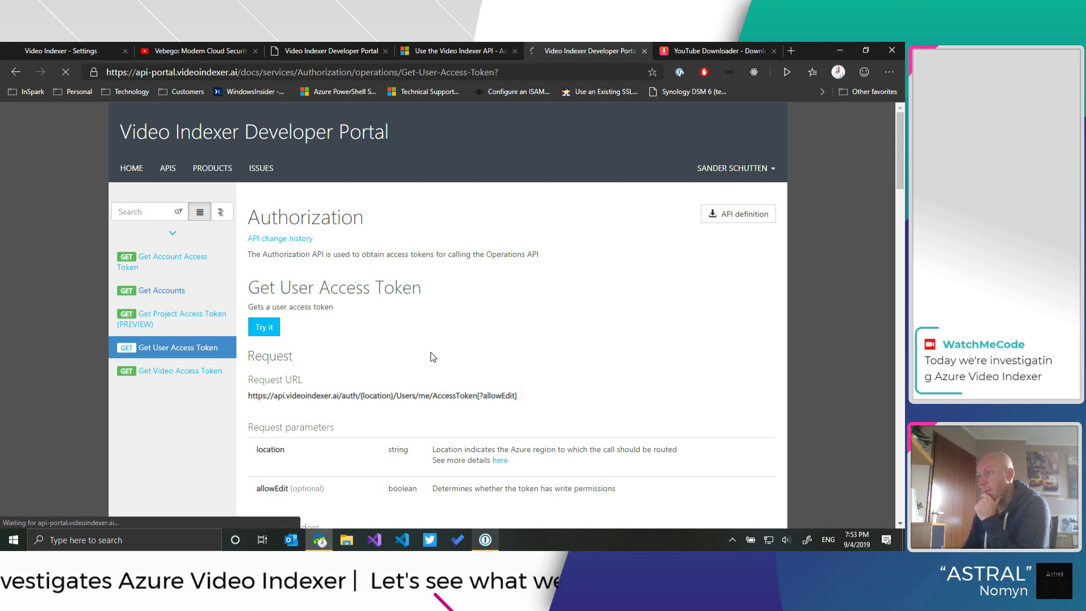
{"action": "left_click", "coordinate": [262, 327]}
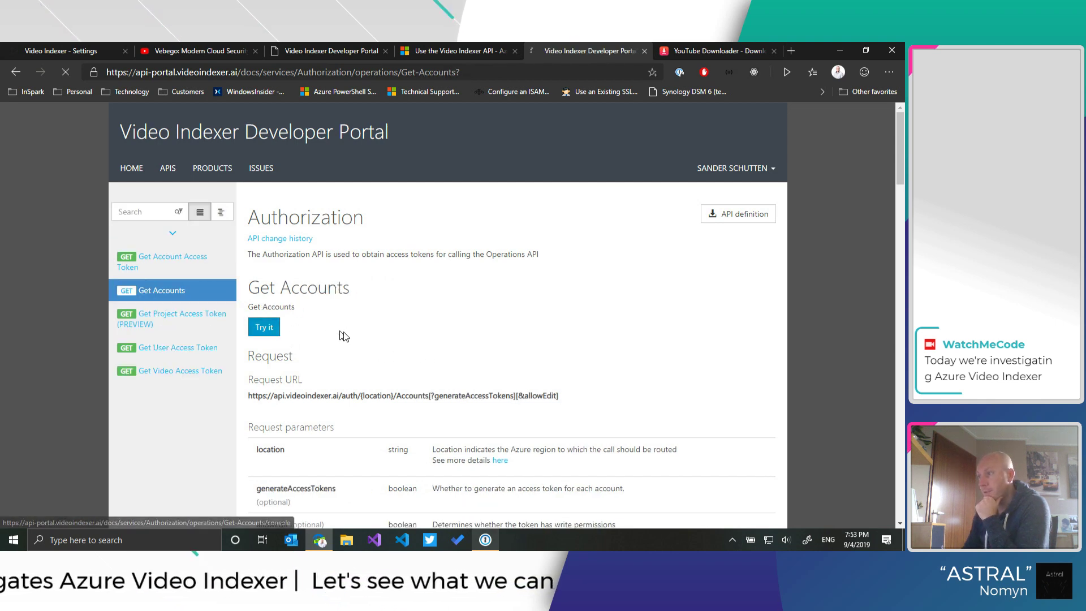
{"action": "left_click", "coordinate": [433, 315]}
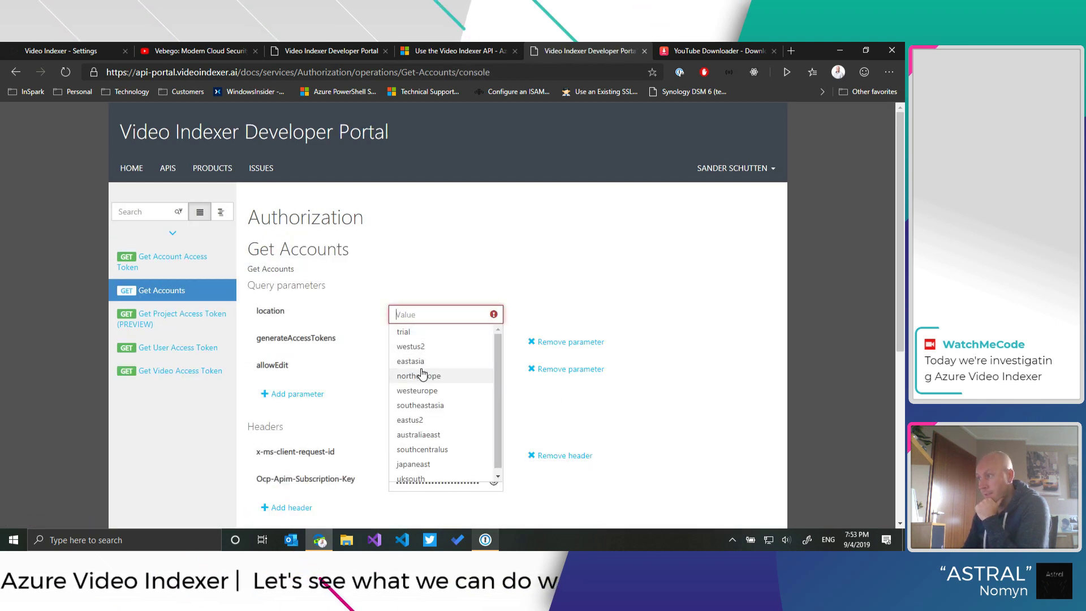
{"action": "left_click", "coordinate": [418, 391]}
{"action": "left_click", "coordinate": [420, 347]}
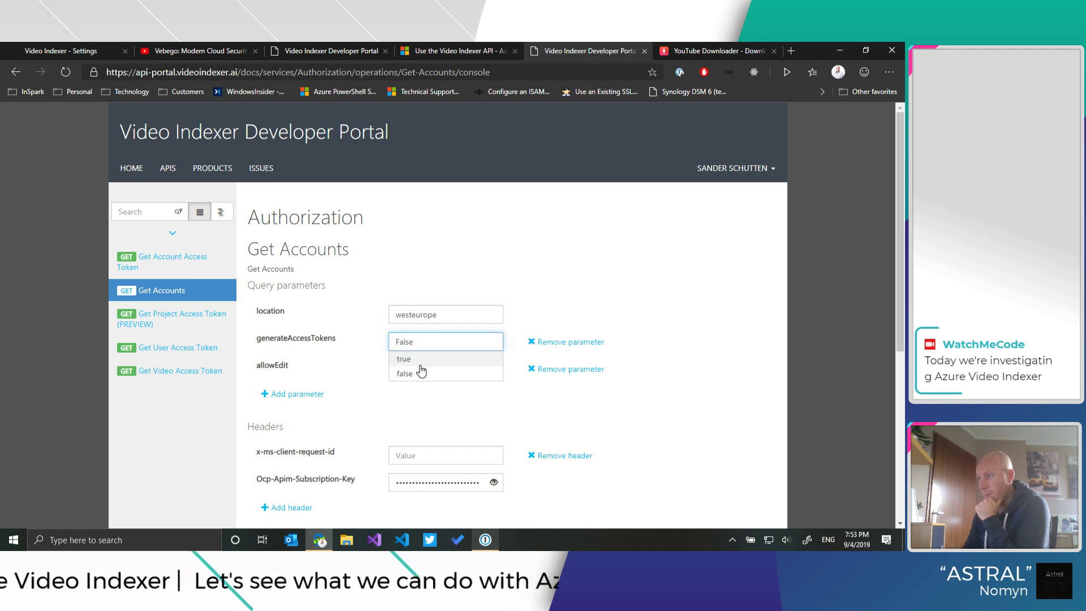
{"action": "left_click", "coordinate": [417, 360]}
Set the x-ms-client-request-id header to 1
{"action": "scroll", "coordinate": [367, 368], "scroll_direction": "down", "scroll_amount": 1}
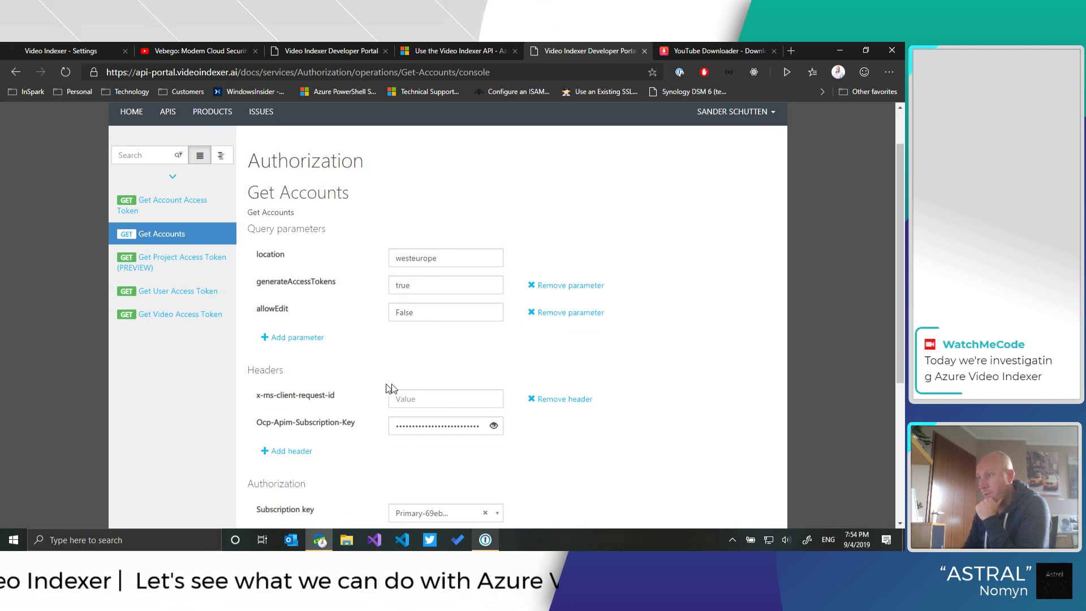
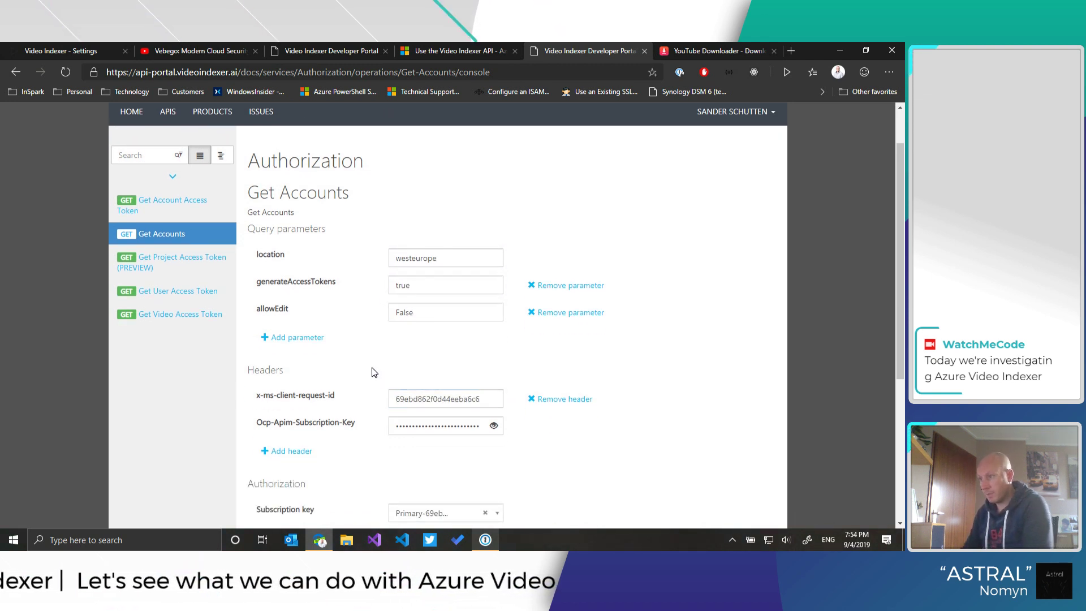
{"action": "scroll", "coordinate": [372, 371], "scroll_direction": "down", "scroll_amount": 1}
{"action": "left_click", "coordinate": [493, 369]}
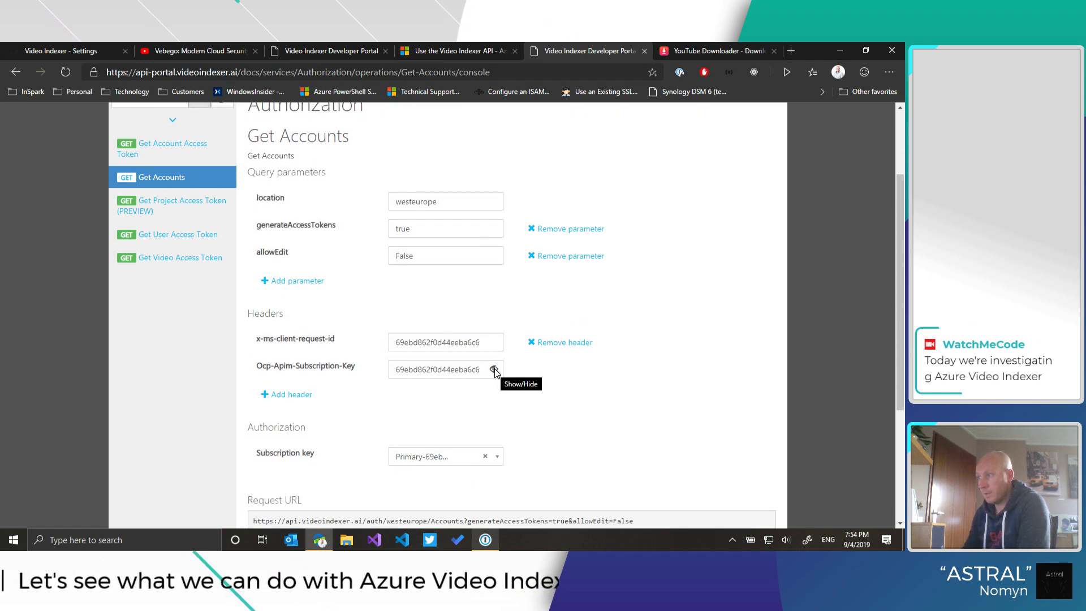
{"action": "left_click", "coordinate": [494, 369]}
{"action": "double_click", "coordinate": [438, 344]}
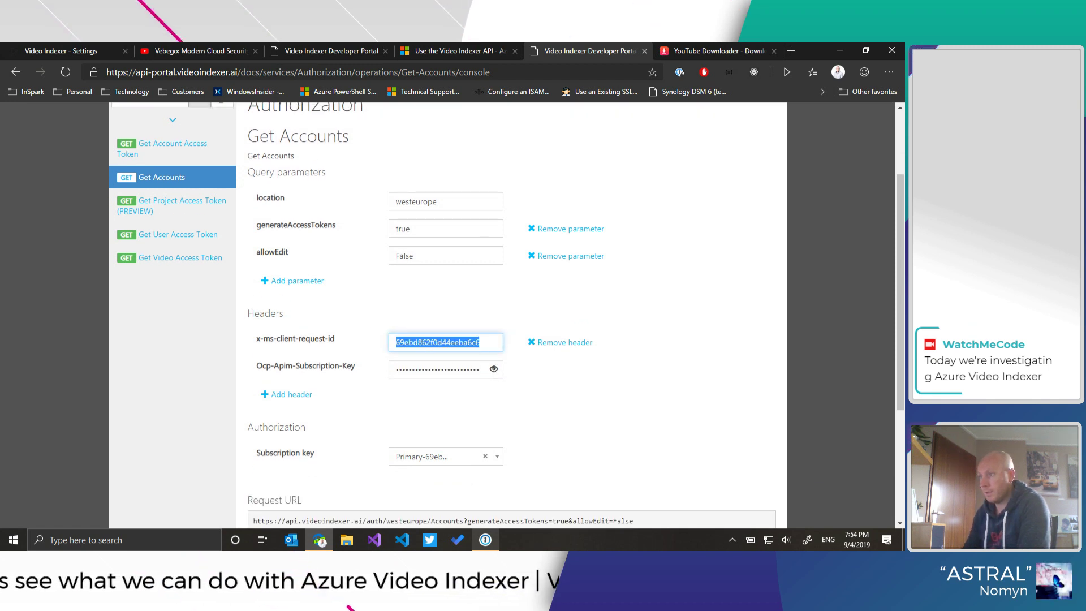
{"action": "type", "text": "1"}
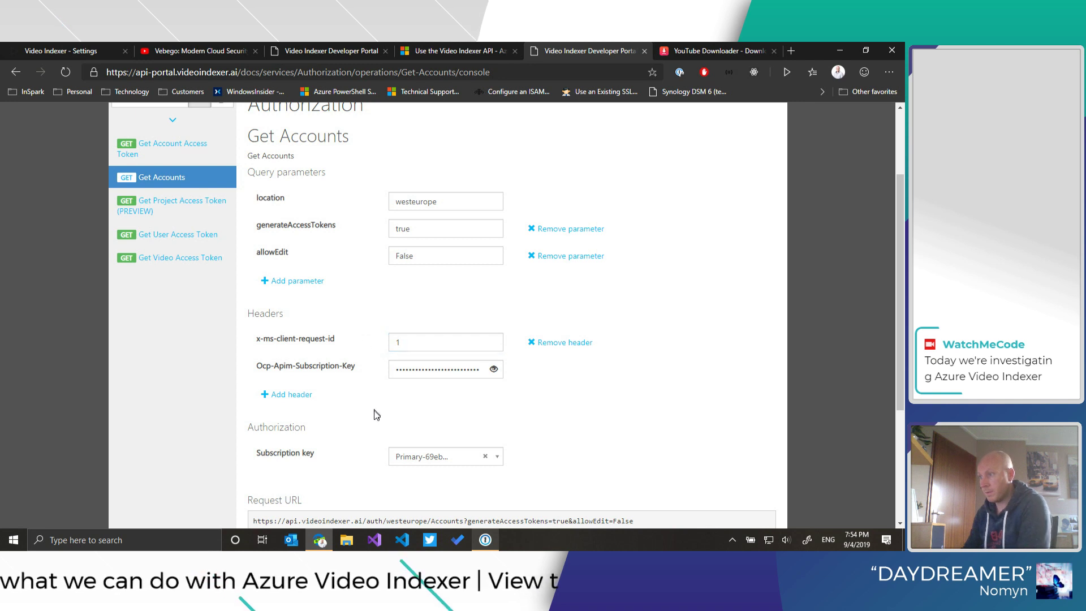
Send the request with the Primary subscription key, getting 401 Unauthorized
{"action": "scroll", "coordinate": [376, 410], "scroll_direction": "down", "scroll_amount": 1}
{"action": "left_click", "coordinate": [433, 404]}
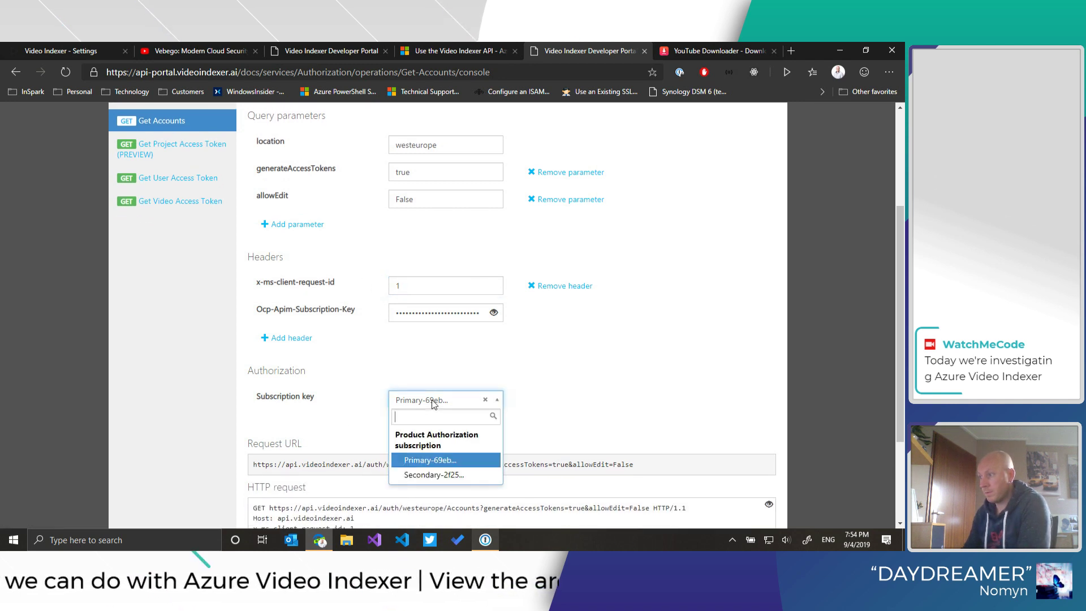
{"action": "left_click", "coordinate": [355, 386]}
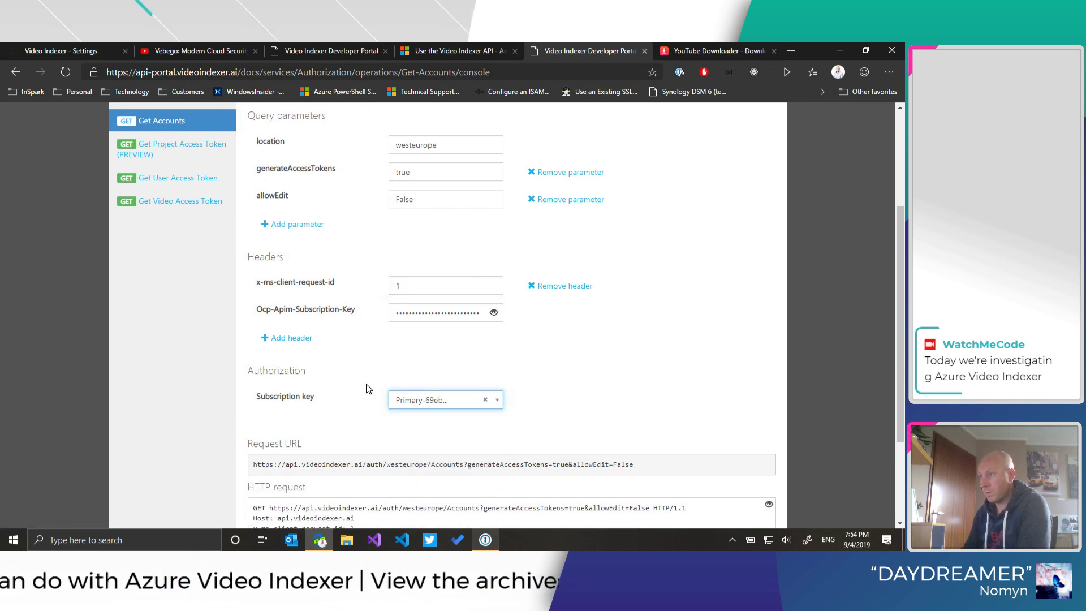
{"action": "scroll", "coordinate": [335, 408], "scroll_direction": "down", "scroll_amount": 2}
{"action": "left_click", "coordinate": [275, 465]}
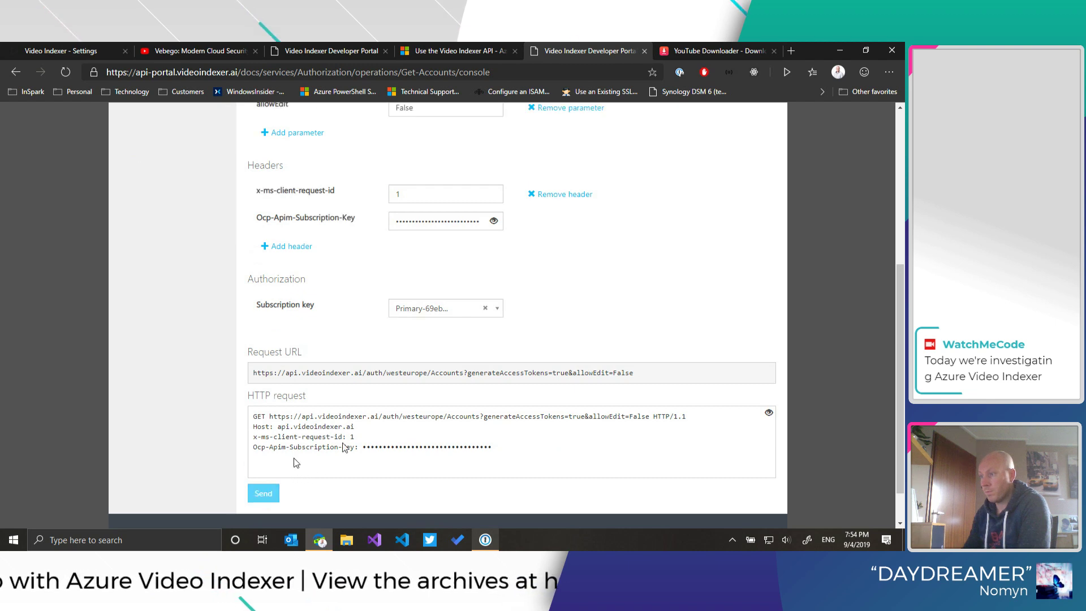
{"action": "scroll", "coordinate": [498, 412], "scroll_direction": "down", "scroll_amount": 5}
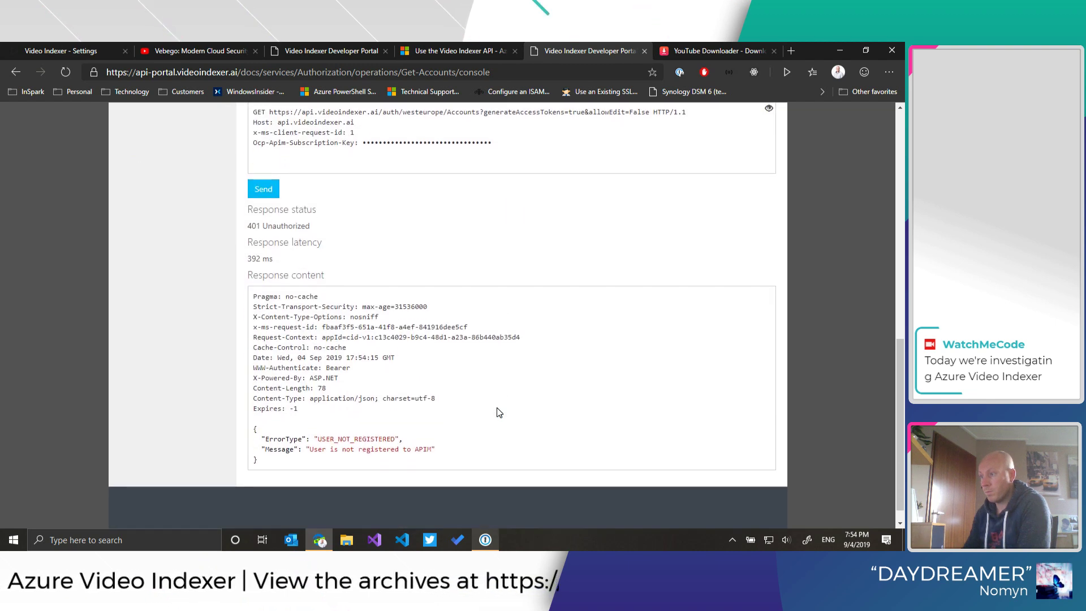
{"action": "scroll", "coordinate": [499, 413], "scroll_direction": "up", "scroll_amount": 9}
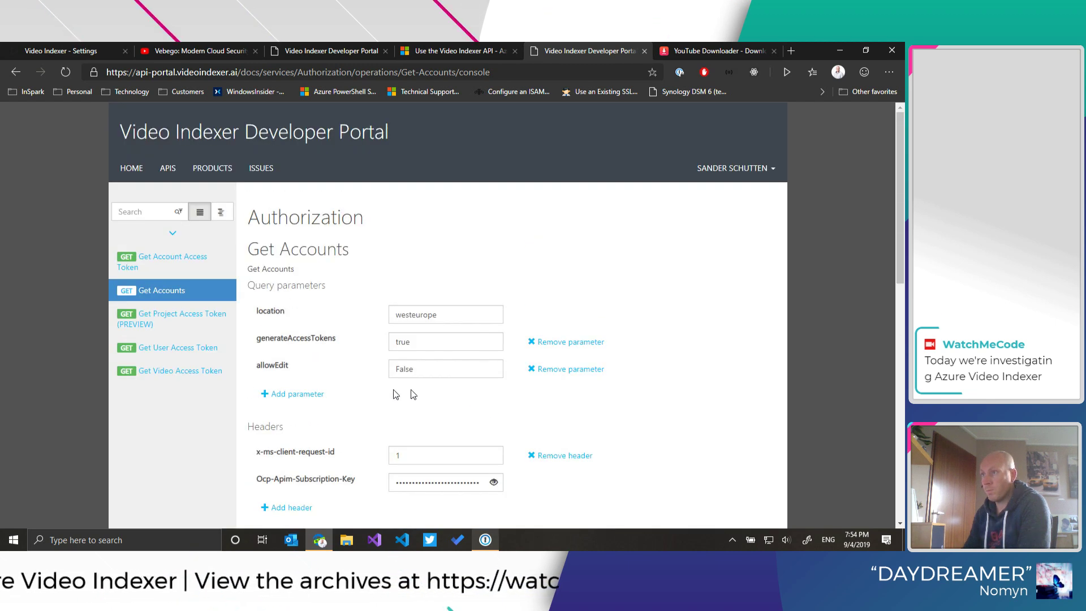
Check the Product Authorization subscription on the profile page, then go back to APIs
{"action": "left_click", "coordinate": [223, 169]}
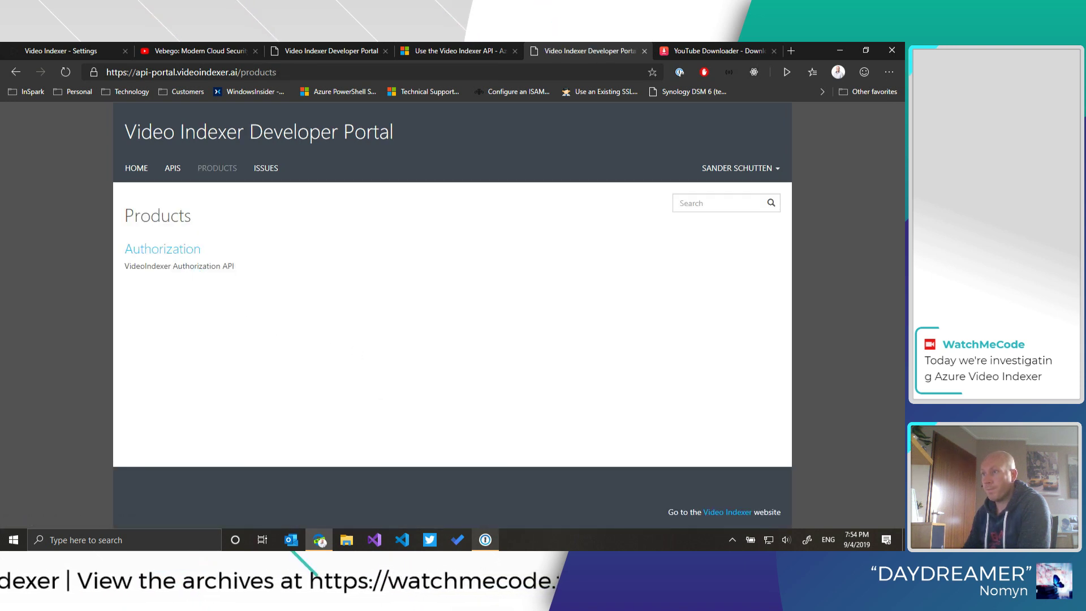
{"action": "left_click", "coordinate": [185, 257]}
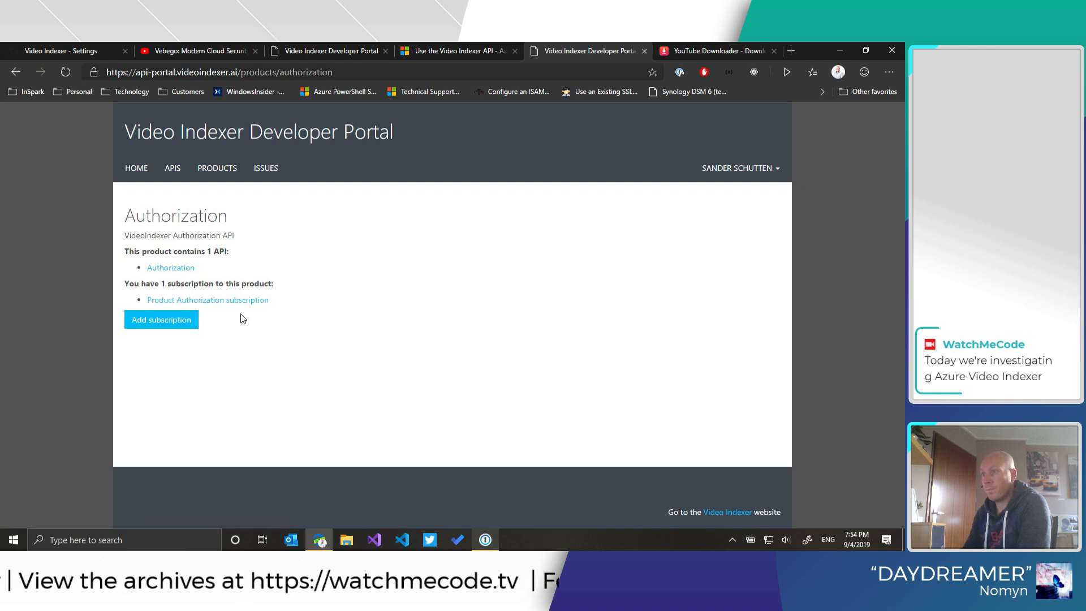
{"action": "left_click", "coordinate": [182, 302]}
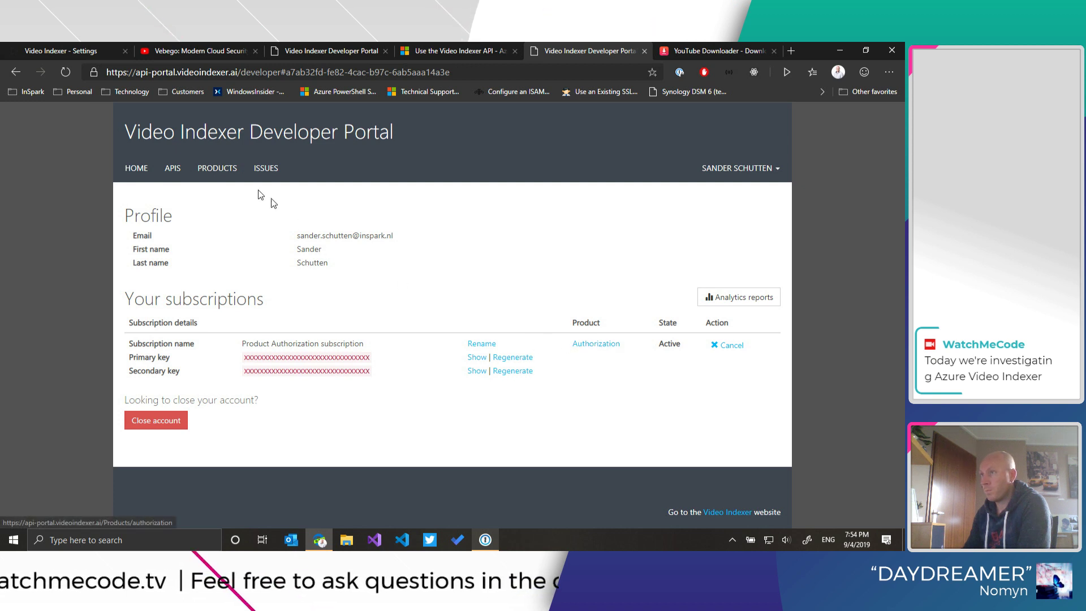
{"action": "left_click", "coordinate": [174, 168]}
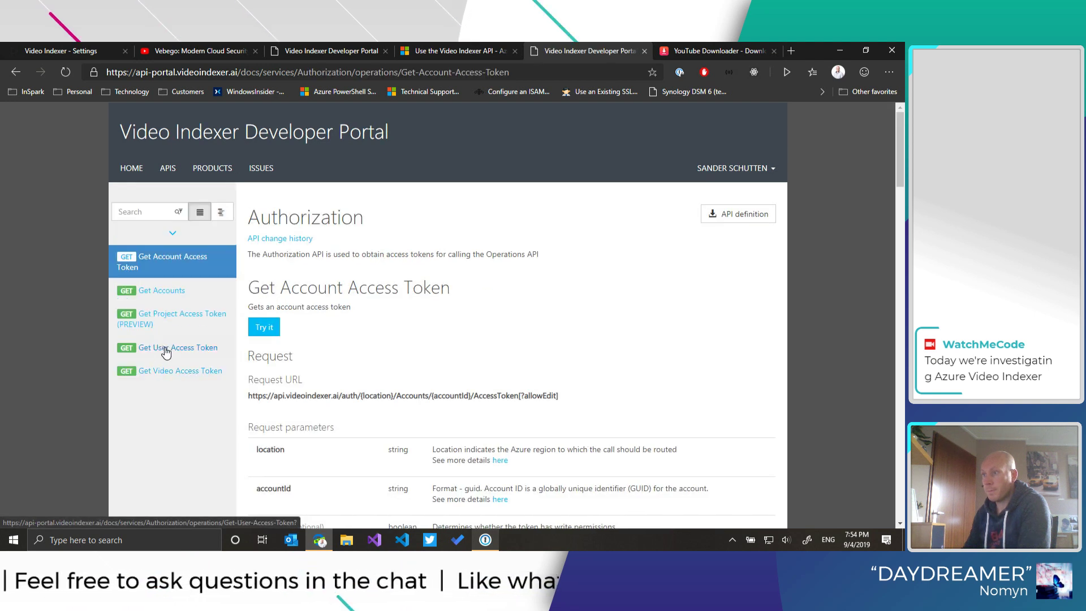
Send a Get User Access Token request for westeurope, which returns 401 Unauthorized
{"action": "left_click", "coordinate": [165, 349]}
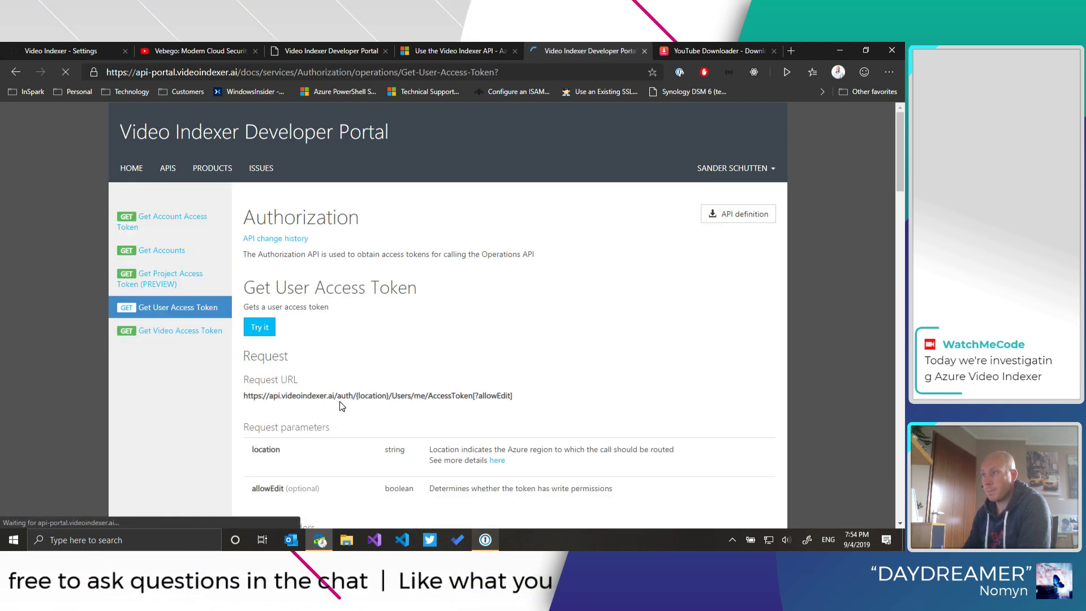
{"action": "left_click", "coordinate": [274, 327]}
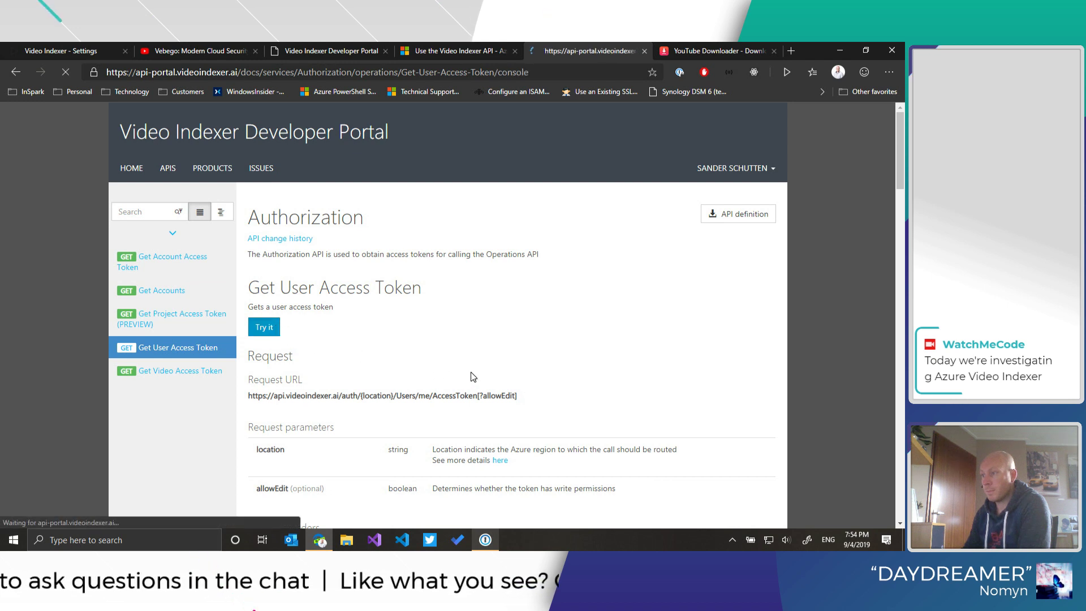
{"action": "left_click", "coordinate": [445, 318]}
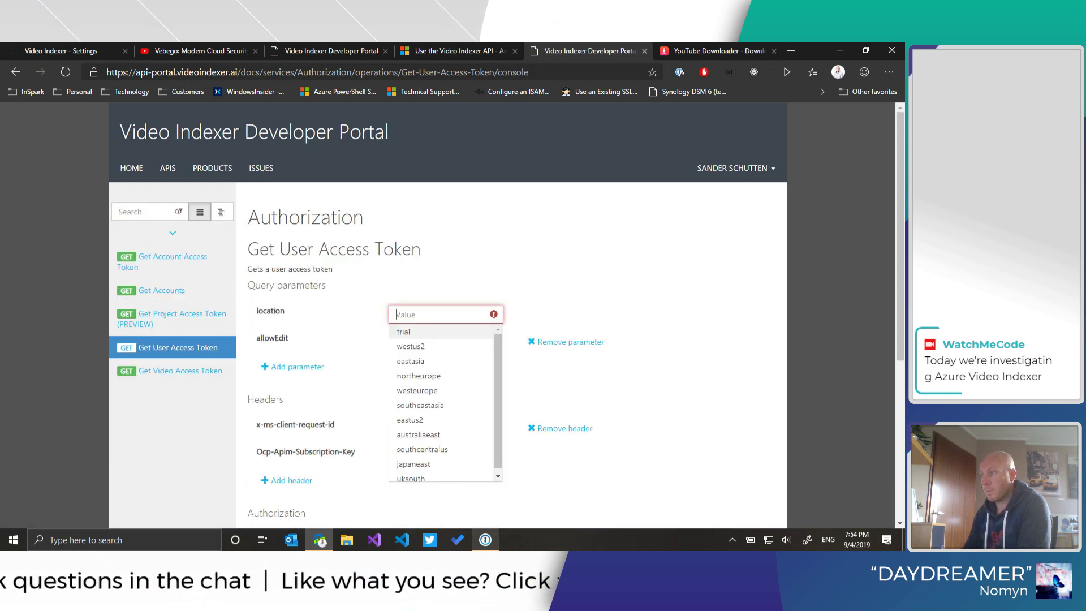
{"action": "left_click", "coordinate": [417, 378]}
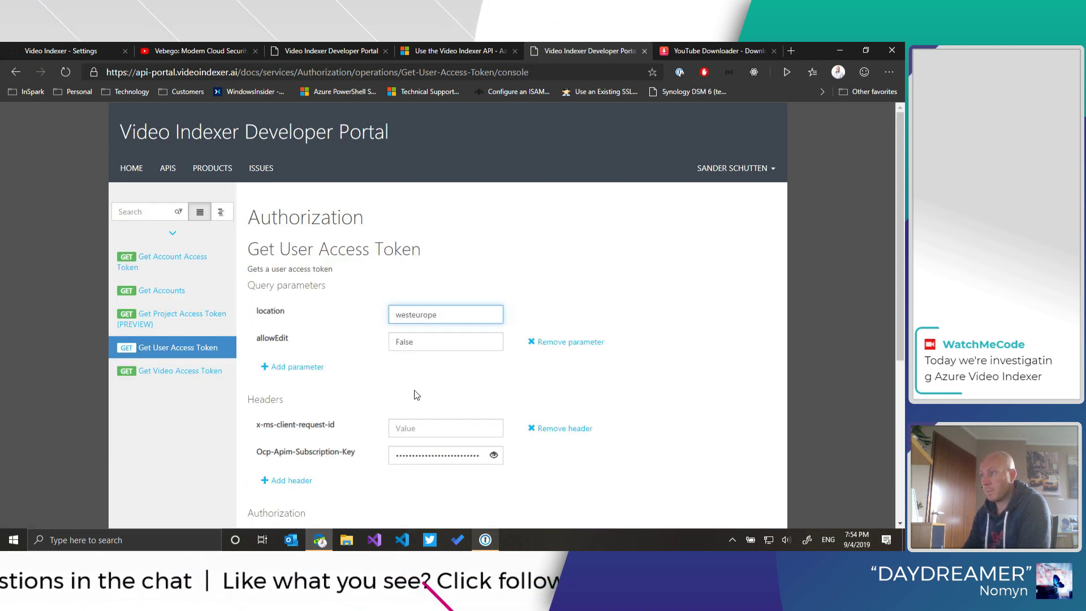
{"action": "scroll", "coordinate": [417, 395], "scroll_direction": "down", "scroll_amount": 2}
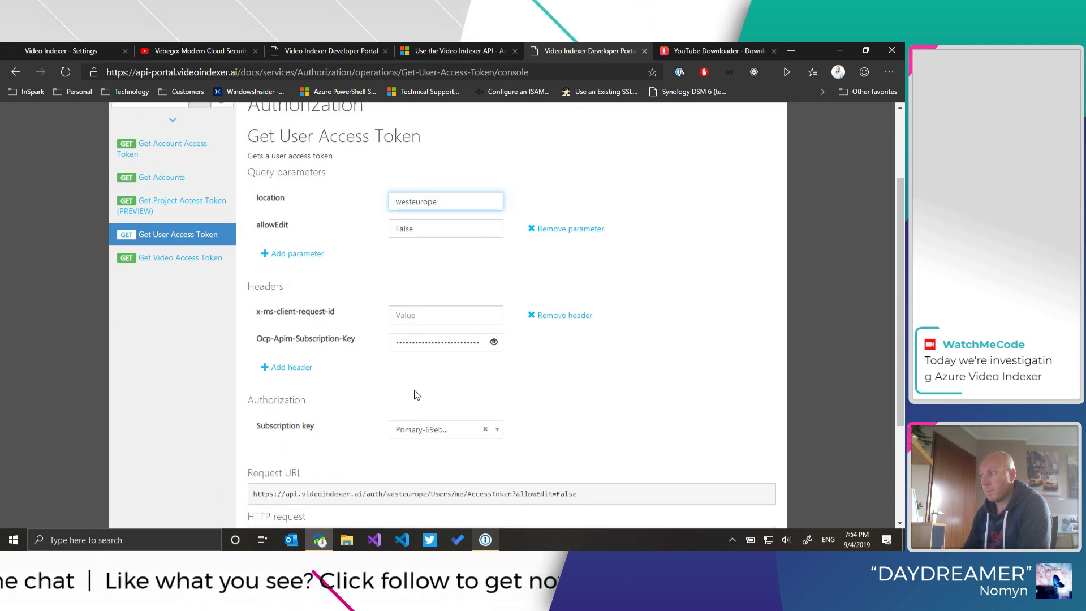
{"action": "scroll", "coordinate": [338, 395], "scroll_direction": "down", "scroll_amount": 2}
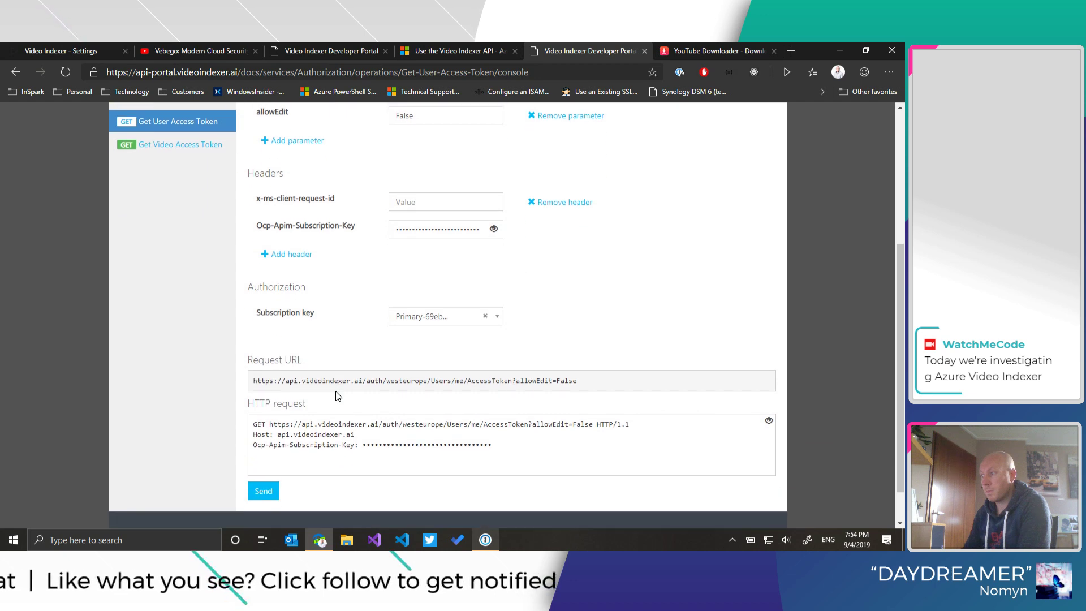
{"action": "left_click", "coordinate": [263, 491]}
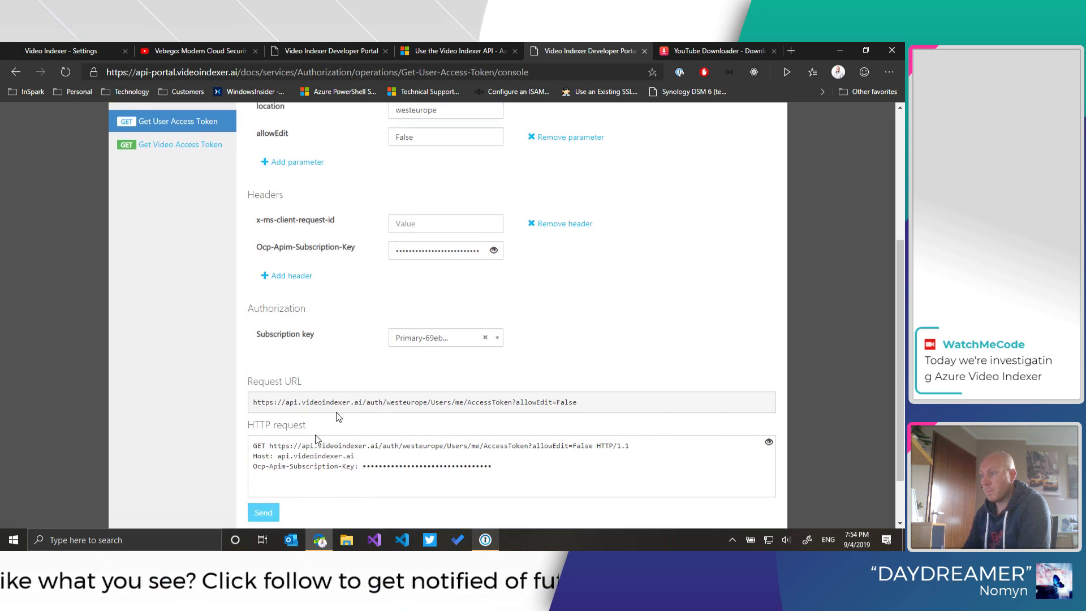
{"action": "scroll", "coordinate": [388, 330], "scroll_direction": "down", "scroll_amount": 2}
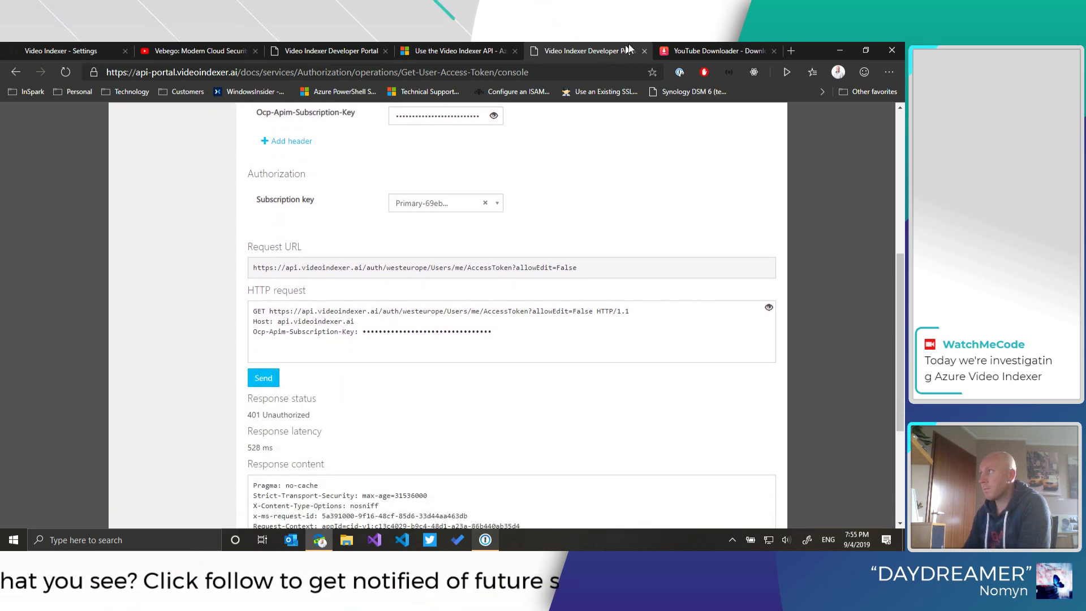
{"action": "left_click", "coordinate": [423, 51]}
Read the access-token section and highlight the phrase 'Operations API'
{"action": "scroll", "coordinate": [395, 317], "scroll_direction": "down", "scroll_amount": 2}
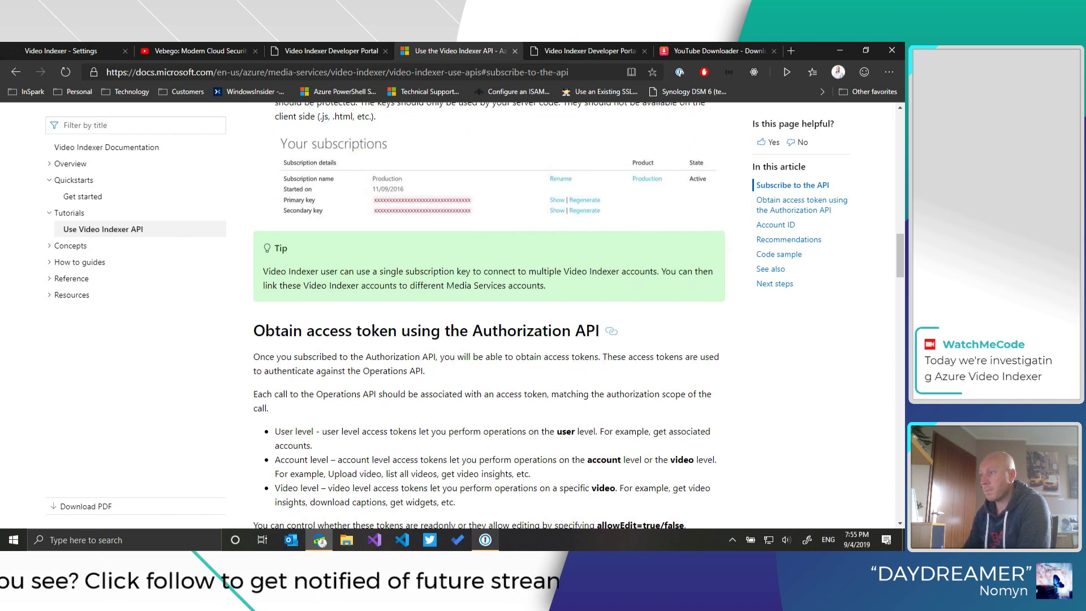
{"action": "scroll", "coordinate": [490, 343], "scroll_direction": "down", "scroll_amount": 1}
{"action": "scroll", "coordinate": [489, 343], "scroll_direction": "down", "scroll_amount": 4}
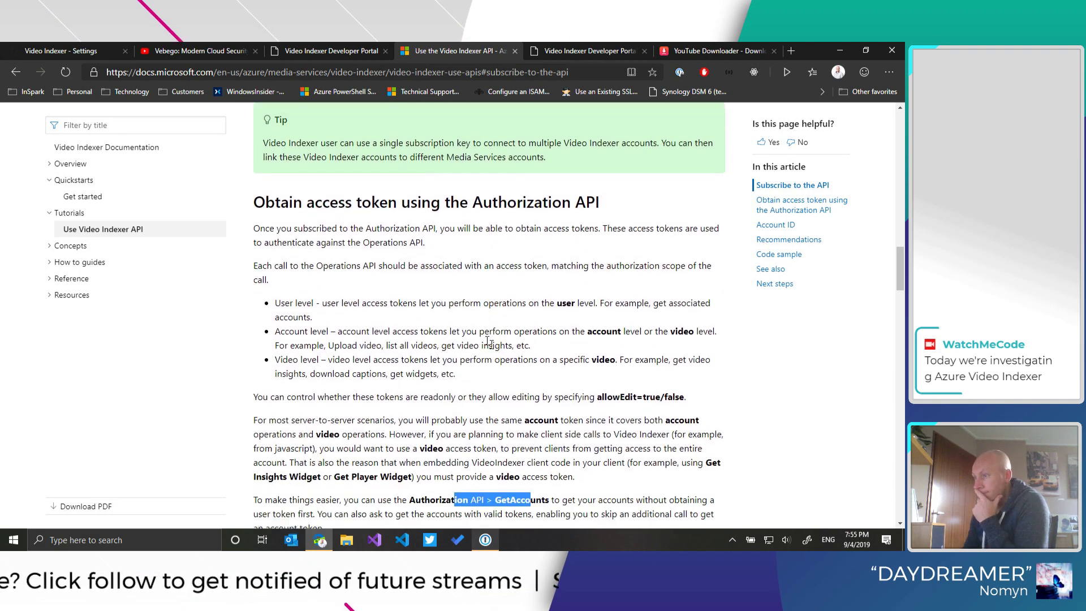
{"action": "left_click", "coordinate": [461, 340]}
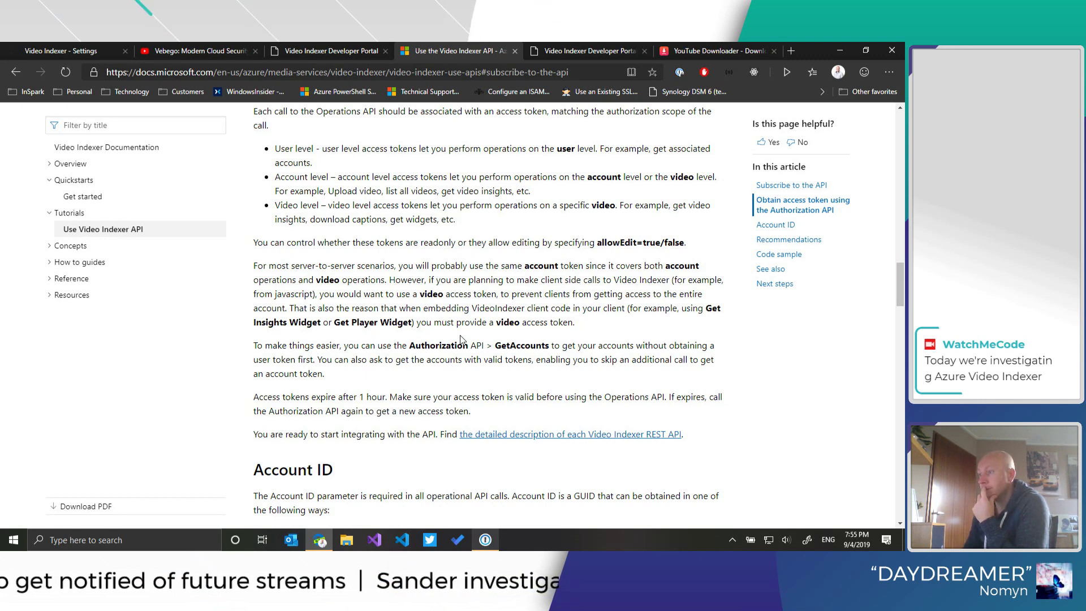
{"action": "scroll", "coordinate": [461, 339], "scroll_direction": "down", "scroll_amount": 4}
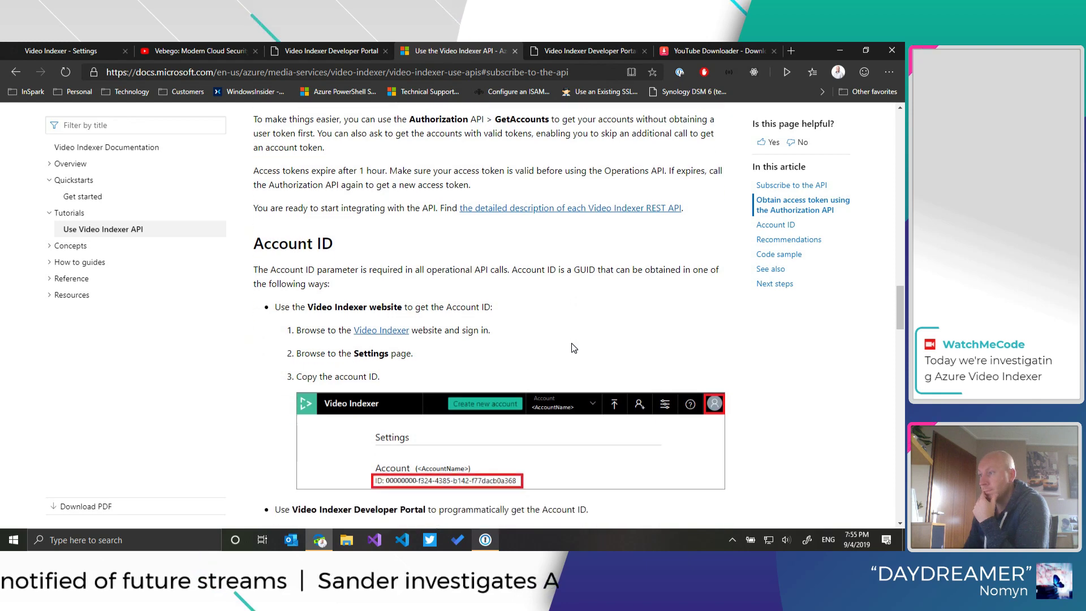
{"action": "scroll", "coordinate": [575, 348], "scroll_direction": "up", "scroll_amount": 5}
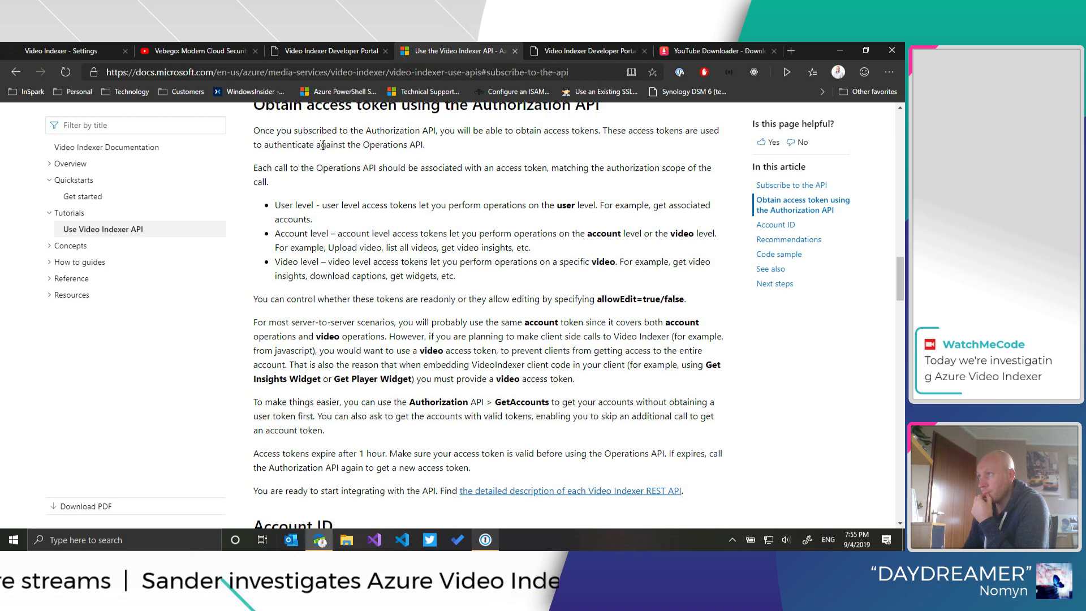
{"action": "left_click_drag", "start_coordinate": [417, 145], "coordinate": [362, 146]}
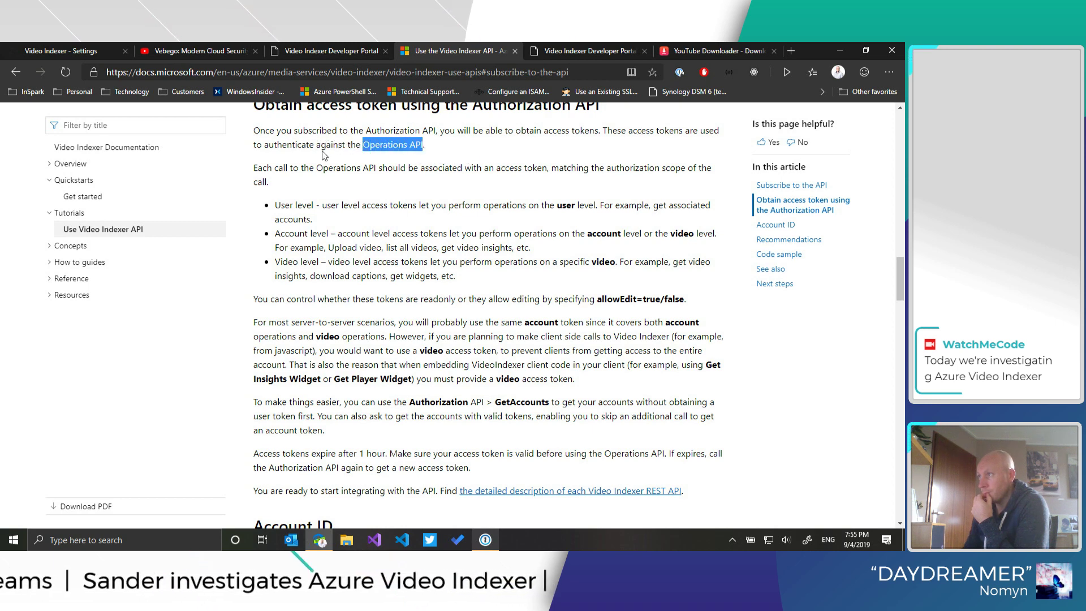
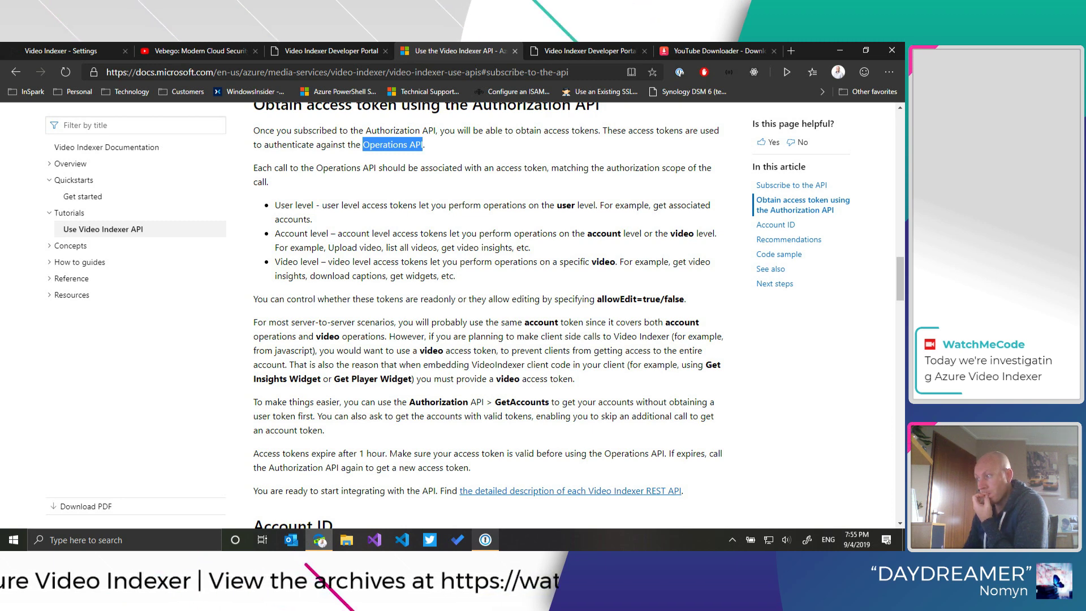
Return to the Developer Portal and open the Authorization API's Get Accounts reference
{"action": "left_click", "coordinate": [340, 51]}
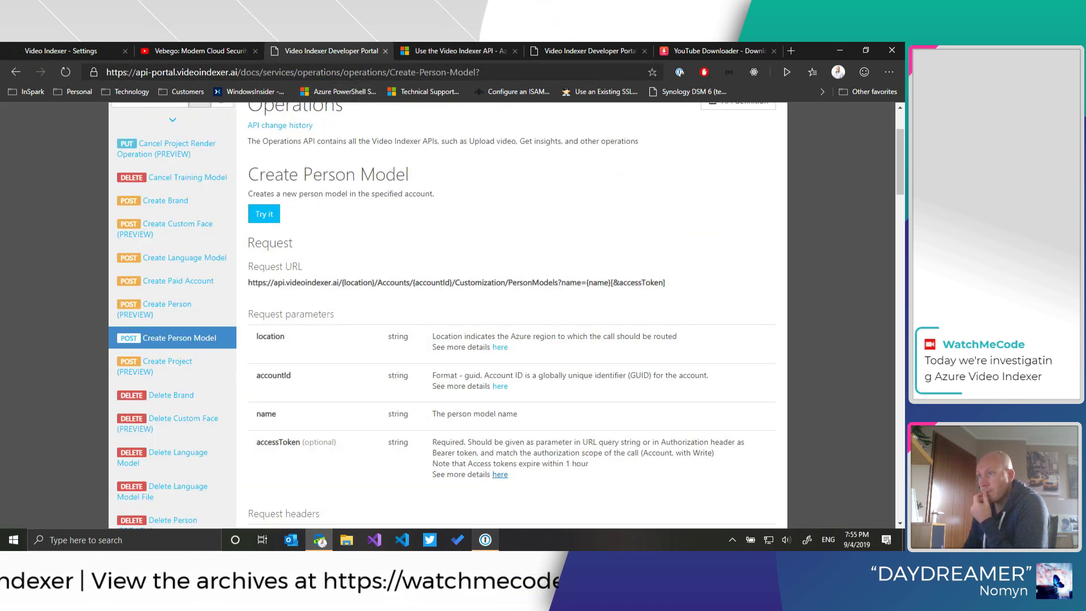
{"action": "left_click", "coordinate": [559, 51]}
{"action": "scroll", "coordinate": [214, 281], "scroll_direction": "up", "scroll_amount": 10}
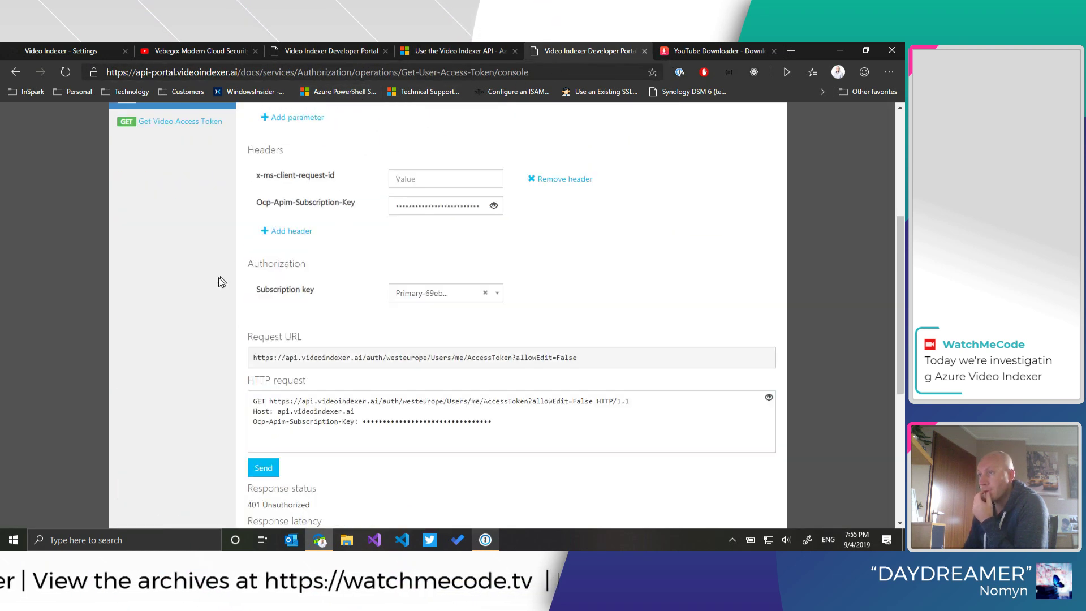
{"action": "left_click", "coordinate": [156, 292]}
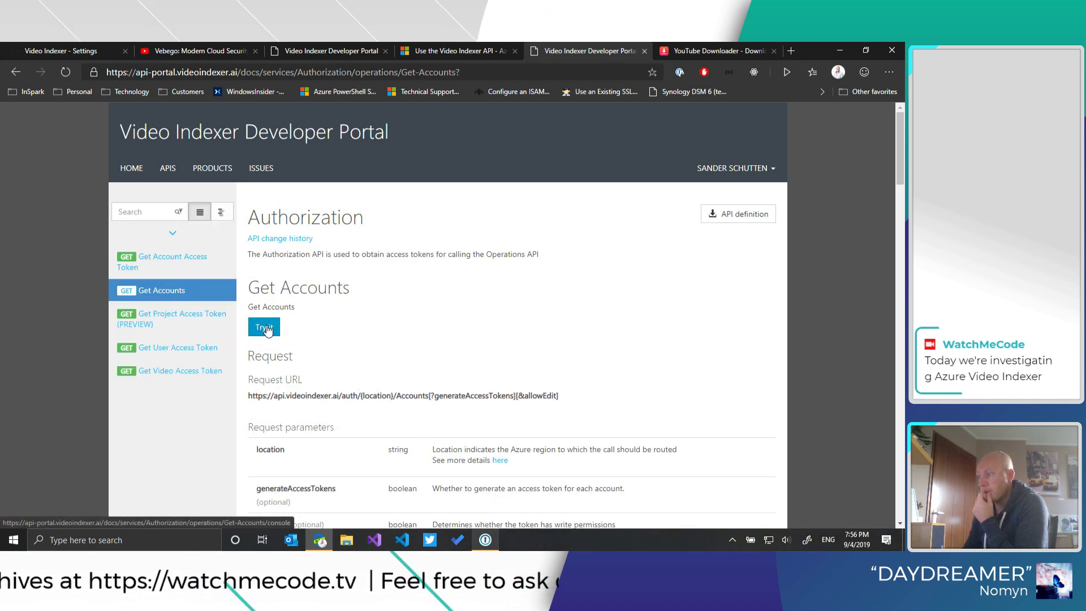
Open the Get Accounts console and set location to westeurope
{"action": "left_click", "coordinate": [268, 331]}
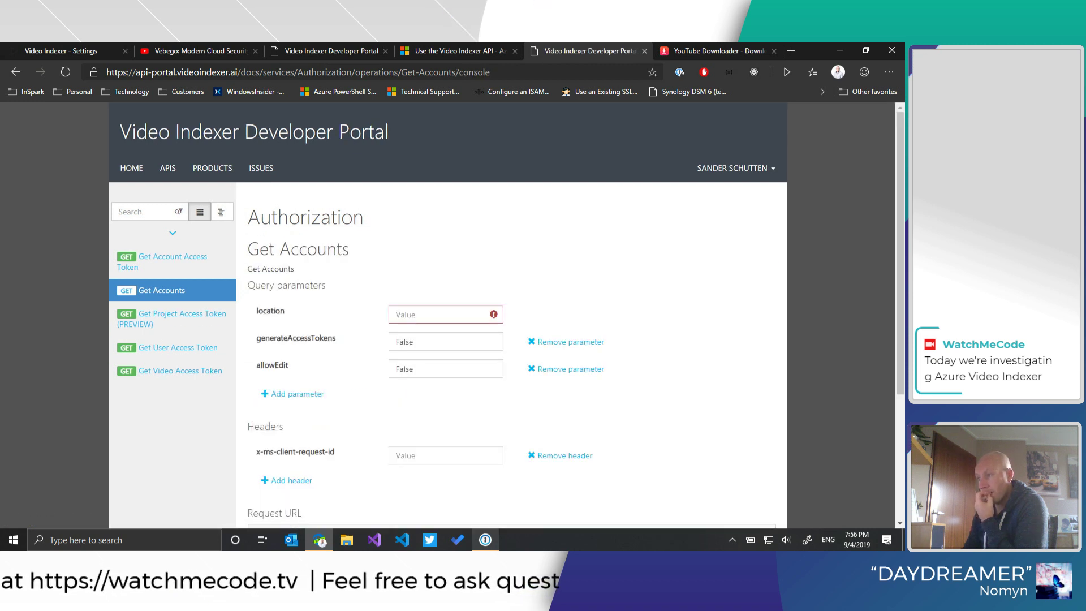
{"action": "left_click", "coordinate": [413, 314]}
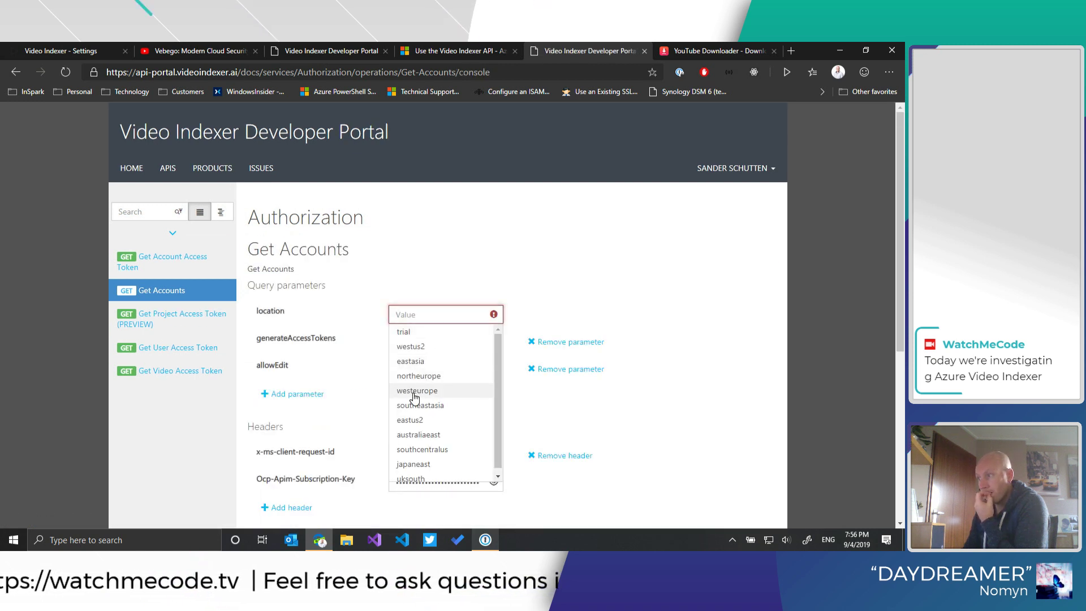
{"action": "left_click", "coordinate": [415, 391]}
Send the request and select the 401 USER_NOT_REGISTERED error message
{"action": "scroll", "coordinate": [452, 423], "scroll_direction": "down", "scroll_amount": 2}
{"action": "scroll", "coordinate": [453, 423], "scroll_direction": "down", "scroll_amount": 1}
{"action": "scroll", "coordinate": [318, 430], "scroll_direction": "down", "scroll_amount": 2}
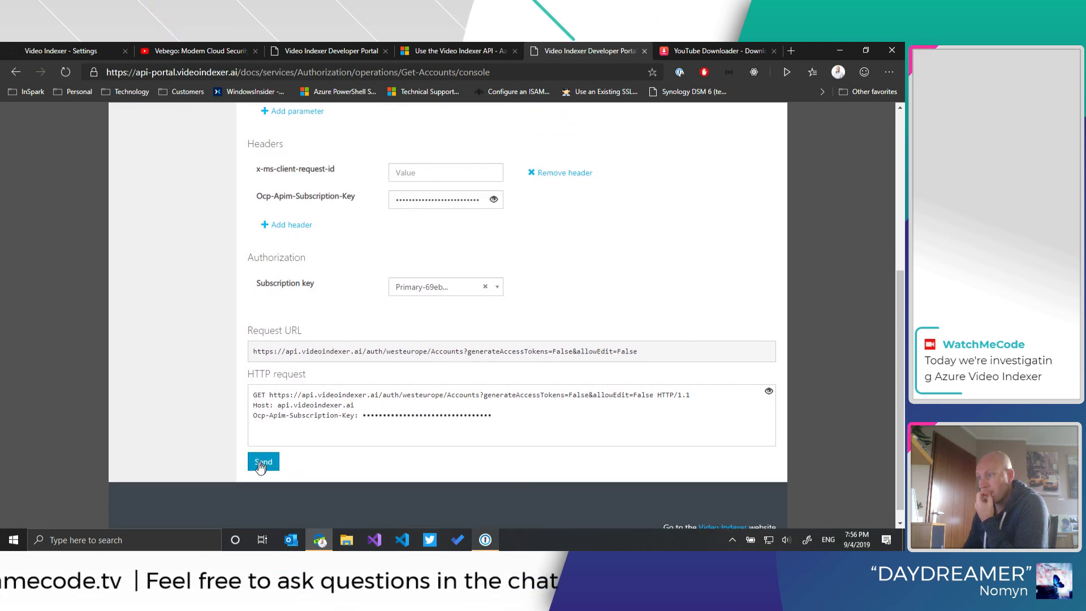
{"action": "left_click", "coordinate": [263, 462]}
{"action": "scroll", "coordinate": [507, 388], "scroll_direction": "down", "scroll_amount": 4}
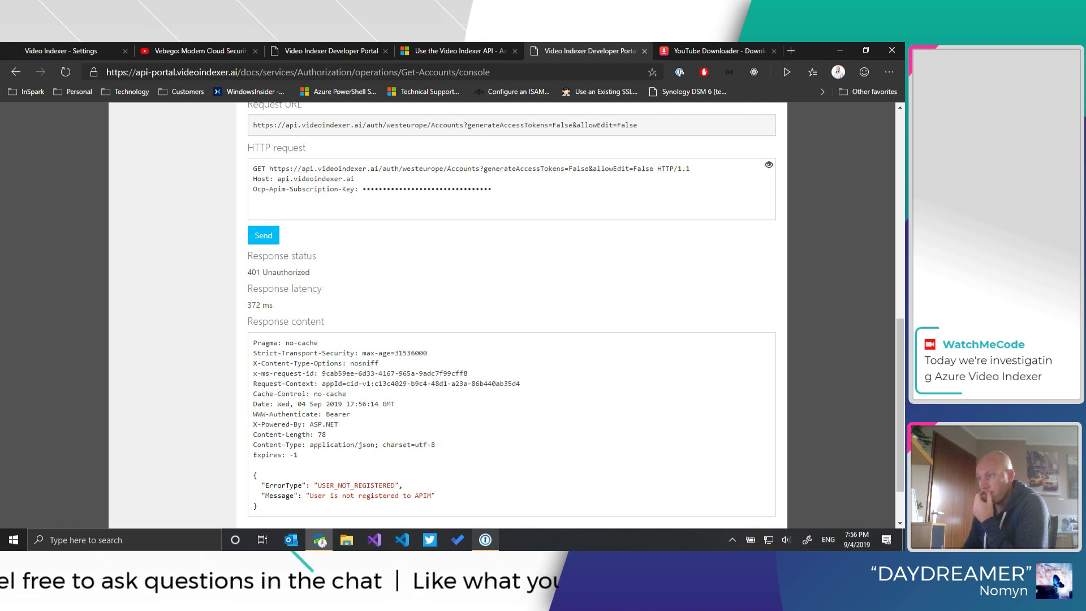
{"action": "left_click_drag", "start_coordinate": [261, 495], "coordinate": [434, 494]}
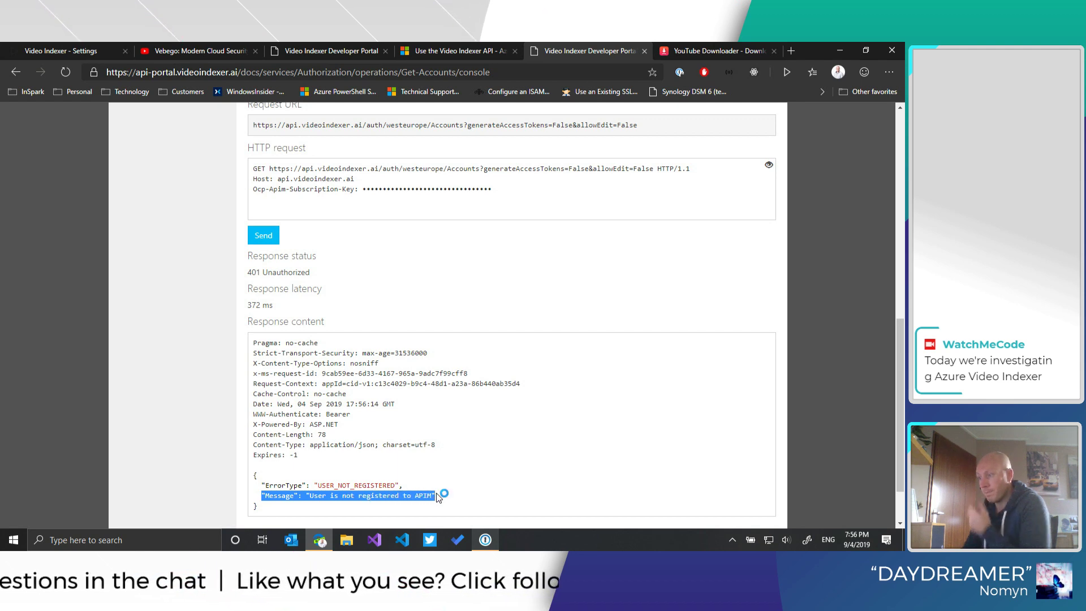
Search Bing for 'azure video indexer' plus the pasted error message
{"action": "left_click", "coordinate": [732, 55]}
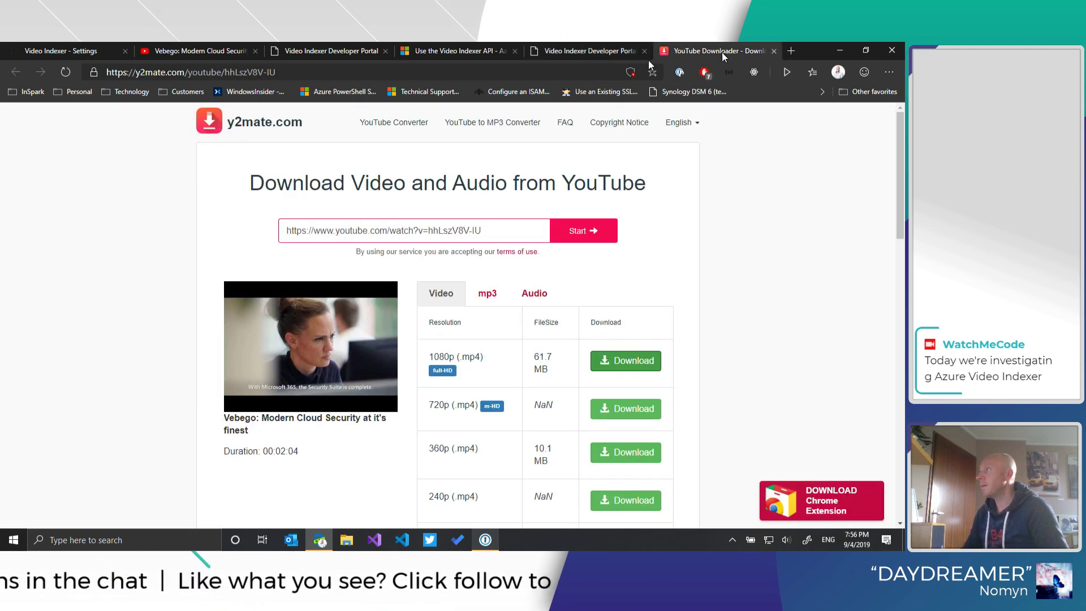
{"action": "key", "text": "ctrl+l"}
{"action": "type", "text": "azure vi"}
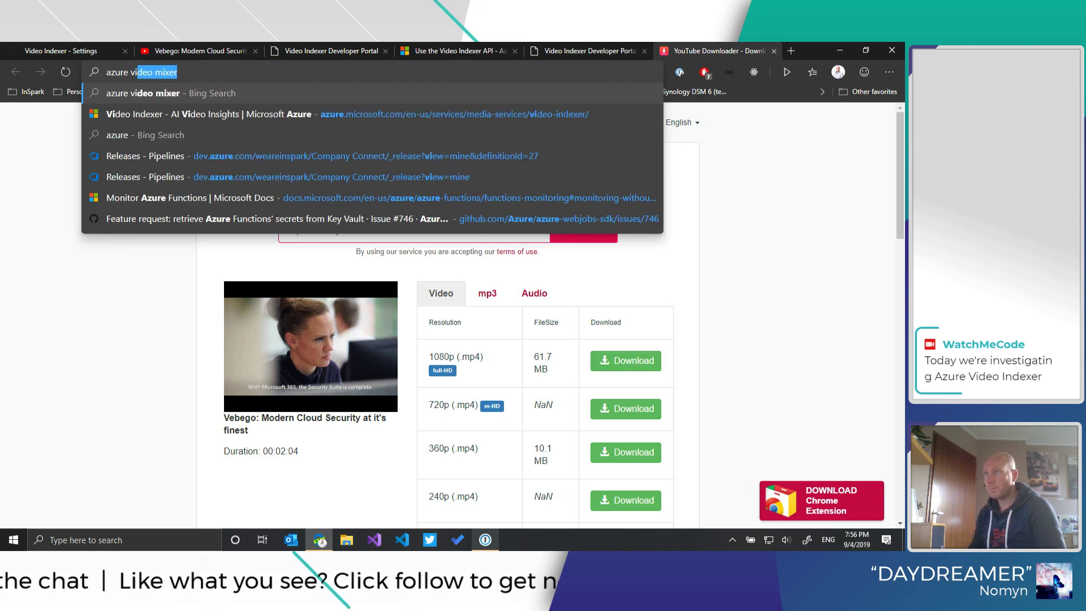
{"action": "type", "text": "deo indexer"}
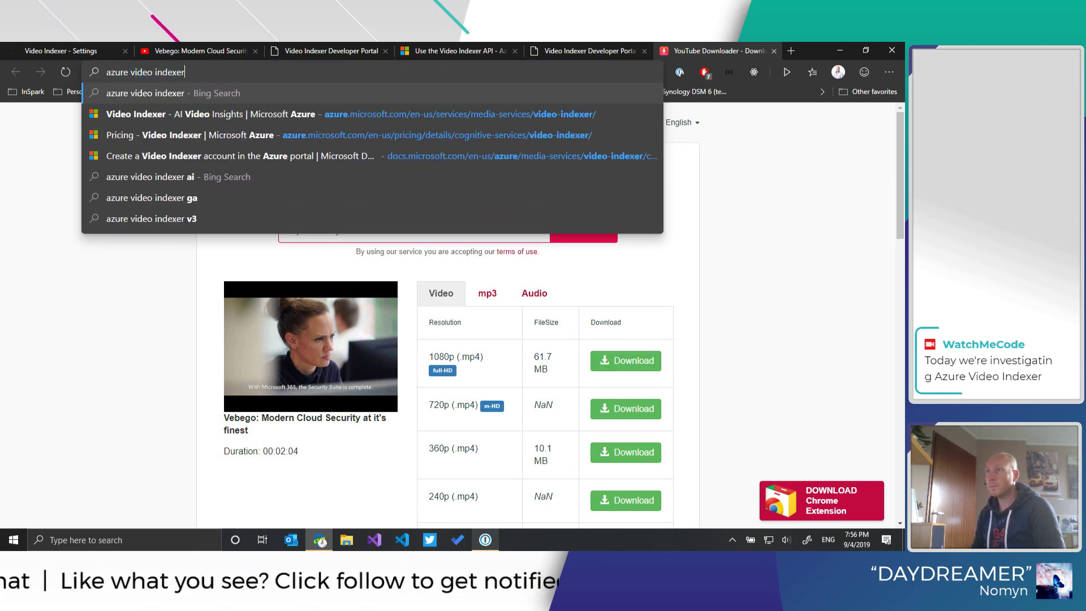
{"action": "type", "text": "\"Message\": \"User is not registered to APIM\""}
{"action": "key", "text": "Return"}
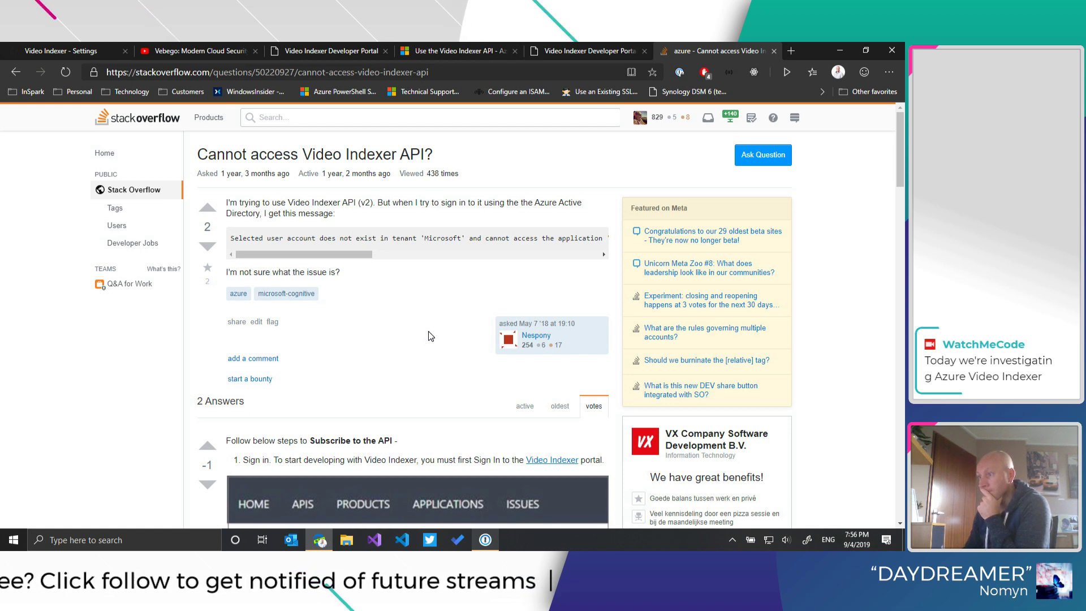
Read the 'Cannot access Video Indexer API?' Stack Overflow answers, then return to the results
{"action": "scroll", "coordinate": [430, 336], "scroll_direction": "down", "scroll_amount": 2}
{"action": "scroll", "coordinate": [430, 336], "scroll_direction": "down", "scroll_amount": 2}
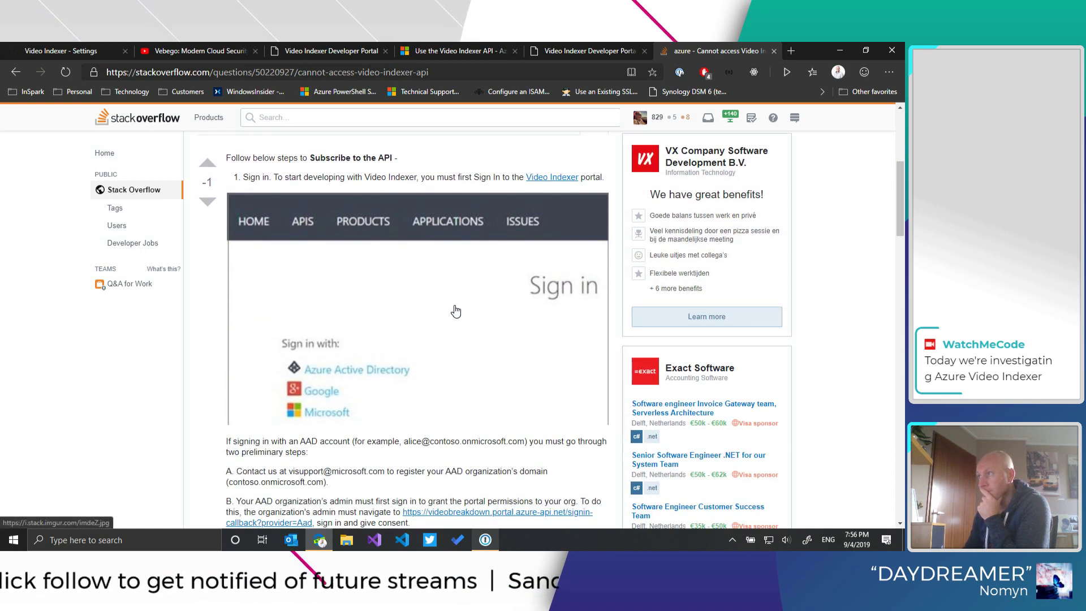
{"action": "scroll", "coordinate": [450, 304], "scroll_direction": "down", "scroll_amount": 3}
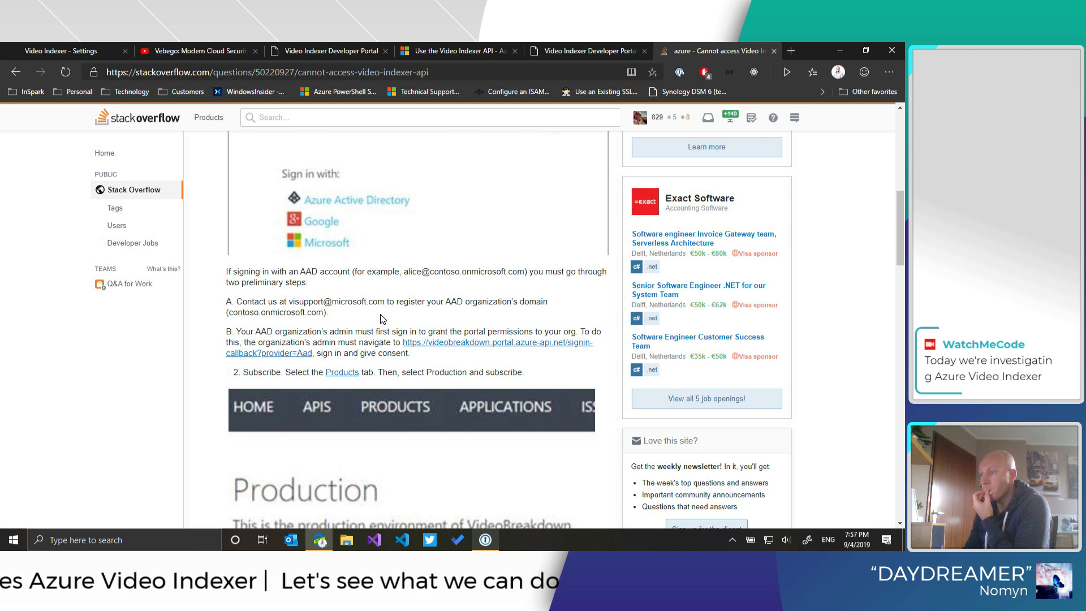
{"action": "scroll", "coordinate": [430, 331], "scroll_direction": "down", "scroll_amount": 2}
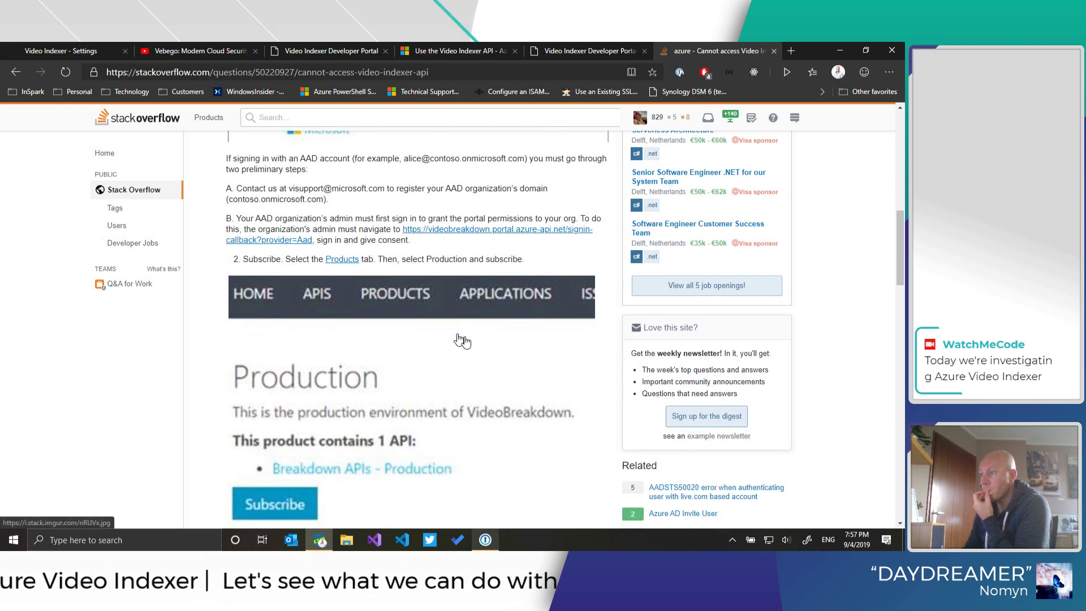
{"action": "scroll", "coordinate": [473, 345], "scroll_direction": "down", "scroll_amount": 5}
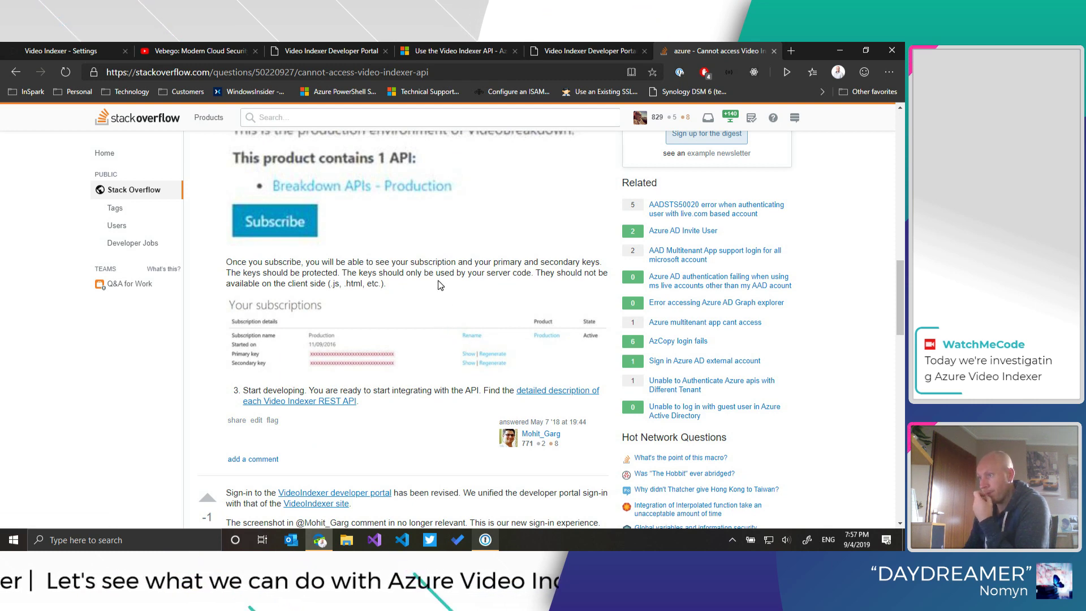
{"action": "scroll", "coordinate": [440, 285], "scroll_direction": "down", "scroll_amount": 3}
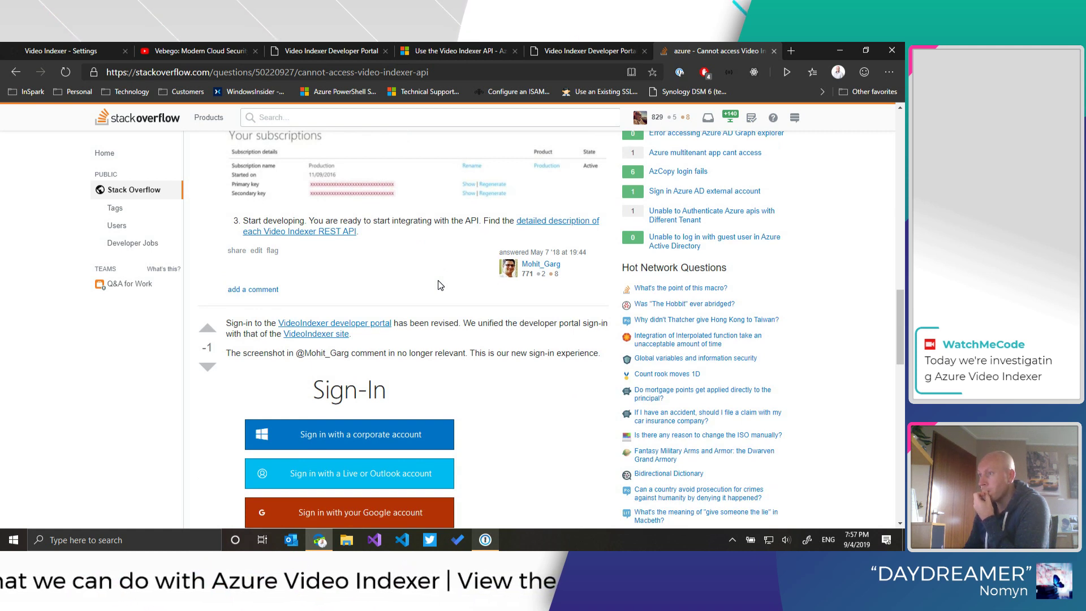
{"action": "scroll", "coordinate": [440, 285], "scroll_direction": "down", "scroll_amount": 5}
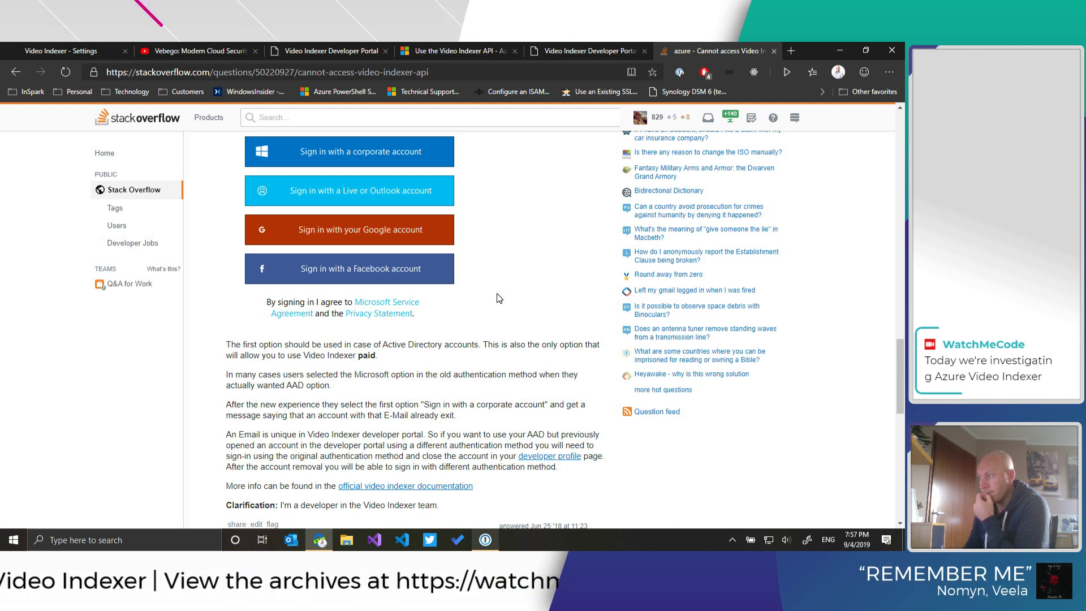
{"action": "scroll", "coordinate": [500, 298], "scroll_direction": "down", "scroll_amount": 1}
{"action": "scroll", "coordinate": [500, 298], "scroll_direction": "down", "scroll_amount": 1}
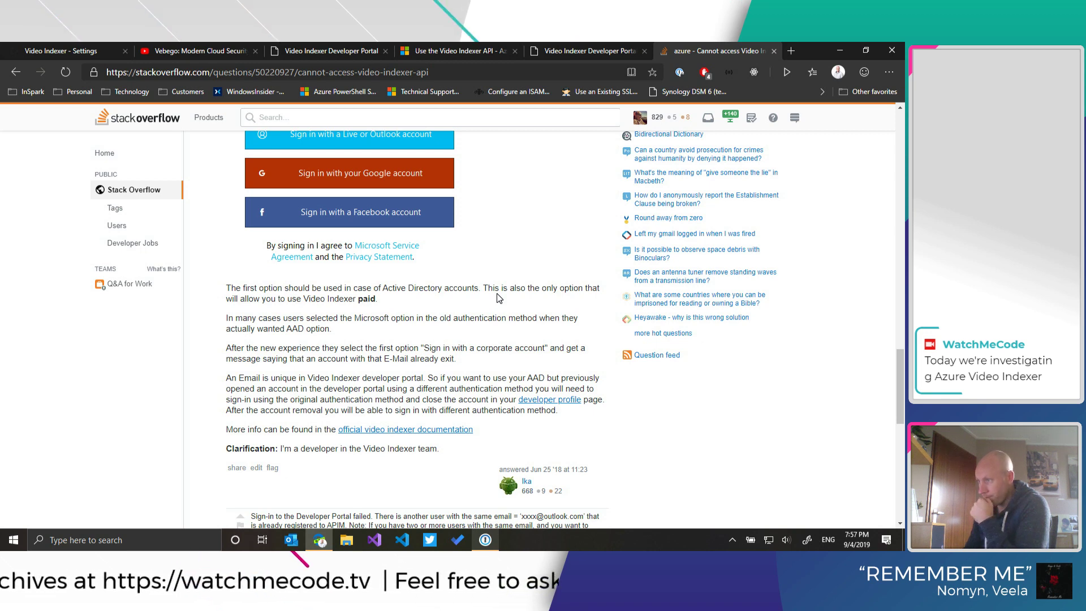
{"action": "scroll", "coordinate": [499, 299], "scroll_direction": "down", "scroll_amount": 4}
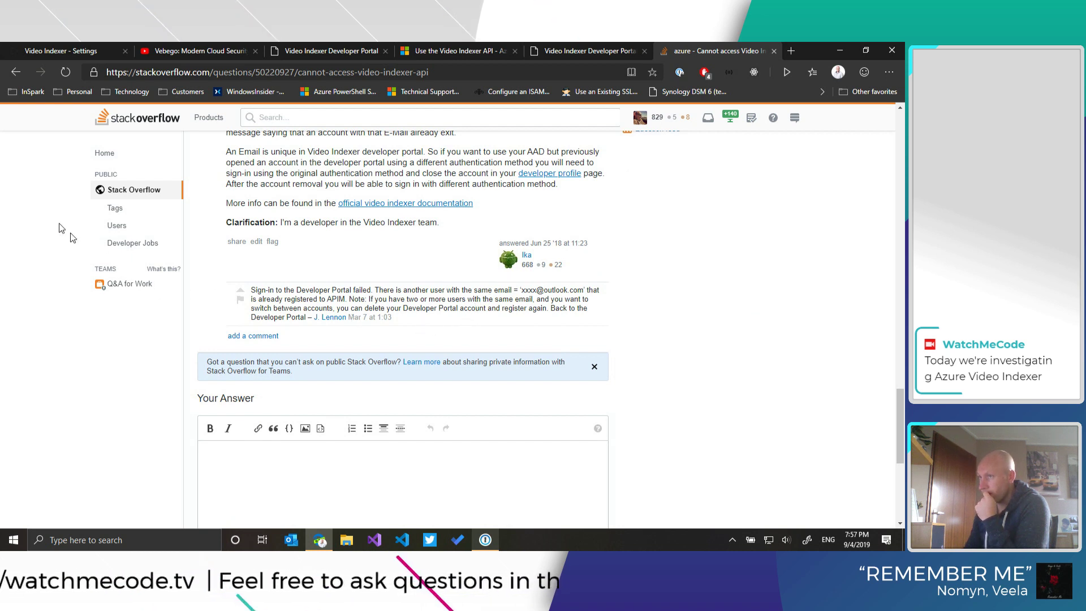
{"action": "left_click", "coordinate": [22, 74]}
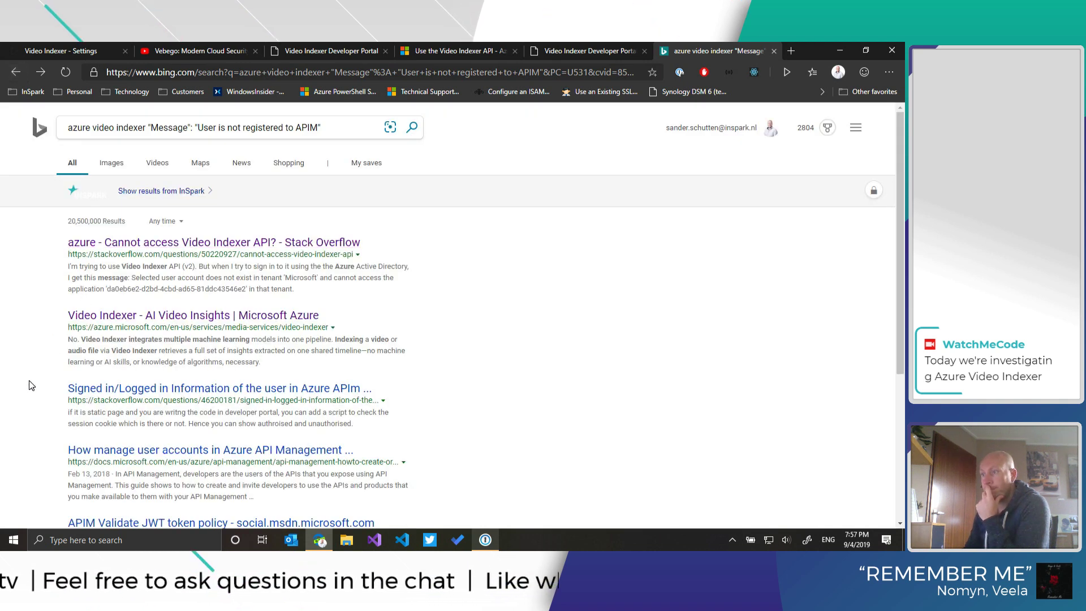
Browse the Bing results, including the second results page
{"action": "scroll", "coordinate": [29, 380], "scroll_direction": "down", "scroll_amount": 2}
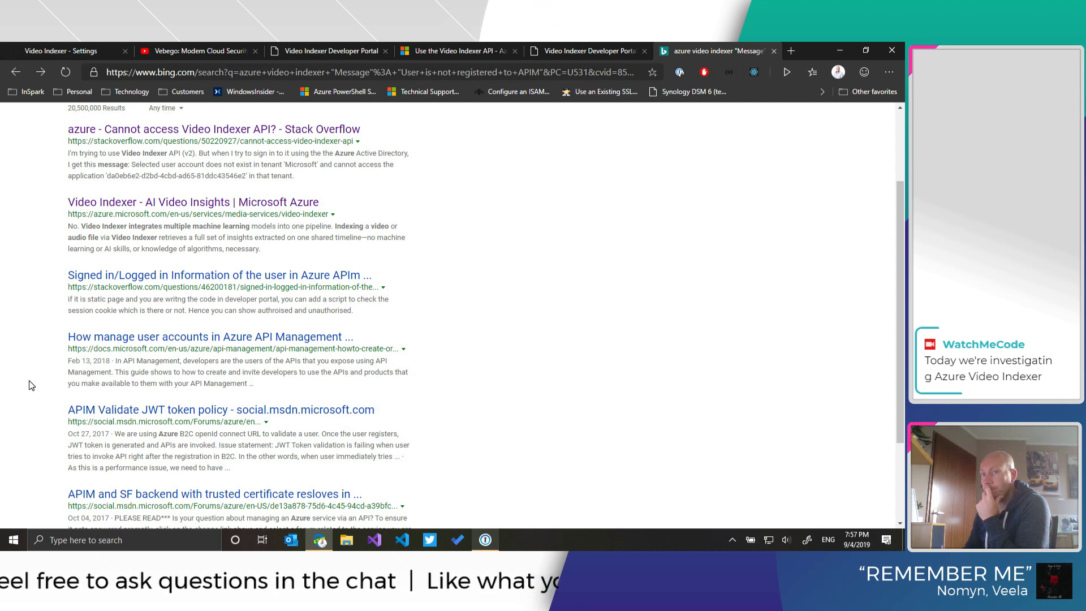
{"action": "scroll", "coordinate": [31, 385], "scroll_direction": "down", "scroll_amount": 2}
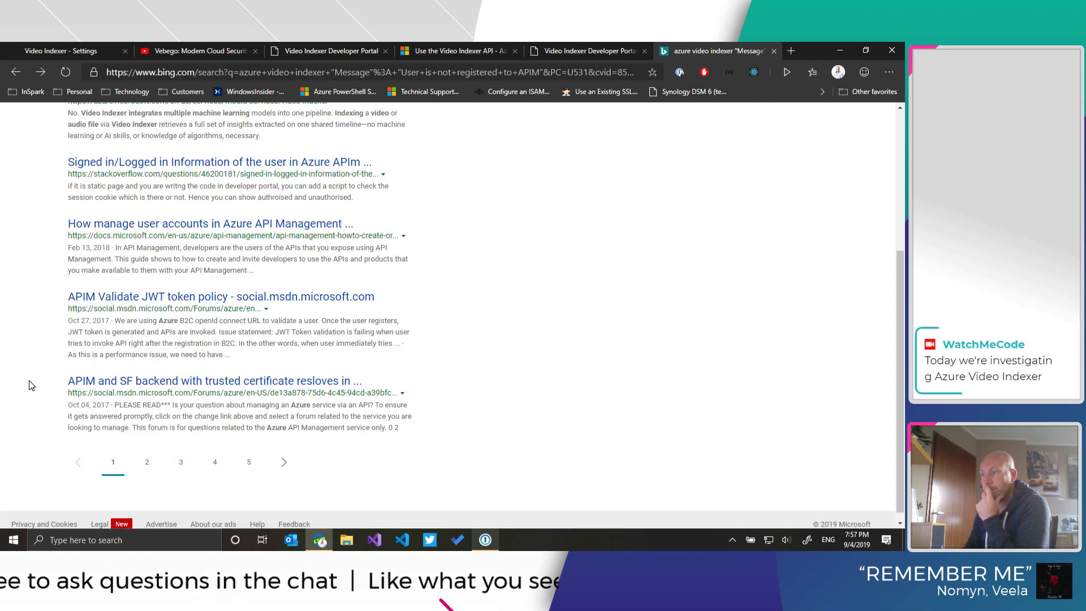
{"action": "left_click", "coordinate": [284, 461]}
{"action": "scroll", "coordinate": [596, 240], "scroll_direction": "down", "scroll_amount": 3}
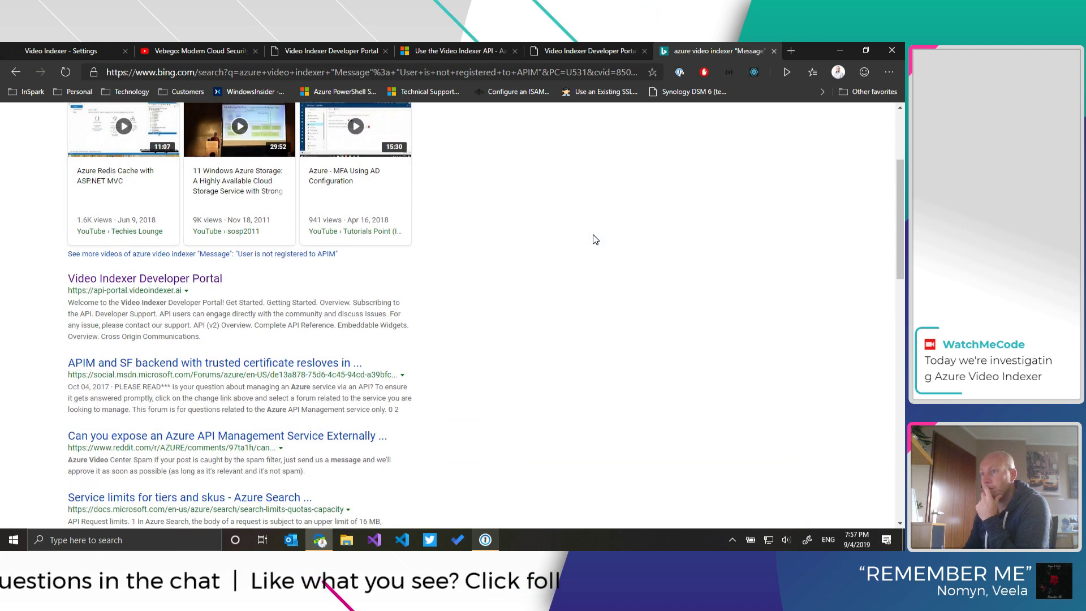
{"action": "scroll", "coordinate": [596, 241], "scroll_direction": "down", "scroll_amount": 2}
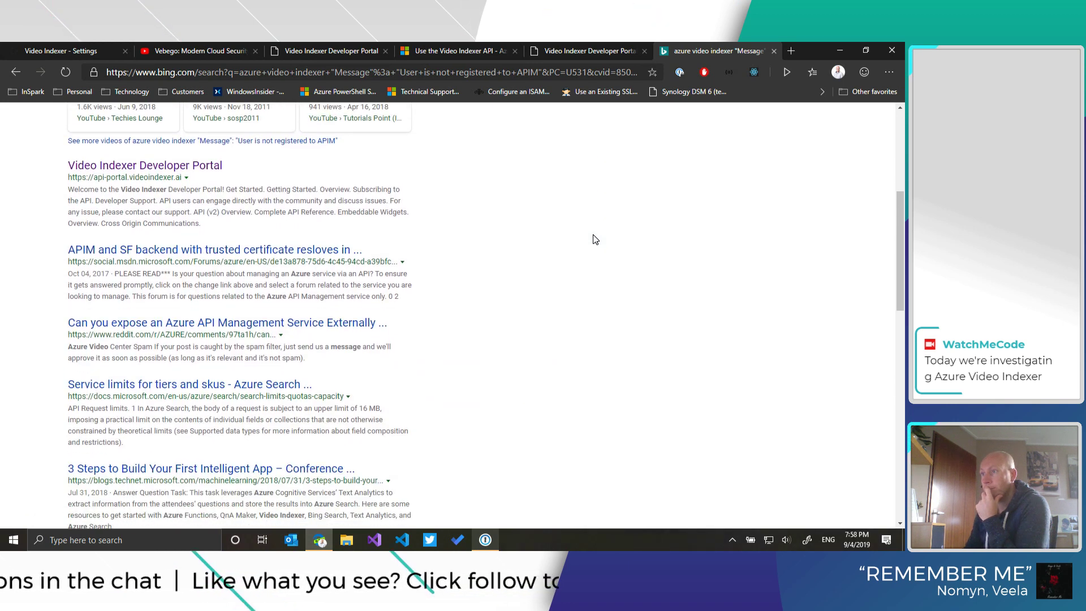
{"action": "scroll", "coordinate": [596, 241], "scroll_direction": "up", "scroll_amount": 5}
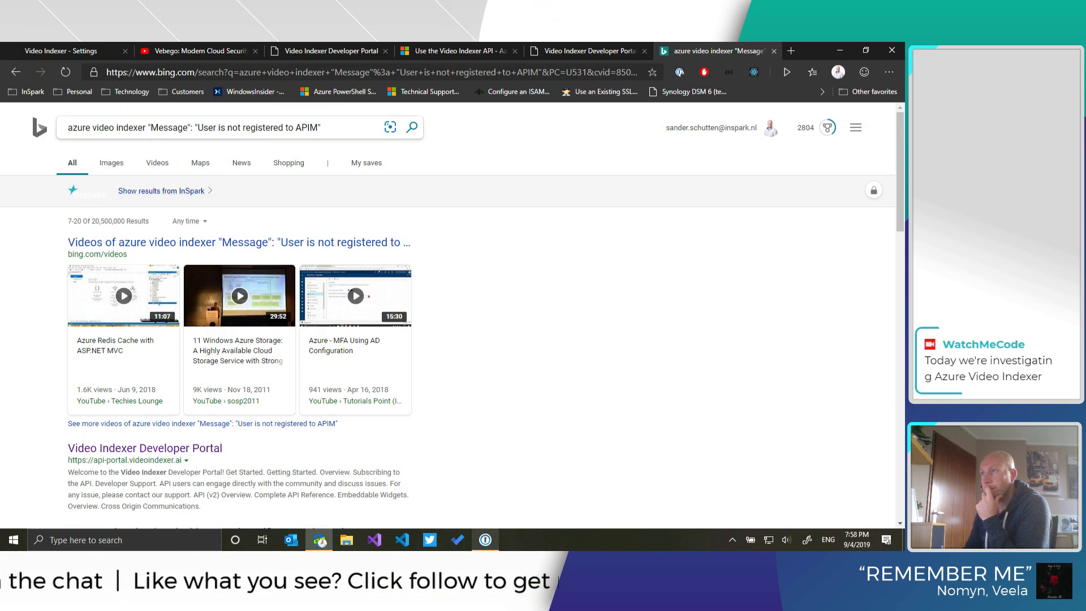
Search the quoted phrase "User is not registered to APIM", then return to the portal's 401 response
{"action": "key", "text": "BackSpace"}
{"action": "key", "text": "BackSpace"}
{"action": "key", "text": "BackSpace"}
{"action": "key", "text": "BackSpace"}
{"action": "key", "text": "BackSpace"}
{"action": "key", "text": "BackSpace"}
{"action": "key", "text": "BackSpace"}
{"action": "key", "text": "BackSpace"}
{"action": "key", "text": "BackSpace"}
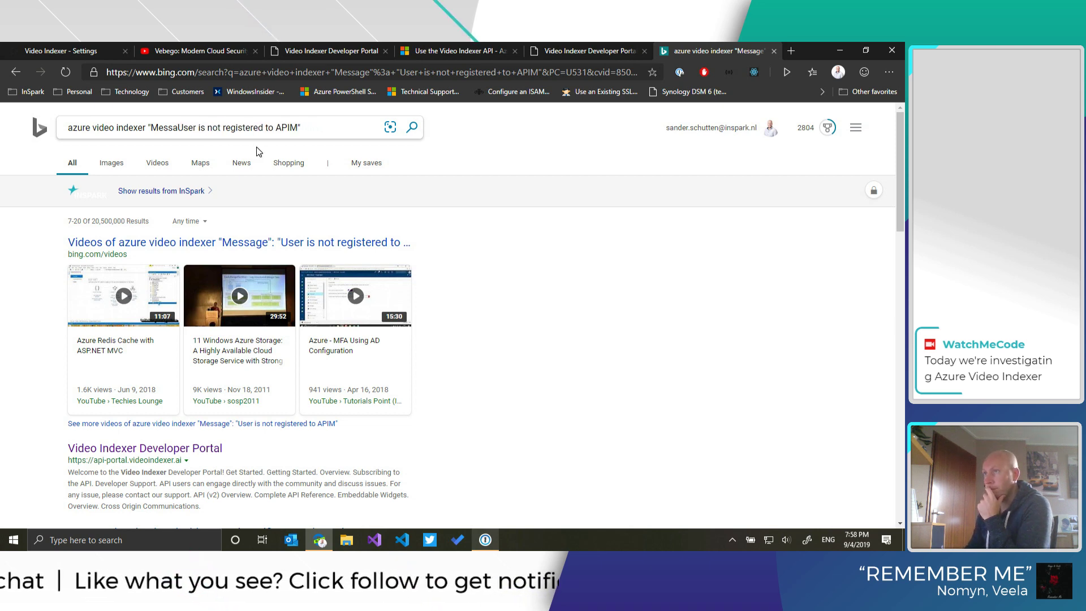
{"action": "key", "text": "BackSpace"}
{"action": "key", "text": "BackSpace"}
{"action": "key", "text": "Return"}
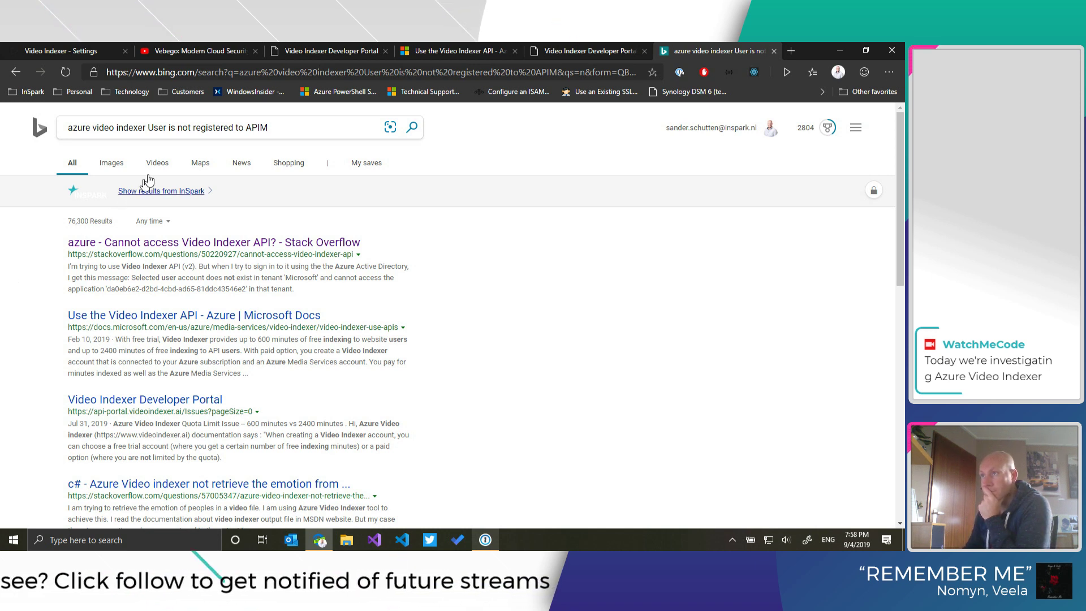
{"action": "type", "text": "\""}
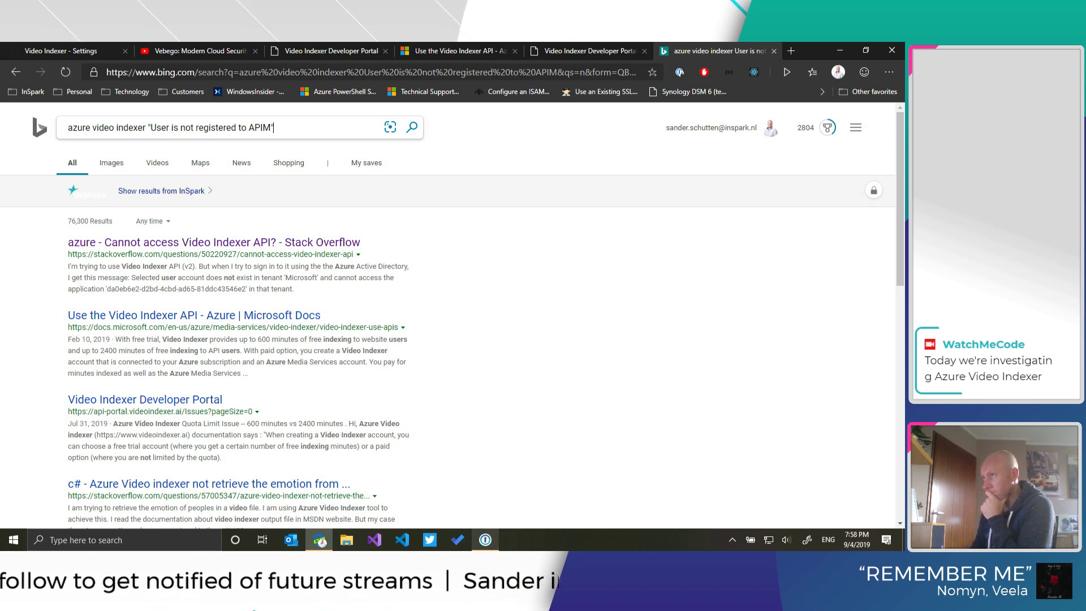
{"action": "key", "text": "Return"}
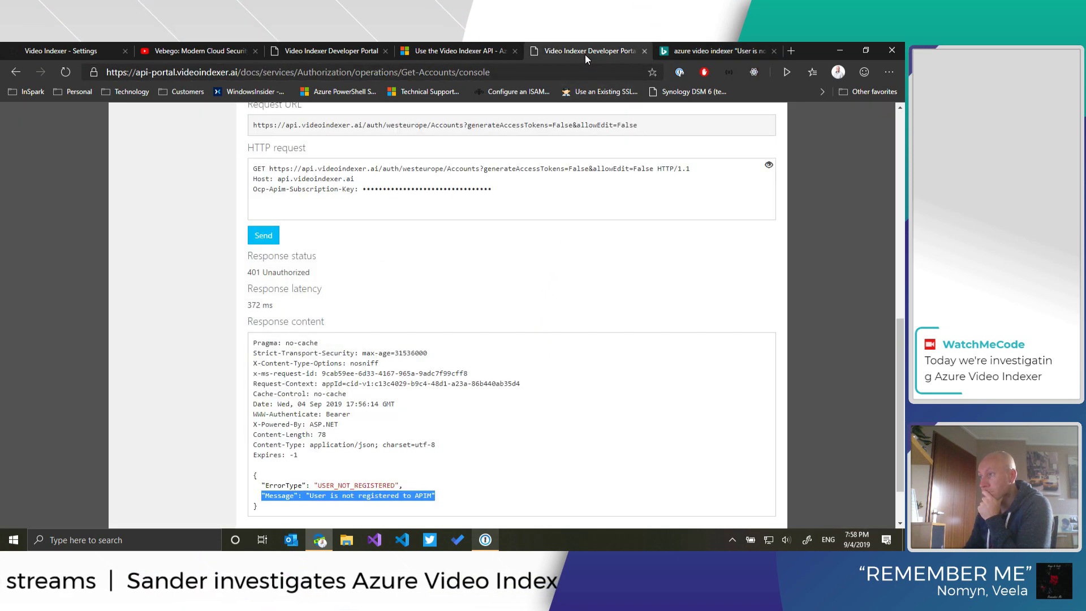
{"action": "left_click", "coordinate": [593, 52]}
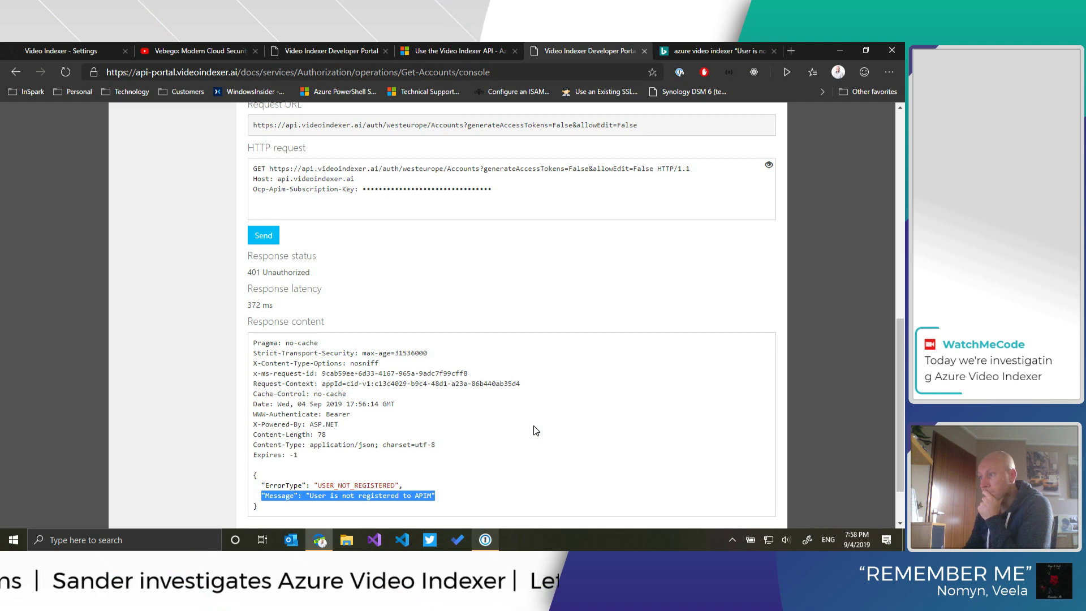
Open the 'Use the Video Indexer API' tutorial and briefly visit the Get started article
{"action": "scroll", "coordinate": [535, 431], "scroll_direction": "up", "scroll_amount": 3}
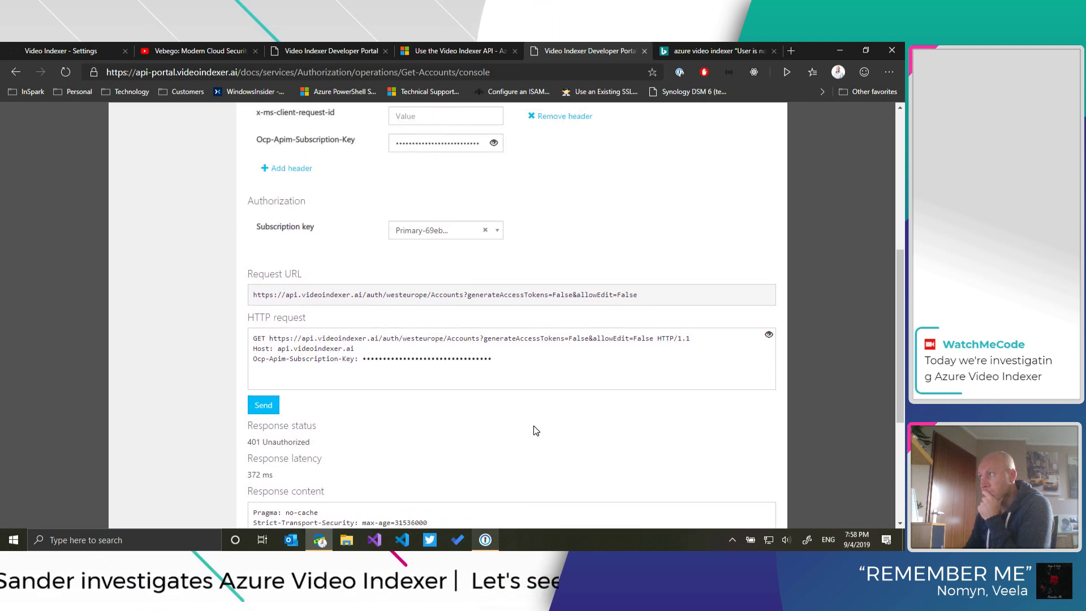
{"action": "left_click", "coordinate": [454, 54]}
{"action": "scroll", "coordinate": [477, 275], "scroll_direction": "up", "scroll_amount": 5}
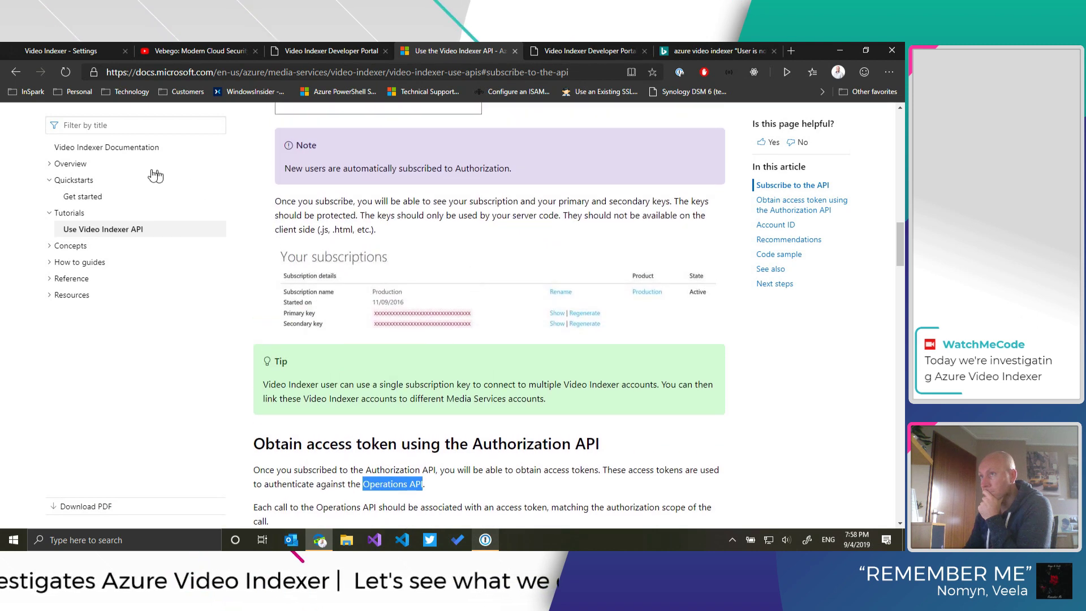
{"action": "left_click", "coordinate": [83, 196]}
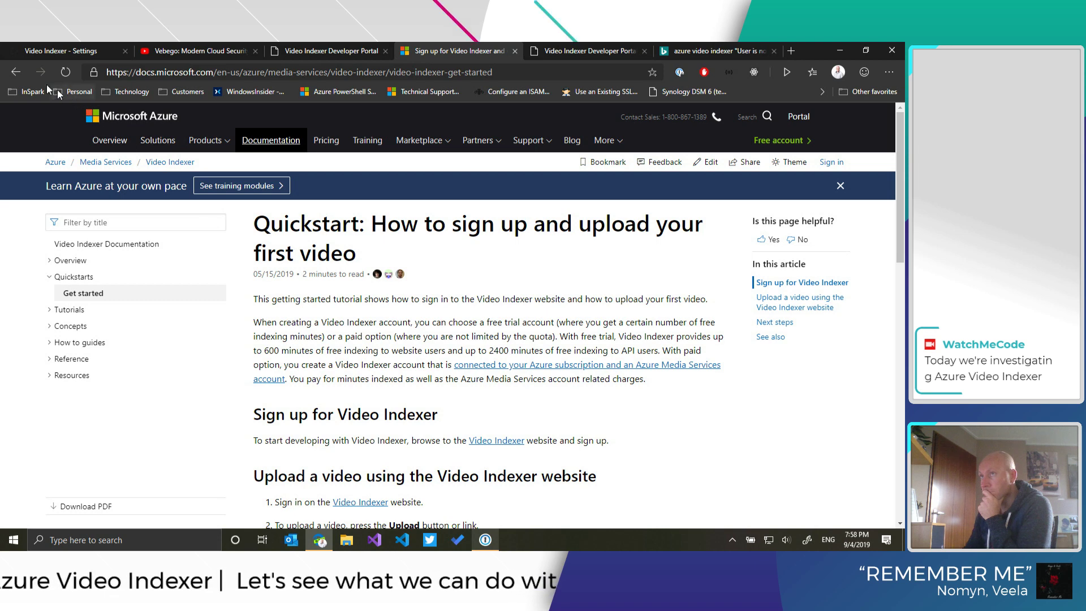
{"action": "left_click", "coordinate": [21, 73]}
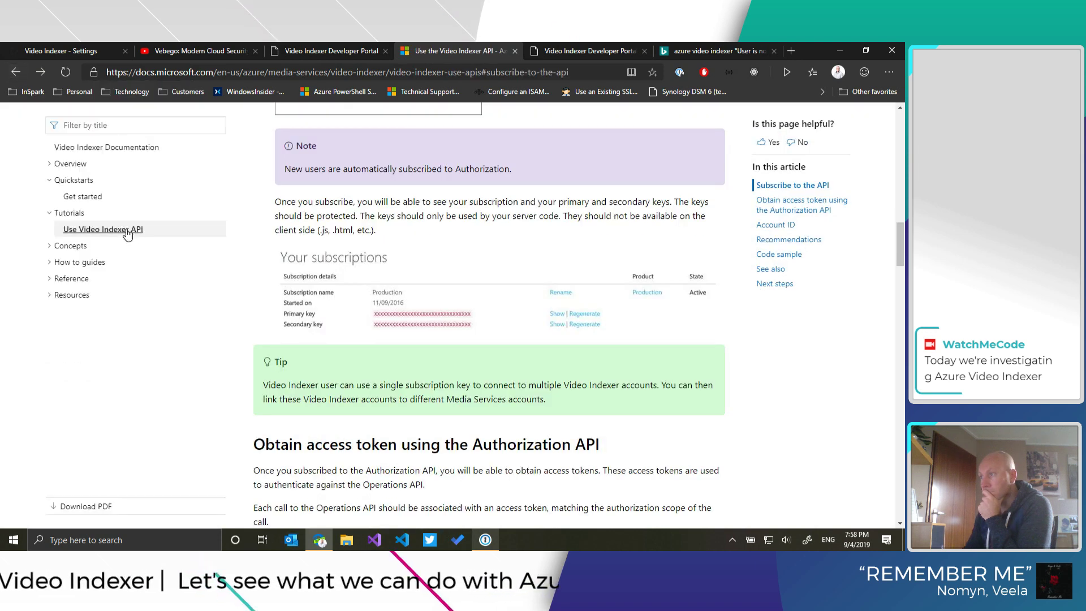
Read the Subscribe to the API and Obtain access token sections, then return to Get Accounts
{"action": "scroll", "coordinate": [552, 287], "scroll_direction": "up", "scroll_amount": 10}
{"action": "scroll", "coordinate": [551, 288], "scroll_direction": "up", "scroll_amount": 4}
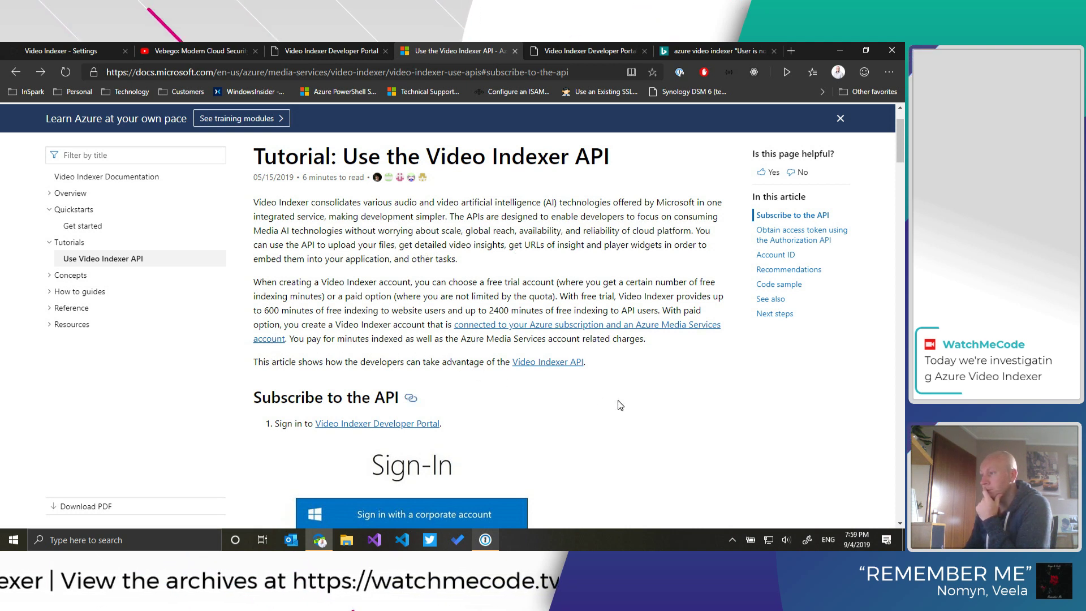
{"action": "scroll", "coordinate": [621, 405], "scroll_direction": "down", "scroll_amount": 3}
{"action": "scroll", "coordinate": [625, 395], "scroll_direction": "down", "scroll_amount": 3}
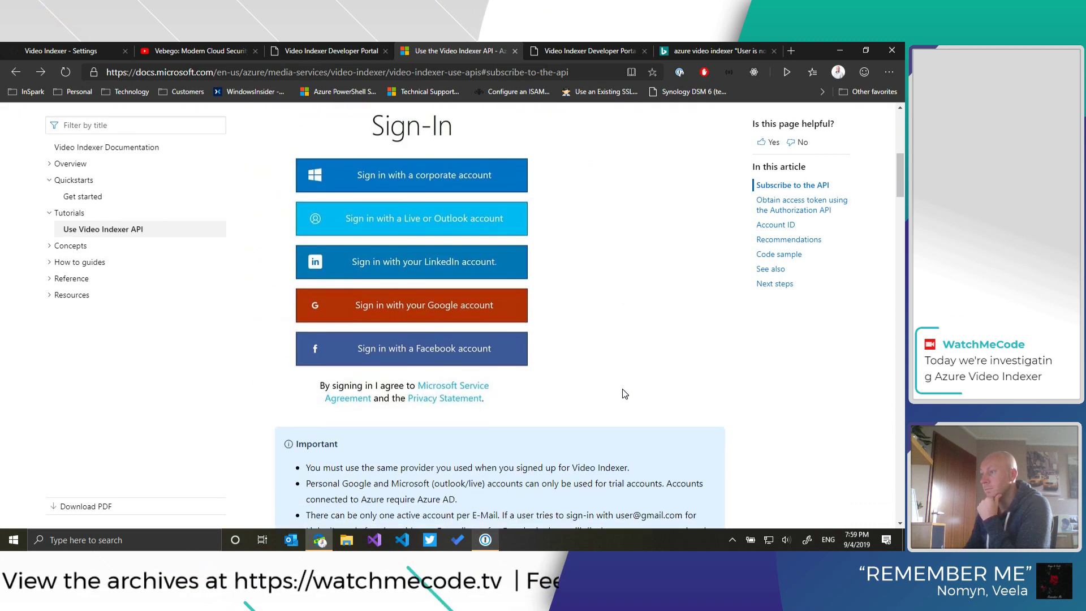
{"action": "scroll", "coordinate": [625, 395], "scroll_direction": "down", "scroll_amount": 2}
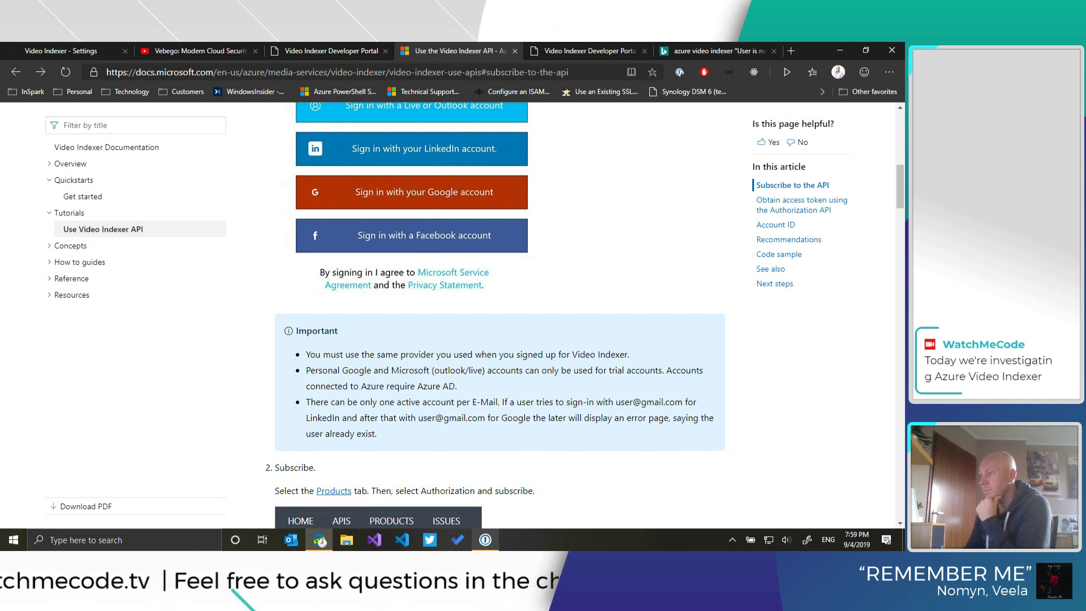
{"action": "scroll", "coordinate": [597, 448], "scroll_direction": "down", "scroll_amount": 4}
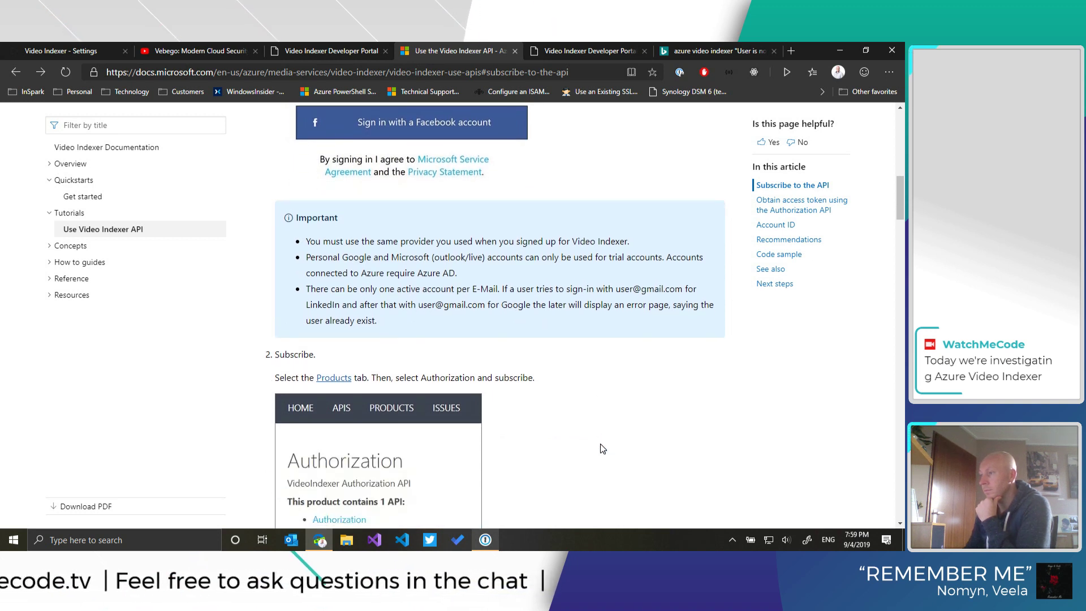
{"action": "scroll", "coordinate": [603, 449], "scroll_direction": "down", "scroll_amount": 3}
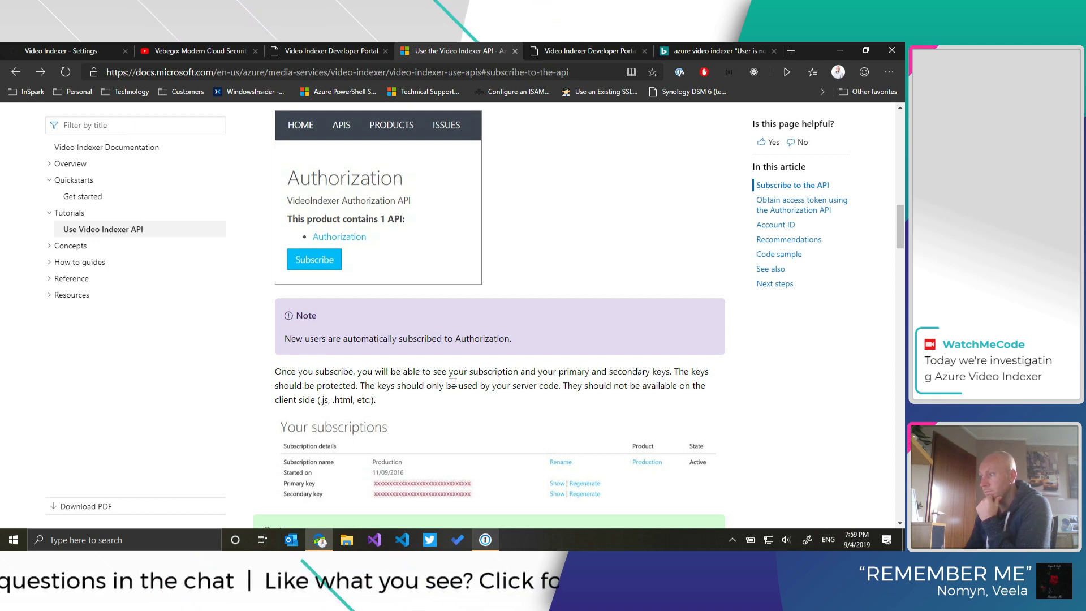
{"action": "scroll", "coordinate": [474, 399], "scroll_direction": "down", "scroll_amount": 3}
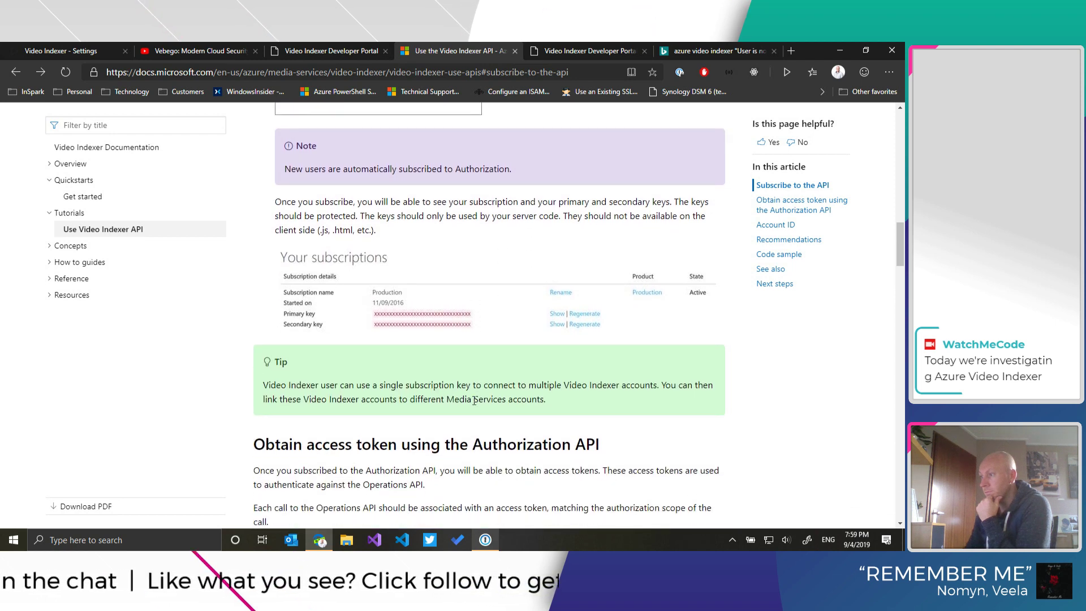
{"action": "scroll", "coordinate": [474, 400], "scroll_direction": "down", "scroll_amount": 3}
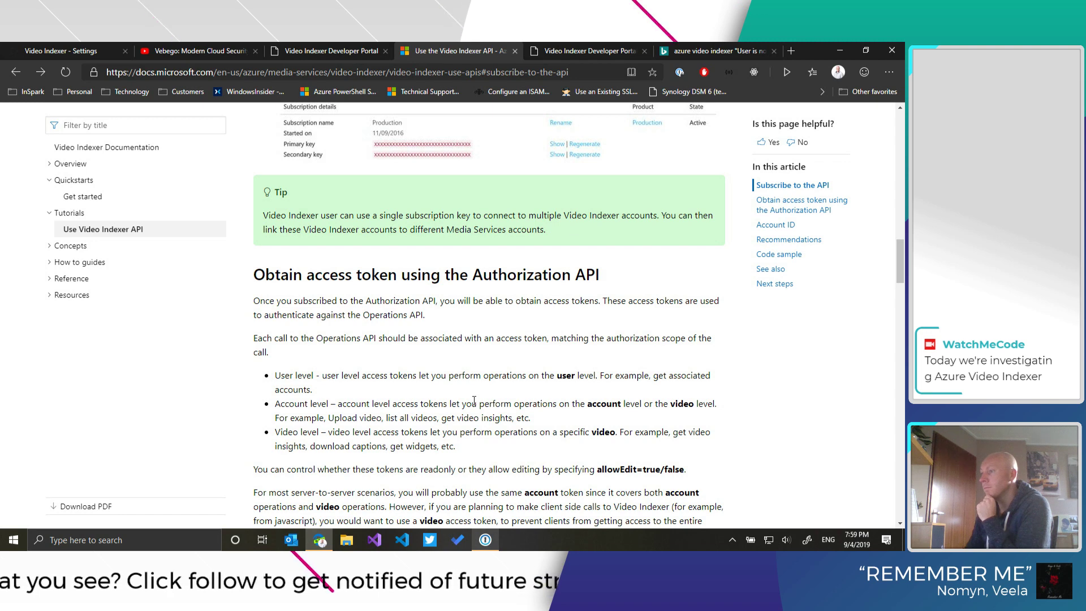
{"action": "scroll", "coordinate": [474, 399], "scroll_direction": "down", "scroll_amount": 2}
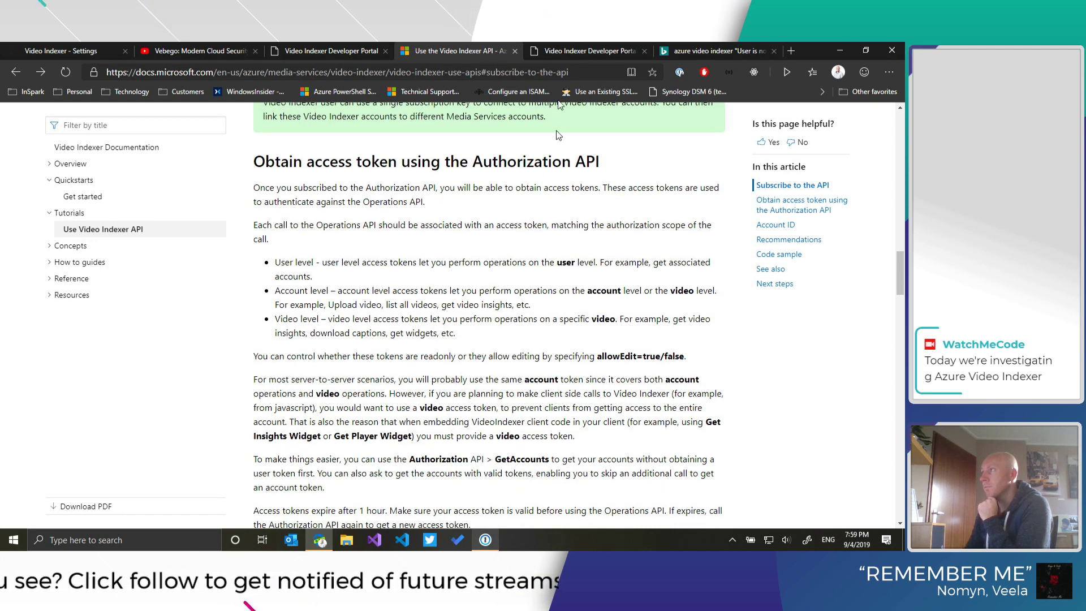
{"action": "left_click", "coordinate": [615, 52]}
Open the Profile page from the user menu to view the Authorization subscription keys
{"action": "scroll", "coordinate": [672, 262], "scroll_direction": "up", "scroll_amount": 6}
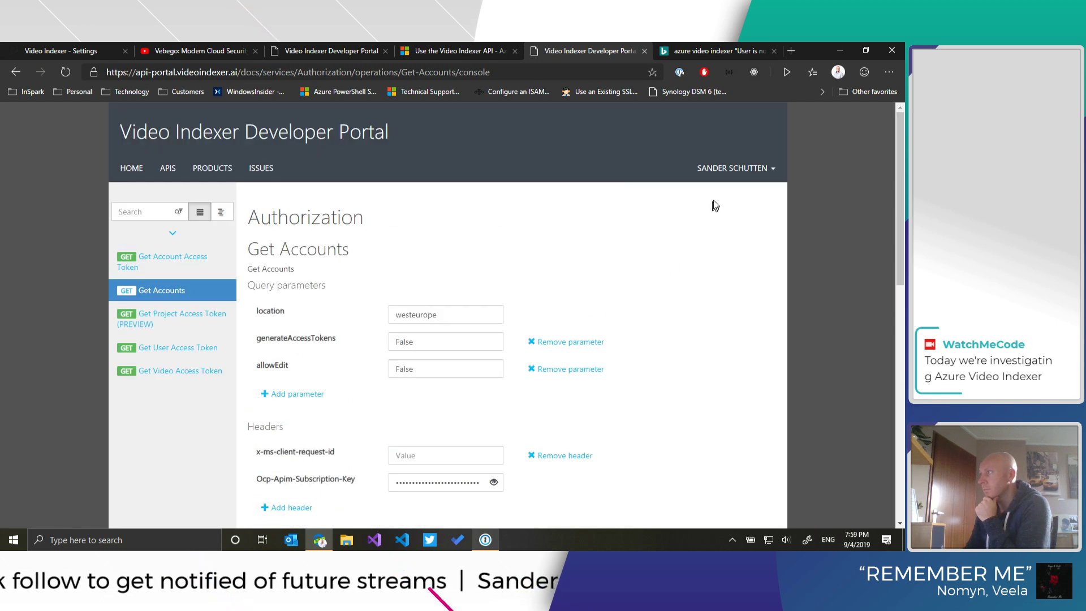
{"action": "left_click", "coordinate": [726, 170]}
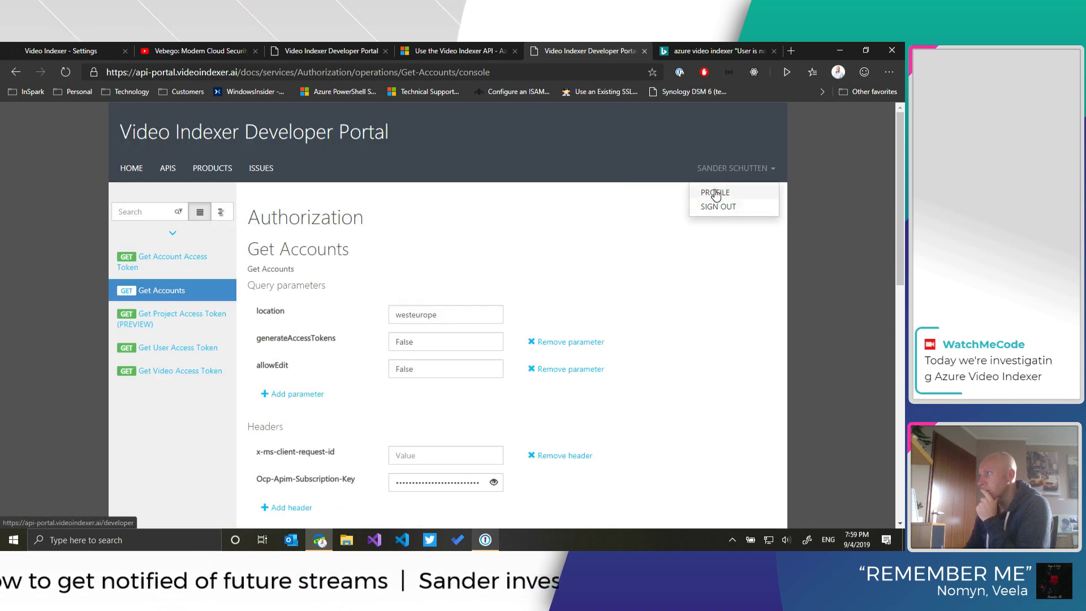
{"action": "left_click", "coordinate": [716, 193]}
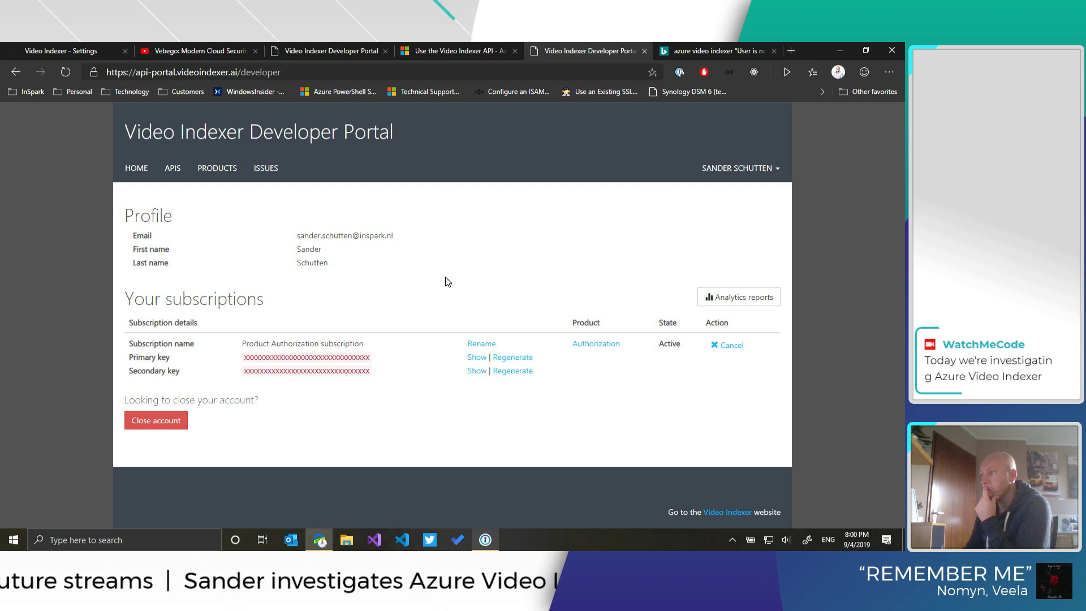
Navigate to APIs > Authorization > Get Accounts and open its Try it console
{"action": "left_click", "coordinate": [176, 177]}
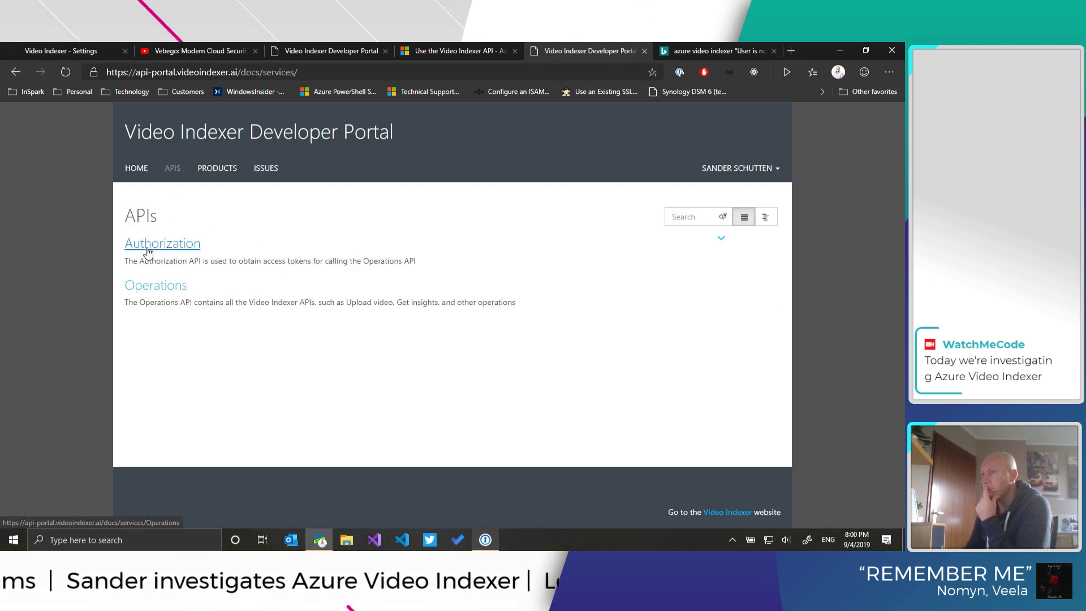
{"action": "left_click", "coordinate": [149, 246]}
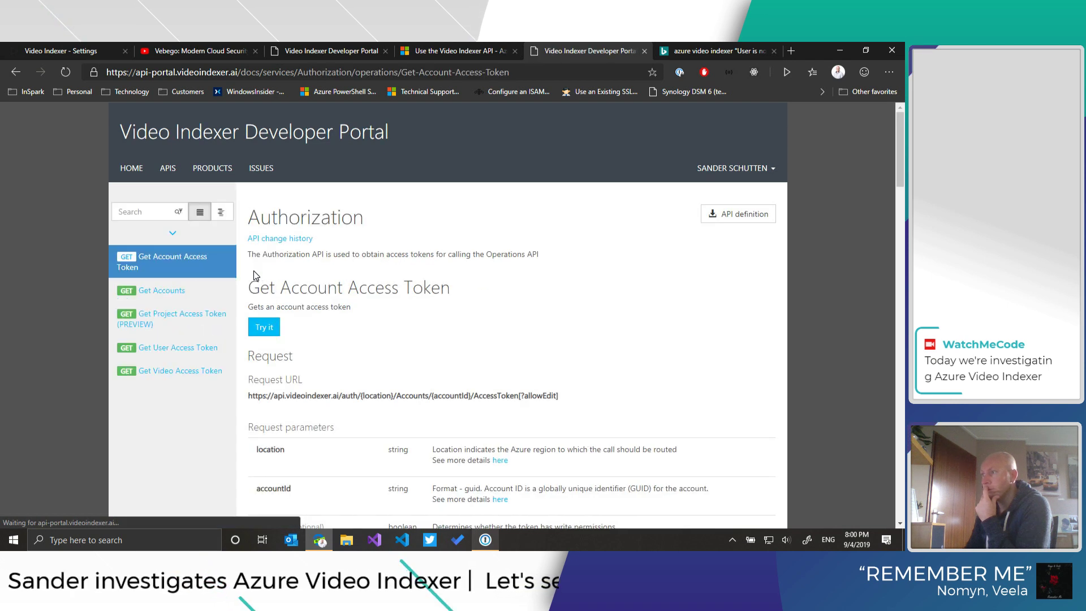
{"action": "left_click", "coordinate": [182, 294]}
{"action": "left_click", "coordinate": [286, 334]}
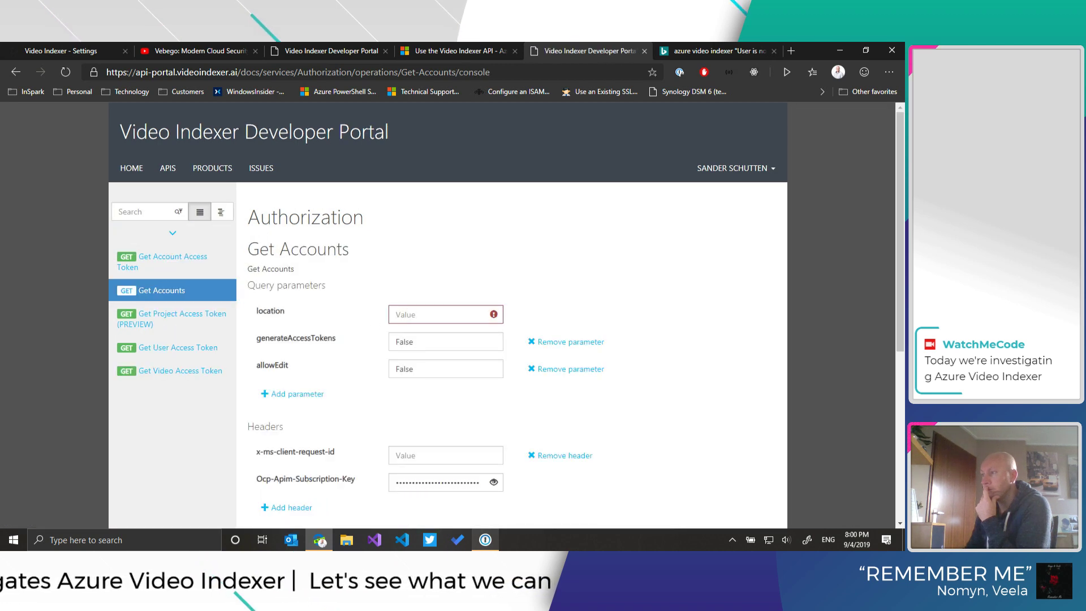
Send Get Accounts with location trial and confirm the 200 OK trial account JSON
{"action": "left_click", "coordinate": [407, 315]}
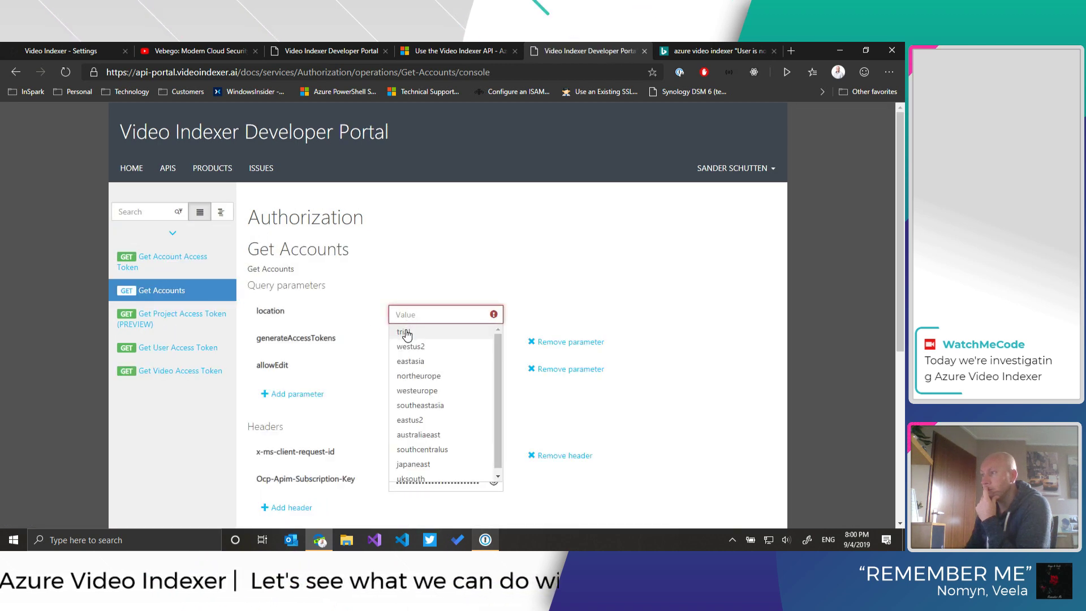
{"action": "left_click", "coordinate": [406, 332]}
{"action": "scroll", "coordinate": [357, 317], "scroll_direction": "down", "scroll_amount": 5}
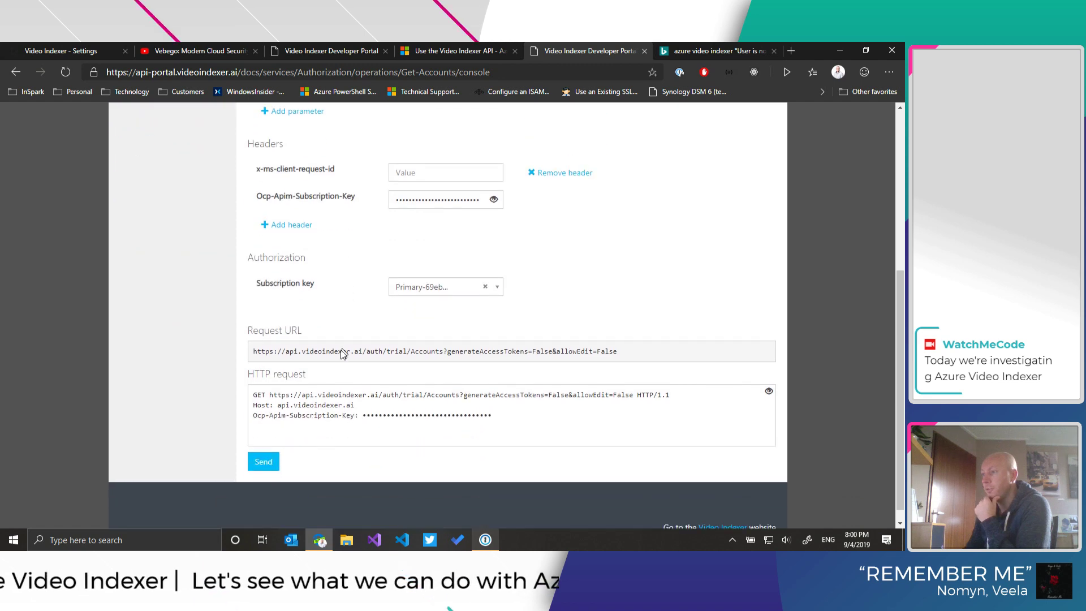
{"action": "left_click", "coordinate": [264, 465]}
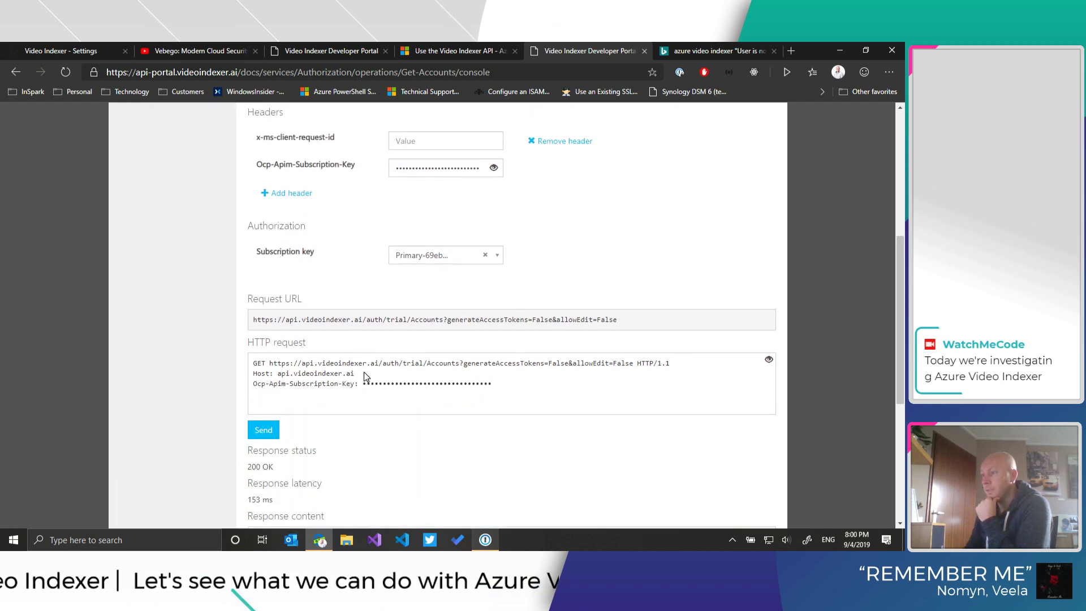
{"action": "scroll", "coordinate": [365, 372], "scroll_direction": "down", "scroll_amount": 5}
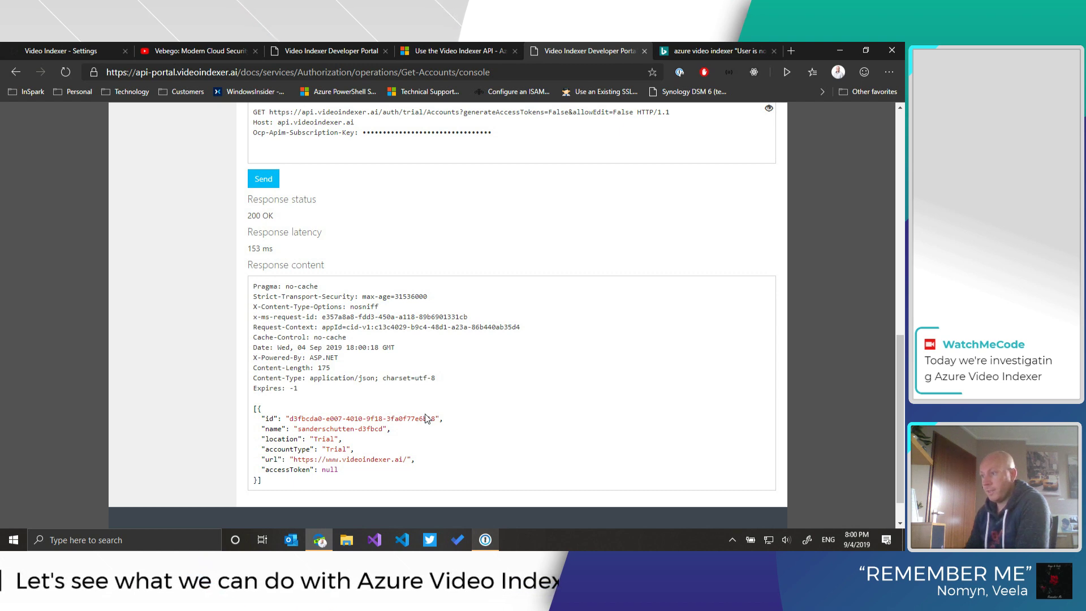
{"action": "scroll", "coordinate": [198, 359], "scroll_direction": "up", "scroll_amount": 10}
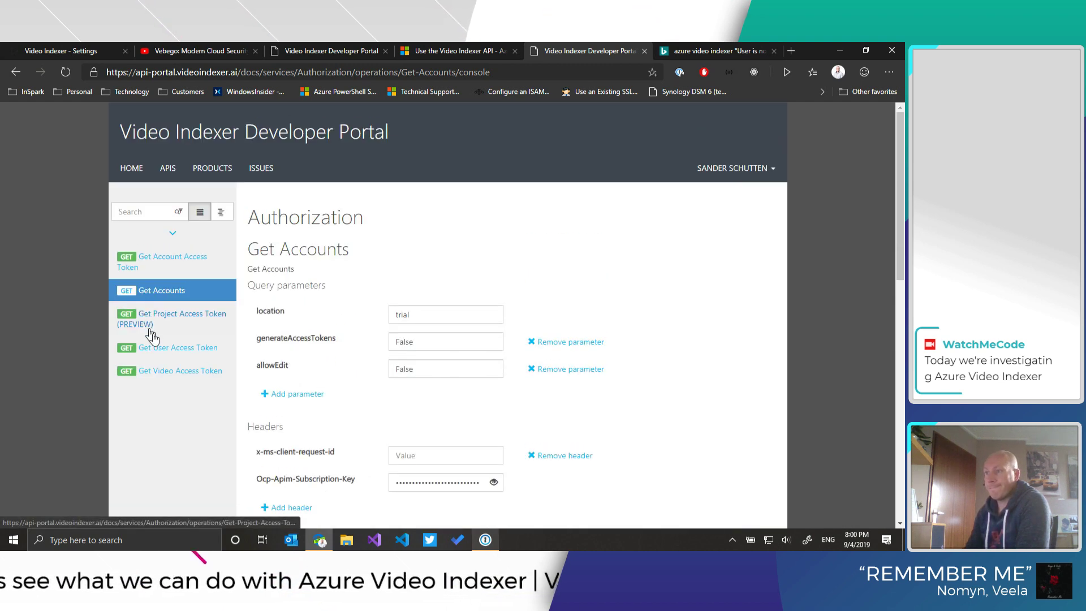
{"action": "left_click", "coordinate": [159, 350]}
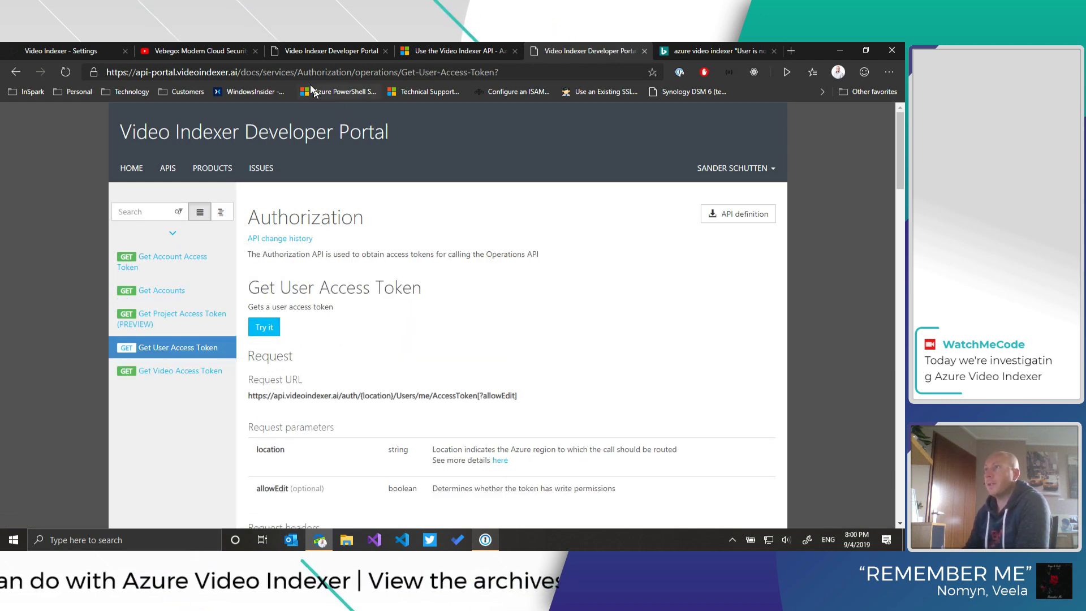
Go to the Video Indexer home page and open the vebego modern cloud security video's insights
{"action": "left_click", "coordinate": [63, 51]}
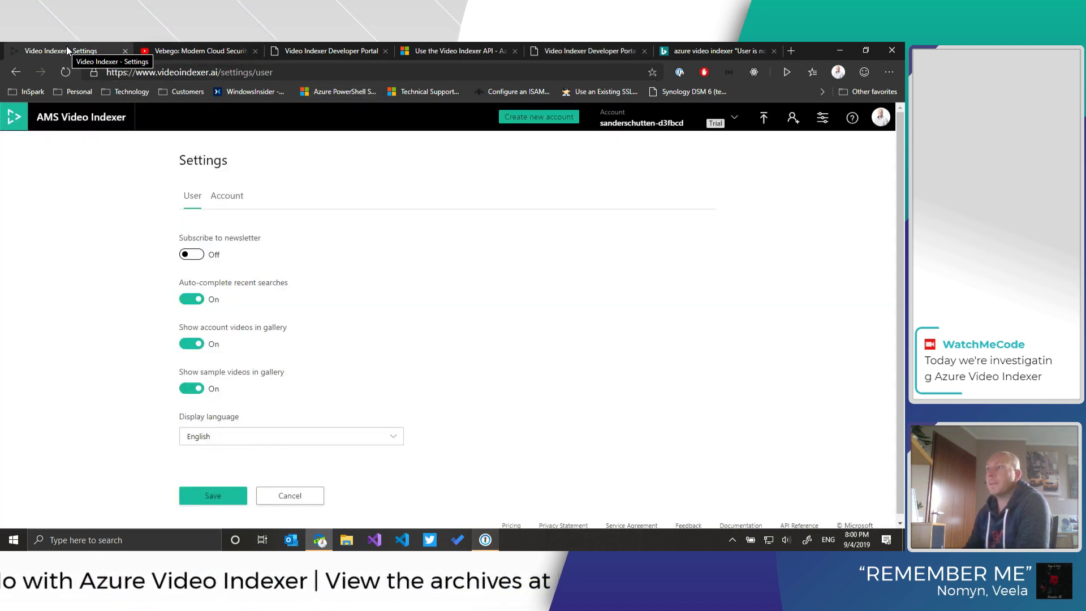
{"action": "left_click", "coordinate": [295, 77]}
{"action": "key", "text": "End"}
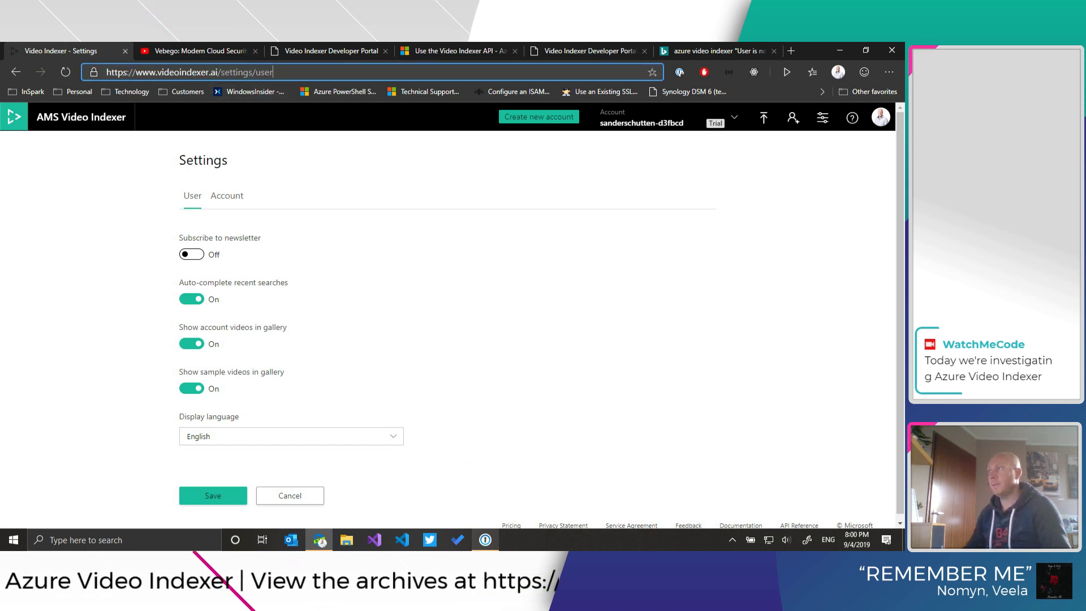
{"action": "left_click", "coordinate": [57, 117]}
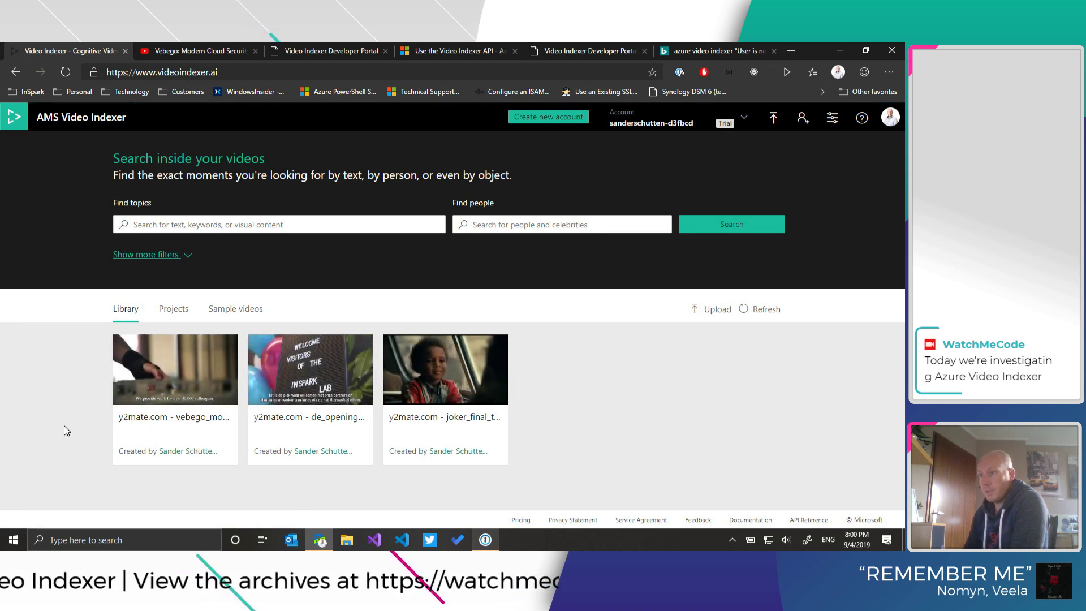
{"action": "left_click", "coordinate": [139, 417]}
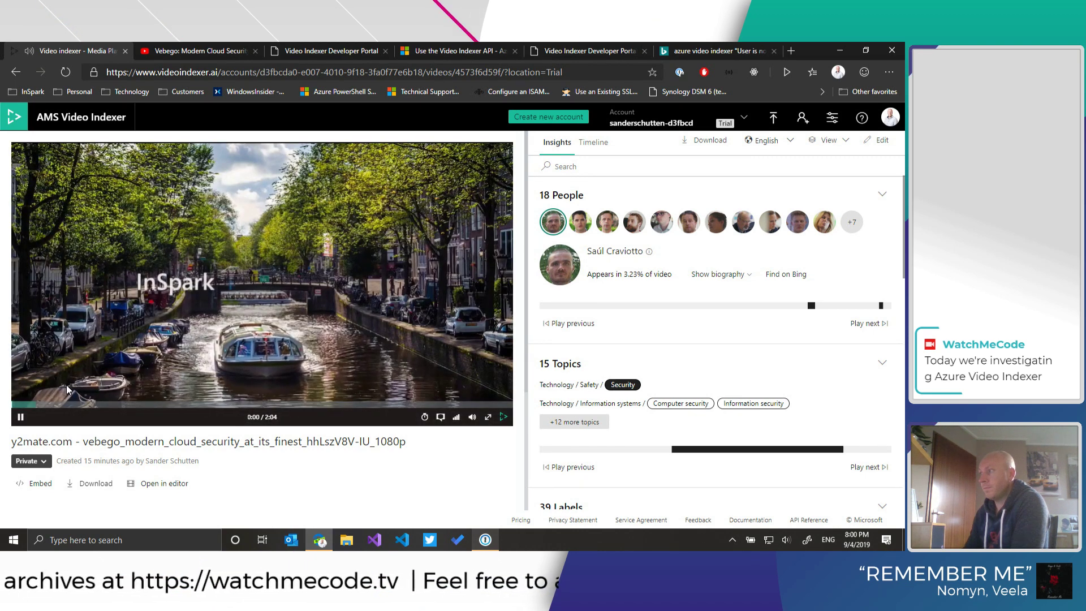
Pause the video, expand the first person's biography and jump to their next appearance
{"action": "left_click", "coordinate": [21, 418]}
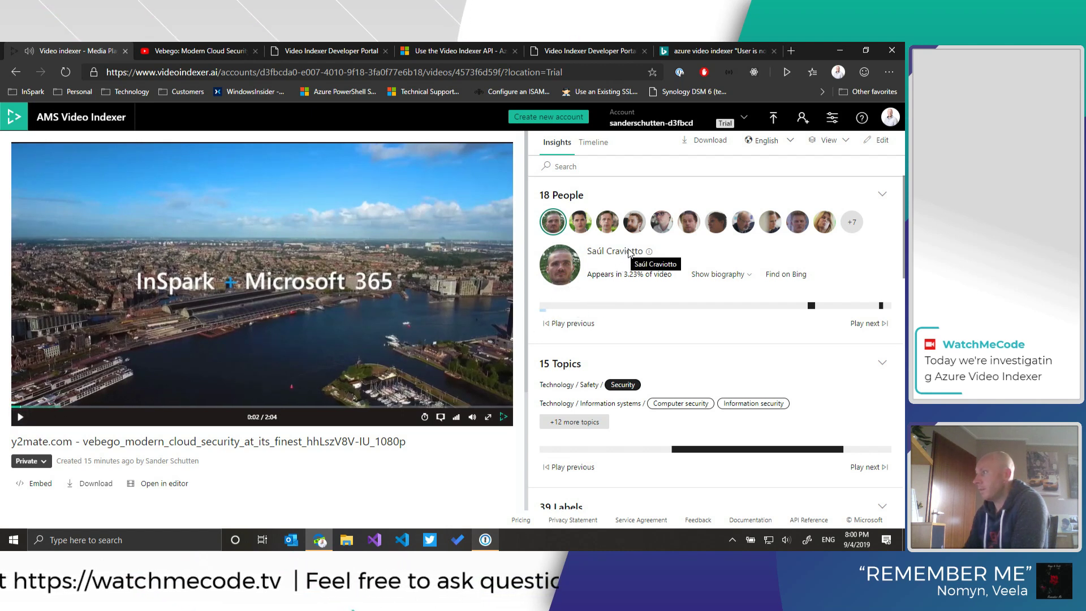
{"action": "mouse_move", "coordinate": [650, 254]}
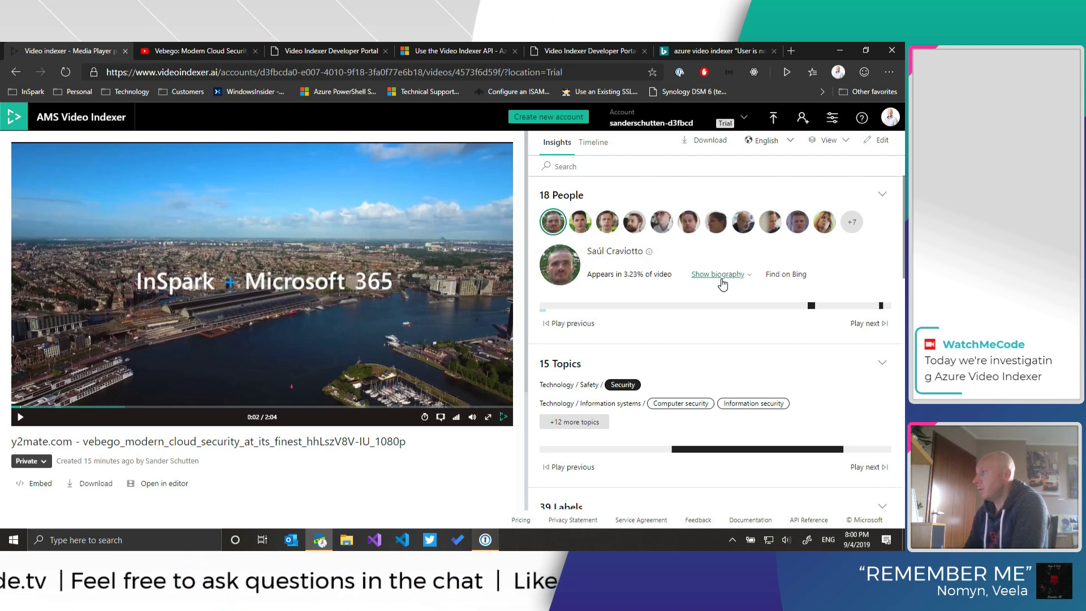
{"action": "left_click", "coordinate": [751, 276]}
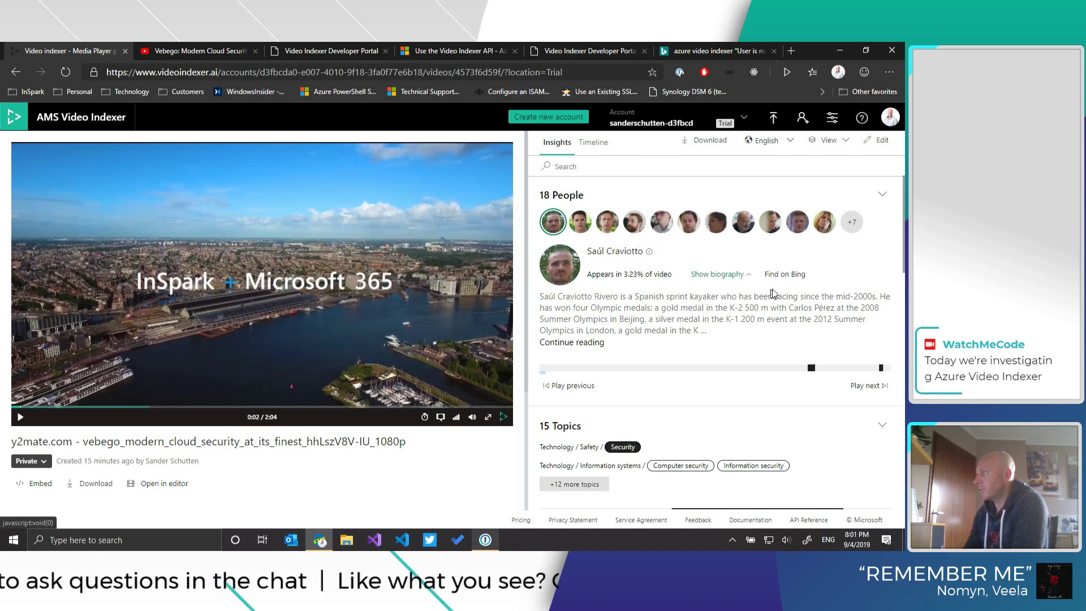
{"action": "mouse_move", "coordinate": [813, 369]}
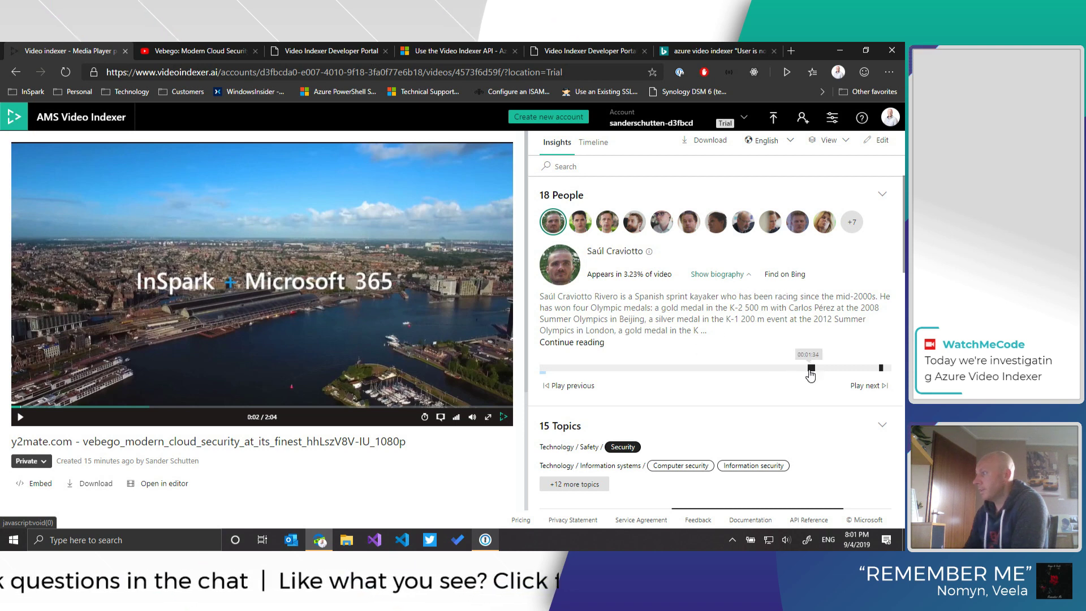
{"action": "left_click", "coordinate": [853, 386]}
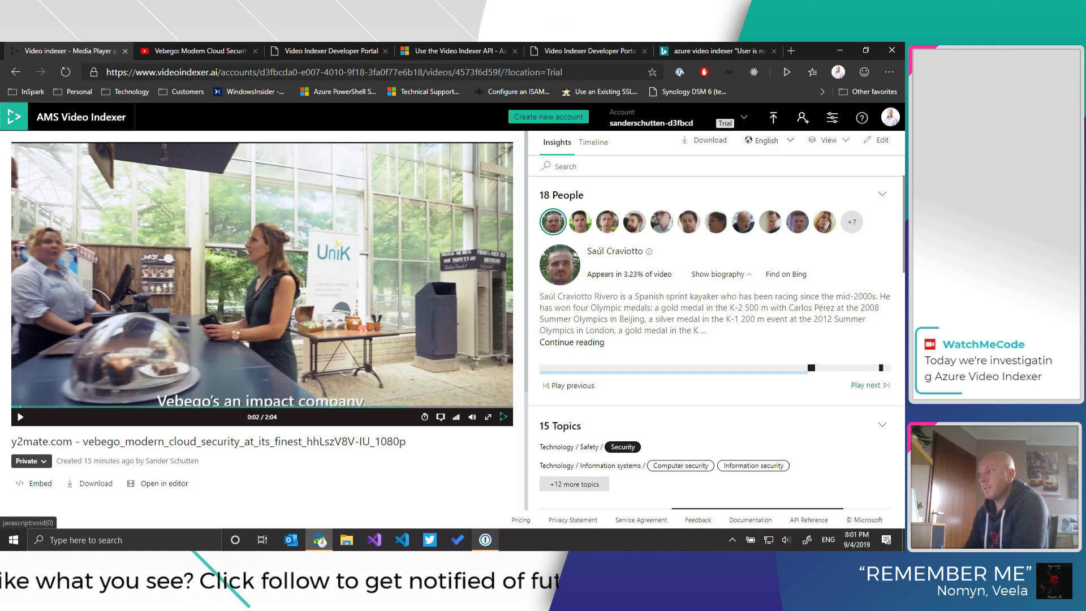
Play the video to near the end, look the person up on Bing, then close that tab
{"action": "left_click", "coordinate": [497, 389]}
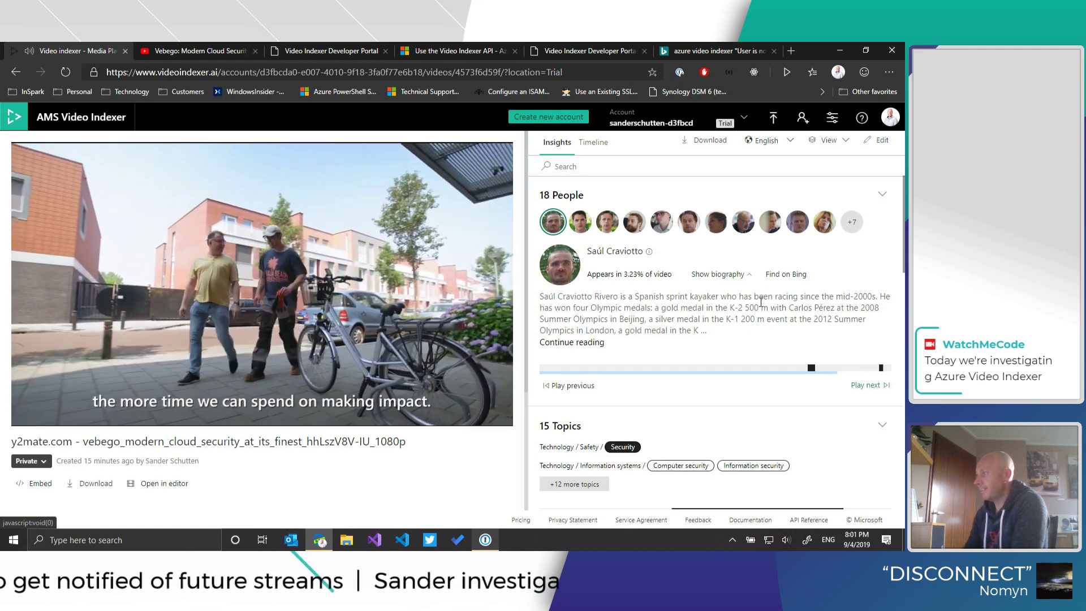
{"action": "left_click", "coordinate": [864, 386]}
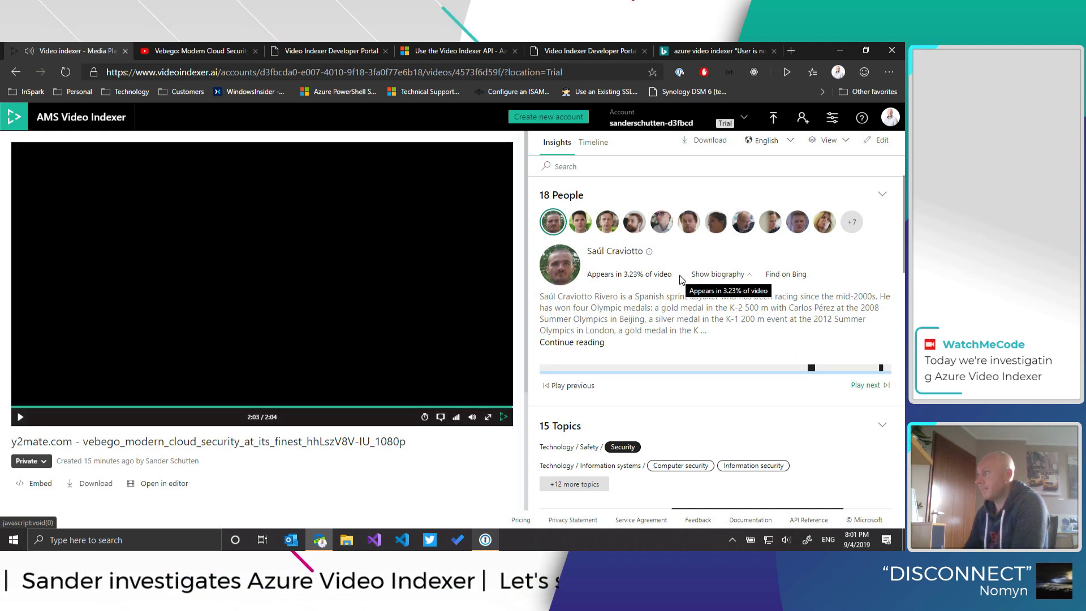
{"action": "left_click", "coordinate": [778, 274]}
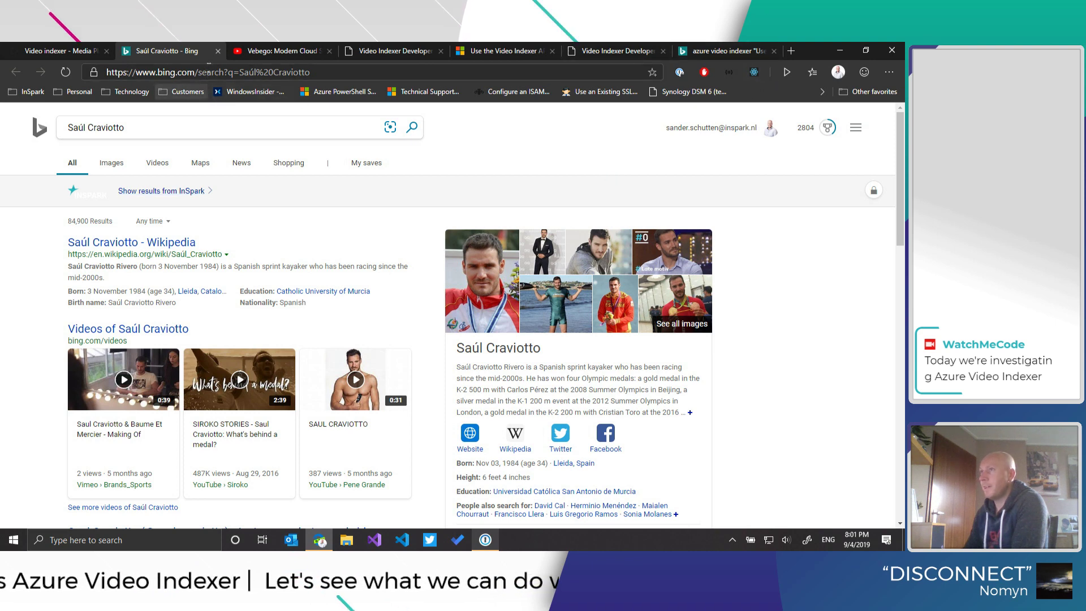
{"action": "left_click", "coordinate": [218, 51]}
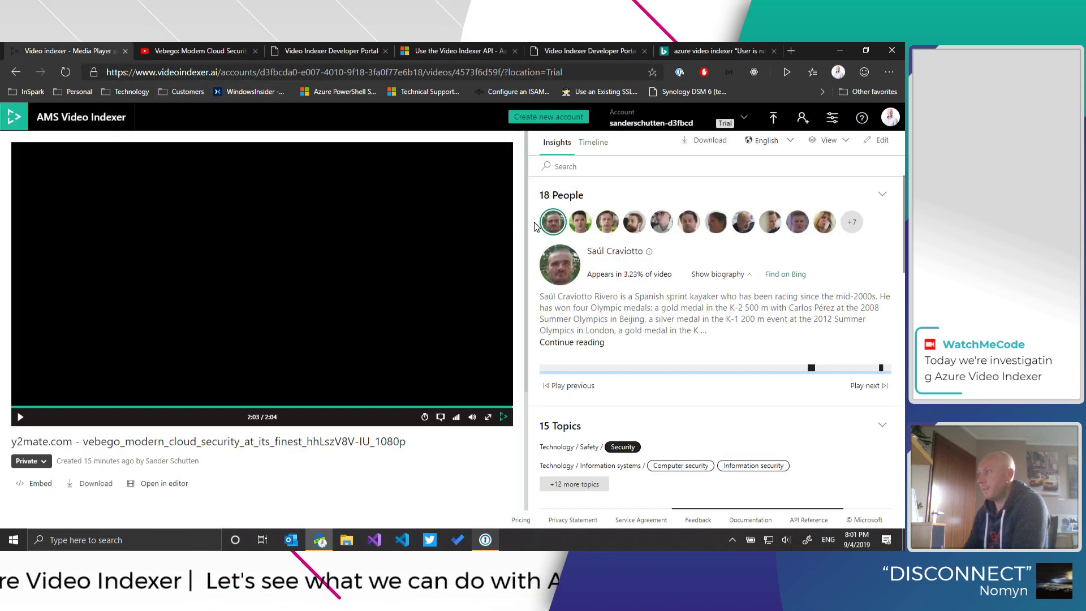
View the appearances of the second through eleventh detected people in turn
{"action": "left_click", "coordinate": [578, 226]}
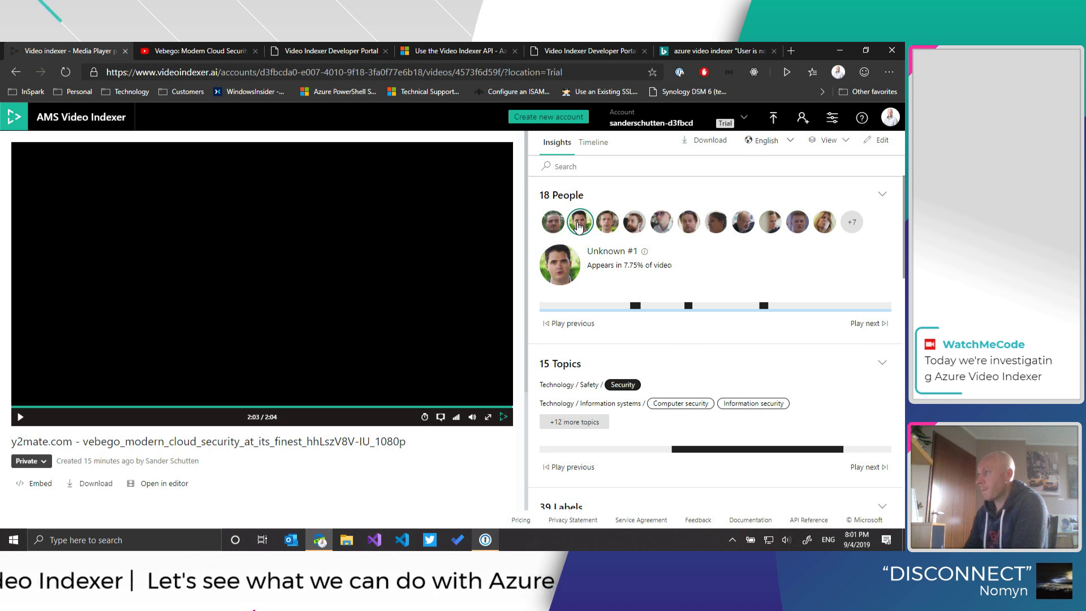
{"action": "left_click", "coordinate": [600, 227]}
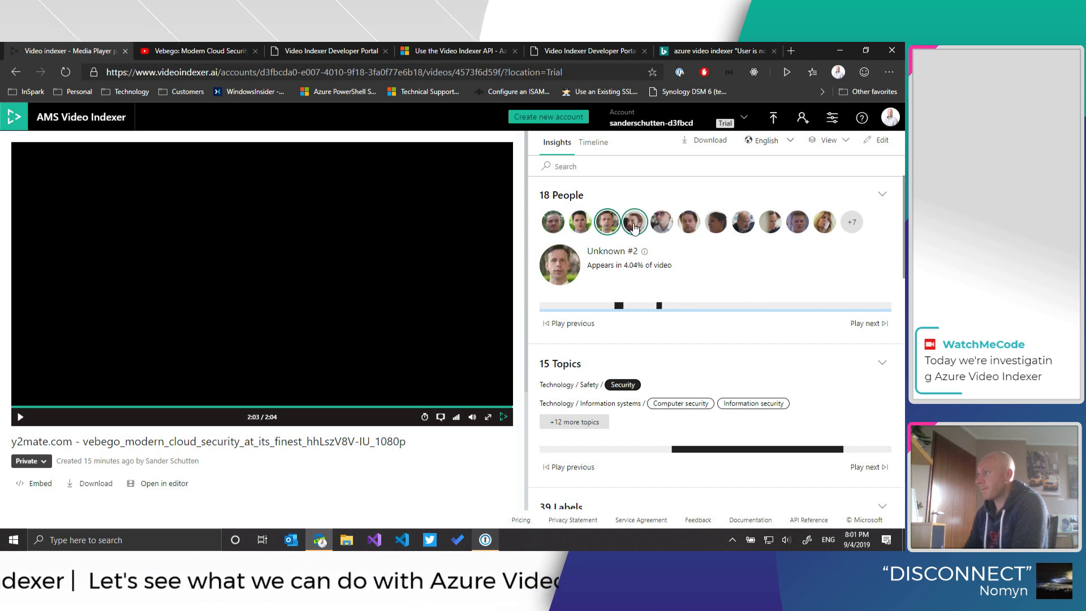
{"action": "left_click", "coordinate": [635, 225]}
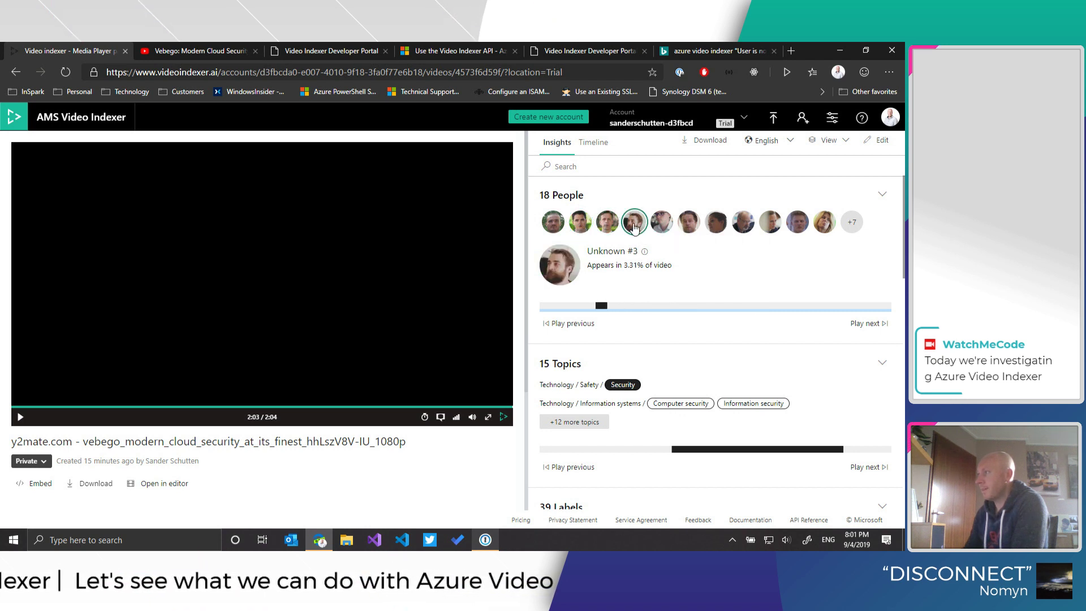
{"action": "left_click", "coordinate": [664, 227]}
{"action": "left_click", "coordinate": [688, 226]}
{"action": "left_click", "coordinate": [716, 226]}
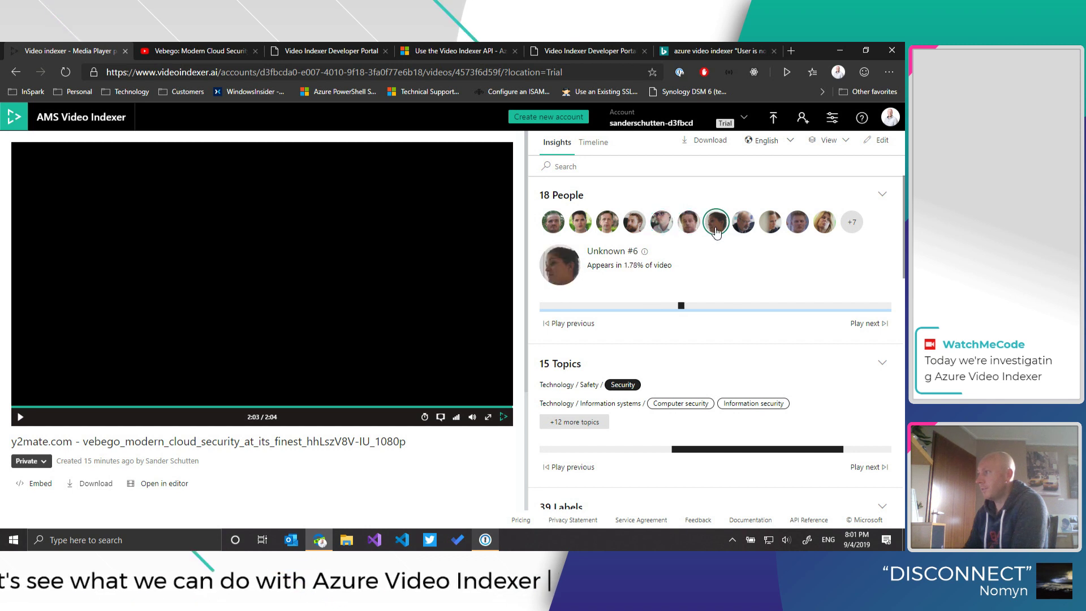
{"action": "left_click", "coordinate": [746, 229]}
{"action": "left_click", "coordinate": [776, 226]}
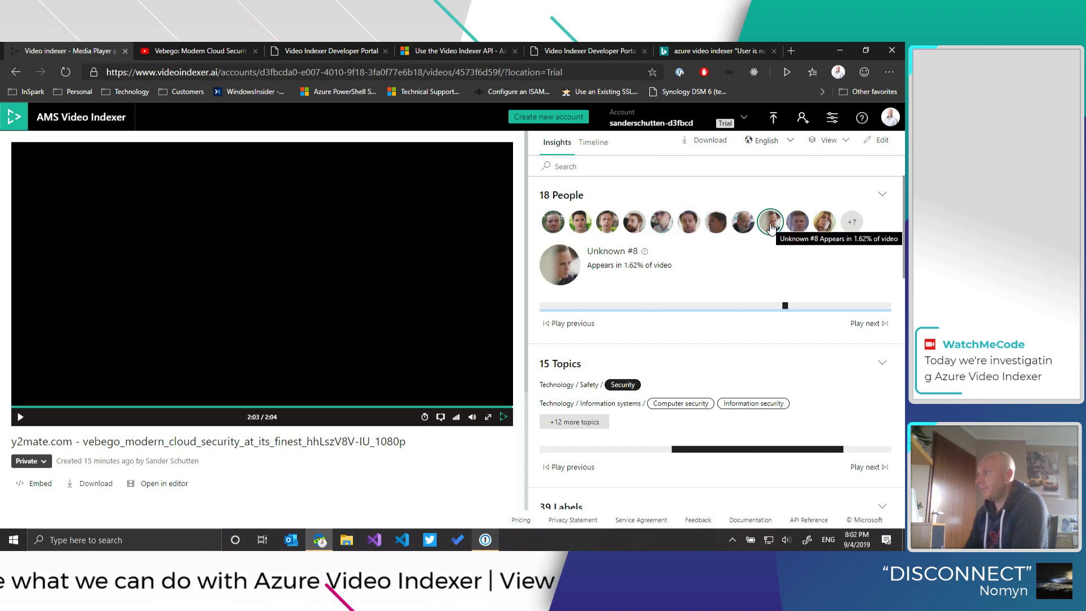
{"action": "left_click", "coordinate": [790, 226]}
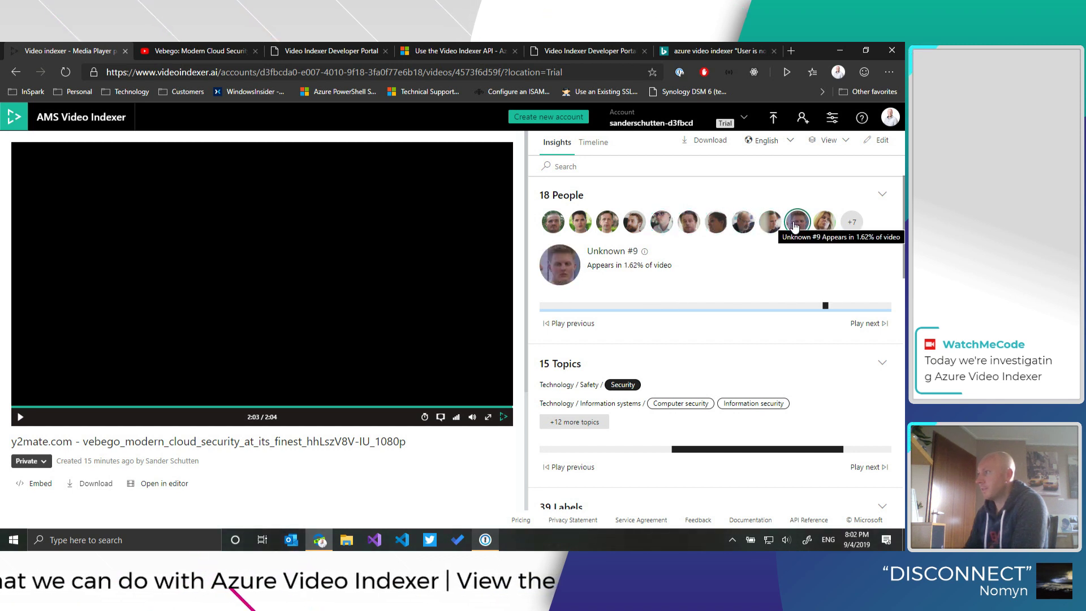
{"action": "left_click", "coordinate": [825, 224]}
Expand the +7 remaining faces and view second-row people, down to Unknown #16 at 1.05%
{"action": "left_click", "coordinate": [849, 225]}
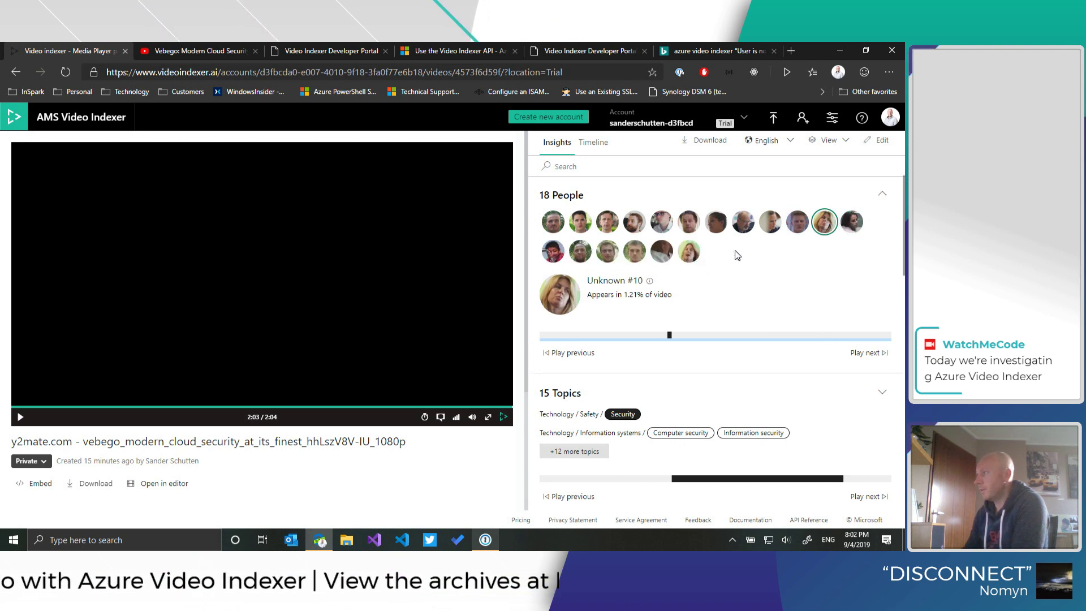
{"action": "left_click", "coordinate": [694, 252]}
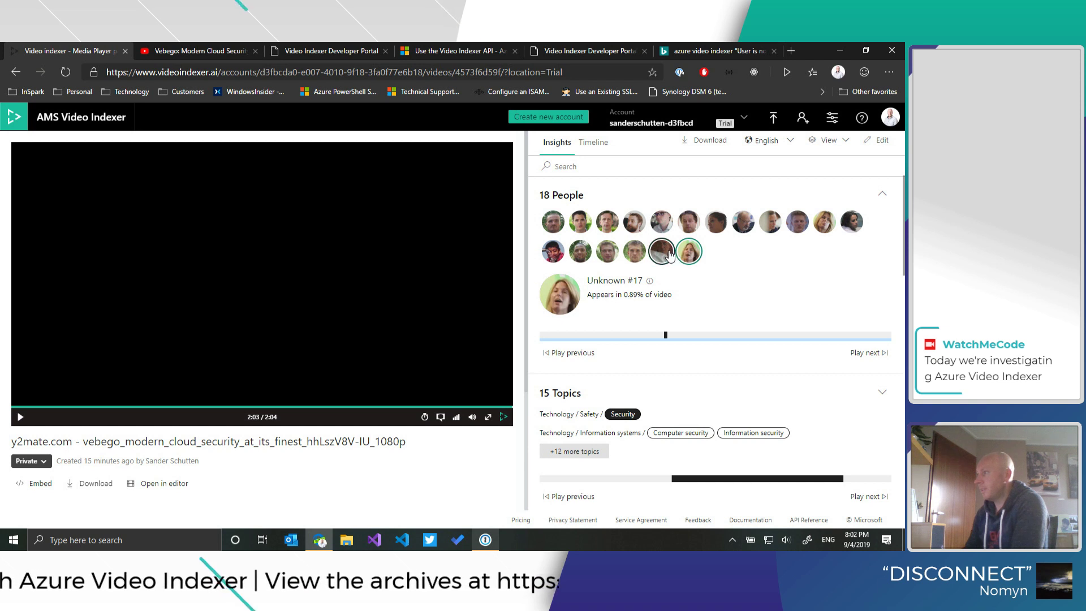
{"action": "left_click", "coordinate": [669, 254]}
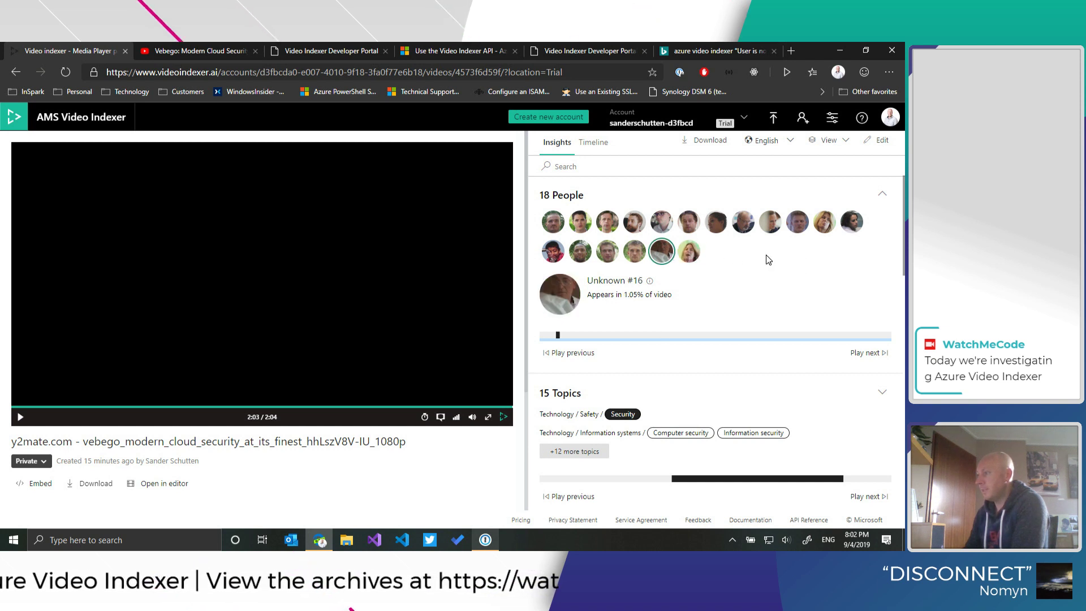
{"action": "scroll", "coordinate": [766, 255], "scroll_direction": "down", "scroll_amount": 2}
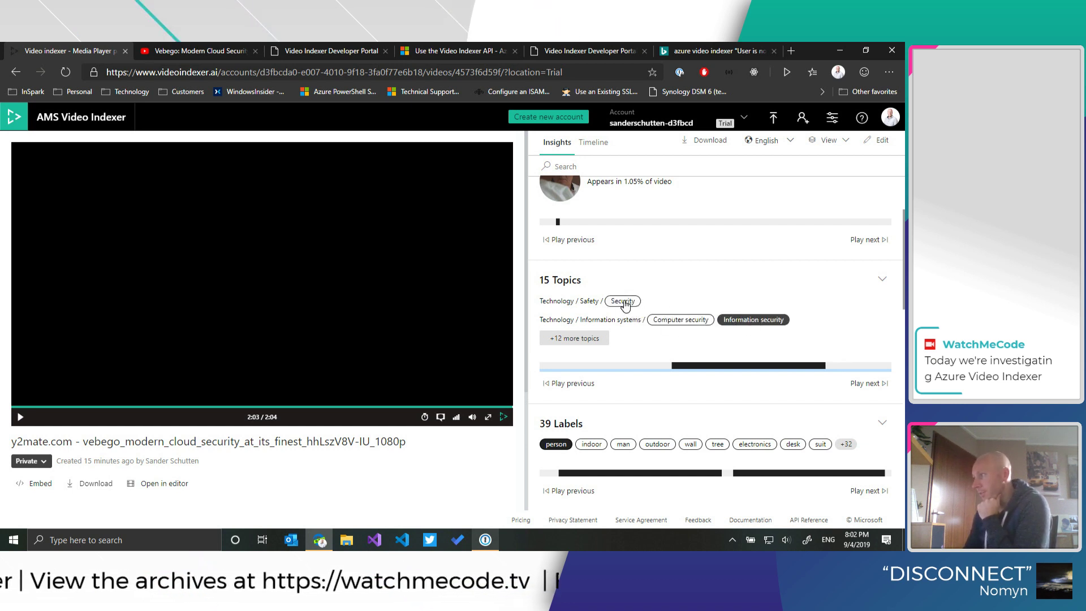
Show all detected topics, then expand the full list of 39 labels
{"action": "left_click", "coordinate": [576, 343]}
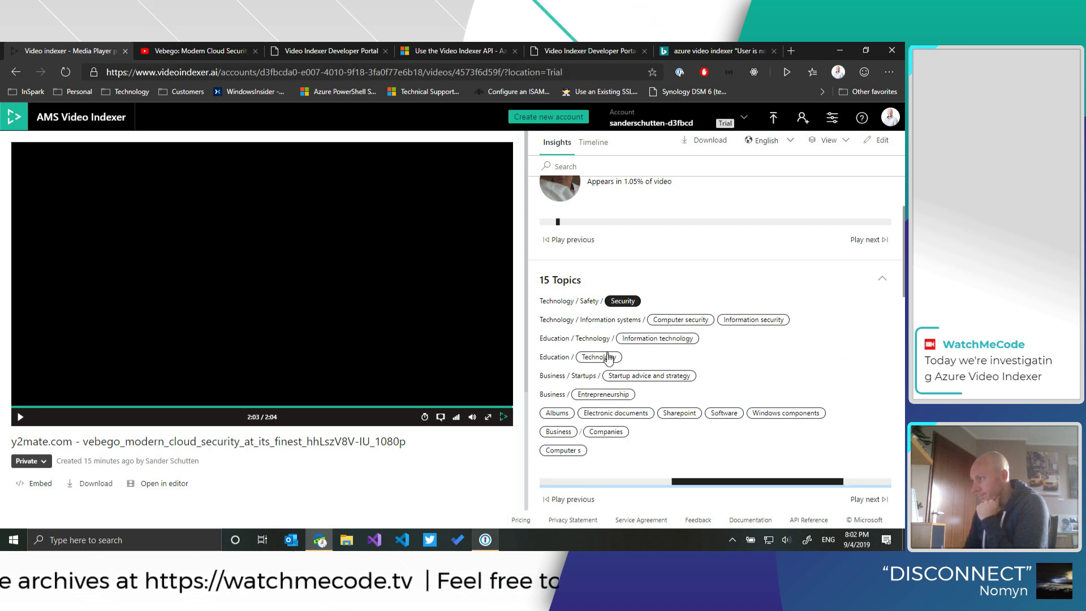
{"action": "scroll", "coordinate": [669, 404], "scroll_direction": "down", "scroll_amount": 5}
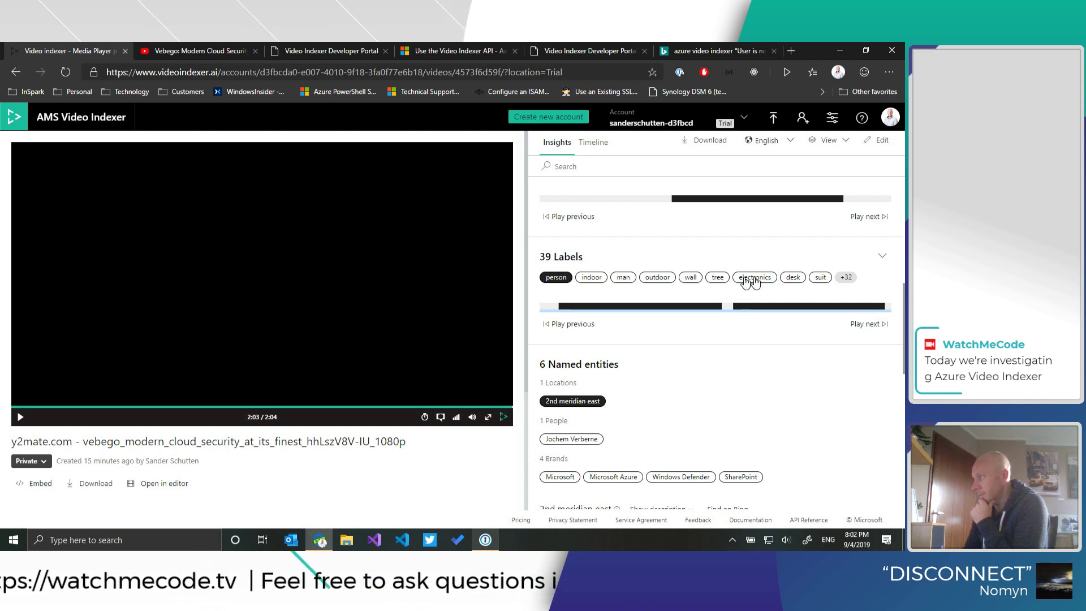
{"action": "left_click", "coordinate": [847, 277]}
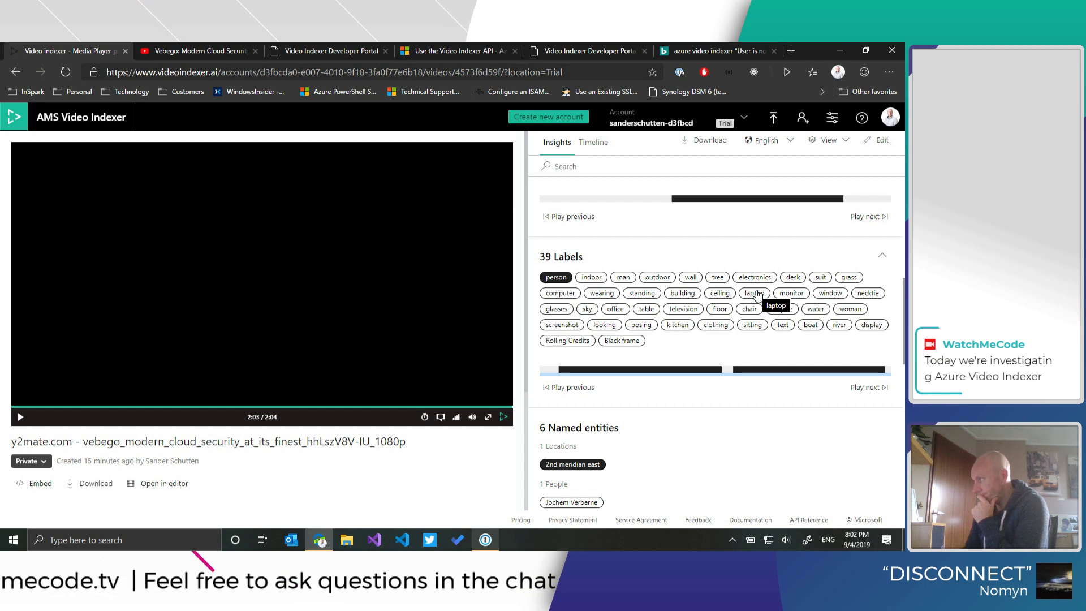
Play the video where the boat, clothing and posing labels appear
{"action": "left_click", "coordinate": [811, 324]}
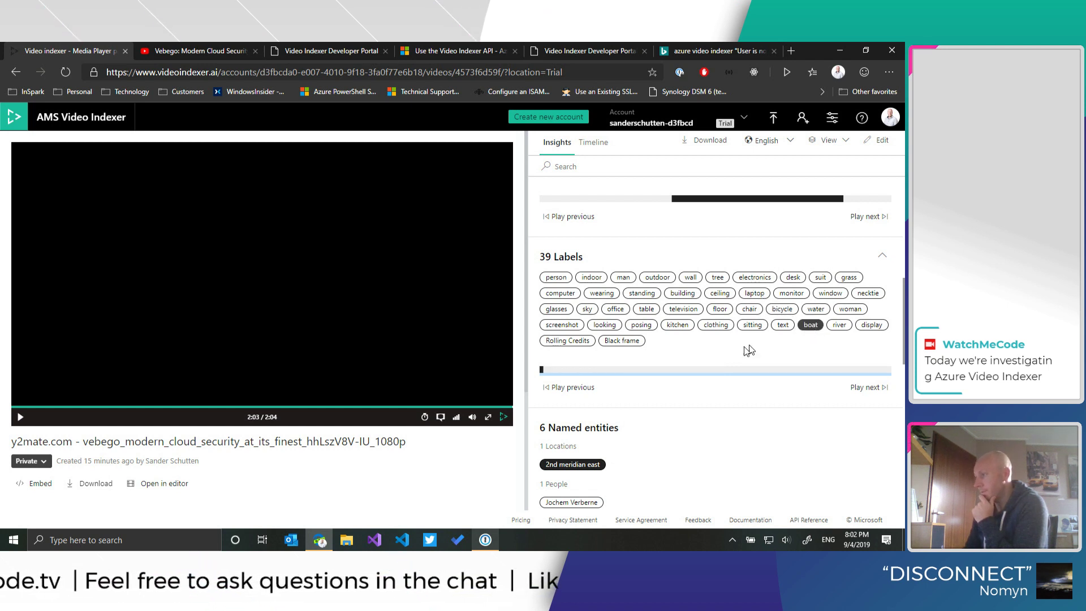
{"action": "left_click", "coordinate": [575, 390]}
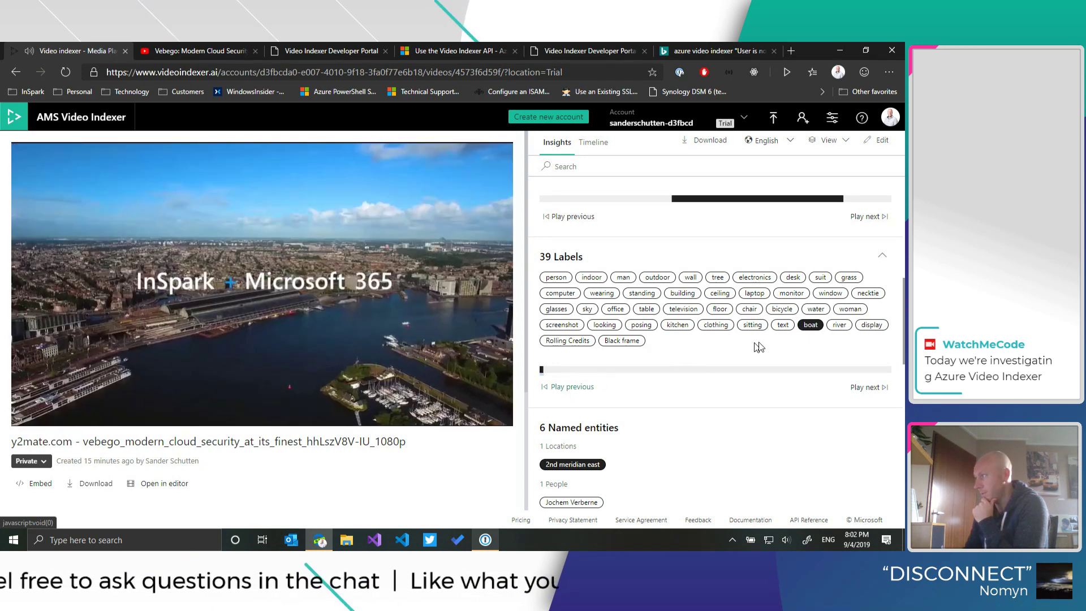
{"action": "left_click", "coordinate": [716, 324]}
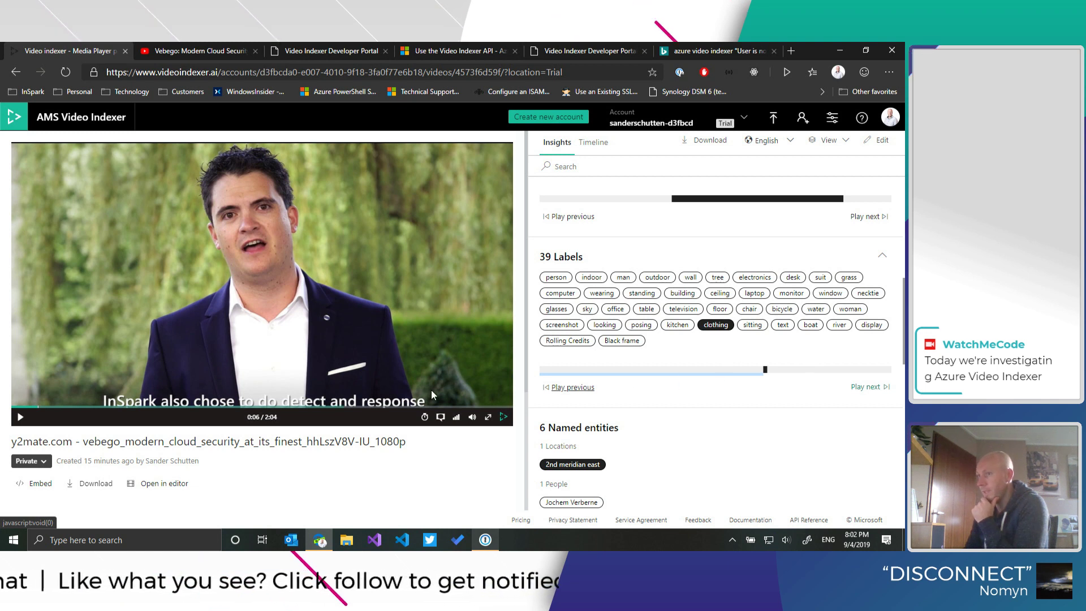
{"action": "left_click", "coordinate": [21, 418]}
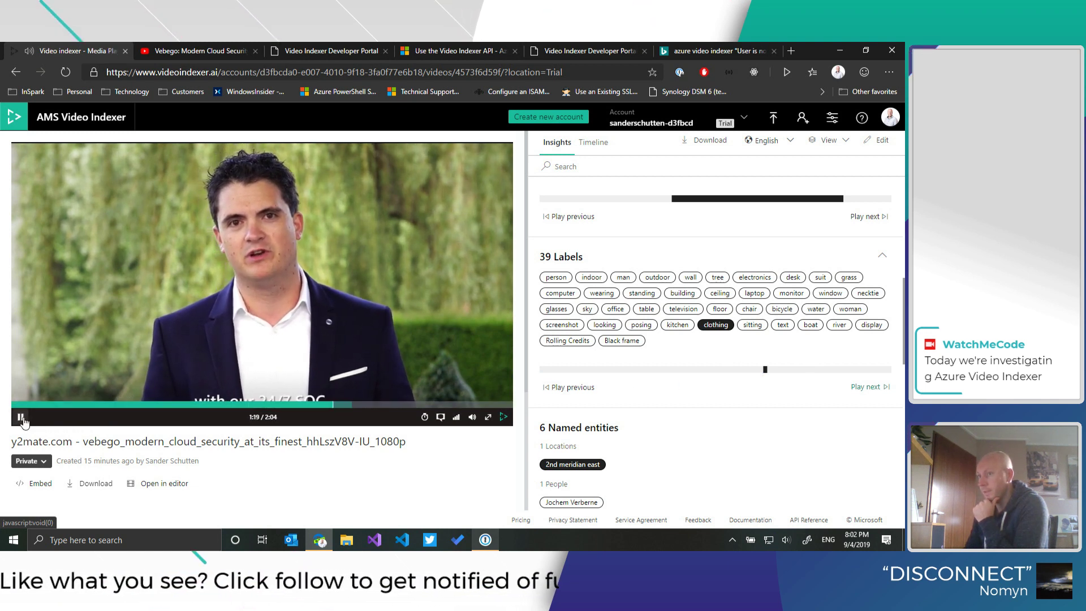
{"action": "left_click", "coordinate": [648, 331]}
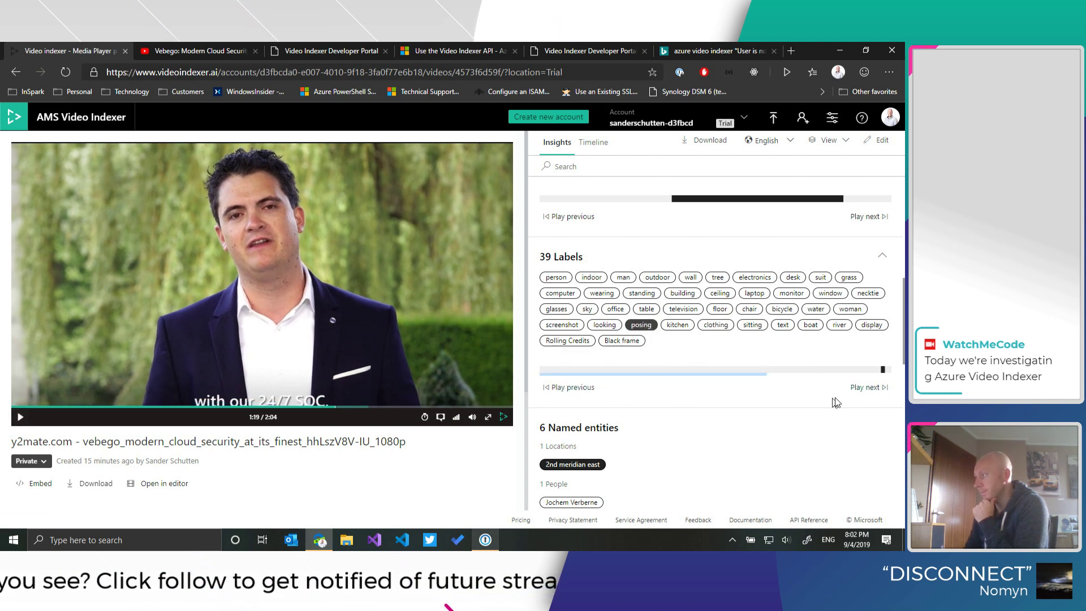
{"action": "left_click", "coordinate": [864, 393]}
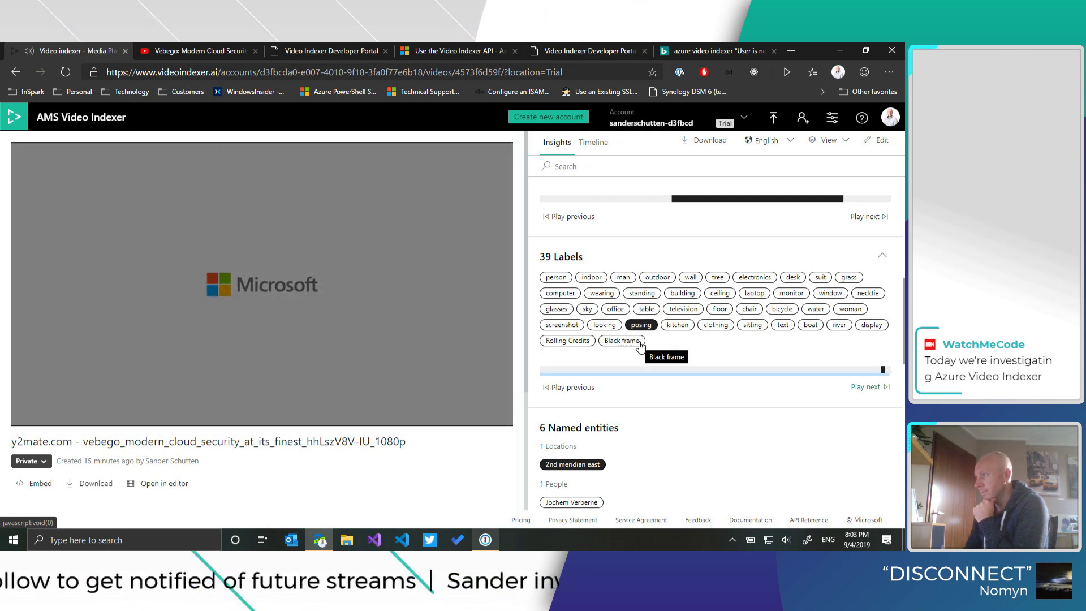
{"action": "scroll", "coordinate": [797, 335], "scroll_direction": "down", "scroll_amount": 3}
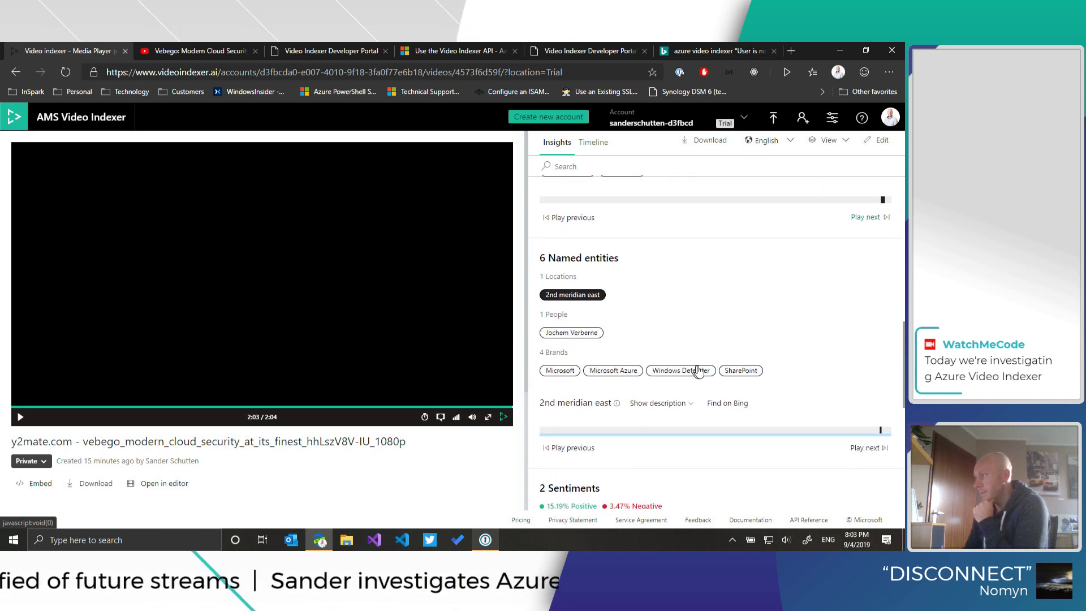
Jump the video to the recognised person and the previous sentiment, then pause playback
{"action": "left_click", "coordinate": [572, 333]}
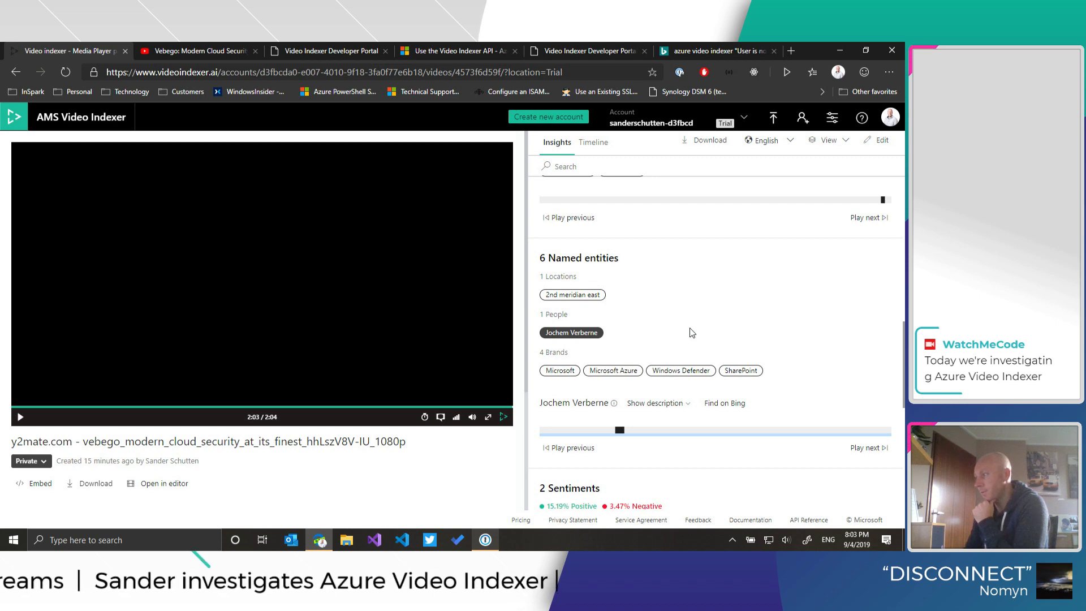
{"action": "left_click", "coordinate": [565, 448]}
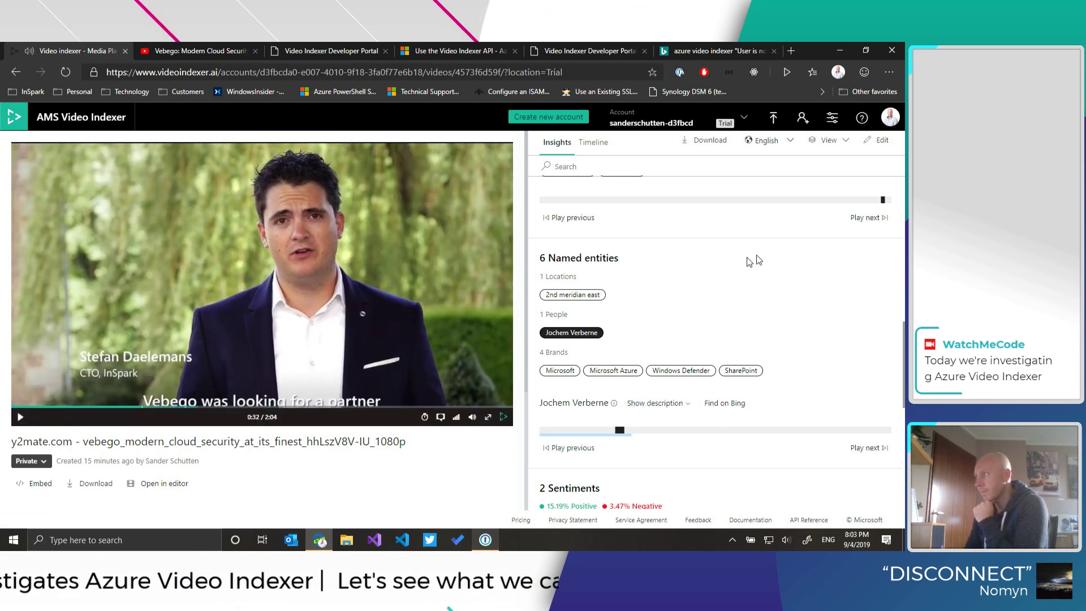
{"action": "scroll", "coordinate": [771, 285], "scroll_direction": "down", "scroll_amount": 3}
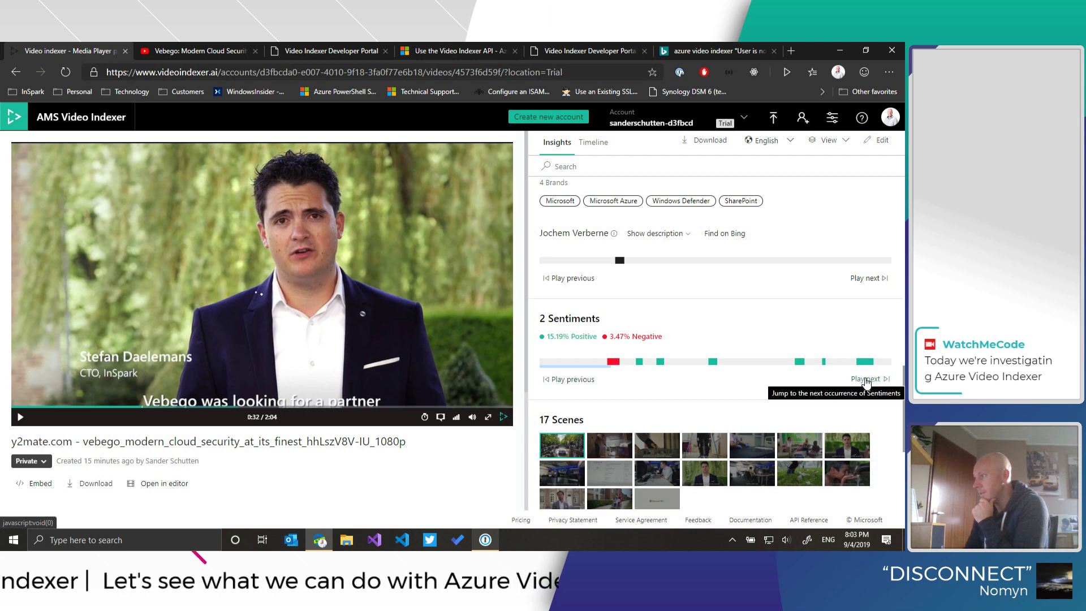
{"action": "left_click", "coordinate": [586, 382]}
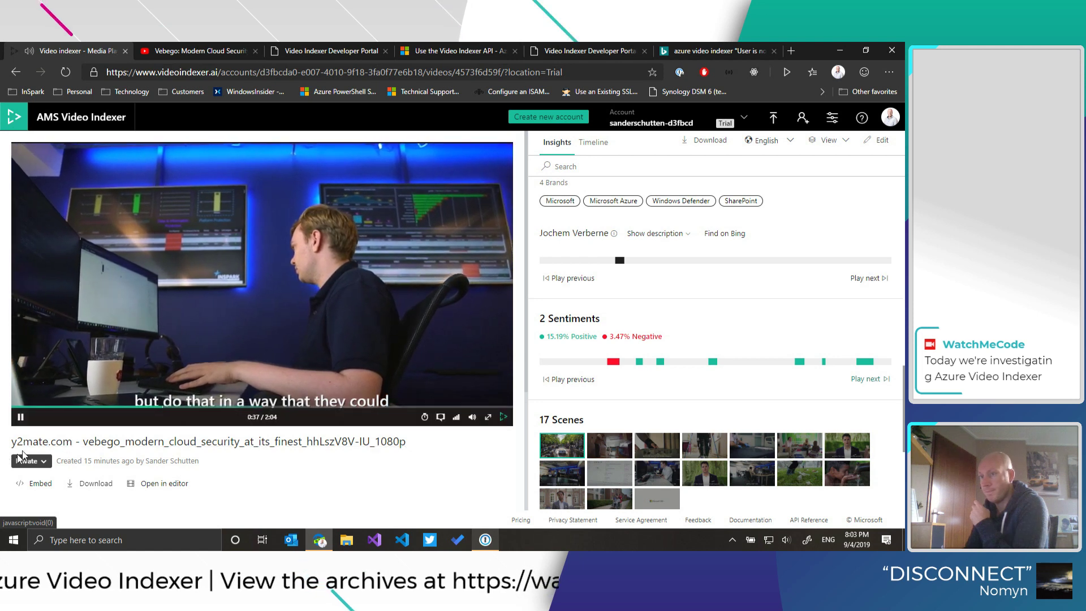
{"action": "left_click", "coordinate": [427, 403]}
Switch from Insights to the timestamped transcript Timeline
{"action": "scroll", "coordinate": [747, 366], "scroll_direction": "down", "scroll_amount": 2}
{"action": "scroll", "coordinate": [746, 366], "scroll_direction": "down", "scroll_amount": 2}
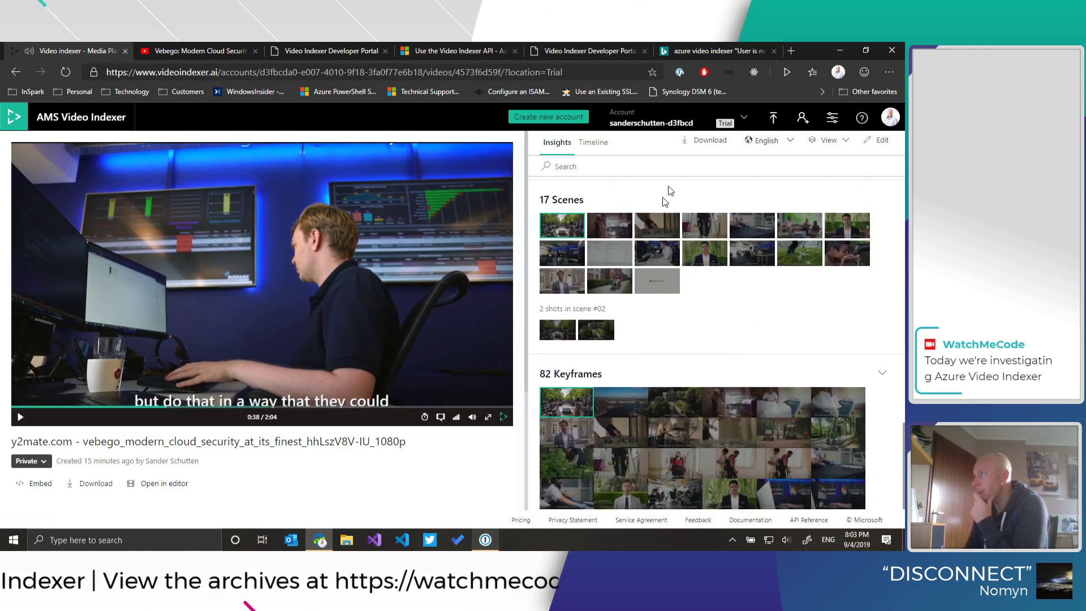
{"action": "left_click", "coordinate": [603, 152]}
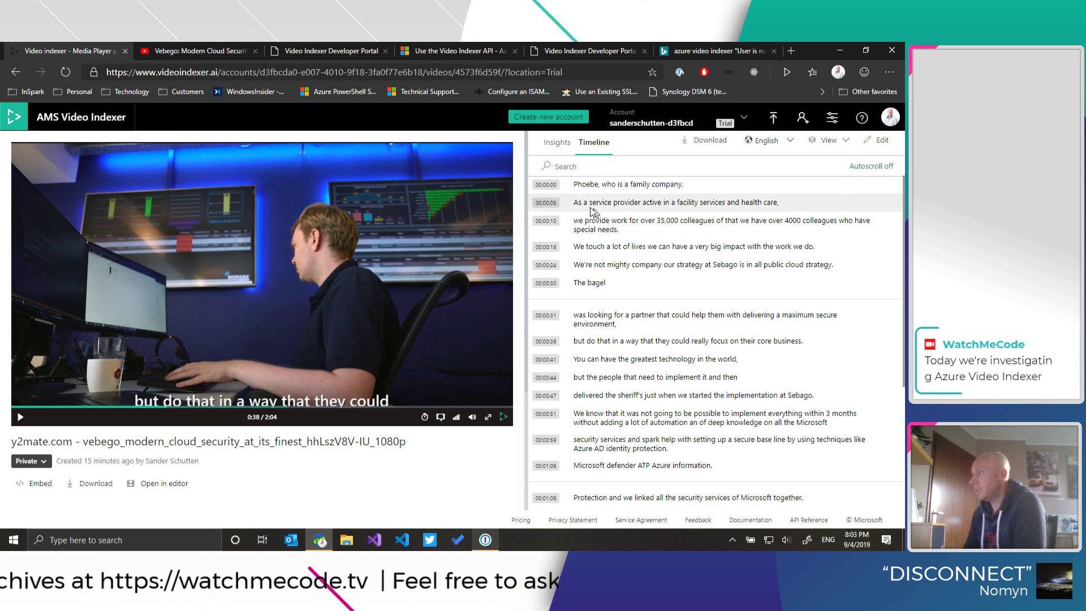
Try the Storyboard, Captioning, Accessibility and All timeline view presets
{"action": "scroll", "coordinate": [661, 313], "scroll_direction": "down", "scroll_amount": 3}
{"action": "scroll", "coordinate": [661, 313], "scroll_direction": "up", "scroll_amount": 3}
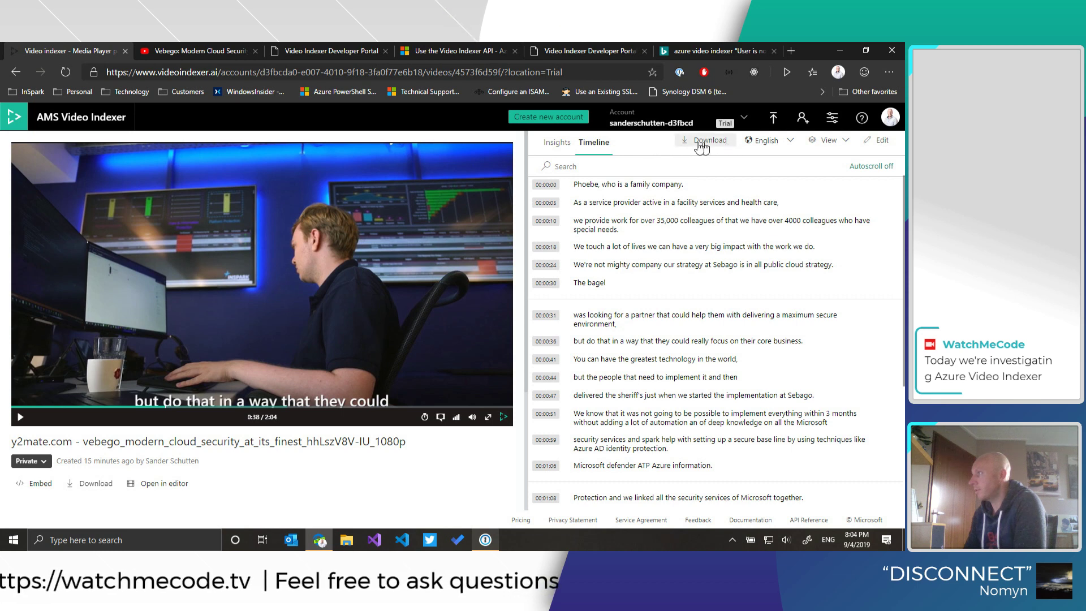
{"action": "left_click", "coordinate": [827, 141]}
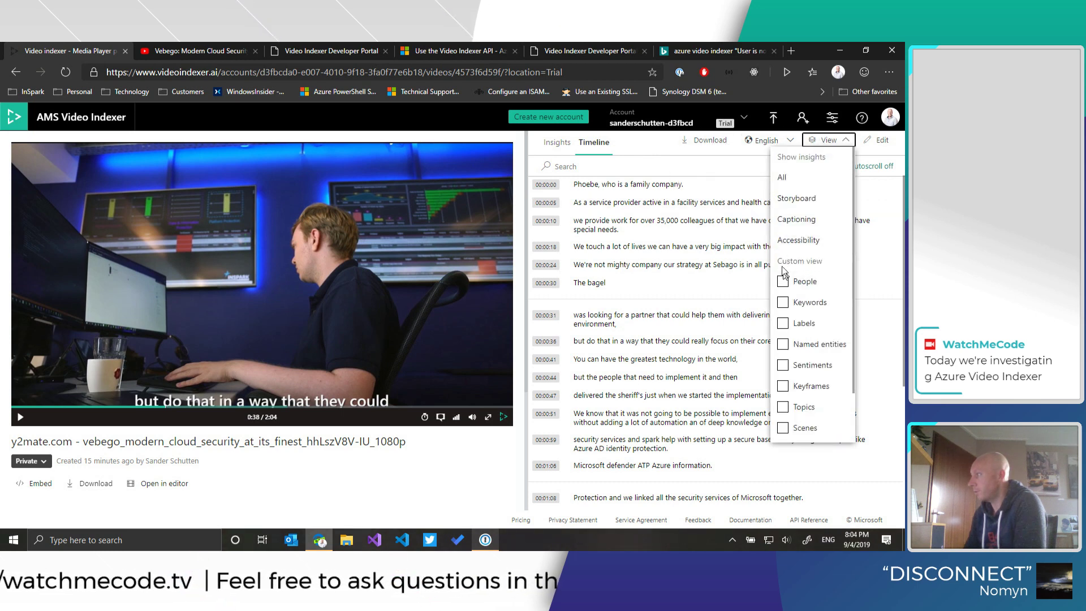
{"action": "left_click", "coordinate": [797, 199]}
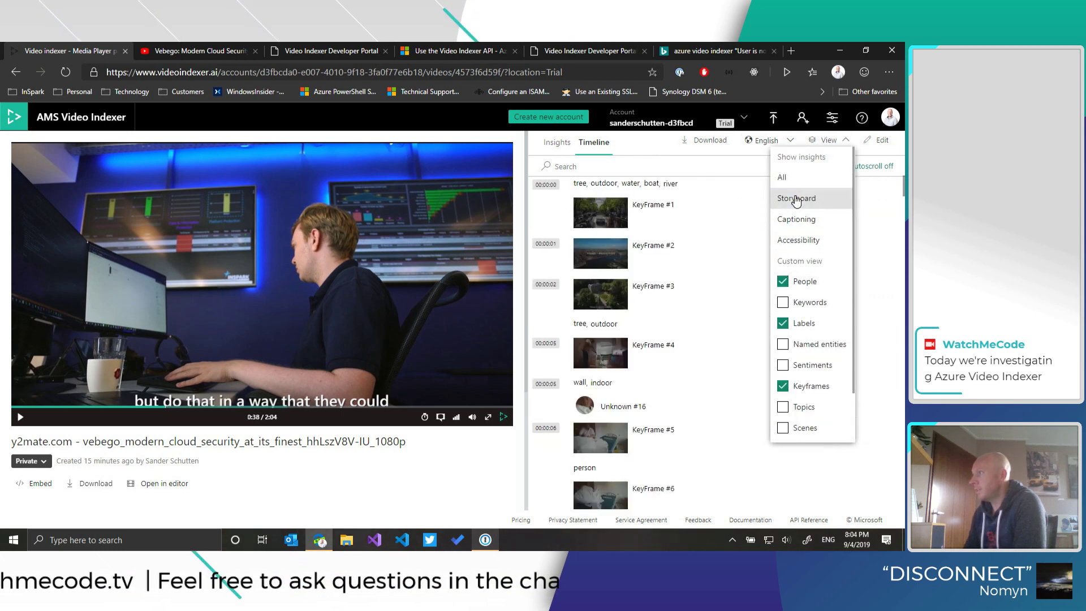
{"action": "left_click", "coordinate": [797, 227]}
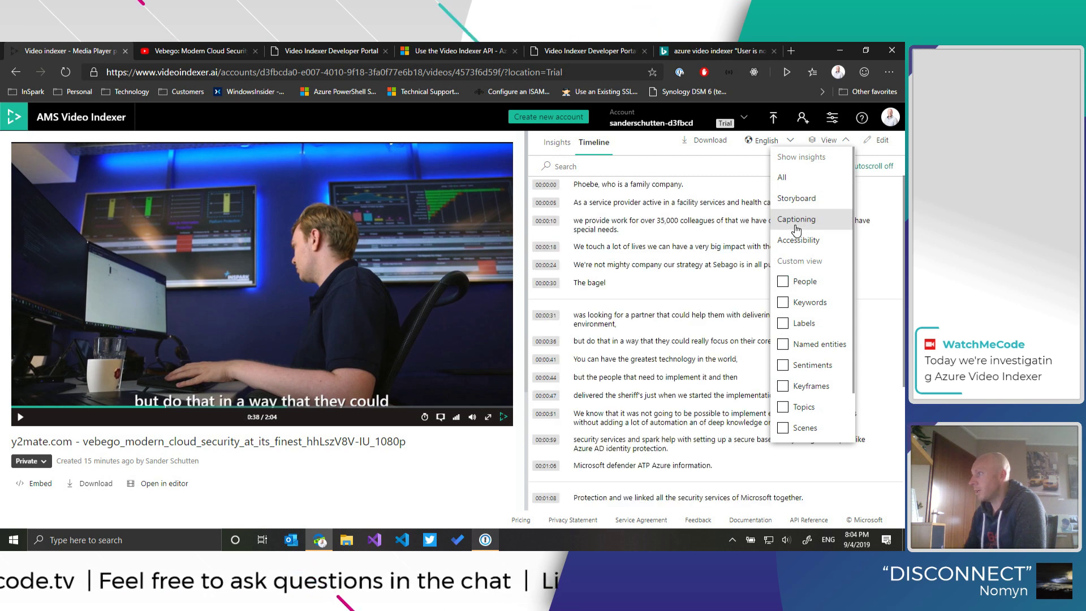
{"action": "left_click", "coordinate": [797, 241]}
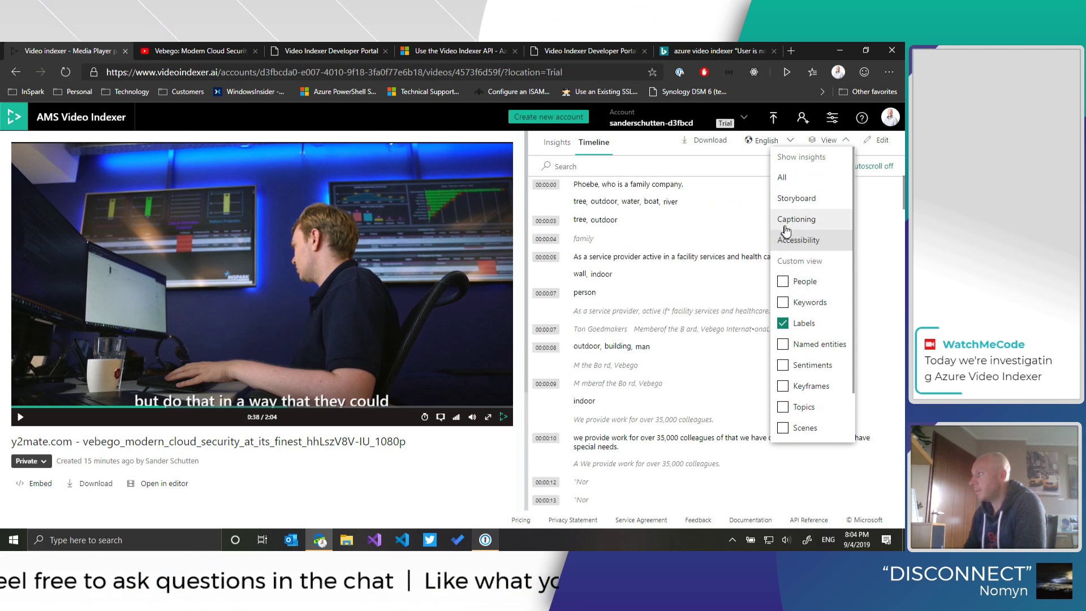
{"action": "left_click", "coordinate": [783, 179]}
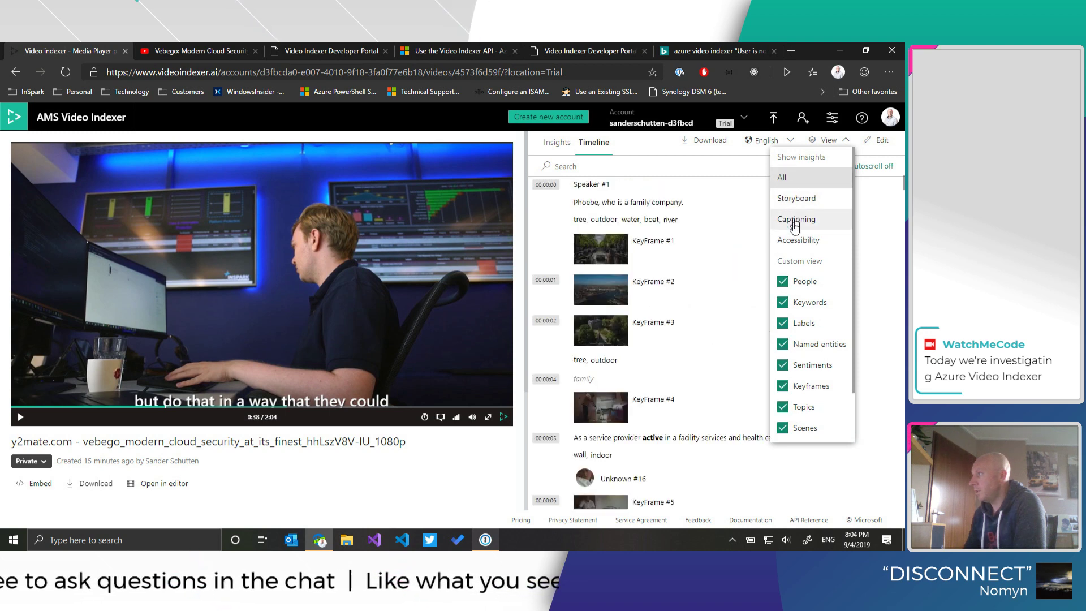
Return to Accessibility, toggling People and Keywords on and off again, leaving only Labels
{"action": "left_click", "coordinate": [798, 240]}
{"action": "left_click", "coordinate": [783, 281]}
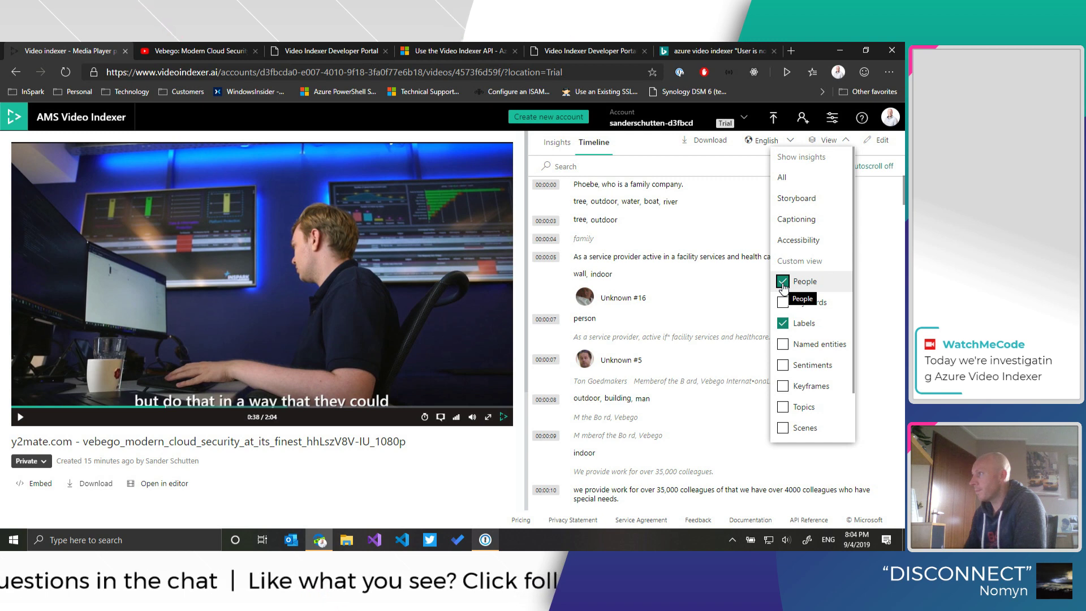
{"action": "left_click", "coordinate": [783, 281]}
{"action": "left_click", "coordinate": [783, 302]}
{"action": "left_click", "coordinate": [783, 302]}
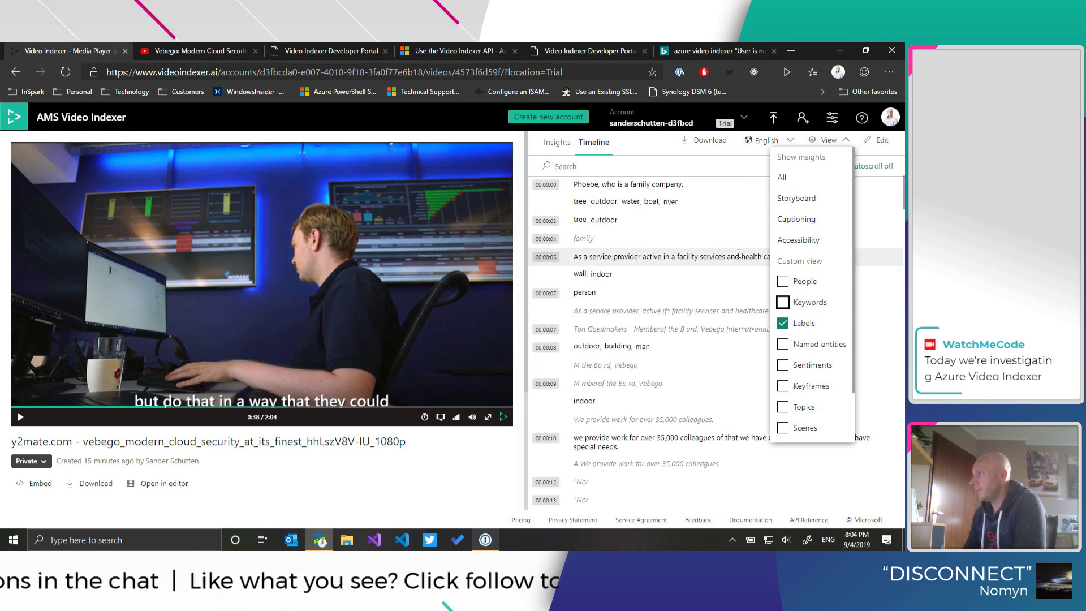
{"action": "left_click", "coordinate": [748, 167]}
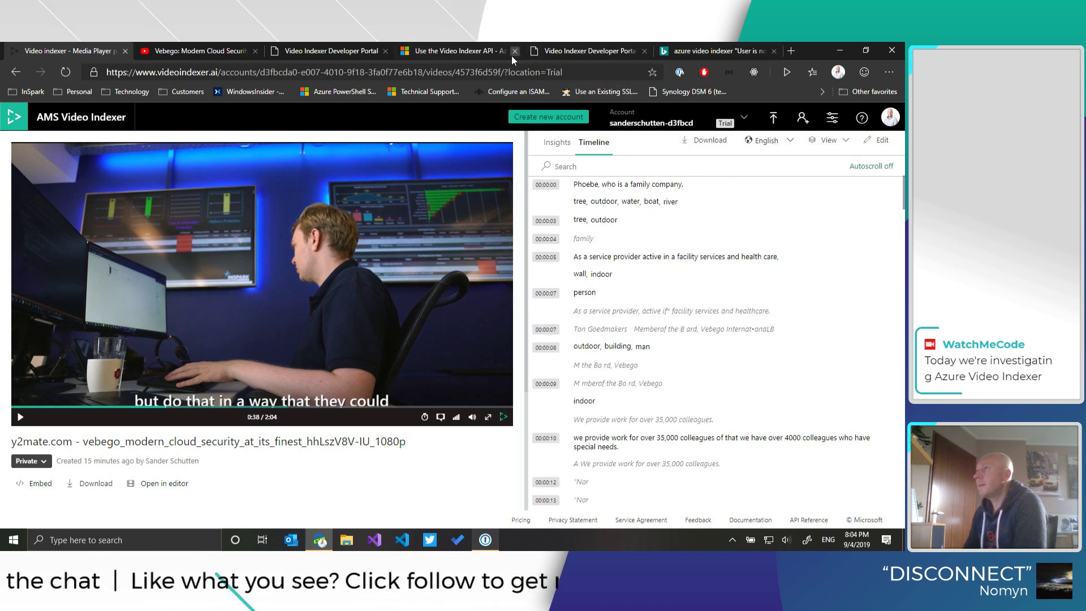
Send Get User Access Token with location 'trial' from the Authorization docs console
{"action": "left_click", "coordinate": [555, 51]}
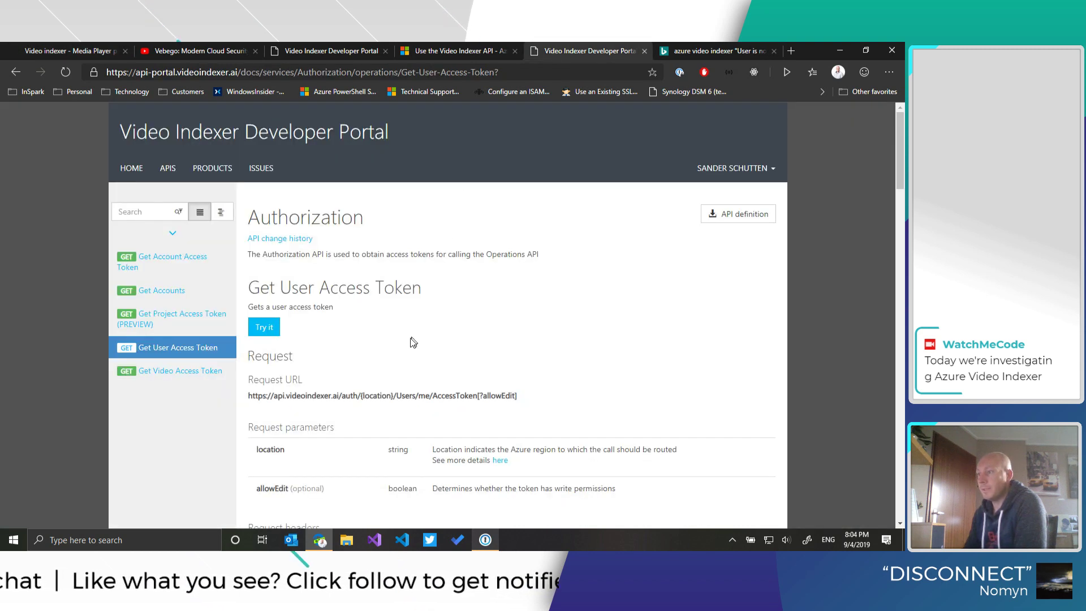
{"action": "scroll", "coordinate": [413, 342], "scroll_direction": "down", "scroll_amount": 2}
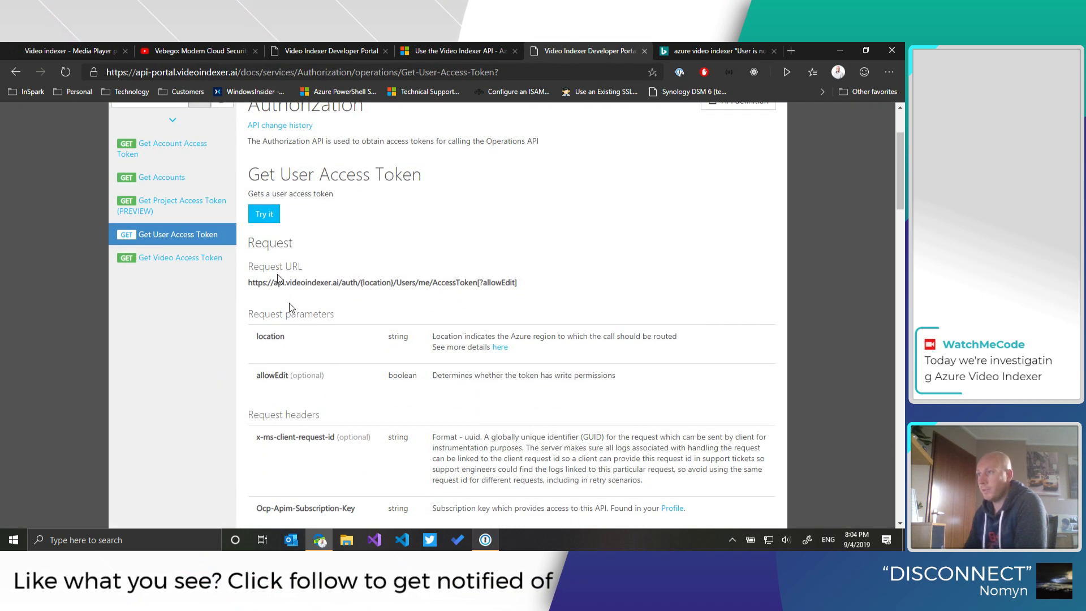
{"action": "left_click", "coordinate": [264, 214]}
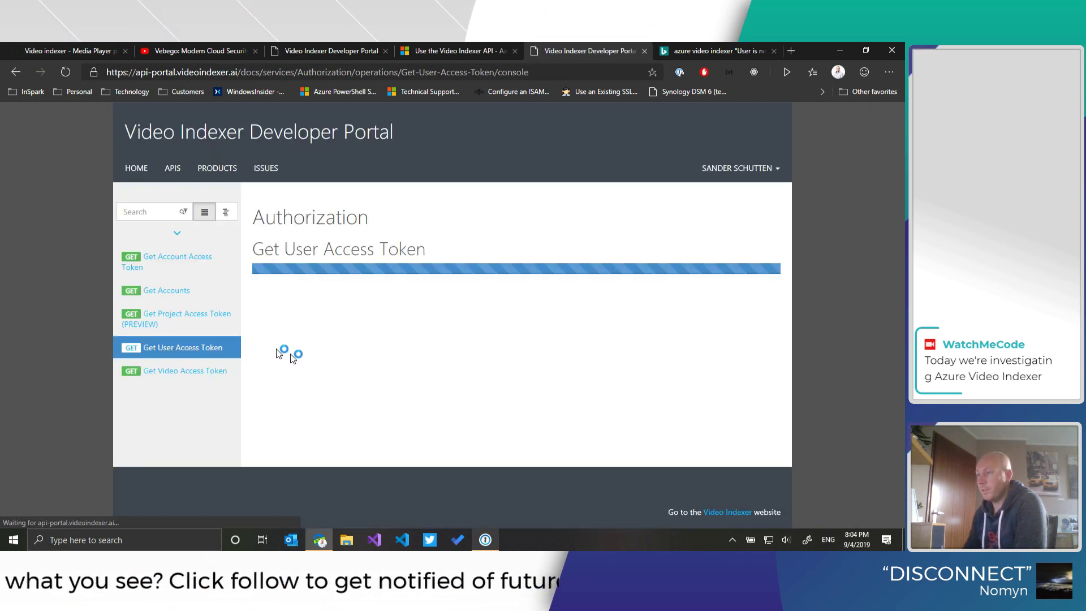
{"action": "type", "text": "trial"}
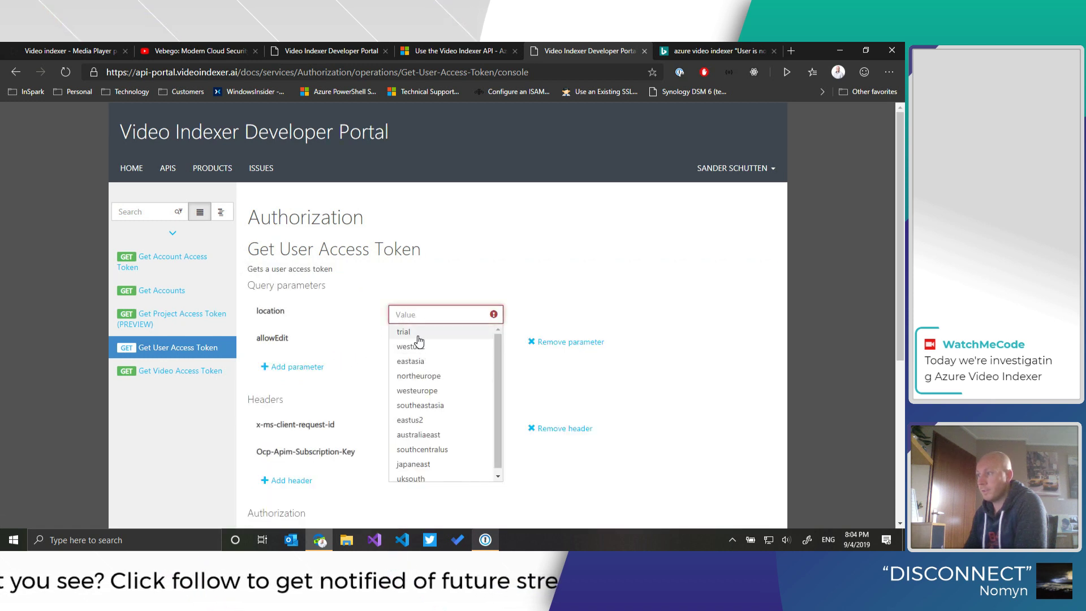
{"action": "scroll", "coordinate": [351, 391], "scroll_direction": "down", "scroll_amount": 3}
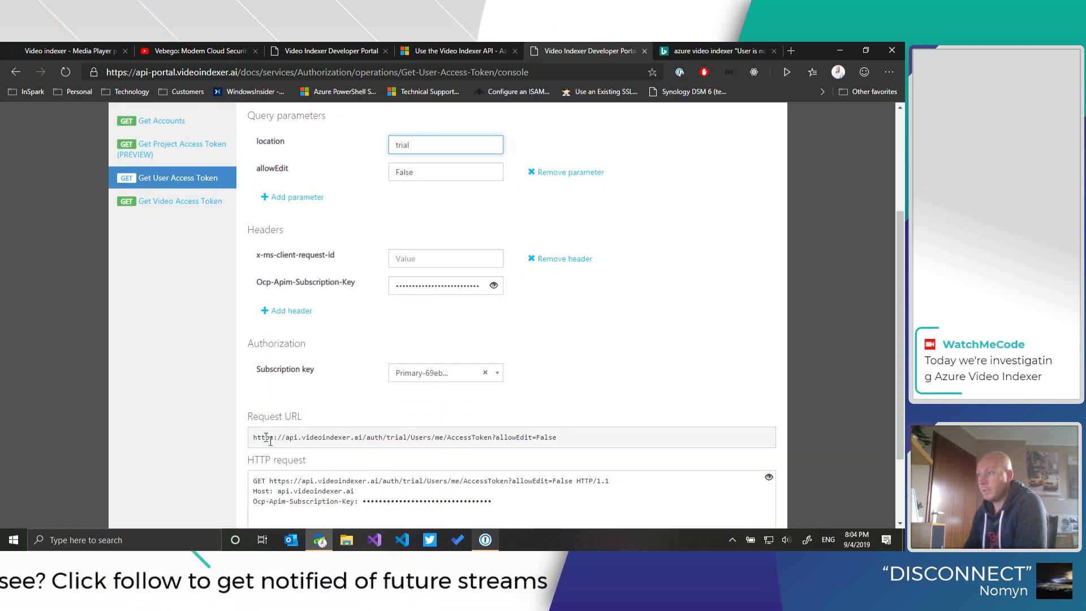
{"action": "scroll", "coordinate": [272, 434], "scroll_direction": "down", "scroll_amount": 2}
{"action": "left_click", "coordinate": [261, 447]}
Select the returned access token and go back to the APIs overview
{"action": "scroll", "coordinate": [402, 439], "scroll_direction": "down", "scroll_amount": 4}
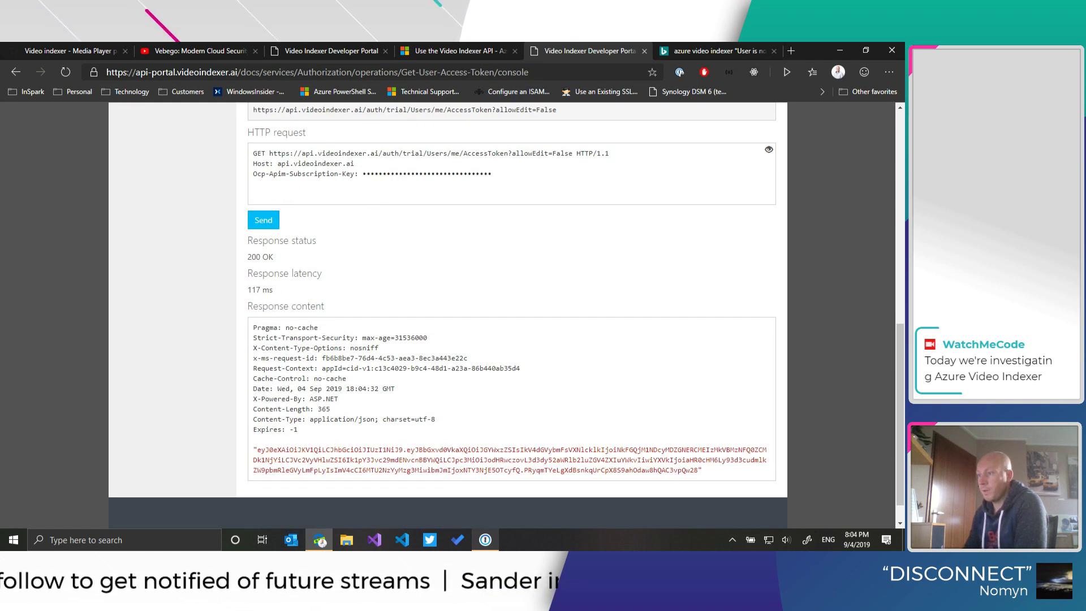
{"action": "left_click_drag", "start_coordinate": [257, 451], "coordinate": [695, 469]}
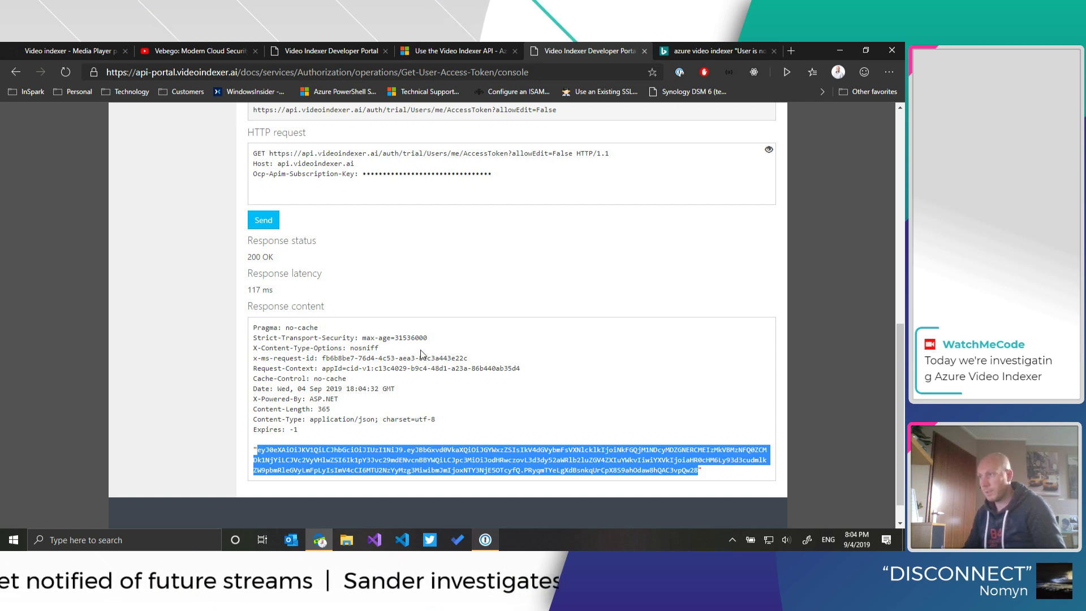
{"action": "scroll", "coordinate": [437, 360], "scroll_direction": "up", "scroll_amount": 15}
{"action": "left_click", "coordinate": [172, 170]}
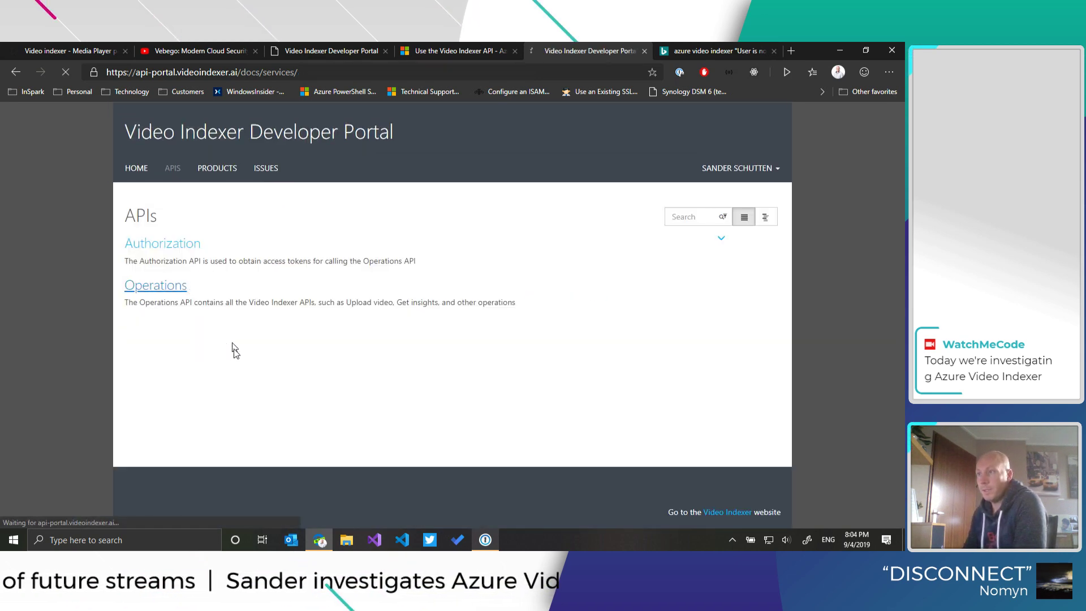
Scroll through the operations list to find Get Project Index (PREVIEW)
{"action": "scroll", "coordinate": [189, 405], "scroll_direction": "down", "scroll_amount": 8}
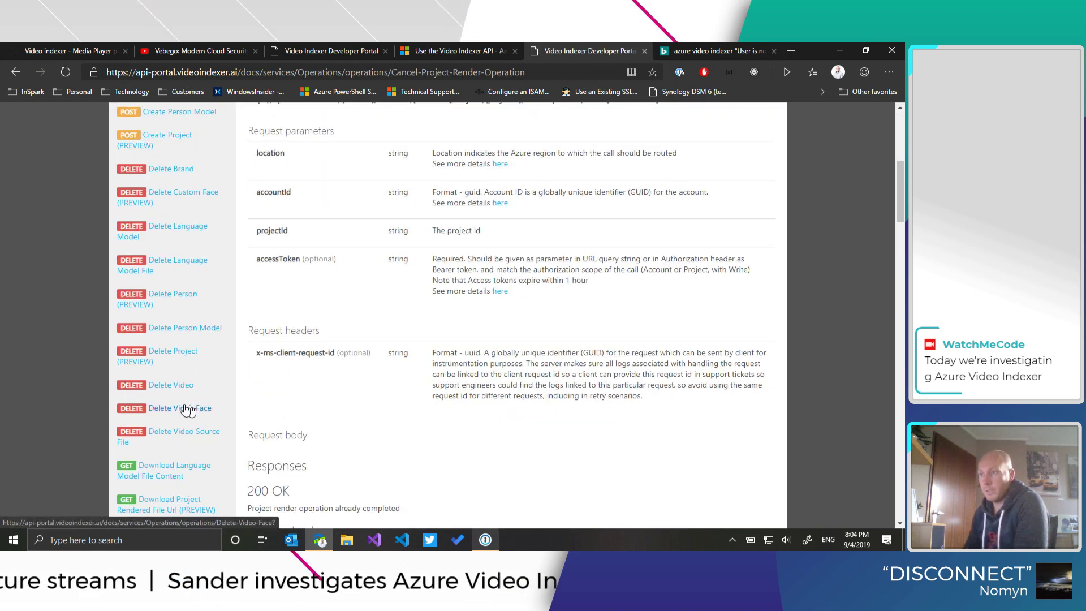
{"action": "scroll", "coordinate": [190, 408], "scroll_direction": "down", "scroll_amount": 3}
{"action": "scroll", "coordinate": [192, 382], "scroll_direction": "down", "scroll_amount": 1}
{"action": "scroll", "coordinate": [191, 378], "scroll_direction": "down", "scroll_amount": 1}
{"action": "scroll", "coordinate": [186, 389], "scroll_direction": "down", "scroll_amount": 2}
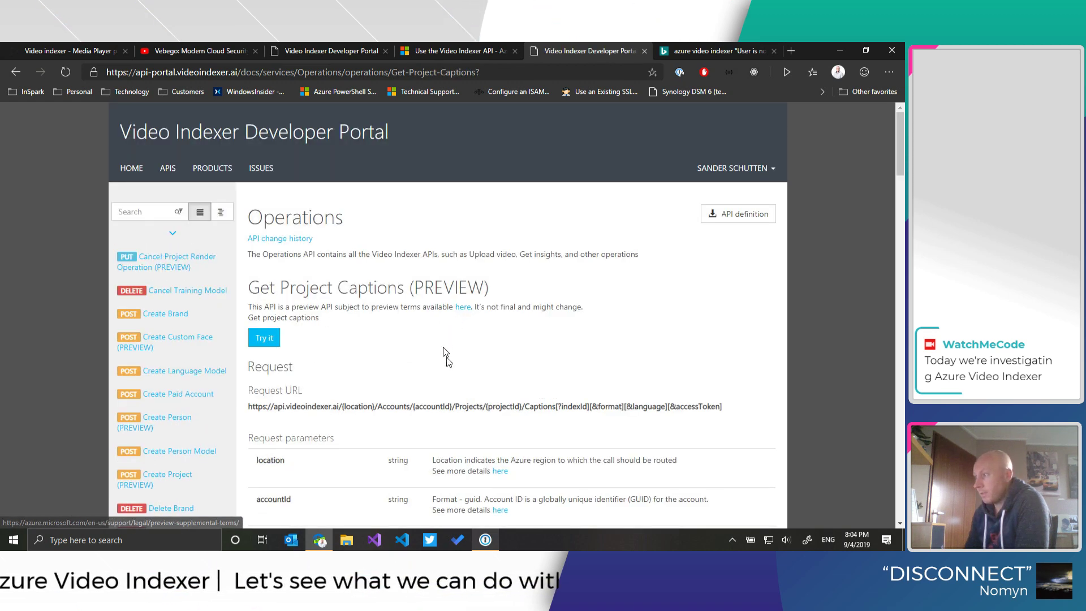
{"action": "scroll", "coordinate": [169, 379], "scroll_direction": "down", "scroll_amount": 20}
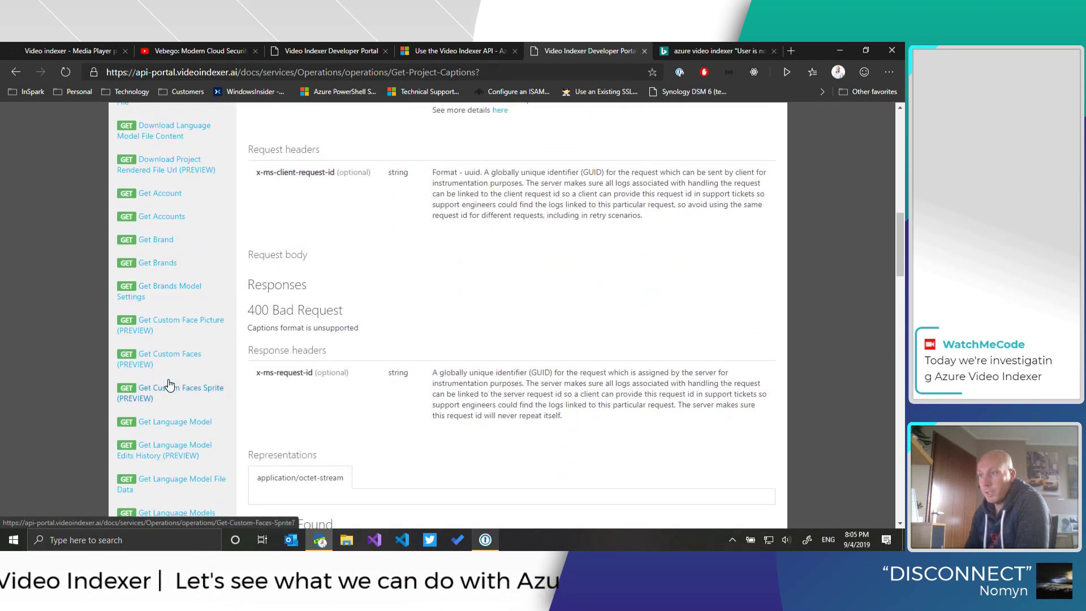
{"action": "scroll", "coordinate": [170, 386], "scroll_direction": "down", "scroll_amount": 3}
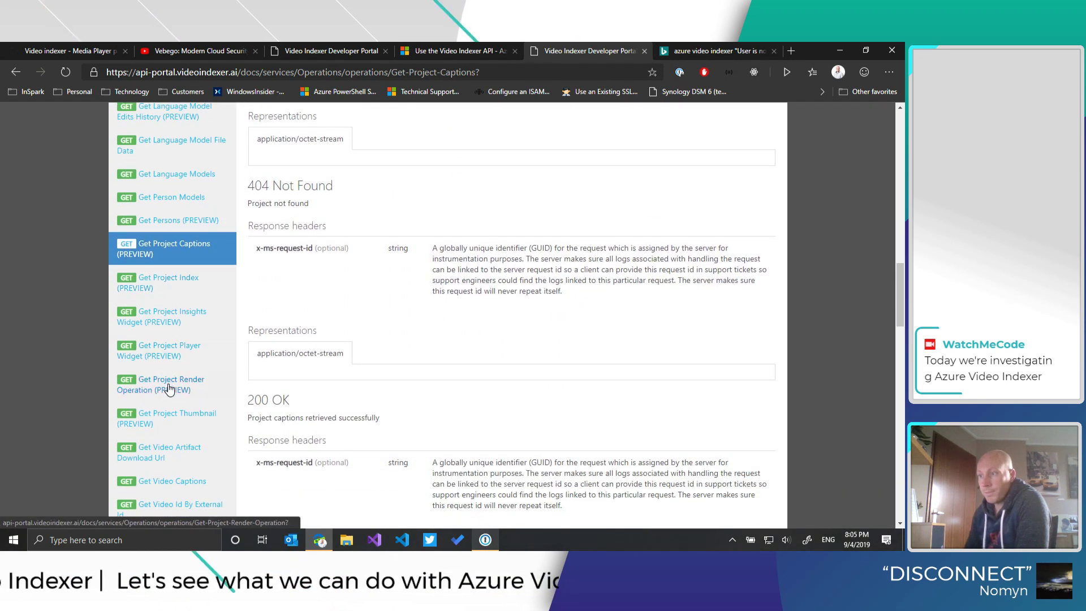
{"action": "scroll", "coordinate": [170, 388], "scroll_direction": "down", "scroll_amount": 5}
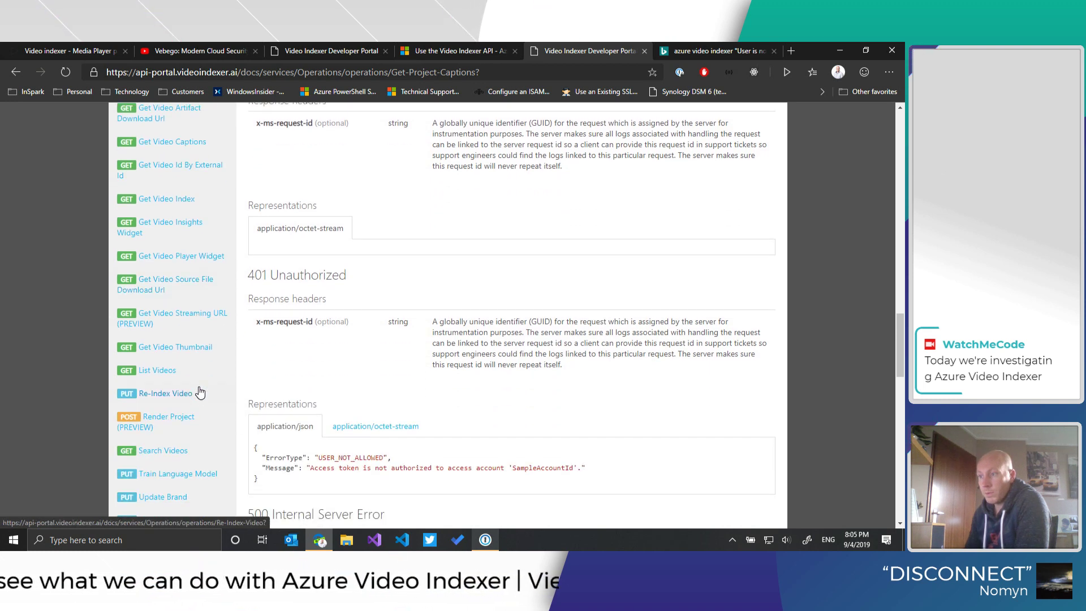
{"action": "scroll", "coordinate": [199, 393], "scroll_direction": "up", "scroll_amount": 2}
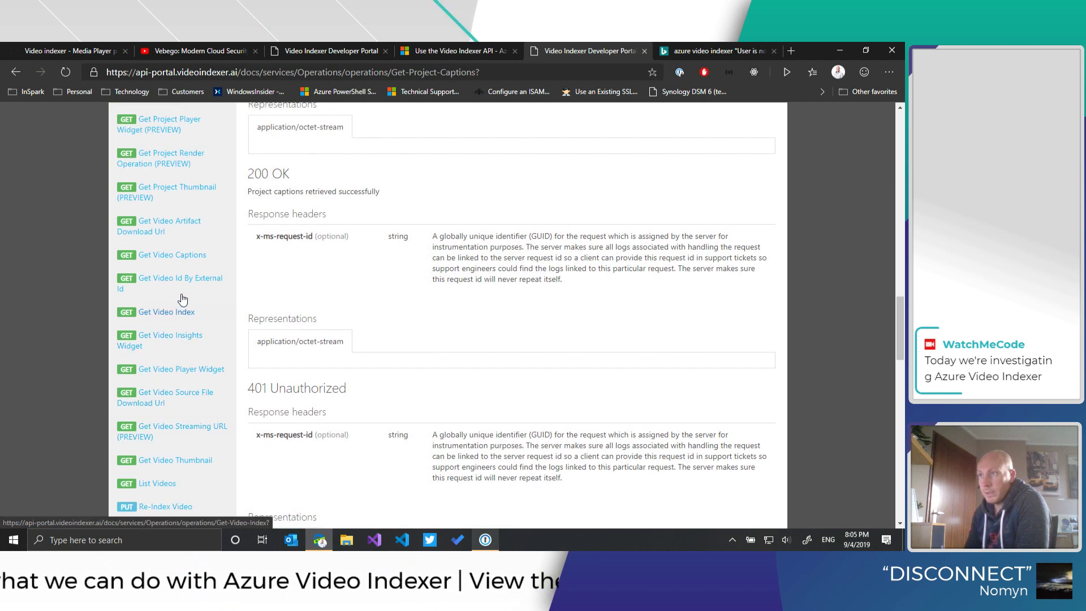
{"action": "scroll", "coordinate": [184, 253], "scroll_direction": "up", "scroll_amount": 2}
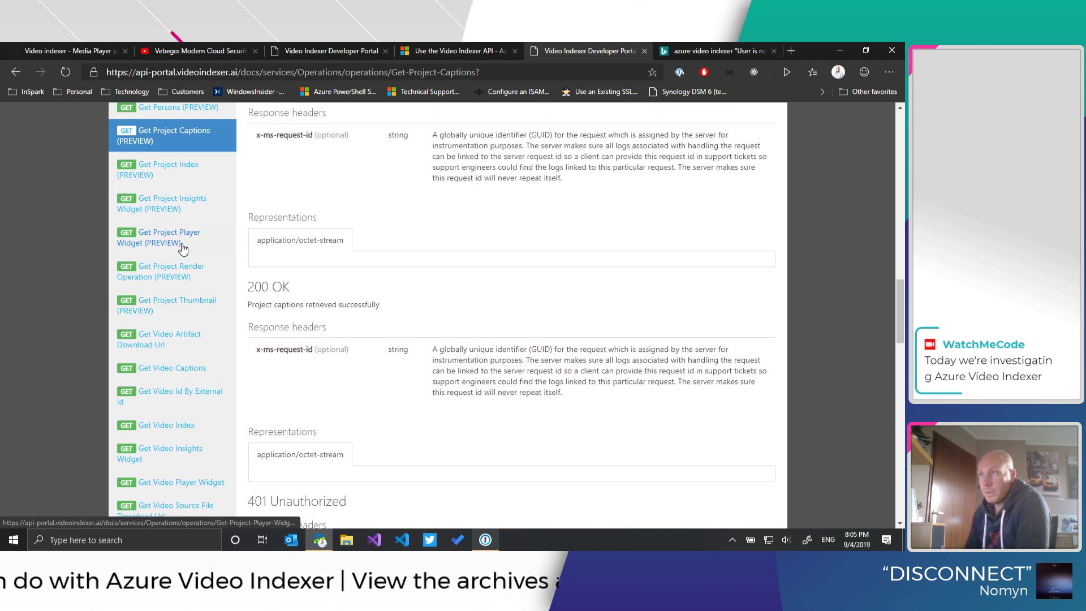
{"action": "scroll", "coordinate": [180, 240], "scroll_direction": "up", "scroll_amount": 1}
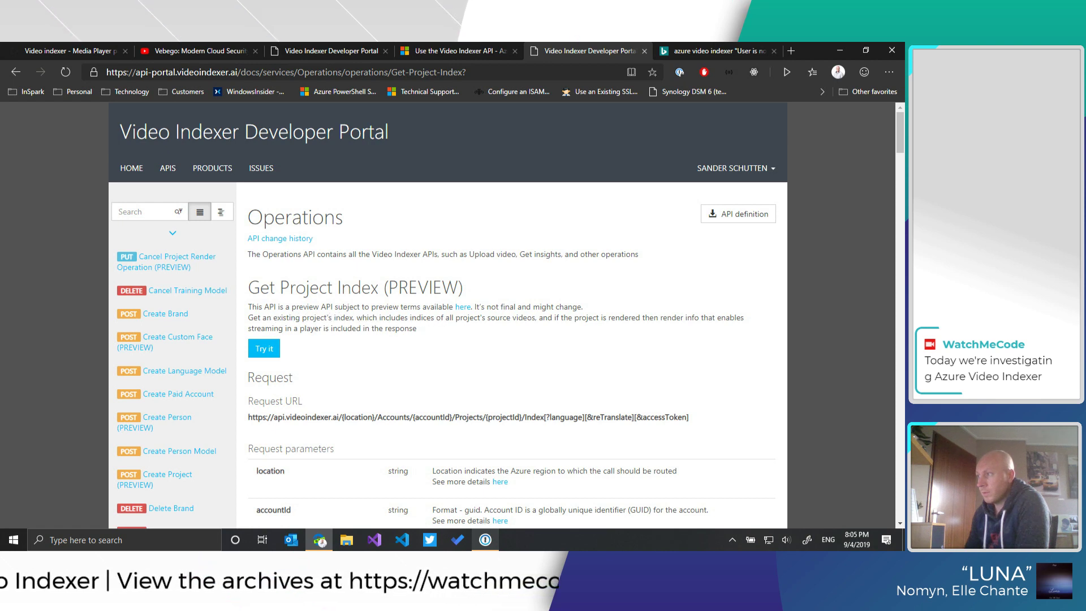
Scroll down the Get Project Index page through the 200 OK JSON sample to summarizedInsights and videos
{"action": "scroll", "coordinate": [187, 327], "scroll_direction": "down", "scroll_amount": 4}
{"action": "scroll", "coordinate": [186, 327], "scroll_direction": "down", "scroll_amount": 5}
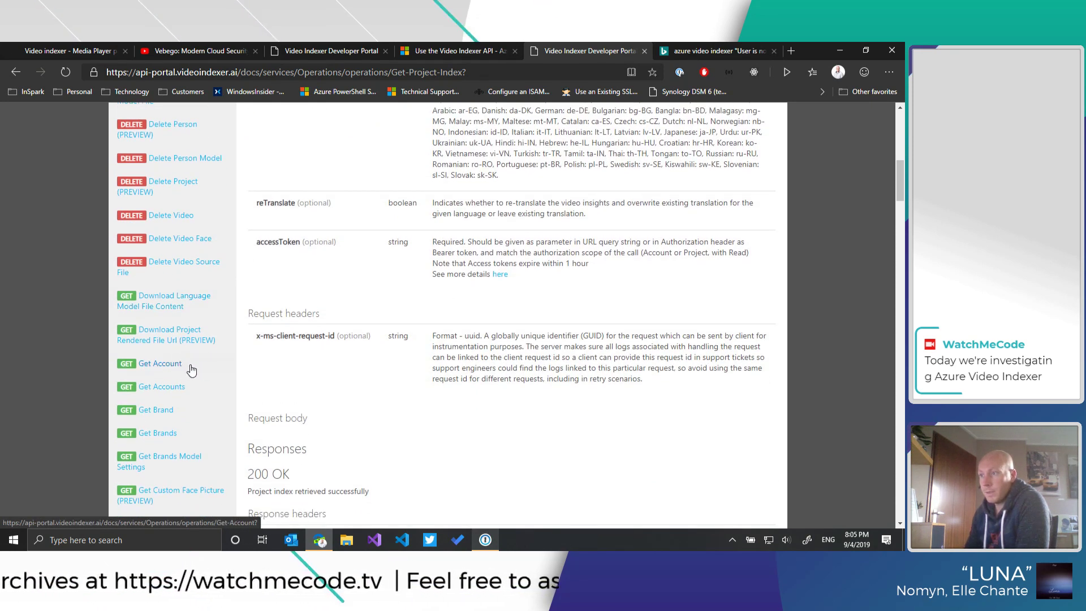
{"action": "scroll", "coordinate": [190, 370], "scroll_direction": "down", "scroll_amount": 2}
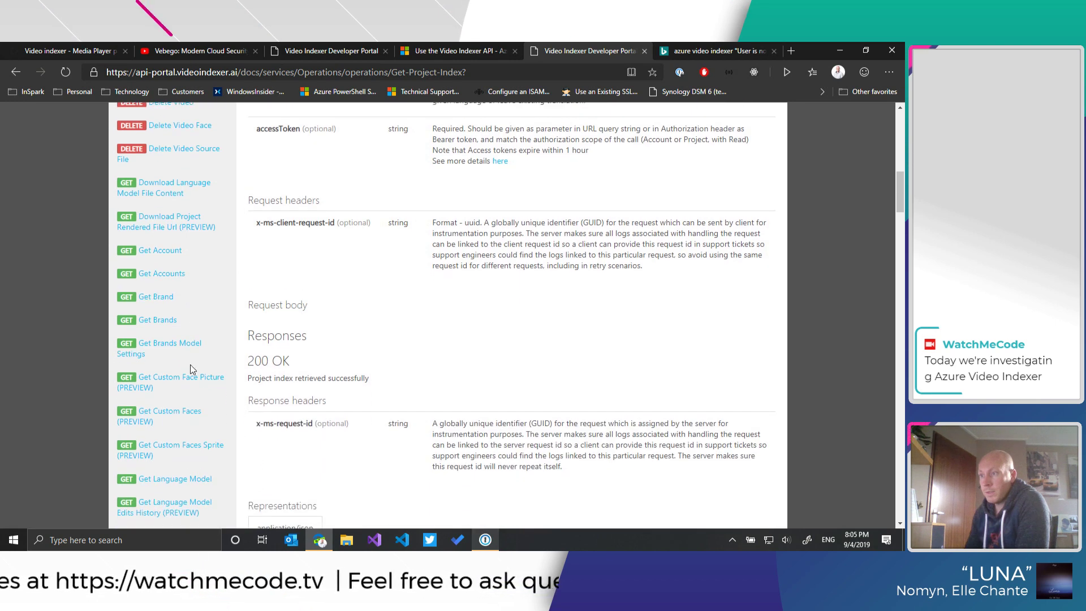
{"action": "scroll", "coordinate": [191, 370], "scroll_direction": "down", "scroll_amount": 2}
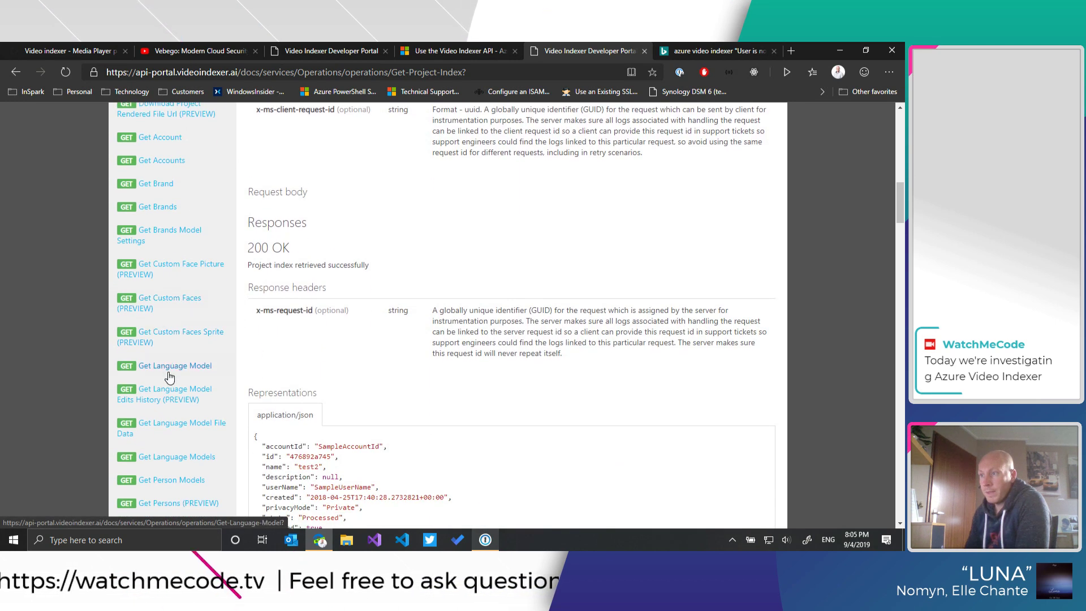
{"action": "scroll", "coordinate": [165, 399], "scroll_direction": "down", "scroll_amount": 2}
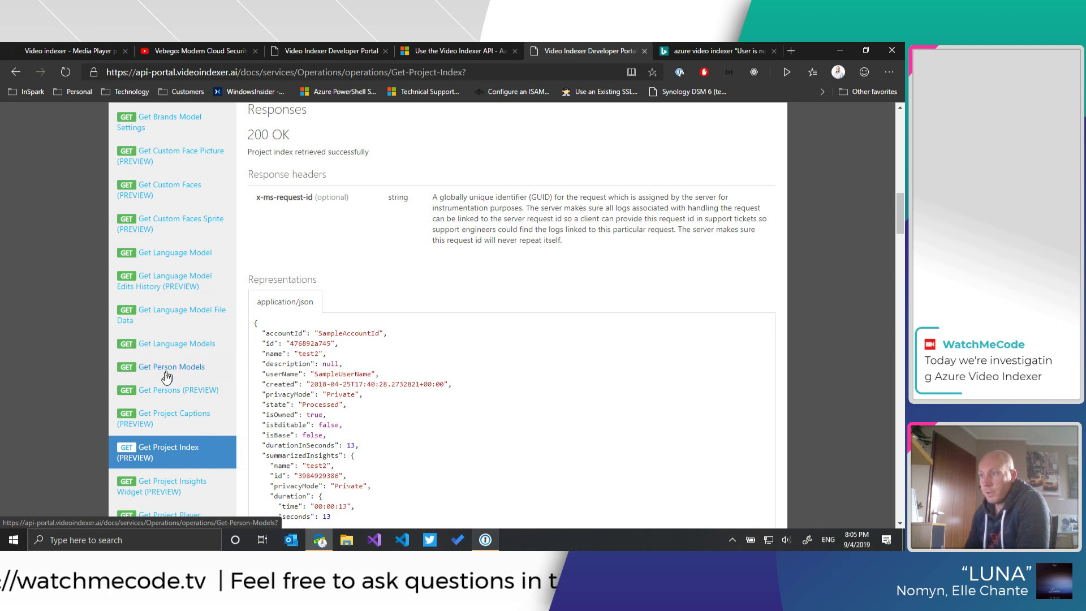
{"action": "scroll", "coordinate": [167, 400], "scroll_direction": "down", "scroll_amount": 2}
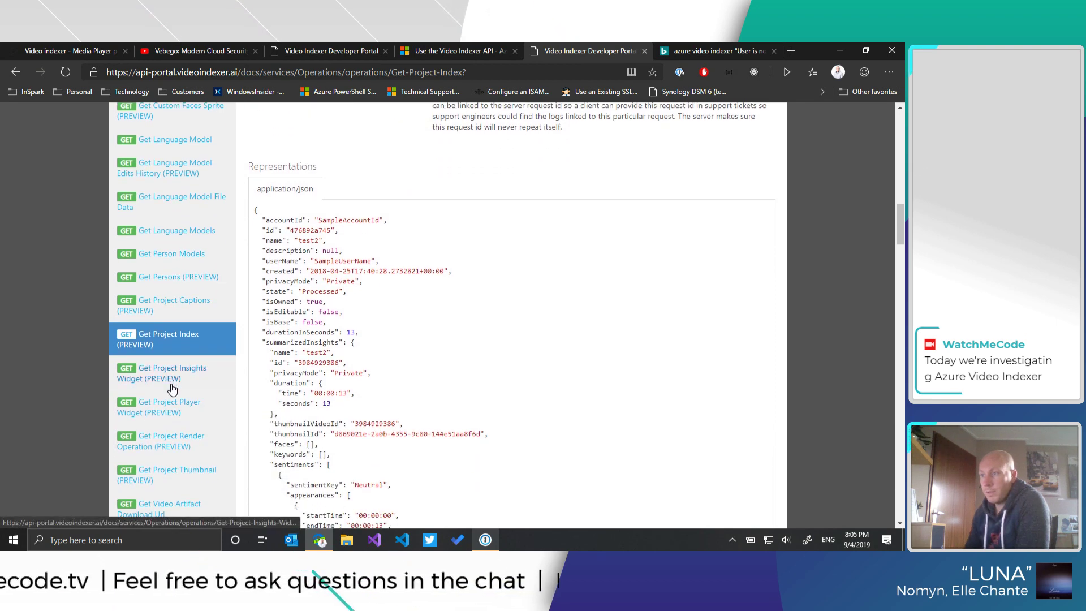
{"action": "scroll", "coordinate": [173, 389], "scroll_direction": "down", "scroll_amount": 1}
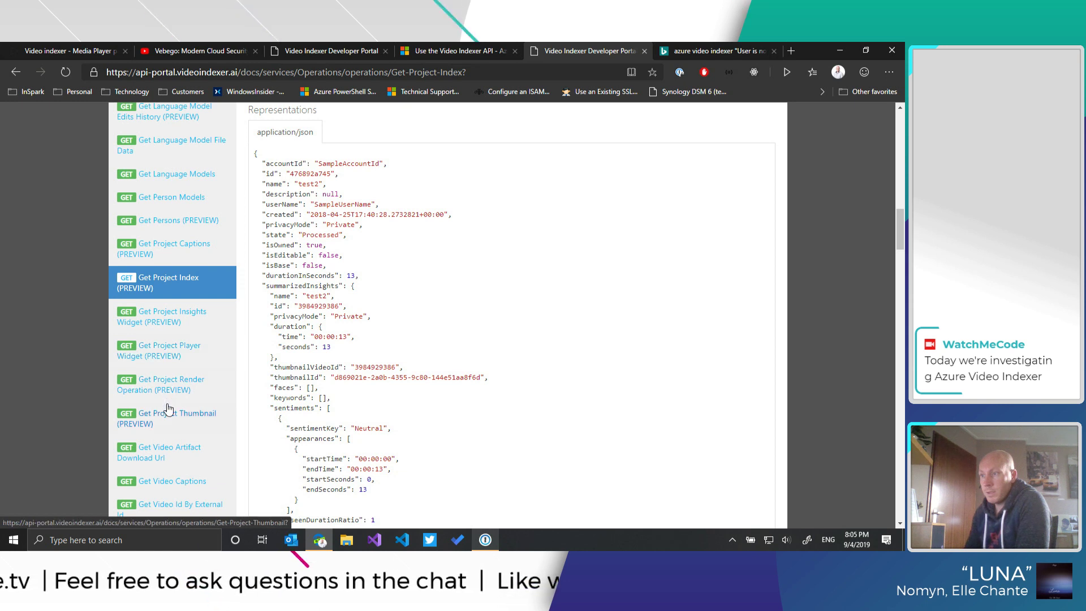
{"action": "scroll", "coordinate": [169, 407], "scroll_direction": "down", "scroll_amount": 2}
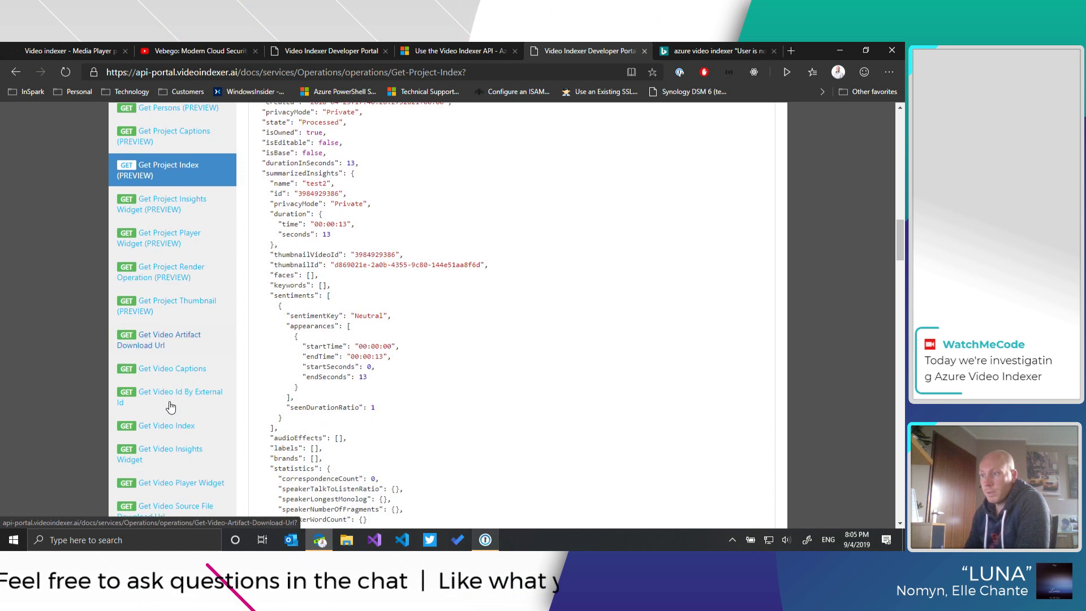
{"action": "scroll", "coordinate": [172, 375], "scroll_direction": "down", "scroll_amount": 1}
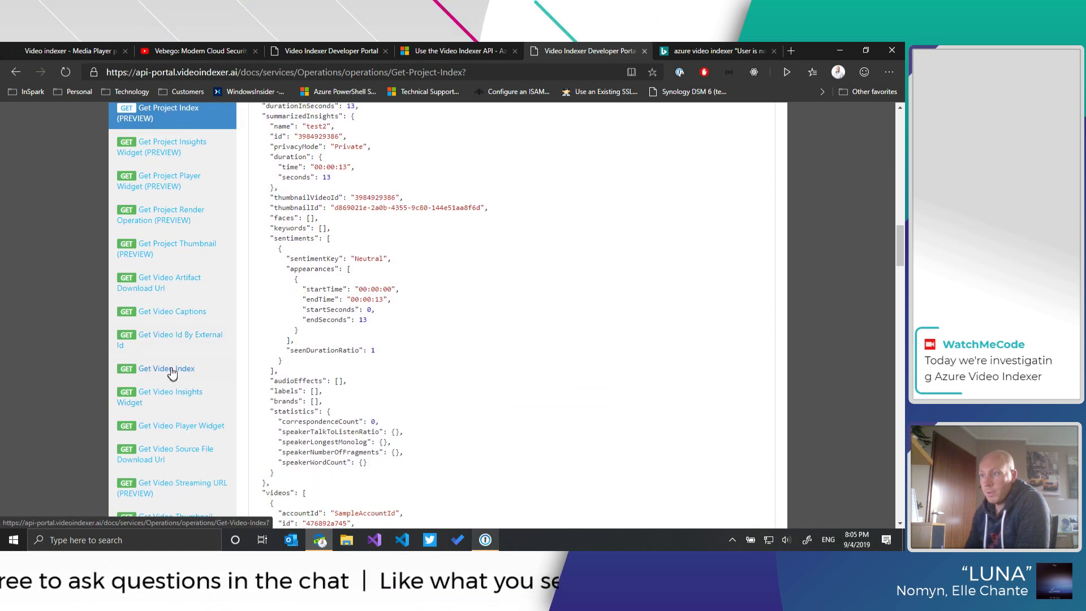
{"action": "scroll", "coordinate": [170, 407], "scroll_direction": "down", "scroll_amount": 1}
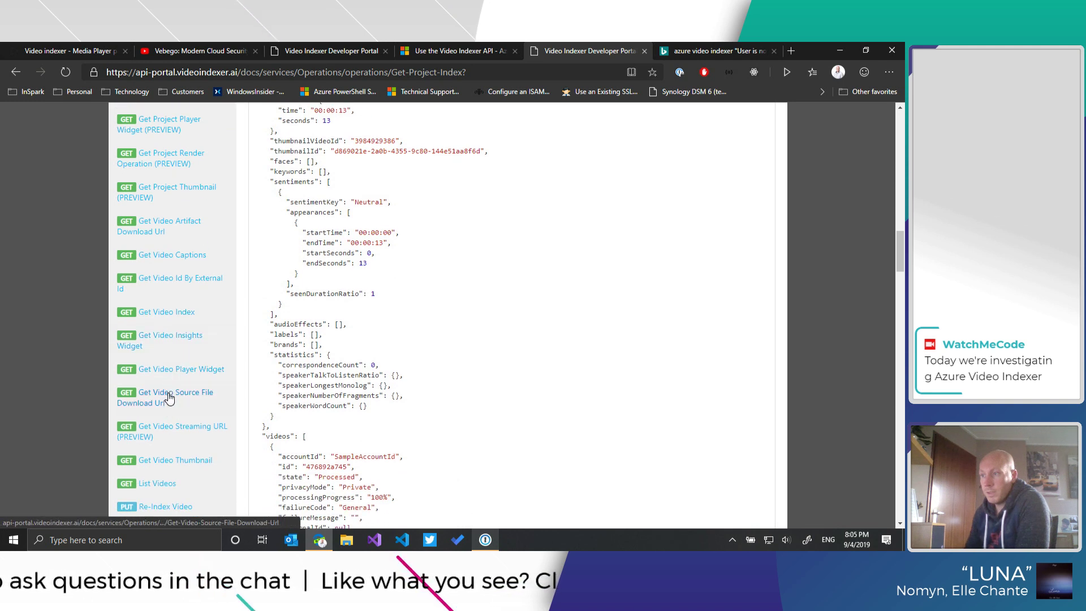
{"action": "scroll", "coordinate": [169, 398], "scroll_direction": "down", "scroll_amount": 1}
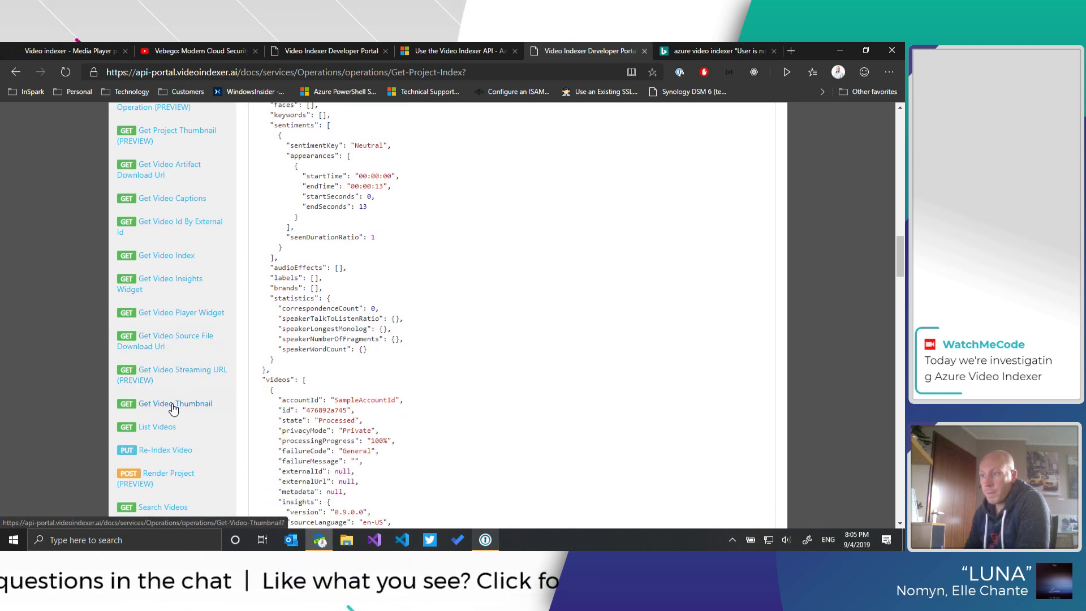
{"action": "scroll", "coordinate": [170, 425], "scroll_direction": "down", "scroll_amount": 3}
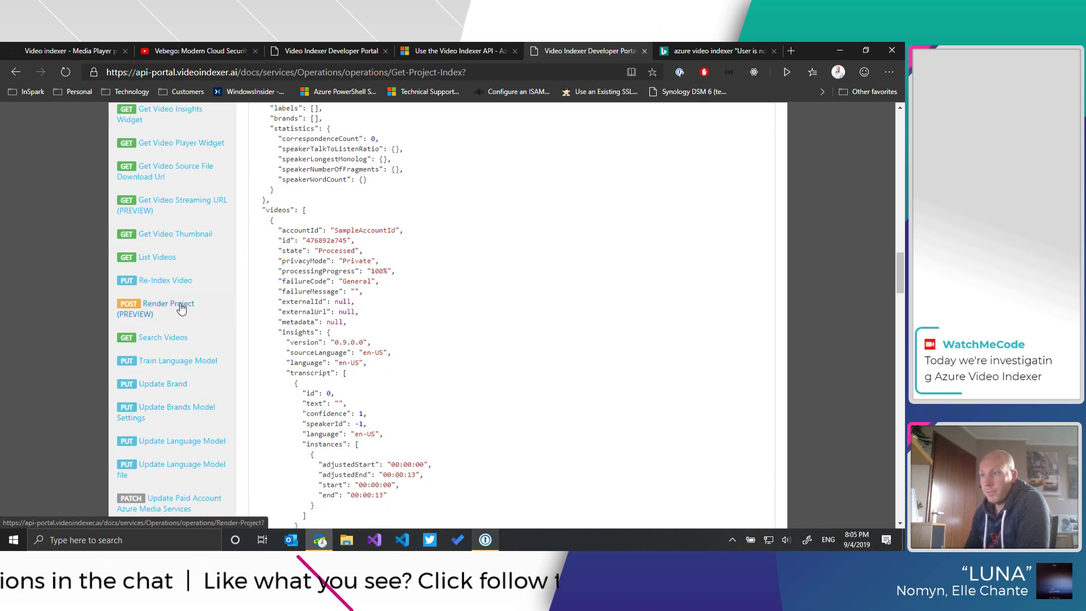
Open the List Videos test console and choose 'trial' as the location
{"action": "left_click", "coordinate": [157, 257]}
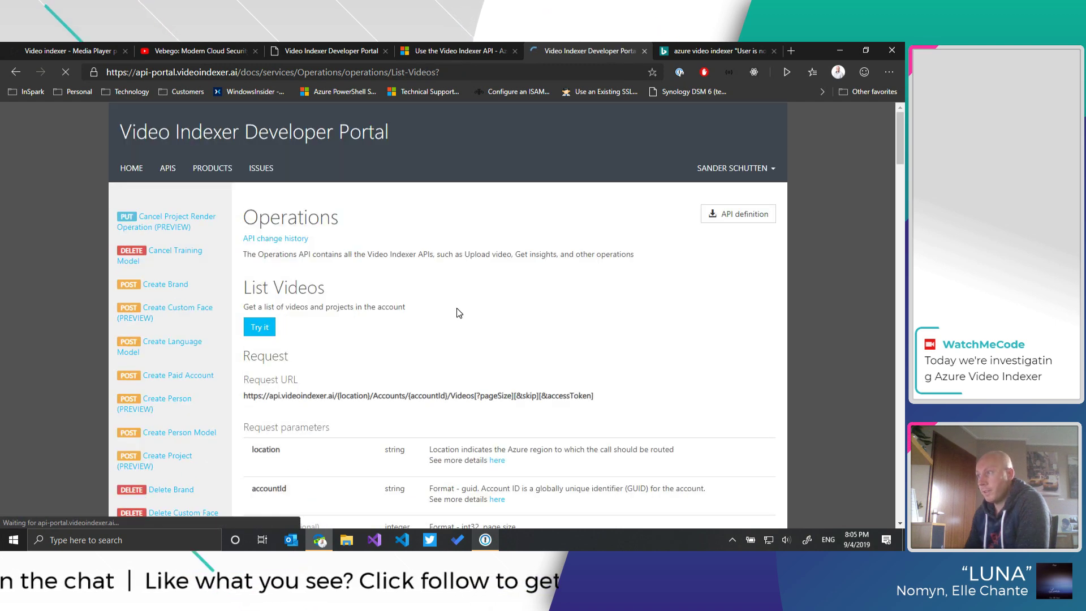
{"action": "left_click", "coordinate": [254, 326]}
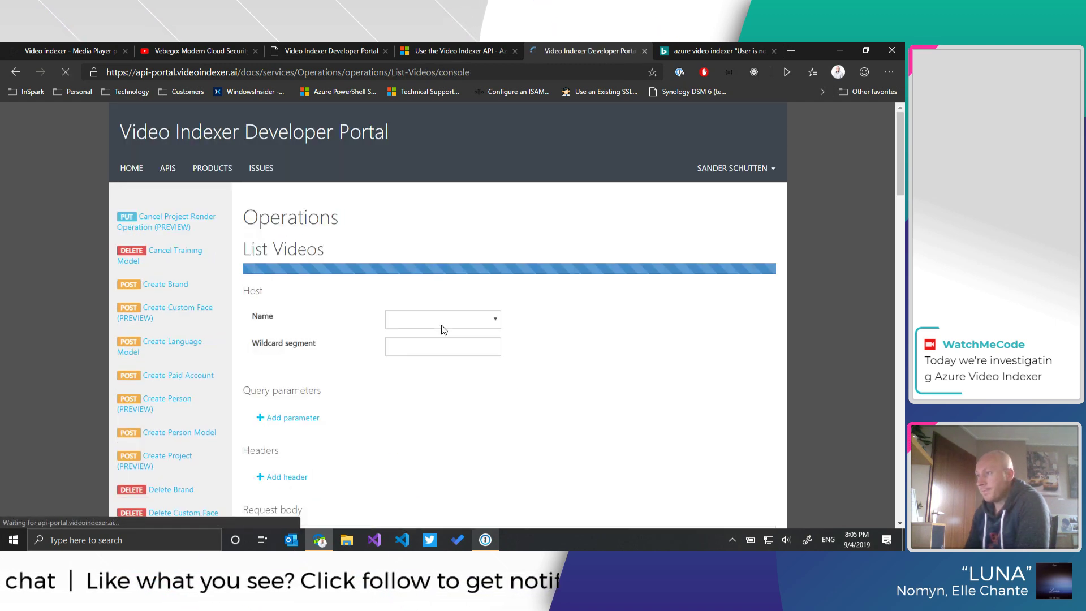
{"action": "left_click", "coordinate": [419, 315]}
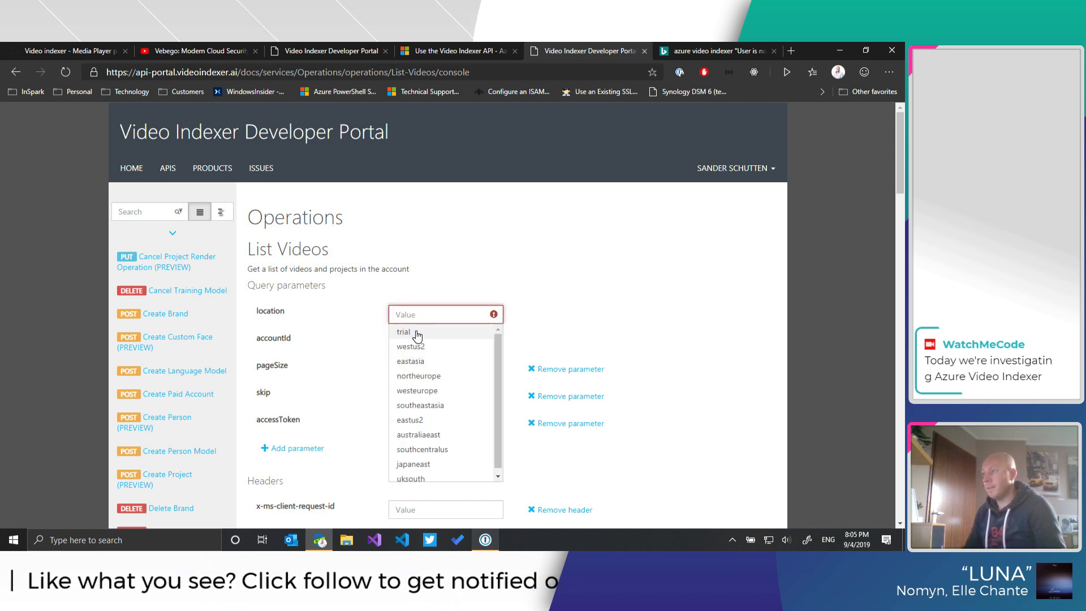
{"action": "left_click", "coordinate": [414, 348]}
{"action": "left_click", "coordinate": [419, 347]}
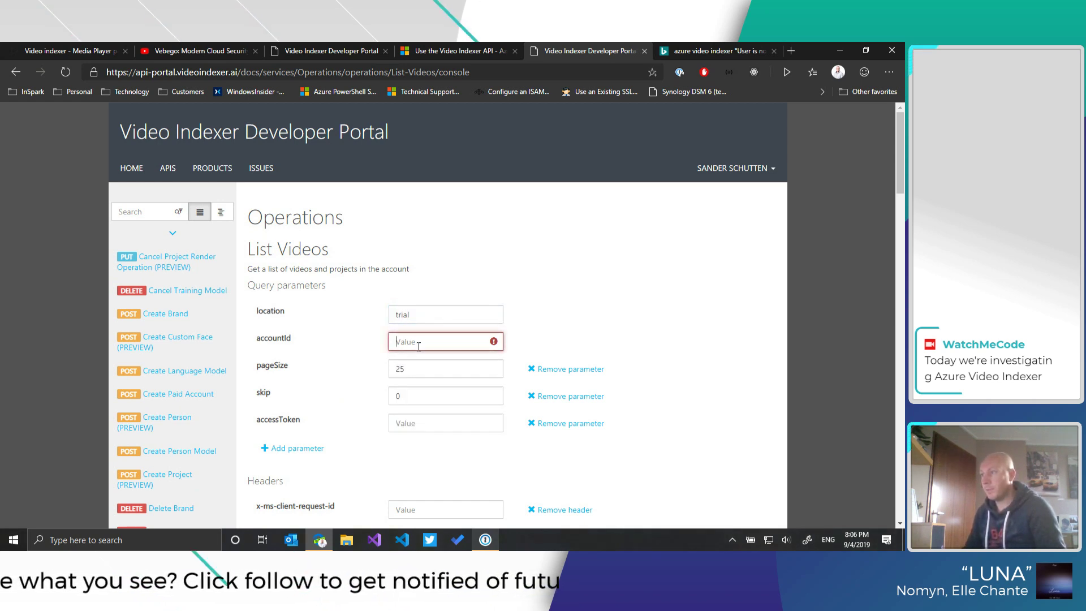
Launch Notepad from the Start search and paste the access token into it
{"action": "key", "text": "super"}
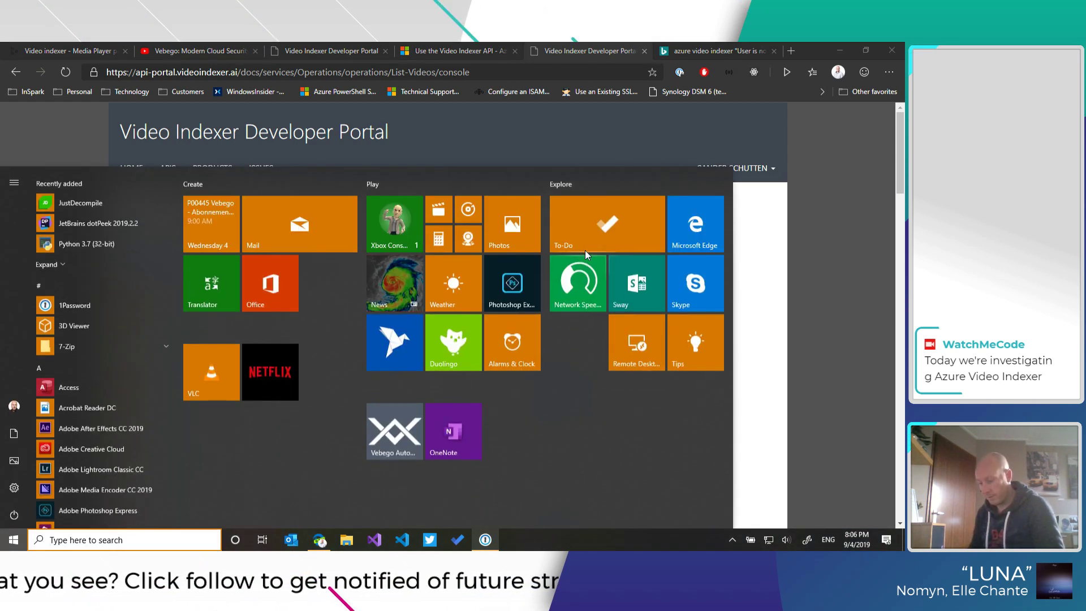
{"action": "type", "text": "notepad"}
{"action": "key", "text": "Return"}
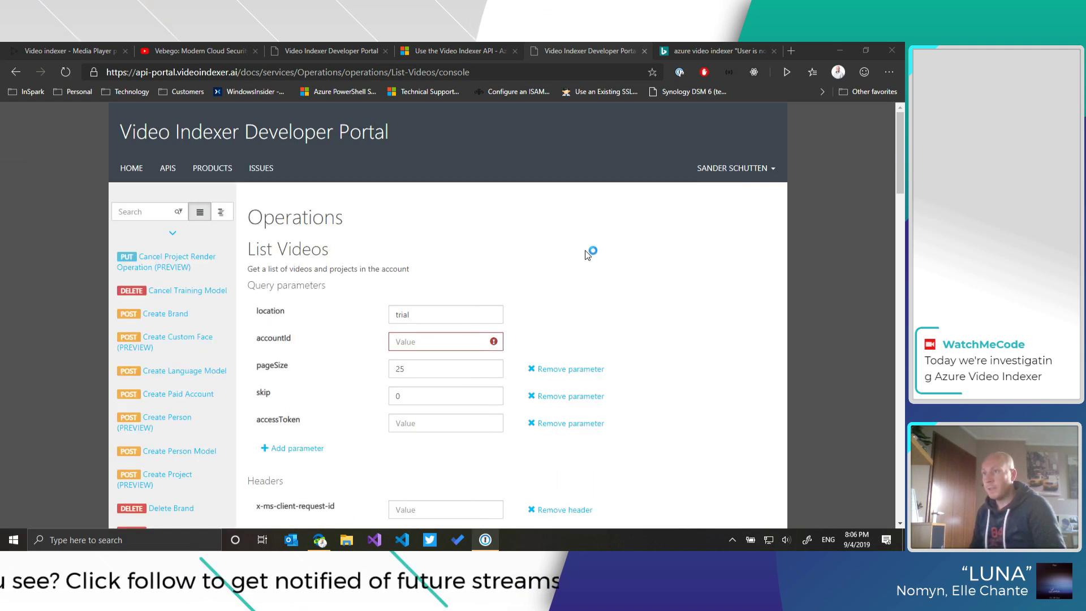
{"action": "key", "text": "ctrl+v"}
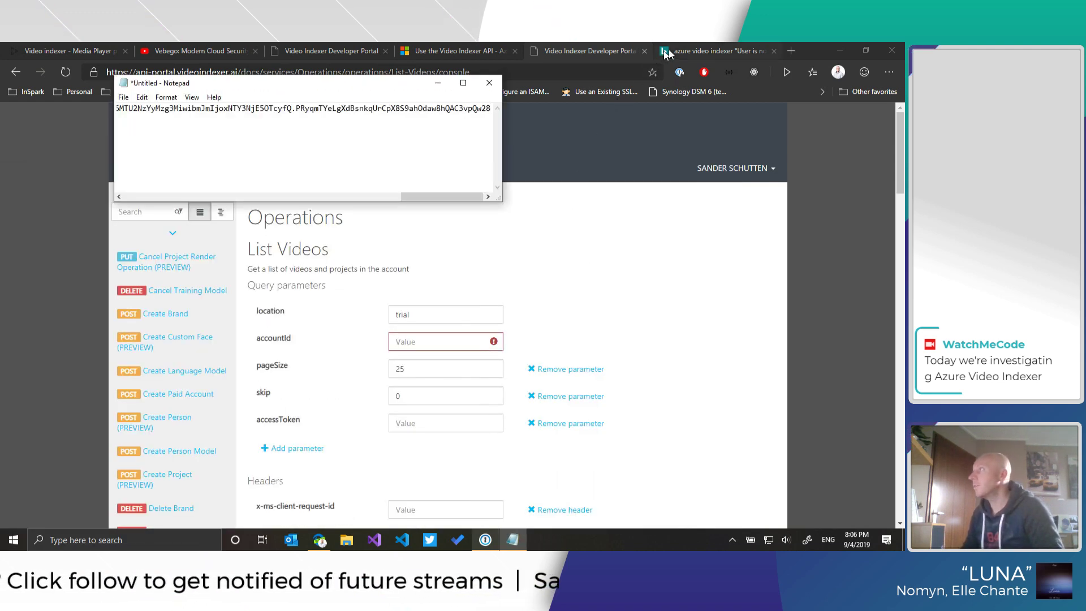
Copy the Account ID from the Video Indexer Settings Account tab
{"action": "left_click", "coordinate": [313, 50]}
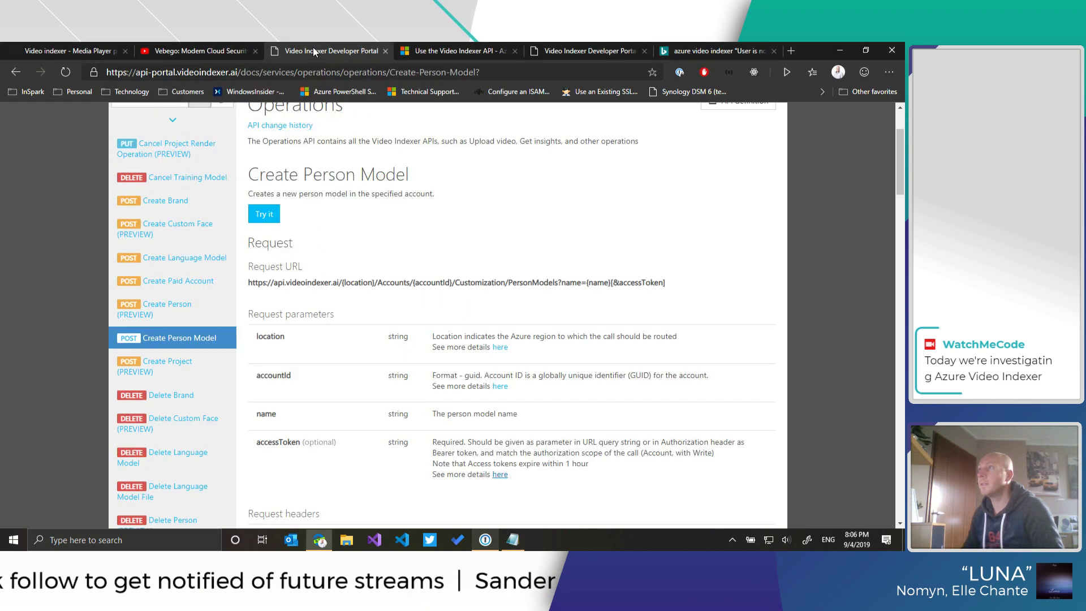
{"action": "left_click", "coordinate": [76, 50]}
{"action": "left_click", "coordinate": [891, 117]}
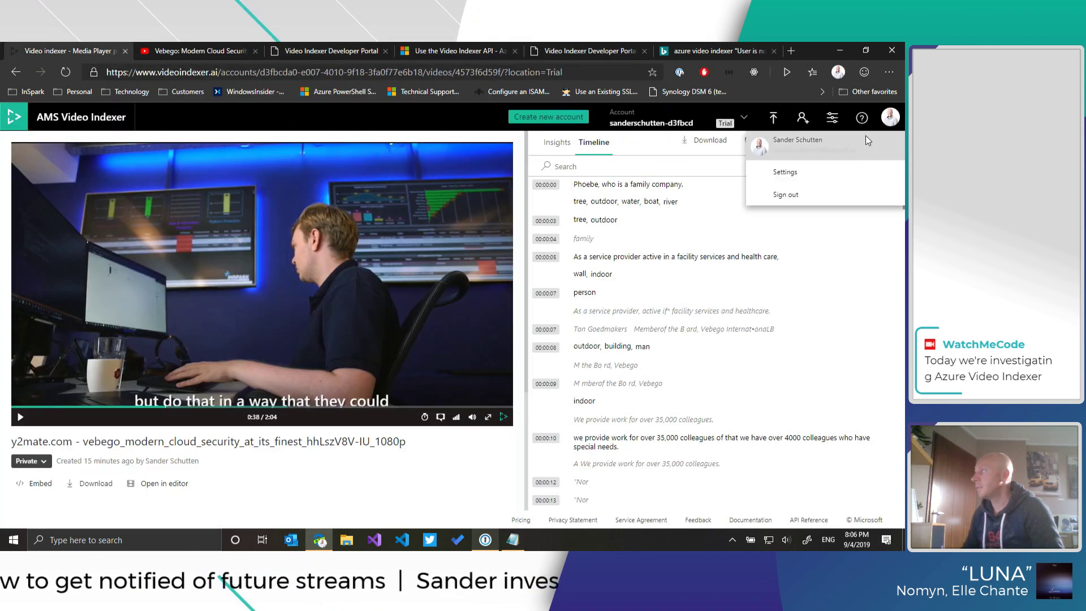
{"action": "left_click", "coordinate": [779, 172]}
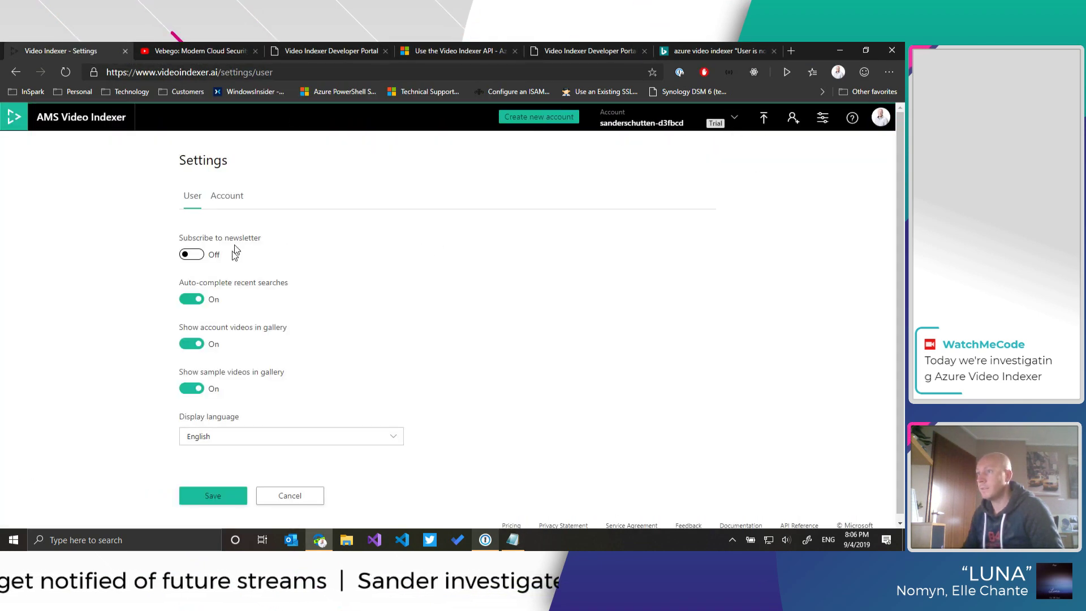
{"action": "left_click", "coordinate": [224, 196]}
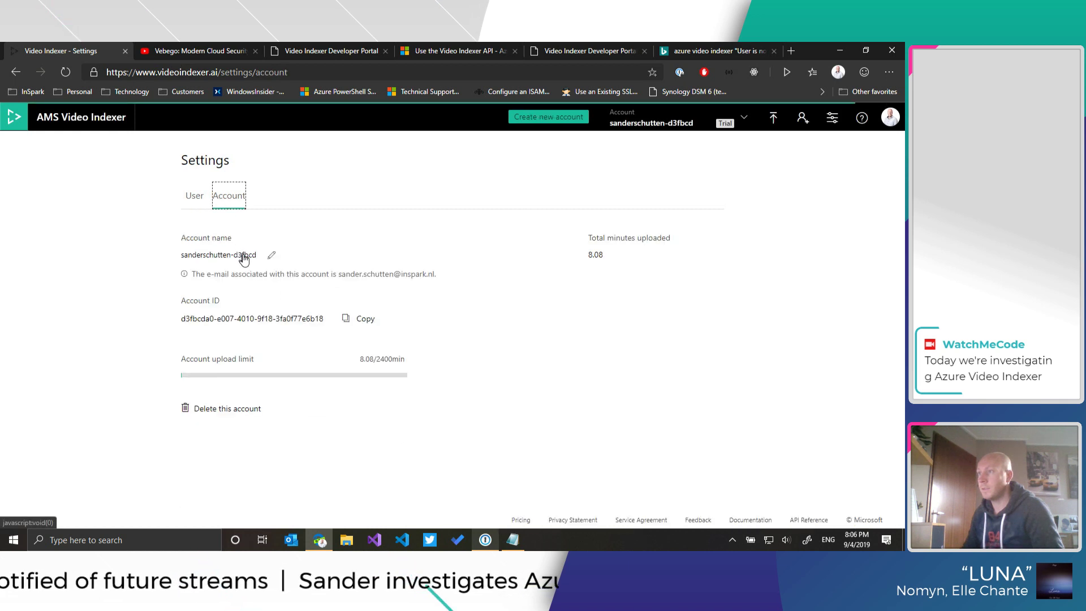
{"action": "left_click", "coordinate": [366, 319]}
Paste the account ID into Notepad on a new line below the token
{"action": "key", "text": "alt+Tab"}
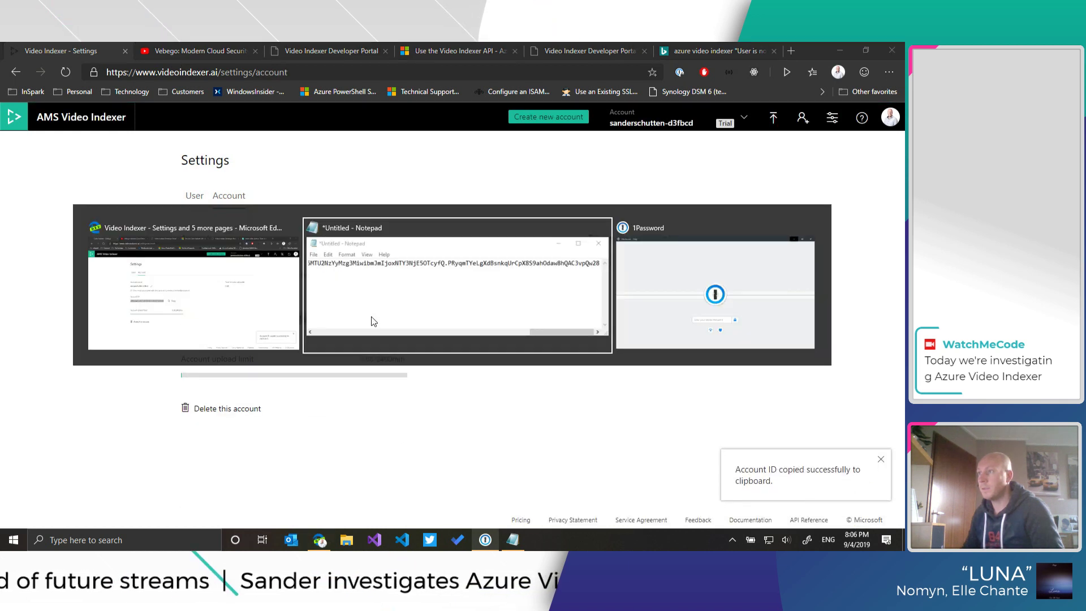
{"action": "key", "text": "Return"}
{"action": "key", "text": "Return"}
{"action": "key", "text": "ctrl+v"}
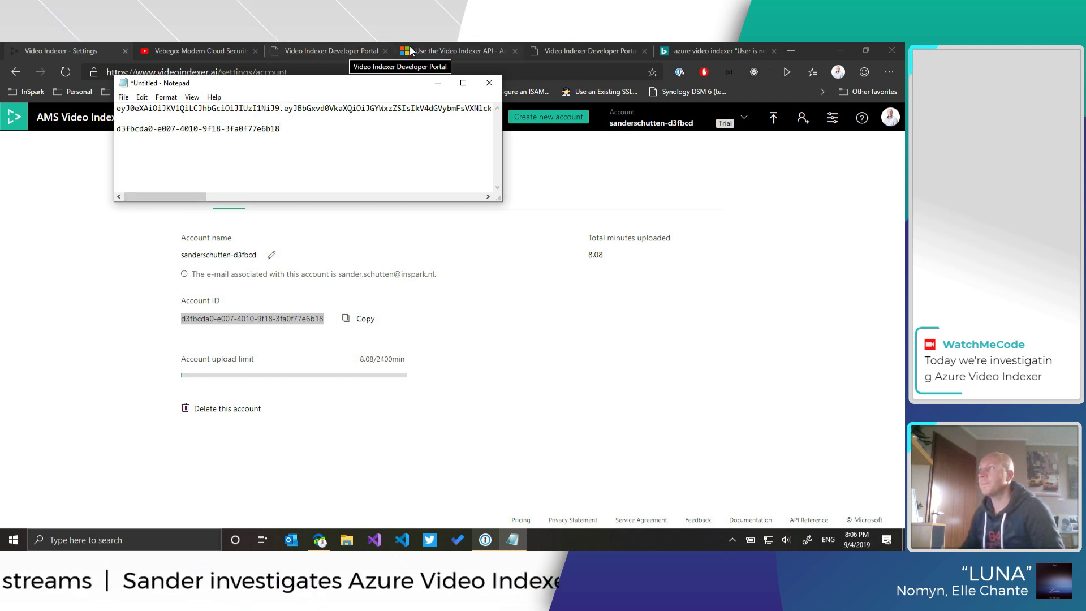
{"action": "left_click", "coordinate": [347, 50]}
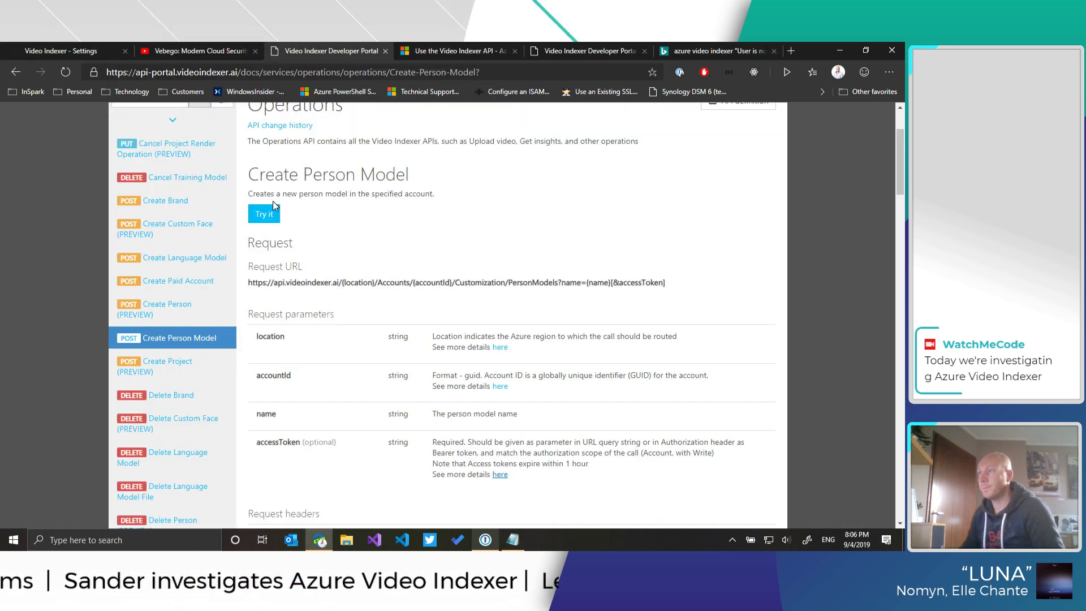
Paste the account ID into accountId and send the List Videos request
{"action": "left_click", "coordinate": [575, 56]}
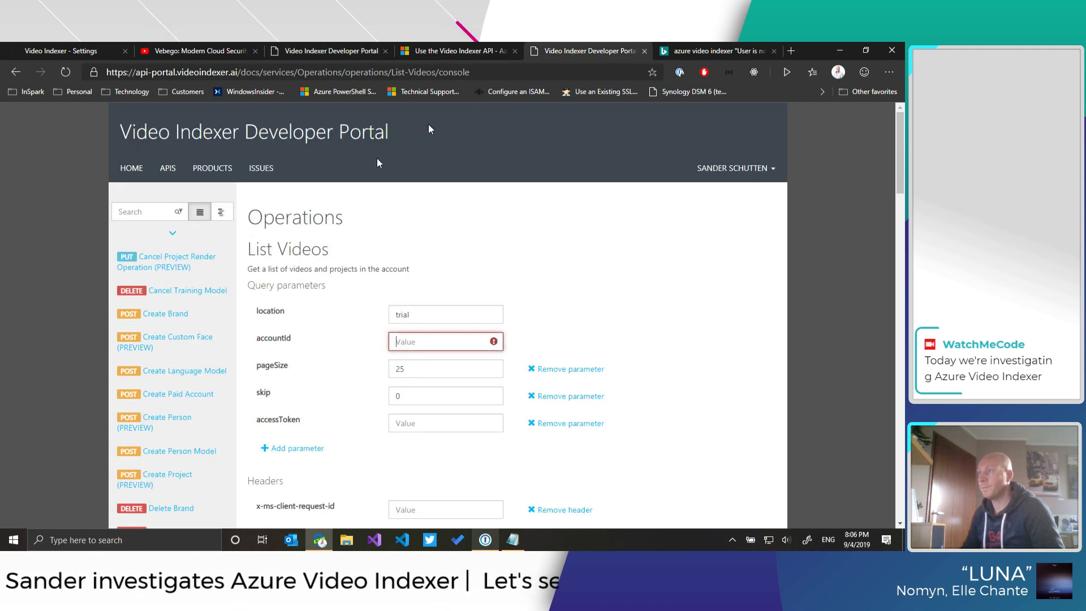
{"action": "key", "text": "ctrl+v"}
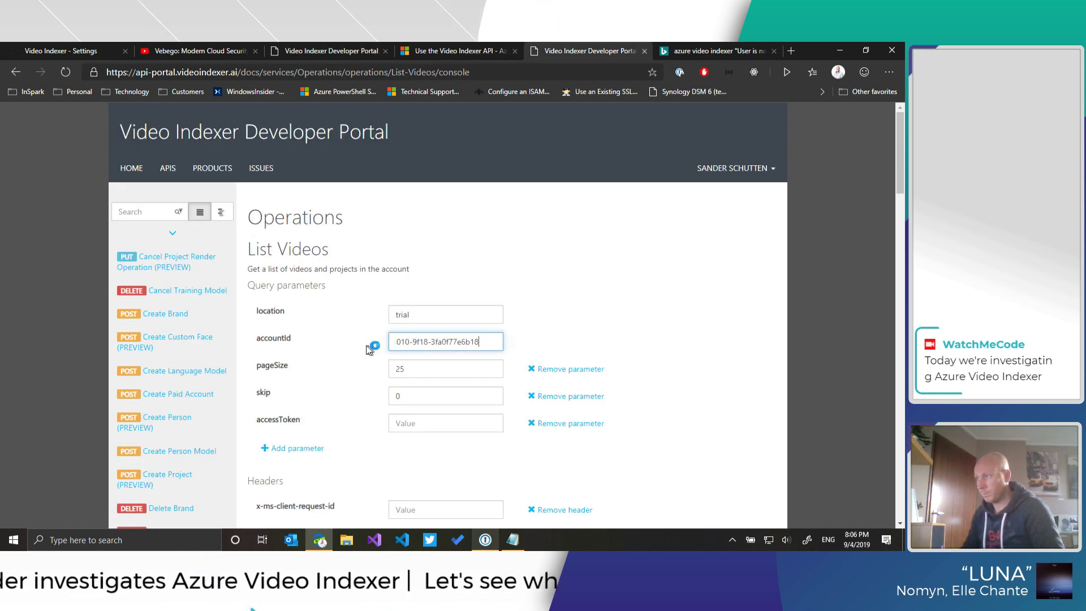
{"action": "scroll", "coordinate": [361, 345], "scroll_direction": "down", "scroll_amount": 2}
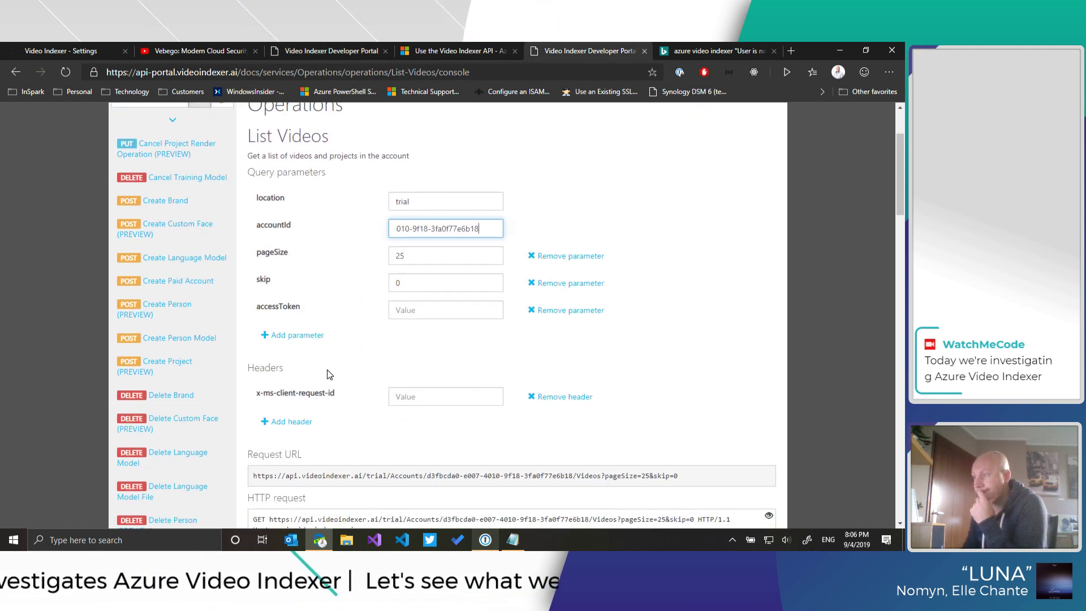
{"action": "scroll", "coordinate": [327, 372], "scroll_direction": "down", "scroll_amount": 3}
{"action": "left_click", "coordinate": [263, 406]}
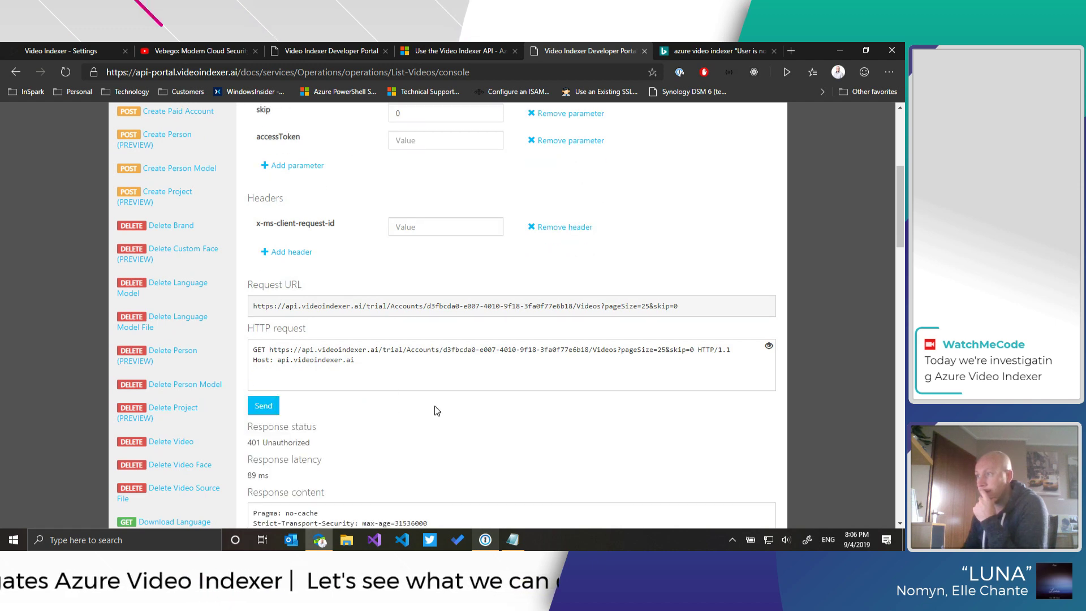
{"action": "scroll", "coordinate": [447, 410], "scroll_direction": "up", "scroll_amount": 3}
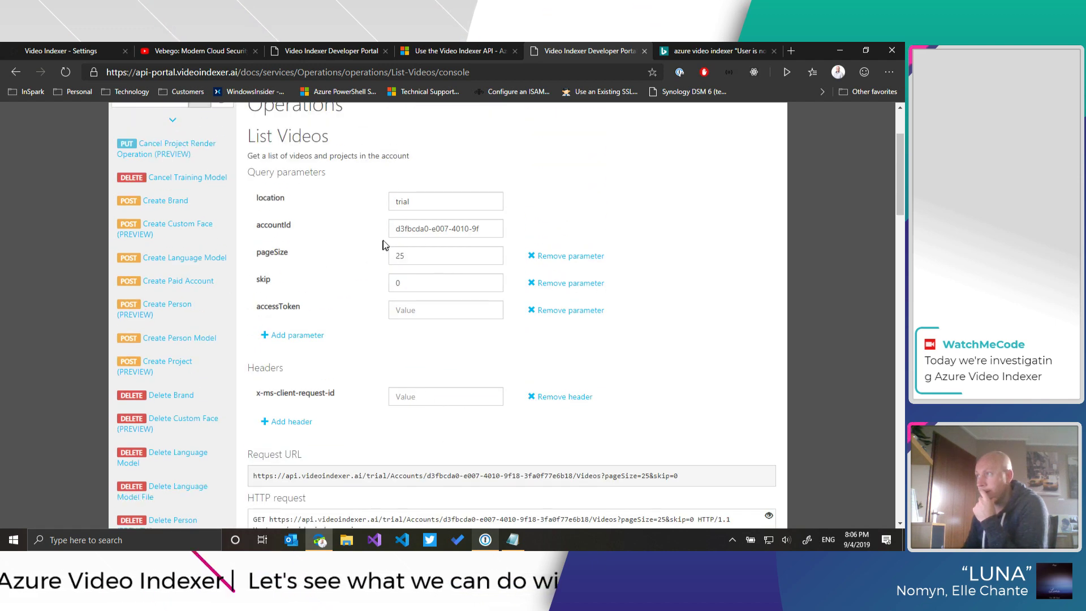
Copy the saved token from Notepad into the accessToken field
{"action": "left_click", "coordinate": [414, 313]}
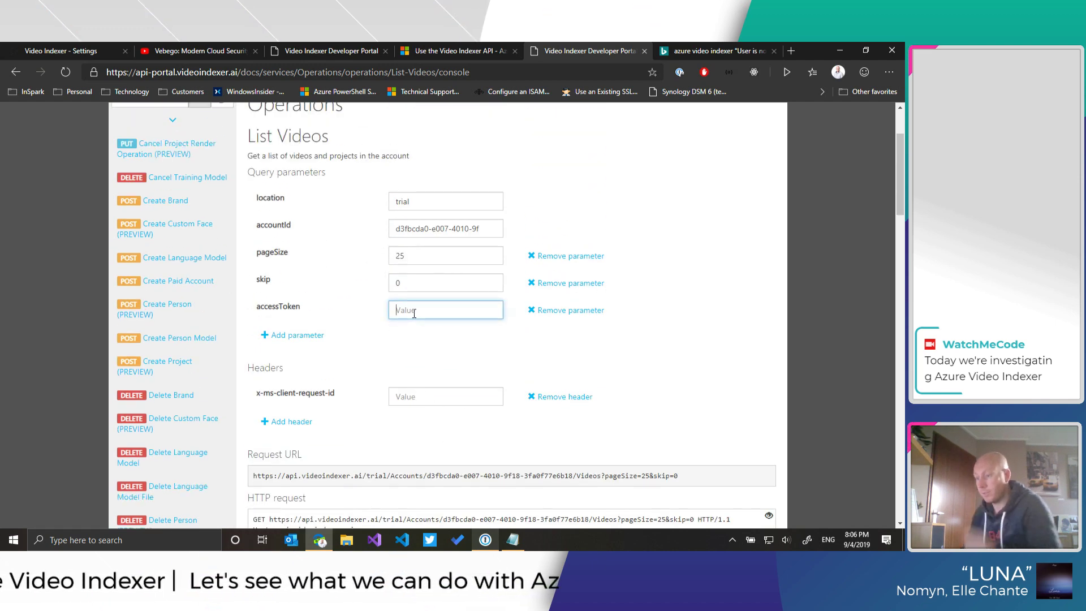
{"action": "key", "text": "alt+Tab"}
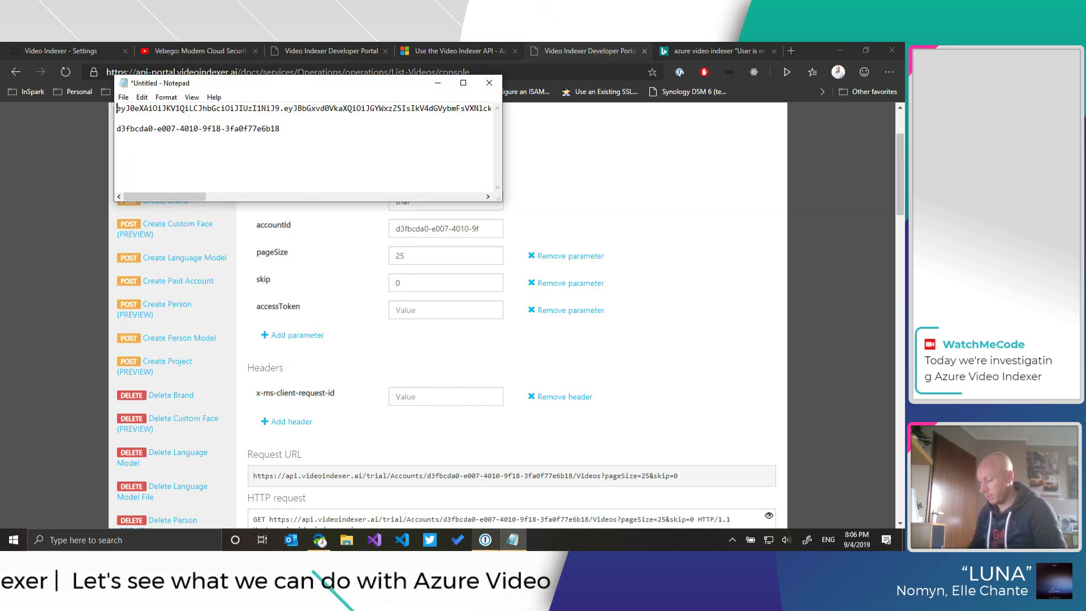
{"action": "key", "text": "shift+End"}
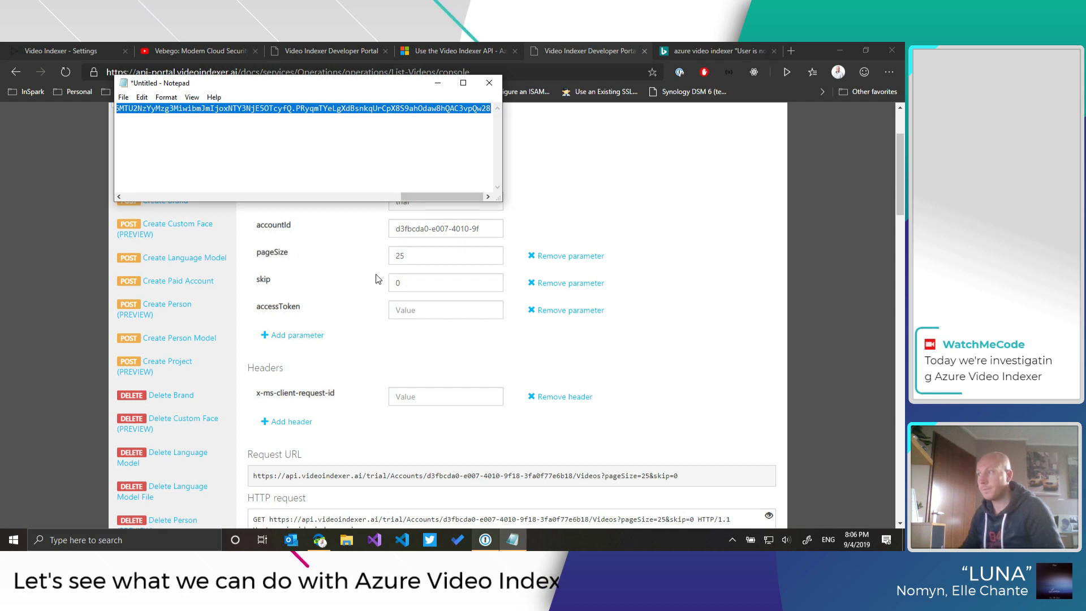
{"action": "left_click", "coordinate": [419, 312]}
{"action": "key", "text": "ctrl+v"}
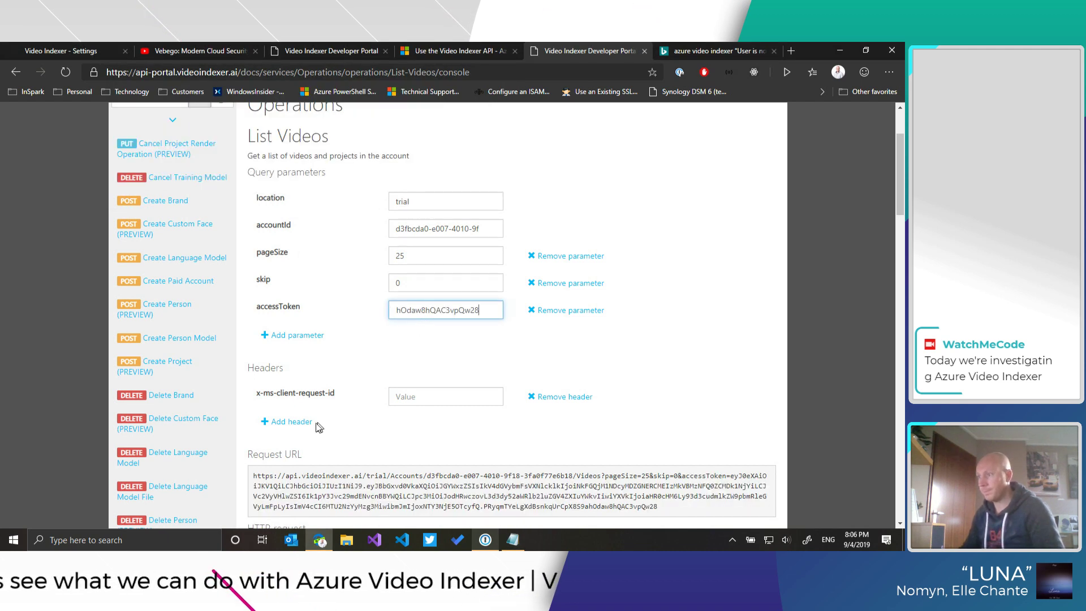
Send List Videos with the access token twice; it still returns 401 Unauthorized
{"action": "scroll", "coordinate": [327, 369], "scroll_direction": "down", "scroll_amount": 3}
{"action": "left_click", "coordinate": [264, 466]}
{"action": "scroll", "coordinate": [421, 433], "scroll_direction": "down", "scroll_amount": 3}
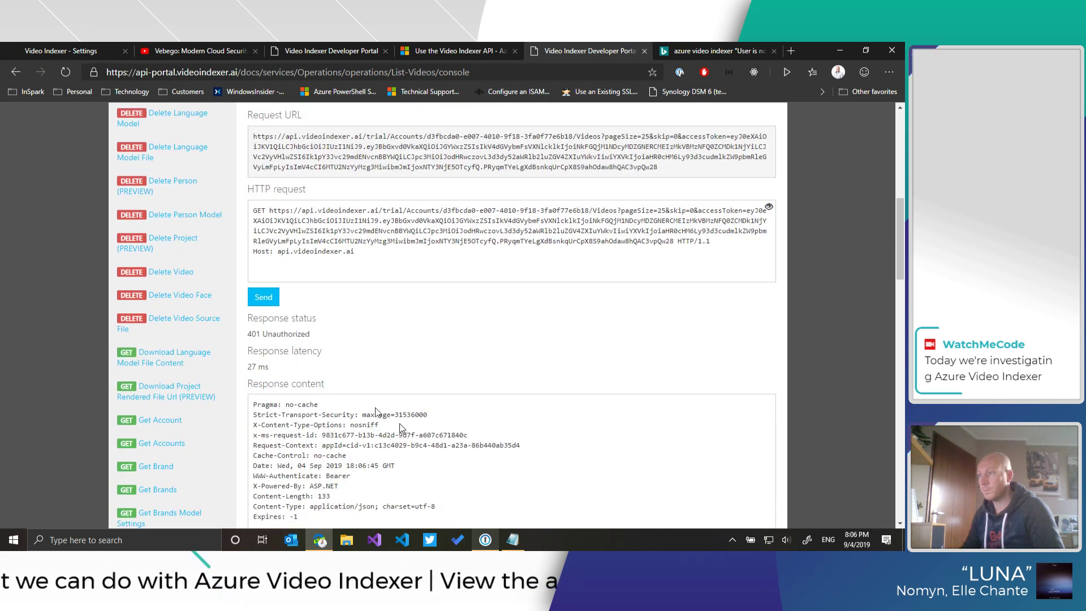
{"action": "left_click", "coordinate": [269, 303]}
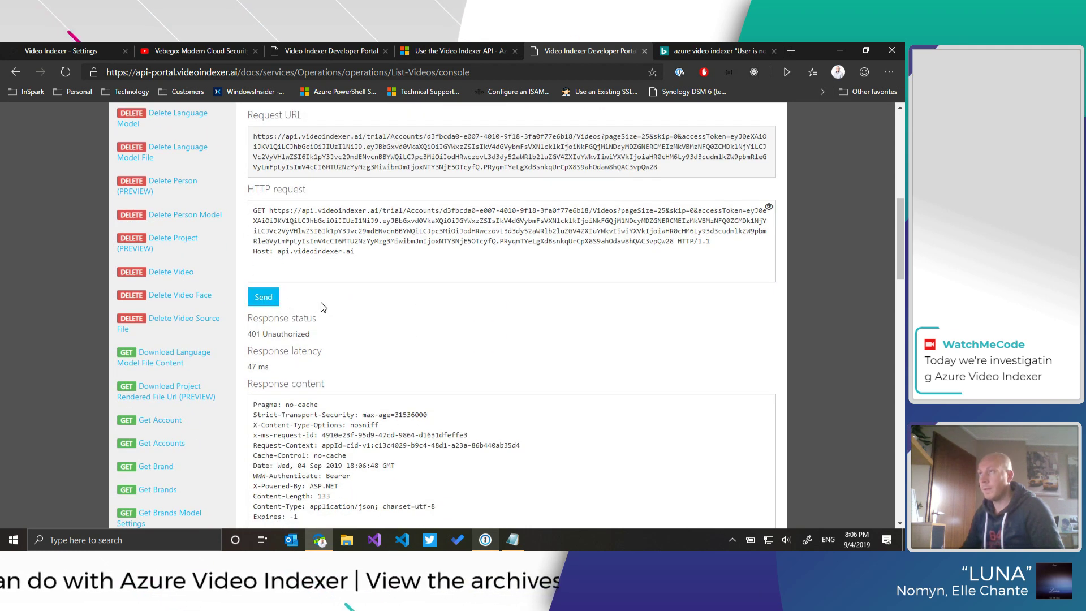
{"action": "scroll", "coordinate": [265, 182], "scroll_direction": "up", "scroll_amount": 2}
{"action": "left_click", "coordinate": [353, 52]}
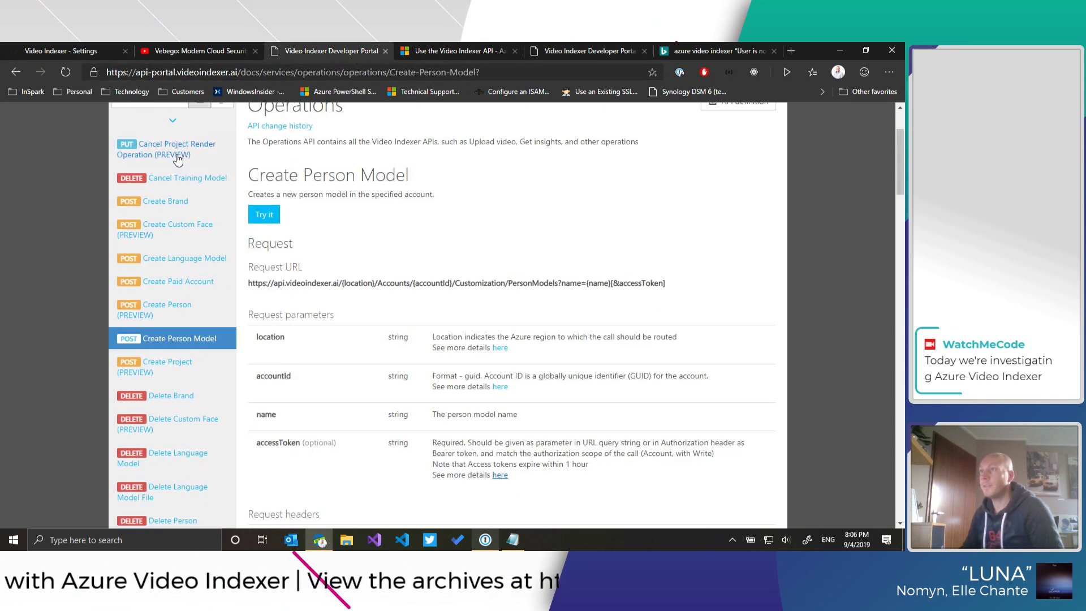
Open the Get Video Access Token console under Authorization with location set to trial
{"action": "scroll", "coordinate": [175, 161], "scroll_direction": "up", "scroll_amount": 2}
{"action": "left_click", "coordinate": [167, 169]}
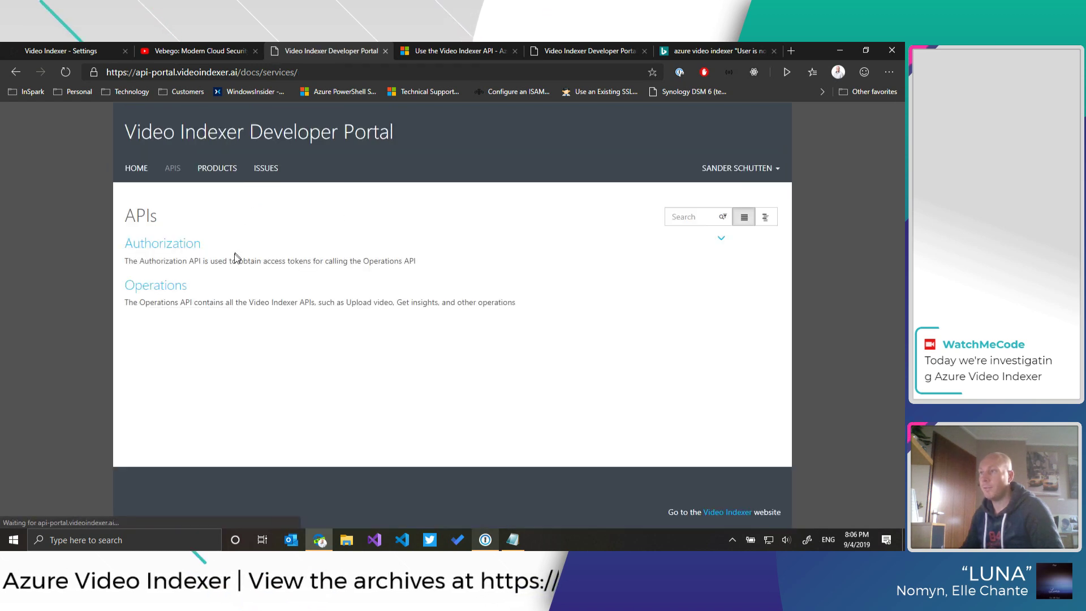
{"action": "left_click", "coordinate": [158, 249]}
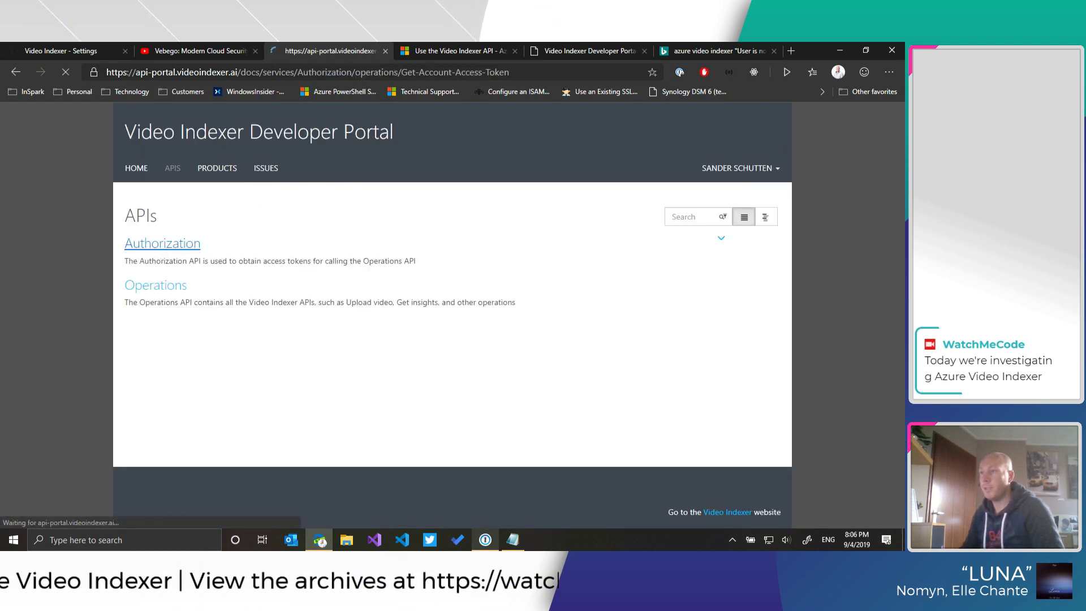
{"action": "left_click", "coordinate": [160, 350]}
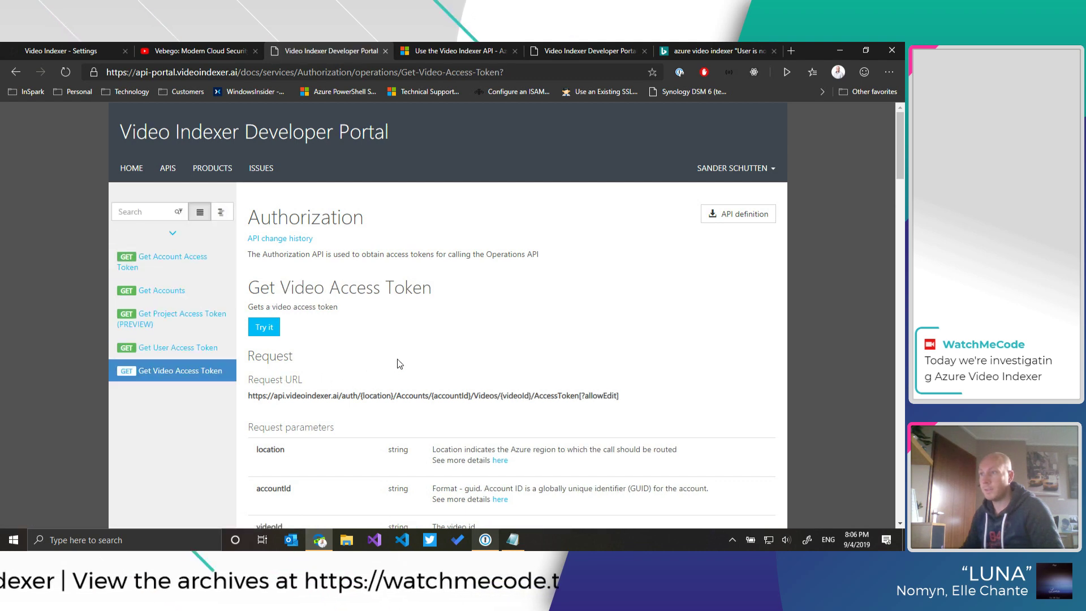
{"action": "left_click", "coordinate": [263, 327]}
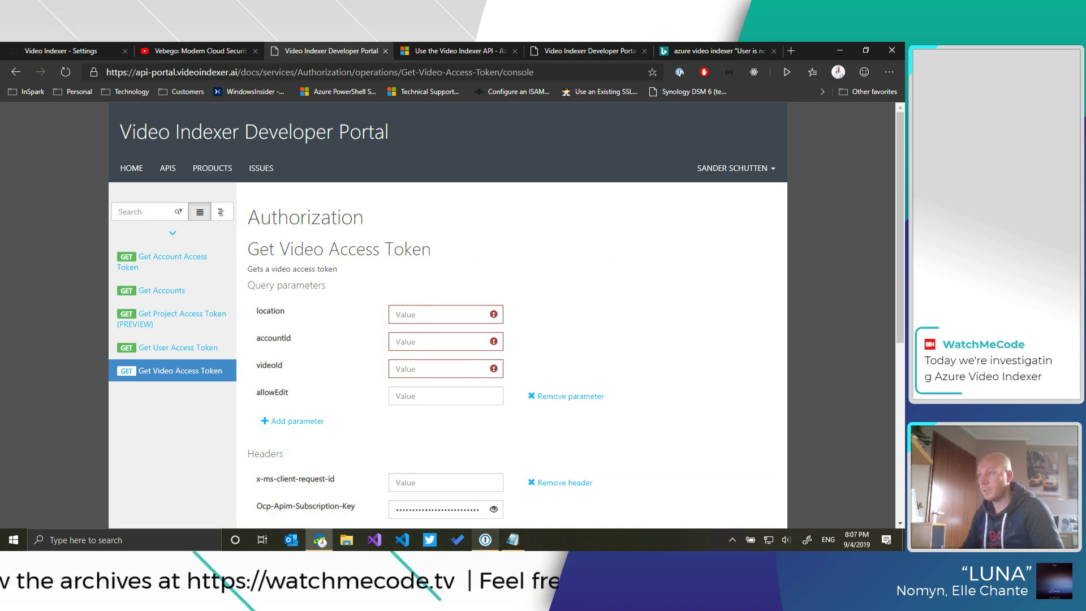
{"action": "left_click", "coordinate": [425, 317]}
{"action": "left_click", "coordinate": [416, 333]}
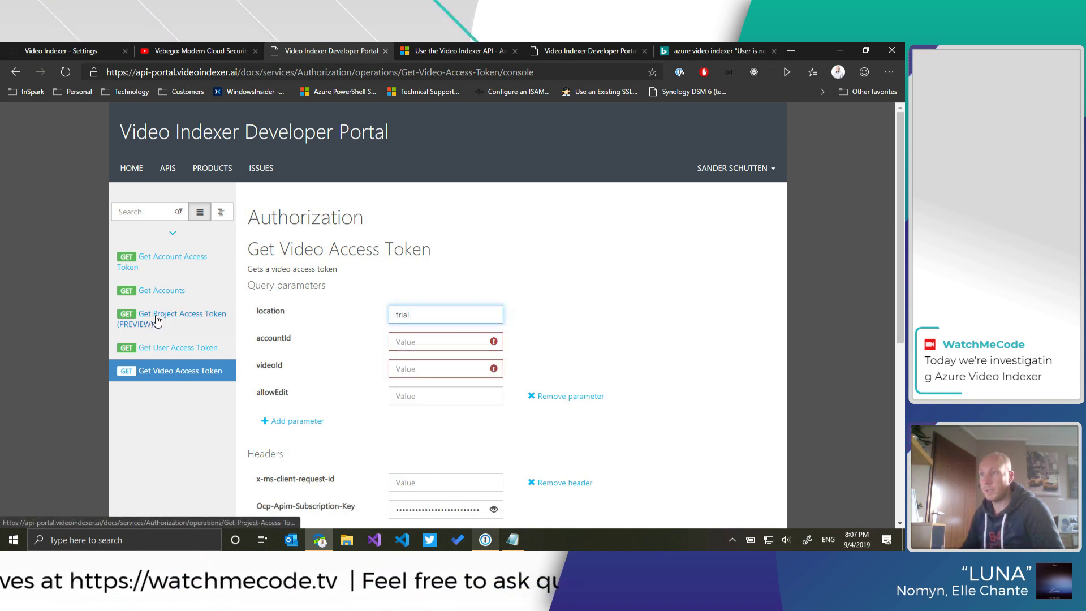
Look over the Get User and Get Project Access Token docs, then return to List Videos
{"action": "left_click", "coordinate": [166, 349]}
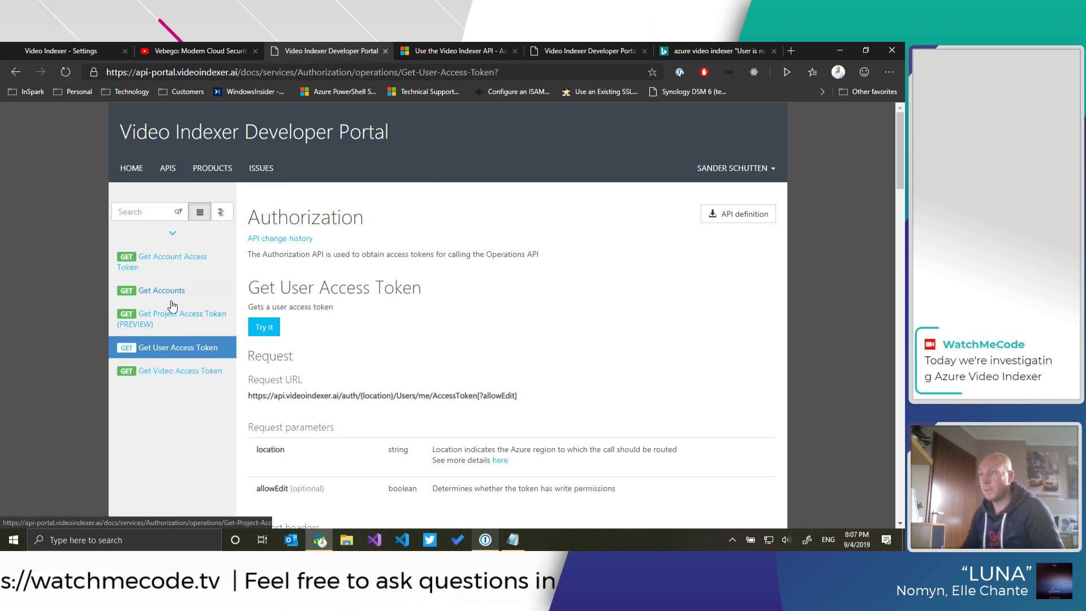
{"action": "left_click", "coordinate": [172, 316]}
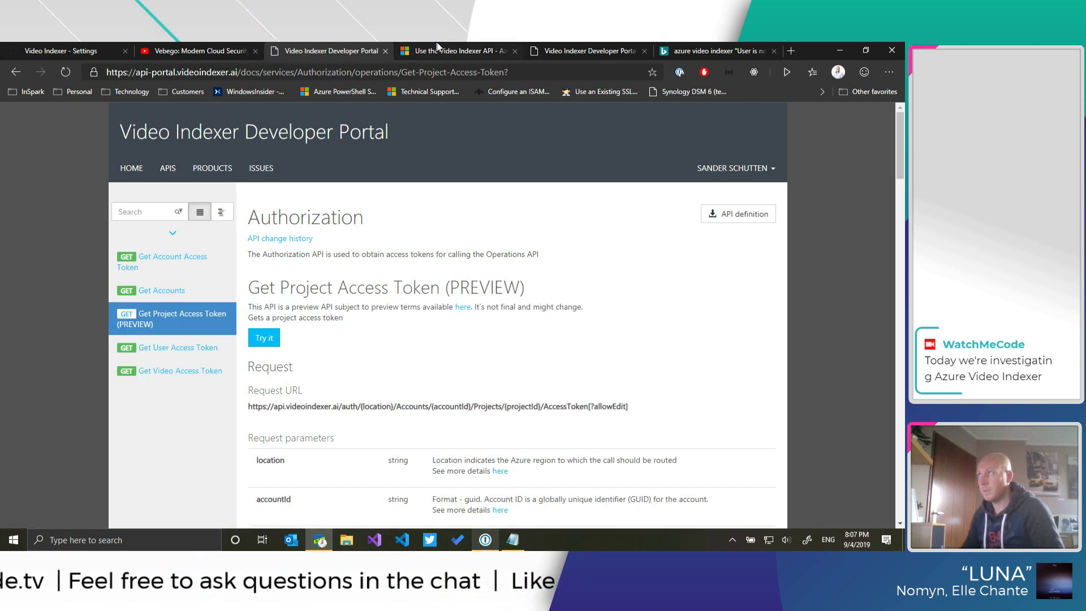
{"action": "left_click", "coordinate": [575, 51]}
Try a BEARER prefix on accessToken, remove it, and resend List Videos (401 USER_NOT_ALLOWED)
{"action": "scroll", "coordinate": [436, 359], "scroll_direction": "up", "scroll_amount": 3}
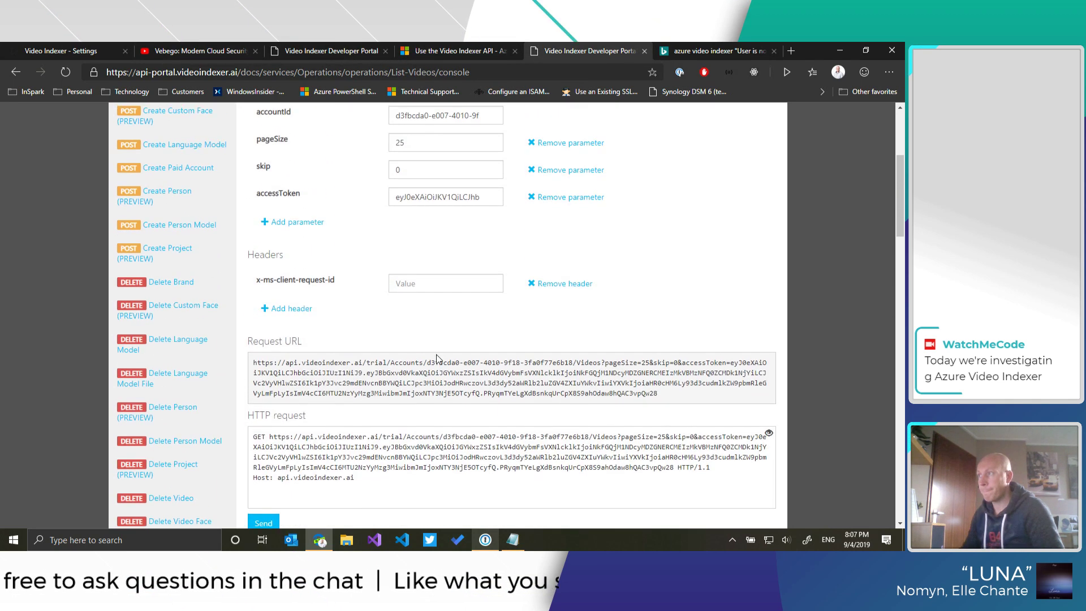
{"action": "scroll", "coordinate": [368, 353], "scroll_direction": "up", "scroll_amount": 1}
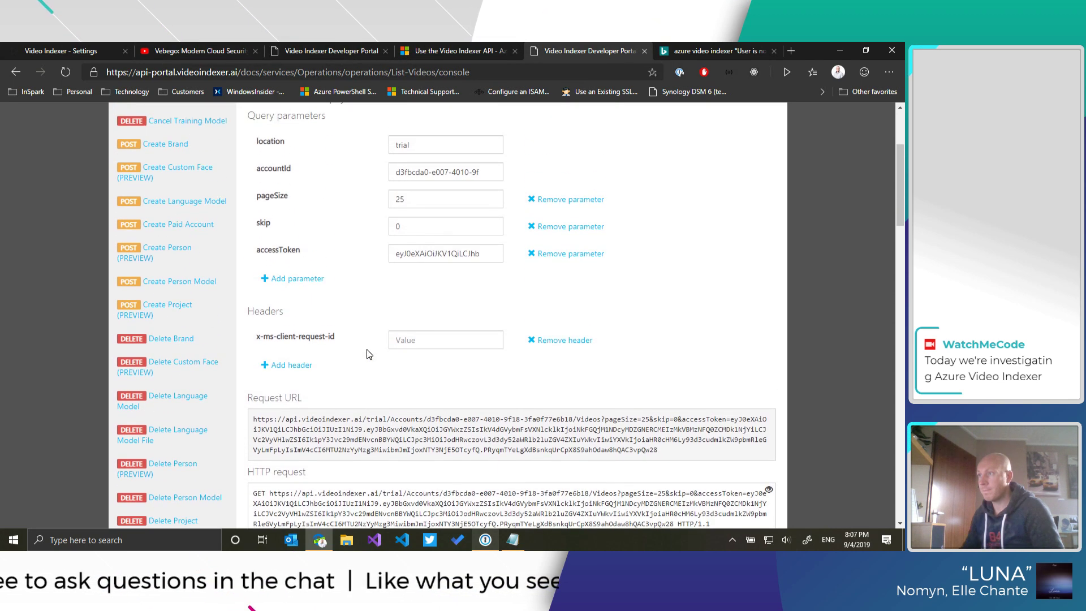
{"action": "left_click", "coordinate": [432, 253]}
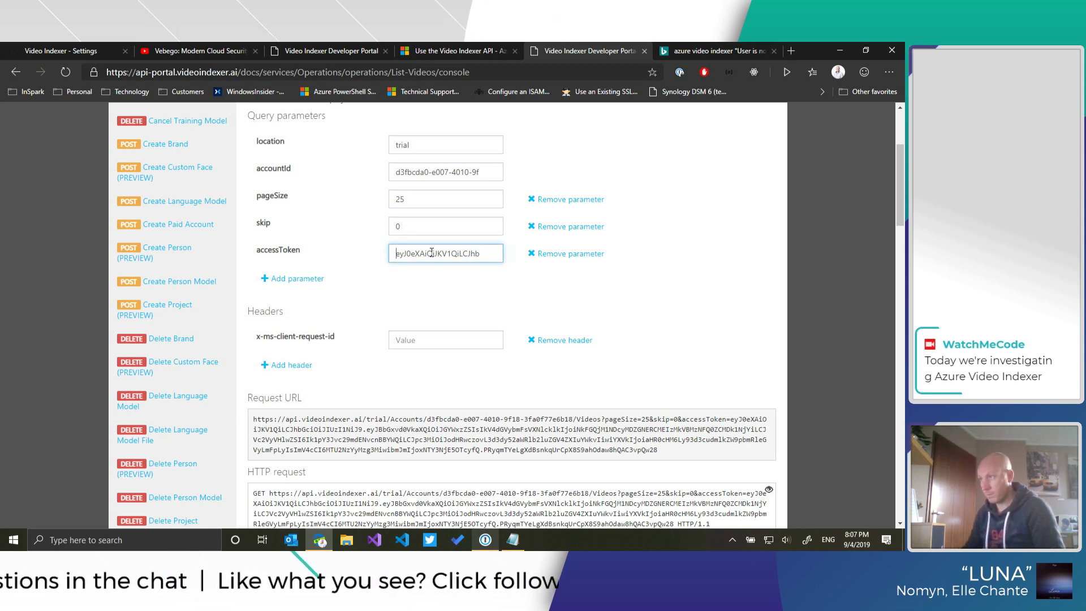
{"action": "type", "text": "BEARE"}
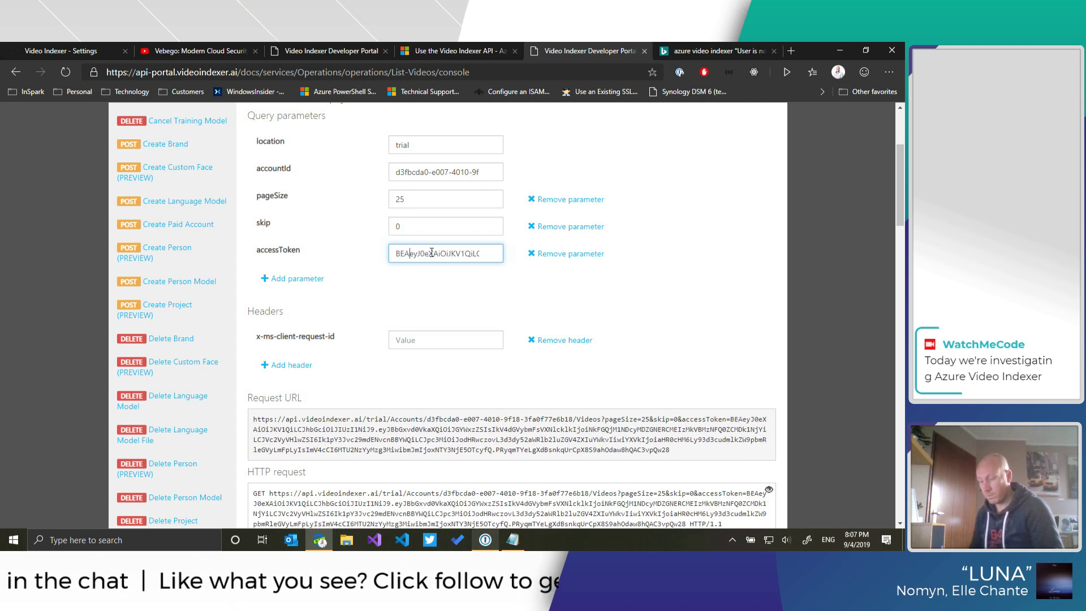
{"action": "type", "text": "R"}
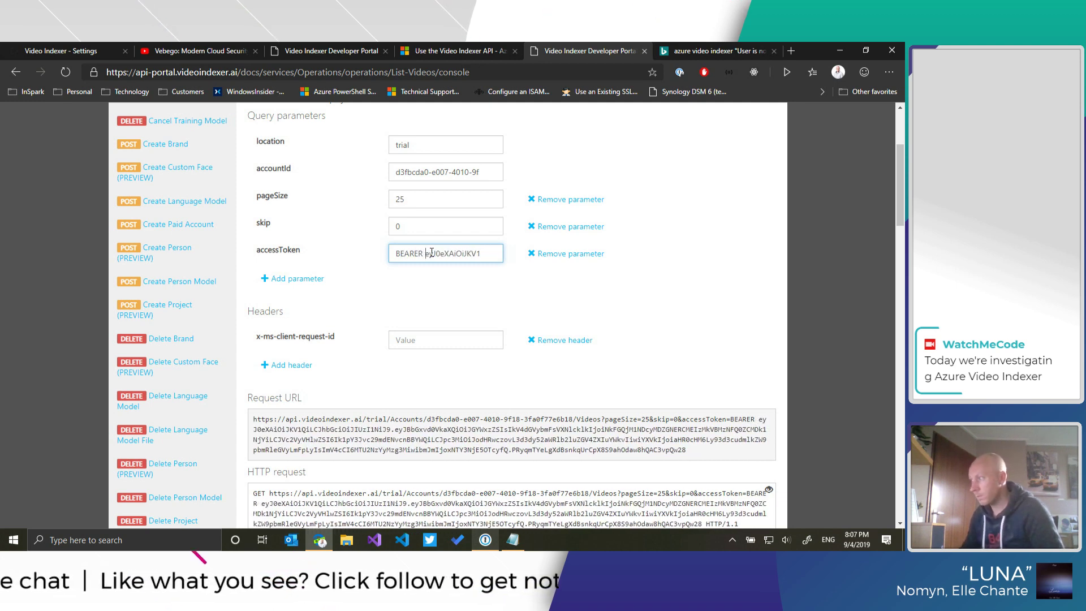
{"action": "key", "text": "BackSpace"}
{"action": "key", "text": "BackSpace"}
{"action": "key", "text": "BackSpace"}
{"action": "key", "text": "BackSpace"}
{"action": "key", "text": "BackSpace"}
{"action": "key", "text": "BackSpace"}
{"action": "key", "text": "BackSpace"}
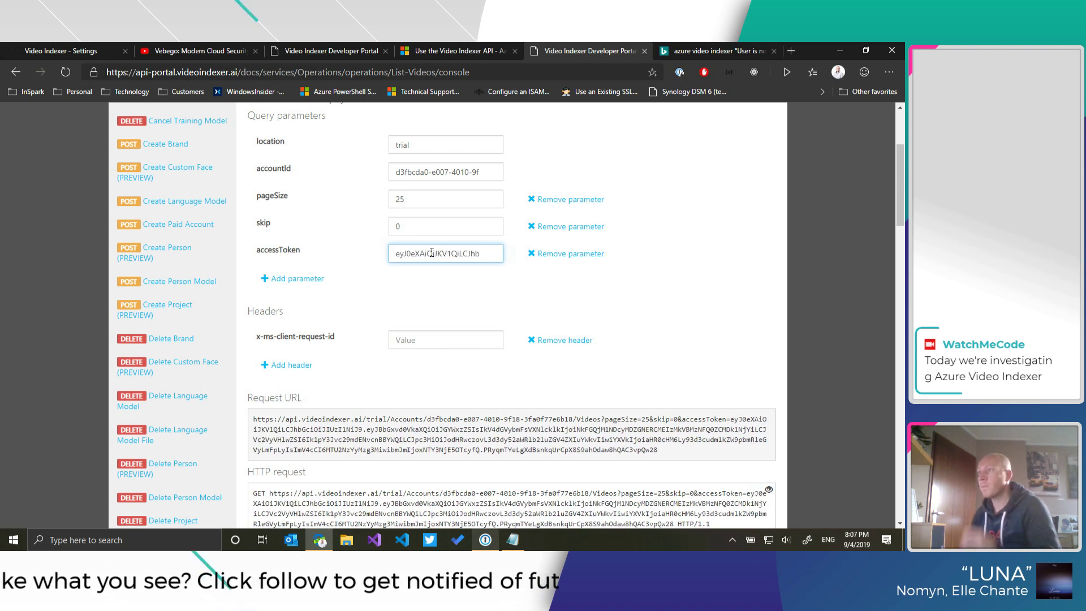
{"action": "triple_click", "coordinate": [408, 172]}
{"action": "left_click_drag", "start_coordinate": [396, 172], "coordinate": [536, 183]}
{"action": "key", "text": "ctrl+c"}
{"action": "left_click", "coordinate": [445, 173]}
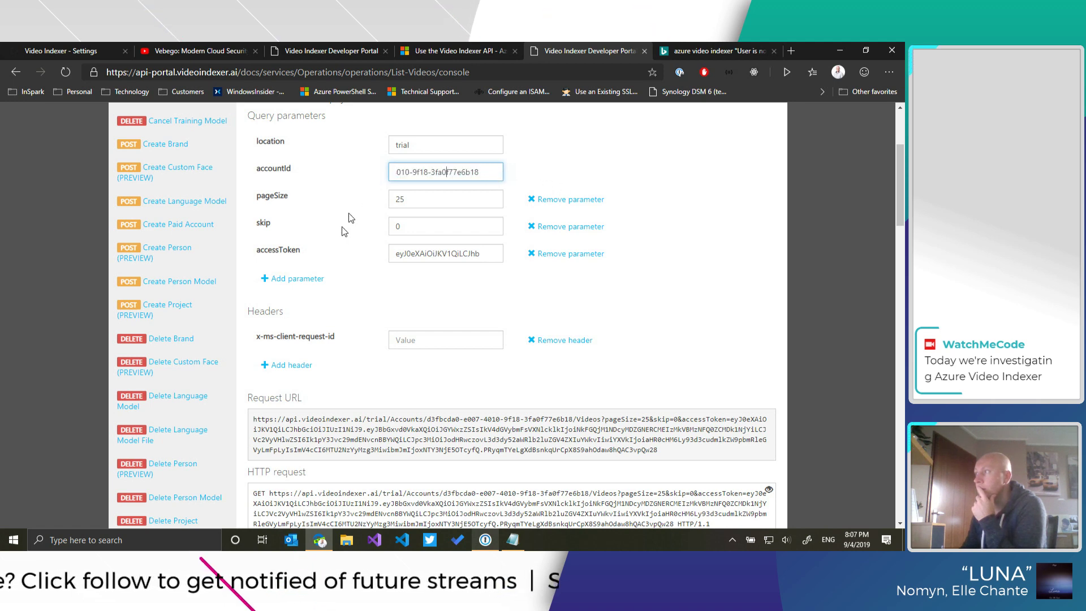
{"action": "scroll", "coordinate": [341, 237], "scroll_direction": "down", "scroll_amount": 2}
{"action": "left_click", "coordinate": [264, 467]}
Show the Get User Access Token documentation in the other portal tab
{"action": "scroll", "coordinate": [405, 427], "scroll_direction": "down", "scroll_amount": 5}
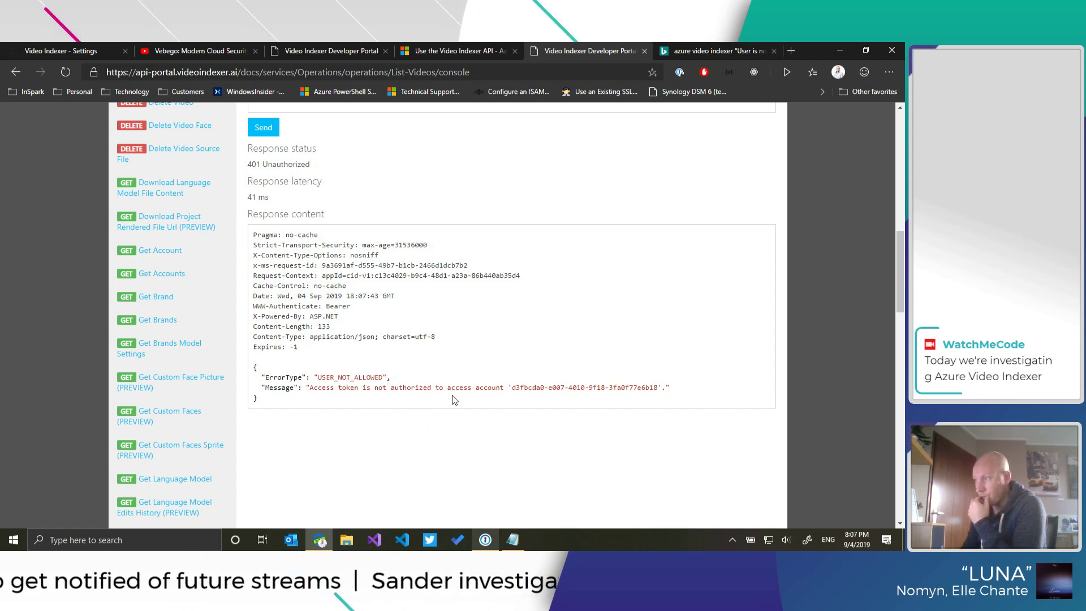
{"action": "scroll", "coordinate": [388, 376], "scroll_direction": "up", "scroll_amount": 1}
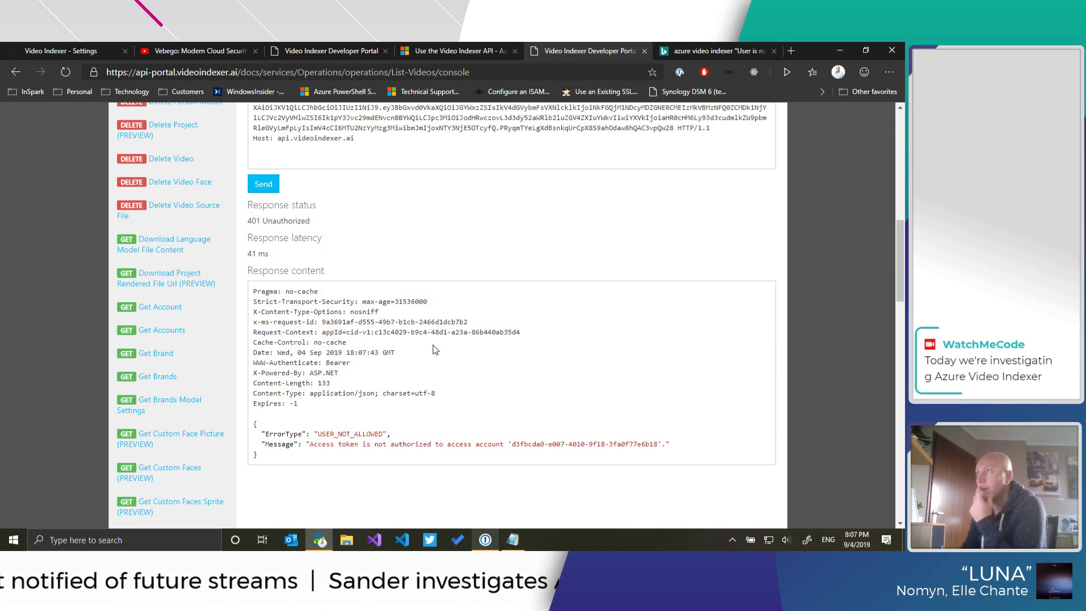
{"action": "left_click", "coordinate": [337, 51]}
{"action": "left_click", "coordinate": [181, 347]}
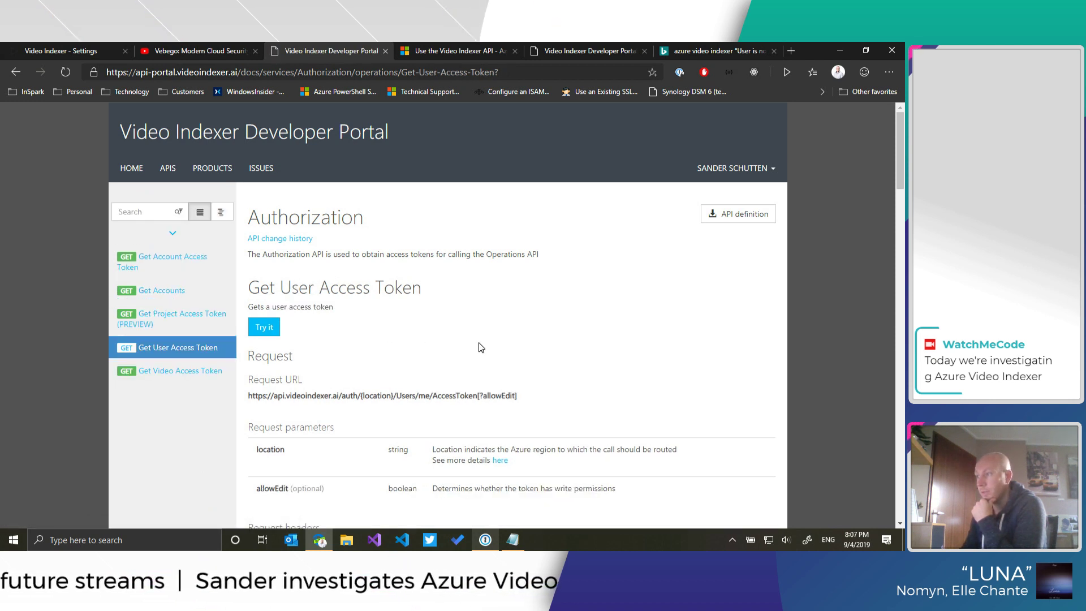
Set Get Account Access Token location to trial and copy the saved account ID from Notepad
{"action": "left_click", "coordinate": [170, 266]}
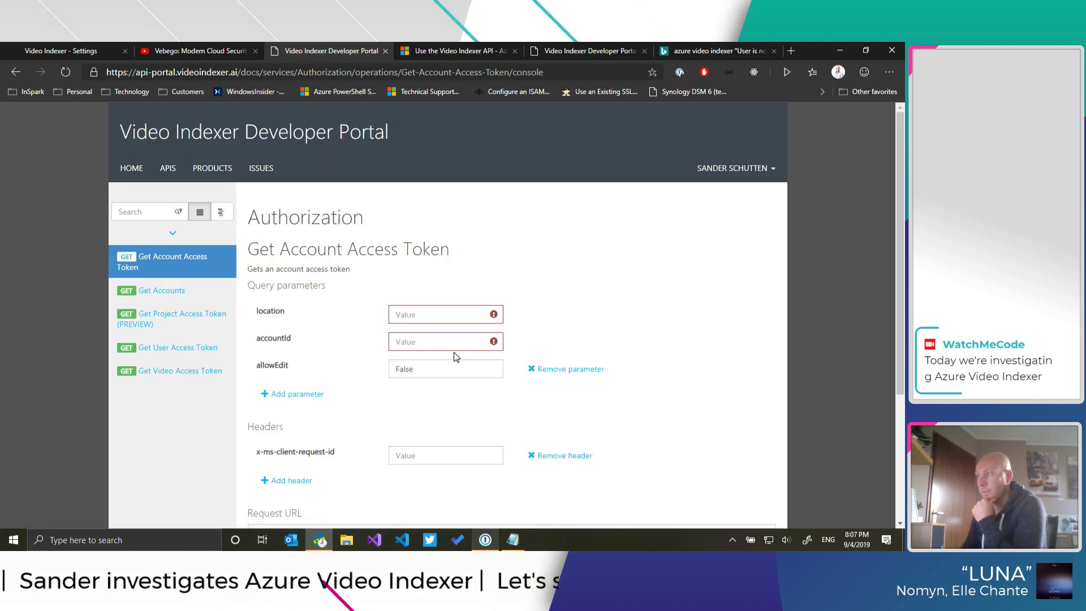
{"action": "left_click", "coordinate": [434, 315]}
{"action": "left_click", "coordinate": [405, 332]}
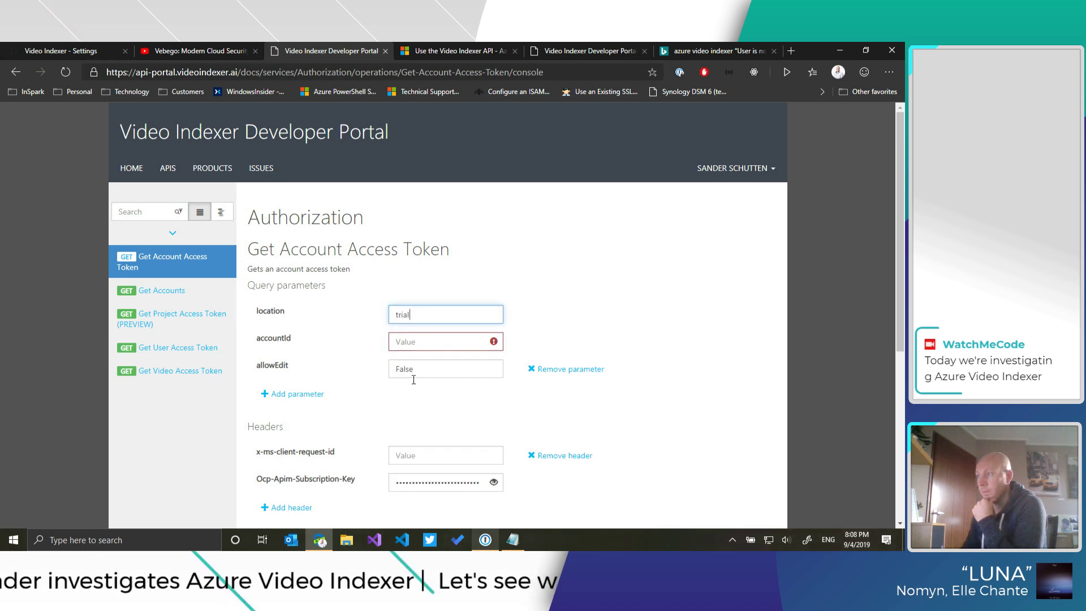
{"action": "left_click", "coordinate": [525, 543]}
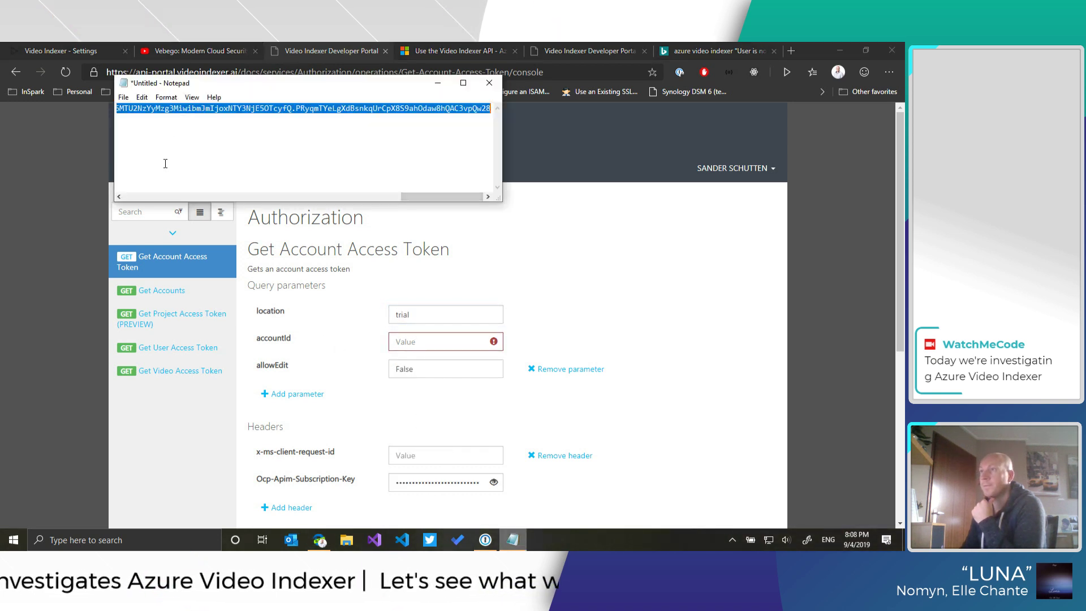
{"action": "left_click", "coordinate": [137, 193]}
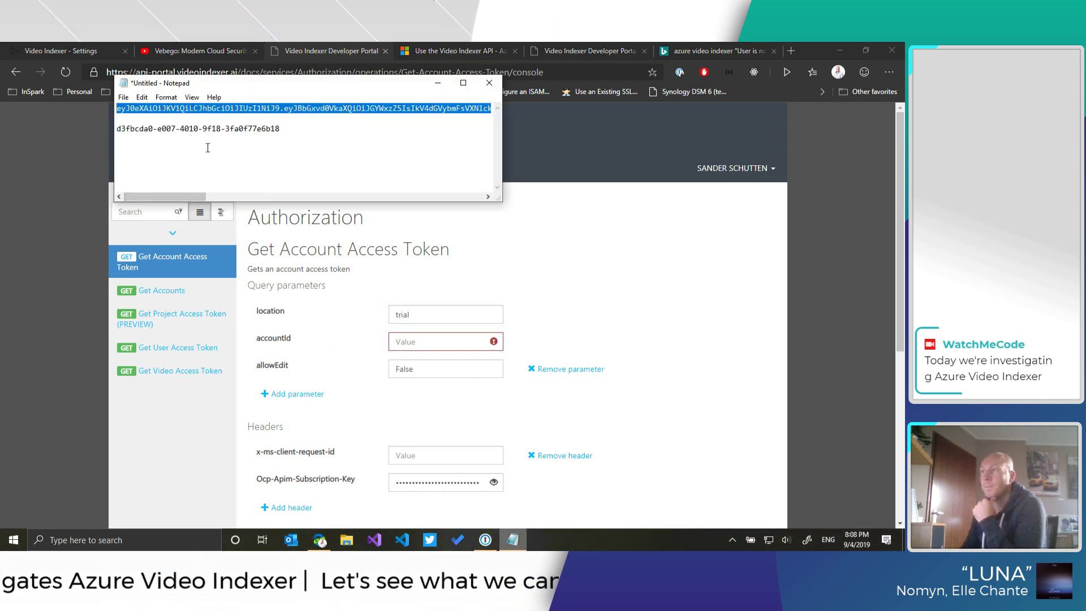
{"action": "left_click_drag", "start_coordinate": [280, 130], "coordinate": [136, 138]}
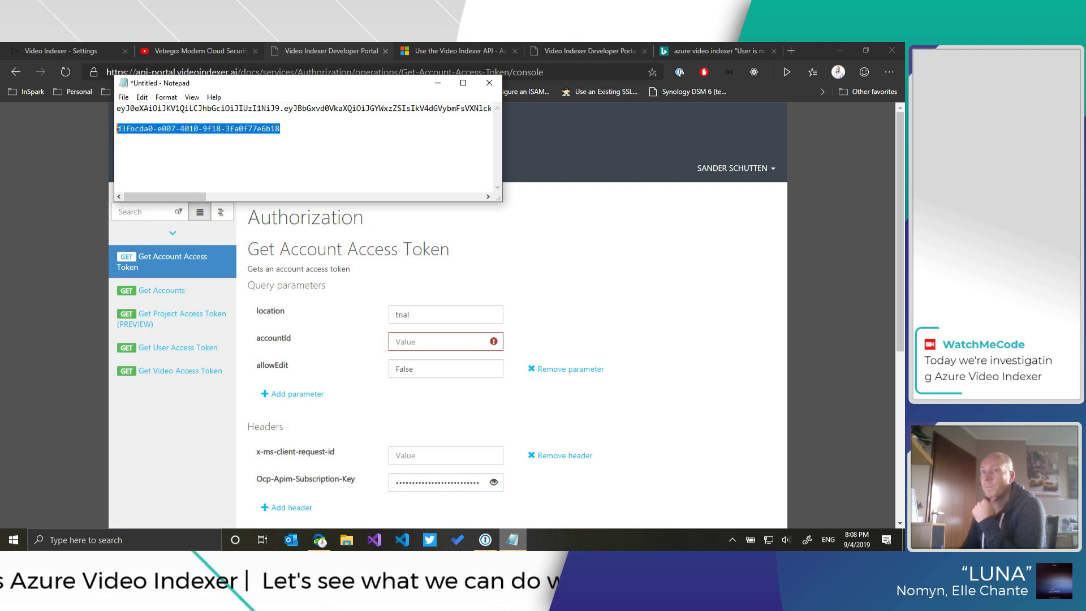
Paste the account ID into accountId, send the request, and copy the returned token
{"action": "left_click", "coordinate": [425, 367]}
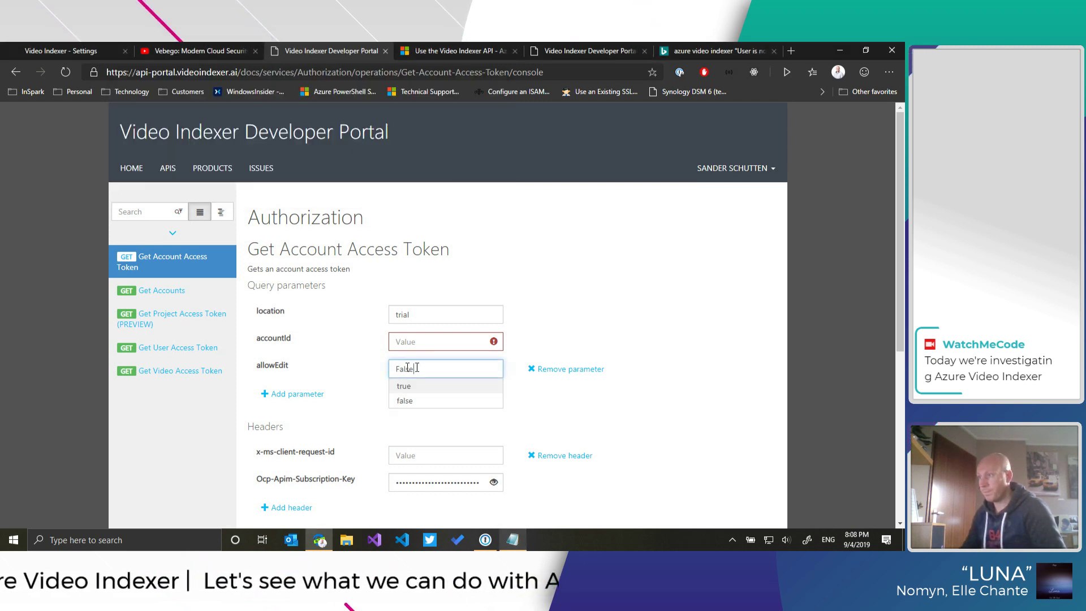
{"action": "left_click", "coordinate": [442, 341]}
{"action": "key", "text": "ctrl+v"}
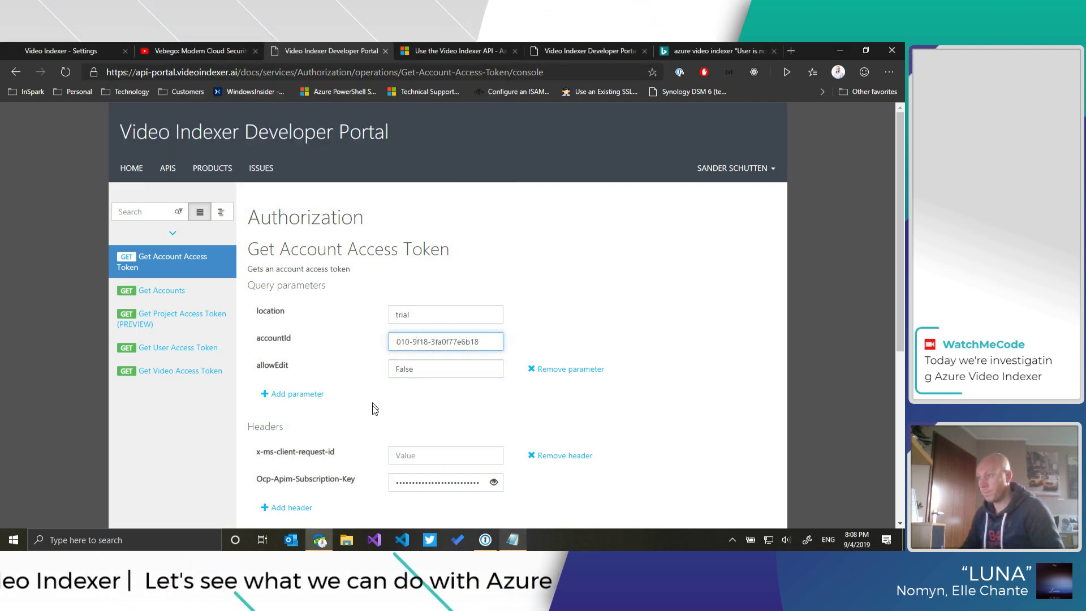
{"action": "scroll", "coordinate": [366, 413], "scroll_direction": "down", "scroll_amount": 2}
{"action": "scroll", "coordinate": [269, 482], "scroll_direction": "down", "scroll_amount": 3}
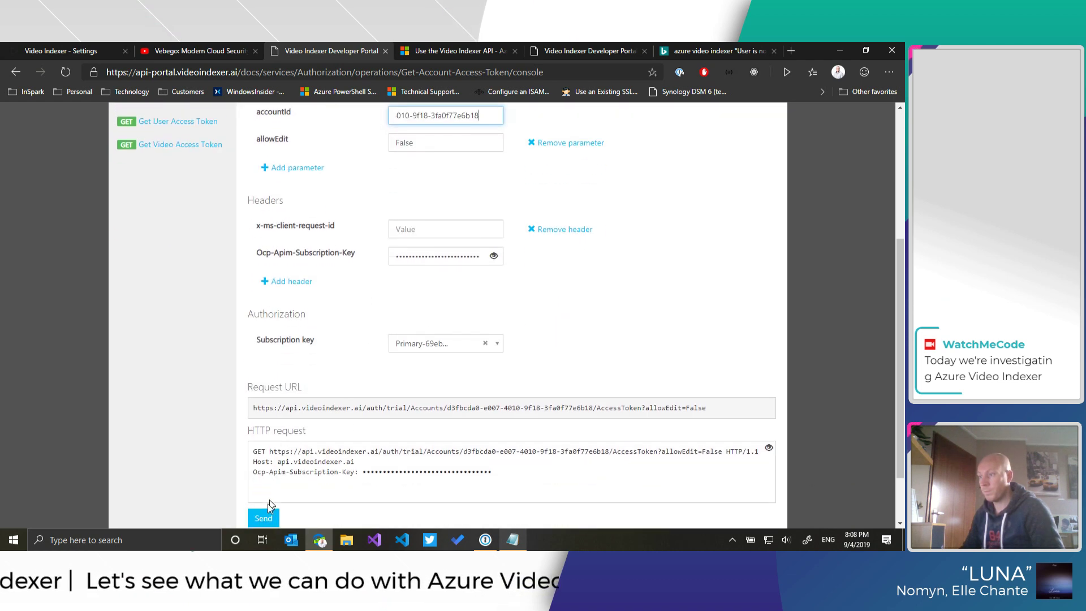
{"action": "left_click", "coordinate": [263, 497]}
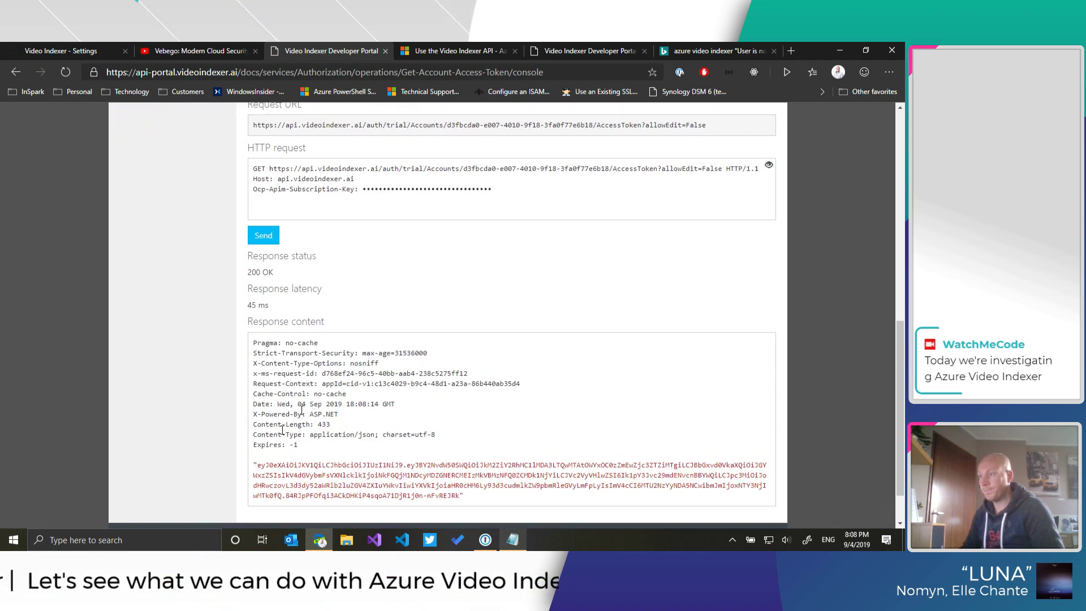
{"action": "left_click_drag", "start_coordinate": [256, 465], "coordinate": [466, 496]}
{"action": "key", "text": "ctrl+c"}
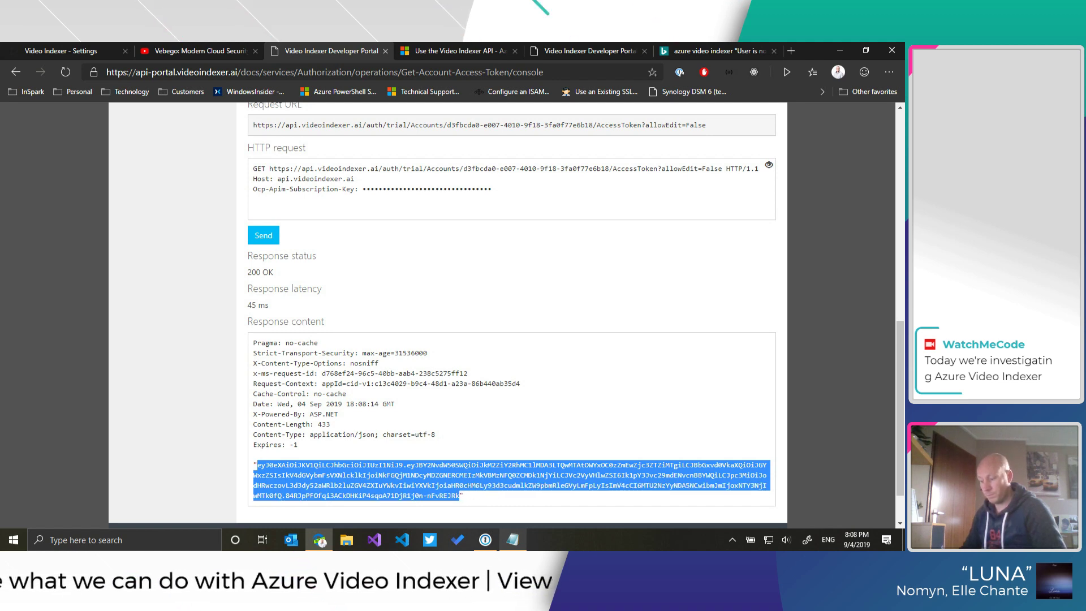
{"action": "left_click", "coordinate": [514, 534]}
Save the new token in Notepad and paste it into the List Videos accessToken field
{"action": "key", "text": "ctrl+v"}
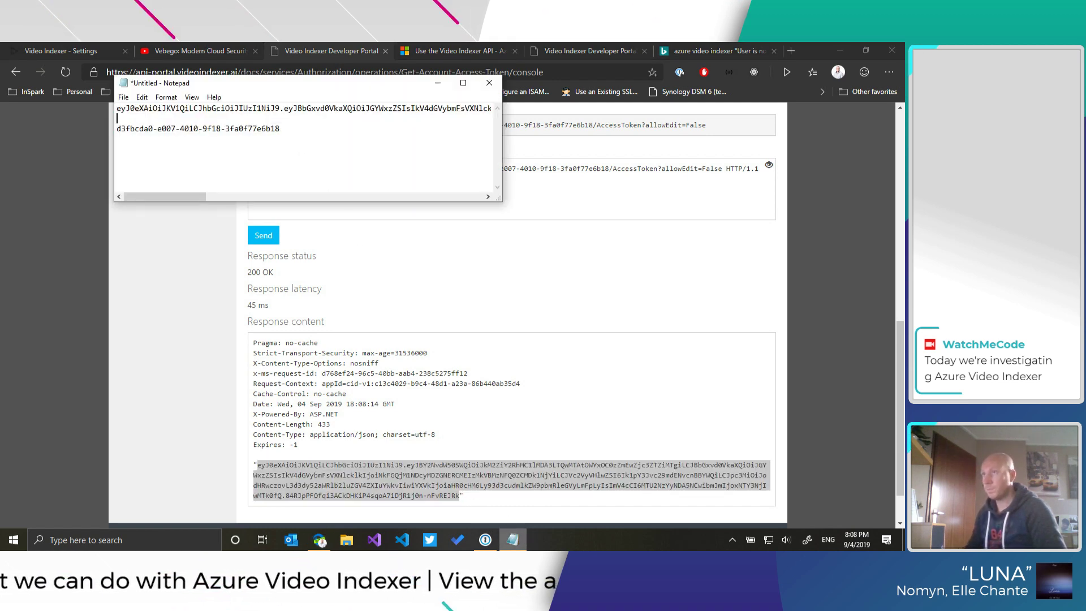
{"action": "left_click", "coordinate": [218, 267]}
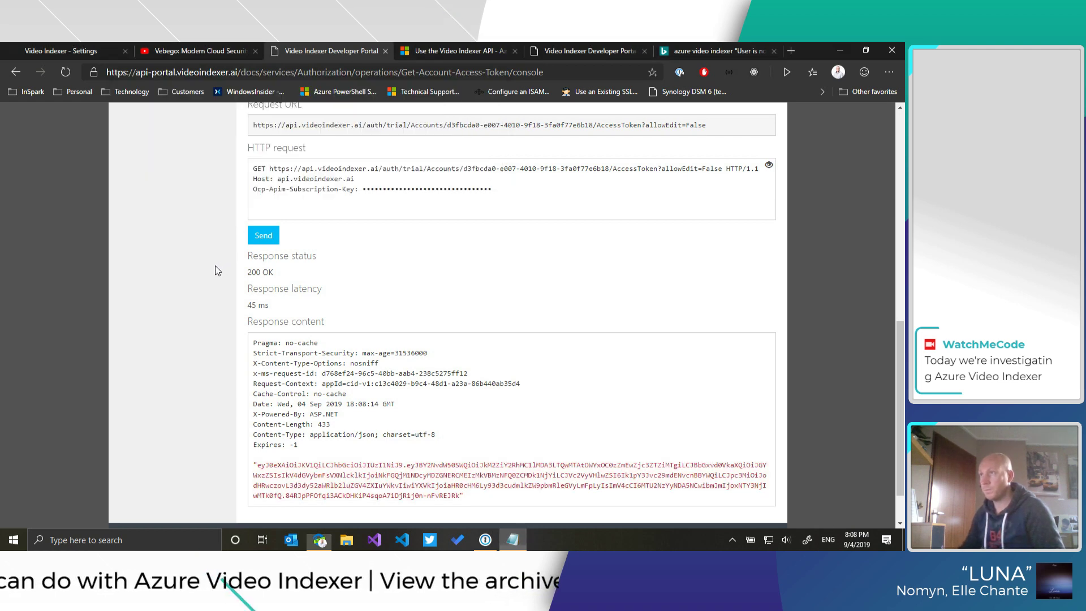
{"action": "left_click", "coordinate": [573, 53]}
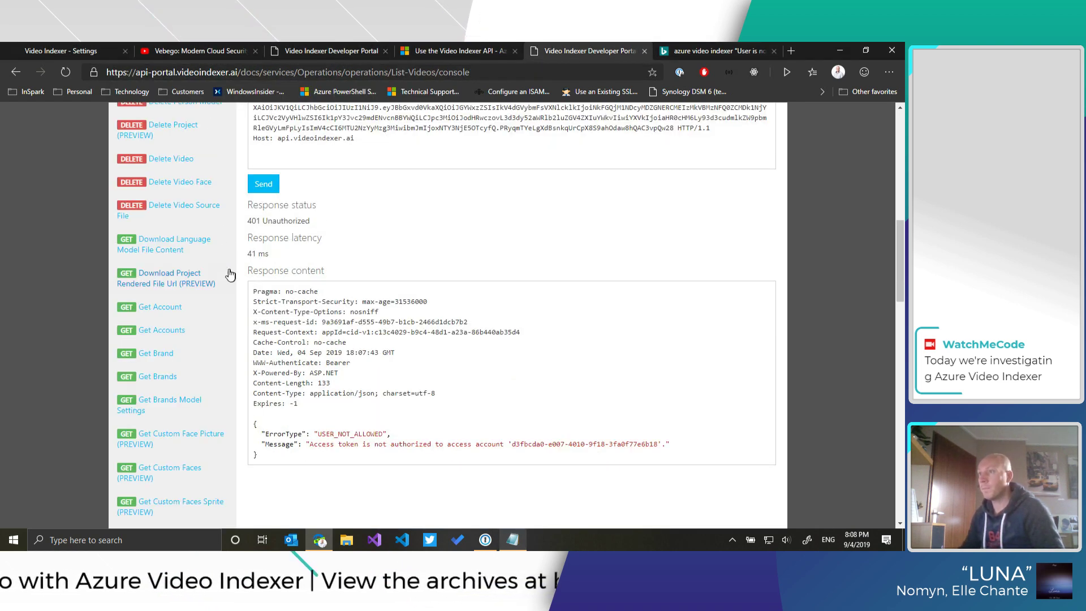
{"action": "scroll", "coordinate": [331, 230], "scroll_direction": "up", "scroll_amount": 5}
{"action": "scroll", "coordinate": [339, 237], "scroll_direction": "up", "scroll_amount": 3}
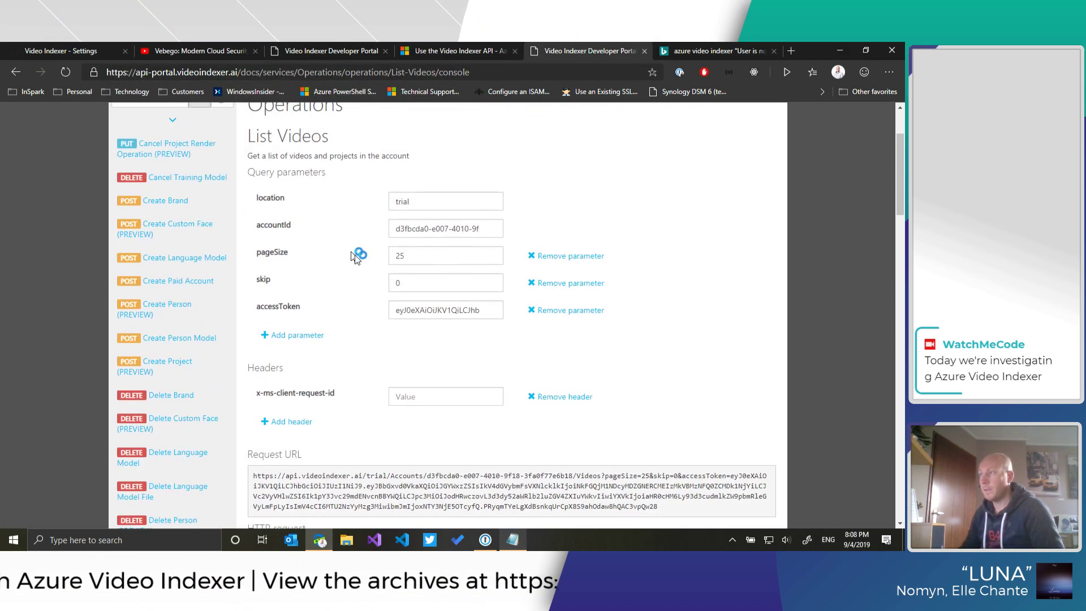
{"action": "double_click", "coordinate": [422, 308]}
{"action": "key", "text": "ctrl+v"}
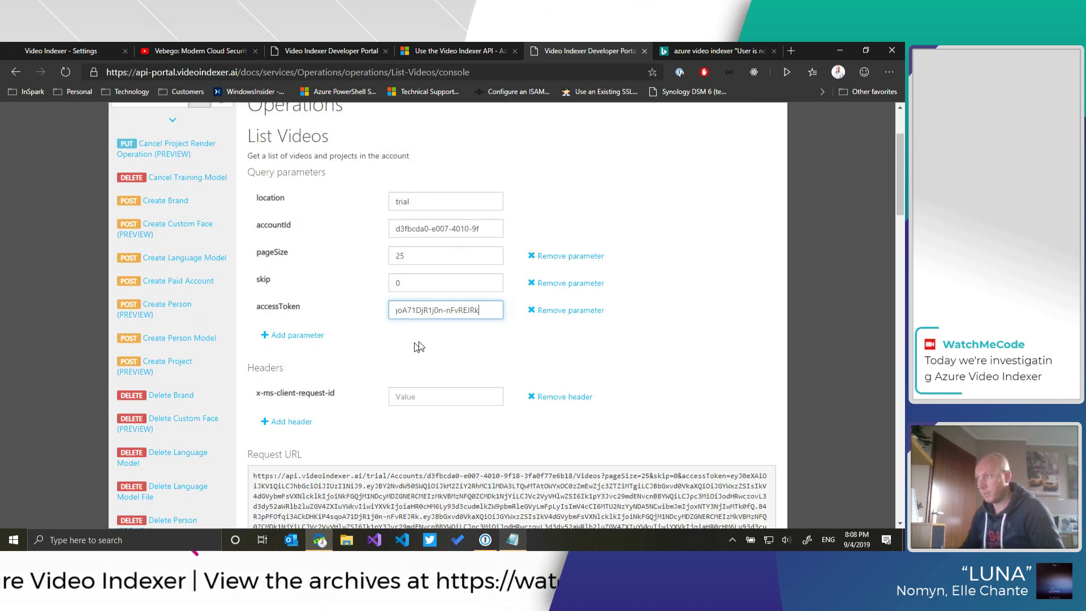
Send List Videos twice (ACCESS_TOKEN_VALIDATION_FAILED) and return to the Get Account Access Token console
{"action": "scroll", "coordinate": [382, 363], "scroll_direction": "down", "scroll_amount": 5}
{"action": "left_click", "coordinate": [263, 415]}
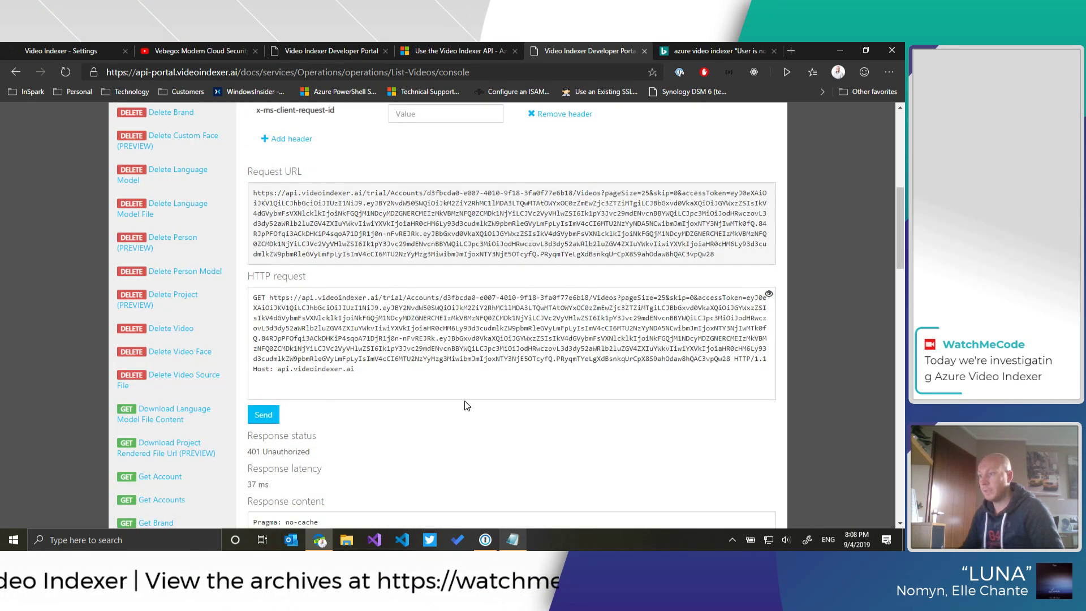
{"action": "left_click", "coordinate": [263, 415]}
{"action": "scroll", "coordinate": [371, 425], "scroll_direction": "down", "scroll_amount": 4}
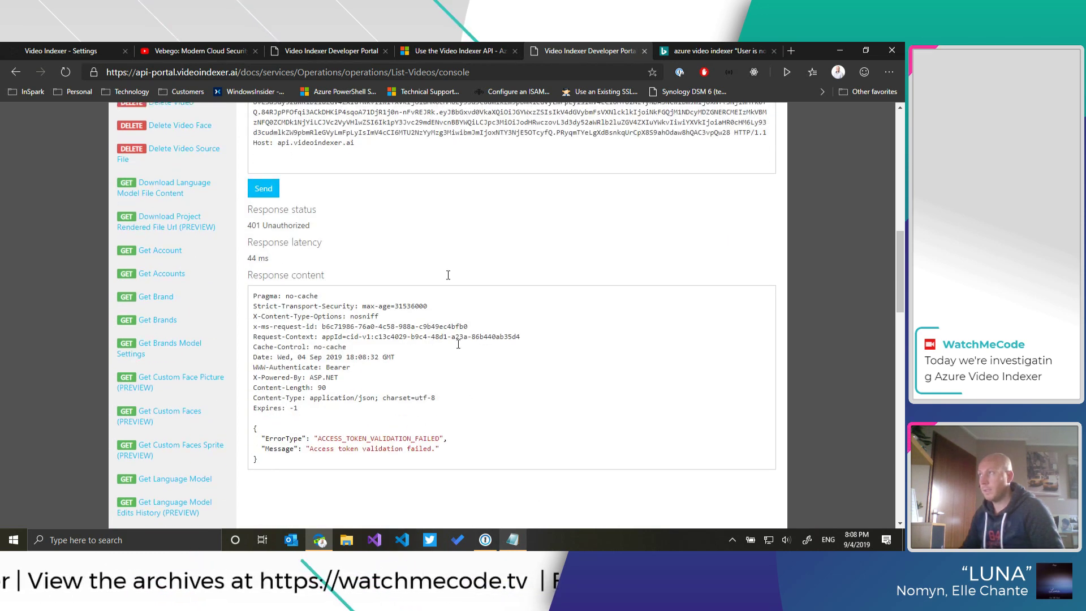
{"action": "left_click", "coordinate": [328, 52]}
{"action": "scroll", "coordinate": [396, 300], "scroll_direction": "up", "scroll_amount": 10}
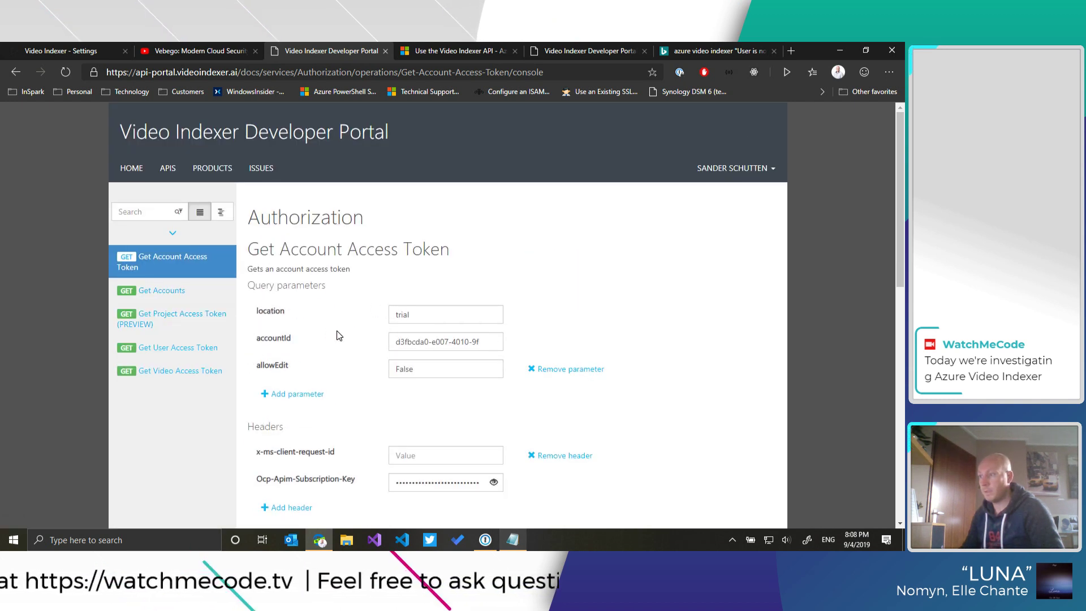
Open the Get Accounts test console, passing through the Get User Access Token page
{"action": "left_click", "coordinate": [175, 347]}
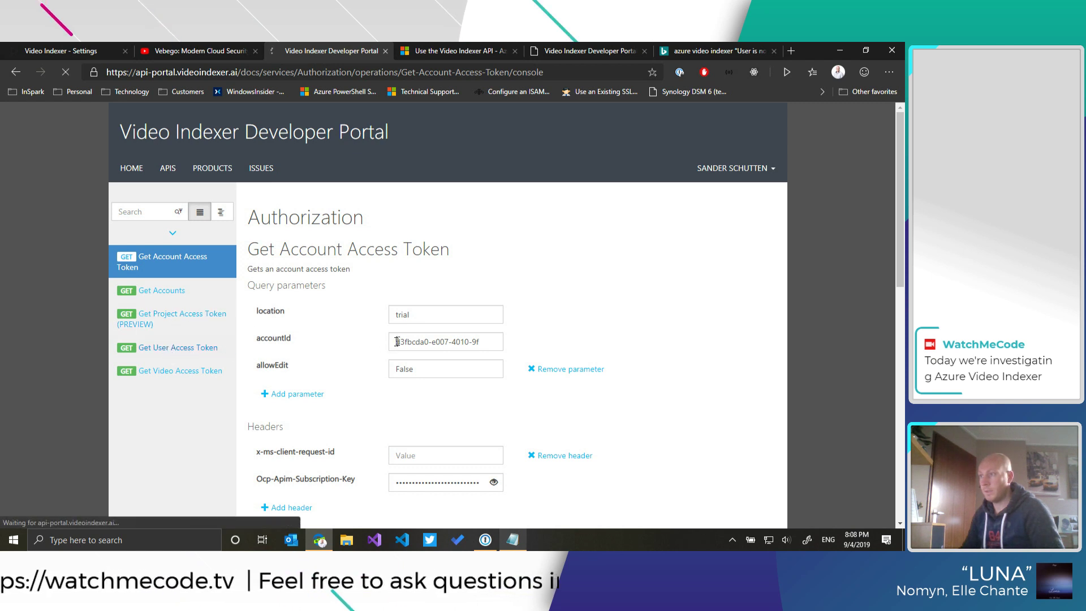
{"action": "scroll", "coordinate": [351, 334], "scroll_direction": "down", "scroll_amount": 1}
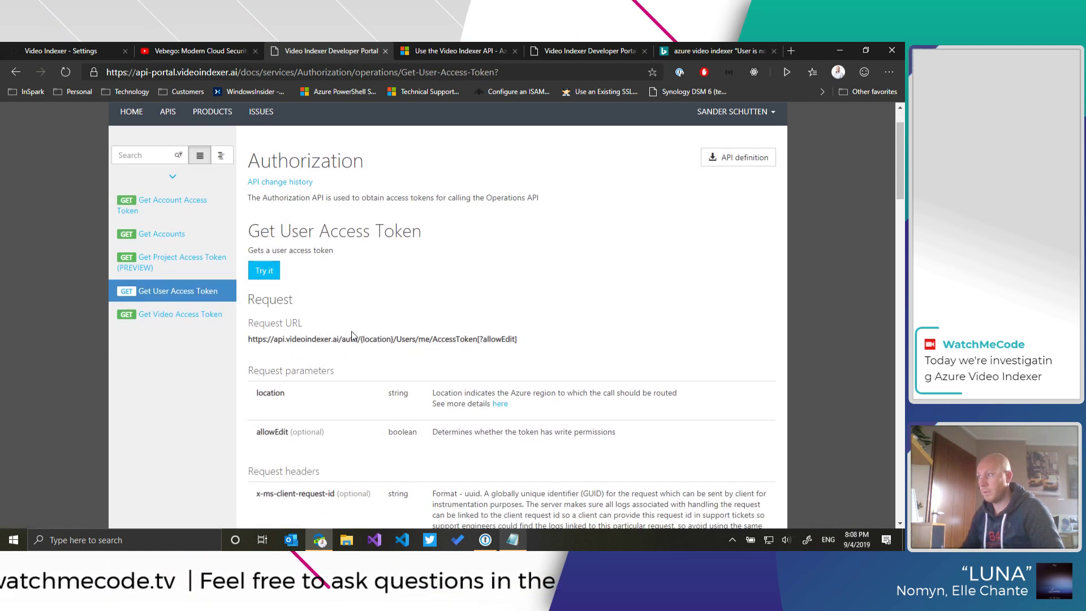
{"action": "left_click", "coordinate": [264, 270]}
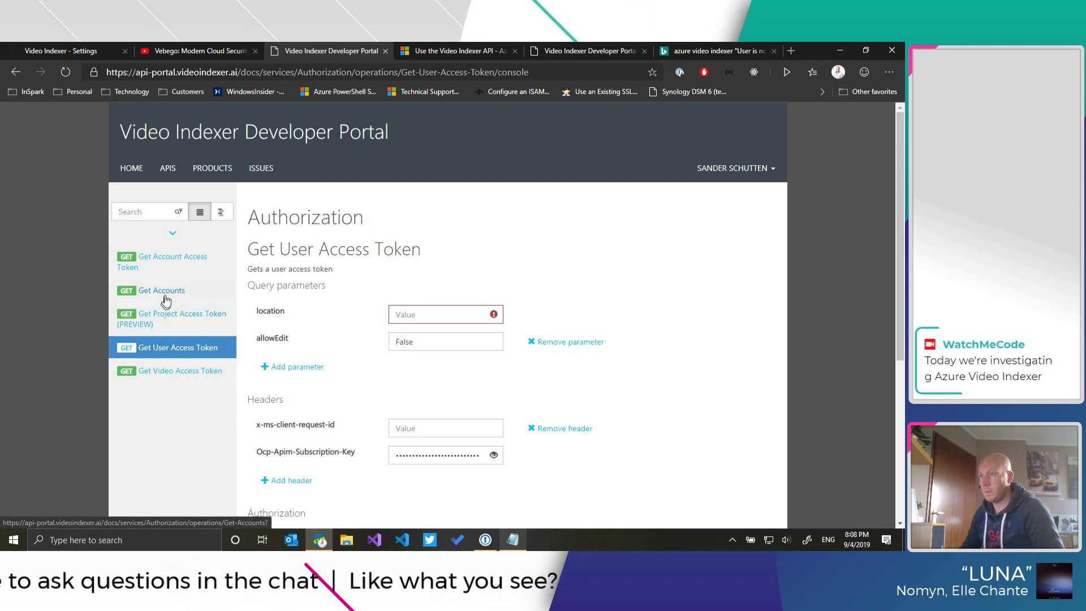
{"action": "left_click", "coordinate": [161, 290]}
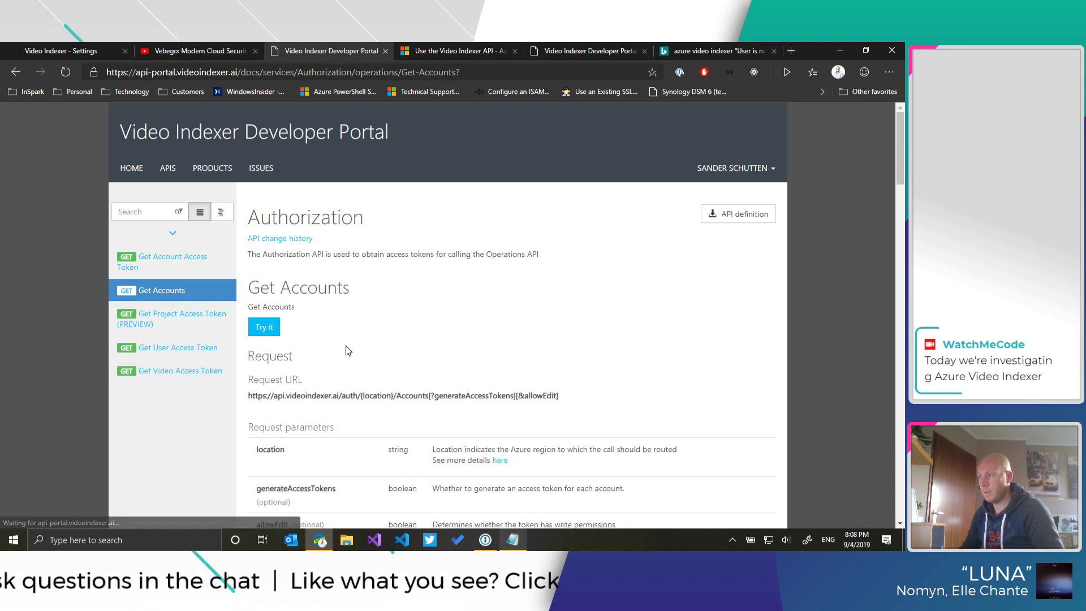
{"action": "scroll", "coordinate": [348, 351], "scroll_direction": "down", "scroll_amount": 3}
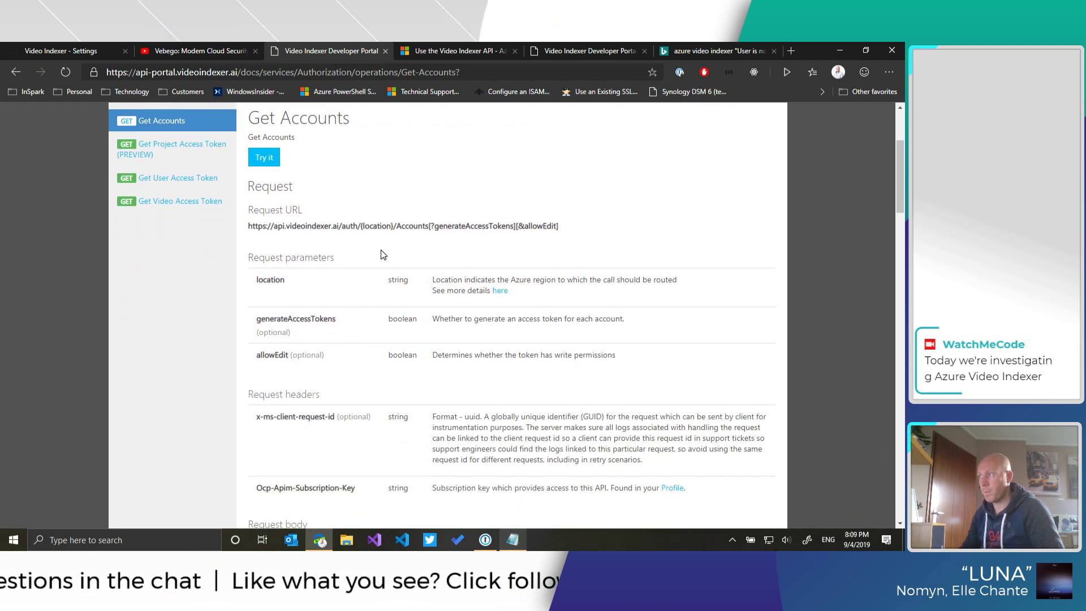
{"action": "left_click", "coordinate": [263, 157]}
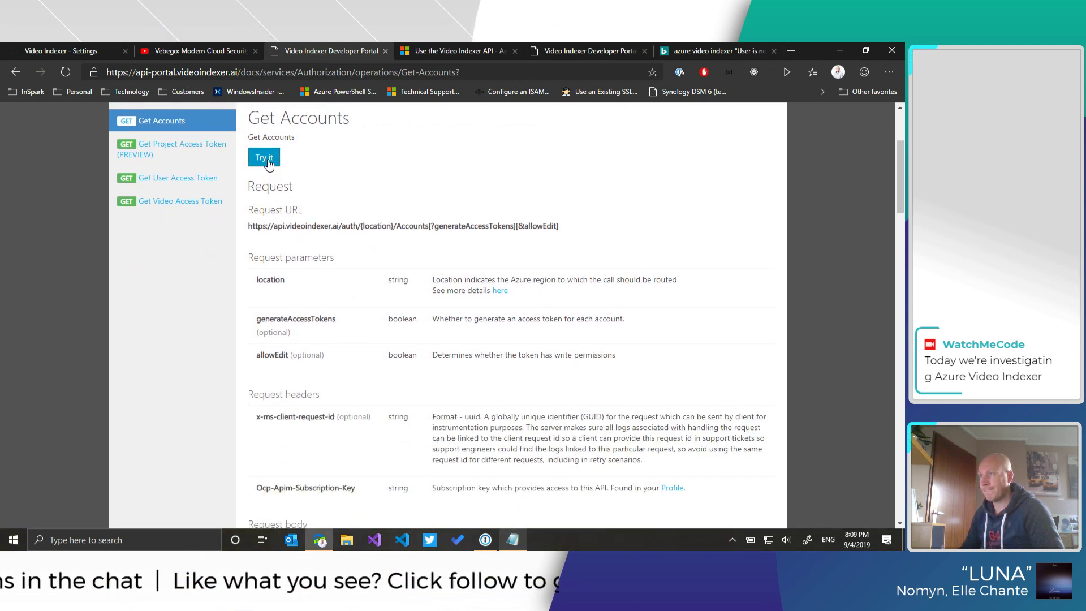
Run Get Accounts with location trial and generateAccessTokens true, and select the returned accessToken
{"action": "left_click", "coordinate": [411, 317]}
{"action": "left_click", "coordinate": [408, 333]}
{"action": "left_click", "coordinate": [418, 343]}
{"action": "key", "text": "Down"}
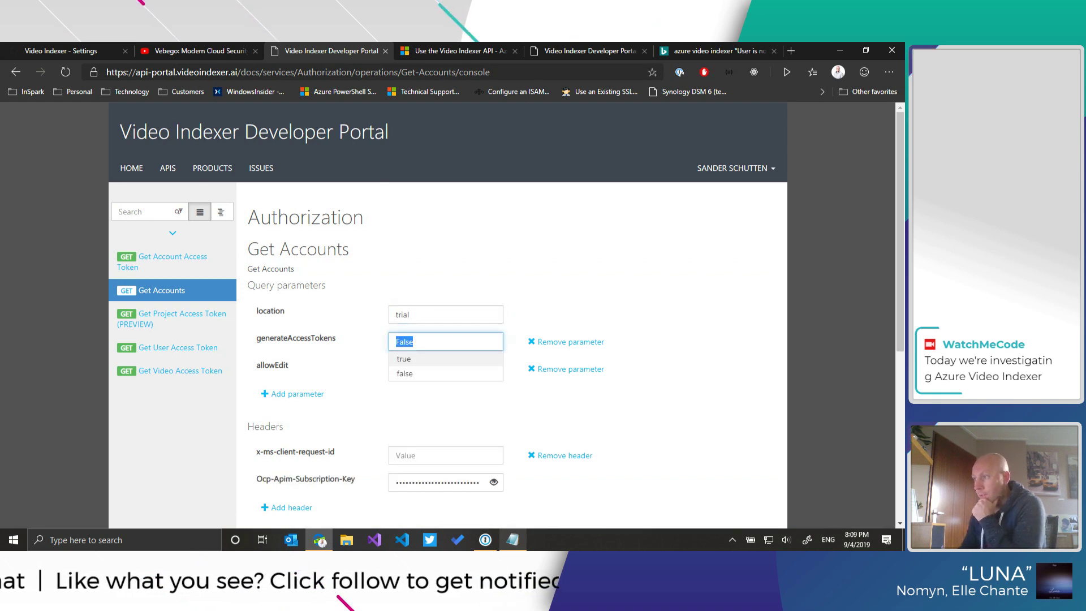
{"action": "key", "text": "Return"}
{"action": "scroll", "coordinate": [373, 353], "scroll_direction": "down", "scroll_amount": 1}
{"action": "scroll", "coordinate": [373, 353], "scroll_direction": "down", "scroll_amount": 2}
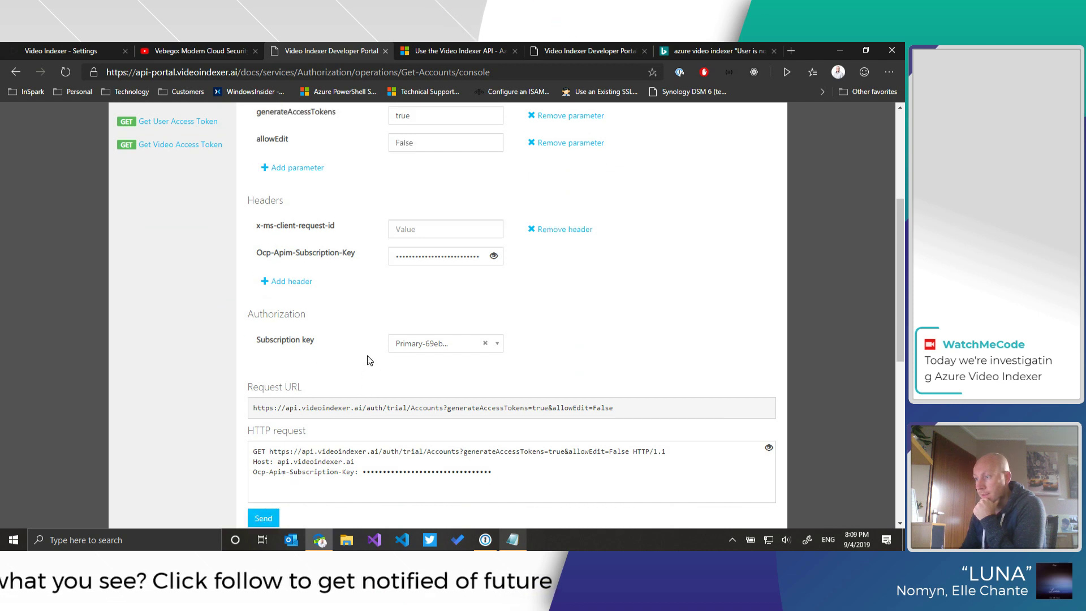
{"action": "scroll", "coordinate": [369, 358], "scroll_direction": "down", "scroll_amount": 5}
{"action": "scroll", "coordinate": [378, 360], "scroll_direction": "down", "scroll_amount": 1}
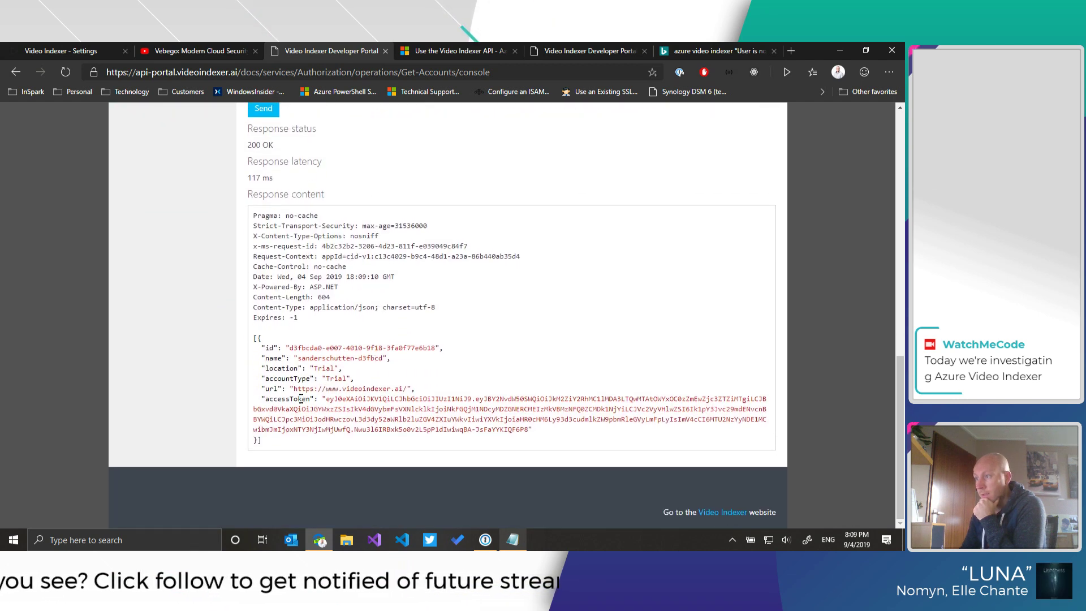
{"action": "left_click_drag", "start_coordinate": [326, 399], "coordinate": [528, 430]}
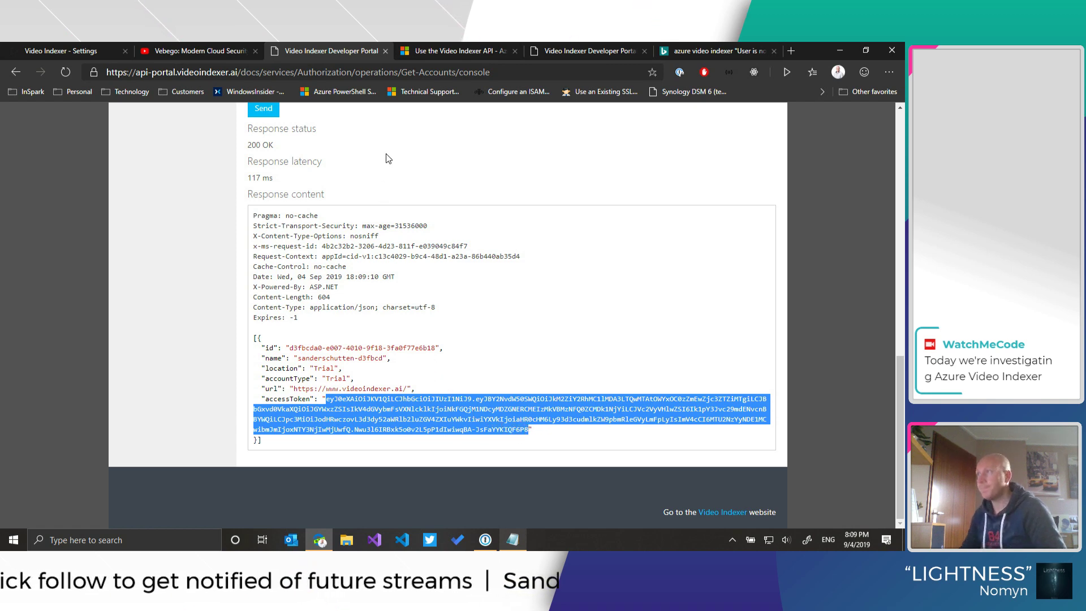
Review the List Videos request parameters, marking 'Account' in the accessToken description
{"action": "left_click", "coordinate": [575, 53]}
{"action": "scroll", "coordinate": [399, 226], "scroll_direction": "up", "scroll_amount": 8}
{"action": "scroll", "coordinate": [400, 226], "scroll_direction": "up", "scroll_amount": 3}
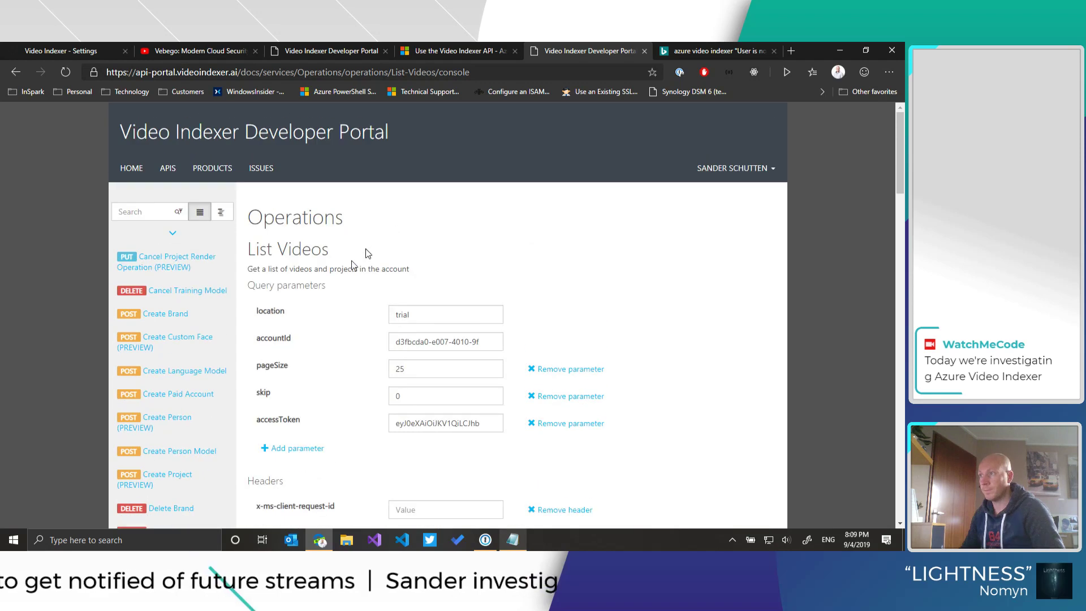
{"action": "scroll", "coordinate": [273, 316], "scroll_direction": "down", "scroll_amount": 15}
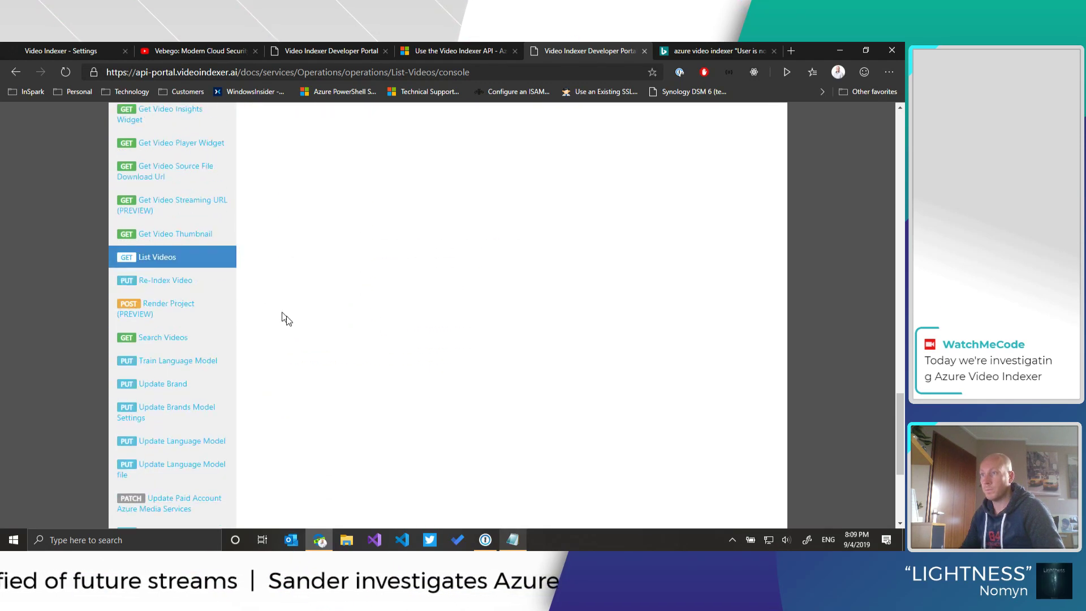
{"action": "left_click", "coordinate": [173, 259]}
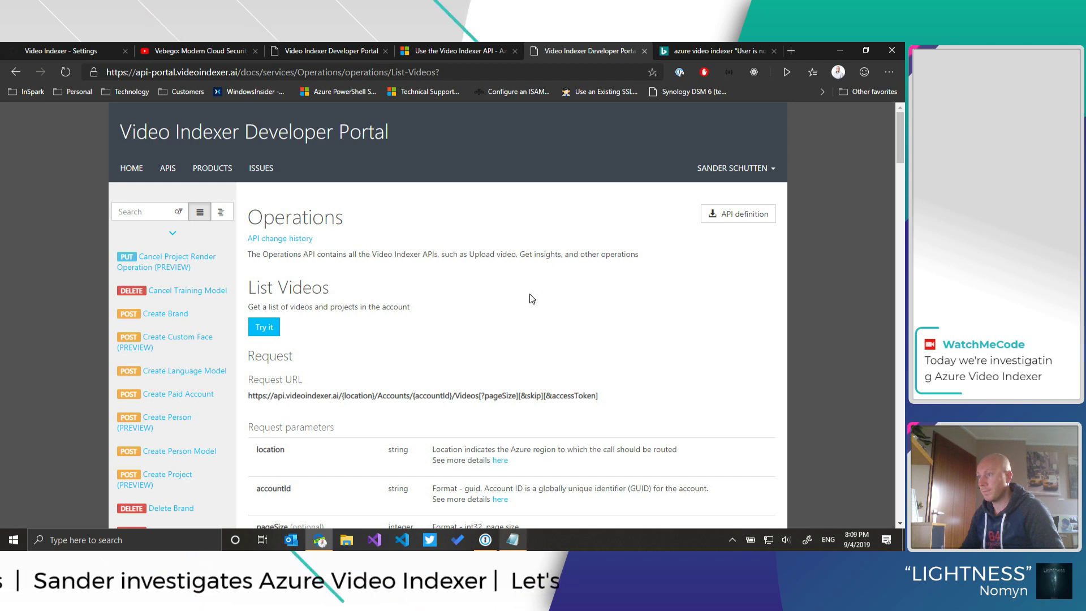
{"action": "scroll", "coordinate": [532, 299], "scroll_direction": "down", "scroll_amount": 1}
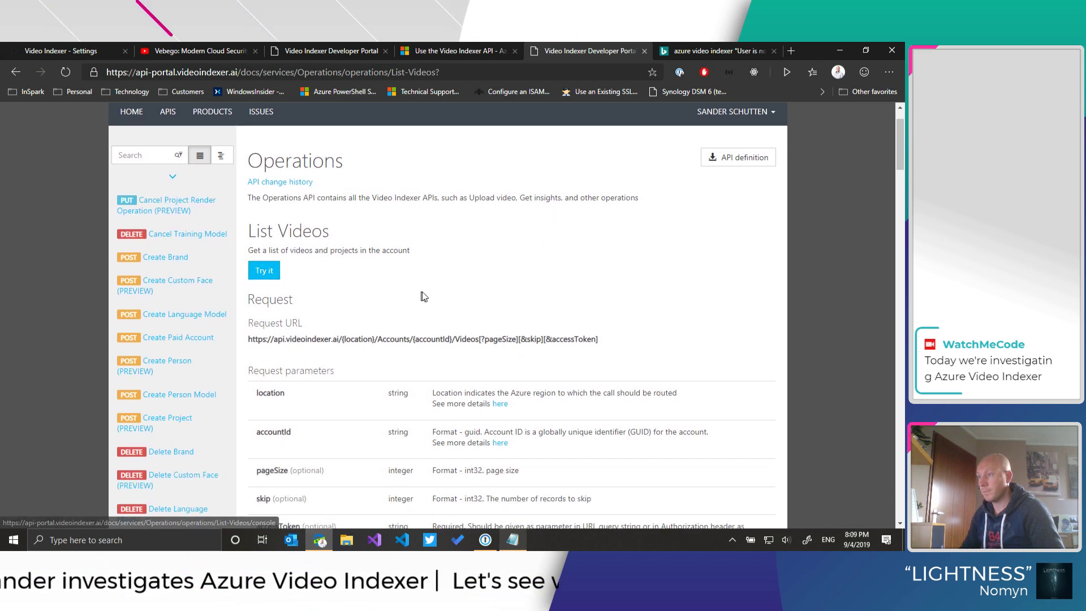
{"action": "scroll", "coordinate": [423, 297], "scroll_direction": "down", "scroll_amount": 2}
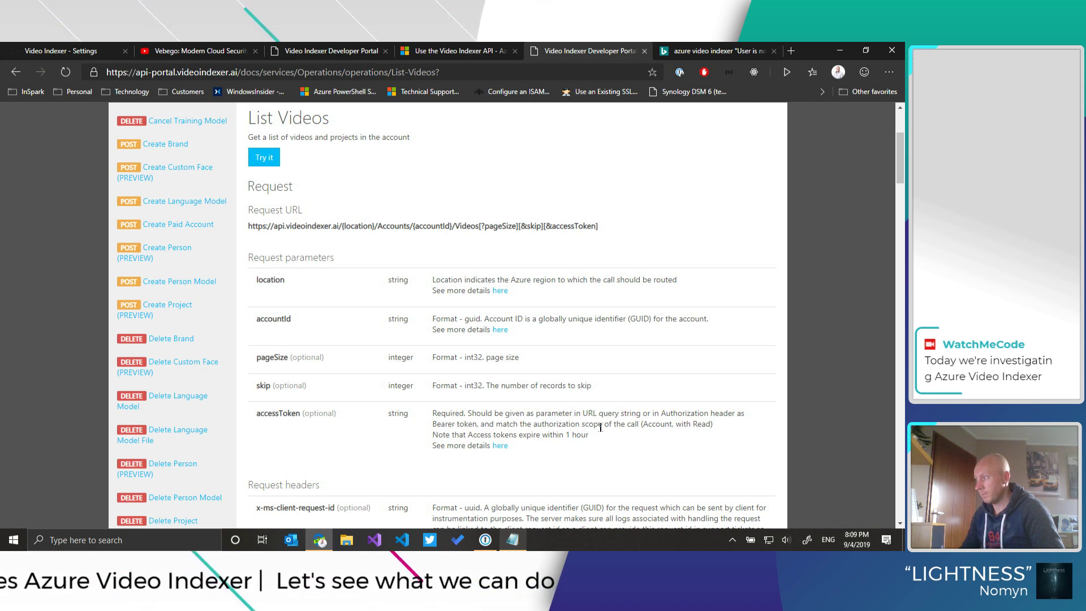
{"action": "double_click", "coordinate": [645, 424]}
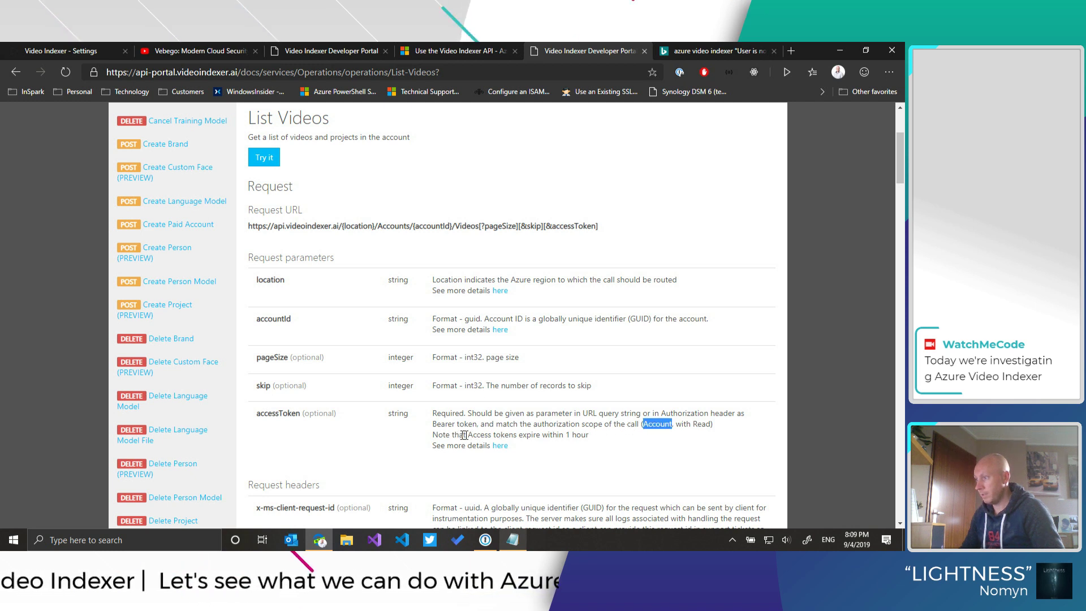
In the List Videos console, set location to trial and paste the access token
{"action": "left_click", "coordinate": [258, 160]}
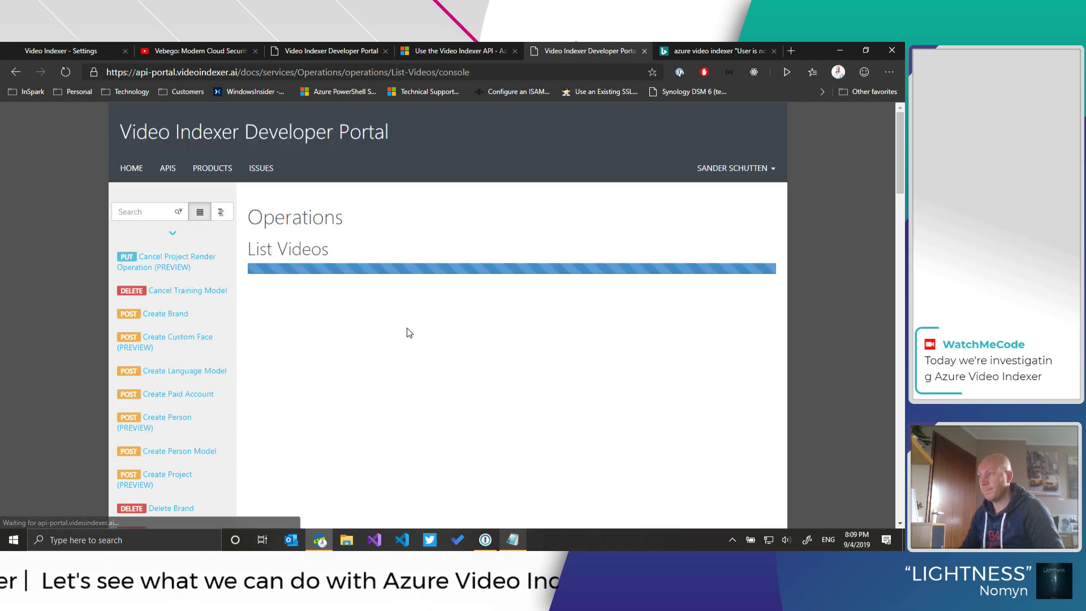
{"action": "left_click", "coordinate": [420, 319]}
{"action": "left_click", "coordinate": [410, 338]}
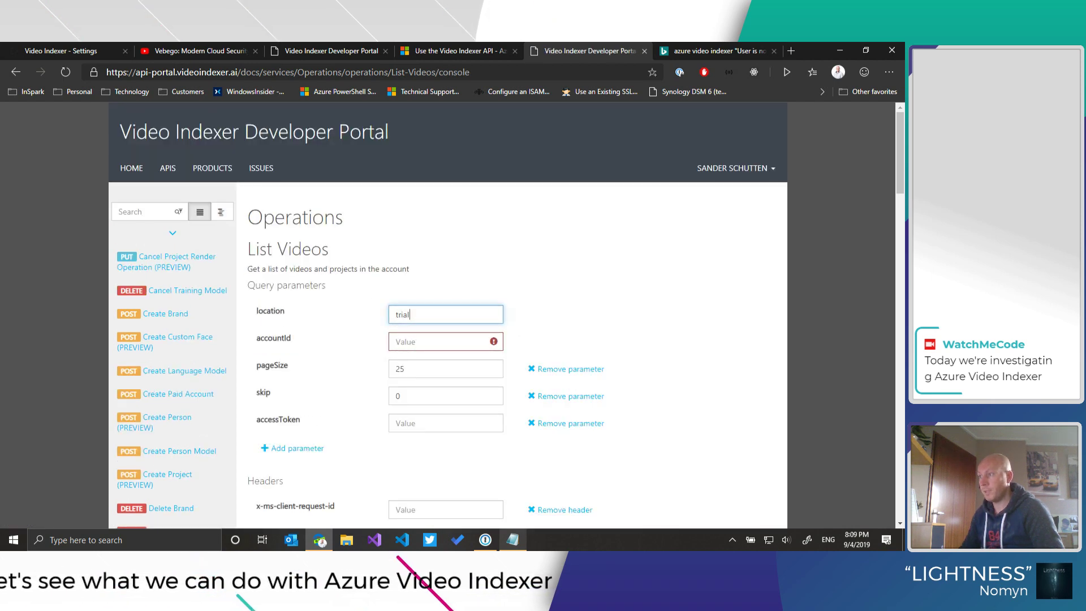
{"action": "scroll", "coordinate": [403, 417], "scroll_direction": "down", "scroll_amount": 2}
{"action": "left_click", "coordinate": [424, 312]}
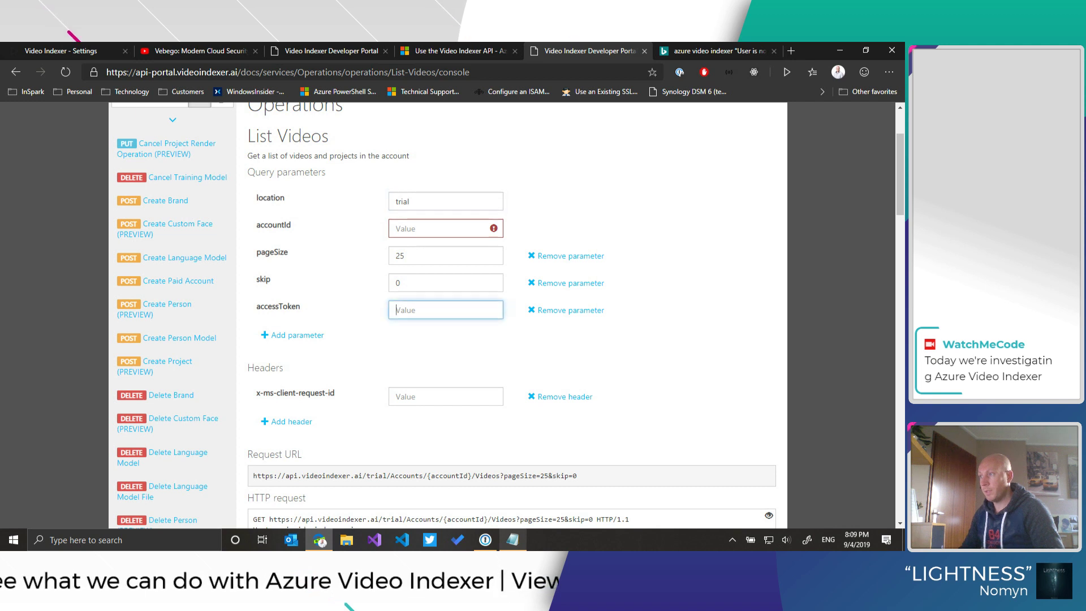
{"action": "key", "text": "ctrl+v"}
Paste the account ID from Notepad into accountId, send, and review the 200 OK video list
{"action": "key", "text": "alt+Tab"}
{"action": "key", "text": "Down"}
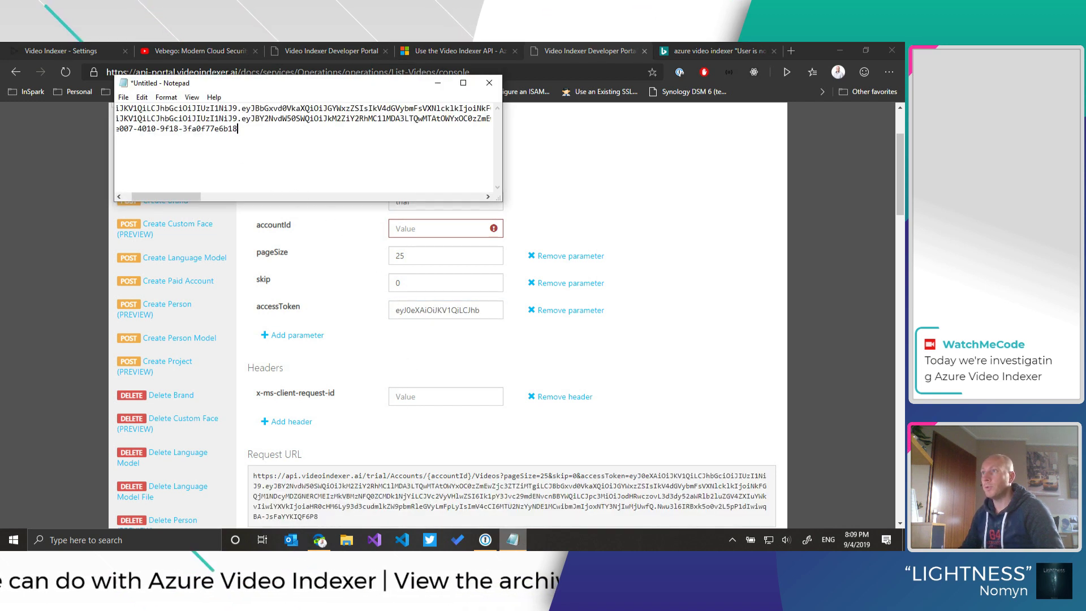
{"action": "key", "text": "ctrl+shift+Left"}
{"action": "key", "text": "ctrl+shift+Left"}
{"action": "key", "text": "ctrl+shift+Left"}
{"action": "key", "text": "ctrl+shift+Left"}
{"action": "key", "text": "ctrl+shift+Left"}
{"action": "key", "text": "ctrl+c"}
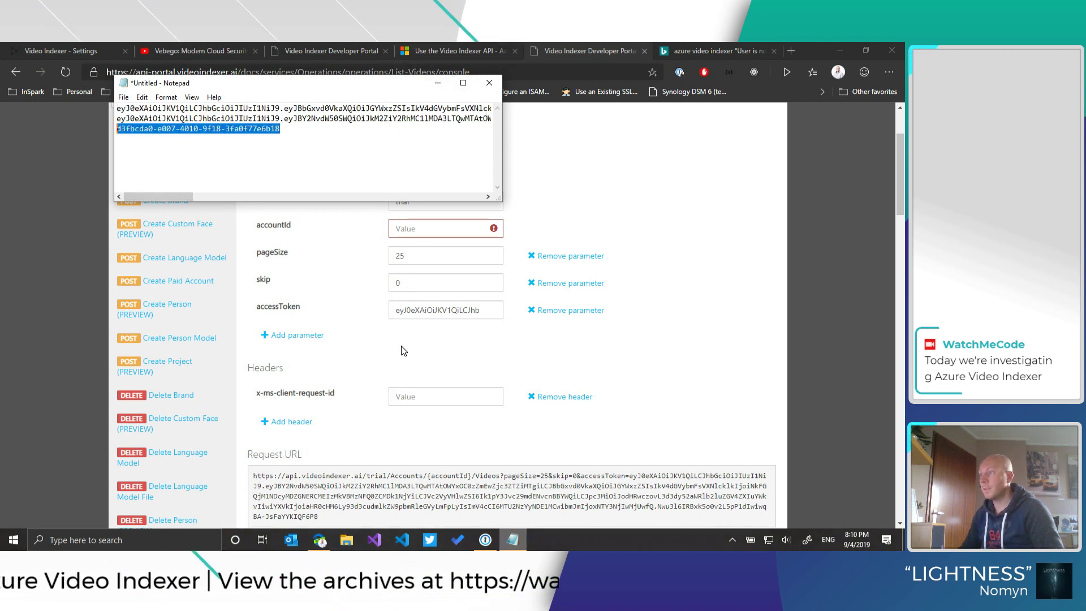
{"action": "left_click", "coordinate": [410, 224]}
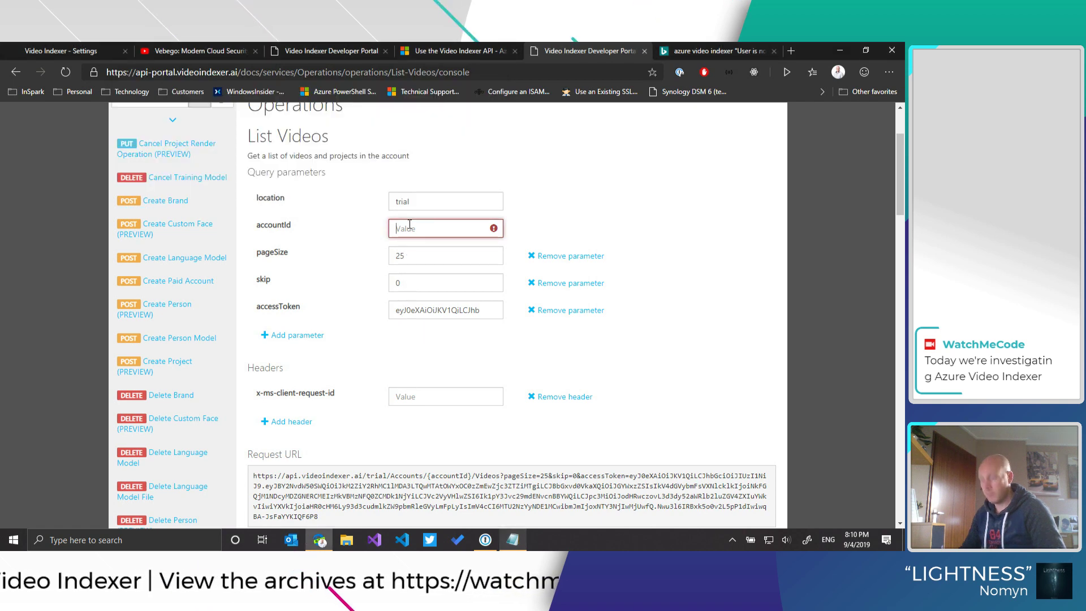
{"action": "key", "text": "ctrl+v"}
{"action": "scroll", "coordinate": [418, 369], "scroll_direction": "down", "scroll_amount": 5}
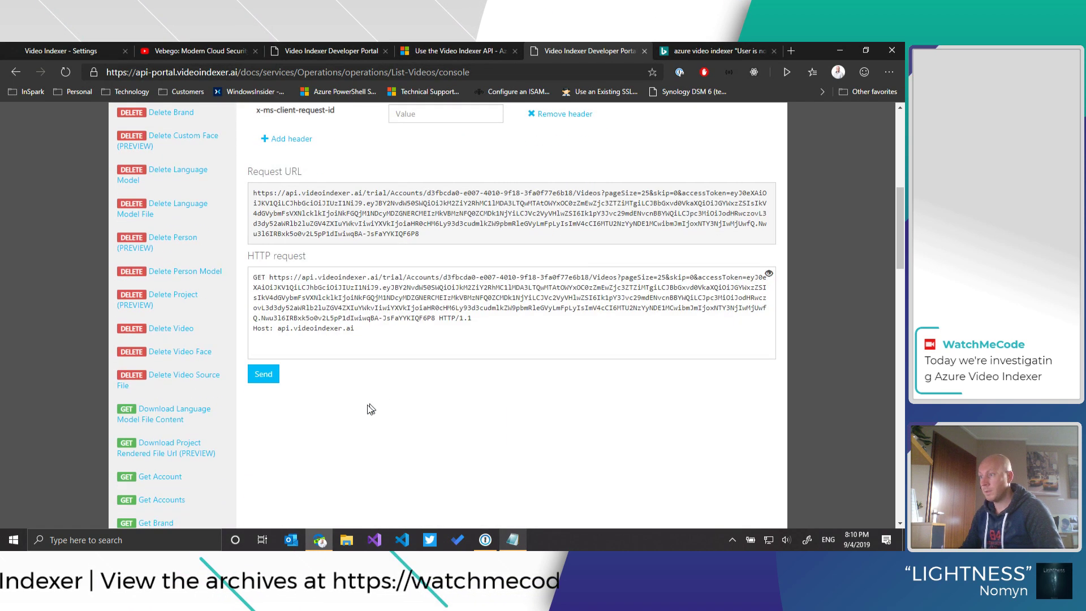
{"action": "left_click", "coordinate": [264, 376]}
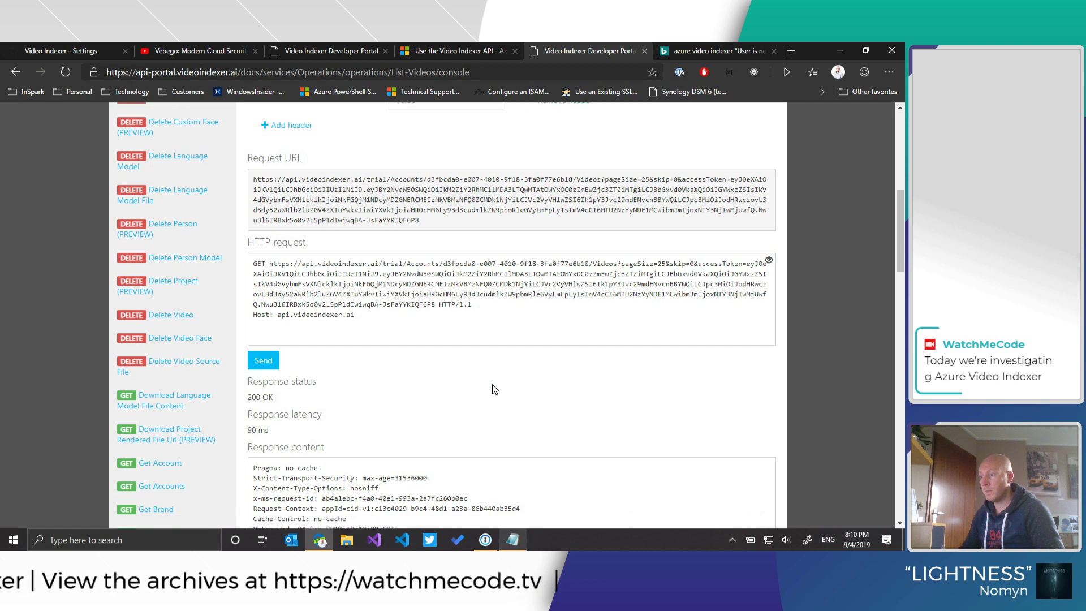
{"action": "scroll", "coordinate": [493, 389], "scroll_direction": "down", "scroll_amount": 5}
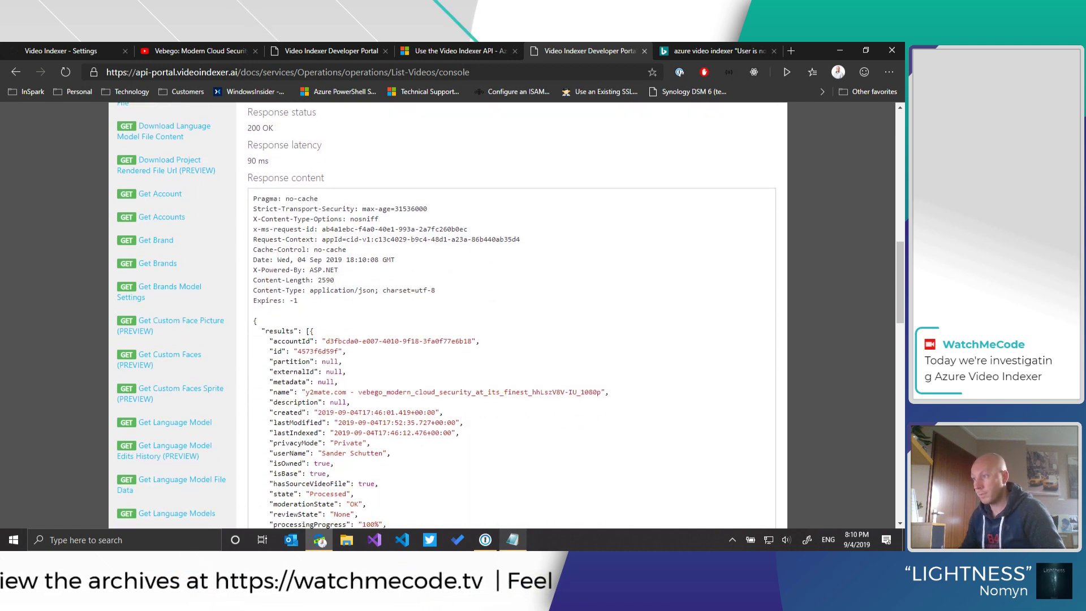
{"action": "scroll", "coordinate": [524, 395], "scroll_direction": "down", "scroll_amount": 5}
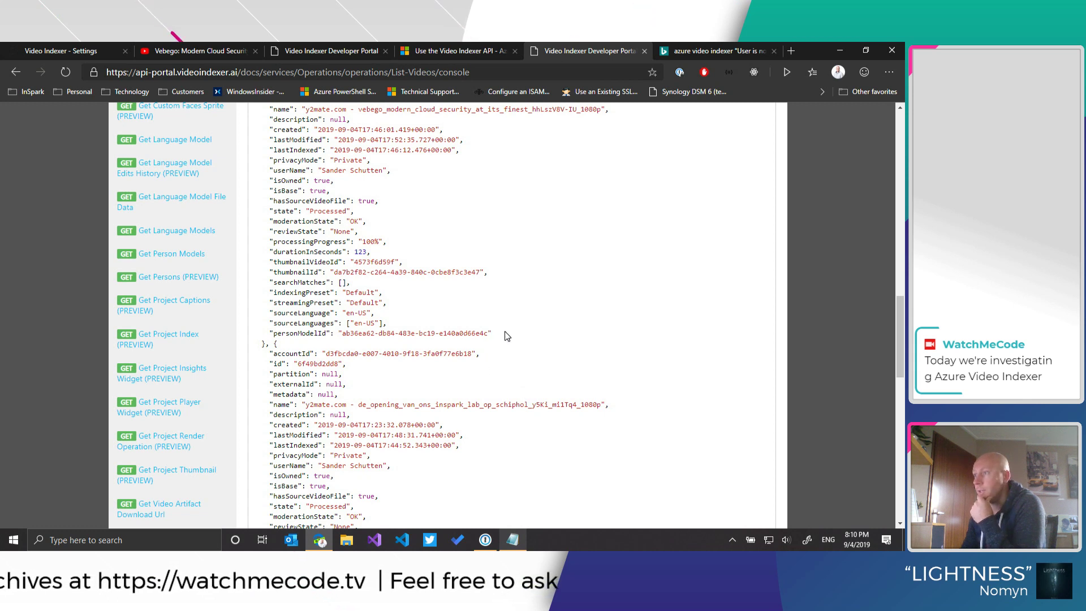
{"action": "scroll", "coordinate": [506, 336], "scroll_direction": "up", "scroll_amount": 2}
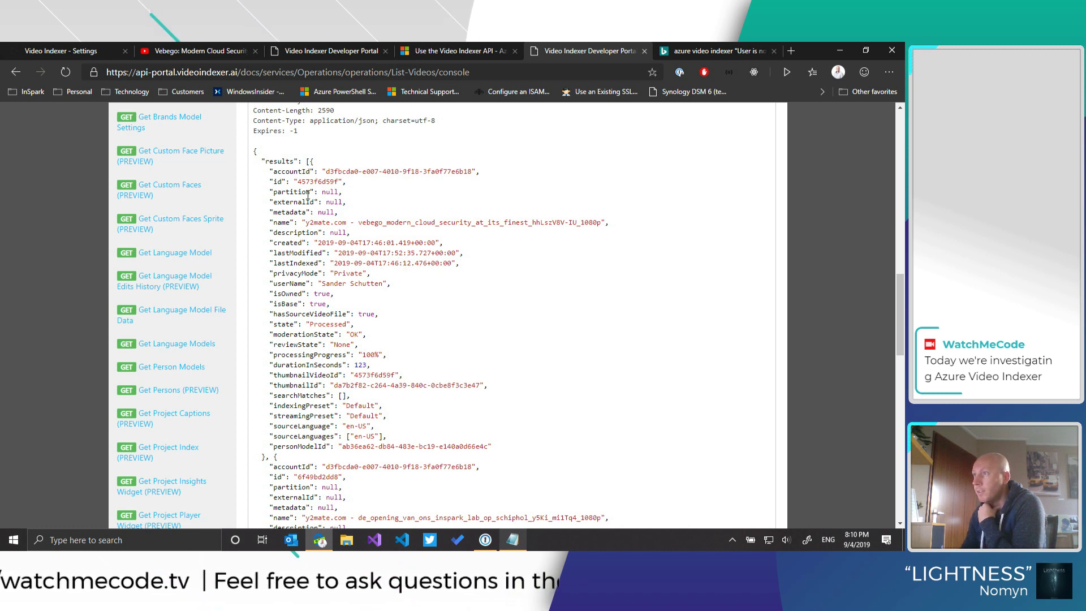
Duplicate the portal tab and select all the JSON response text in the original
{"action": "right_click", "coordinate": [572, 52]}
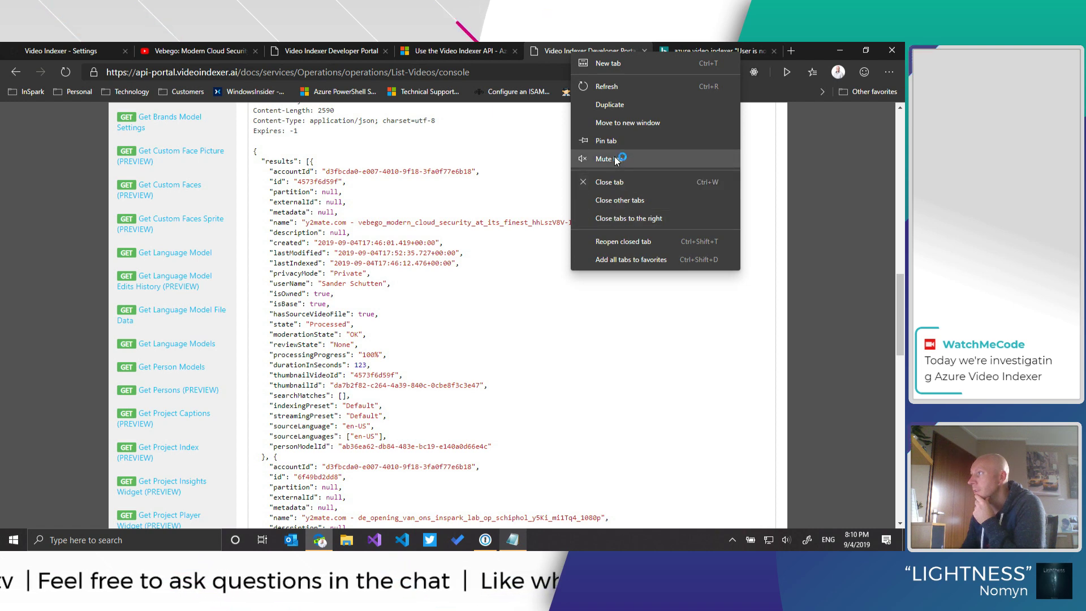
{"action": "left_click", "coordinate": [610, 105]}
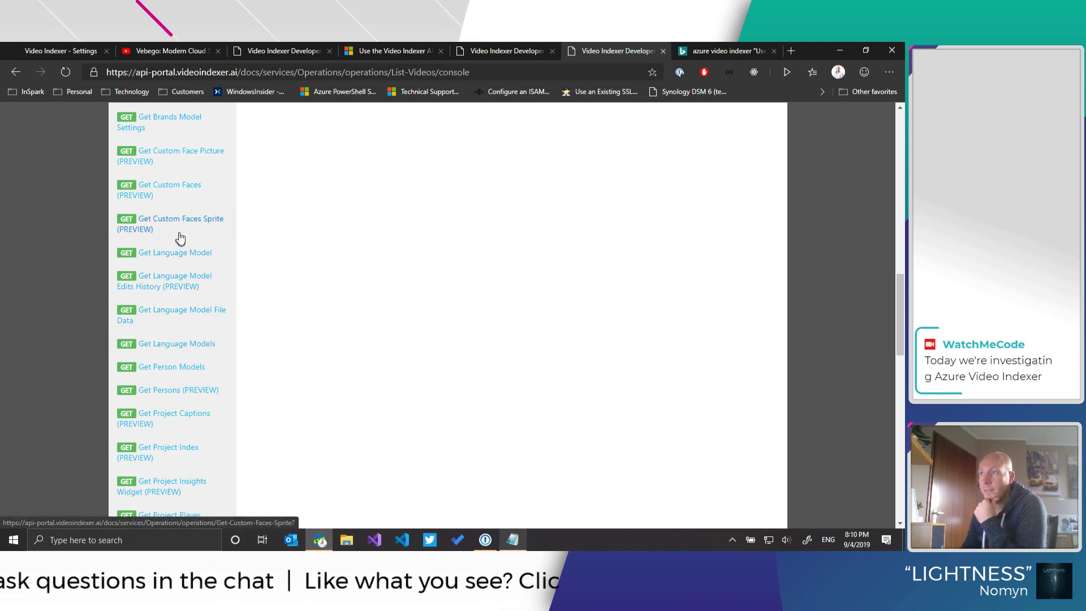
{"action": "left_click", "coordinate": [507, 51]}
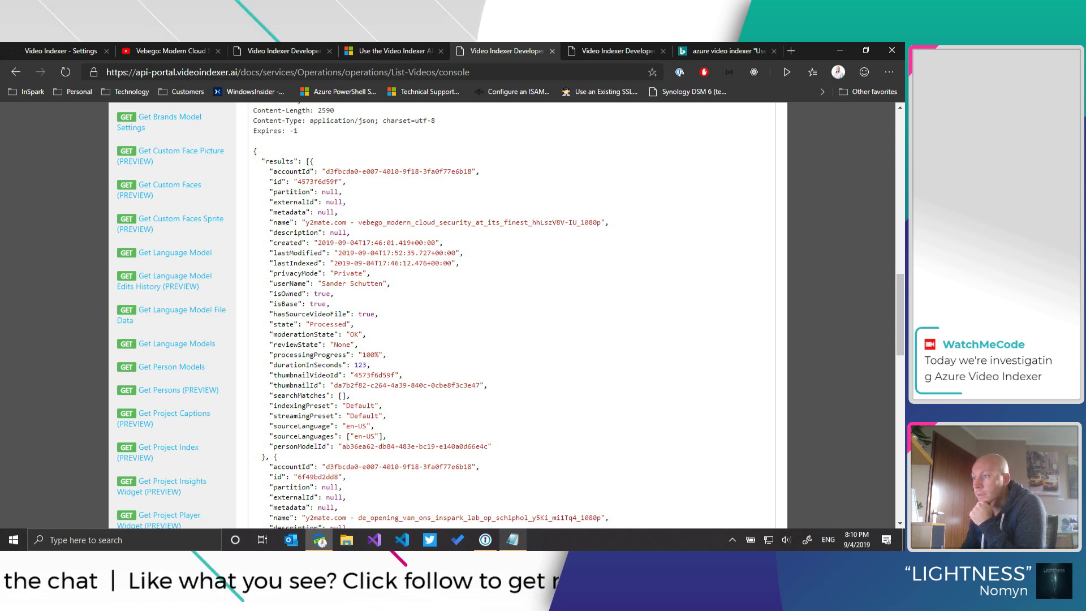
{"action": "key", "text": "ctrl+a"}
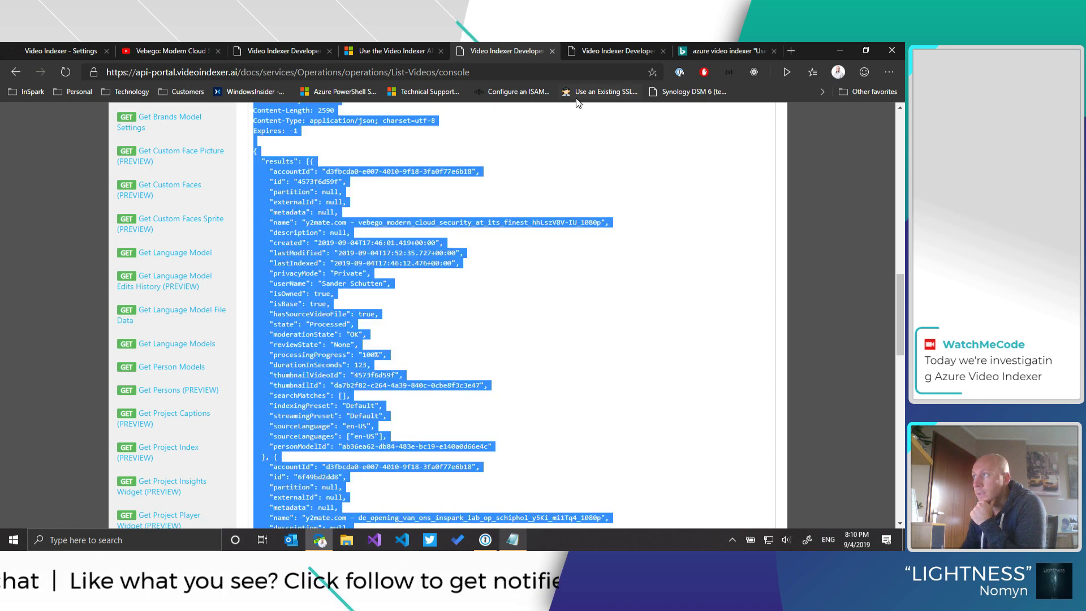
In the duplicated tab, show the Get Project Captions documentation
{"action": "left_click", "coordinate": [590, 53]}
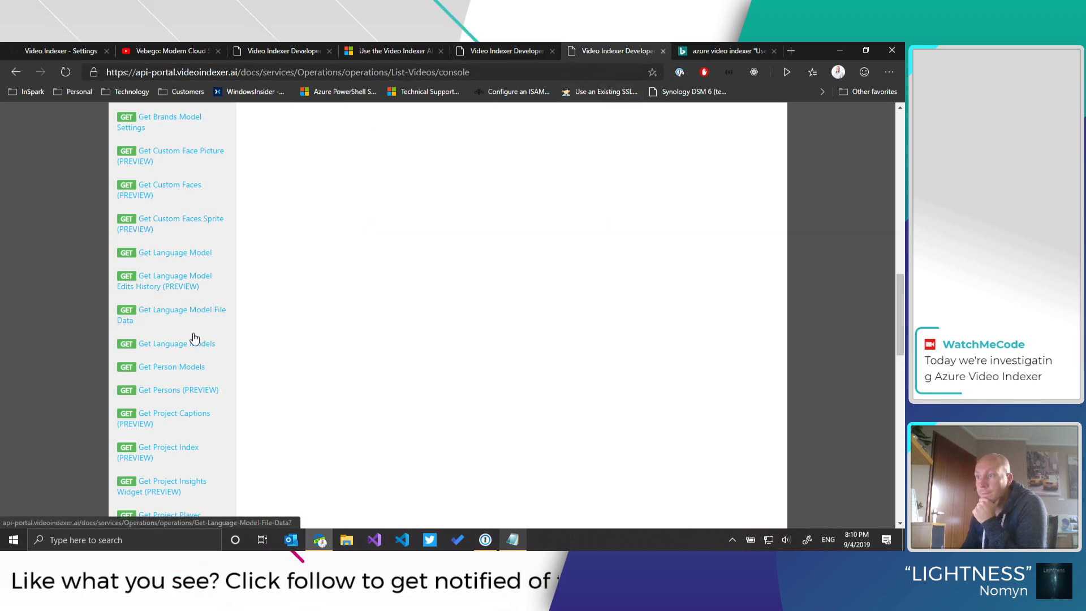
{"action": "scroll", "coordinate": [188, 376], "scroll_direction": "down", "scroll_amount": 1}
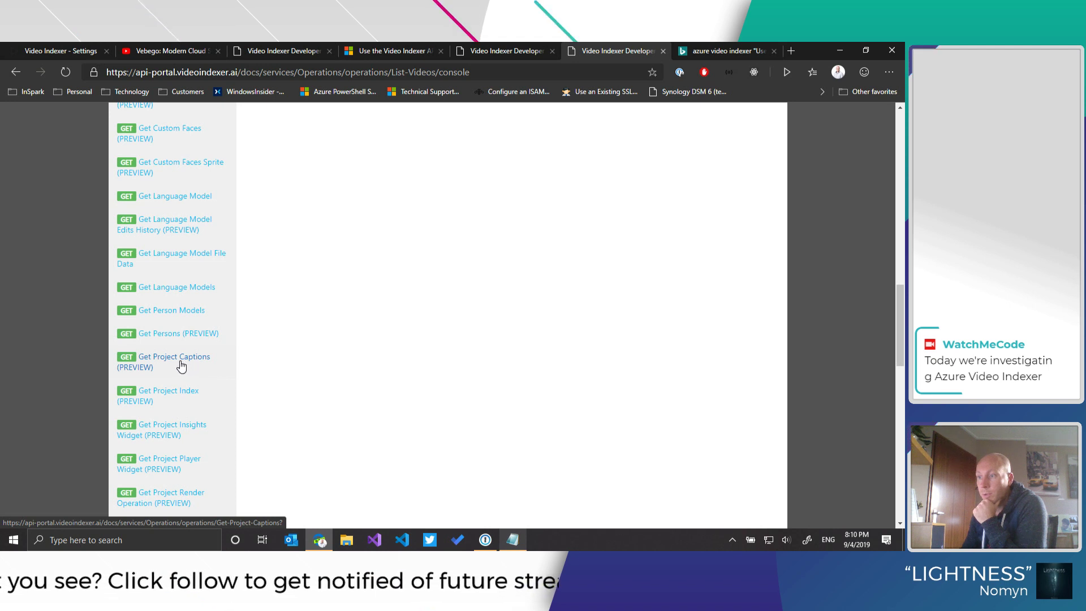
{"action": "left_click", "coordinate": [180, 365]}
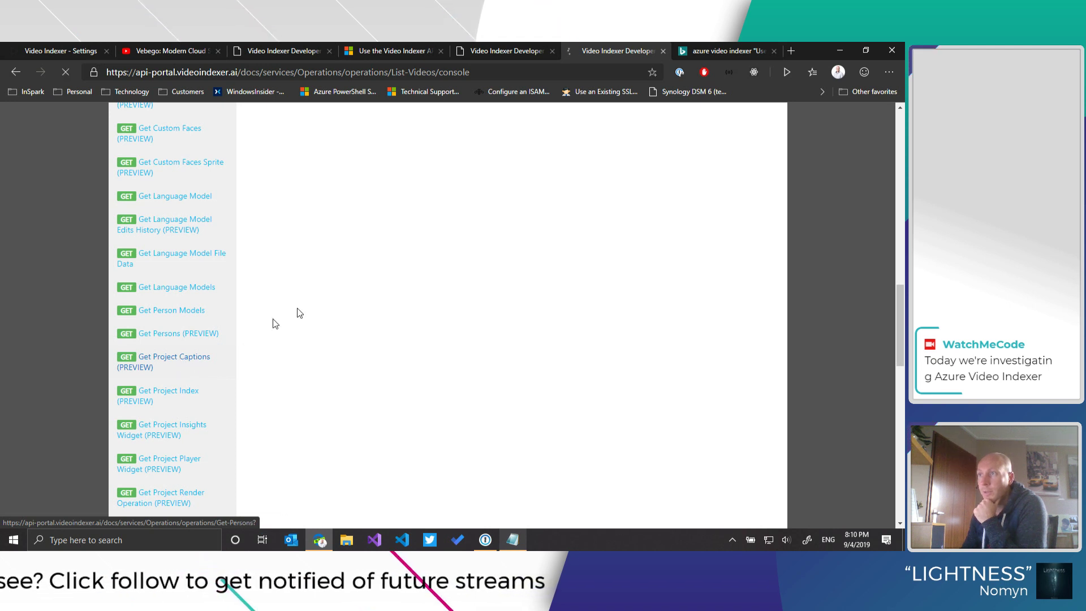
{"action": "left_click", "coordinate": [259, 337]}
{"action": "scroll", "coordinate": [410, 289], "scroll_direction": "down", "scroll_amount": 1}
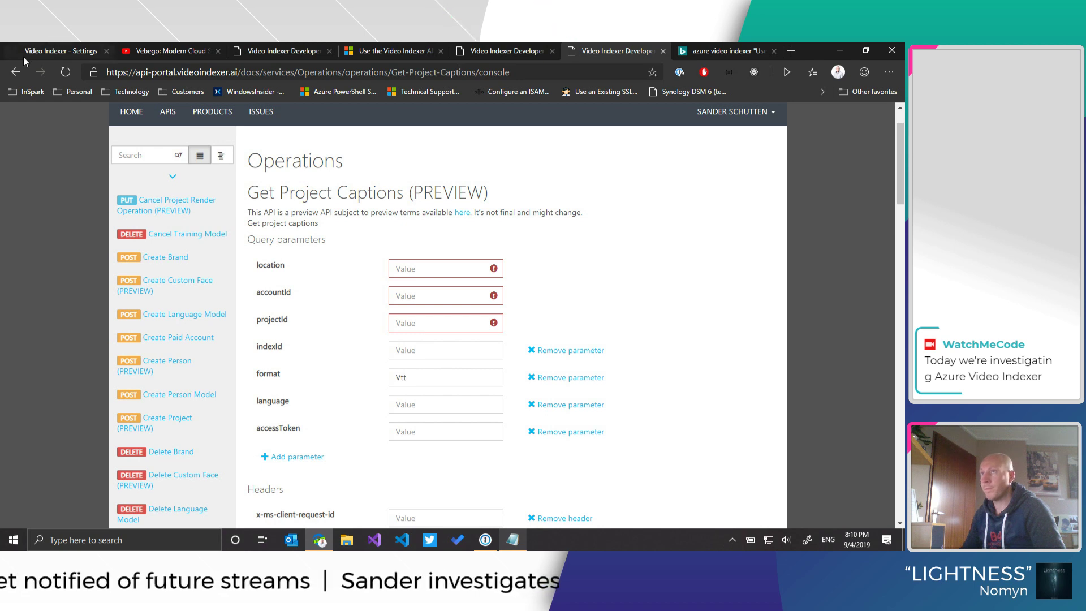
{"action": "left_click", "coordinate": [17, 74]}
{"action": "scroll", "coordinate": [342, 338], "scroll_direction": "down", "scroll_amount": 4}
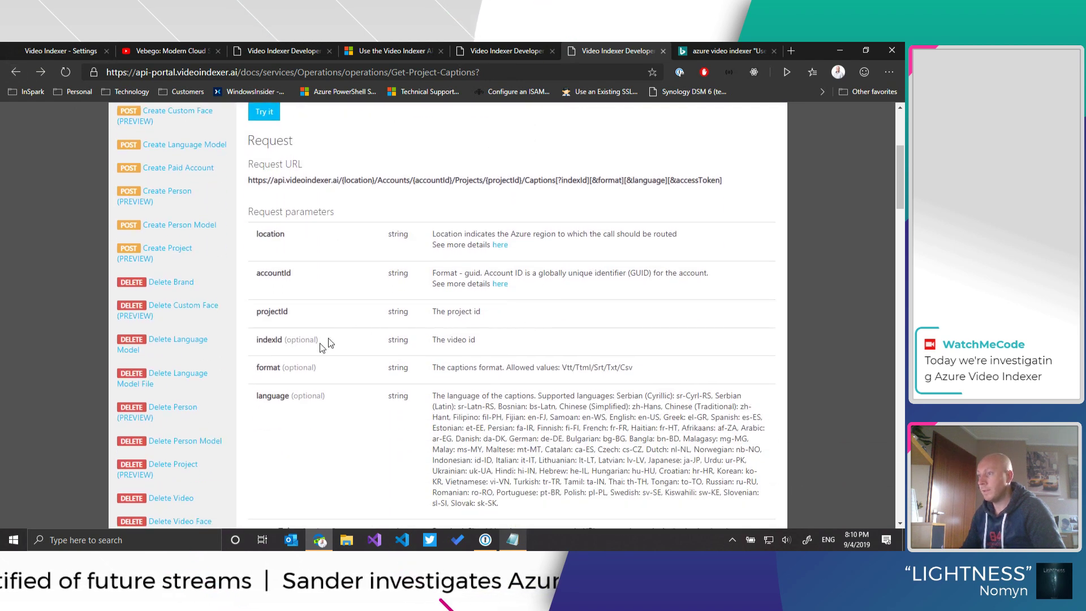
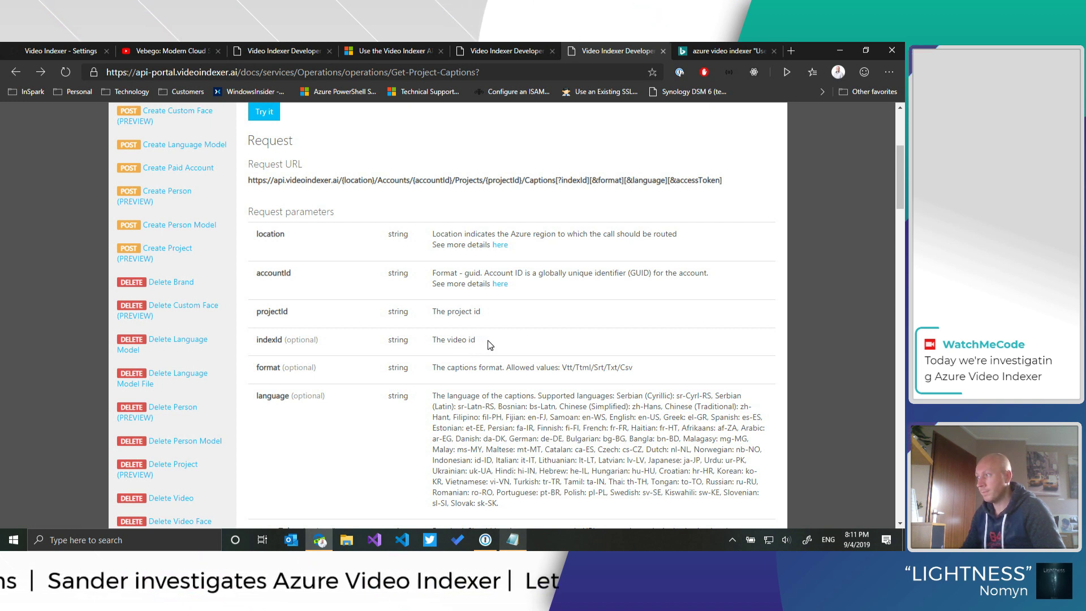
Open the Get Project Captions test console and set the location to trial
{"action": "scroll", "coordinate": [490, 345], "scroll_direction": "down", "scroll_amount": 3}
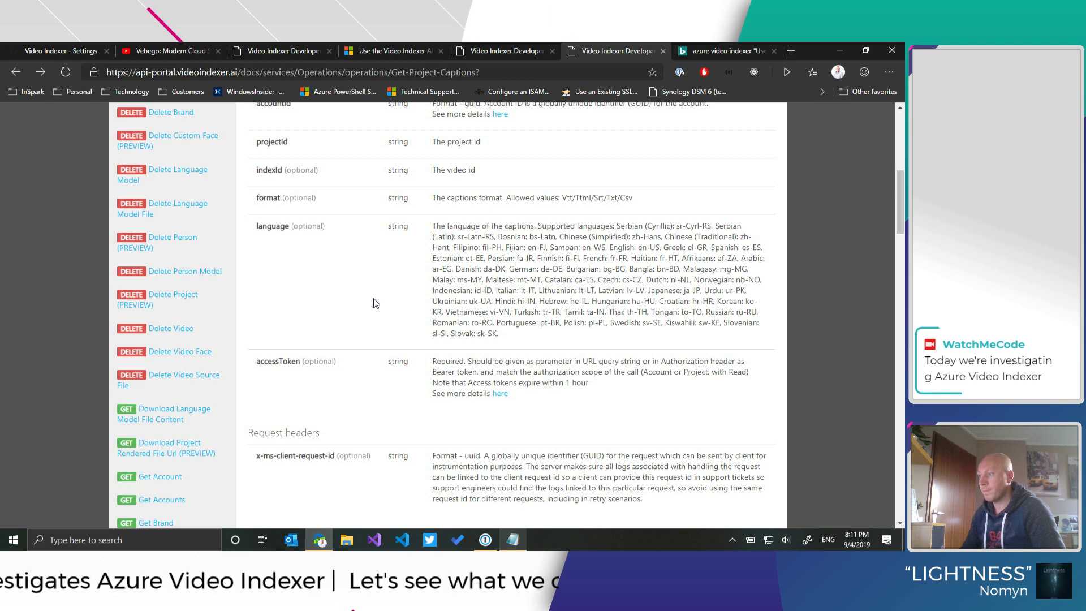
{"action": "scroll", "coordinate": [67, 107], "scroll_direction": "up", "scroll_amount": 6}
{"action": "left_click", "coordinate": [264, 281]}
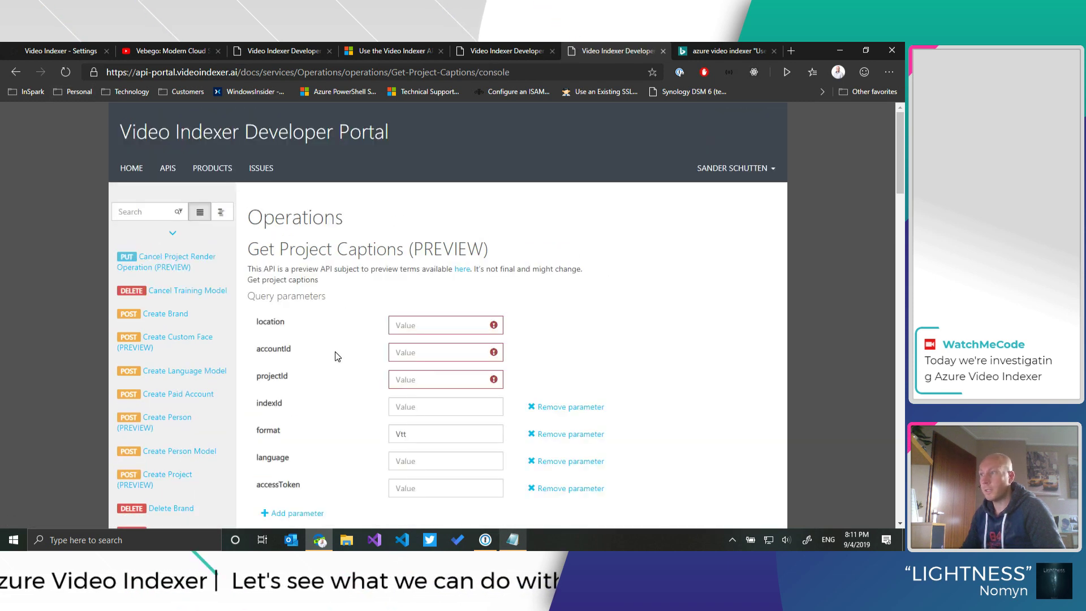
{"action": "left_click", "coordinate": [419, 325]}
{"action": "left_click", "coordinate": [405, 343]}
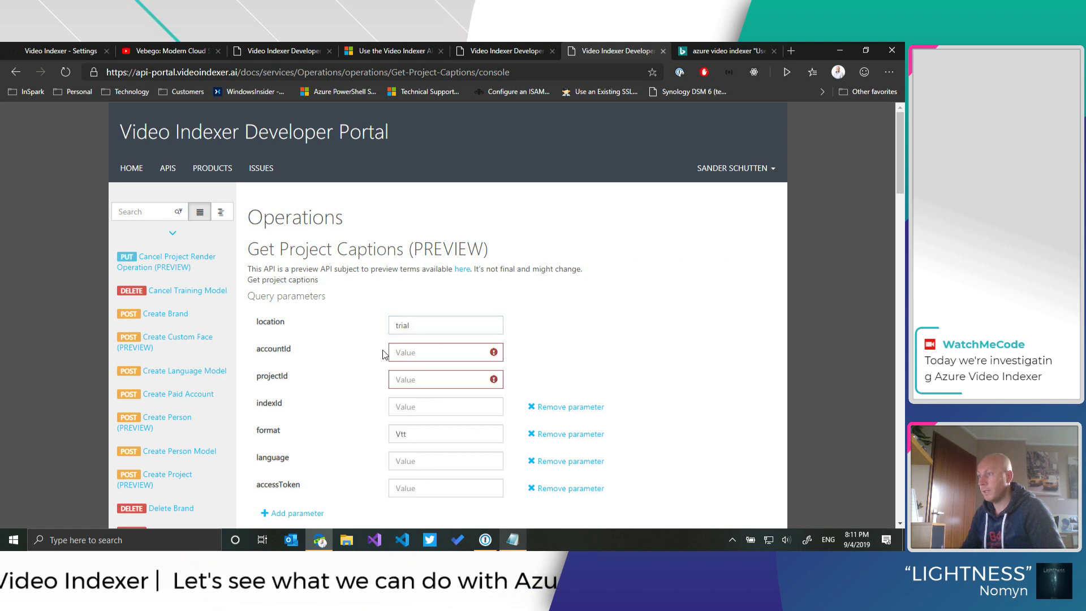
Paste the saved account ID from Notepad into accountId, then return to the List Videos results
{"action": "left_click", "coordinate": [512, 540]}
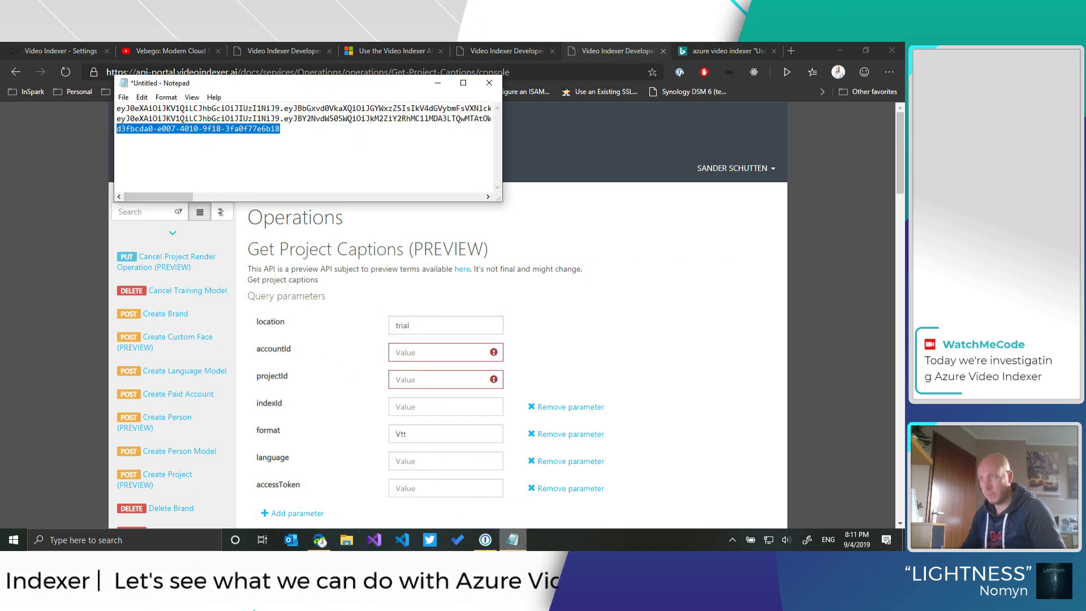
{"action": "key", "text": "ctrl+c"}
{"action": "left_click", "coordinate": [402, 352]}
{"action": "key", "text": "ctrl+v"}
{"action": "left_click", "coordinate": [352, 375]}
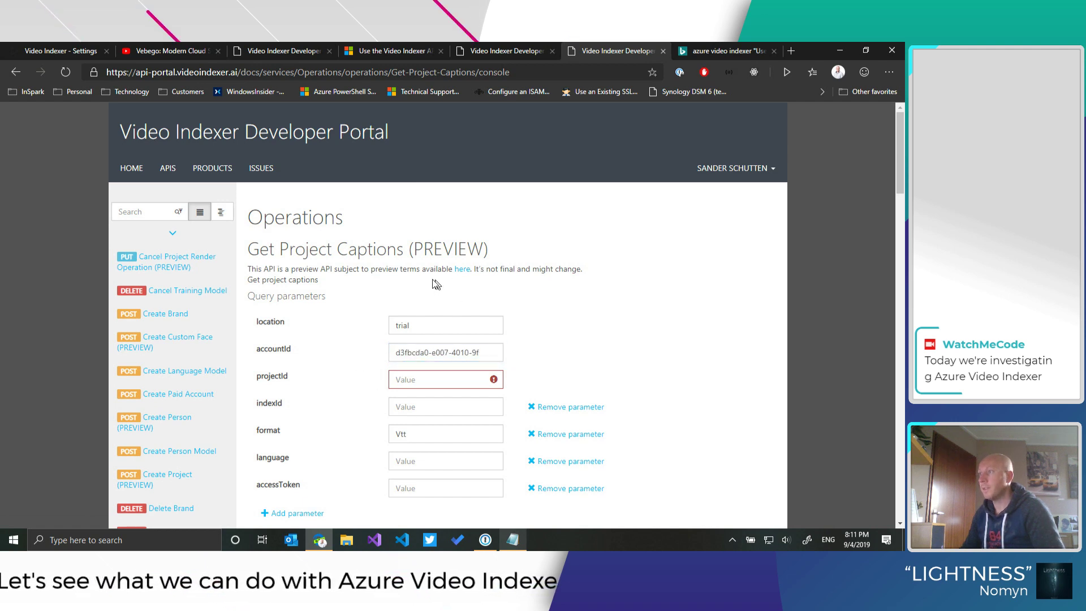
{"action": "left_click", "coordinate": [503, 51]}
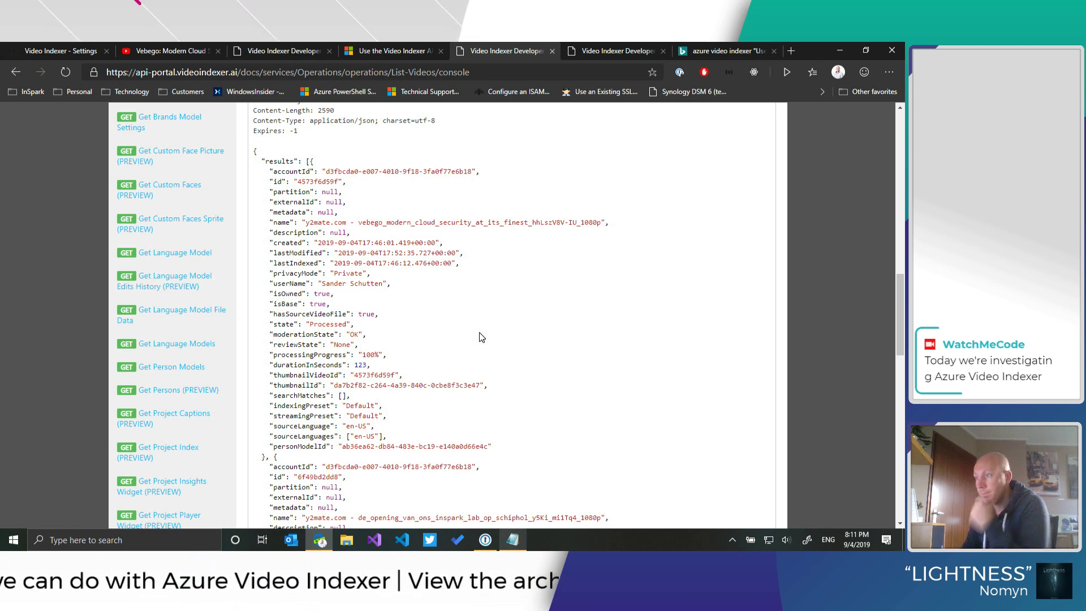
Search the List Videos JSON response for 'project'
{"action": "key", "text": "ctrl+f"}
{"action": "type", "text": "project"}
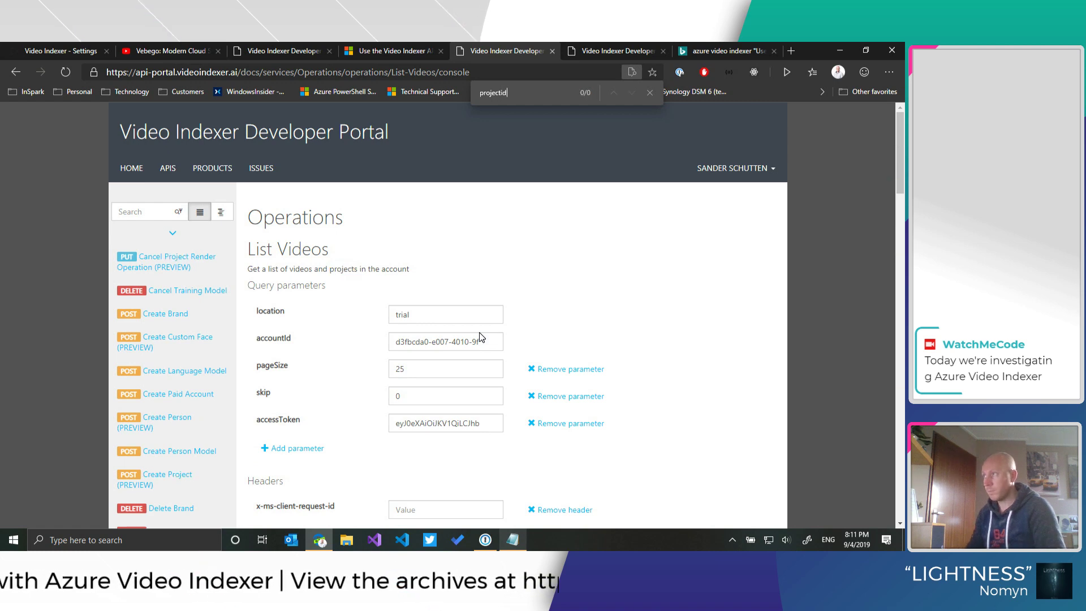
{"action": "scroll", "coordinate": [511, 403], "scroll_direction": "down", "scroll_amount": 15}
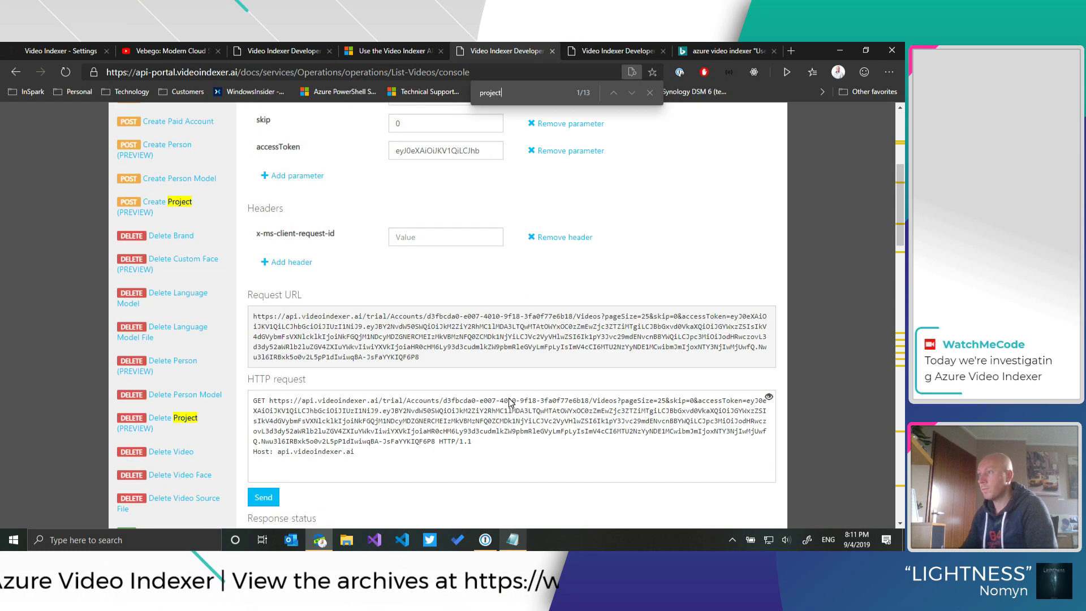
{"action": "scroll", "coordinate": [509, 401], "scroll_direction": "down", "scroll_amount": 3}
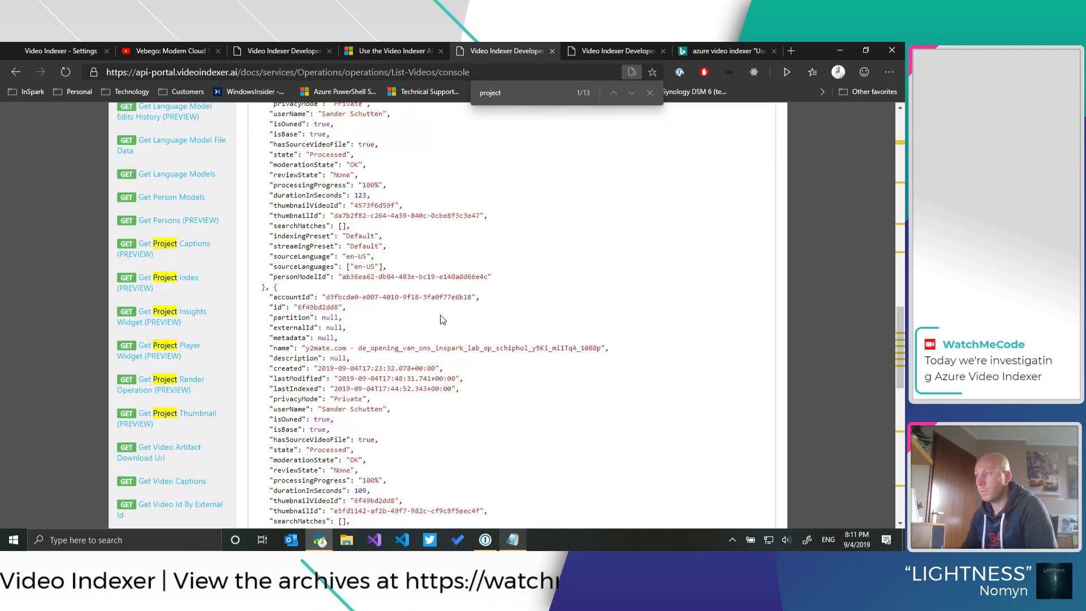
{"action": "scroll", "coordinate": [378, 313], "scroll_direction": "up", "scroll_amount": 5}
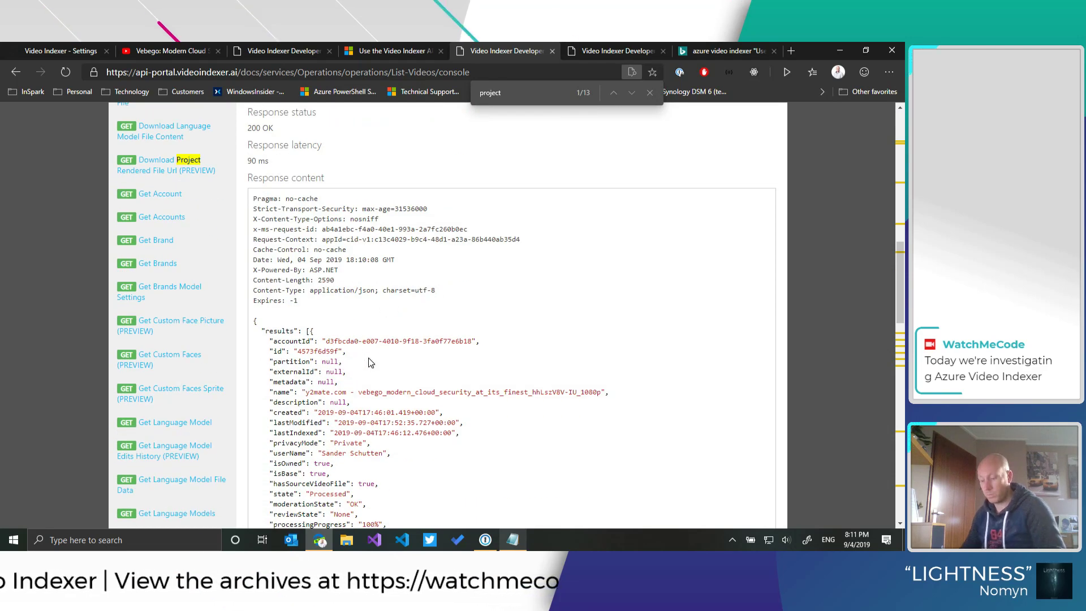
{"action": "left_click", "coordinate": [649, 92]}
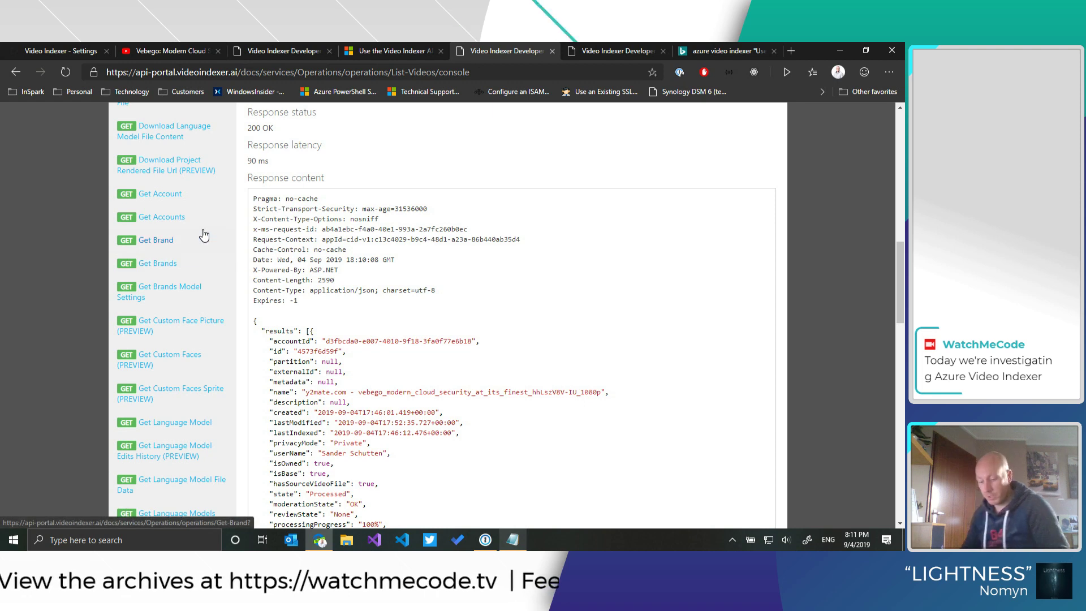
Search for 'project' again through the response, then open the Get Video Captions documentation
{"action": "key", "text": "ctrl+f"}
{"action": "type", "text": "project"}
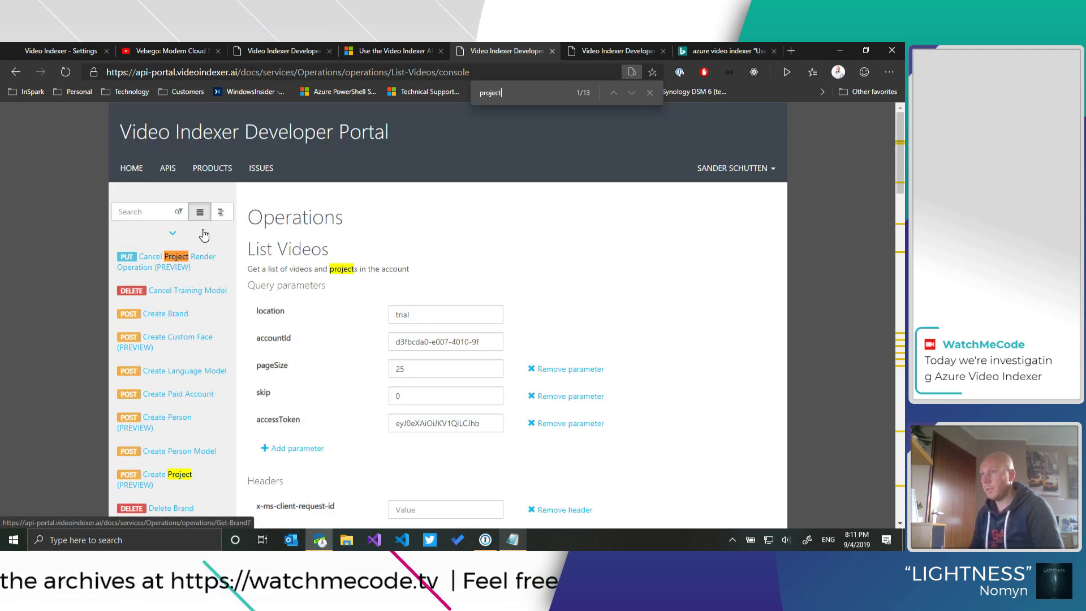
{"action": "scroll", "coordinate": [359, 337], "scroll_direction": "down", "scroll_amount": 8}
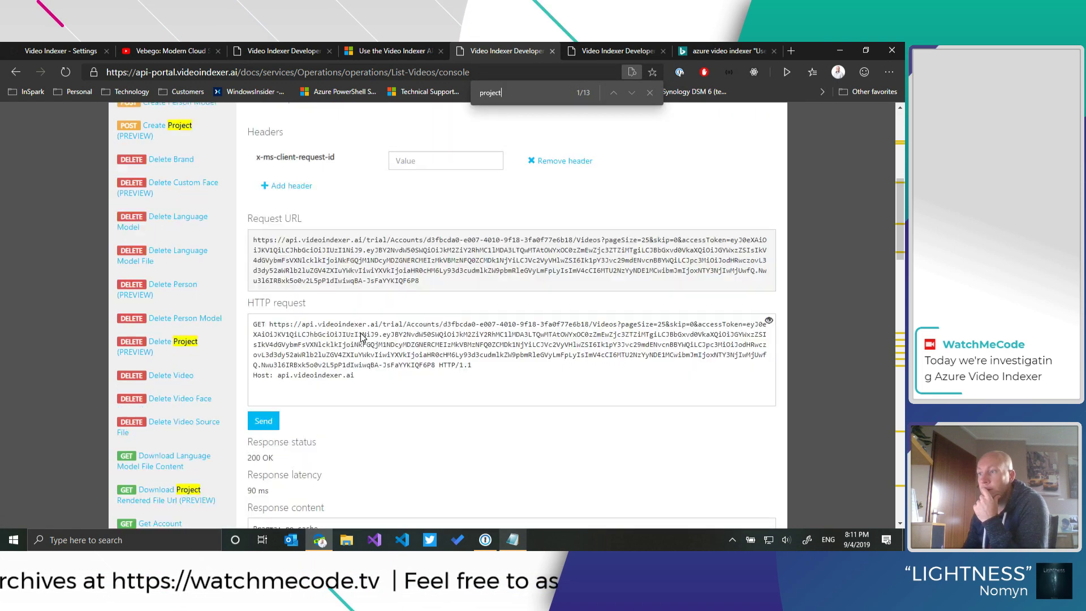
{"action": "scroll", "coordinate": [377, 345], "scroll_direction": "down", "scroll_amount": 9}
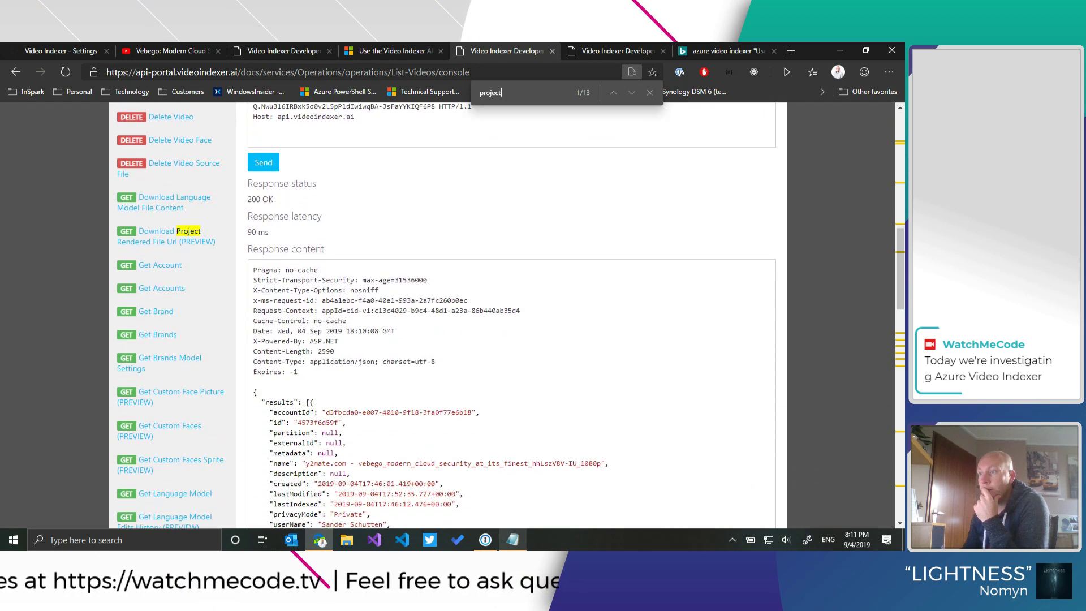
{"action": "scroll", "coordinate": [453, 317], "scroll_direction": "down", "scroll_amount": 3}
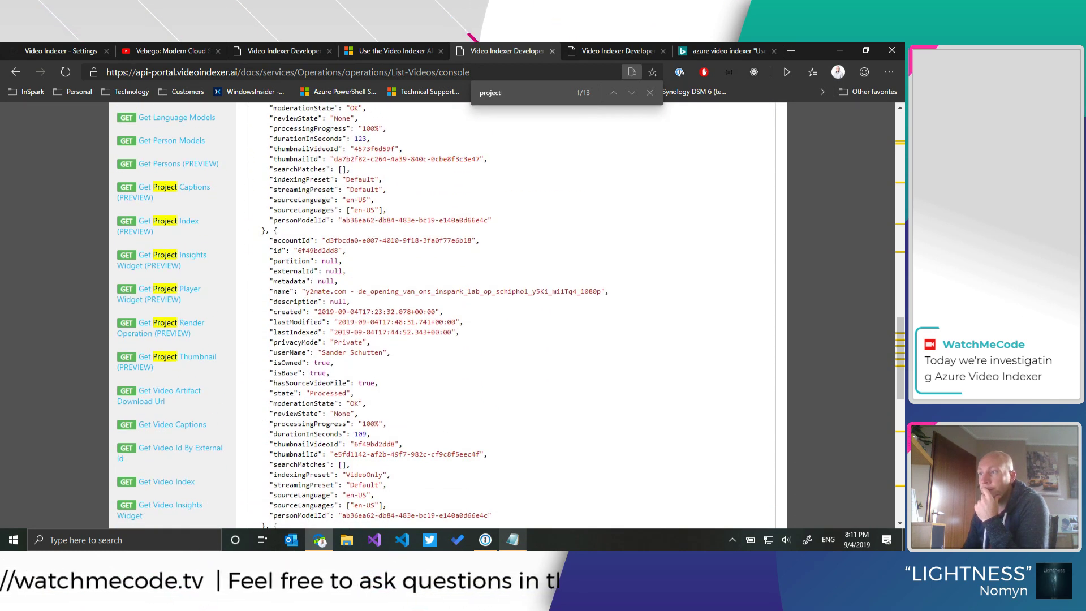
{"action": "scroll", "coordinate": [453, 317], "scroll_direction": "down", "scroll_amount": 4}
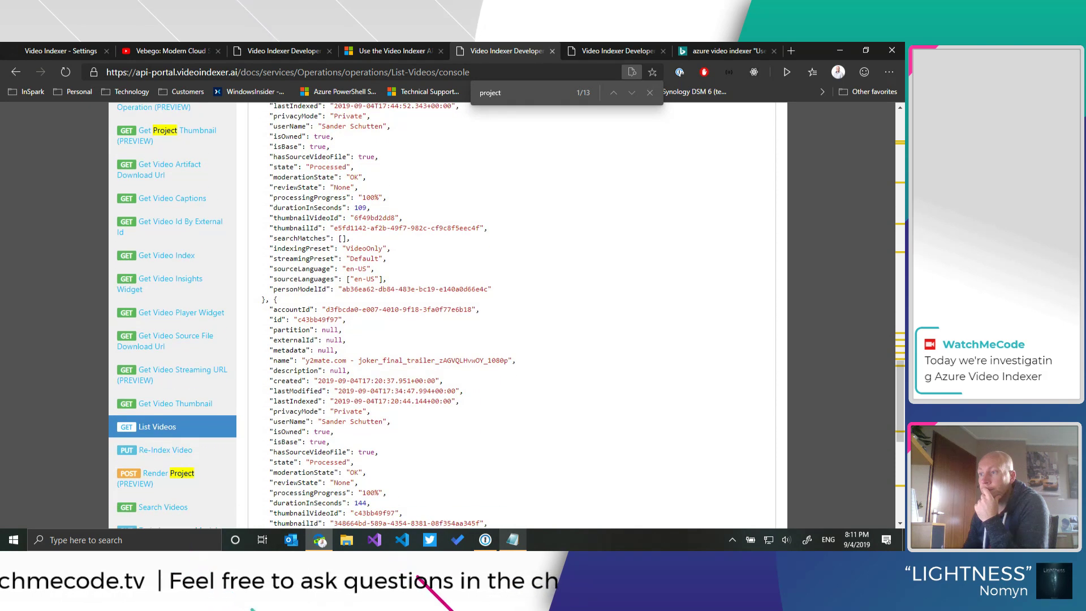
{"action": "scroll", "coordinate": [453, 316], "scroll_direction": "down", "scroll_amount": 7}
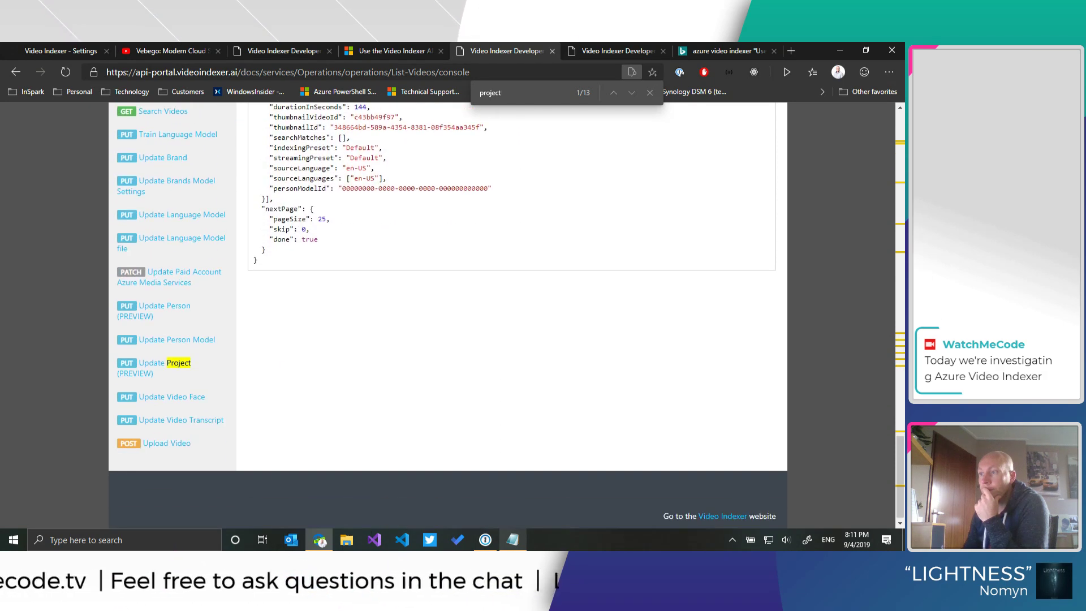
{"action": "scroll", "coordinate": [452, 316], "scroll_direction": "up", "scroll_amount": 5}
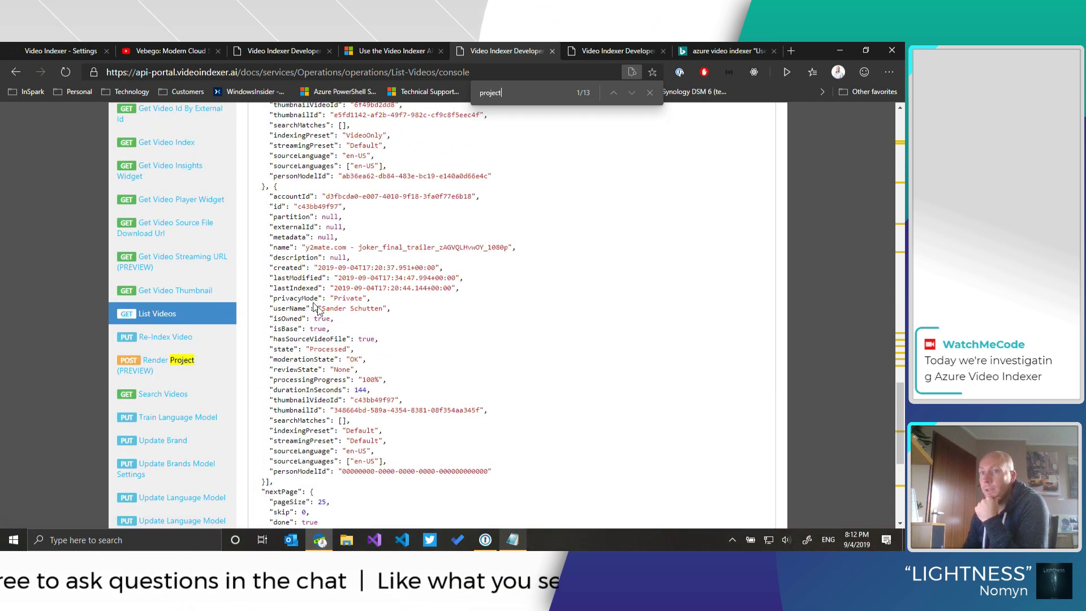
{"action": "scroll", "coordinate": [316, 309], "scroll_direction": "up", "scroll_amount": 1}
{"action": "scroll", "coordinate": [315, 308], "scroll_direction": "up", "scroll_amount": 3}
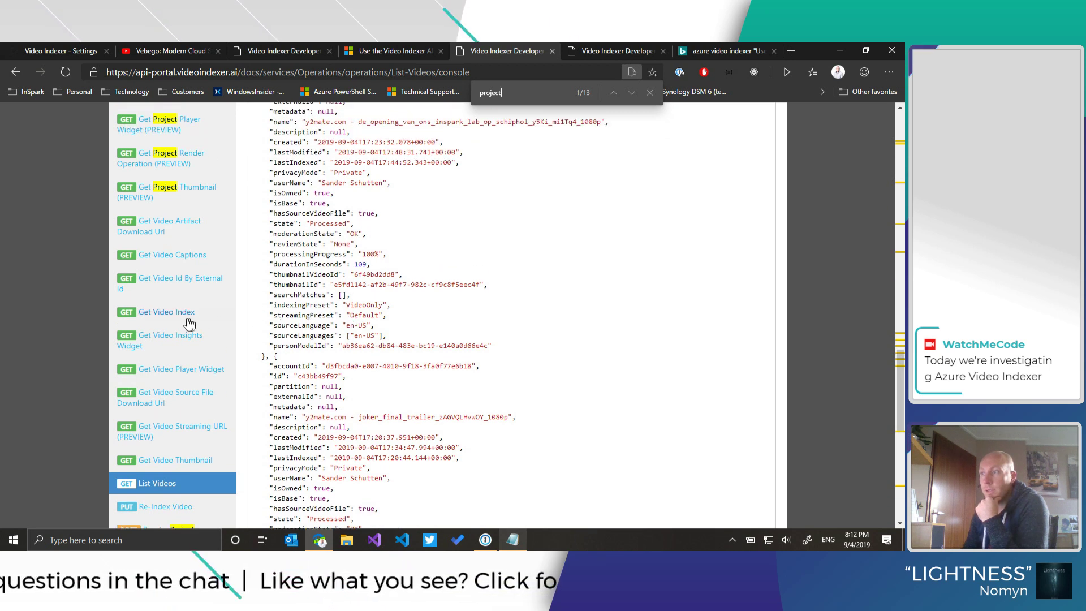
{"action": "left_click", "coordinate": [174, 254]}
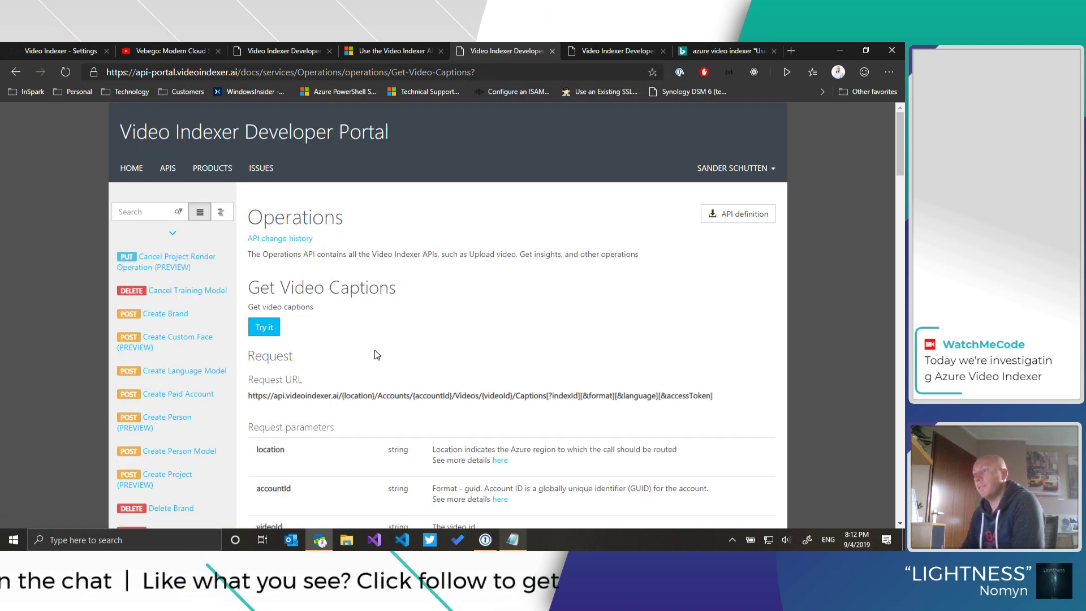
Open the Get Video Captions console, check the Get Project Captions tab, then go back to List Videos
{"action": "scroll", "coordinate": [396, 283], "scroll_direction": "down", "scroll_amount": 2}
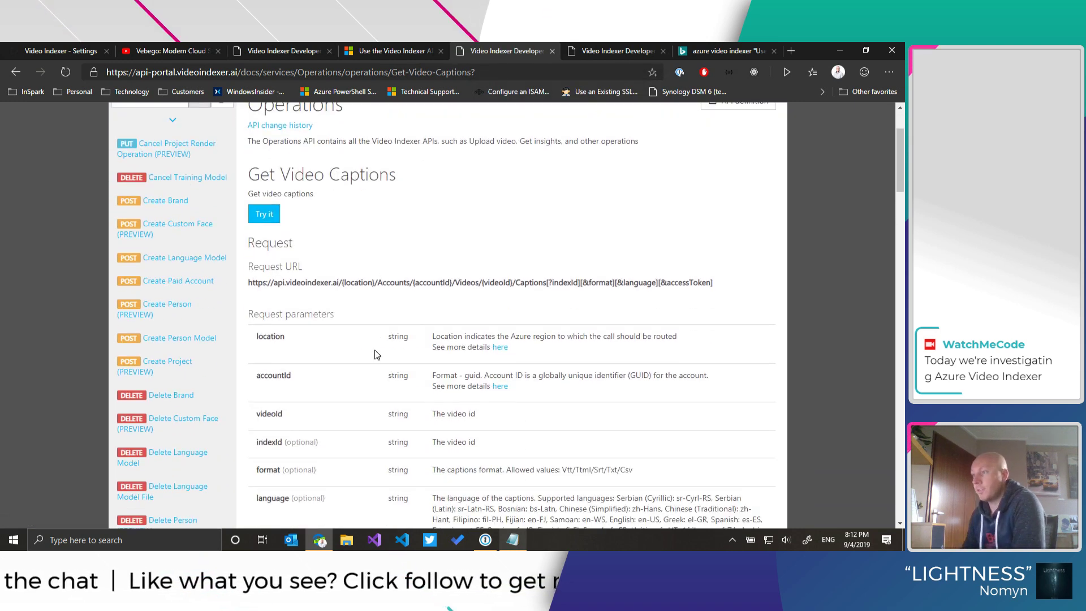
{"action": "left_click", "coordinate": [264, 214]}
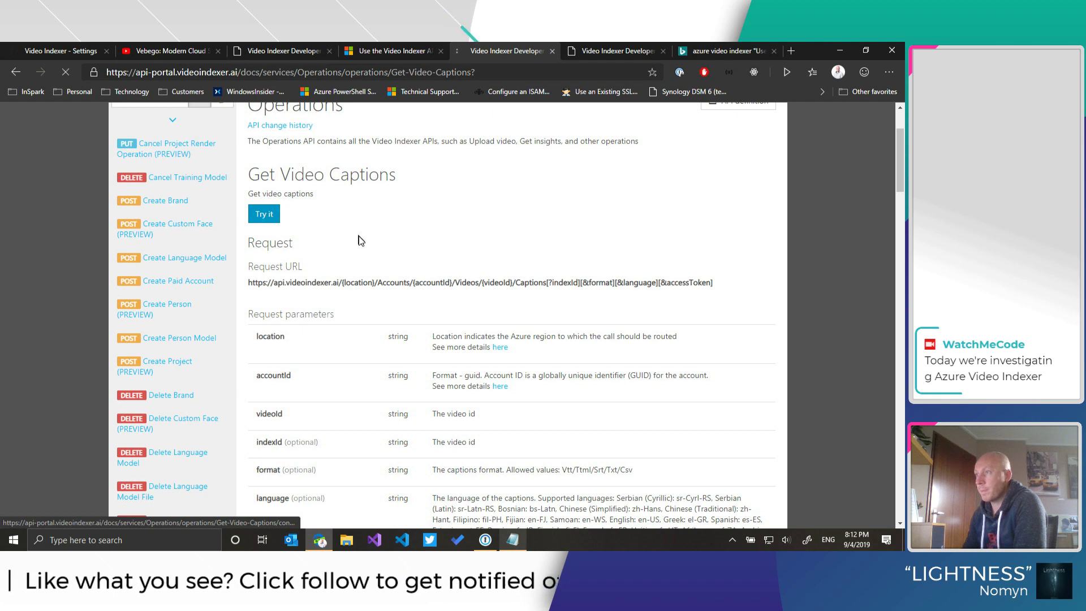
{"action": "left_click", "coordinate": [617, 51]}
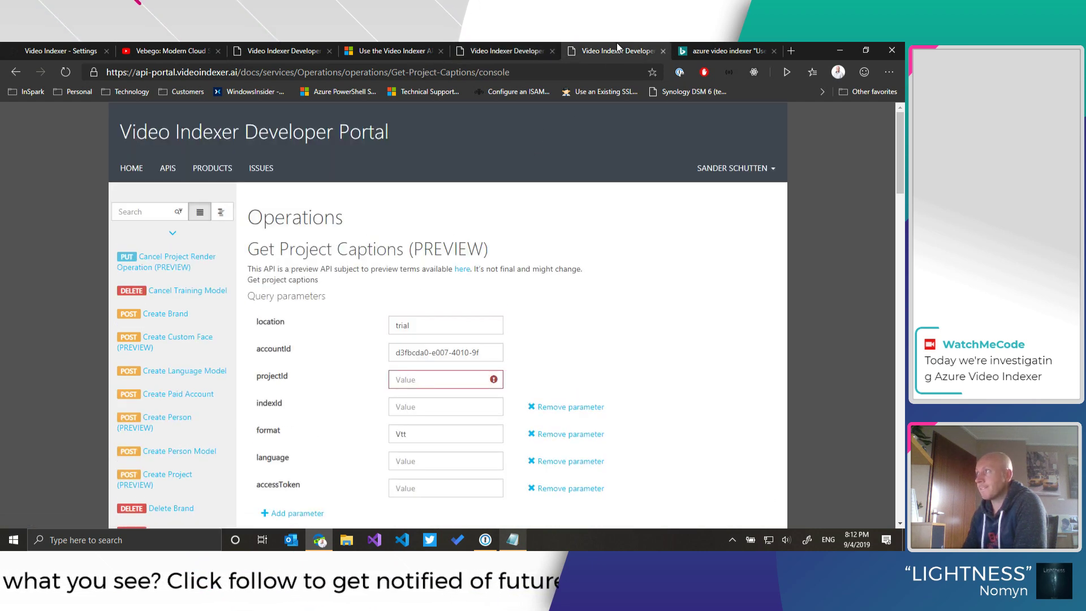
{"action": "left_click", "coordinate": [508, 50]}
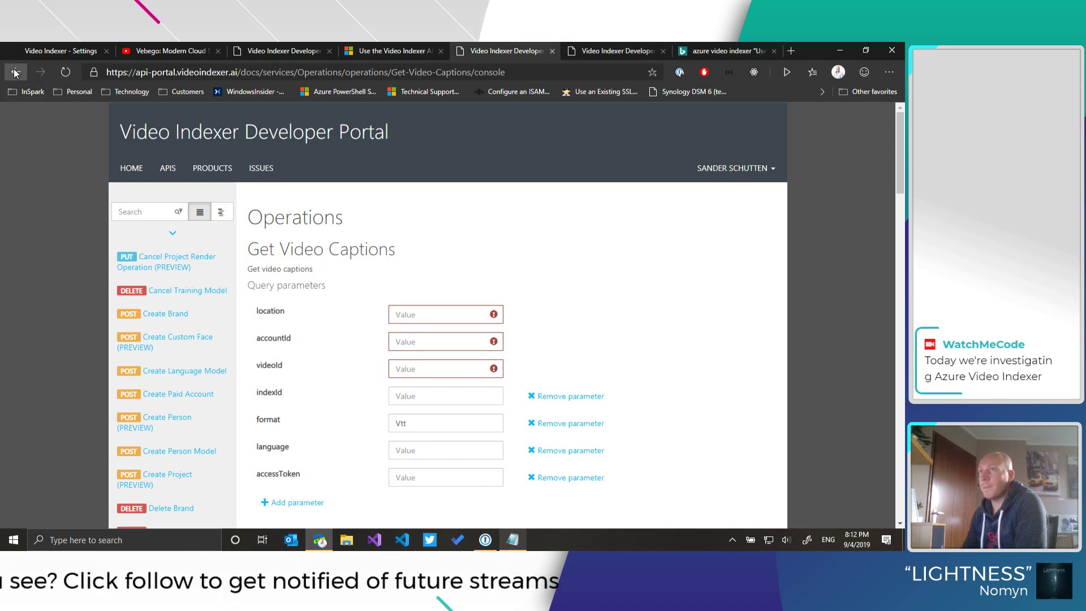
{"action": "left_click", "coordinate": [14, 72]}
{"action": "left_click", "coordinate": [14, 73]}
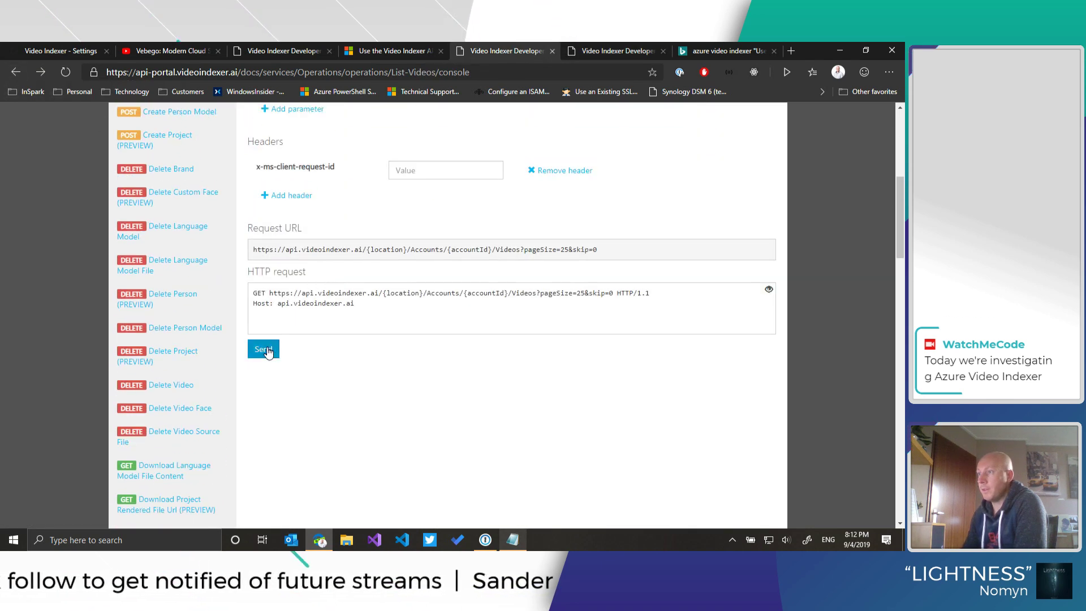
Send List Videos, set the location to trial and paste the account ID
{"action": "left_click", "coordinate": [269, 351]}
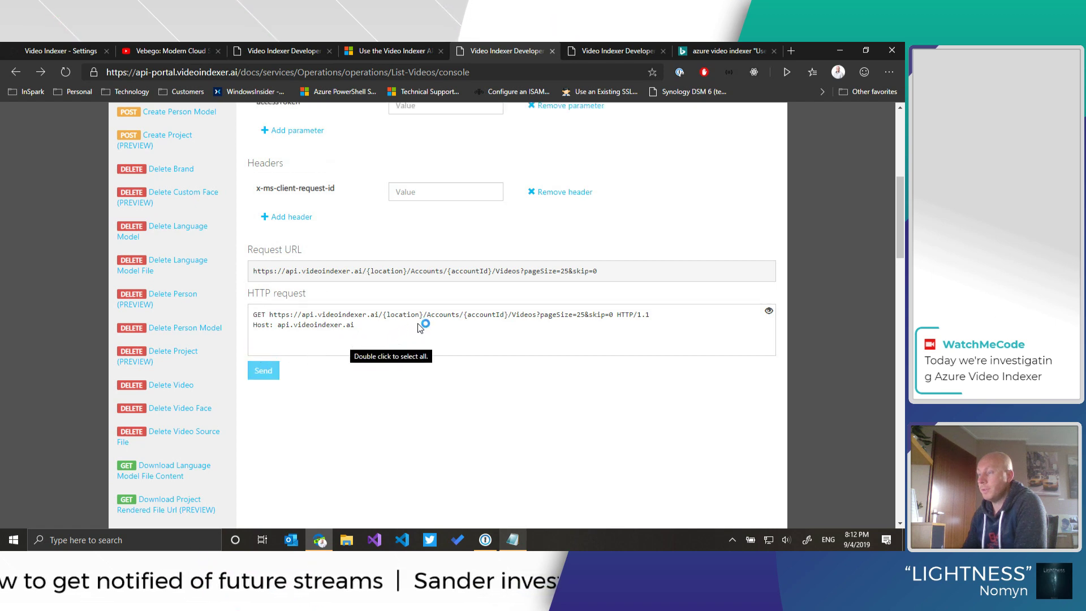
{"action": "left_click", "coordinate": [436, 279]}
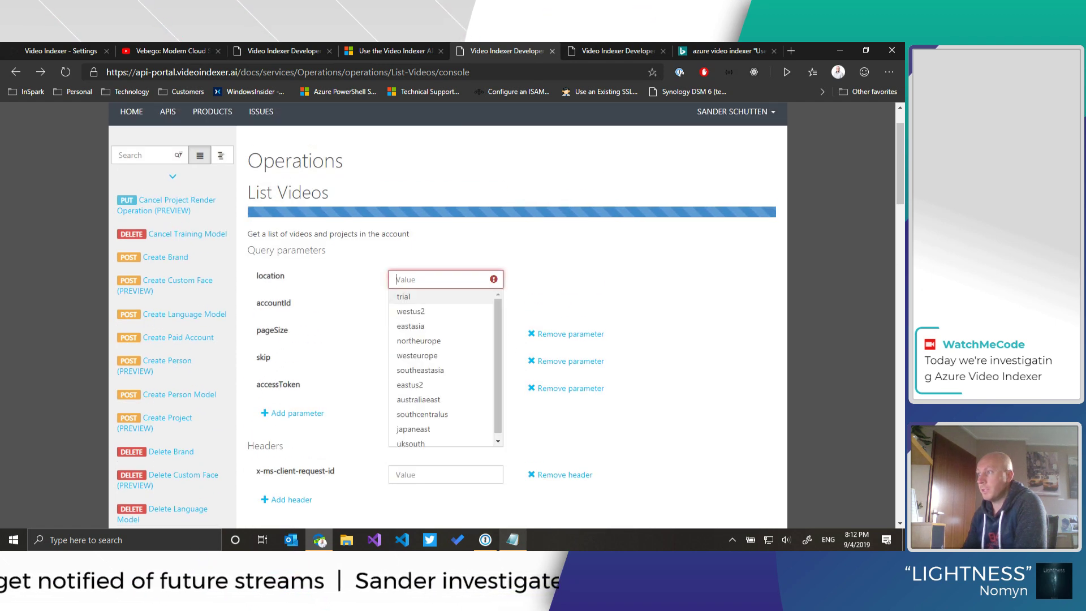
{"action": "left_click", "coordinate": [414, 298]}
{"action": "key", "text": "Tab"}
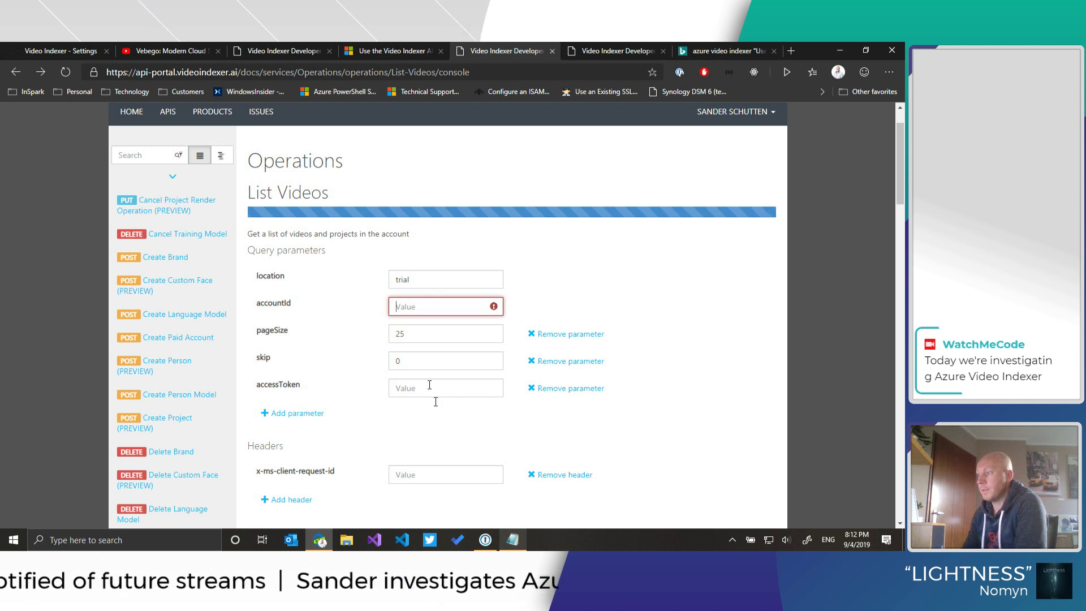
{"action": "key", "text": "alt+Tab"}
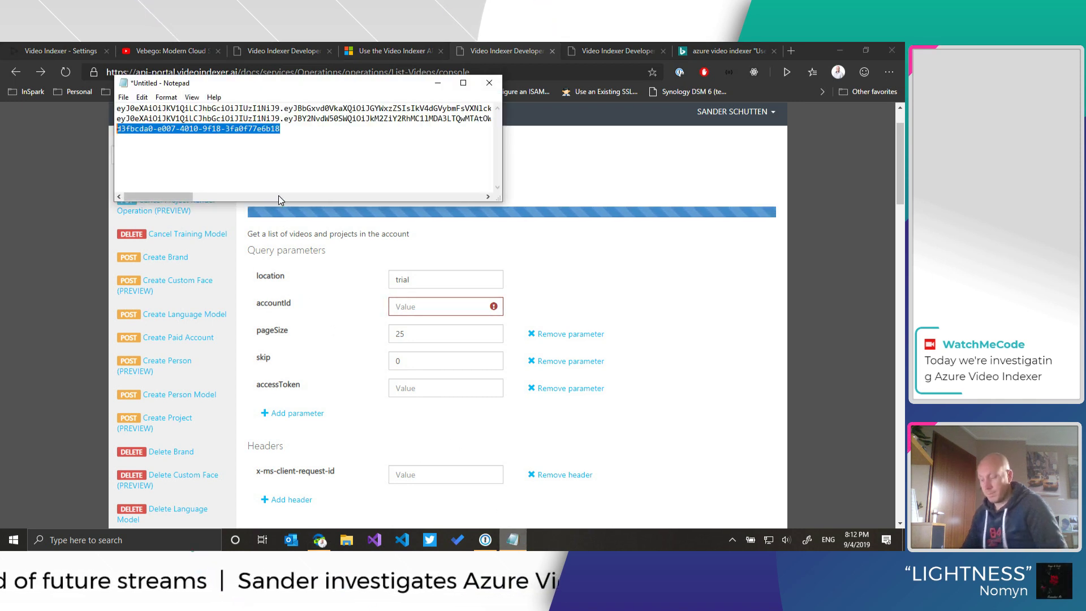
{"action": "key", "text": "alt+Tab"}
{"action": "type", "text": "d3fbcda0-e007-4010-9f18-3fa0f77e6b18"}
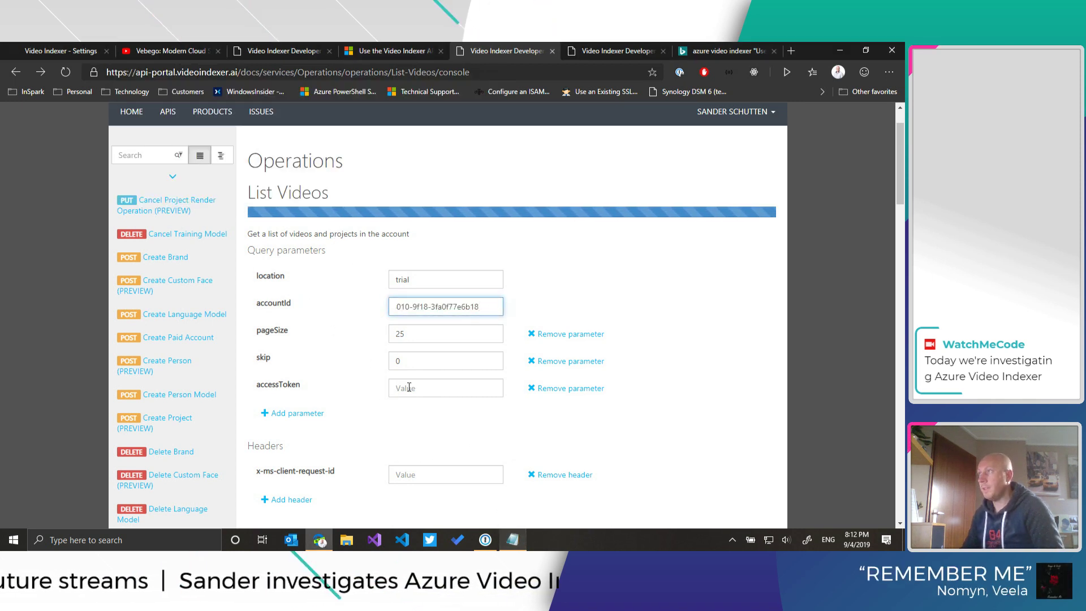
Paste the access token into the List Videos accessToken parameter
{"action": "left_click", "coordinate": [286, 52]}
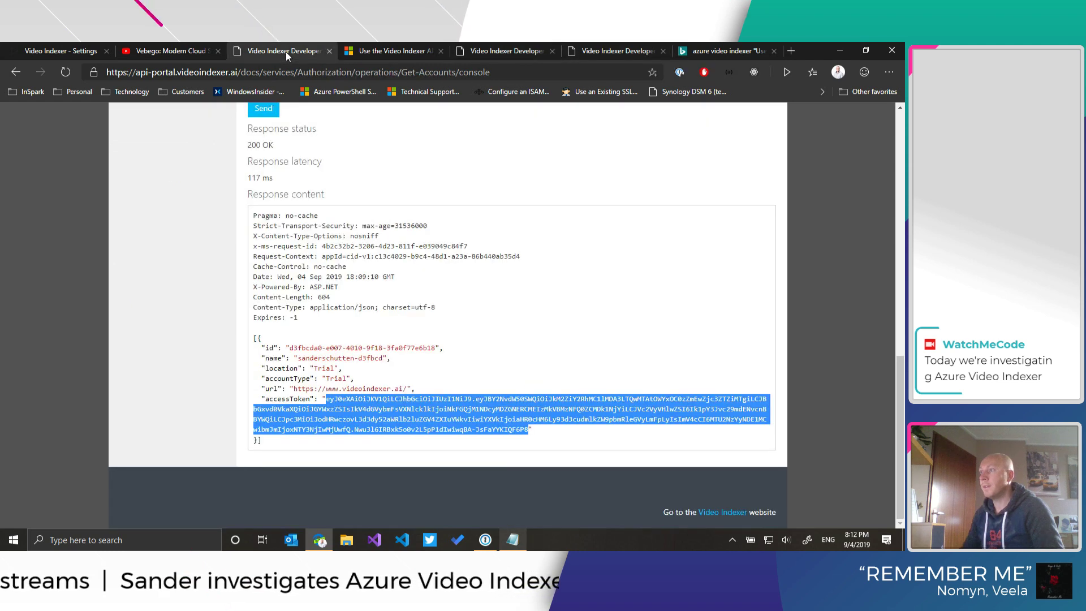
{"action": "left_click", "coordinate": [494, 49]}
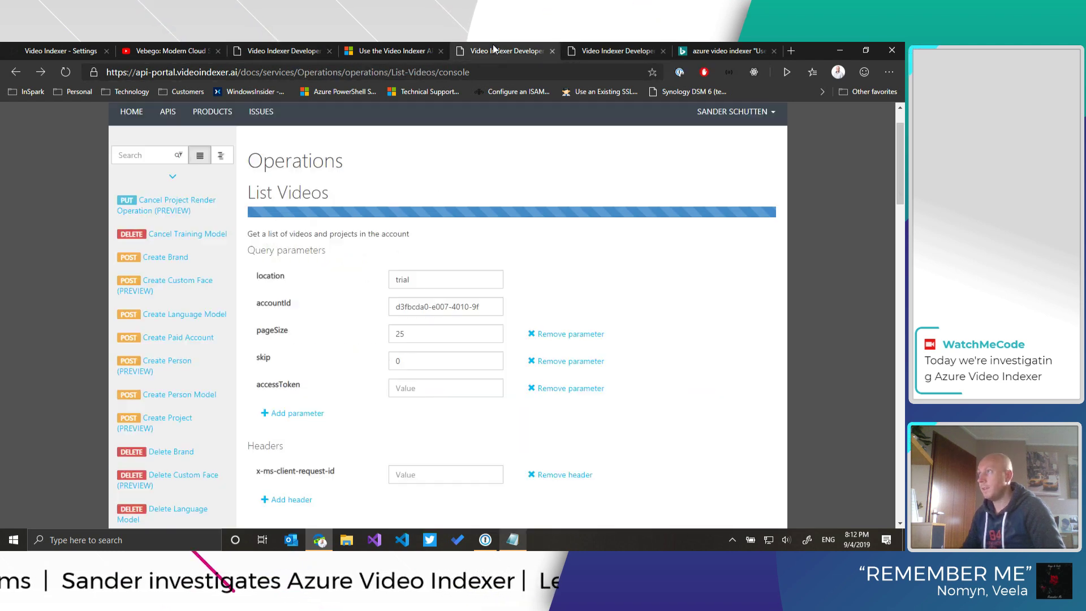
{"action": "left_click", "coordinate": [460, 388]}
{"action": "key", "text": "ctrl+v"}
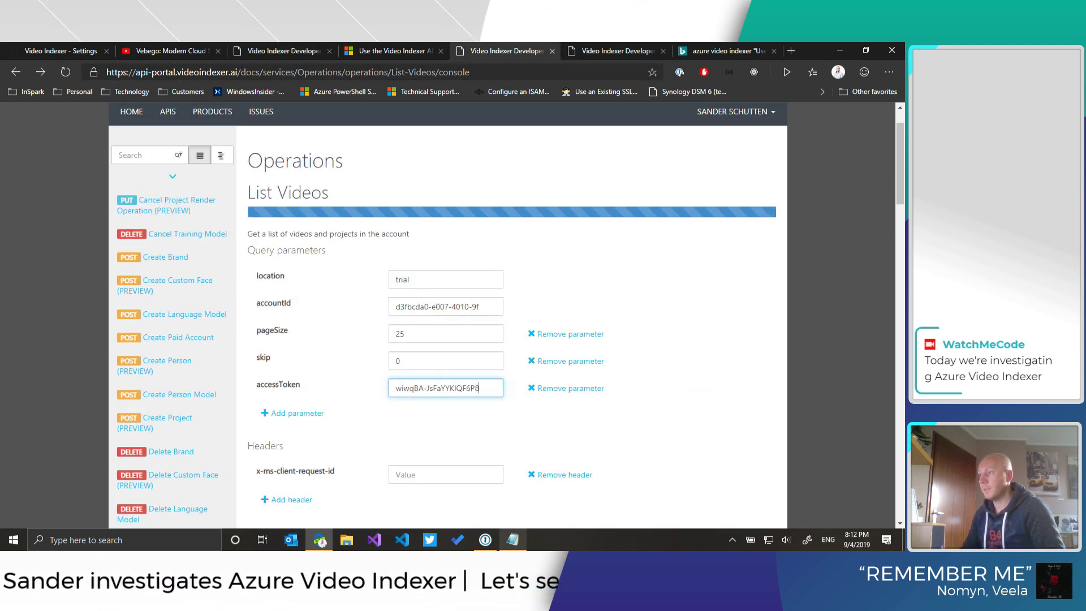
{"action": "scroll", "coordinate": [356, 436], "scroll_direction": "down", "scroll_amount": 7}
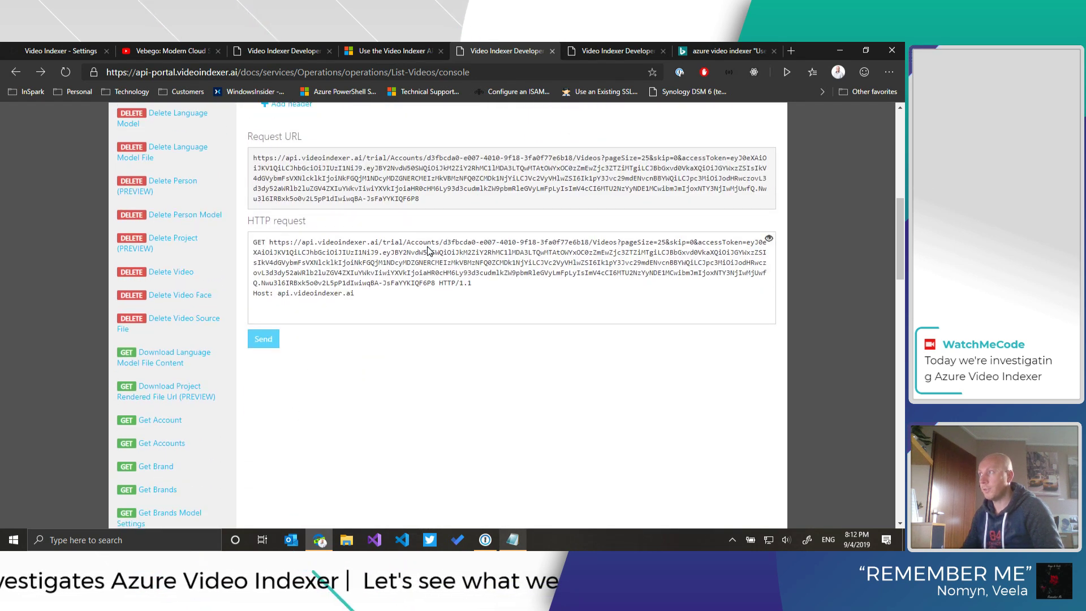
{"action": "scroll", "coordinate": [270, 339], "scroll_direction": "up", "scroll_amount": 4}
Reload the List Videos console, choose trial as location and re-paste the account ID
{"action": "left_click", "coordinate": [64, 72]}
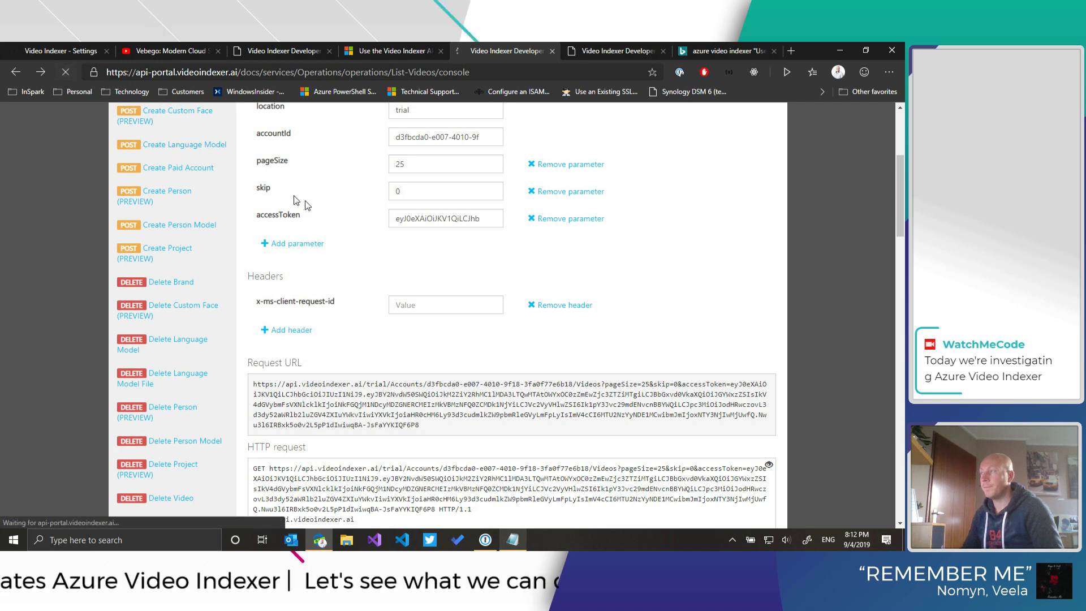
{"action": "scroll", "coordinate": [394, 218], "scroll_direction": "up", "scroll_amount": 1}
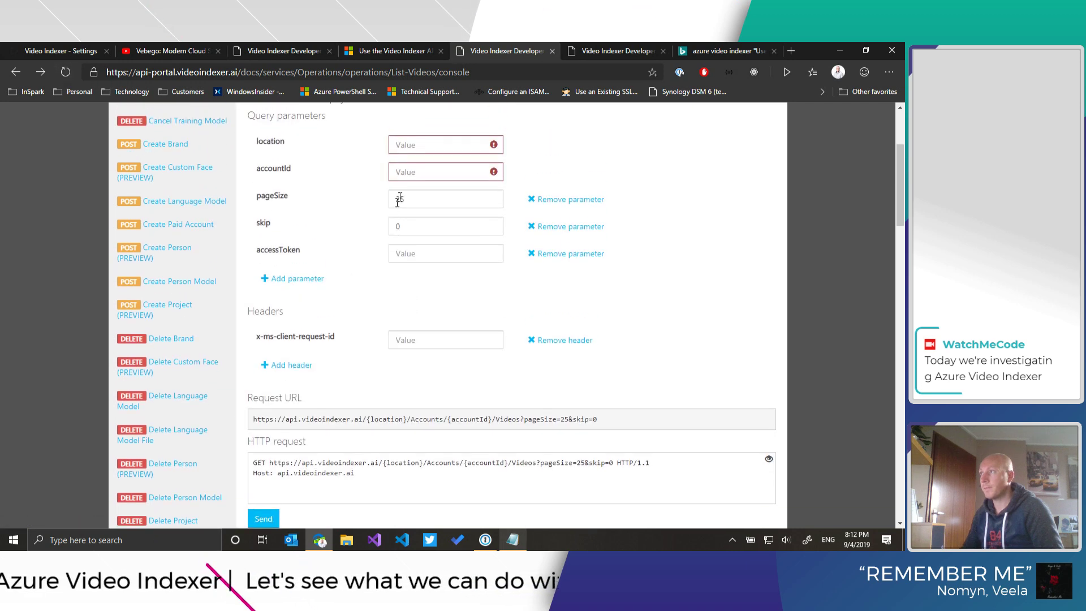
{"action": "left_click", "coordinate": [414, 149]}
{"action": "left_click", "coordinate": [395, 275]}
{"action": "left_click", "coordinate": [417, 258]}
{"action": "key", "text": "alt+Tab"}
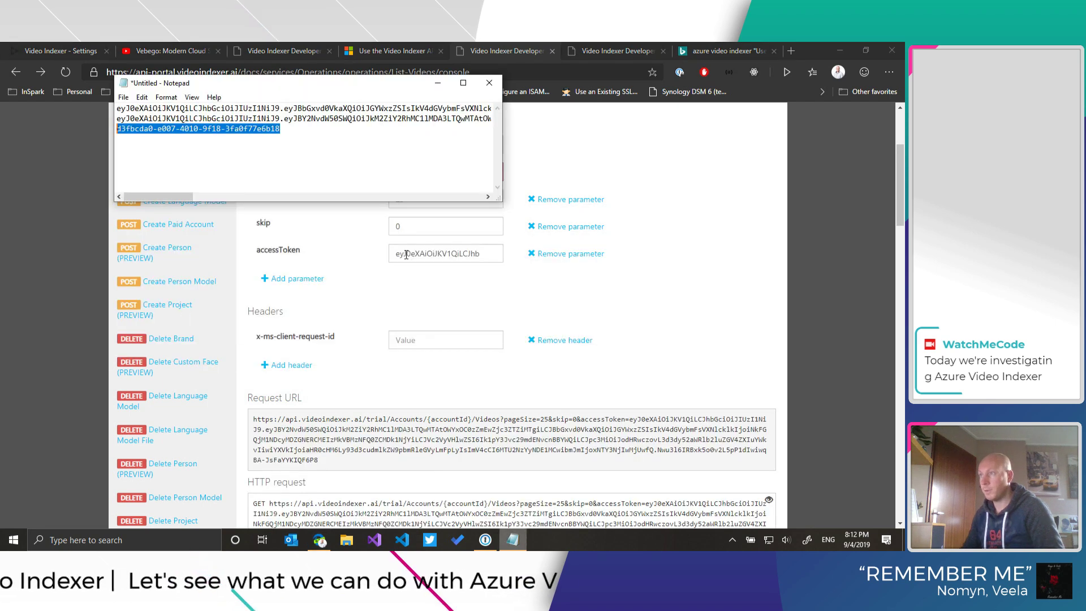
{"action": "left_click", "coordinate": [417, 256]}
{"action": "left_click", "coordinate": [446, 172]}
{"action": "type", "text": "d3fbcda0-e007-4010-9f18-3fa0f77e6b18"}
Send the List Videos request and select the whole 200 OK JSON response
{"action": "scroll", "coordinate": [316, 390], "scroll_direction": "down", "scroll_amount": 3}
{"action": "left_click", "coordinate": [265, 430]}
{"action": "scroll", "coordinate": [474, 364], "scroll_direction": "down", "scroll_amount": 10}
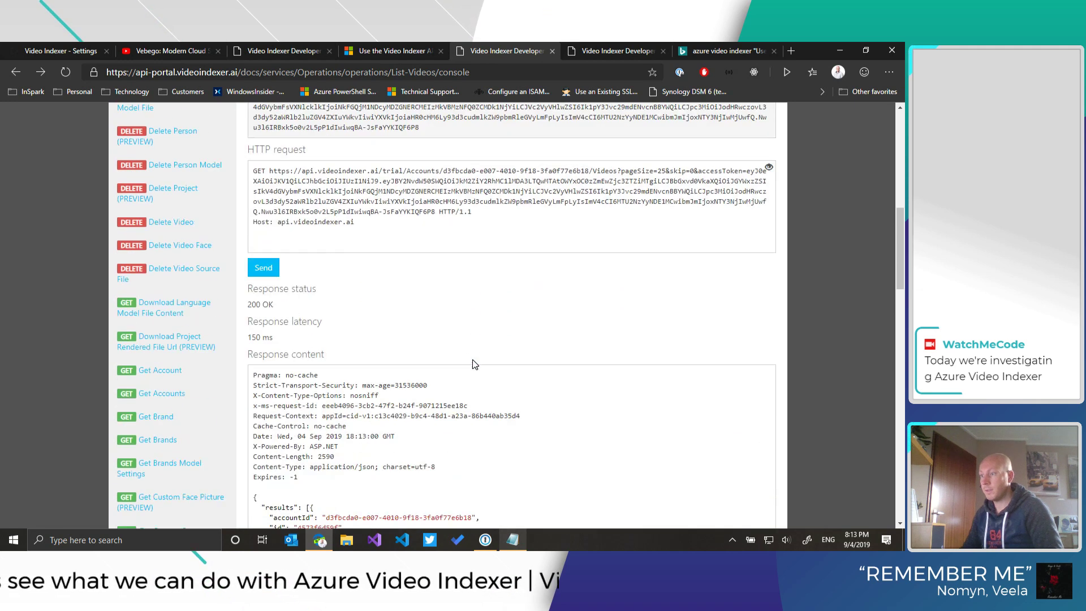
{"action": "key", "text": "ctrl+a"}
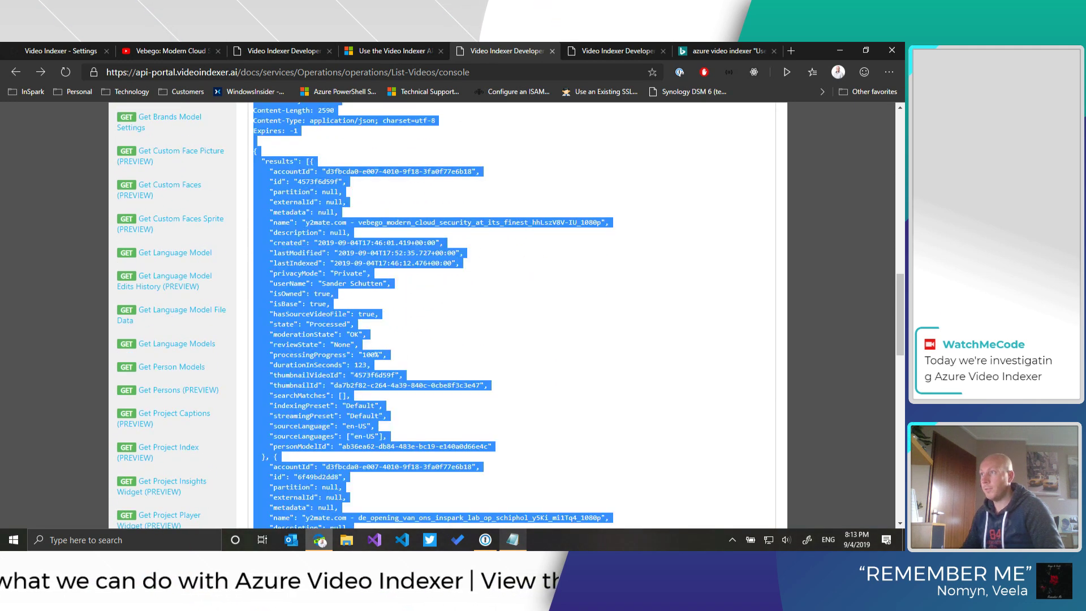
Select the first video's id 4573f6d59f and move to the Get Project Captions console tab
{"action": "triple_click", "coordinate": [332, 181]}
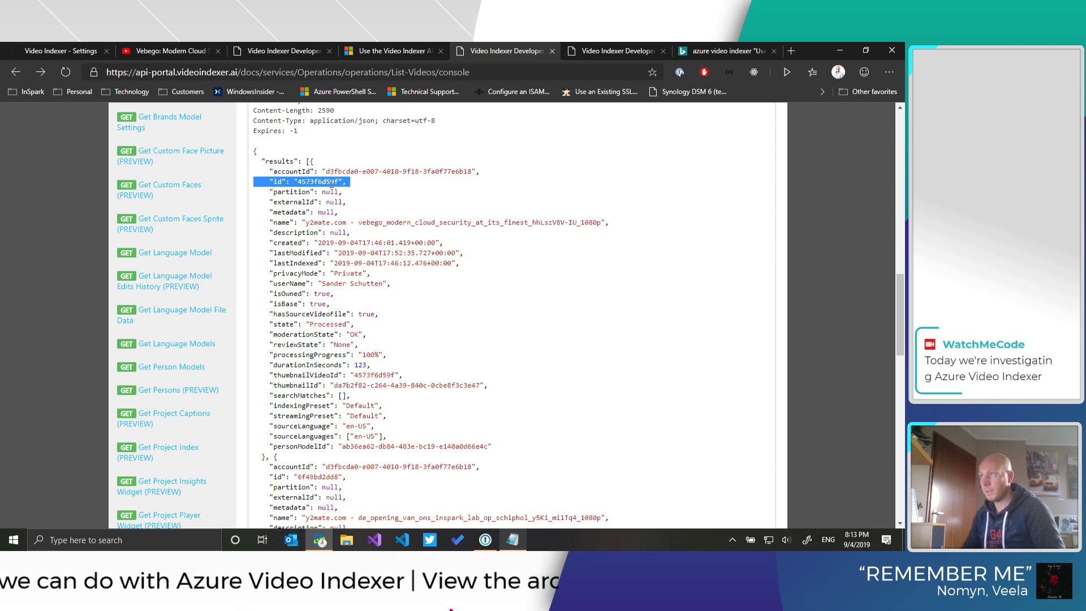
{"action": "left_click_drag", "start_coordinate": [339, 182], "coordinate": [300, 182]}
{"action": "key", "text": "ctrl+c"}
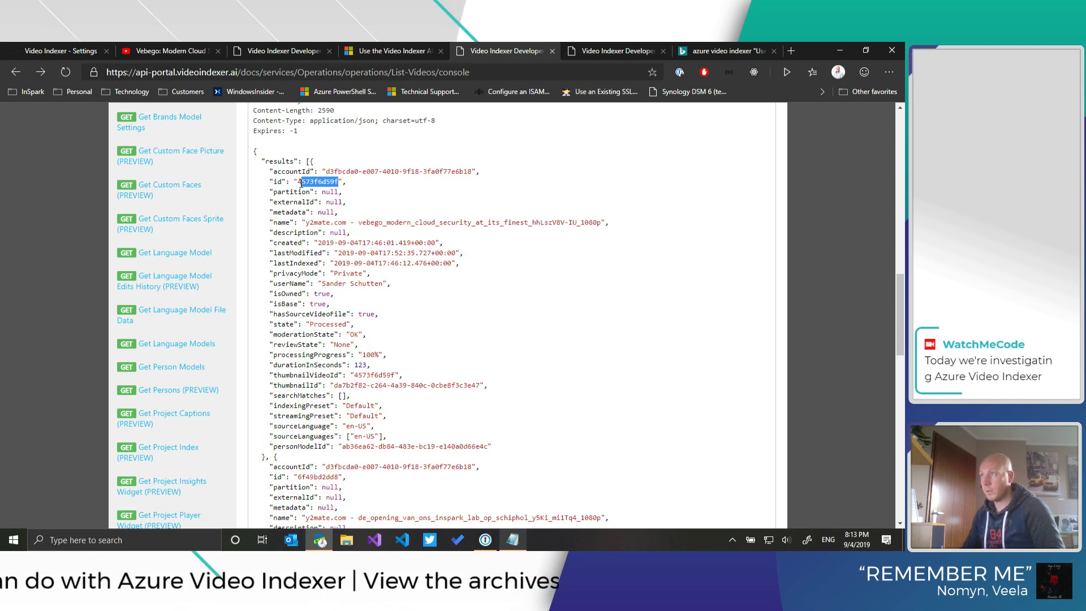
{"action": "left_click", "coordinate": [606, 51]}
{"action": "scroll", "coordinate": [185, 357], "scroll_direction": "down", "scroll_amount": 5}
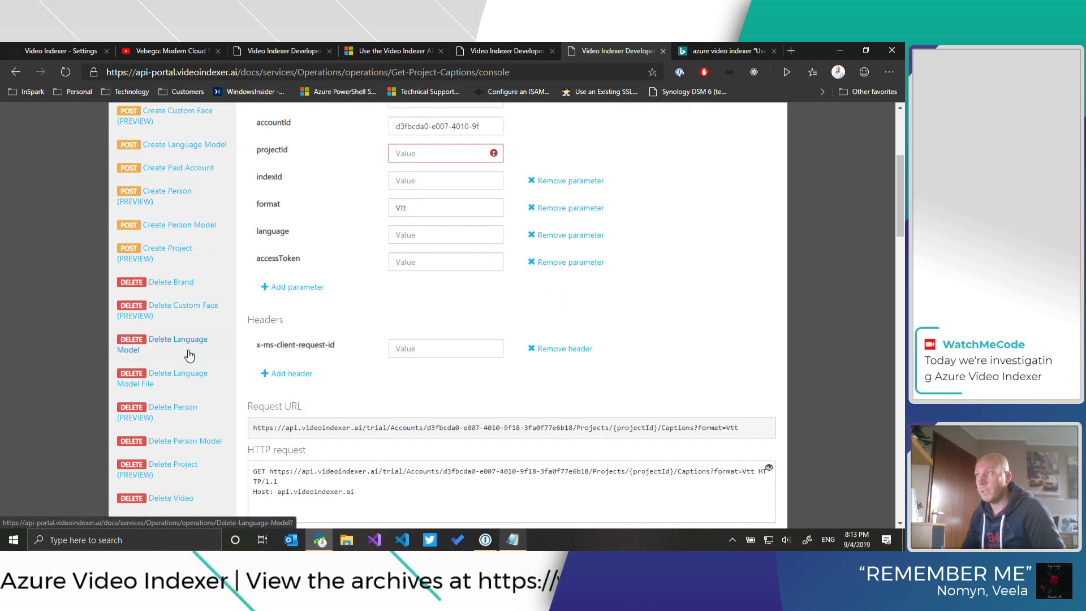
{"action": "scroll", "coordinate": [321, 264], "scroll_direction": "up", "scroll_amount": 4}
{"action": "scroll", "coordinate": [165, 325], "scroll_direction": "down", "scroll_amount": 15}
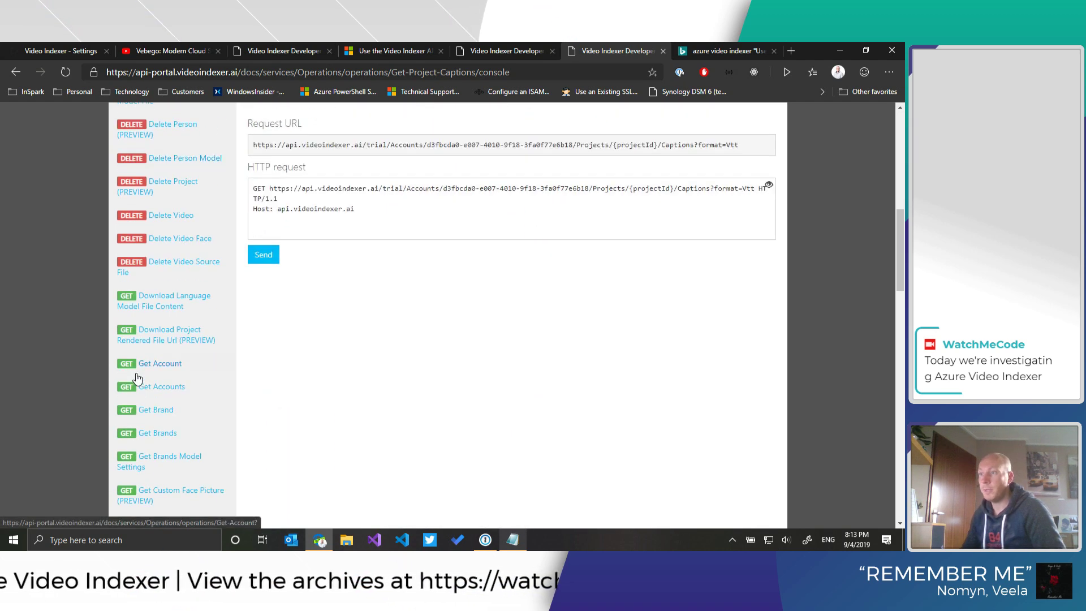
{"action": "scroll", "coordinate": [155, 373], "scroll_direction": "down", "scroll_amount": 3}
{"action": "scroll", "coordinate": [193, 374], "scroll_direction": "down", "scroll_amount": 3}
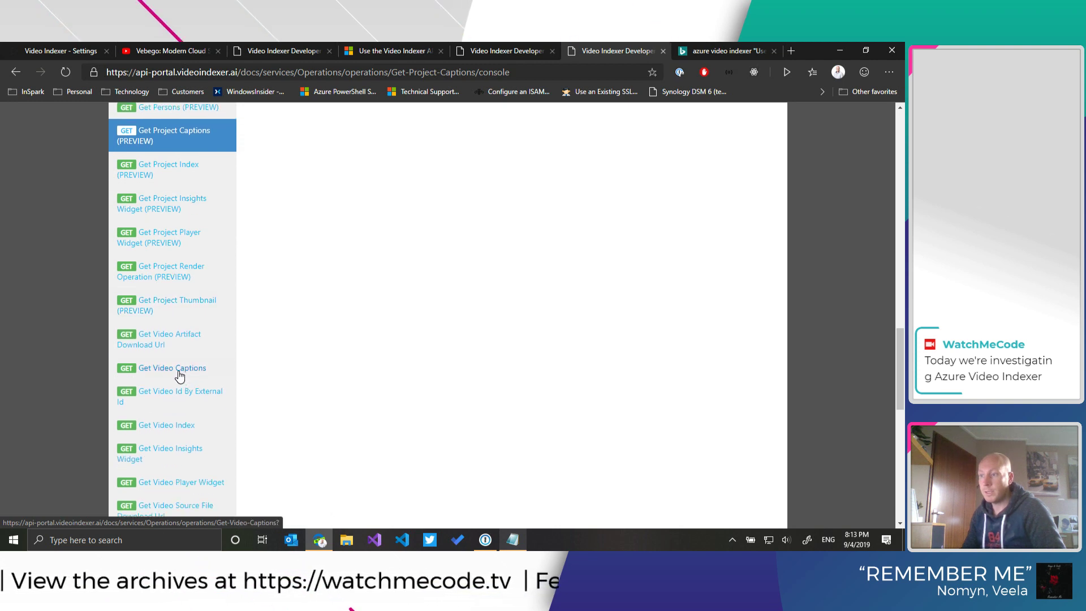
Open the Get Video Captions test console and paste videoId 4573f6d59f
{"action": "left_click", "coordinate": [180, 376]}
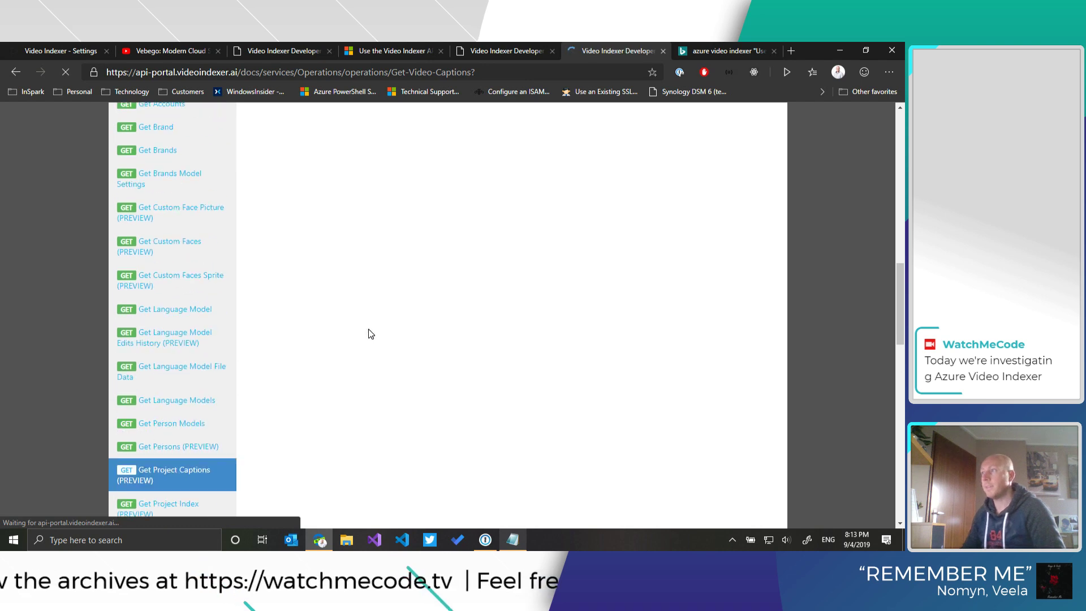
{"action": "scroll", "coordinate": [288, 251], "scroll_direction": "down", "scroll_amount": 4}
{"action": "left_click", "coordinate": [269, 107]}
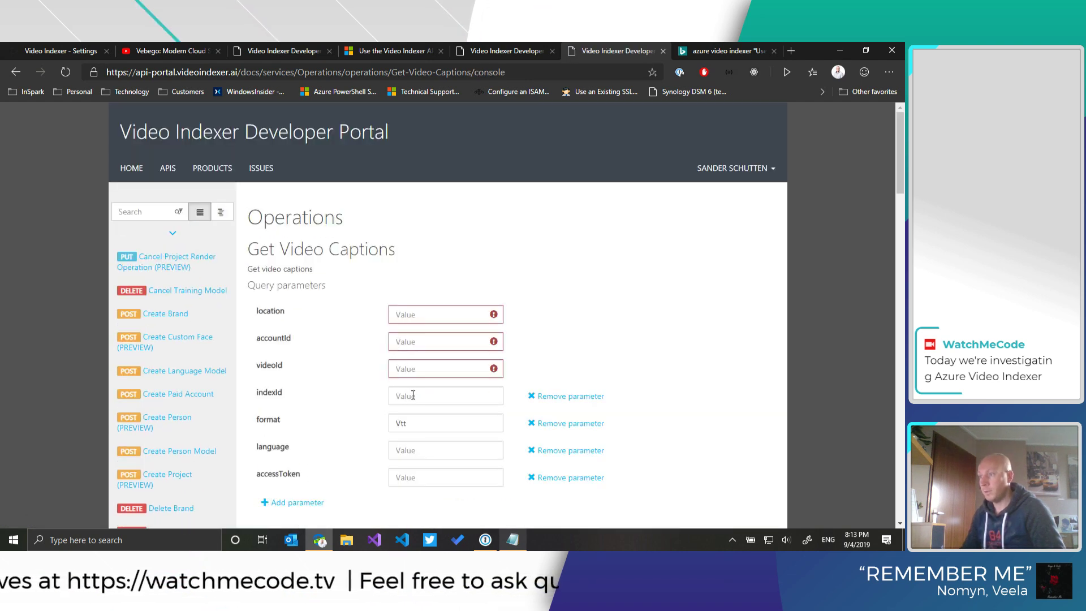
{"action": "left_click", "coordinate": [416, 371]}
{"action": "key", "text": "ctrl+v"}
Paste the account ID from Notepad into accountId and enter trial as location
{"action": "key", "text": "alt+Tab"}
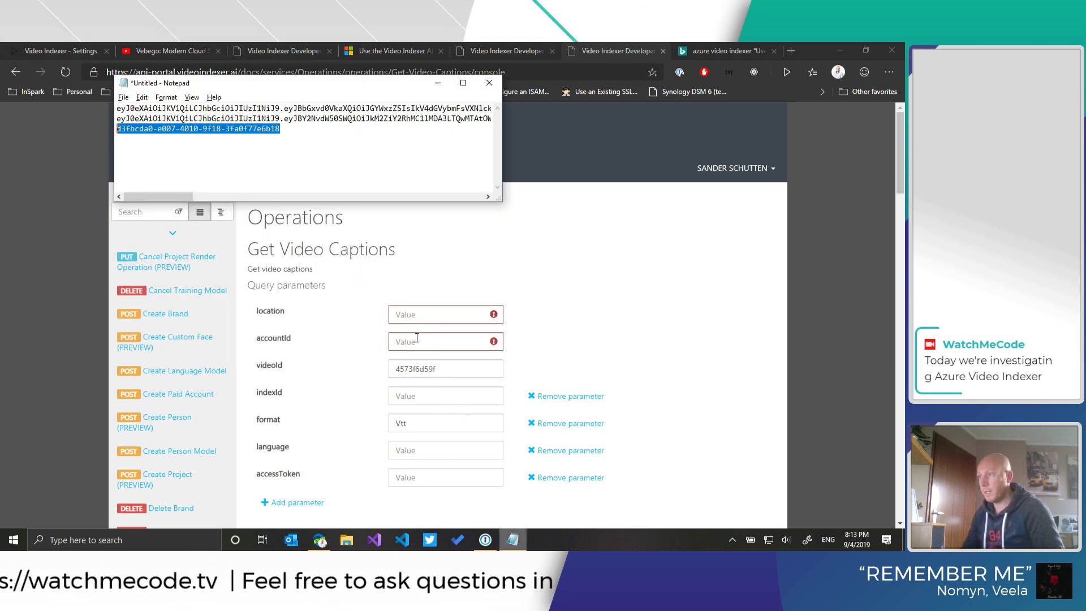
{"action": "key", "text": "alt+Tab"}
{"action": "left_click", "coordinate": [417, 339]}
{"action": "type", "text": "d3fbcda0-e007-4010-9f18-3fa0f77e6b18"}
{"action": "key", "text": "alt+Tab"}
{"action": "key", "text": "alt+Tab"}
{"action": "left_click", "coordinate": [415, 316]}
{"action": "type", "text": "trial"}
{"action": "key", "text": "alt+Tab"}
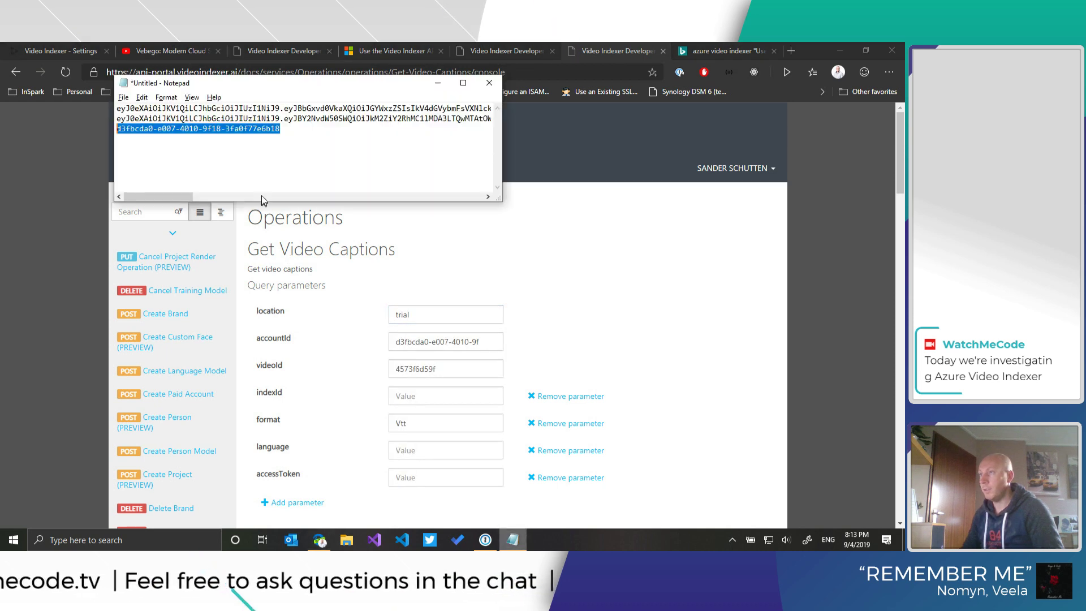
Copy the access token line from Notepad and paste it into accessToken
{"action": "left_click", "coordinate": [362, 118]}
{"action": "key", "text": "Home"}
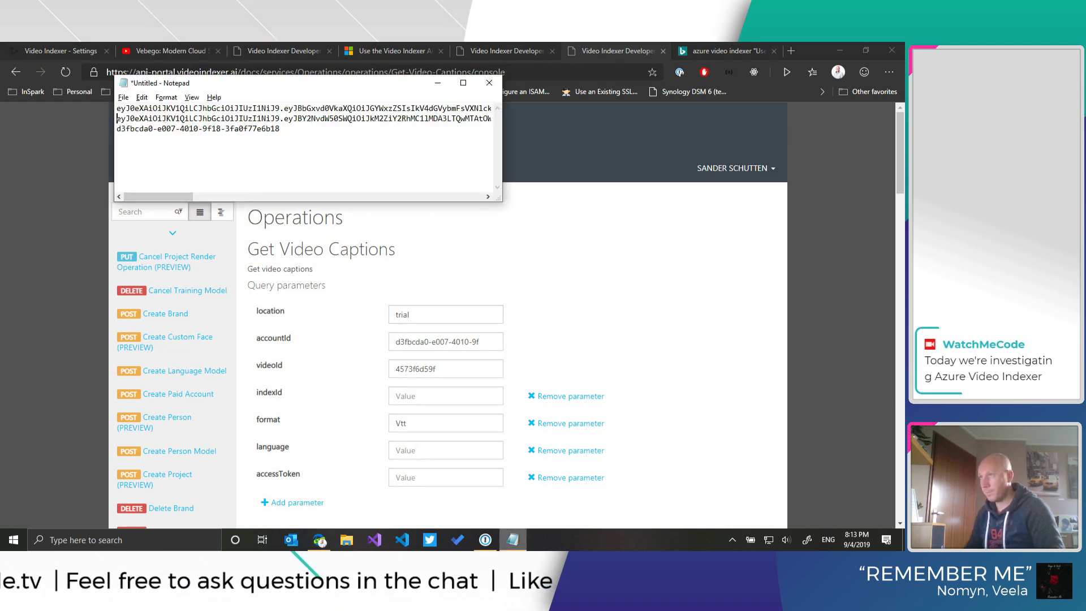
{"action": "key", "text": "shift+End"}
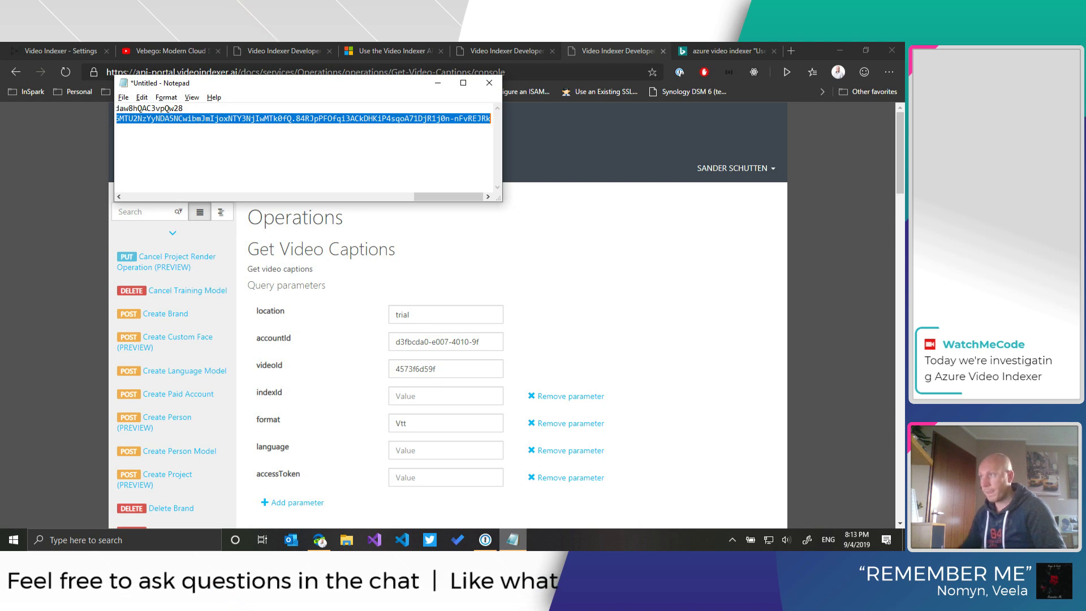
{"action": "left_click", "coordinate": [405, 477]}
{"action": "key", "text": "ctrl+v"}
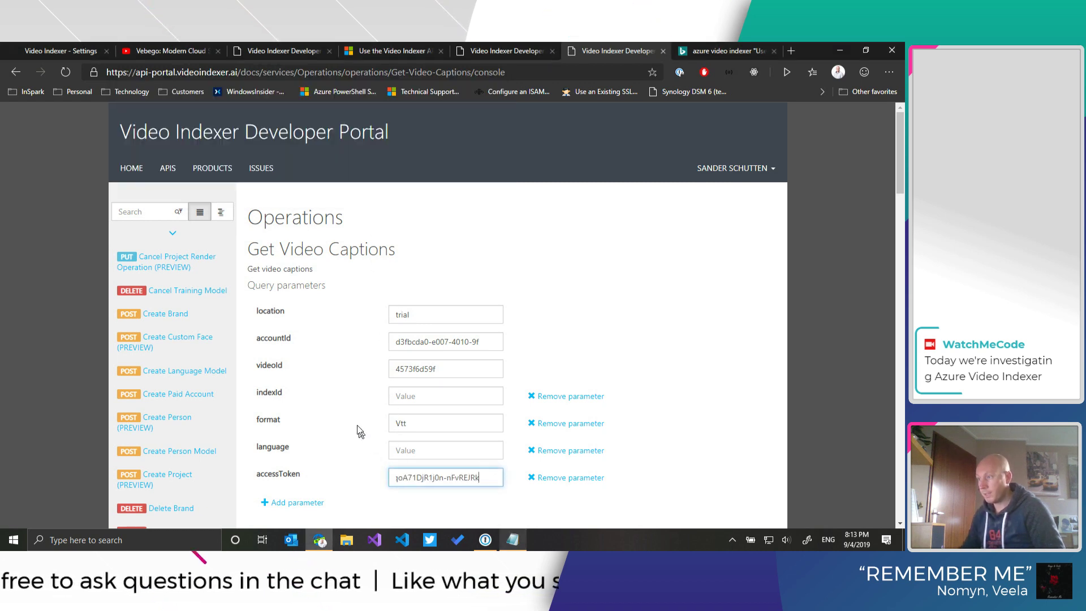
{"action": "scroll", "coordinate": [357, 428], "scroll_direction": "down", "scroll_amount": 1}
Review the 200 OK WEBVTT captions with timestamped transcript lines, then open Get Video Index
{"action": "scroll", "coordinate": [357, 429], "scroll_direction": "down", "scroll_amount": 3}
{"action": "scroll", "coordinate": [357, 429], "scroll_direction": "down", "scroll_amount": 4}
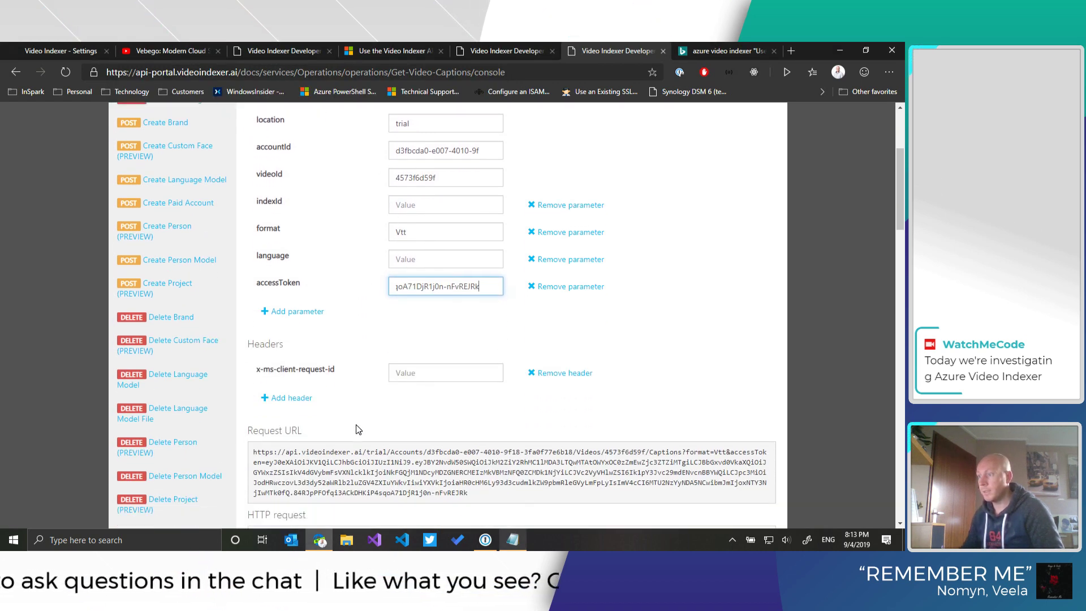
{"action": "scroll", "coordinate": [401, 397], "scroll_direction": "down", "scroll_amount": 10}
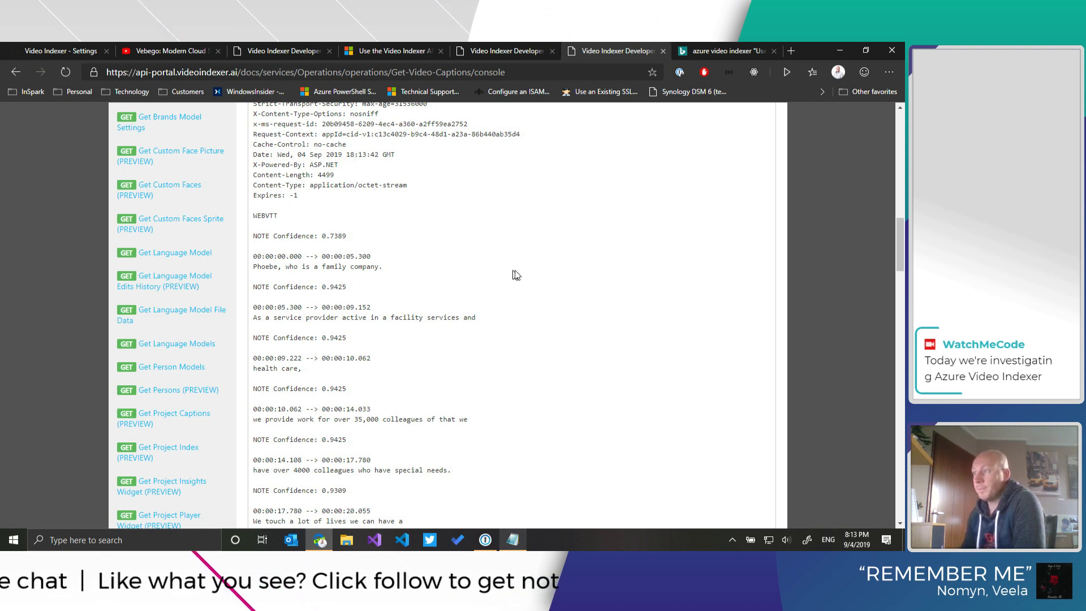
{"action": "scroll", "coordinate": [521, 275], "scroll_direction": "down", "scroll_amount": 18}
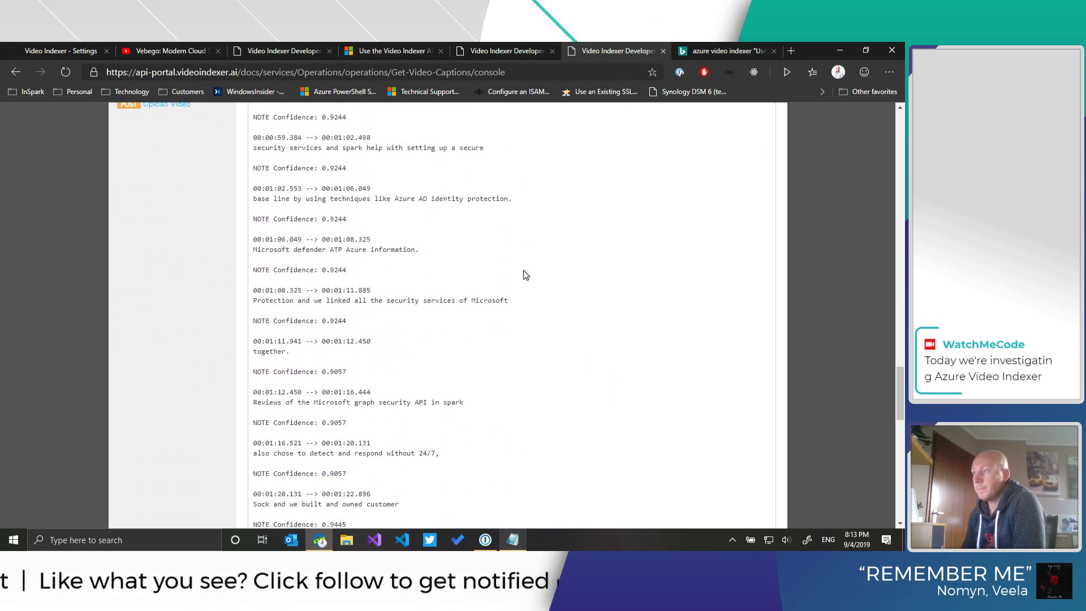
{"action": "scroll", "coordinate": [526, 275], "scroll_direction": "down", "scroll_amount": 8}
{"action": "scroll", "coordinate": [525, 275], "scroll_direction": "up", "scroll_amount": 11}
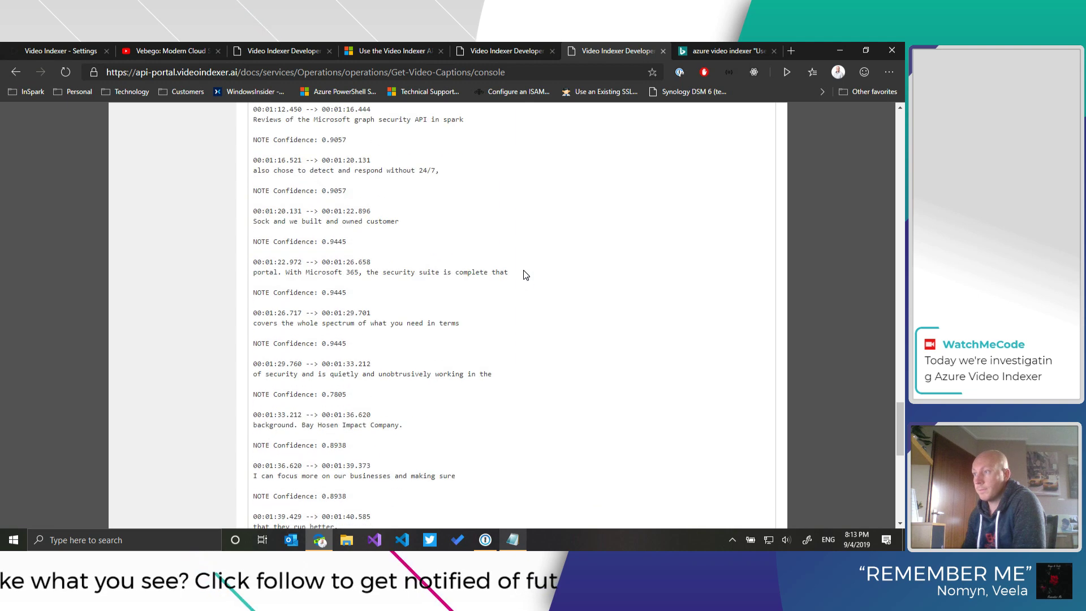
{"action": "scroll", "coordinate": [526, 275], "scroll_direction": "up", "scroll_amount": 8}
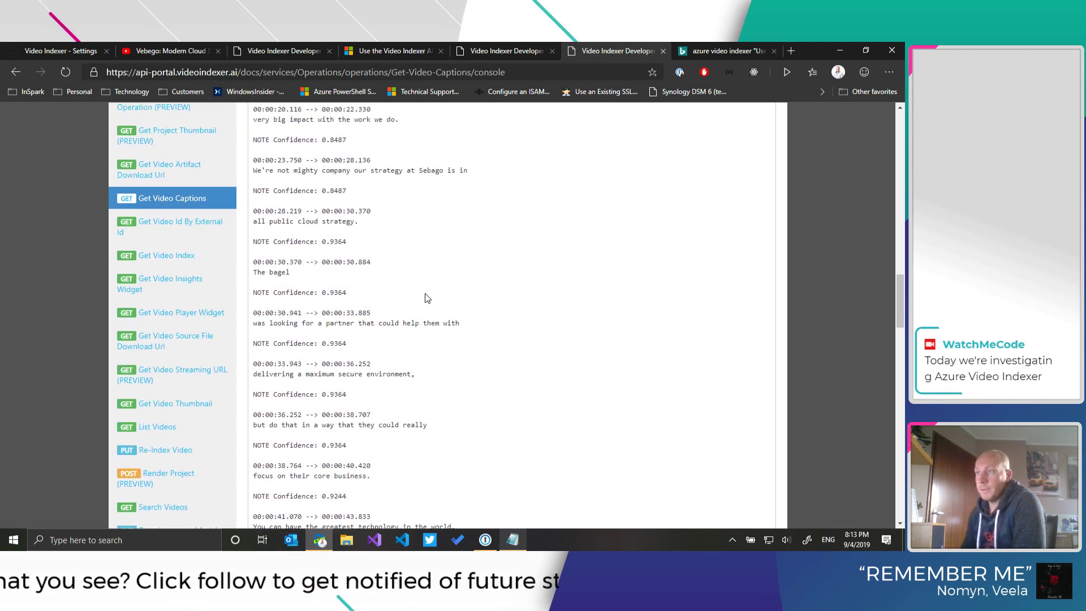
{"action": "left_click", "coordinate": [154, 255]}
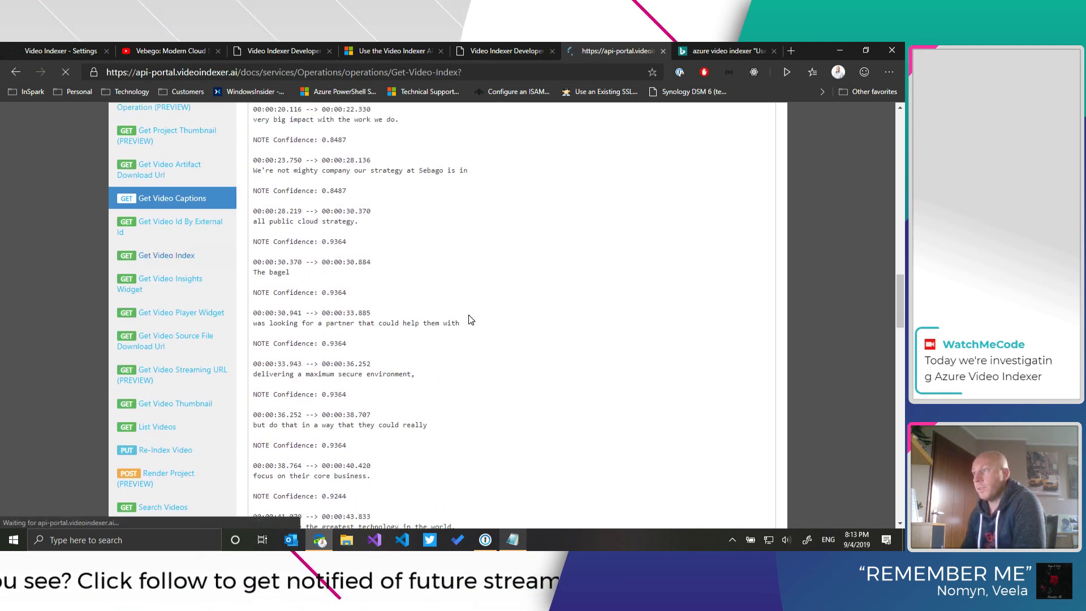
Open the Get Video Index console, set location to trial and paste the access token
{"action": "scroll", "coordinate": [416, 304], "scroll_direction": "down", "scroll_amount": 4}
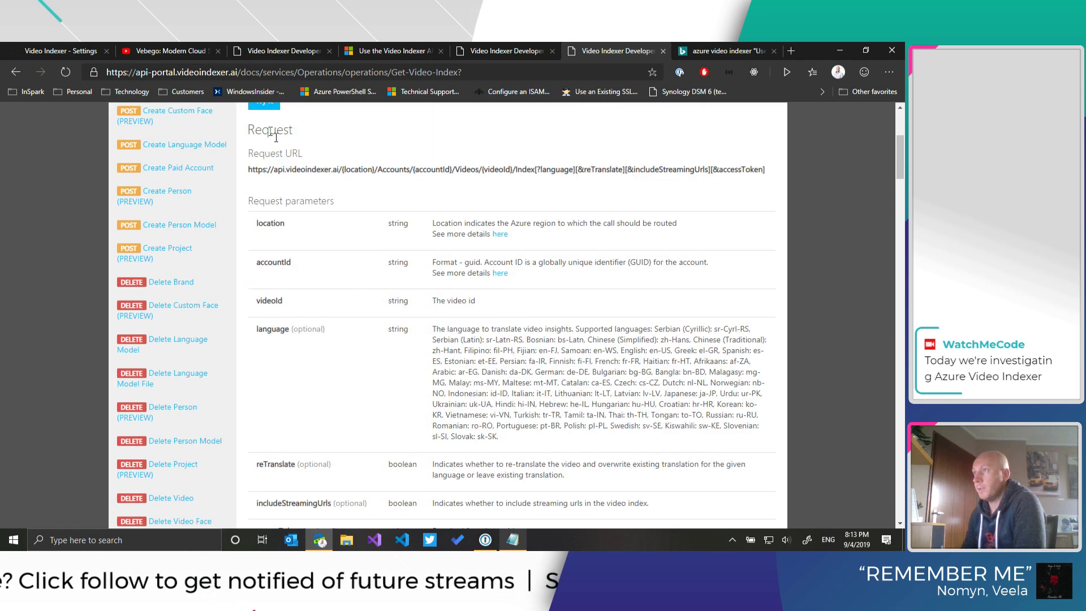
{"action": "left_click", "coordinate": [263, 103]}
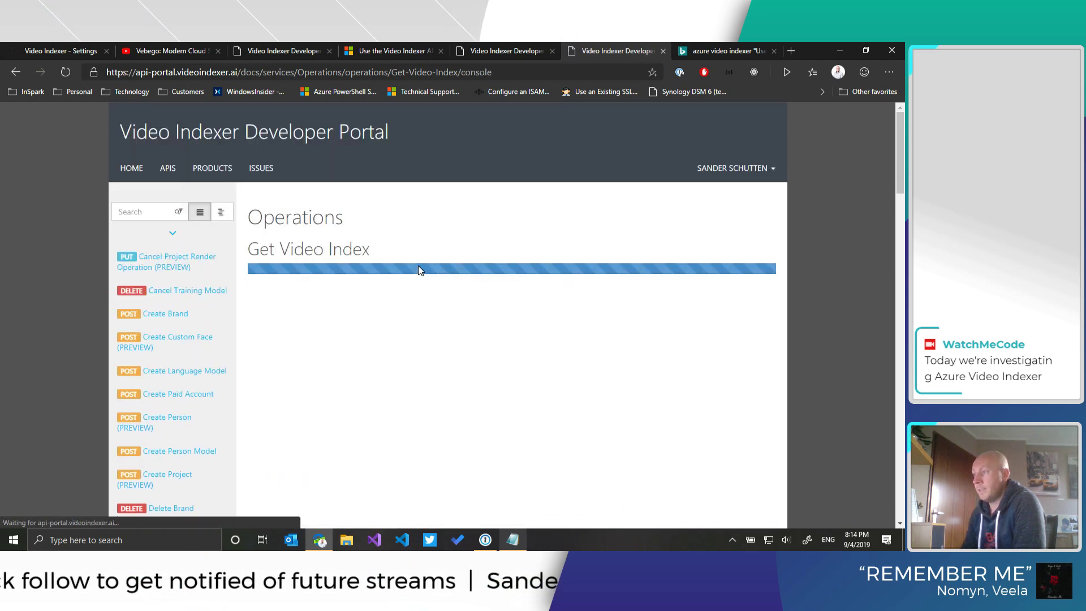
{"action": "left_click", "coordinate": [413, 309]}
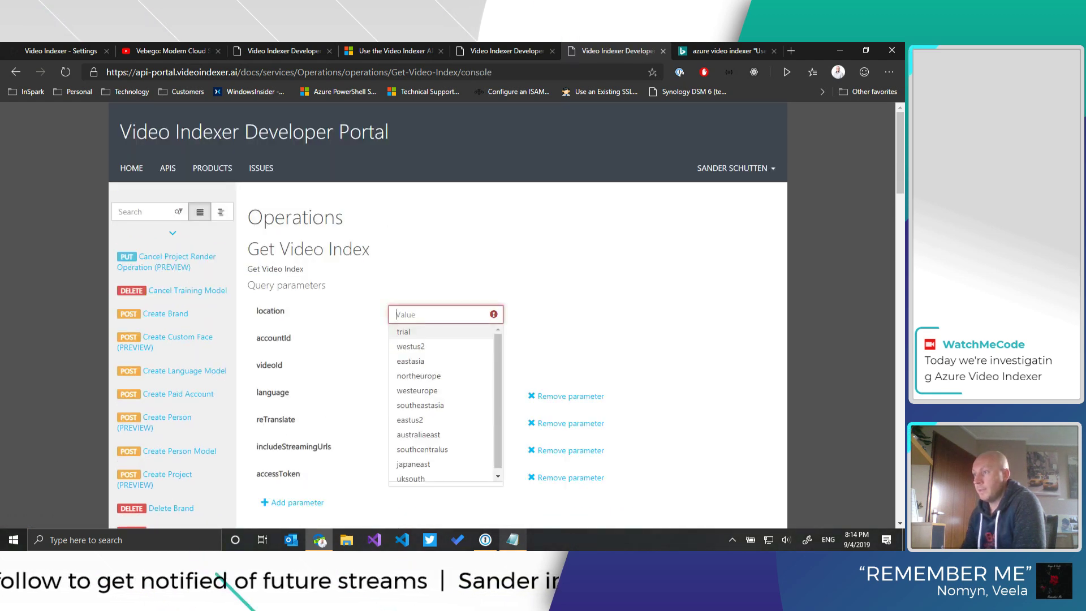
{"action": "left_click", "coordinate": [413, 331]}
{"action": "left_click", "coordinate": [419, 342]}
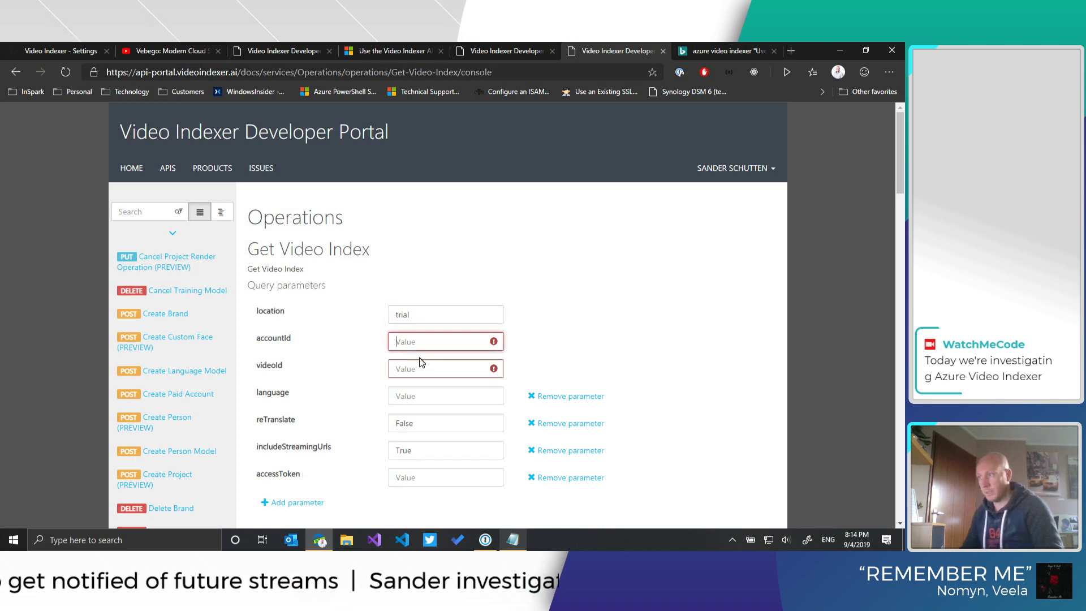
{"action": "left_click", "coordinate": [413, 478]}
{"action": "key", "text": "ctrl+v"}
Copy the account ID from Notepad into accountId and paste videoId 4573f6d59f from clipboard history
{"action": "key", "text": "alt+Tab"}
{"action": "key", "text": "Down"}
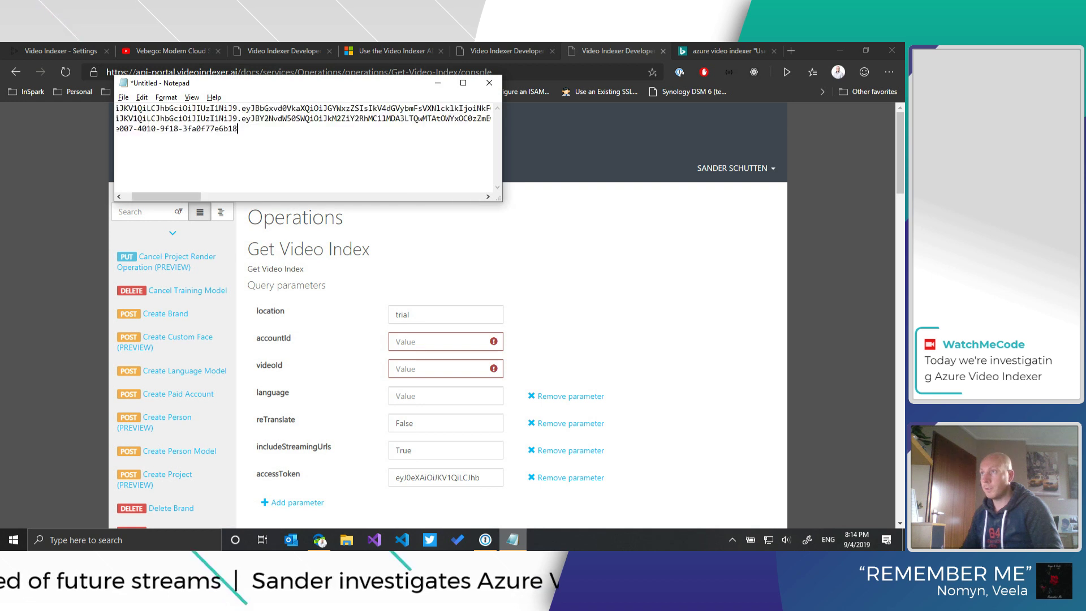
{"action": "key", "text": "shift+Home"}
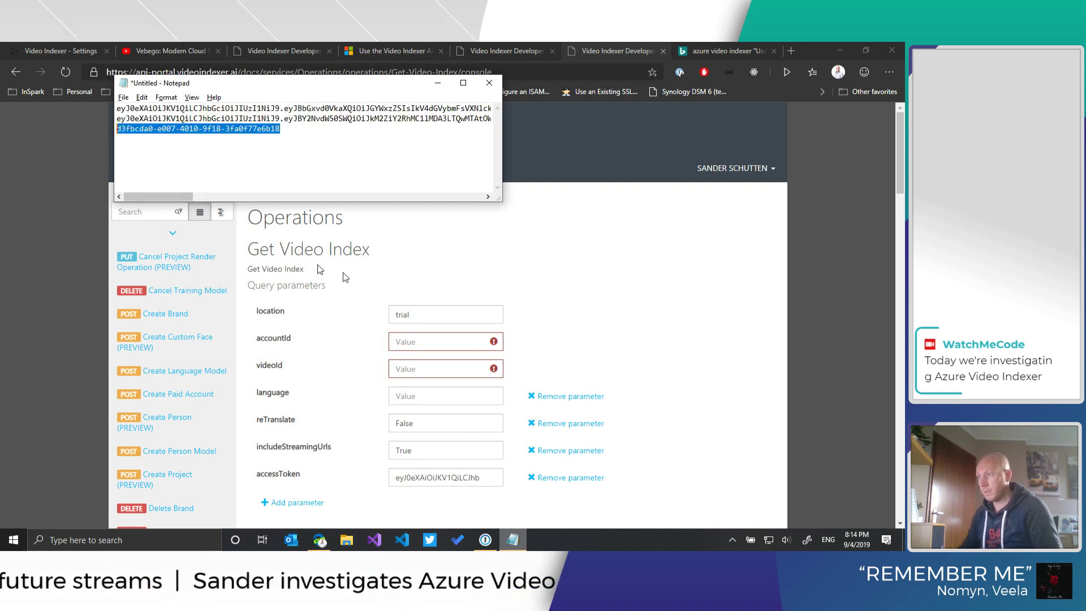
{"action": "left_click", "coordinate": [401, 337]}
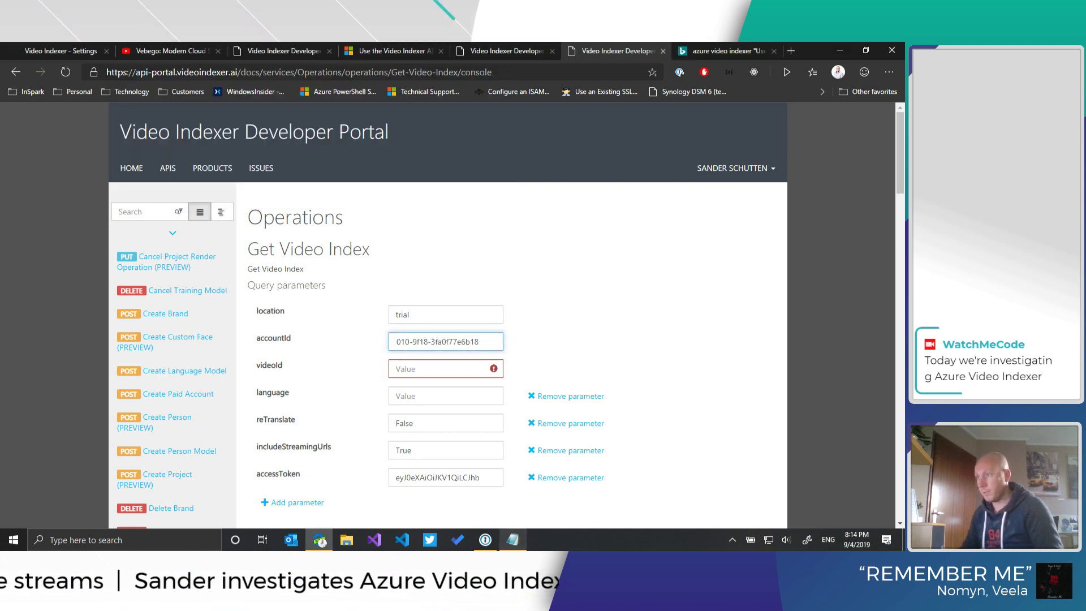
{"action": "key", "text": "Tab"}
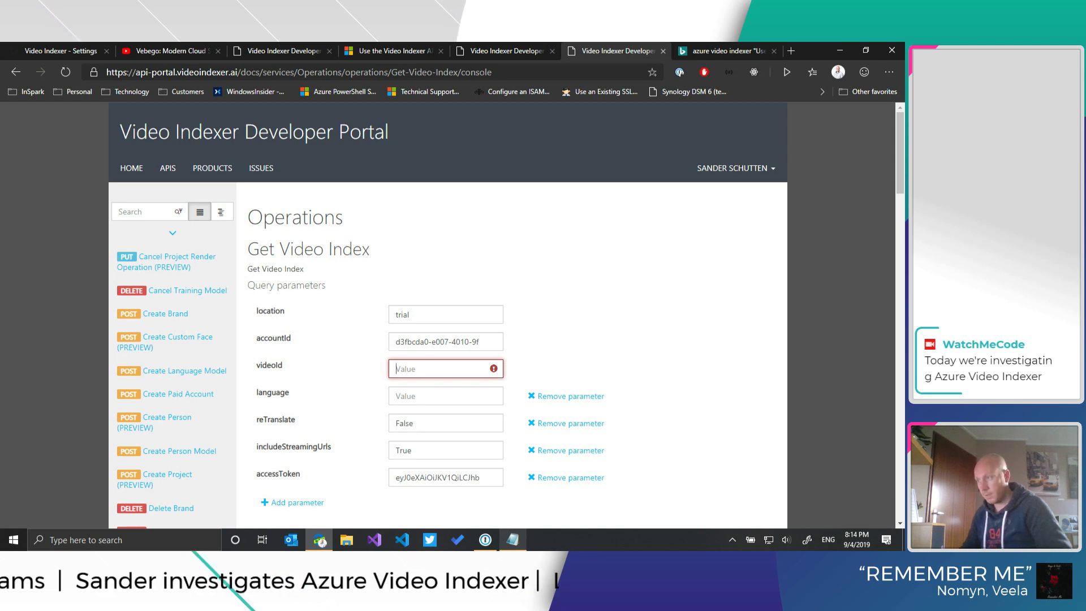
{"action": "key", "text": "super+v"}
{"action": "left_click", "coordinate": [443, 321]}
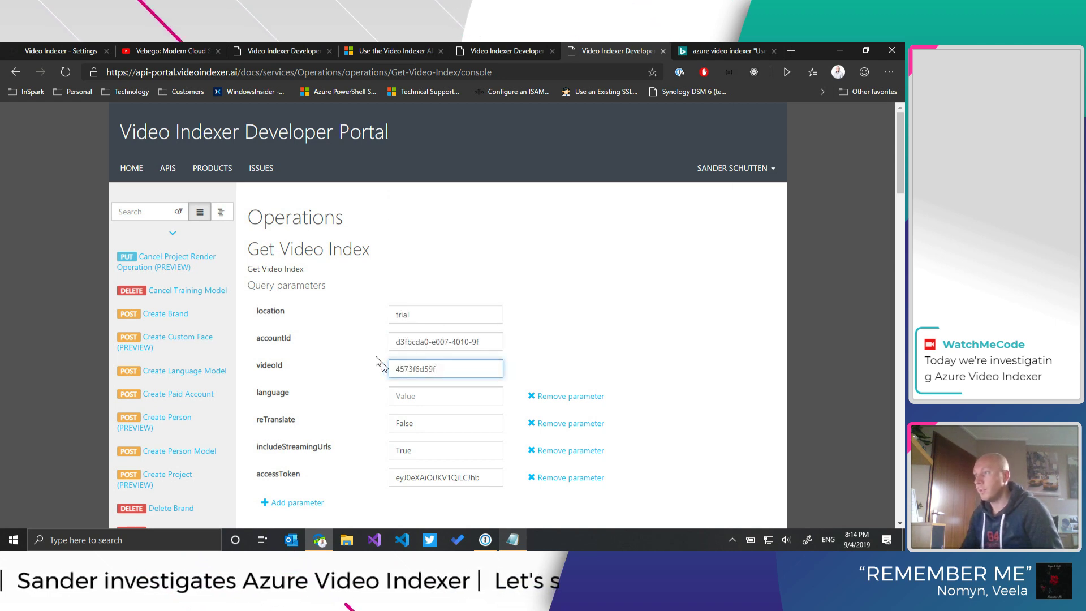
{"action": "scroll", "coordinate": [340, 337], "scroll_direction": "down", "scroll_amount": 2}
{"action": "scroll", "coordinate": [340, 421], "scroll_direction": "down", "scroll_amount": 2}
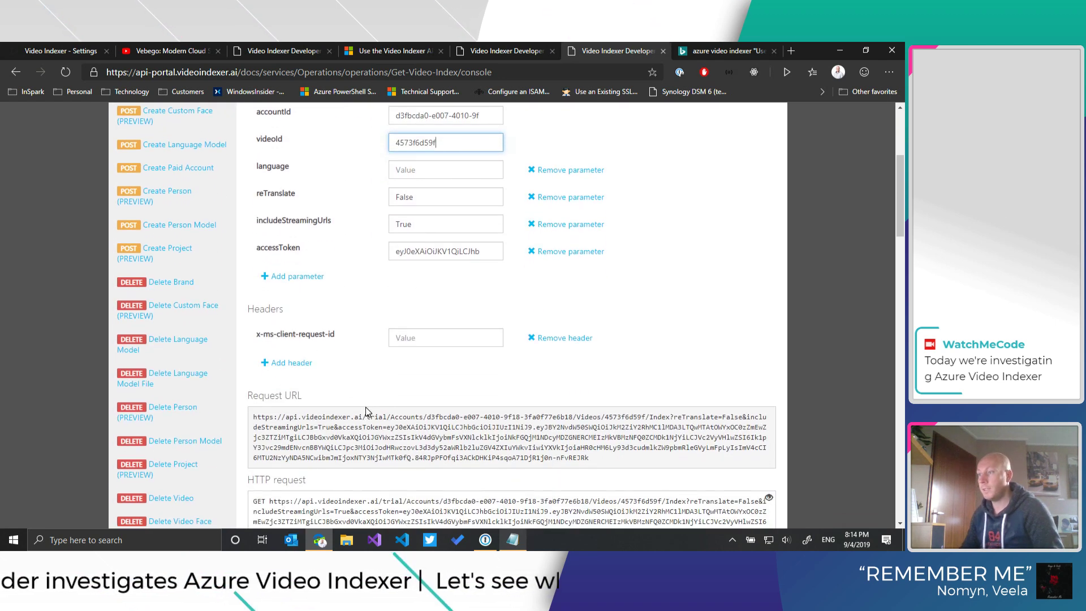
Send Get Video Index and scroll the JSON insights down to the detected faces' appearance times
{"action": "scroll", "coordinate": [365, 410], "scroll_direction": "down", "scroll_amount": 3}
{"action": "left_click", "coordinate": [264, 428]}
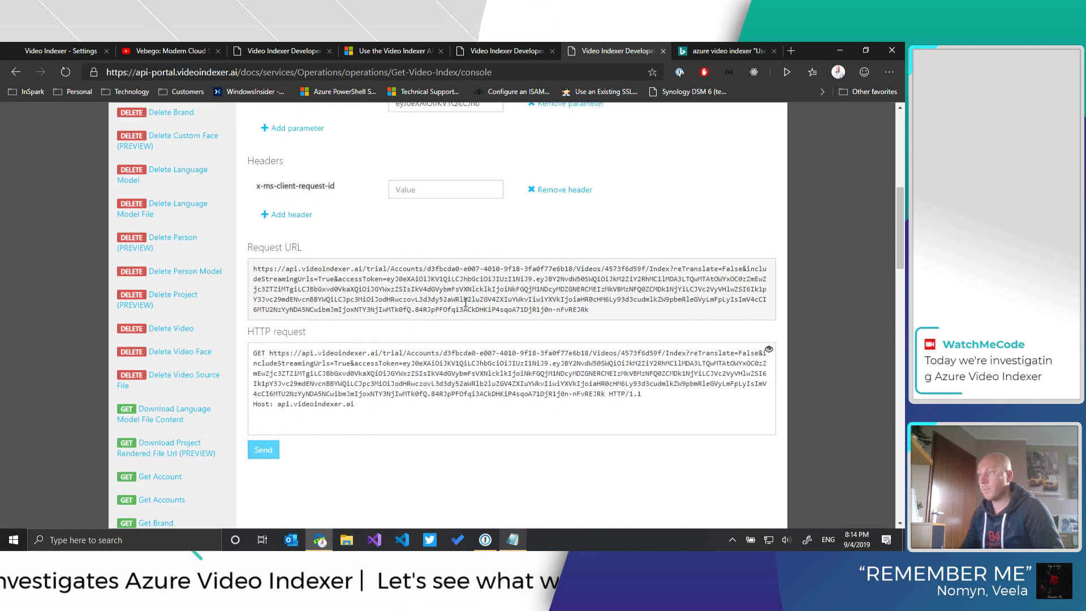
{"action": "scroll", "coordinate": [466, 306], "scroll_direction": "down", "scroll_amount": 7}
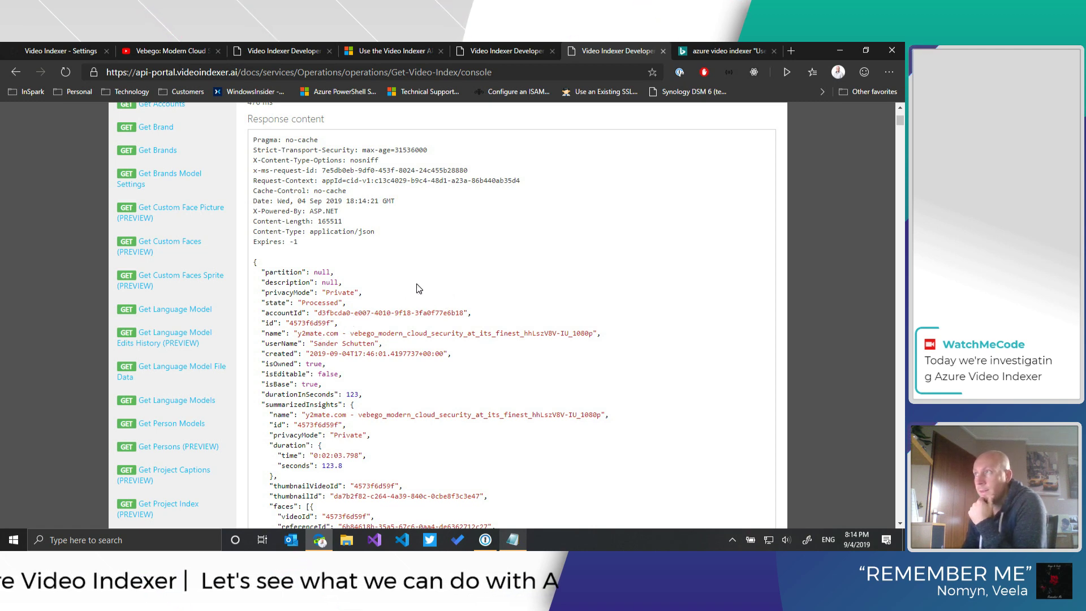
{"action": "scroll", "coordinate": [418, 288], "scroll_direction": "up", "scroll_amount": 8}
{"action": "scroll", "coordinate": [422, 286], "scroll_direction": "up", "scroll_amount": 5}
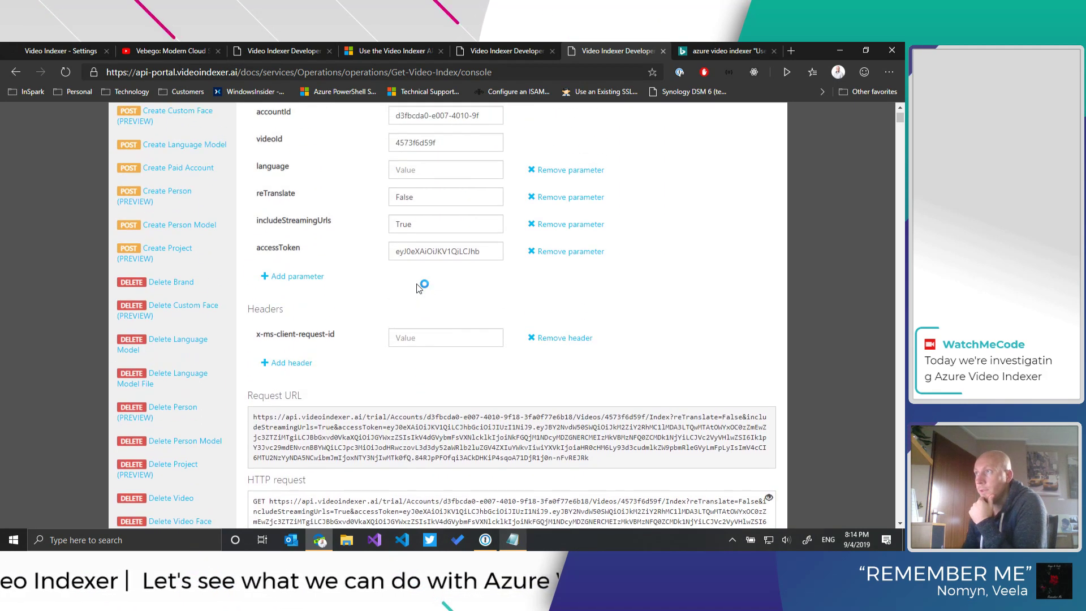
{"action": "scroll", "coordinate": [374, 346], "scroll_direction": "down", "scroll_amount": 6}
{"action": "scroll", "coordinate": [450, 380], "scroll_direction": "down", "scroll_amount": 7}
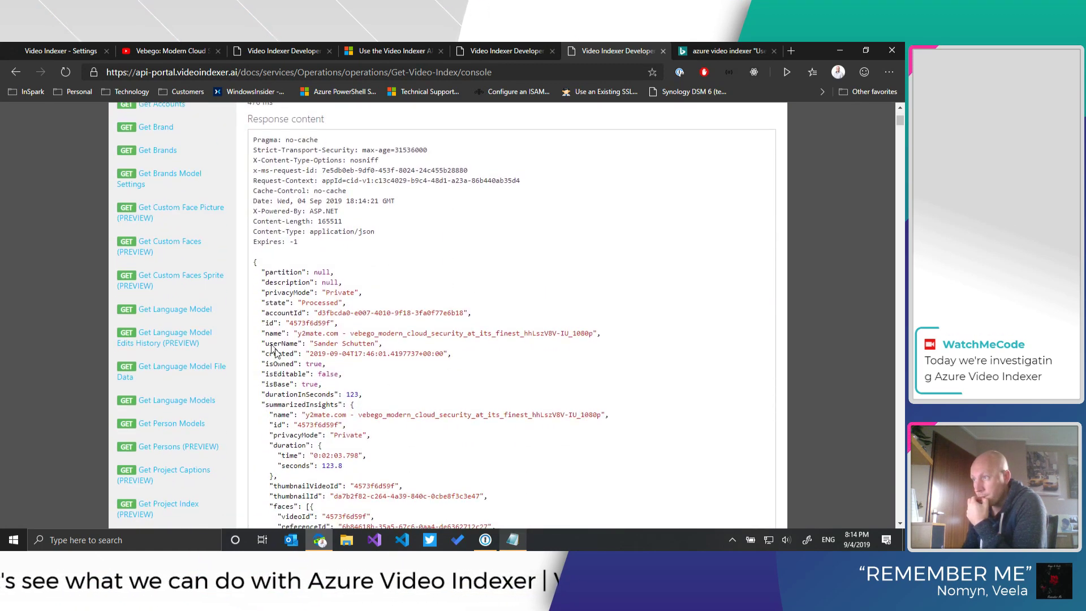
{"action": "scroll", "coordinate": [392, 375], "scroll_direction": "down", "scroll_amount": 4}
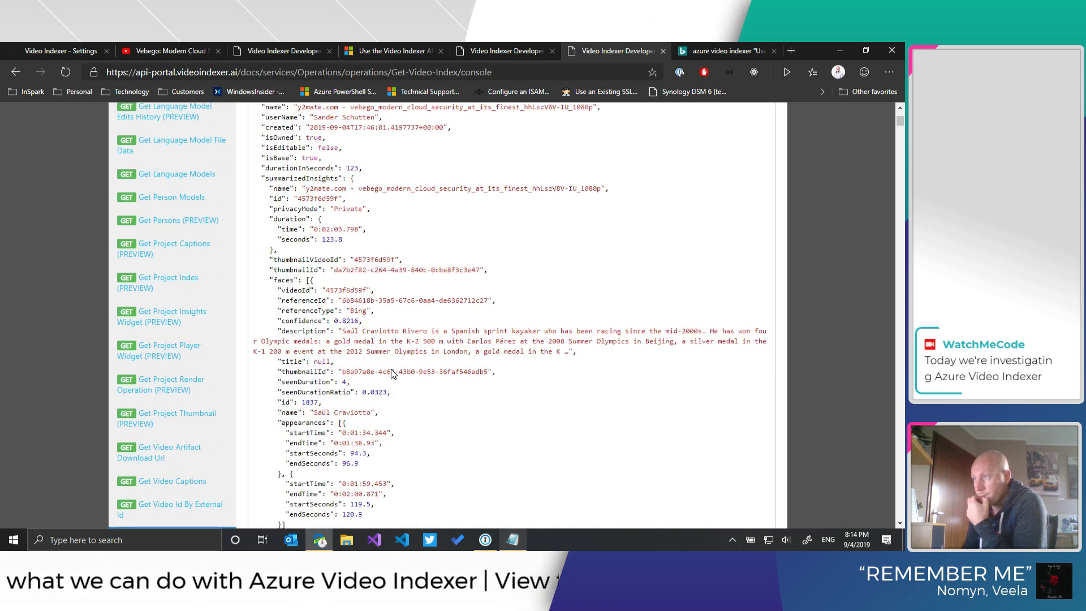
{"action": "scroll", "coordinate": [320, 386], "scroll_direction": "down", "scroll_amount": 4}
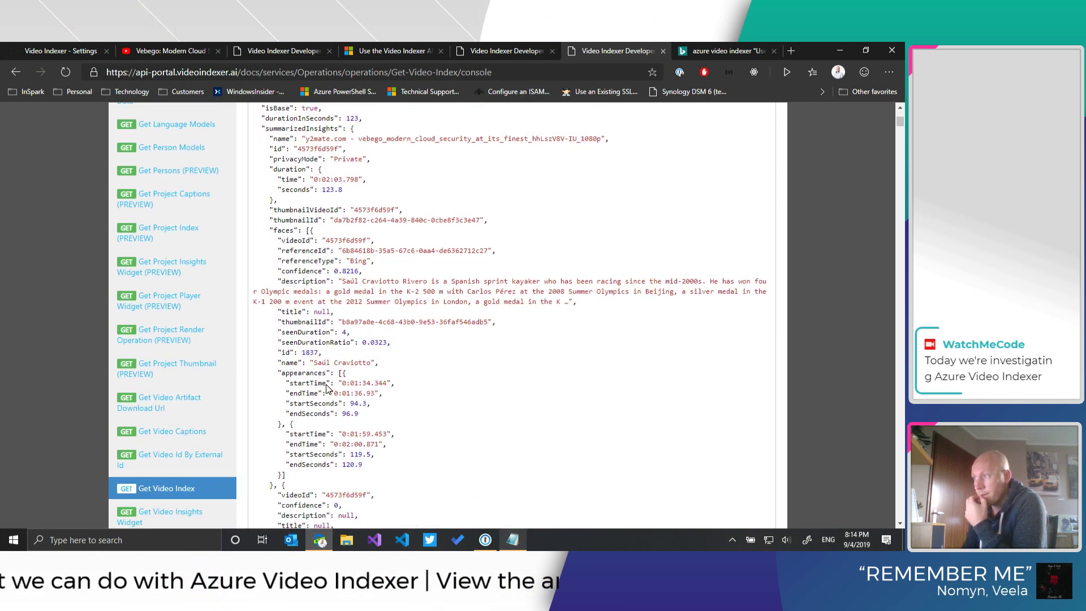
{"action": "scroll", "coordinate": [331, 388], "scroll_direction": "up", "scroll_amount": 2}
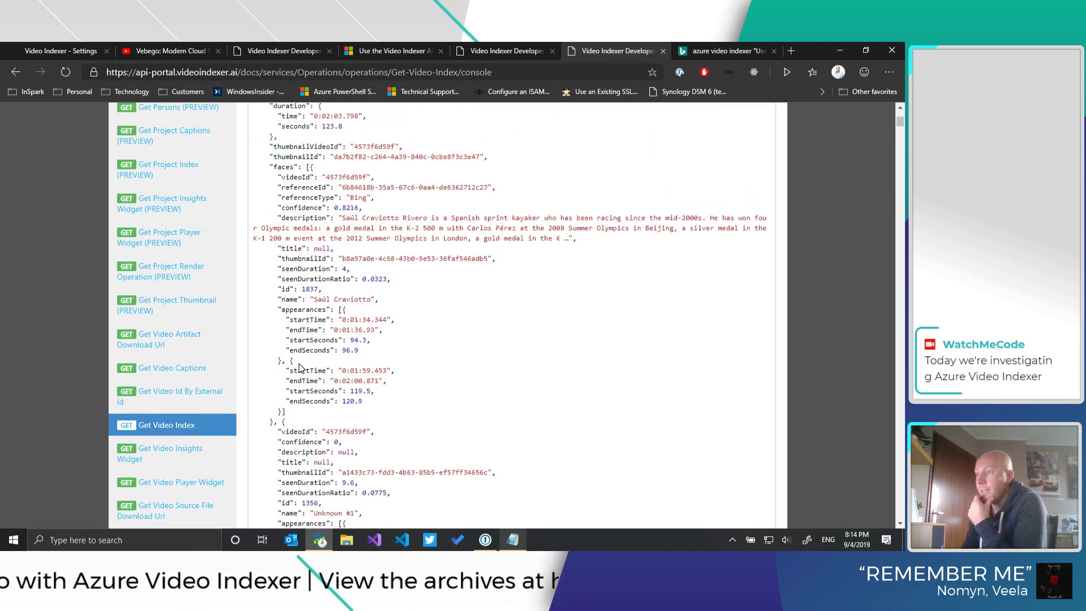
{"action": "scroll", "coordinate": [286, 406], "scroll_direction": "down", "scroll_amount": 5}
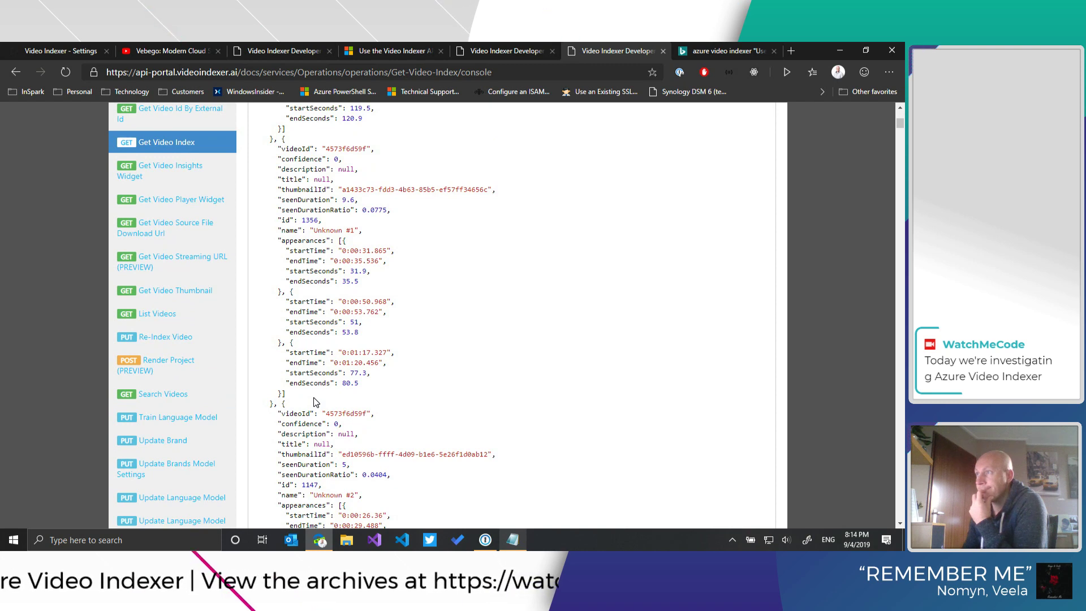
{"action": "scroll", "coordinate": [315, 402], "scroll_direction": "down", "scroll_amount": 15}
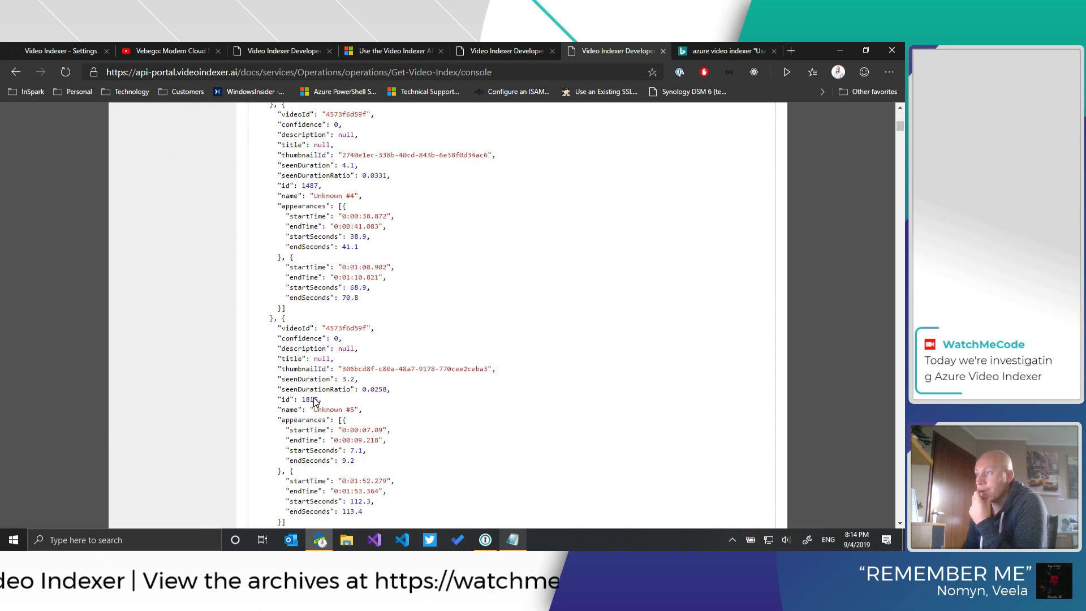
{"action": "scroll", "coordinate": [315, 402], "scroll_direction": "down", "scroll_amount": 6}
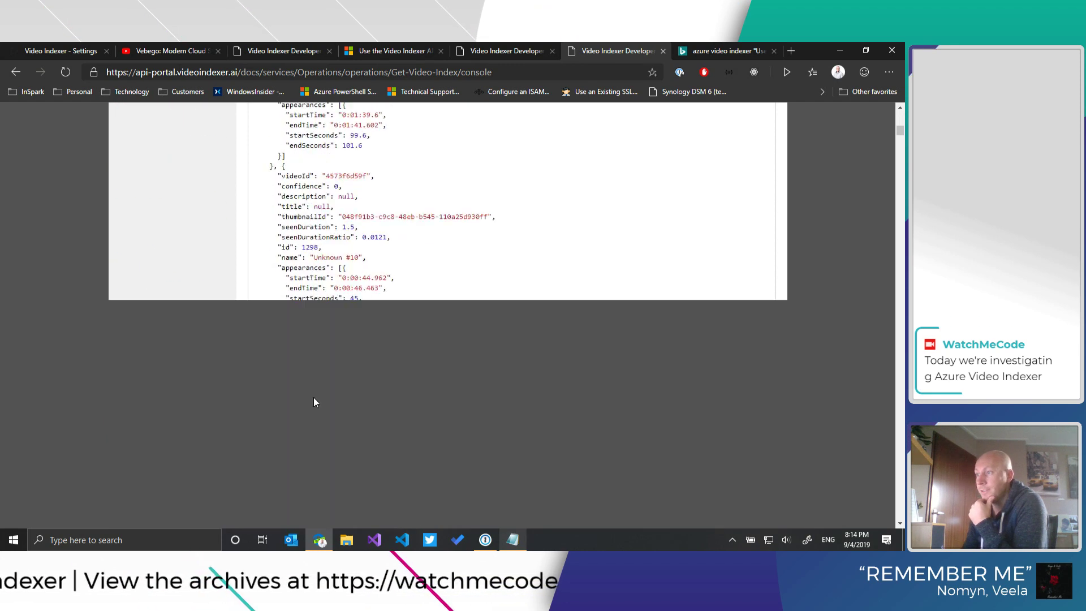
{"action": "scroll", "coordinate": [355, 204], "scroll_direction": "up", "scroll_amount": 20}
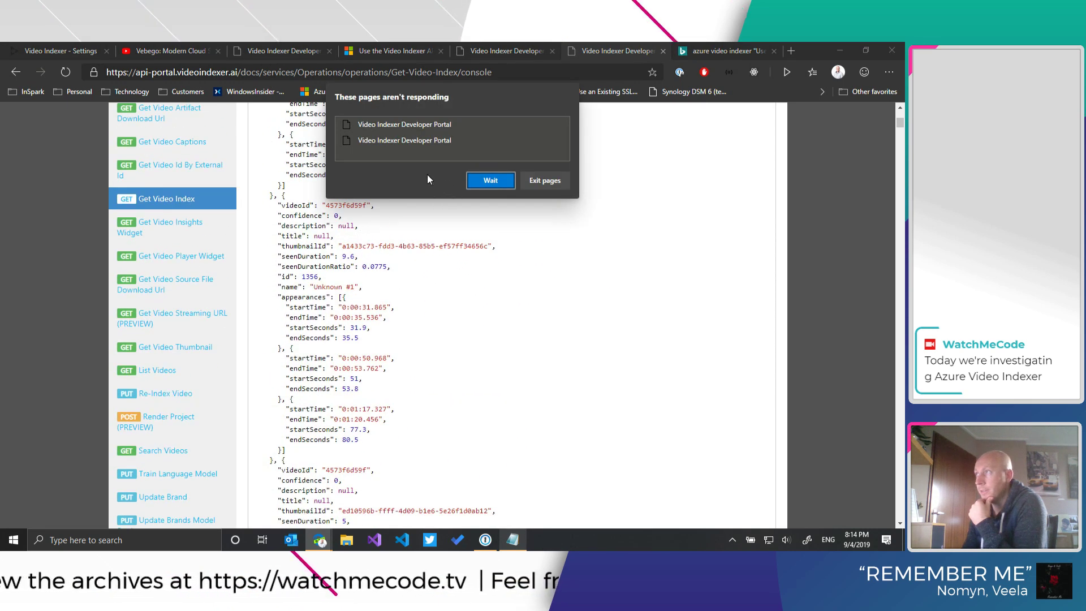
{"action": "left_click", "coordinate": [501, 181]}
{"action": "scroll", "coordinate": [381, 337], "scroll_direction": "down", "scroll_amount": 15}
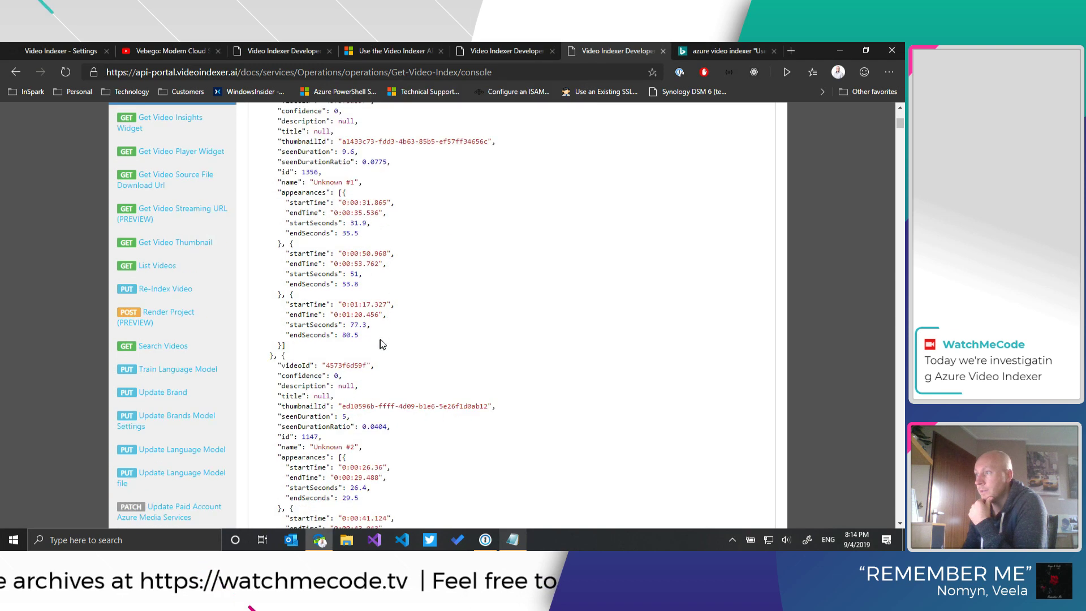
{"action": "scroll", "coordinate": [381, 337], "scroll_direction": "down", "scroll_amount": 5}
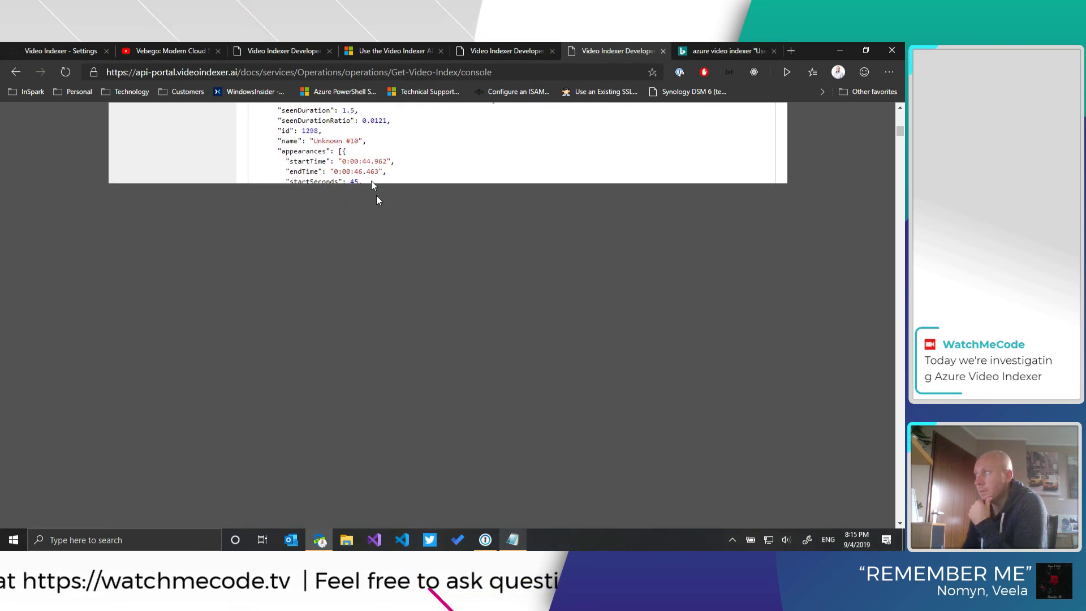
{"action": "scroll", "coordinate": [403, 282], "scroll_direction": "up", "scroll_amount": 15}
{"action": "scroll", "coordinate": [406, 282], "scroll_direction": "up", "scroll_amount": 6}
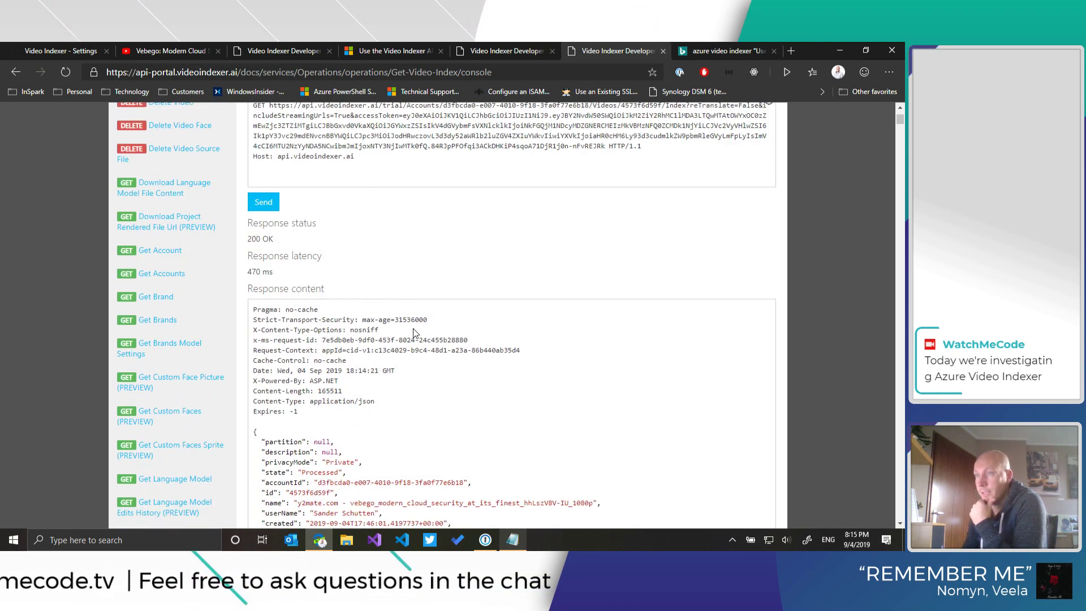
{"action": "scroll", "coordinate": [458, 351], "scroll_direction": "down", "scroll_amount": 2}
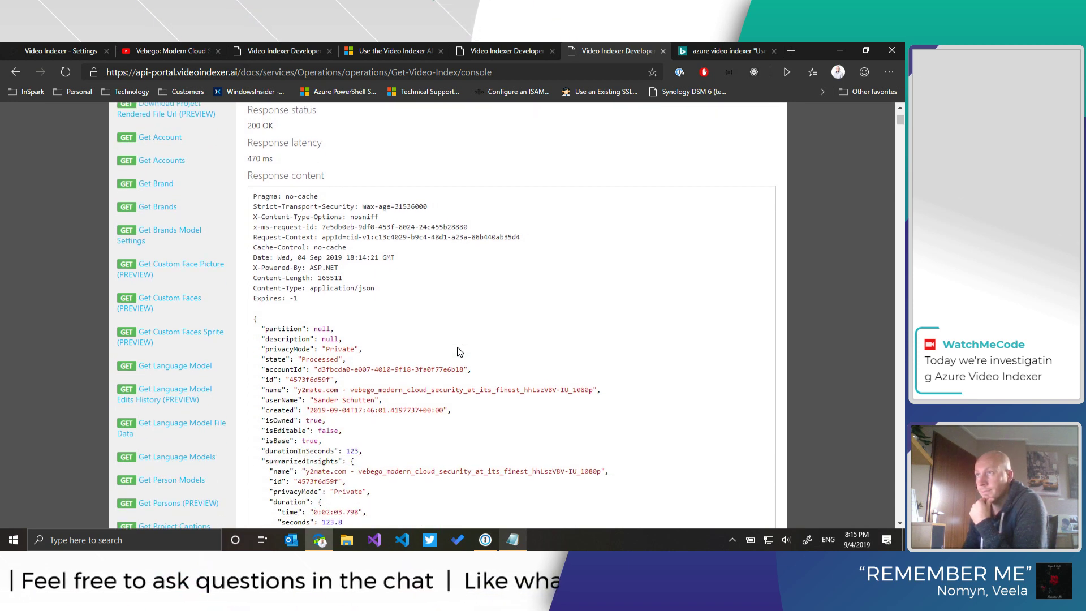
{"action": "scroll", "coordinate": [458, 352], "scroll_direction": "up", "scroll_amount": 2}
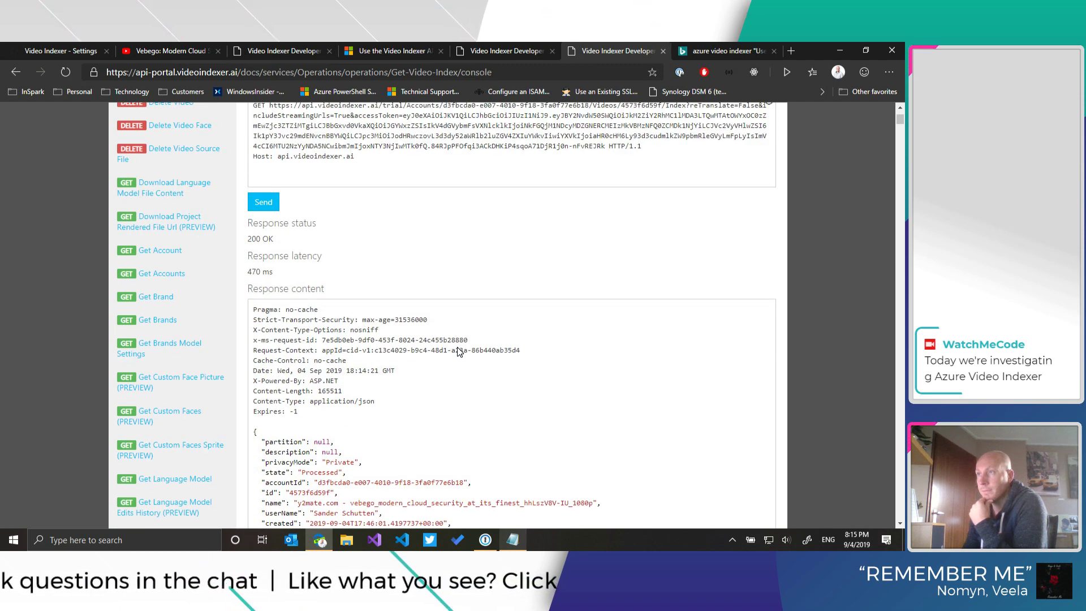
{"action": "scroll", "coordinate": [458, 352], "scroll_direction": "up", "scroll_amount": 7}
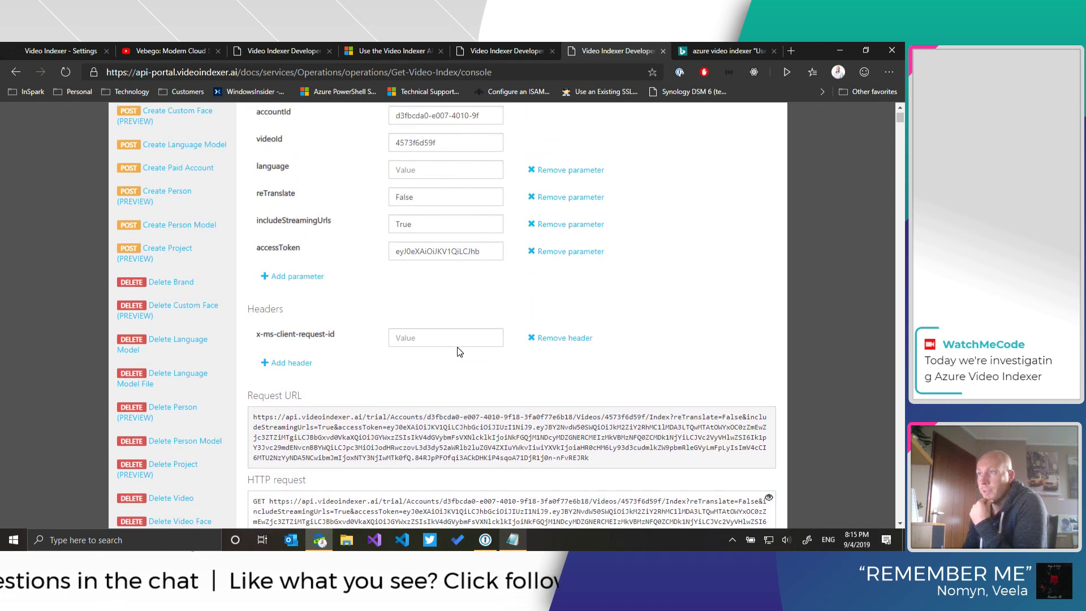
{"action": "scroll", "coordinate": [459, 352], "scroll_direction": "up", "scroll_amount": 3}
{"action": "scroll", "coordinate": [460, 352], "scroll_direction": "down", "scroll_amount": 10}
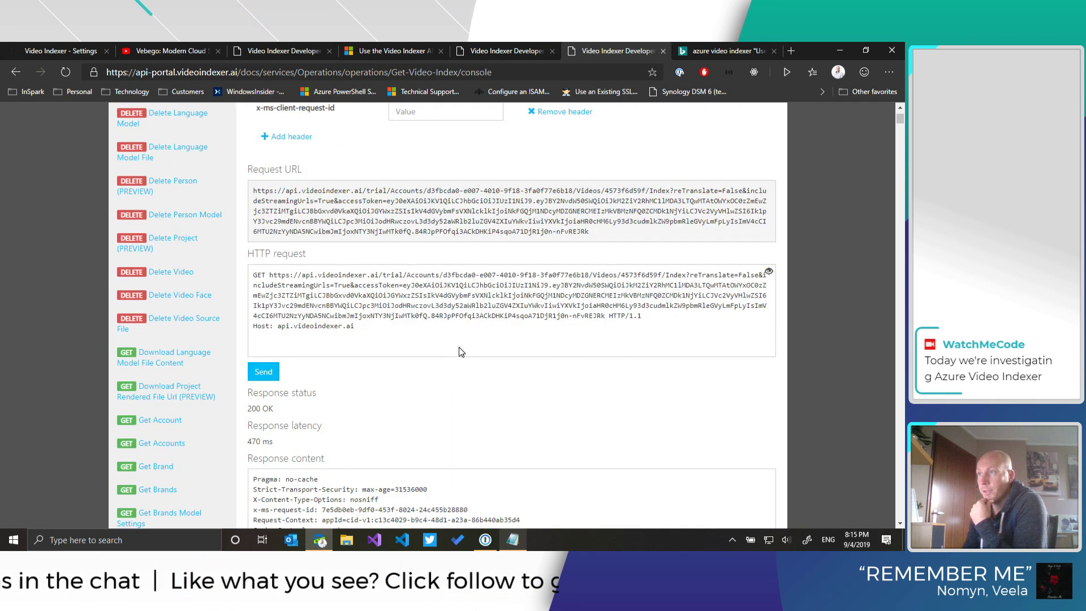
{"action": "scroll", "coordinate": [460, 352], "scroll_direction": "down", "scroll_amount": 5}
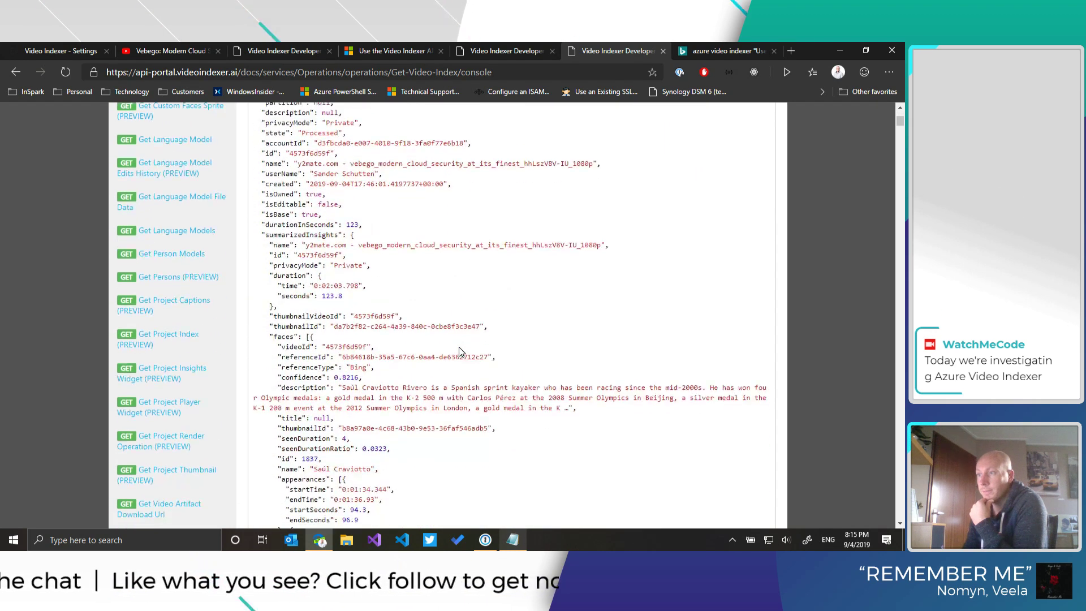